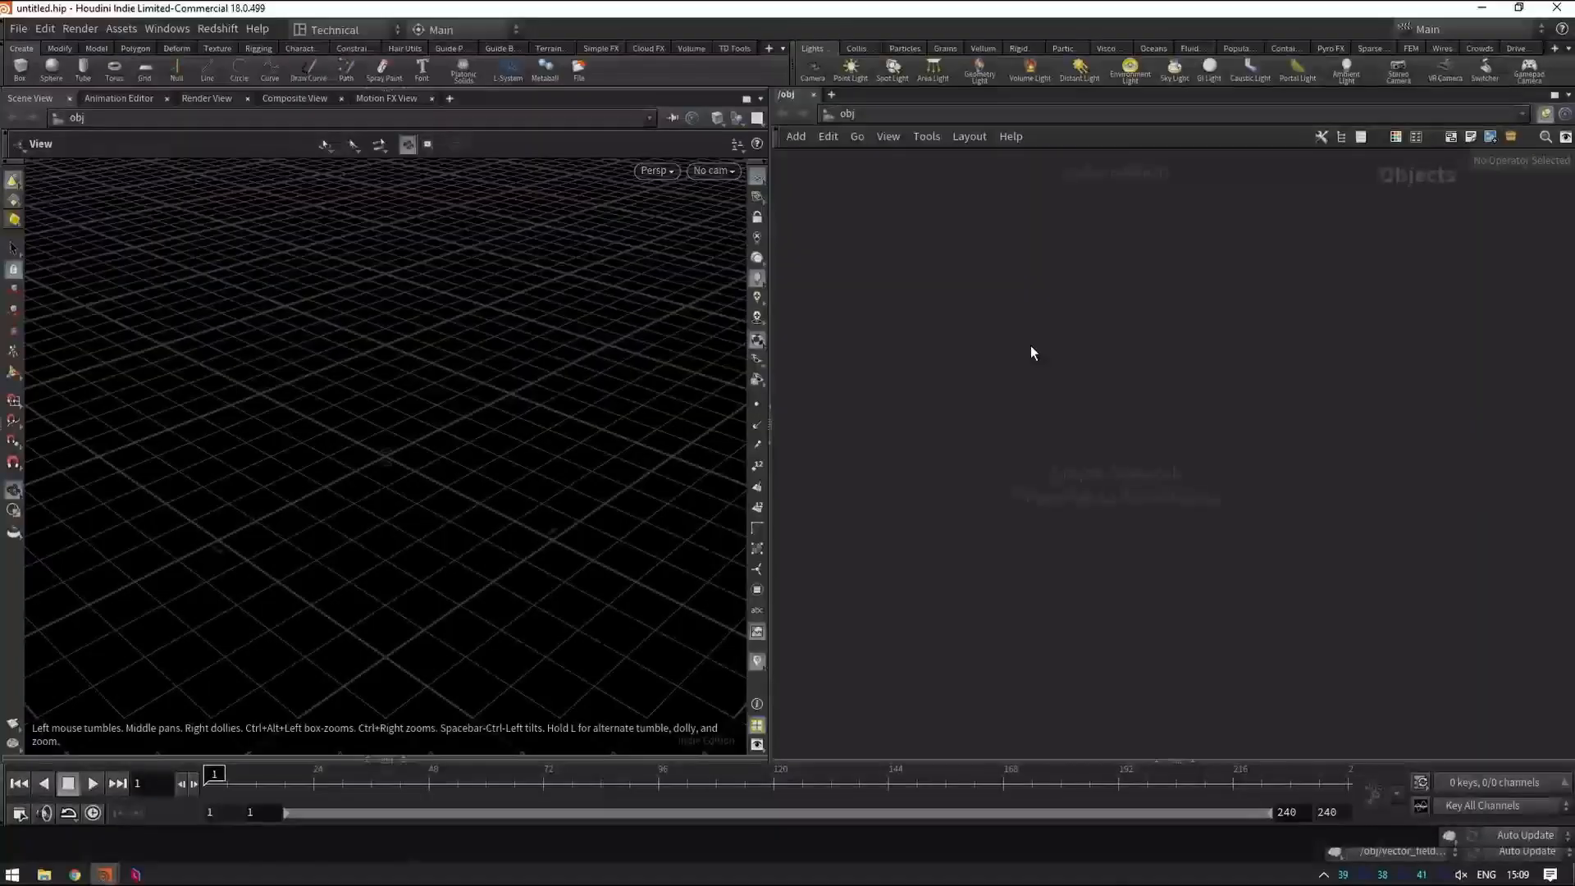
# Create a Geometry object, enter its network, and widen the network editor for more working room.
pyautogui.press('Tab')
pyautogui.write('geo')
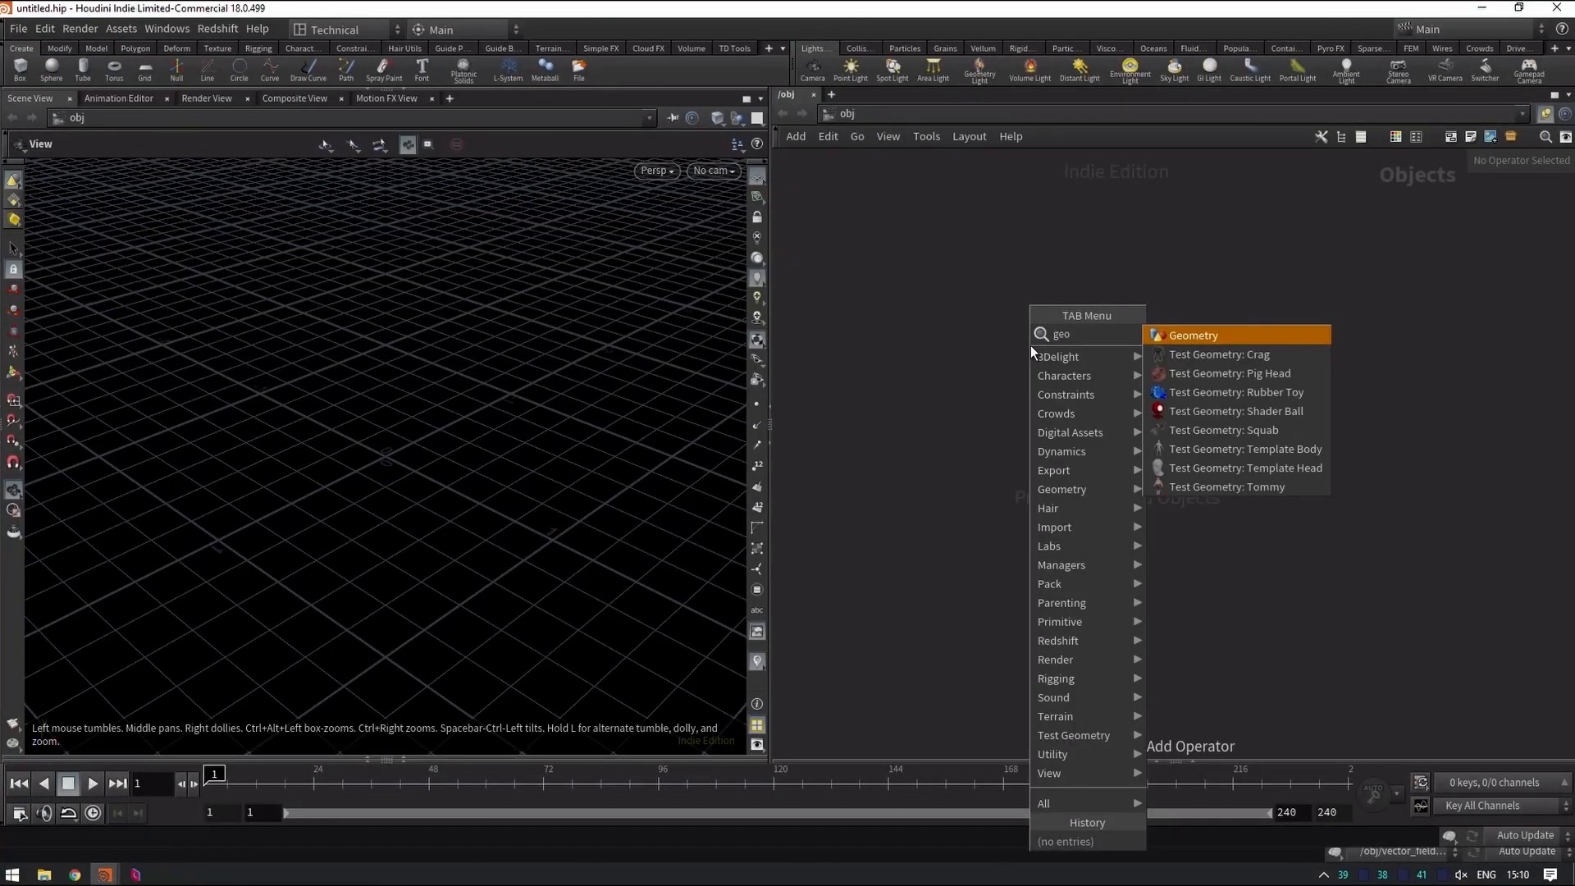
pyautogui.press('Return')
pyautogui.click(1030, 348)
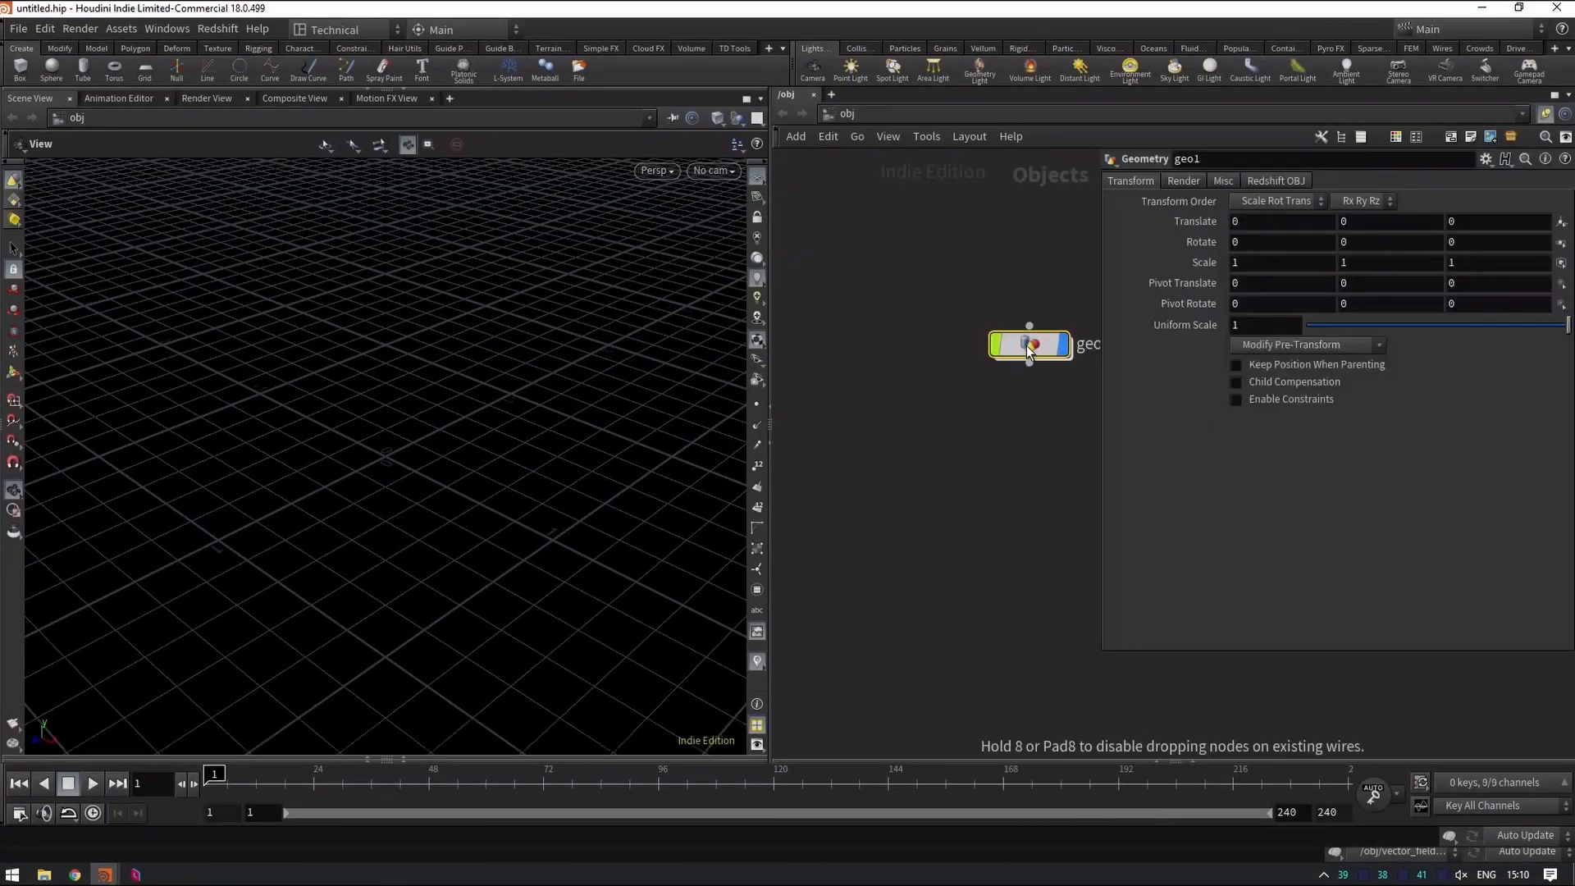
pyautogui.doubleClick(1029, 351)
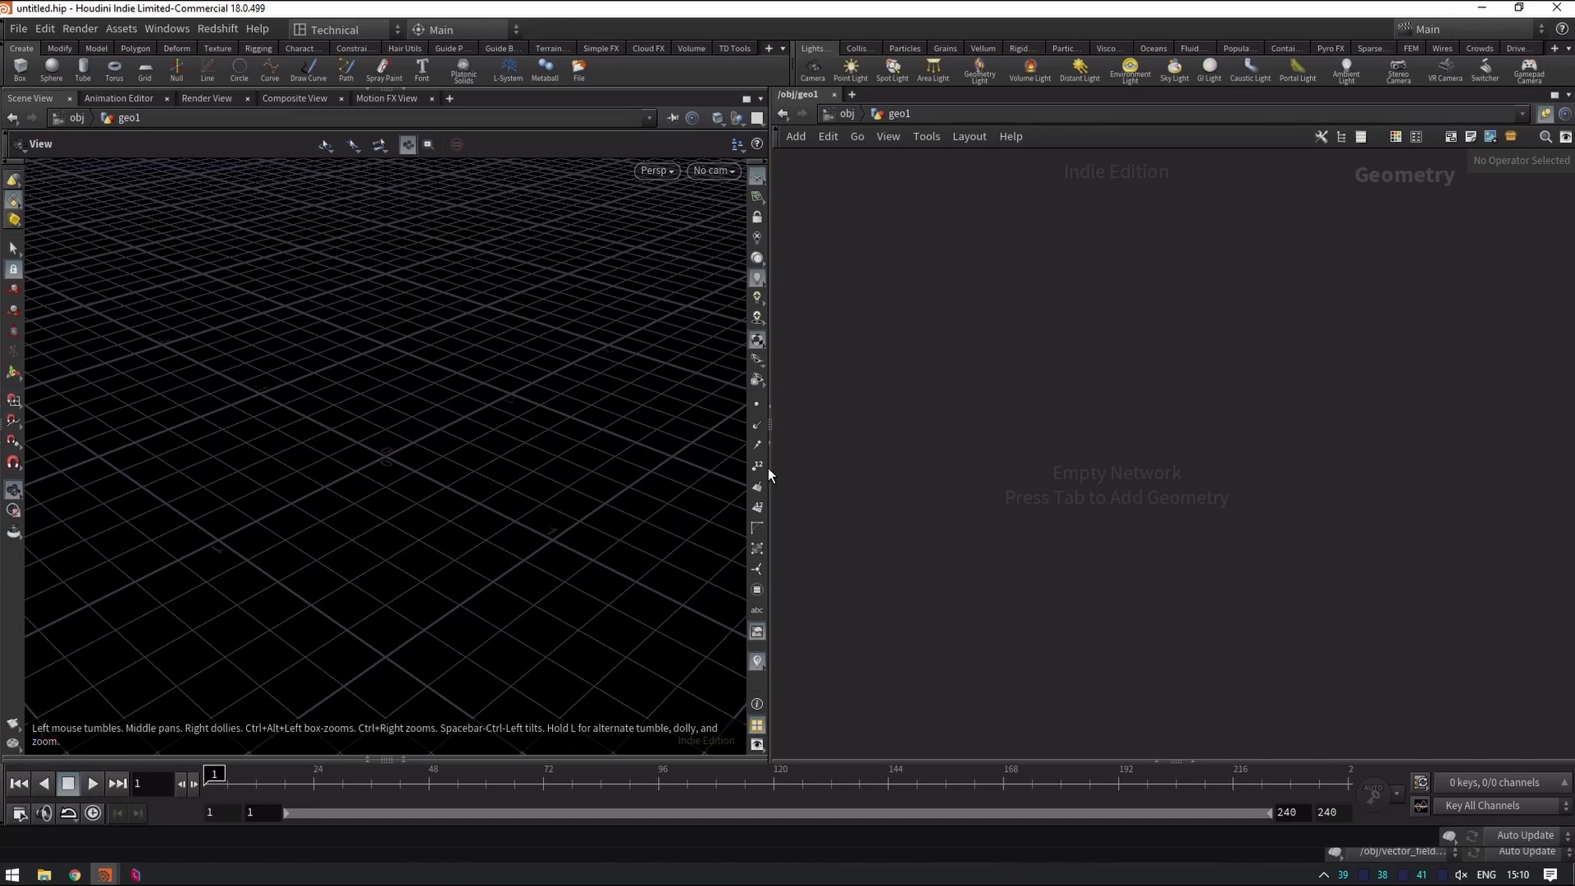
pyautogui.moveTo(768, 467); pyautogui.dragTo(662, 468)
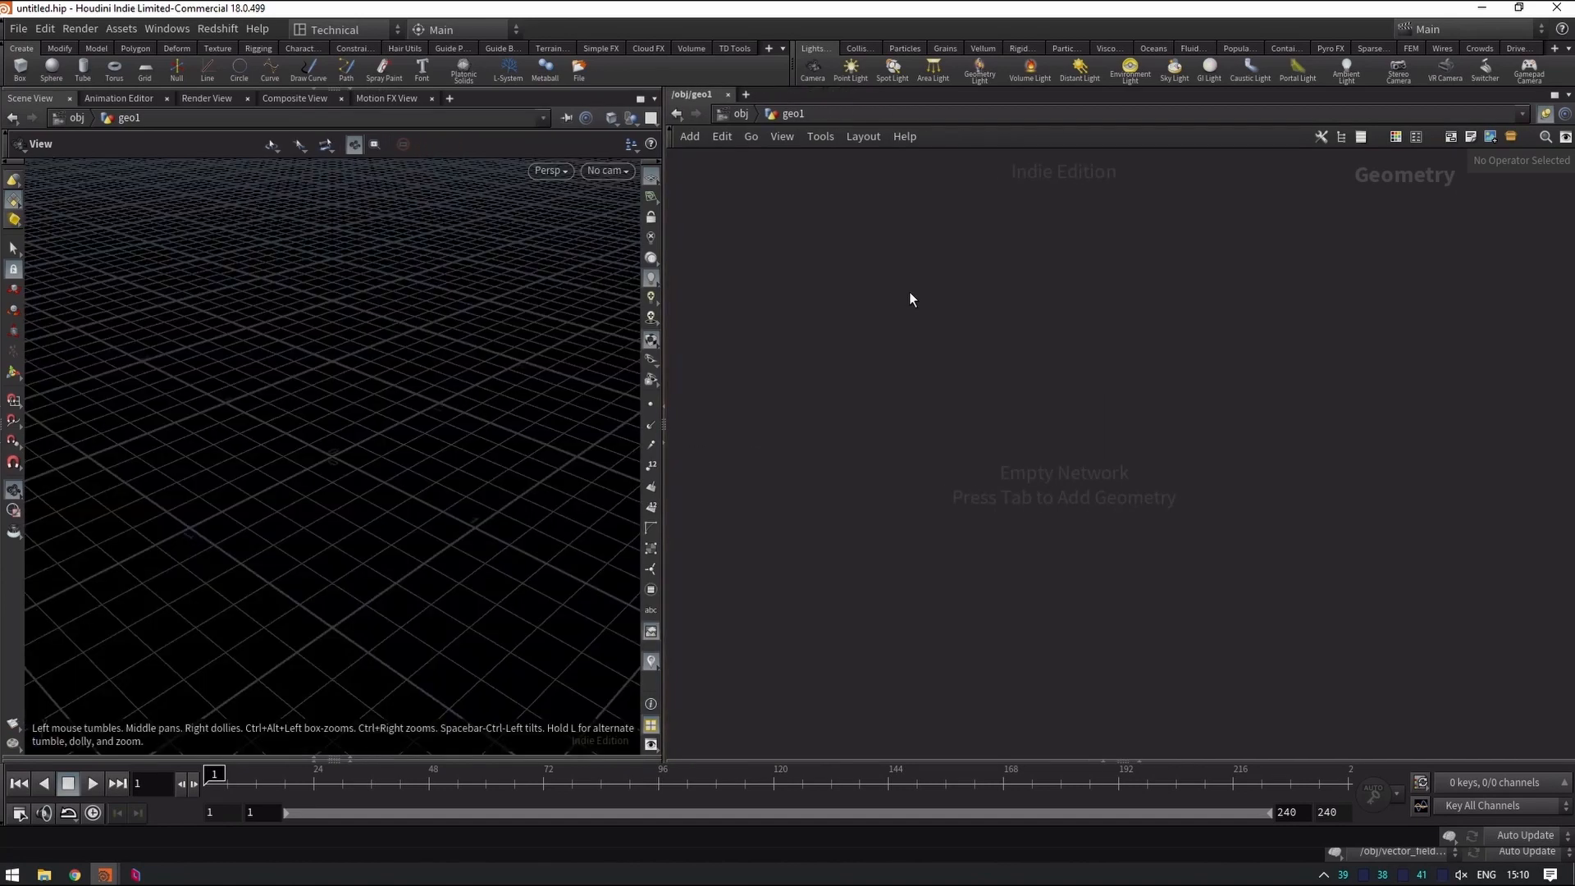
# Add a Sphere node with primitive type Polygon and a frequency of 3.
pyautogui.press('Tab')
pyautogui.write('sphere')
pyautogui.press('Return')
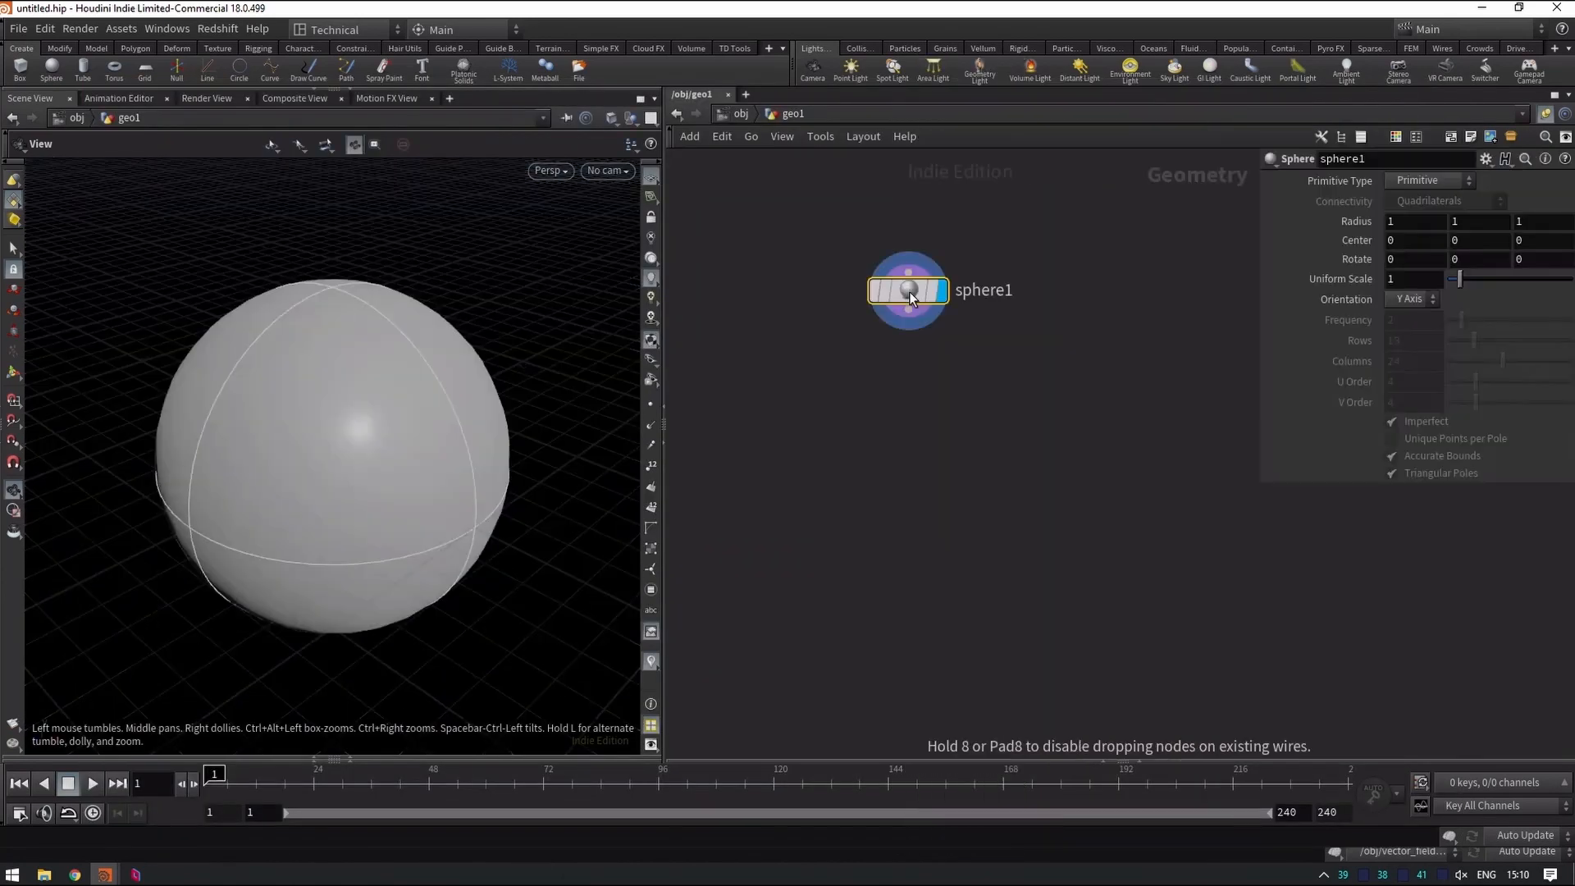
pyautogui.click(908, 292)
pyautogui.click(1445, 180)
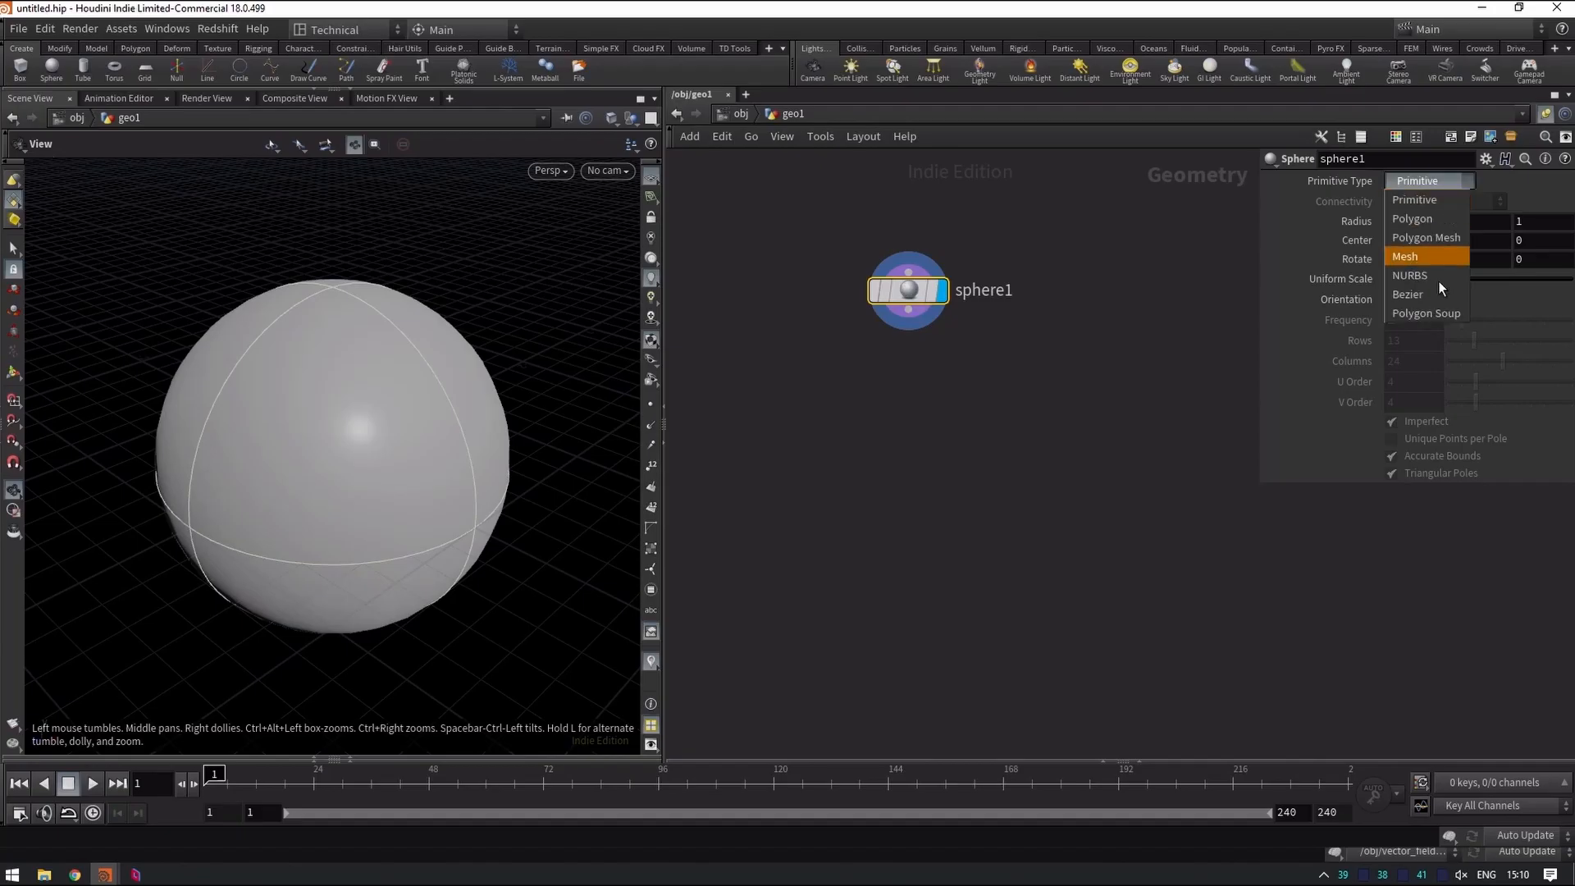
pyautogui.click(1409, 205)
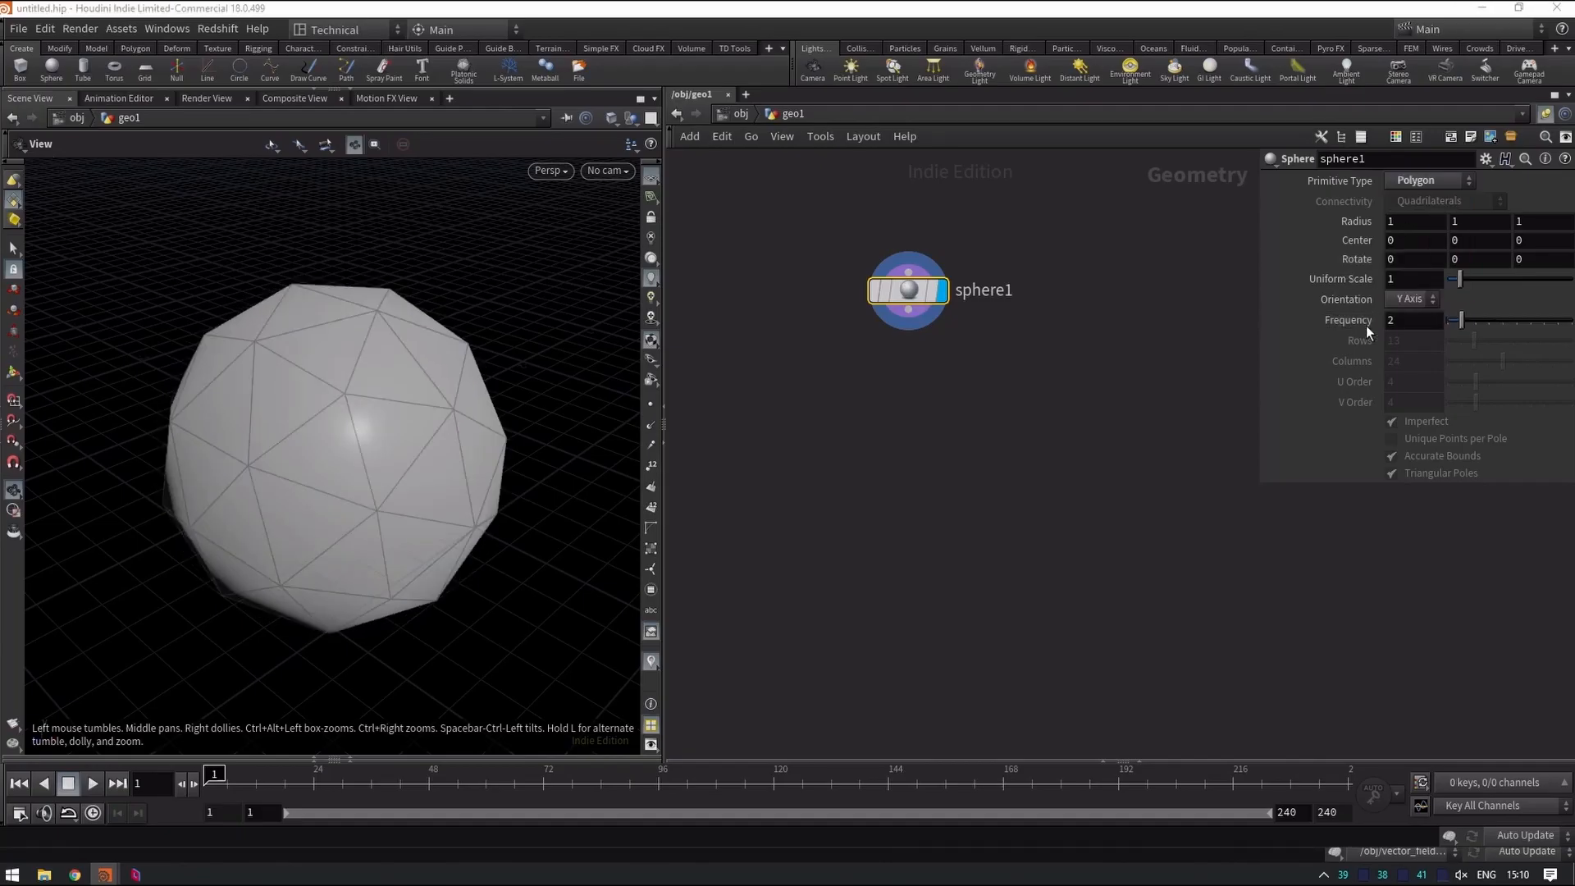
pyautogui.write('3')
pyautogui.press('Return')
pyautogui.moveTo(304, 457); pyautogui.dragTo(341, 411)
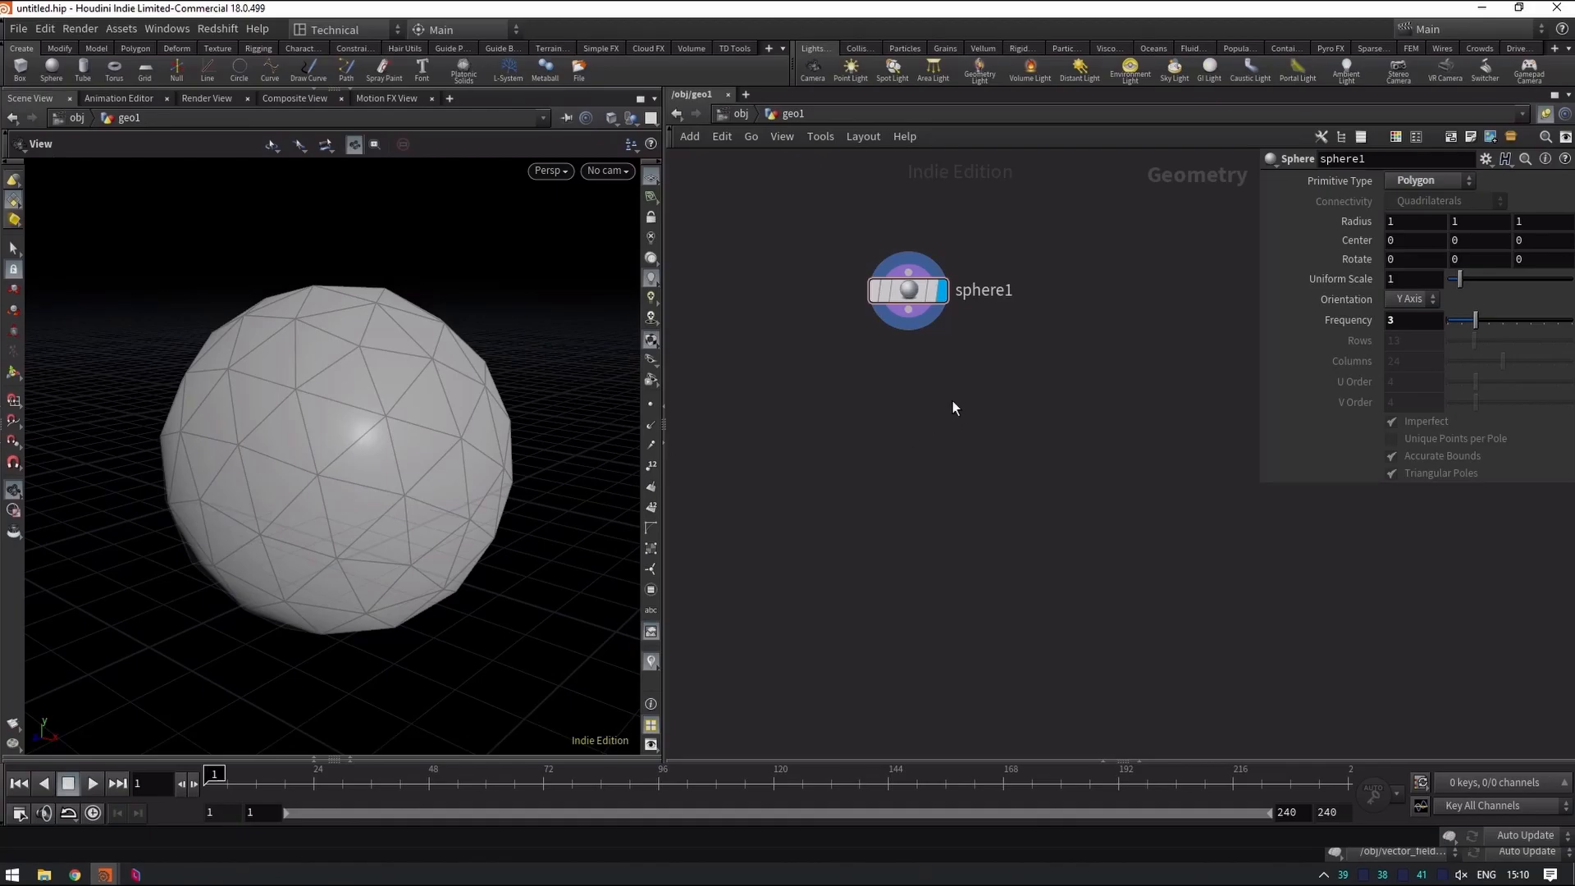
# Add a Mountain node after the sphere and set its noise height to 3.5.
pyautogui.press('Tab')
pyautogui.write('moon')
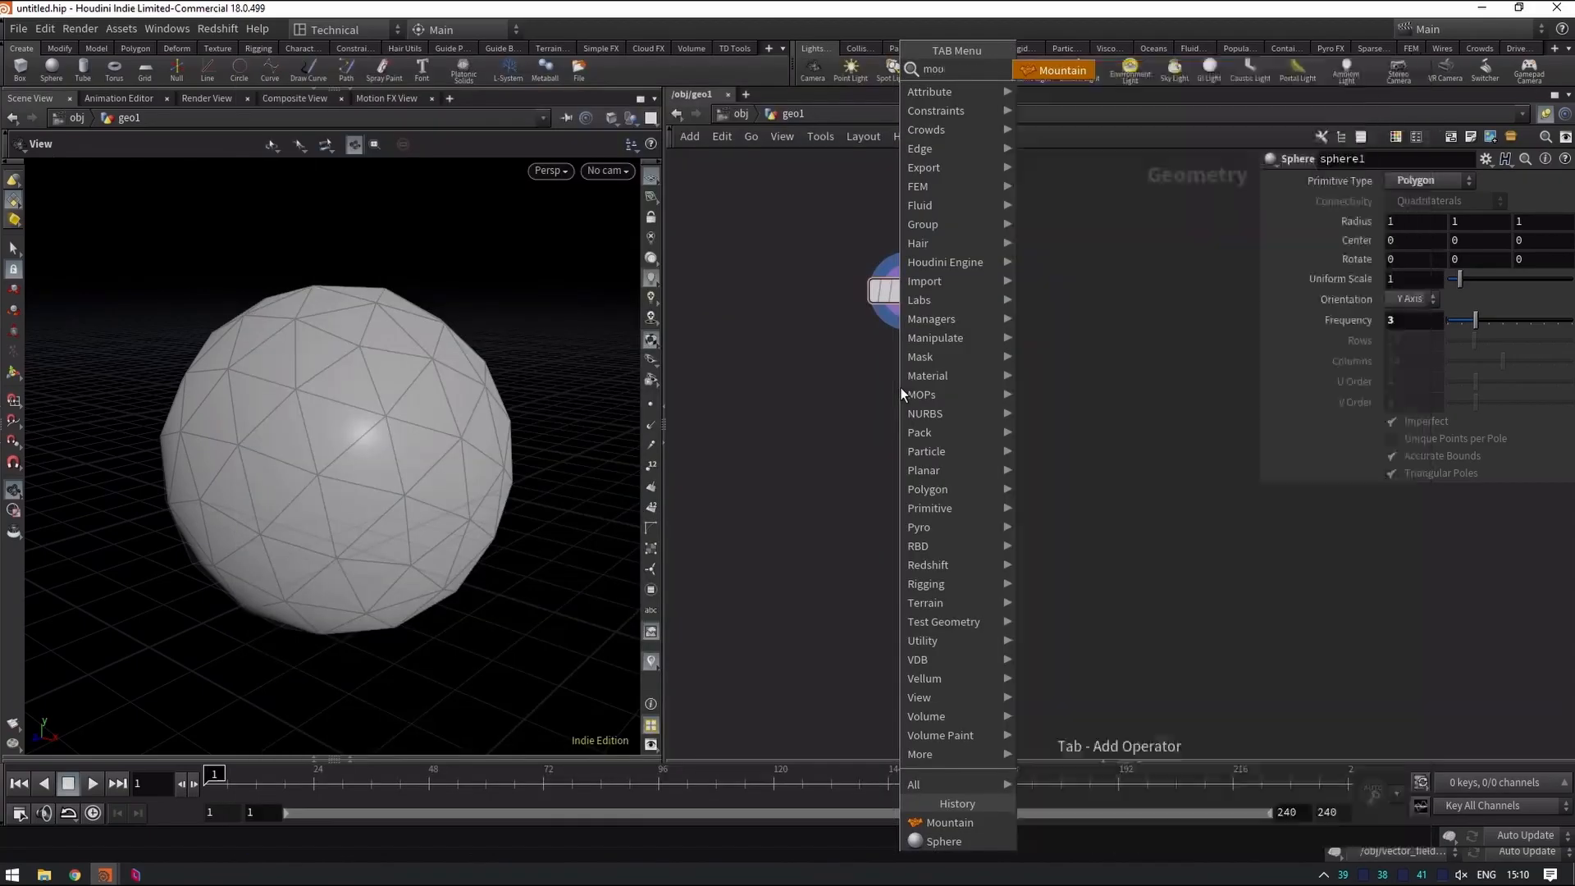
pyautogui.press('Return')
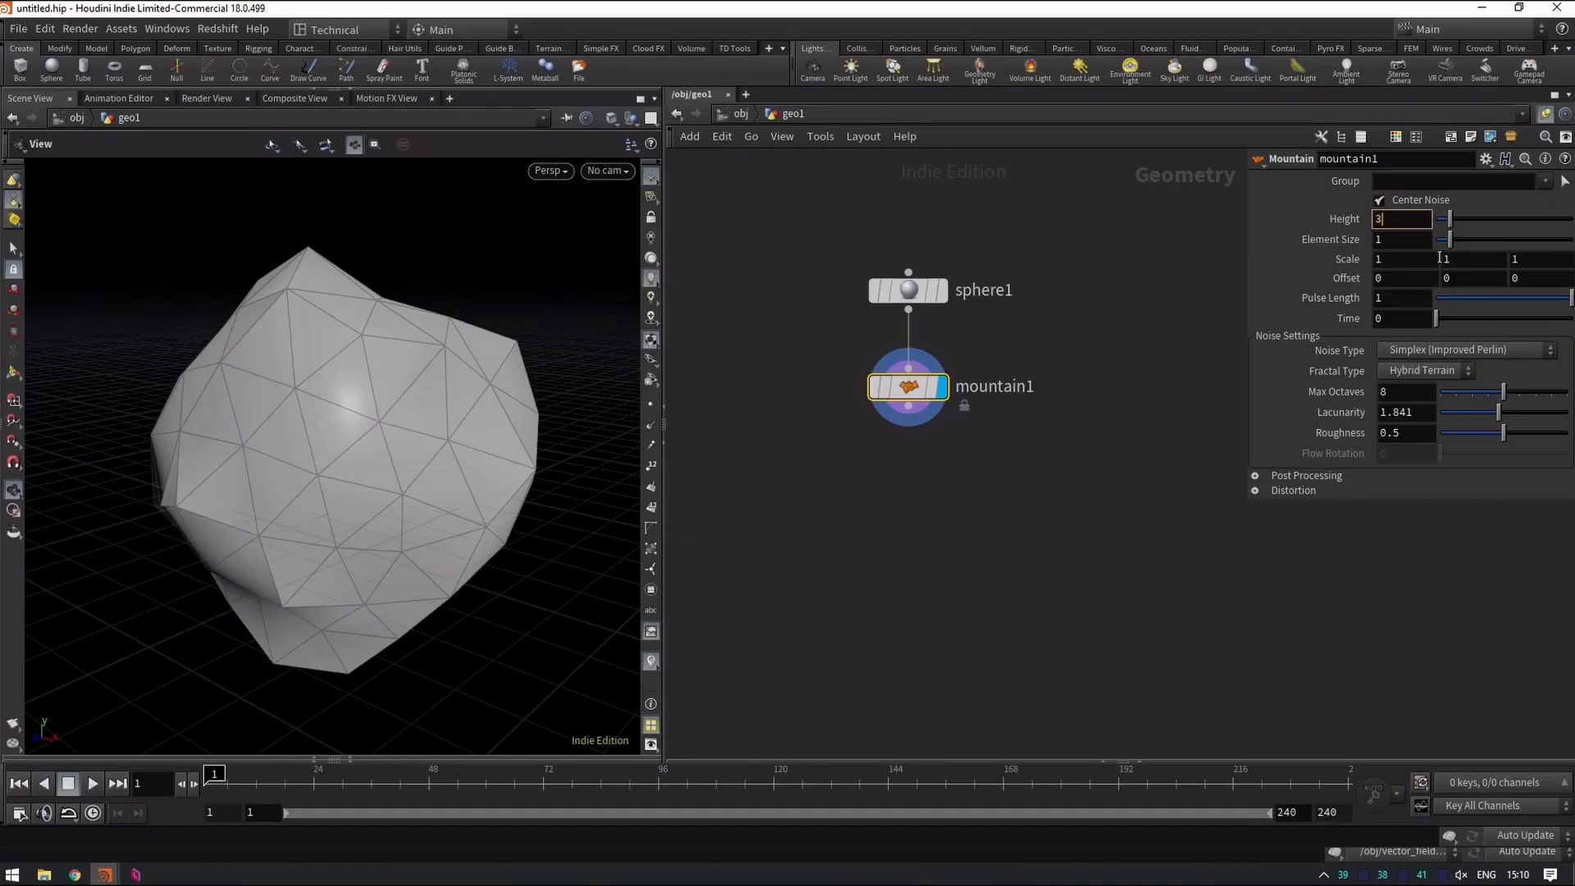
pyautogui.press('Return')
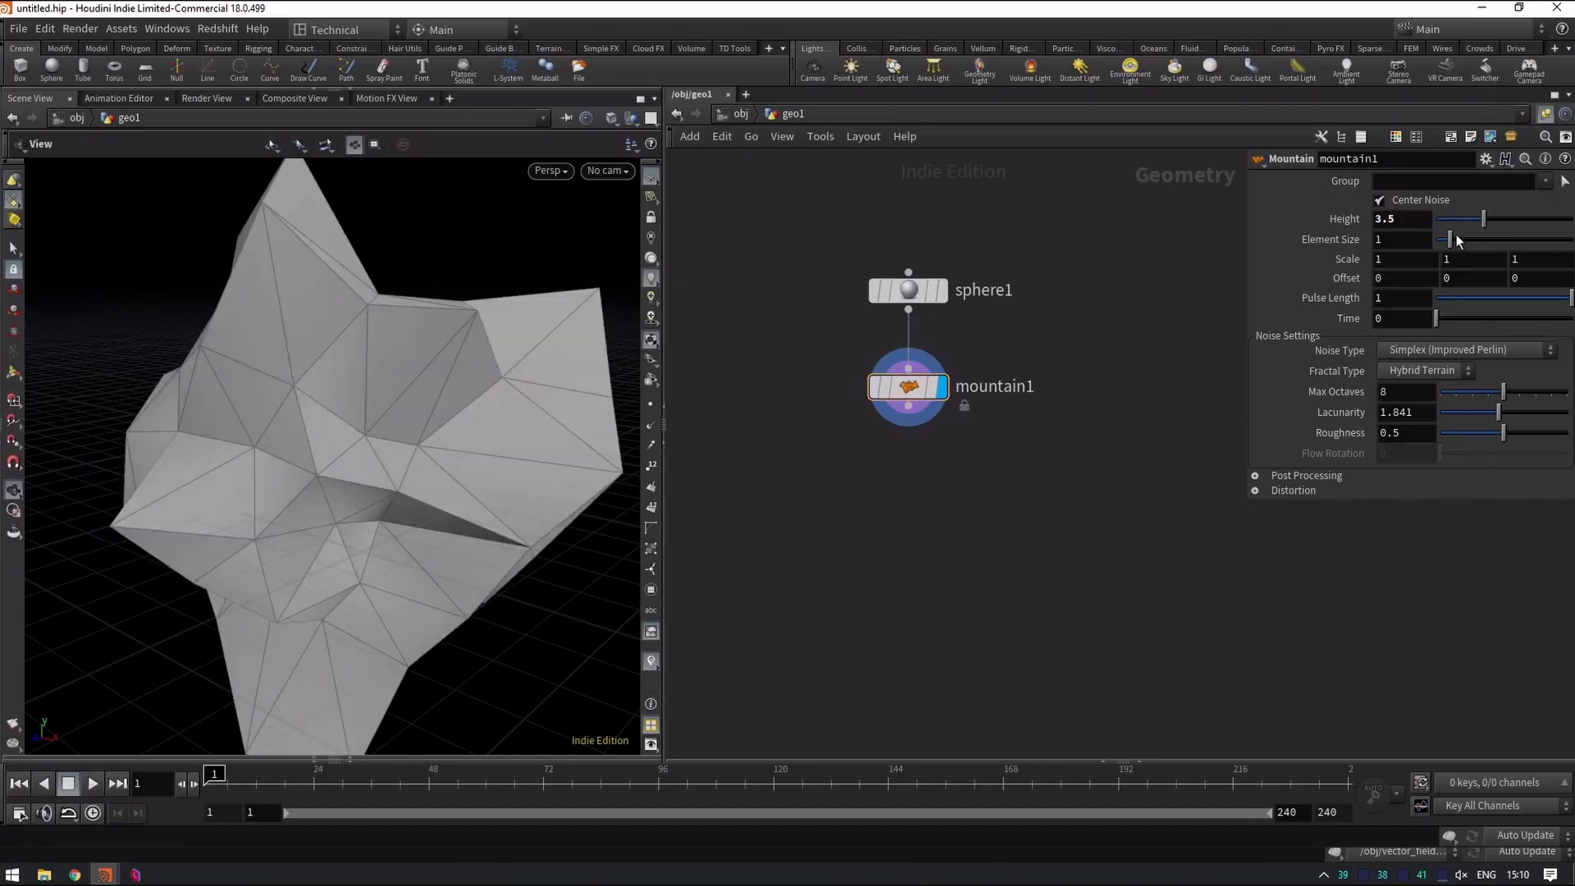
pyautogui.moveTo(229, 451); pyautogui.dragTo(324, 431)
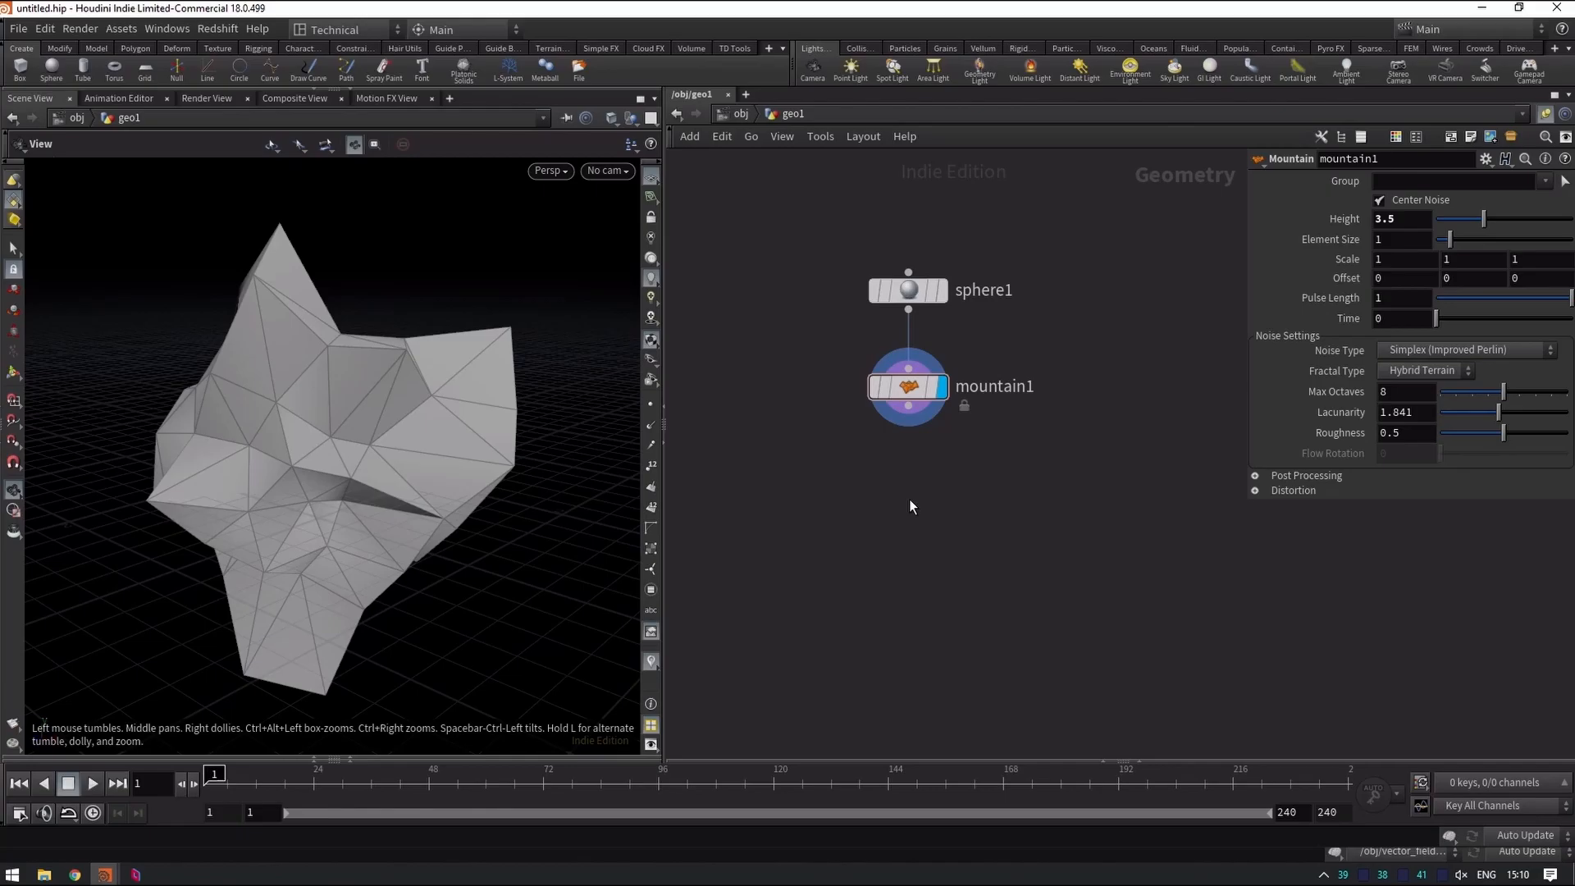
# Add a Normal node, connect it after the mountain node and display its result.
pyautogui.press('Tab')
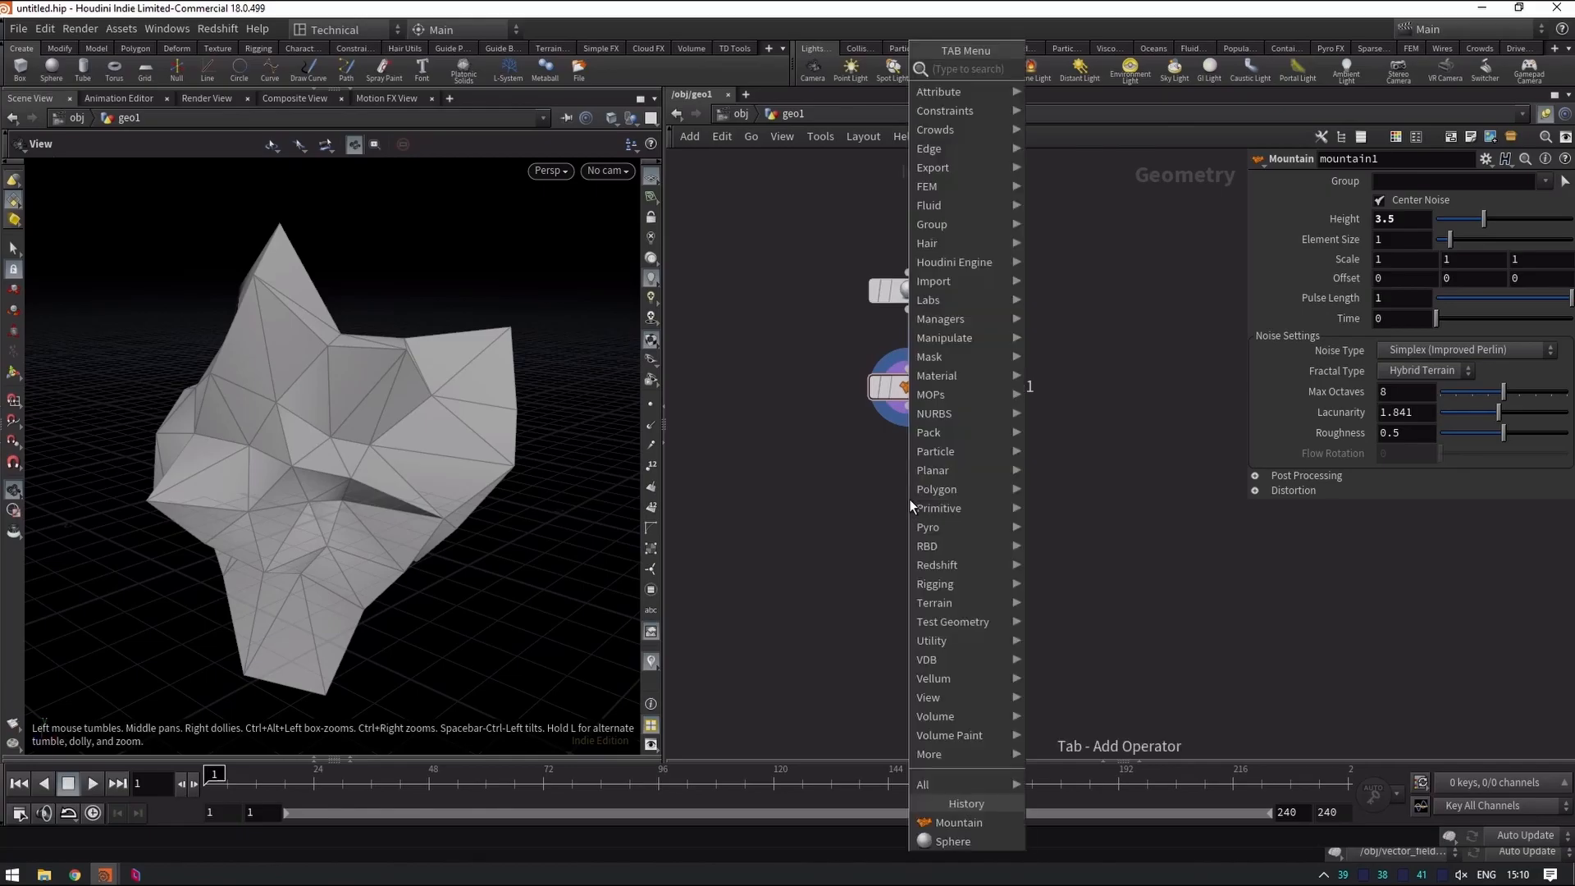
pyautogui.write('n')
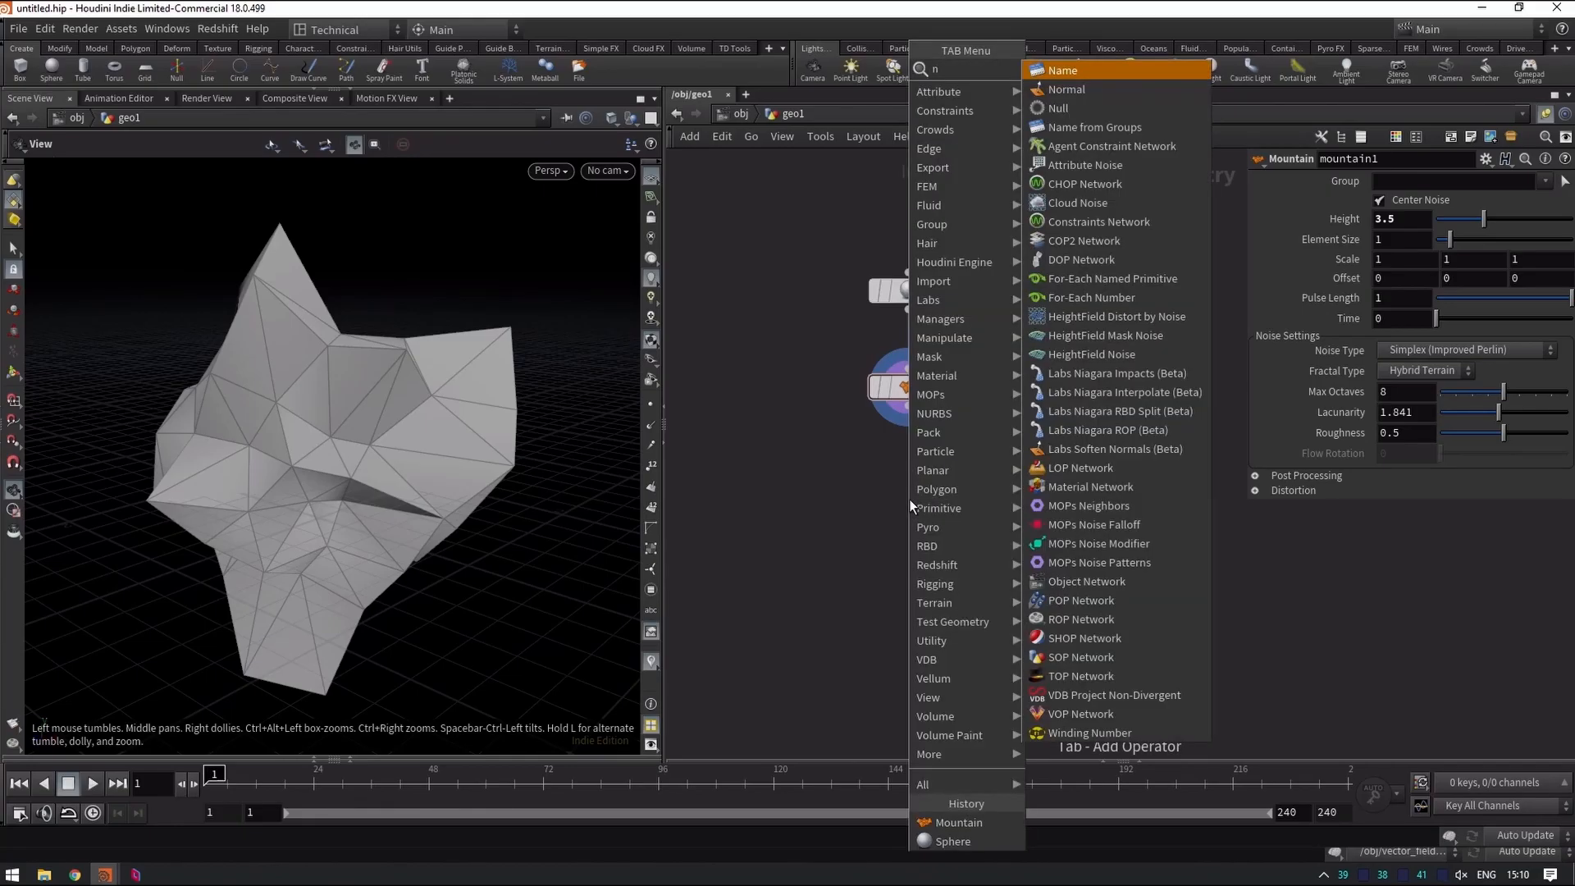
pyautogui.write('orm')
pyautogui.press('Return')
pyautogui.click(907, 479)
pyautogui.click(909, 407)
pyautogui.click(908, 457)
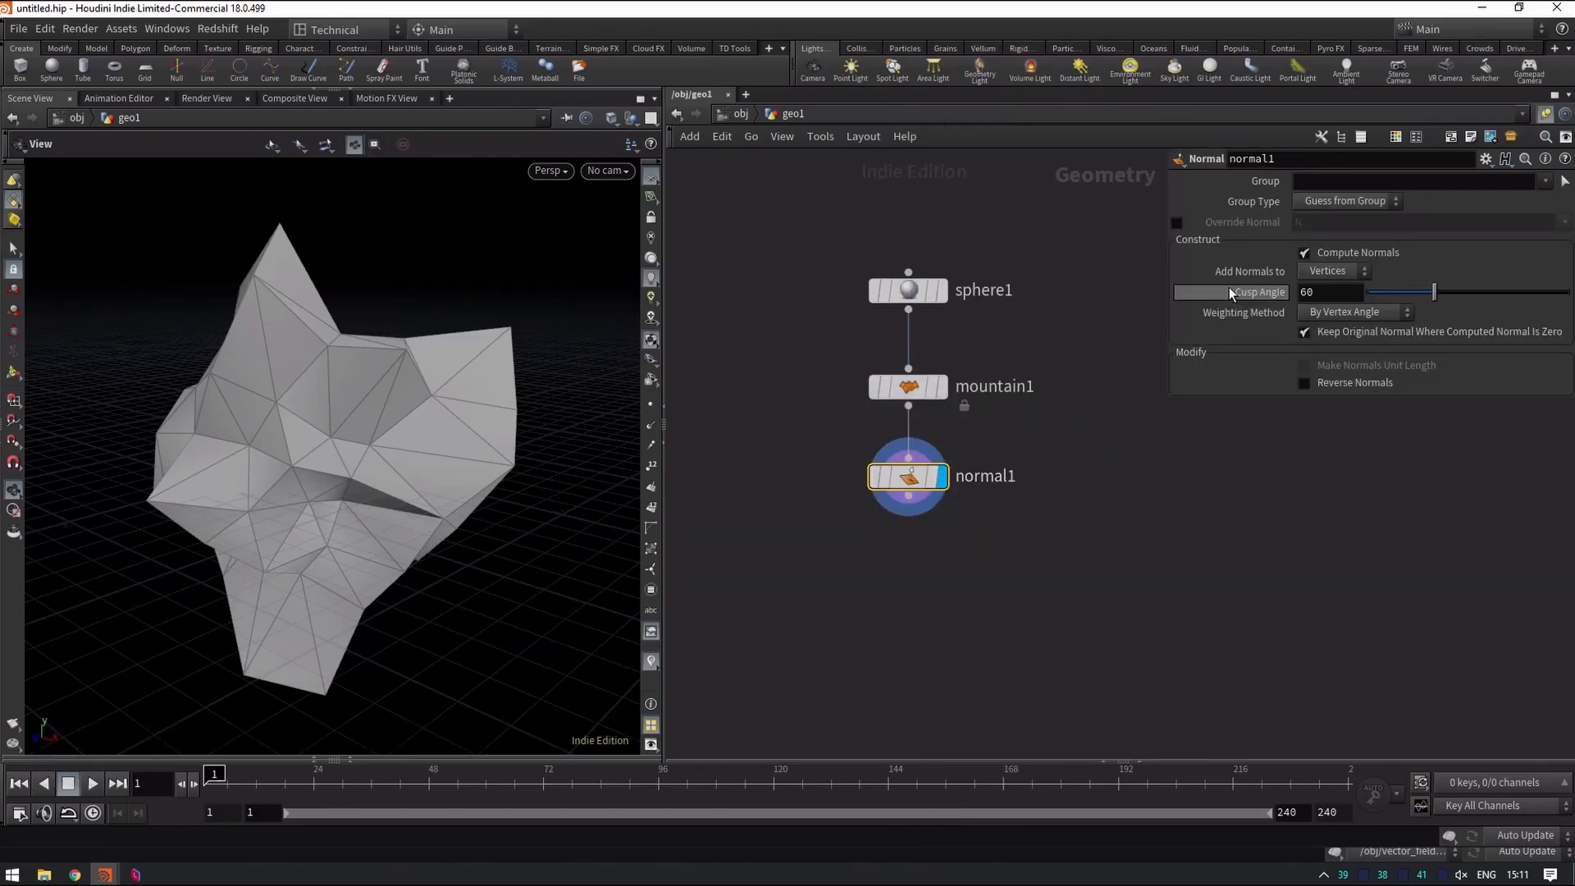
# Set the Normal node to add normals to Points and show the point normals in the viewport.
pyautogui.click(1344, 271)
pyautogui.click(1335, 292)
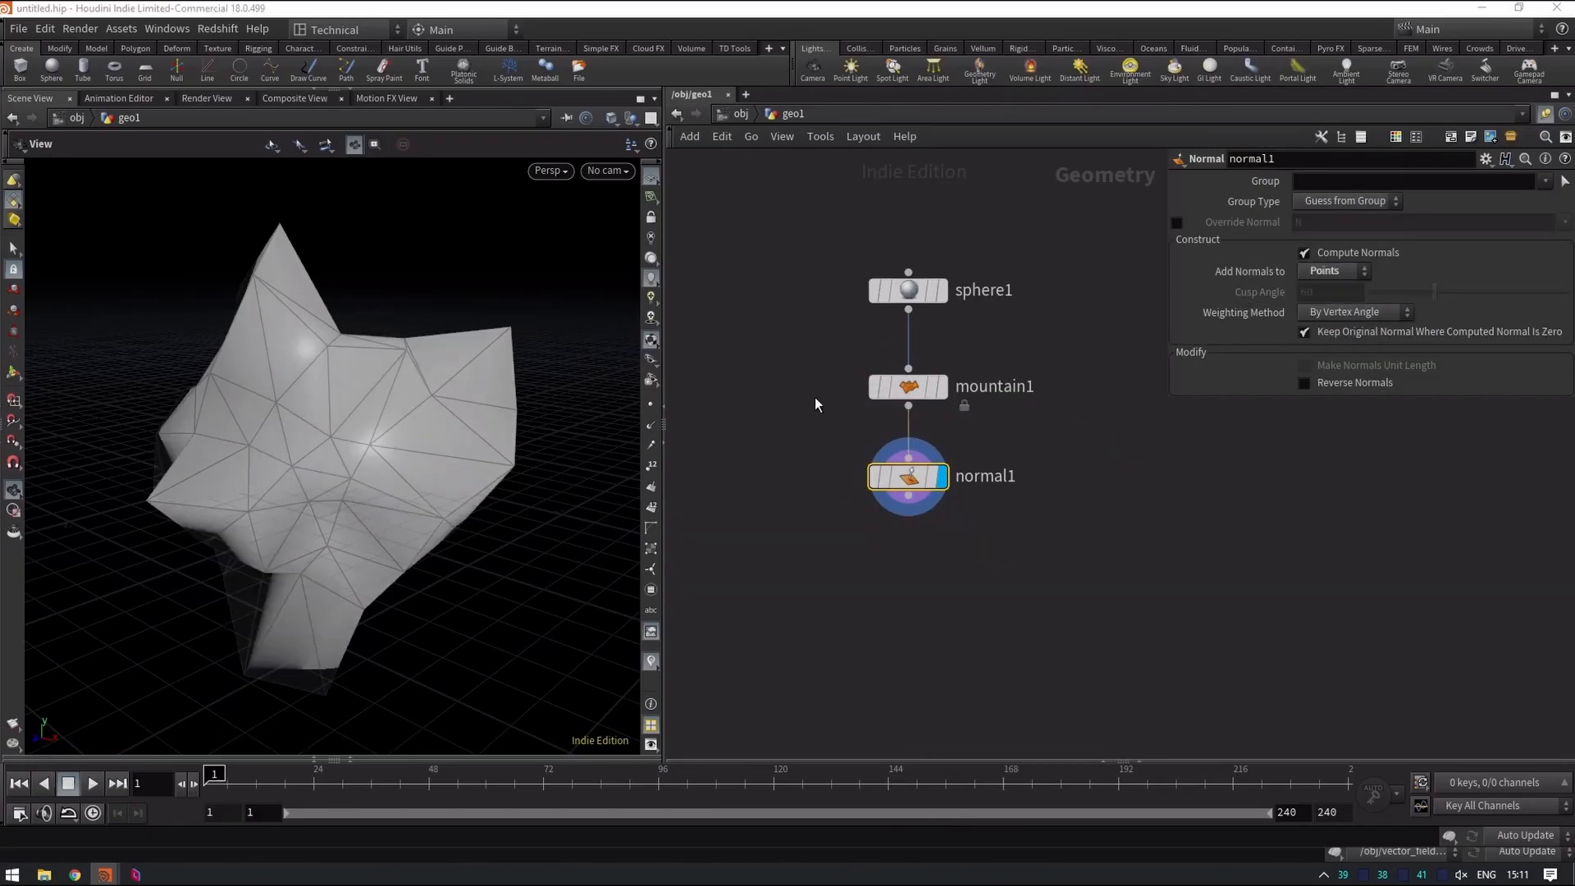
pyautogui.click(651, 426)
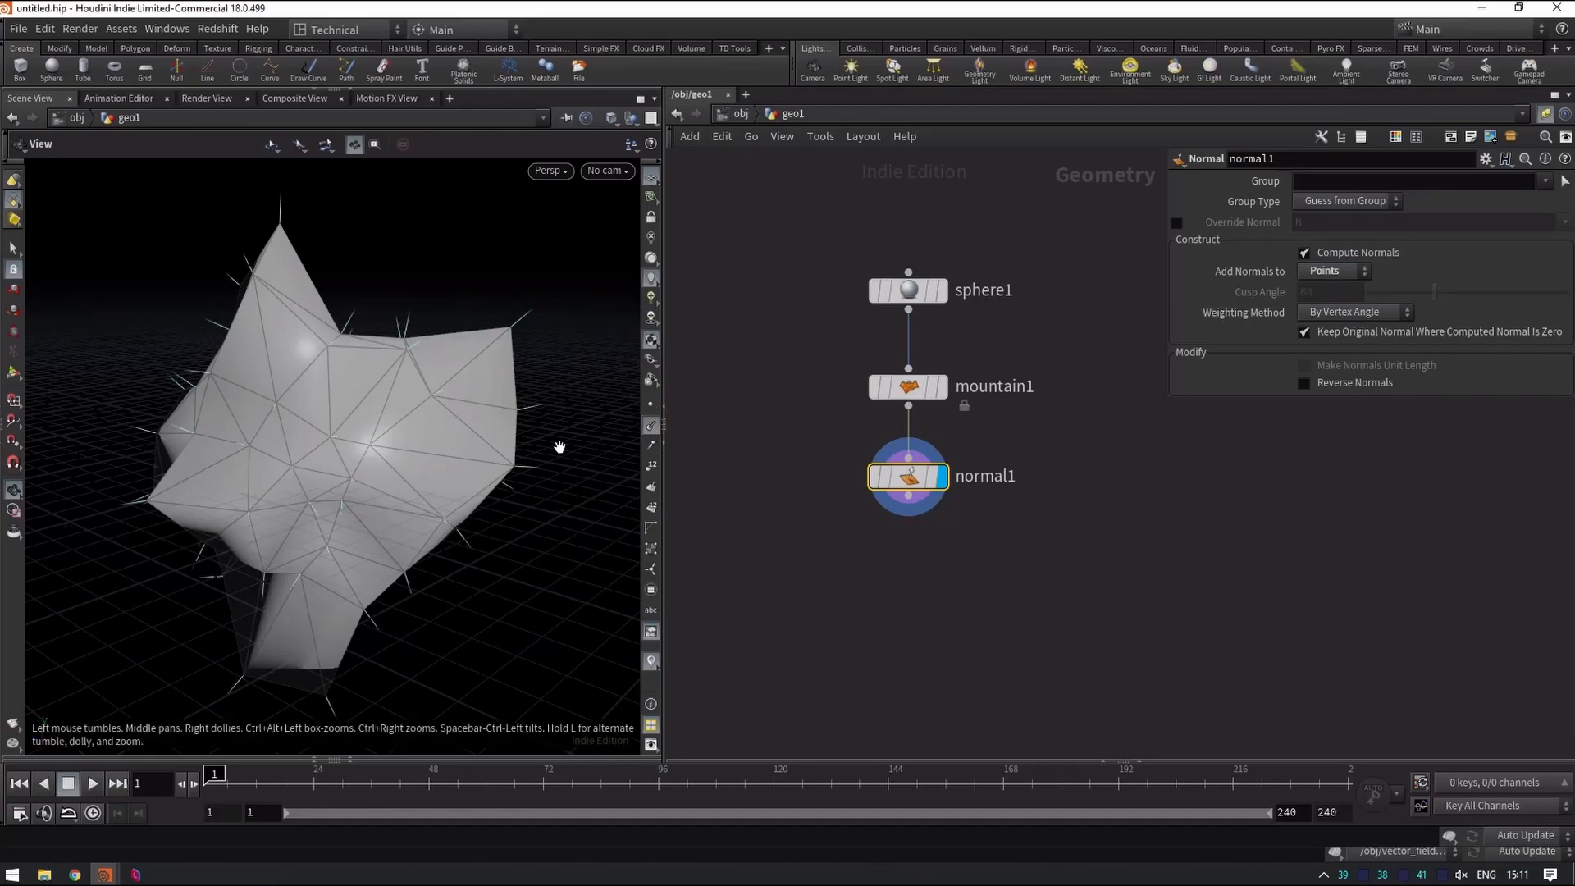
pyautogui.moveTo(369, 447); pyautogui.dragTo(404, 422)
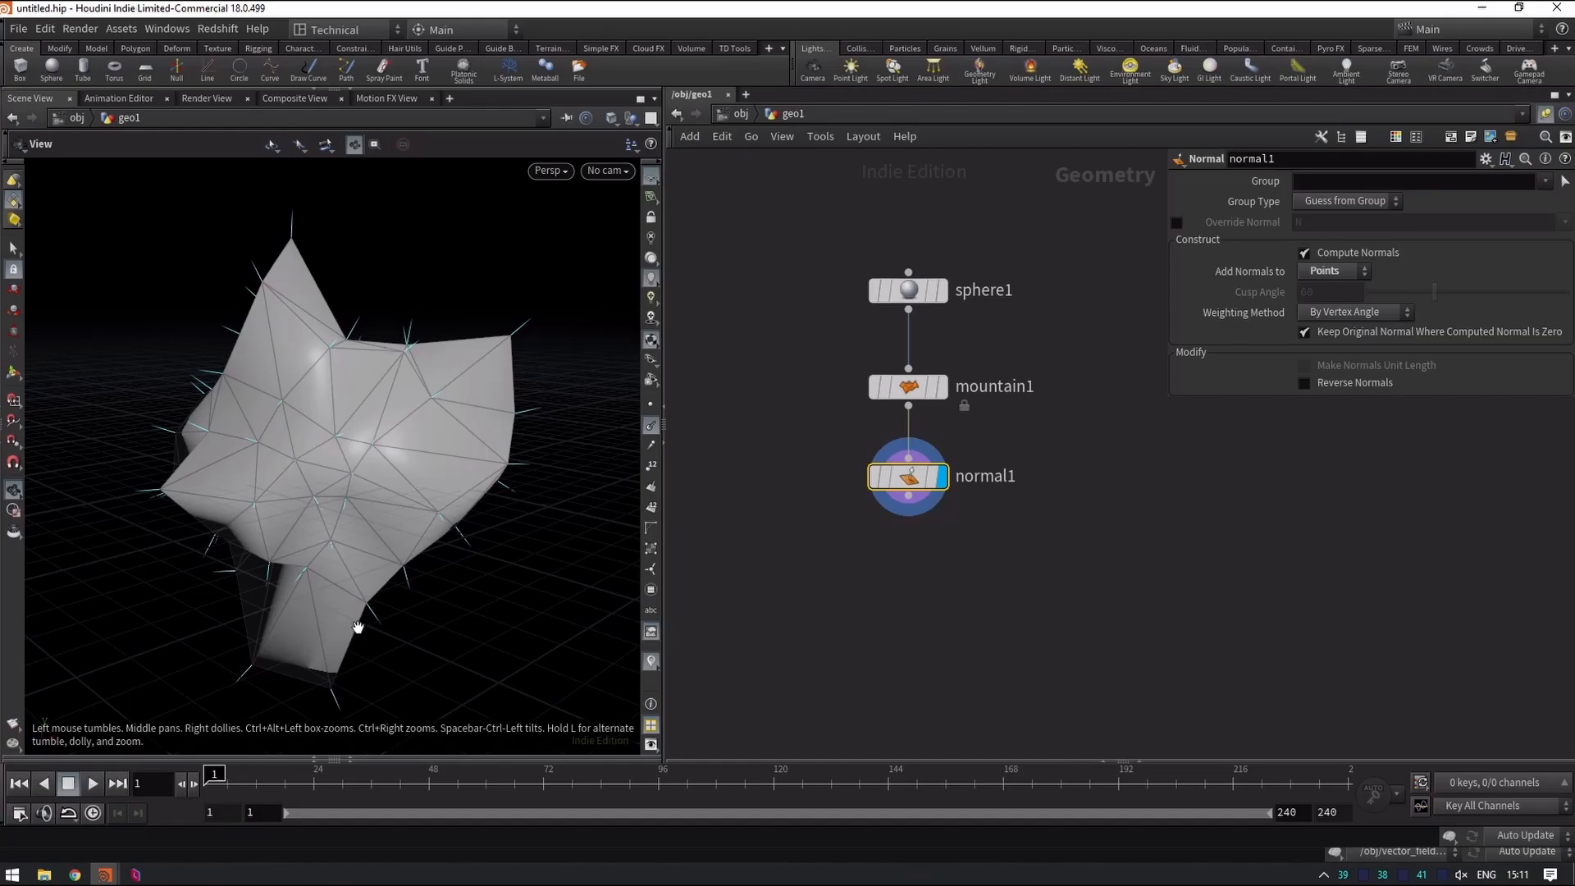
# Add a Bound node below the normal node, feed it the normal node's output and display the bounding box.
pyautogui.click(915, 633)
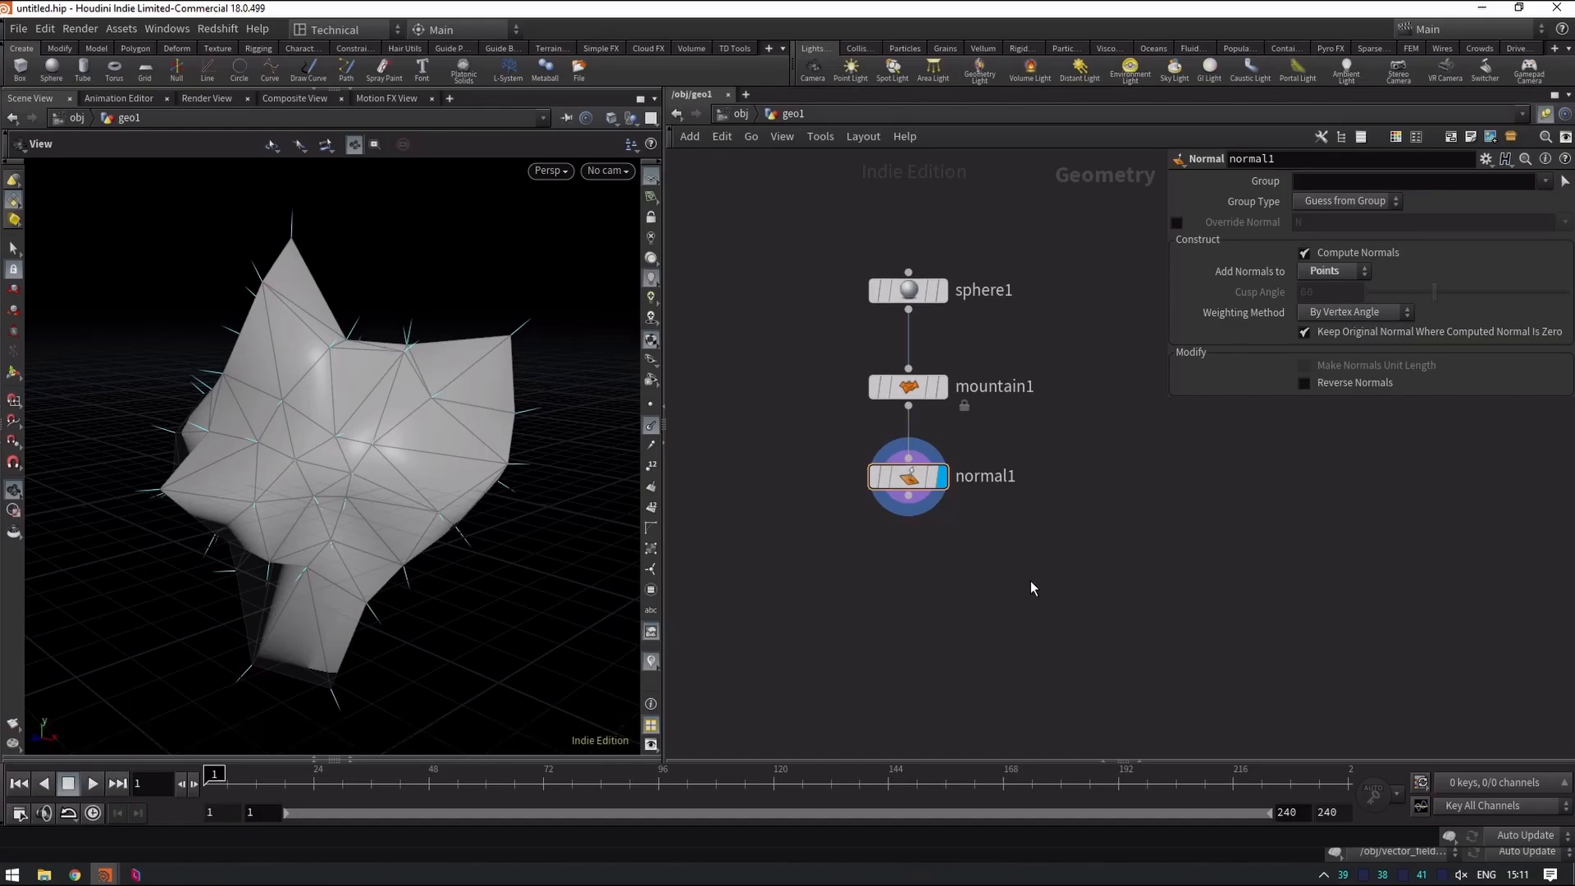
pyautogui.press('Tab')
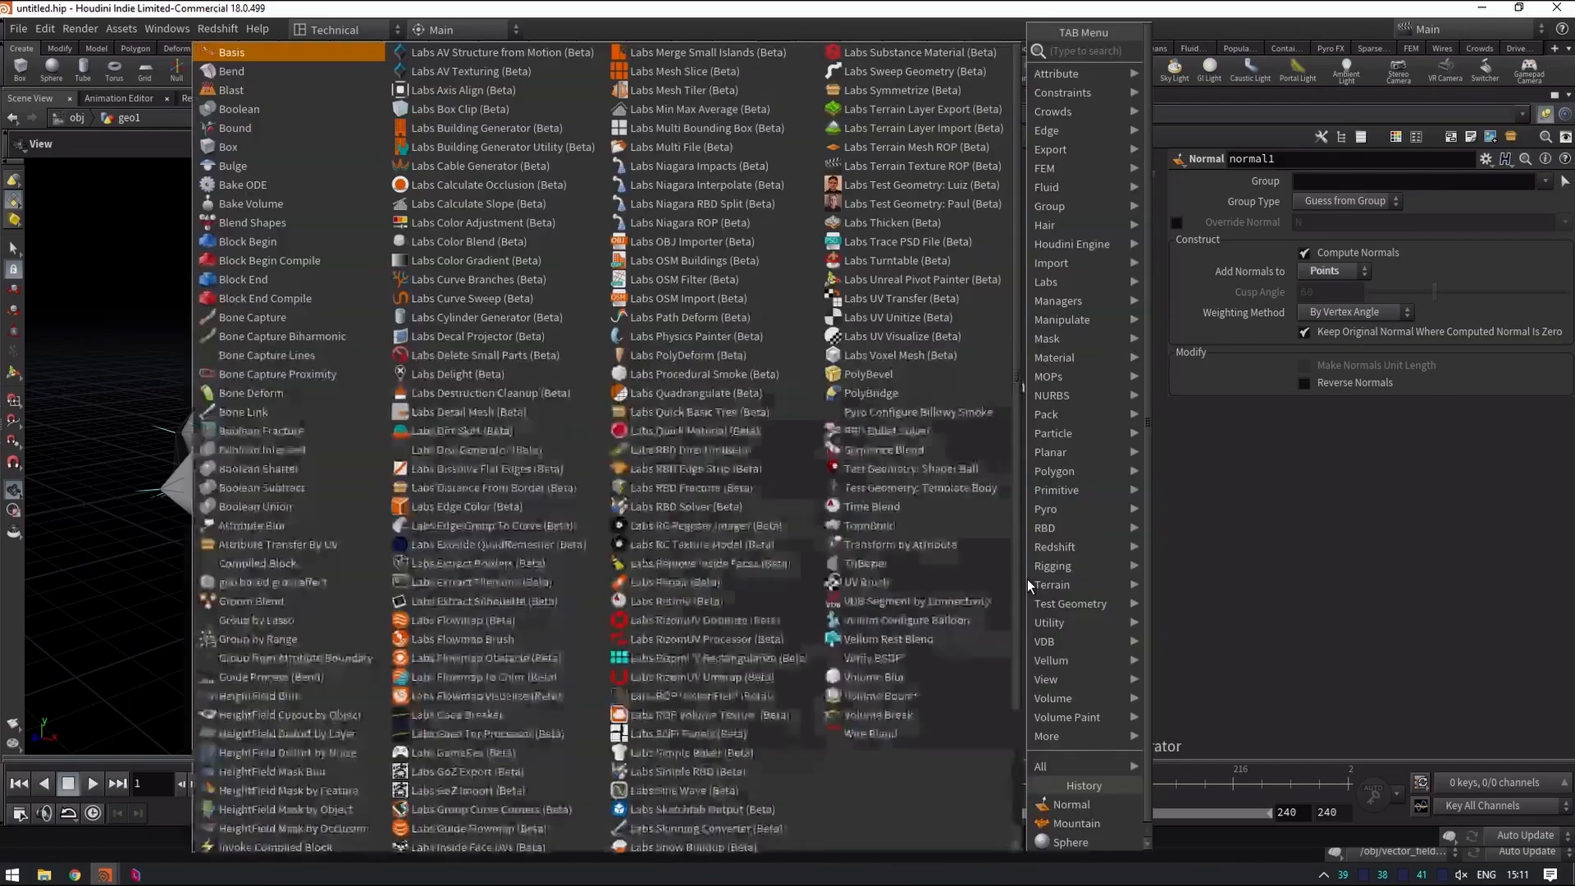
pyautogui.press('Escape')
pyautogui.click(1027, 580)
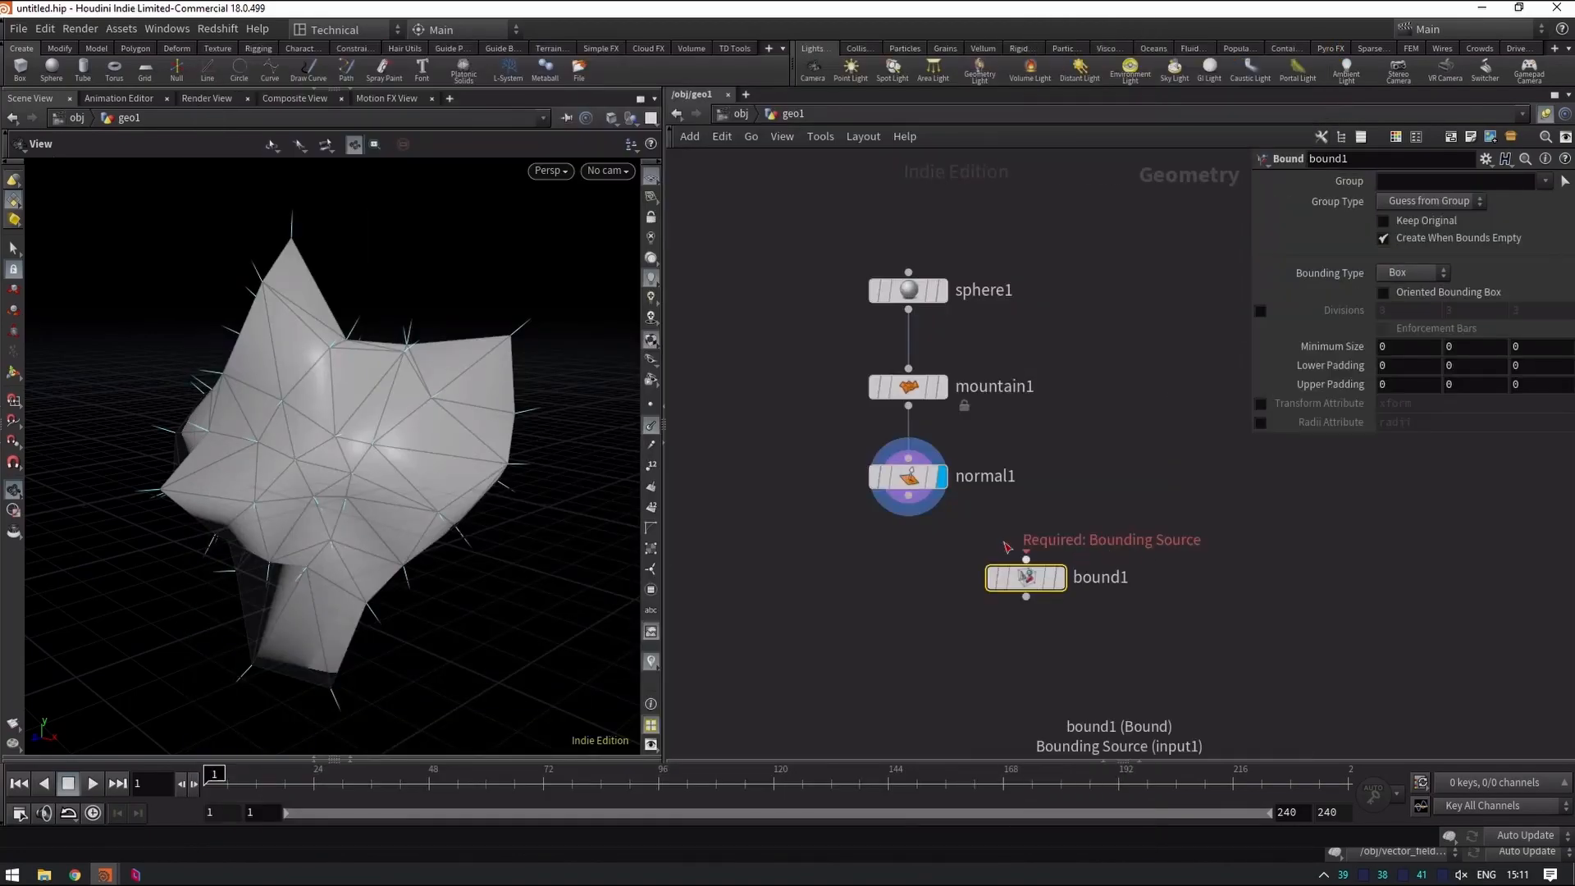
pyautogui.click(908, 495)
pyautogui.click(1035, 556)
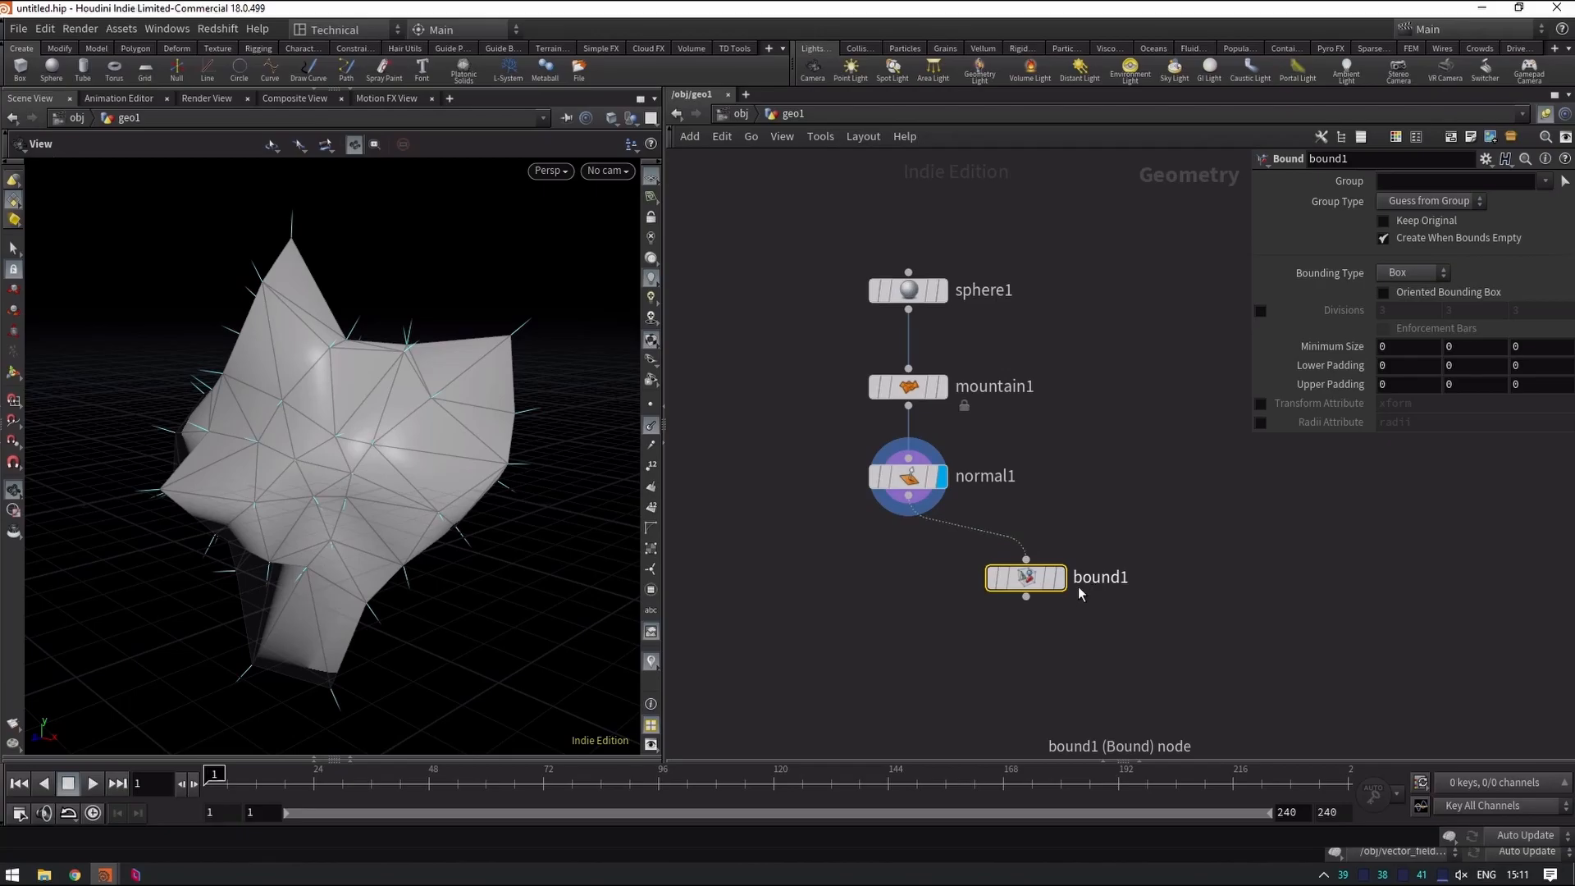
pyautogui.click(1108, 558)
pyautogui.scroll(-3, 361, 375)
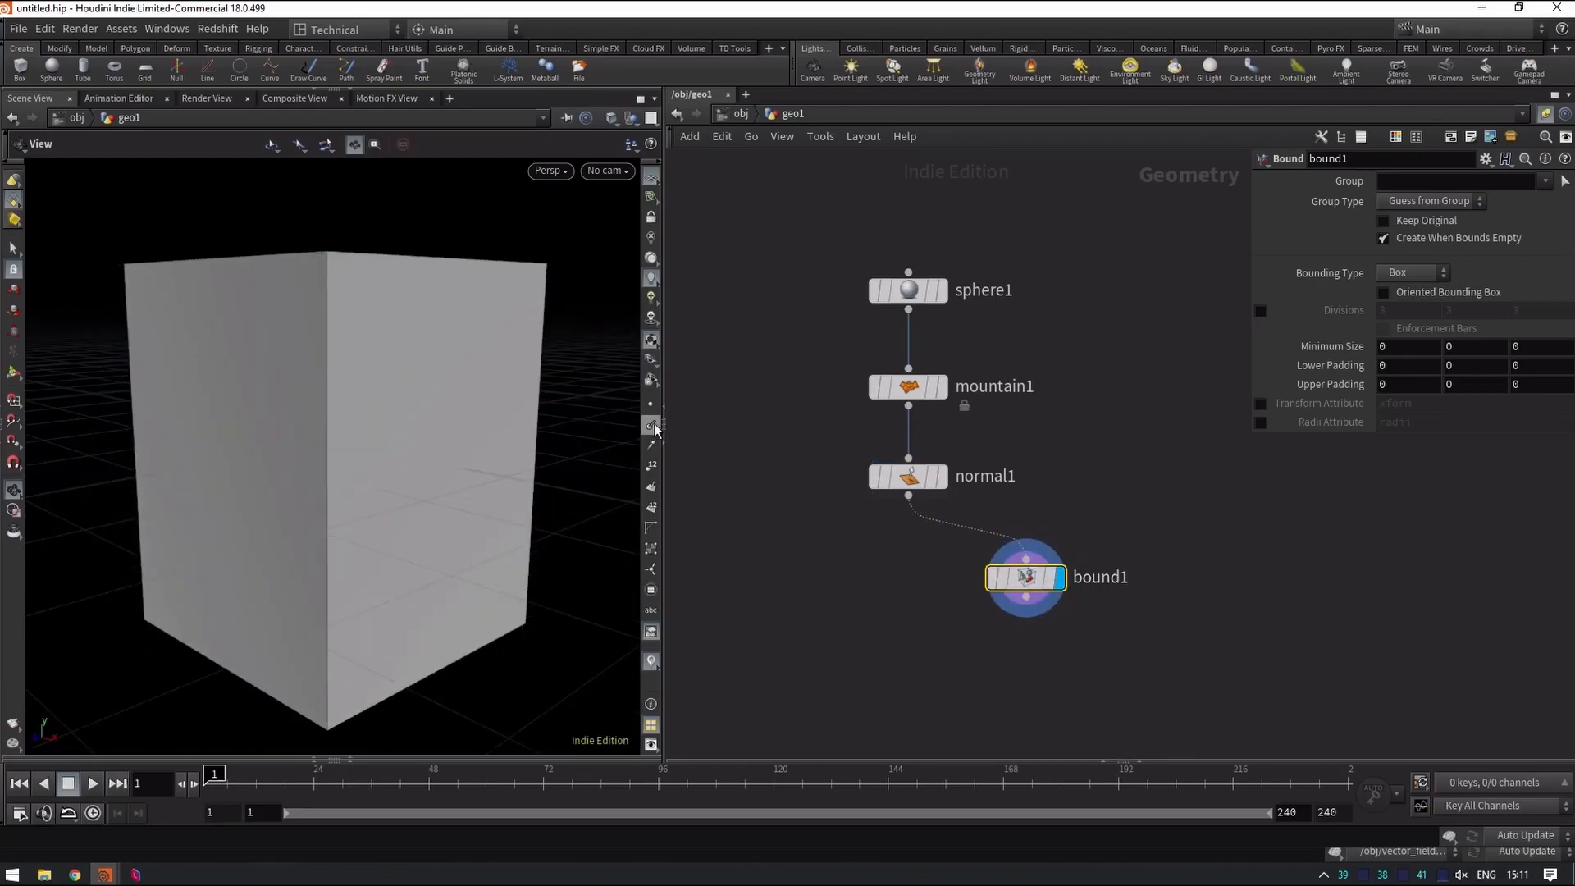
pyautogui.moveTo(457, 496); pyautogui.dragTo(501, 251)
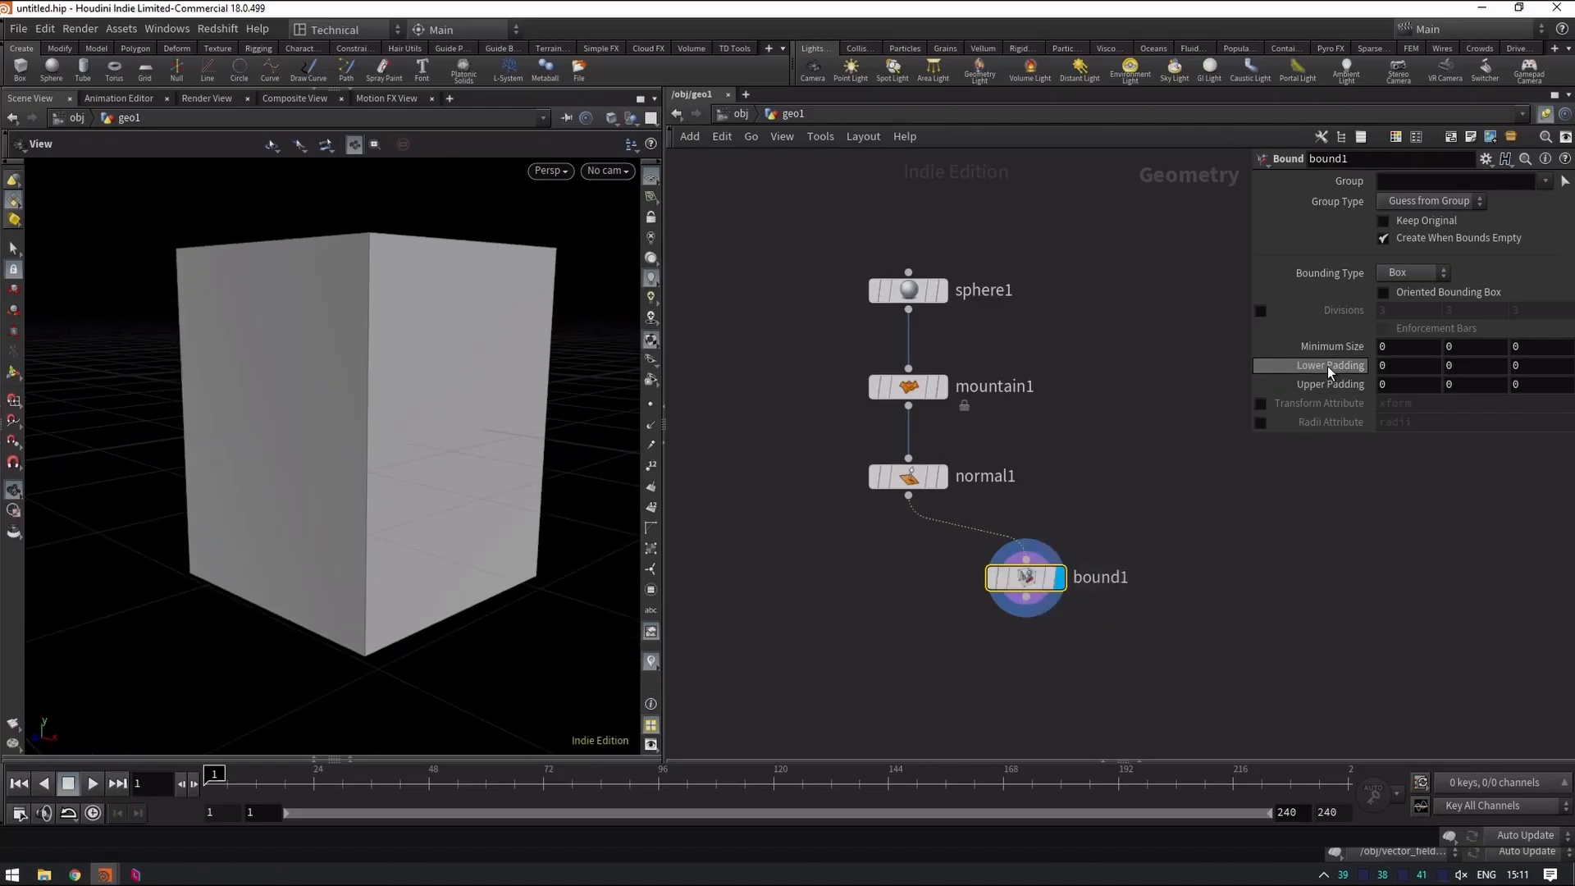
# Set the Bound node's lower padding to 2 on all three axes.
pyautogui.moveTo(1251, 433); pyautogui.dragTo(1199, 460)
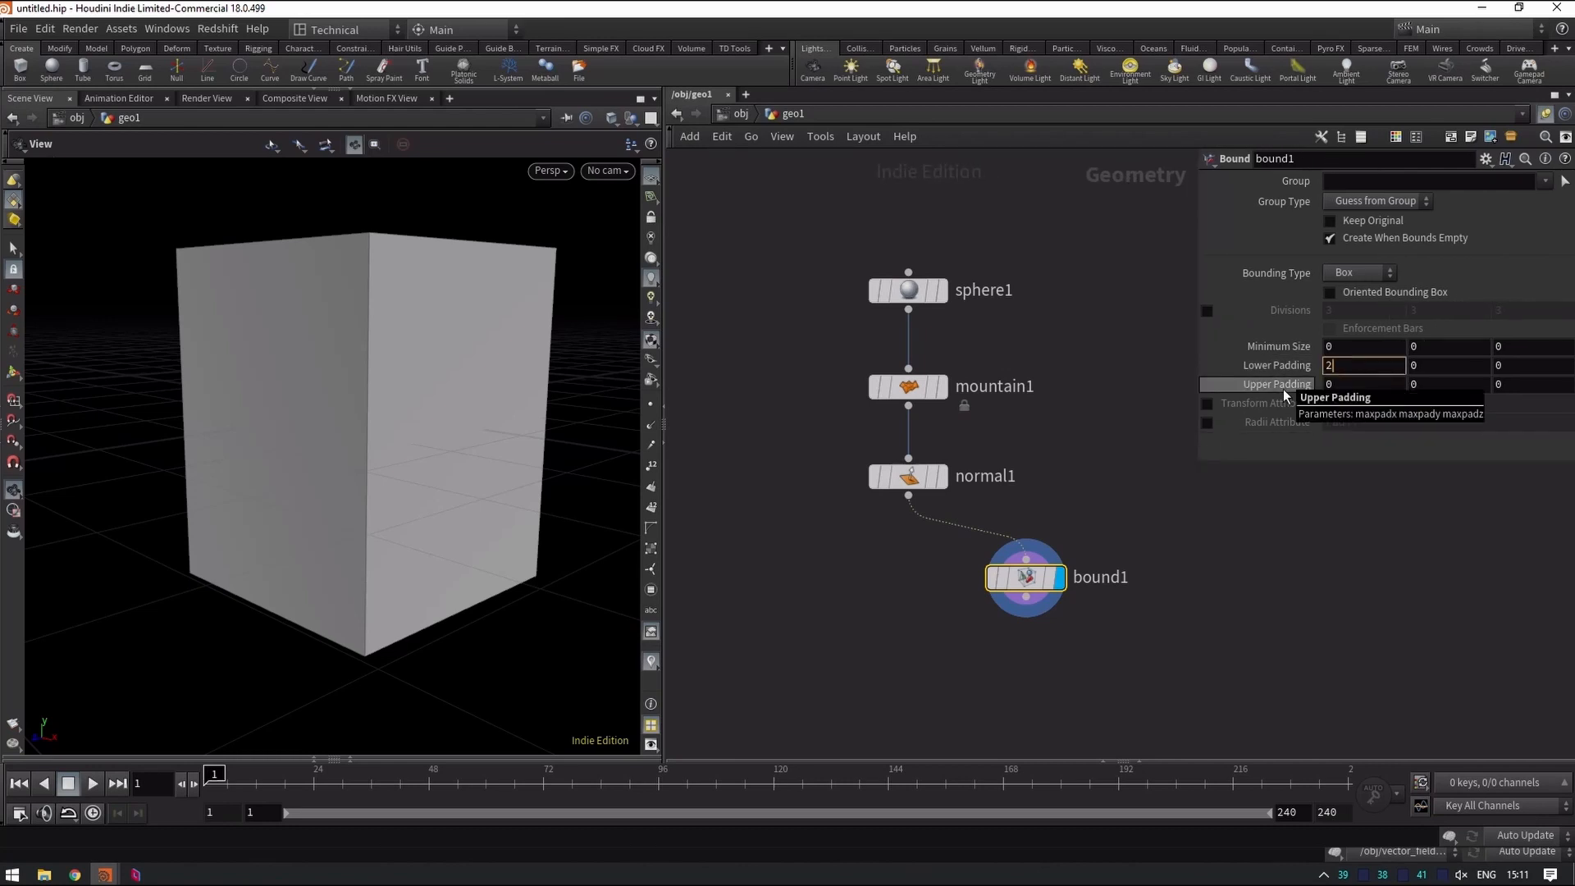
pyautogui.write('2')
pyautogui.press('Tab')
pyautogui.write('2')
pyautogui.press('Tab')
pyautogui.write('2')
pyautogui.press('Tab')
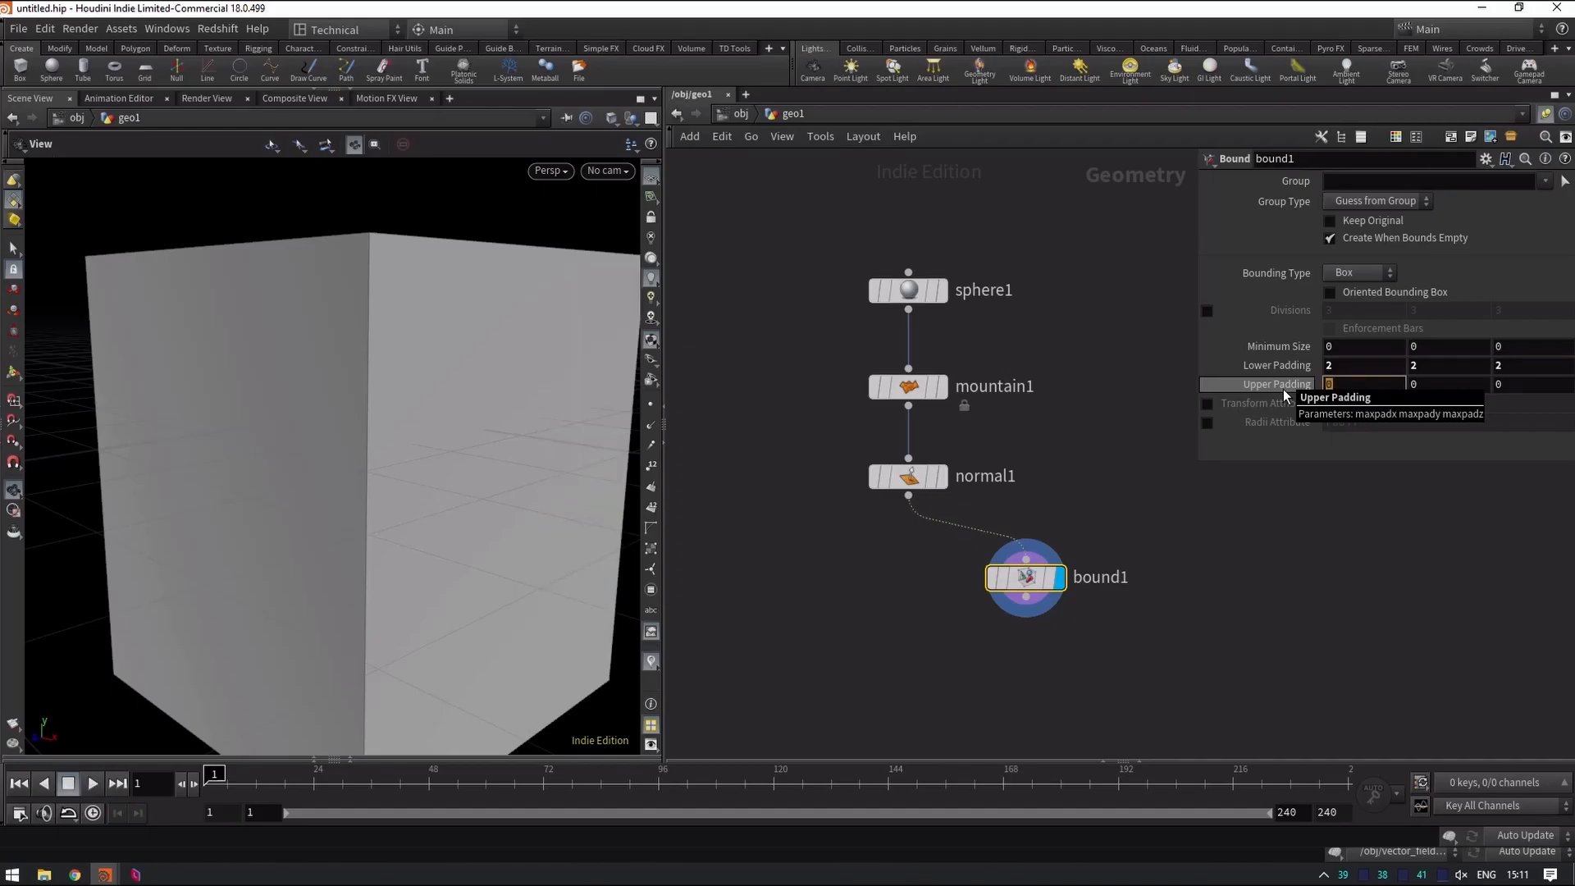
# Set the Bound node's upper padding to 2 on all three axes.
pyautogui.write('2')
pyautogui.press('Tab')
pyautogui.write('2')
pyautogui.press('Tab')
pyautogui.write('2')
pyautogui.press('Tab')
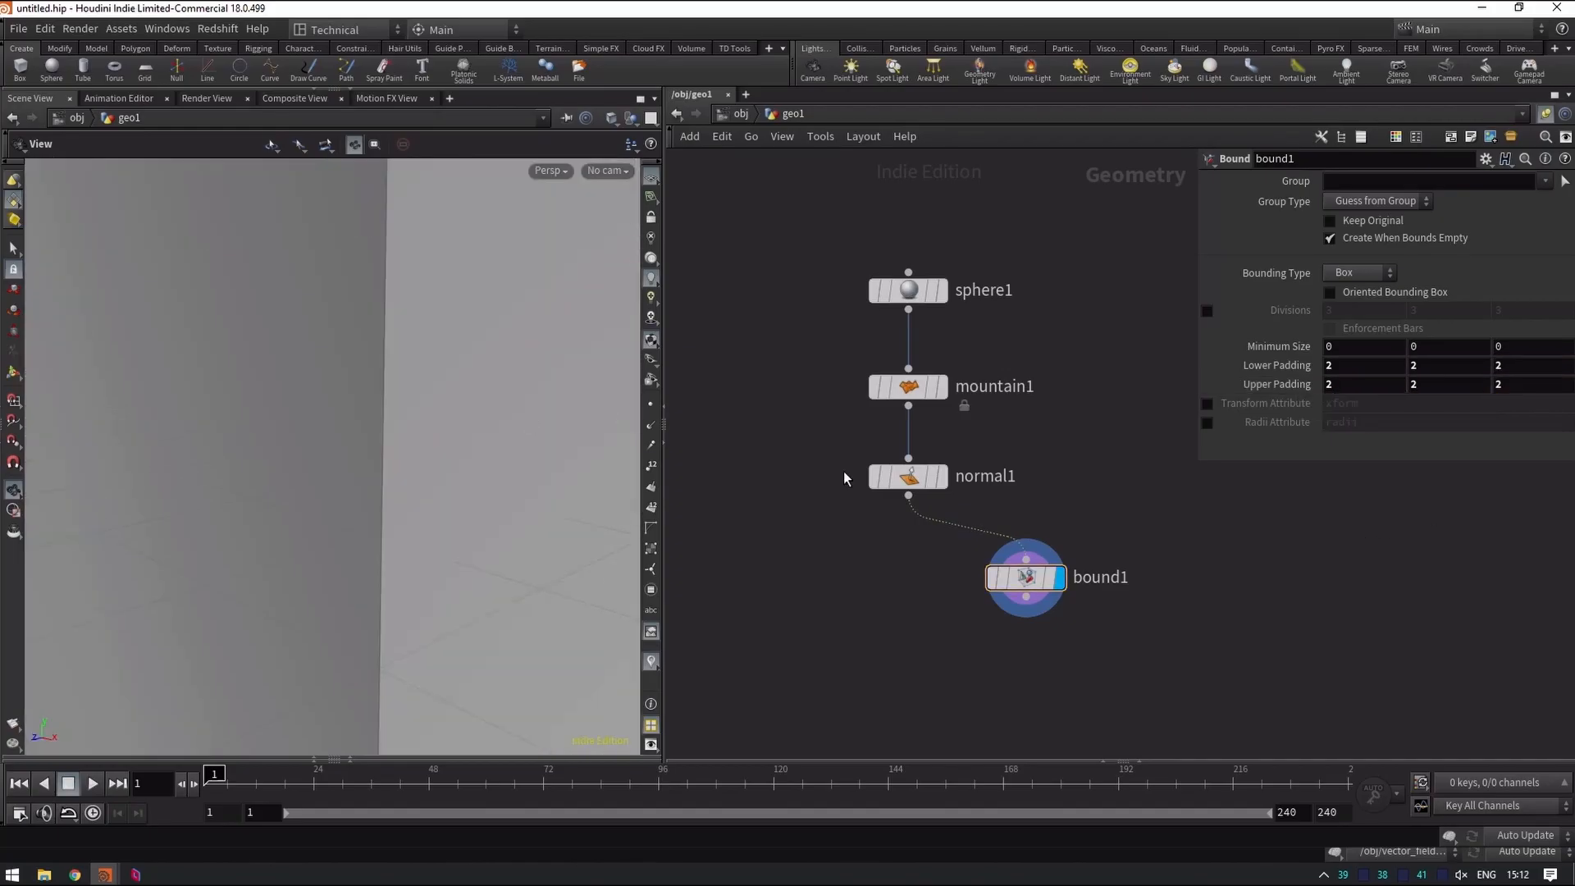
pyautogui.scroll(-10, 402, 422)
pyautogui.moveTo(386, 418); pyautogui.dragTo(377, 295)
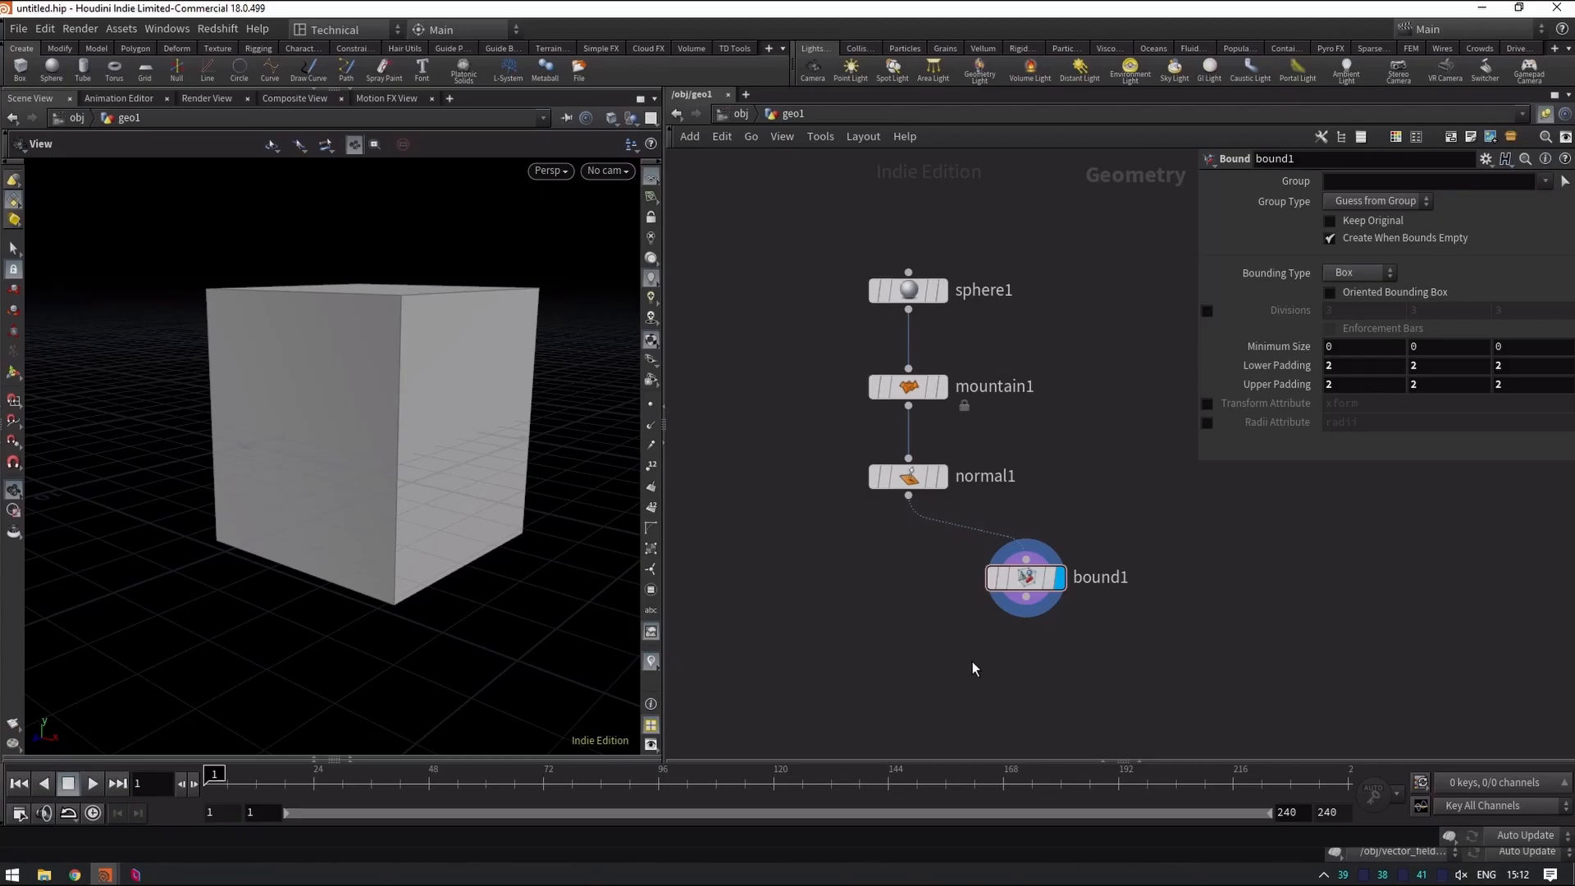
# Add a VDB node below the existing chain and name its grid vel.
pyautogui.moveTo(982, 668); pyautogui.dragTo(939, 486, button='middle')
pyautogui.press('Tab')
pyautogui.write('vdb')
pyautogui.press('Return')
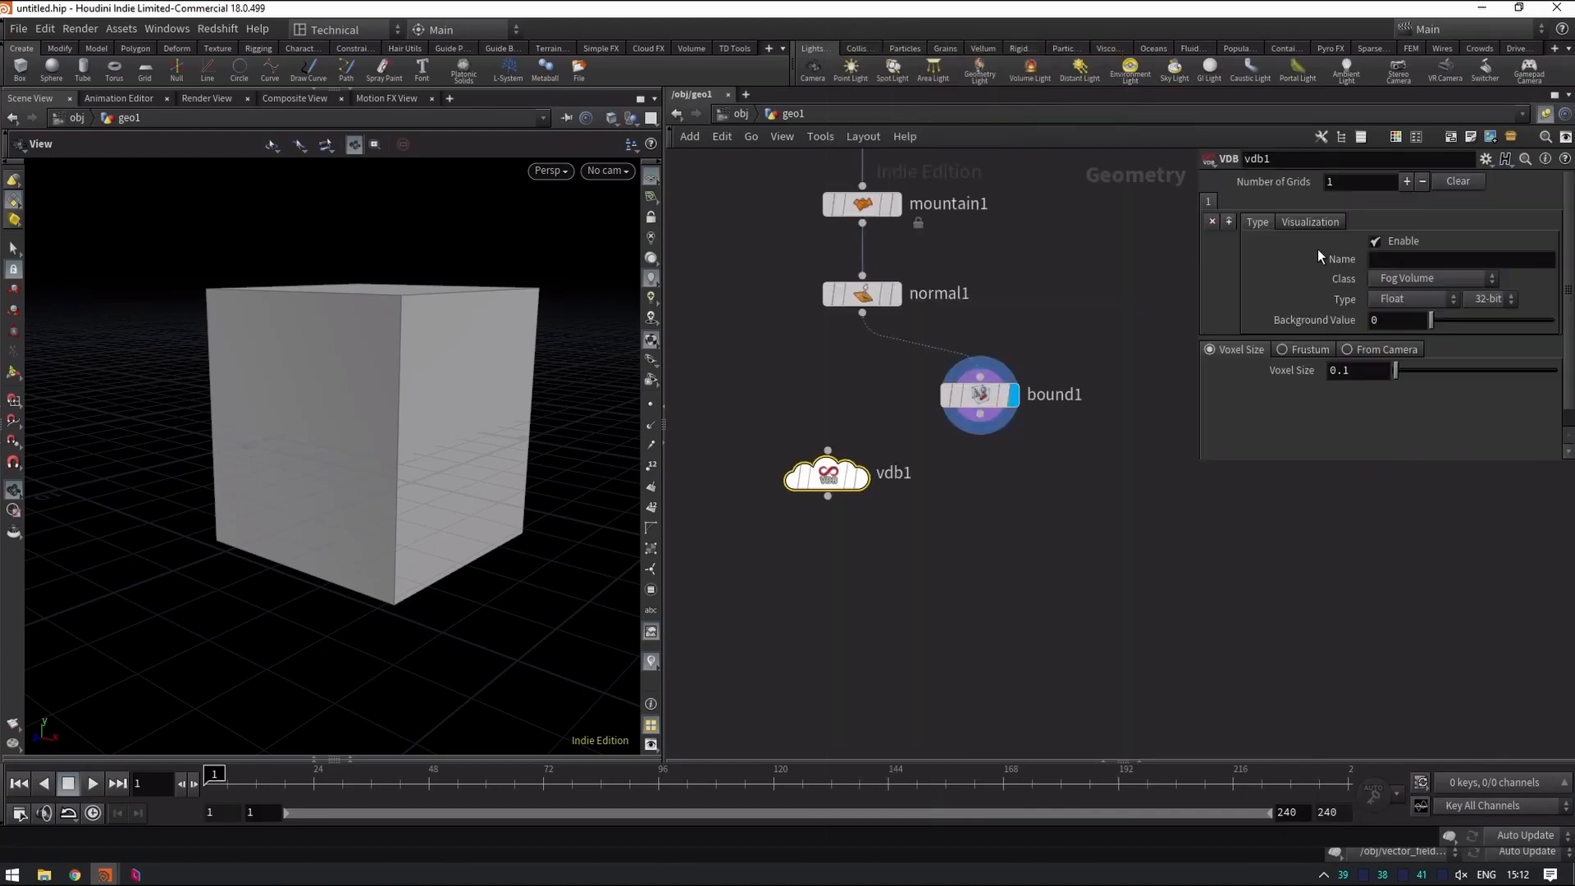
pyautogui.click(1378, 261)
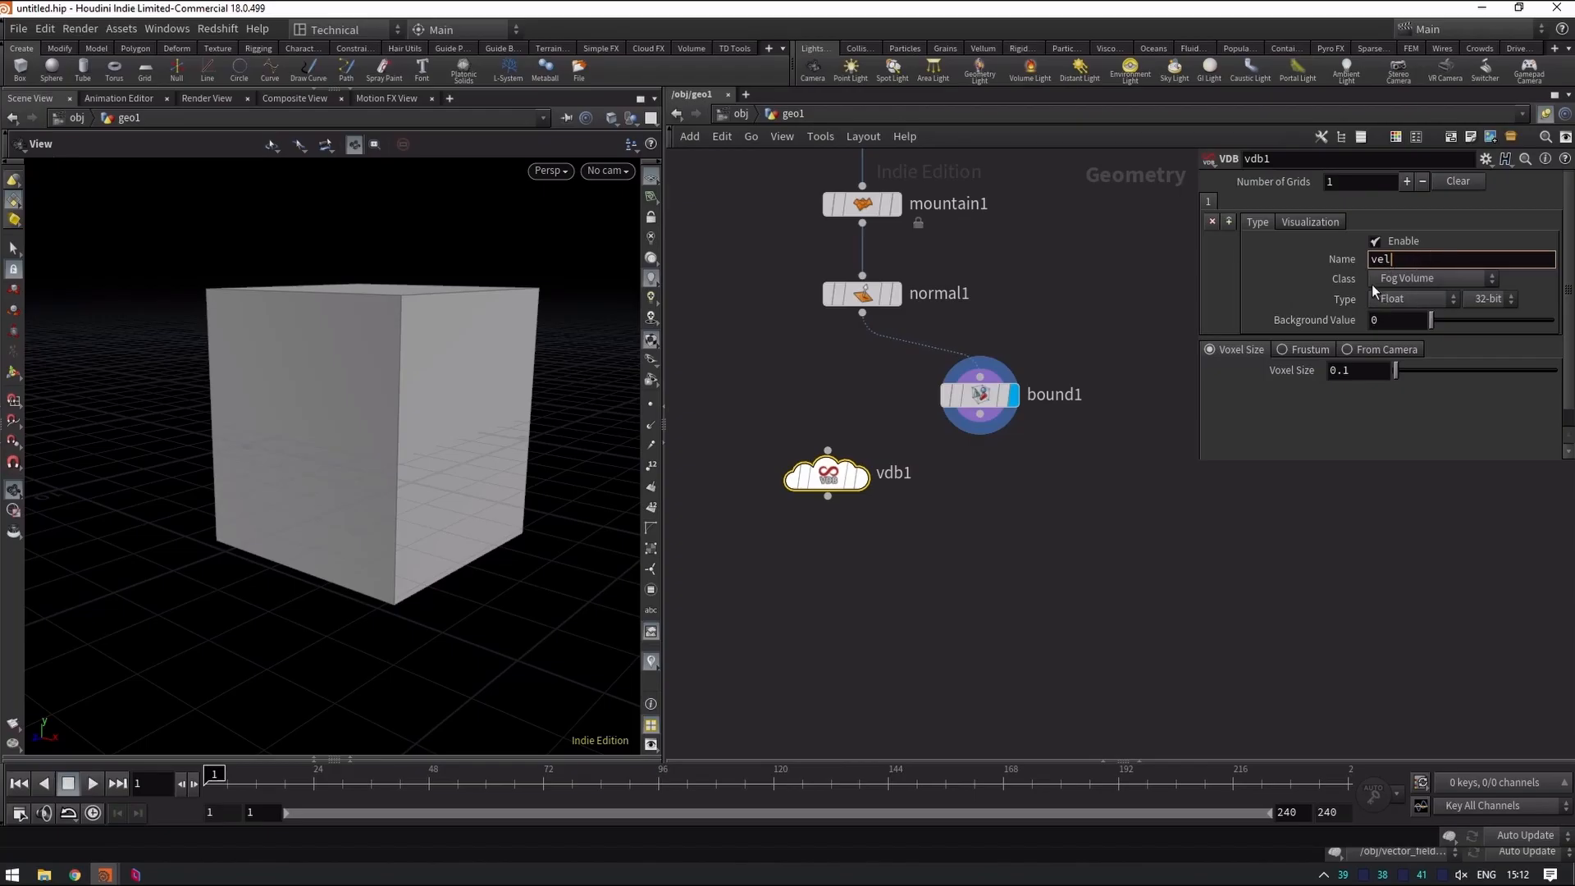
# Set the vel grid's type to Vector Float and its vector type to Displacement/Velocity/Acceleration.
pyautogui.click(1406, 297)
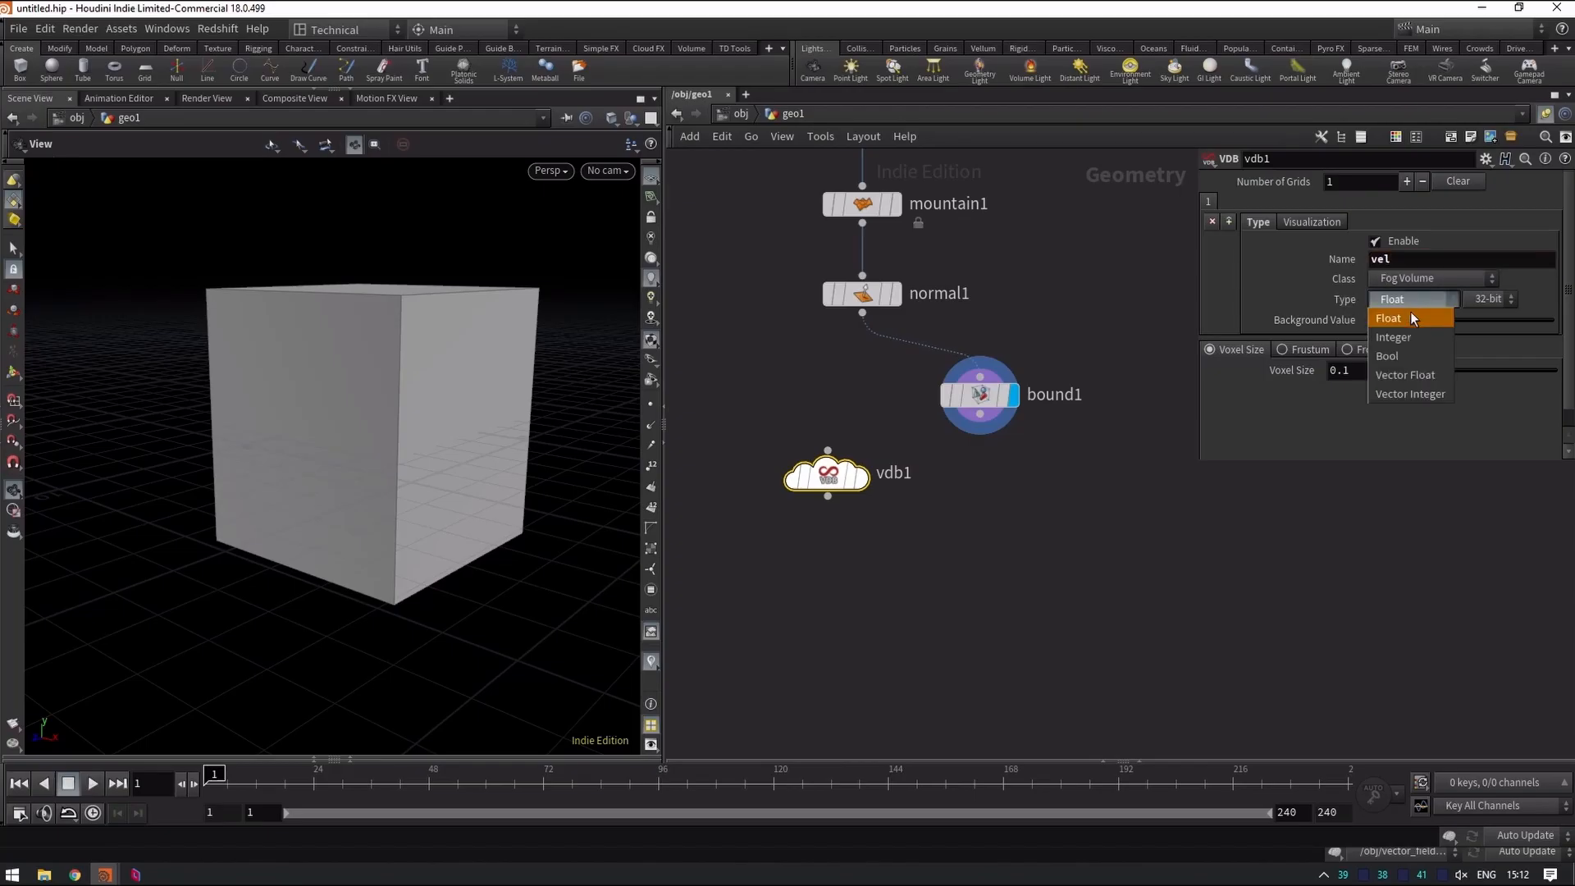
pyautogui.click(1427, 375)
pyautogui.click(1416, 322)
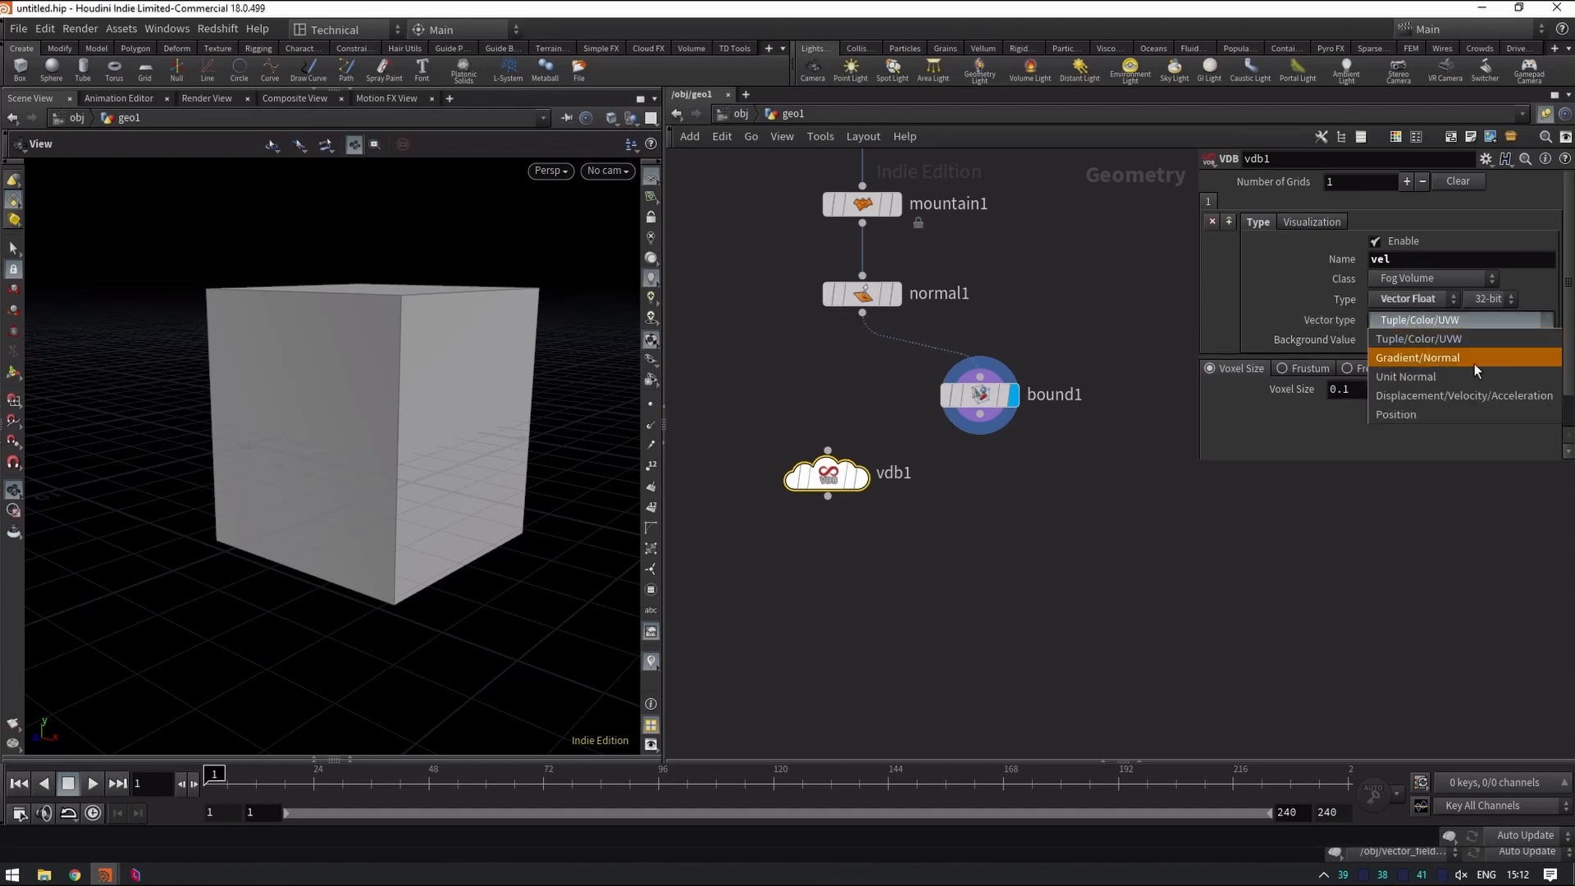
pyautogui.click(1505, 395)
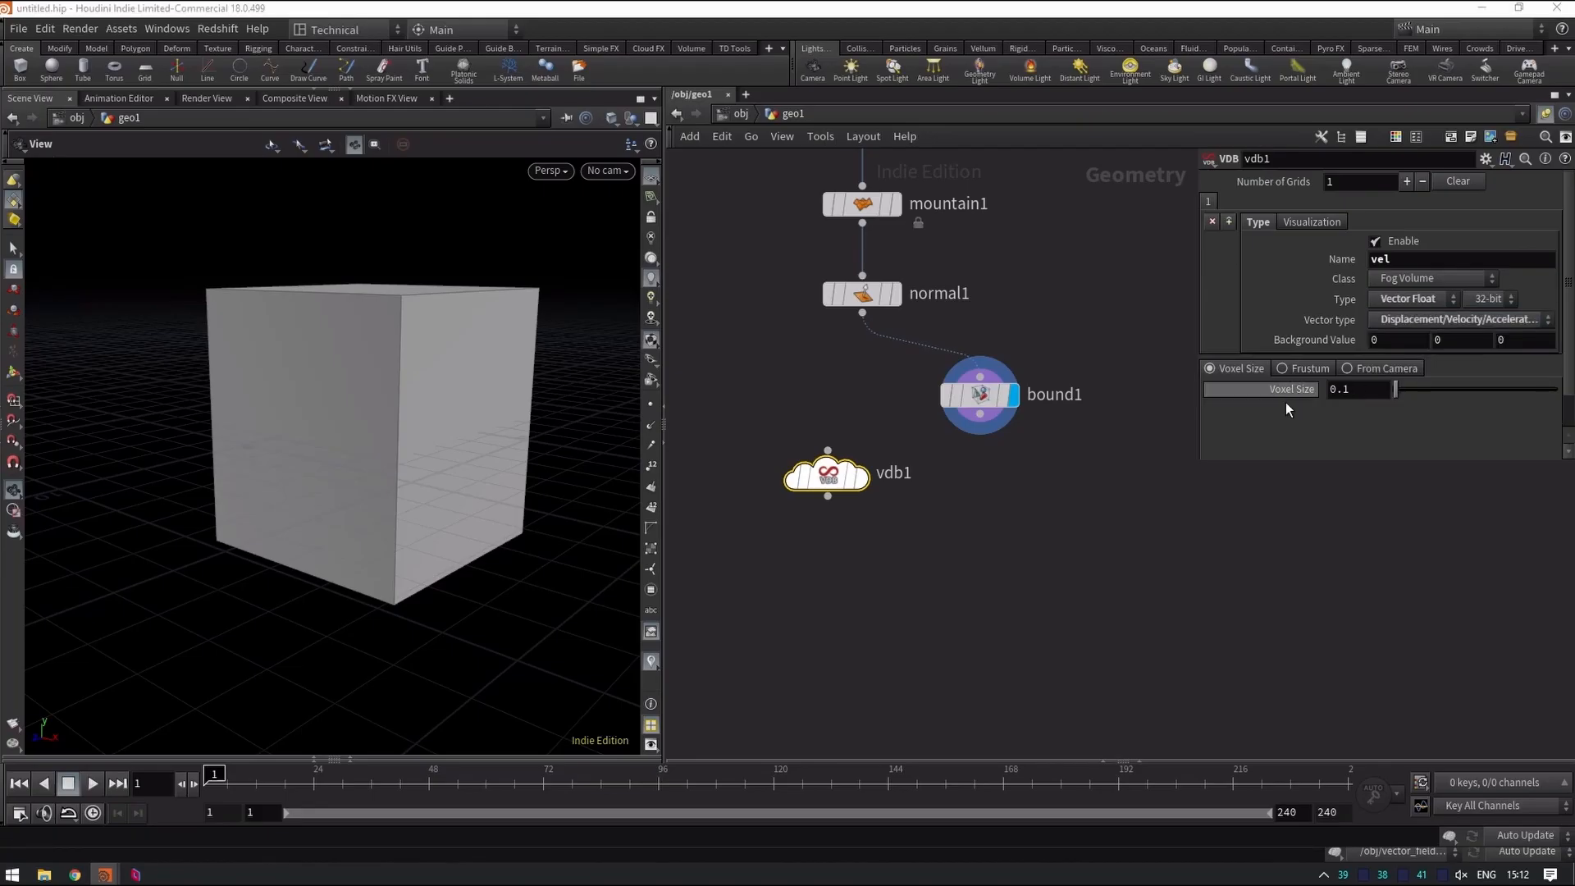
# Set the VDB node's voxel size to 0.2 and shift the node slightly in the network.
pyautogui.doubleClick(1367, 391)
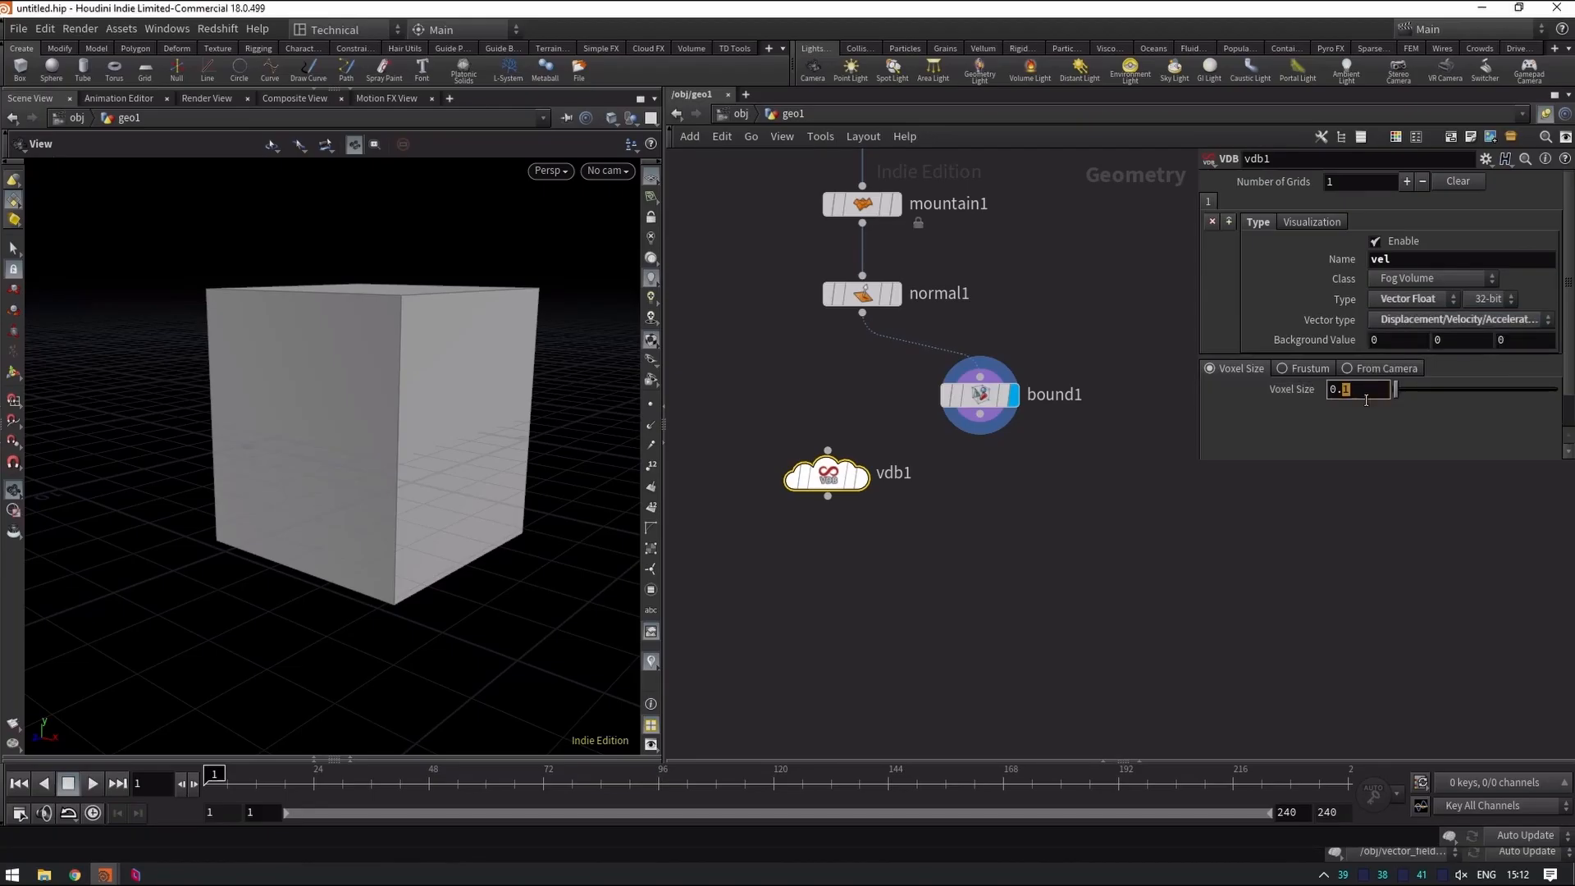
pyautogui.click(1055, 541)
pyautogui.moveTo(823, 475); pyautogui.dragTo(812, 469)
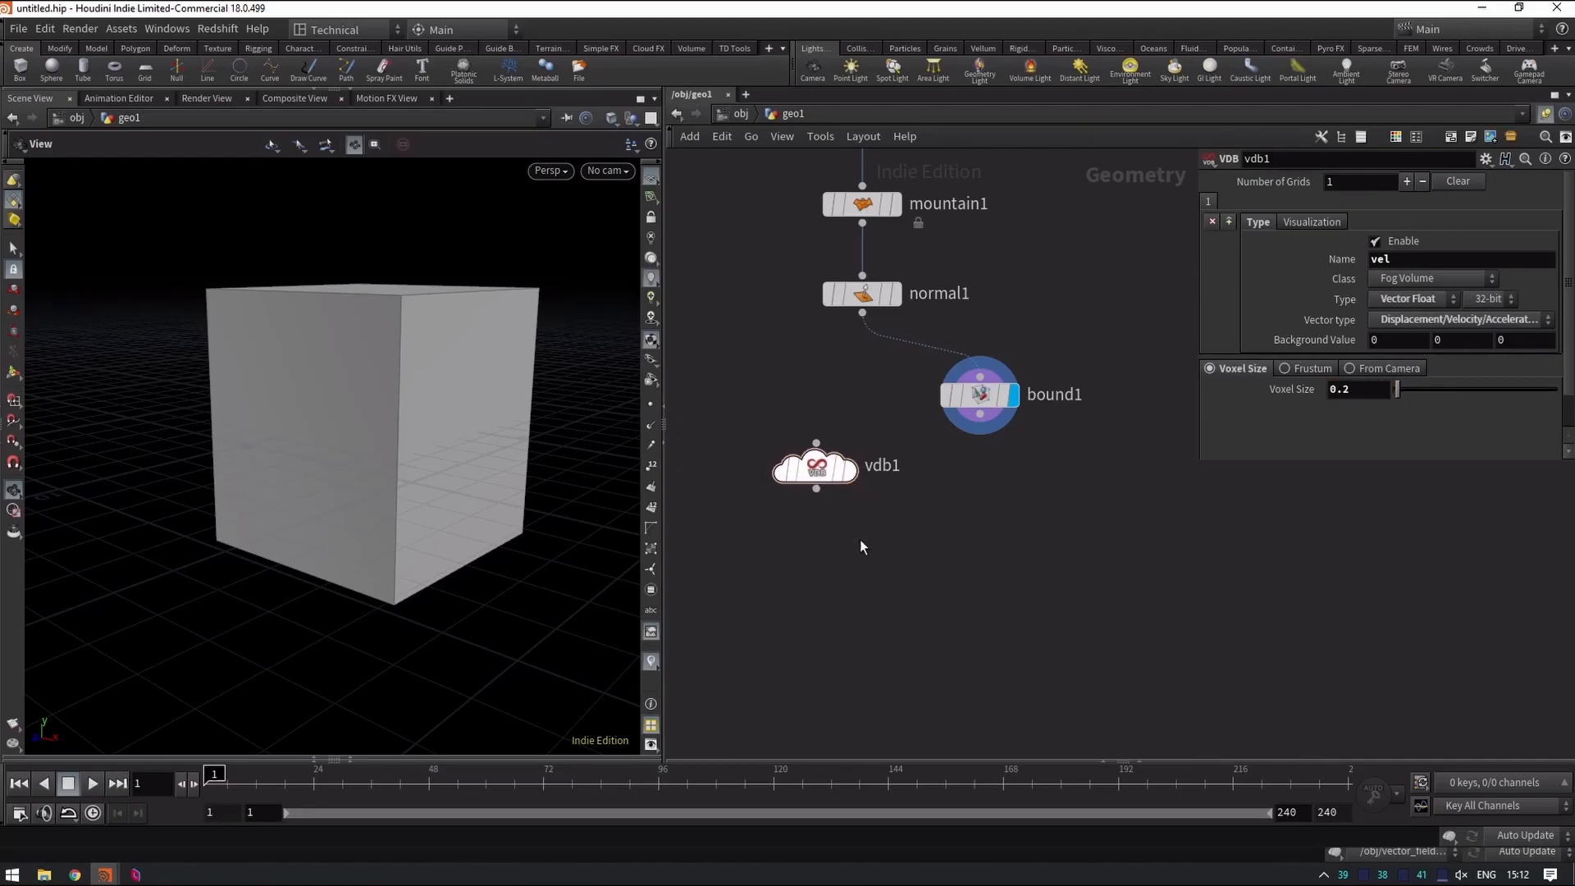
# Display the VDB node's output in the viewport and shift the node slightly up in the network.
pyautogui.click(846, 475)
pyautogui.moveTo(818, 474)
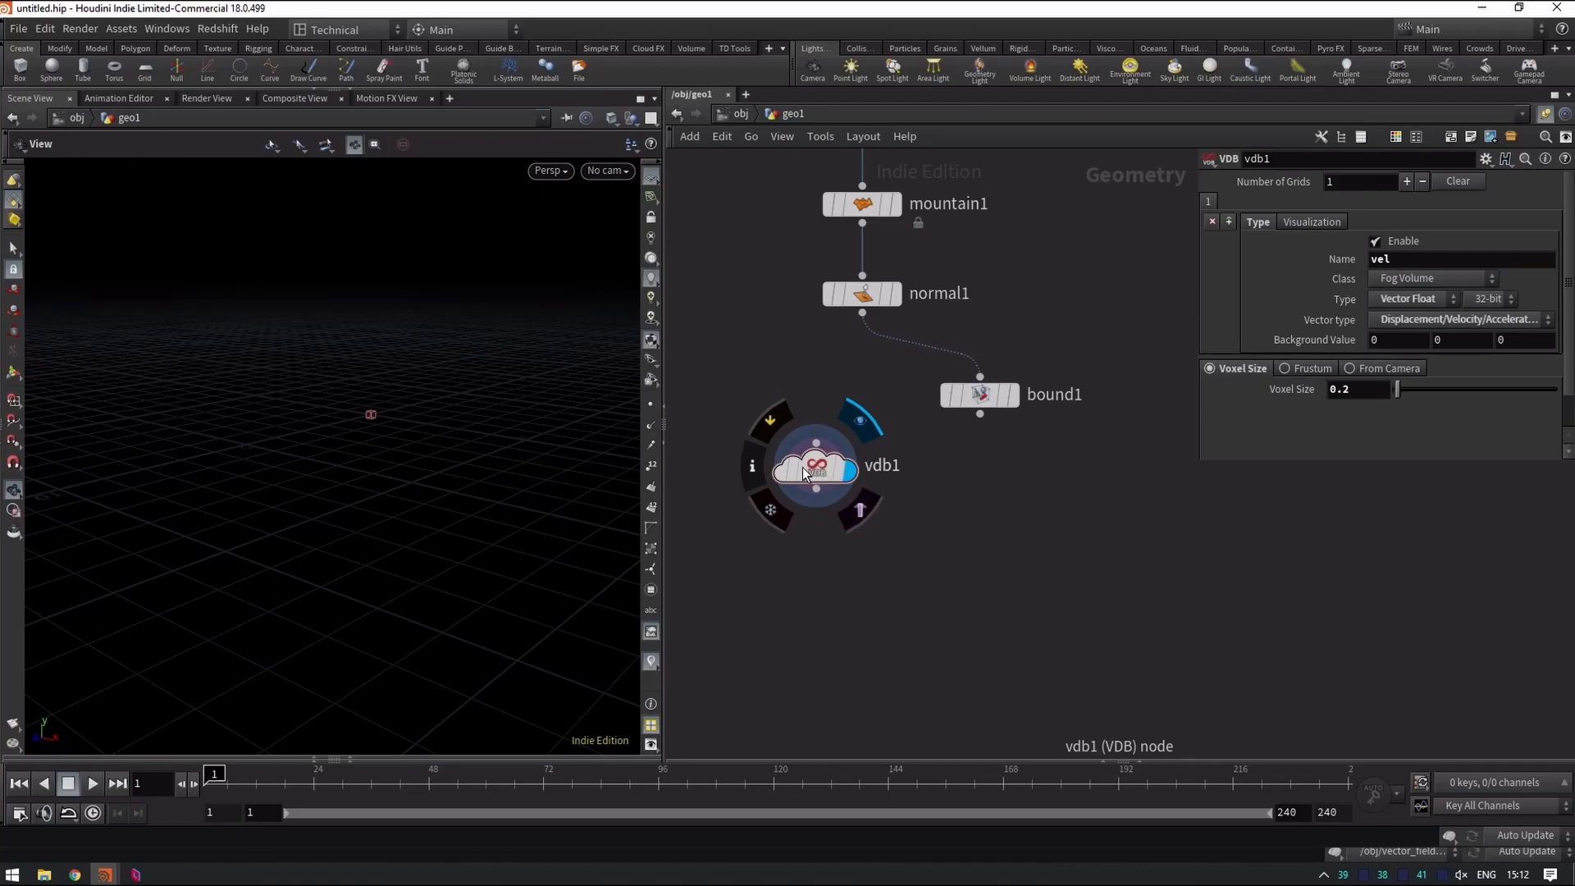
pyautogui.moveTo(376, 410); pyautogui.dragTo(355, 305)
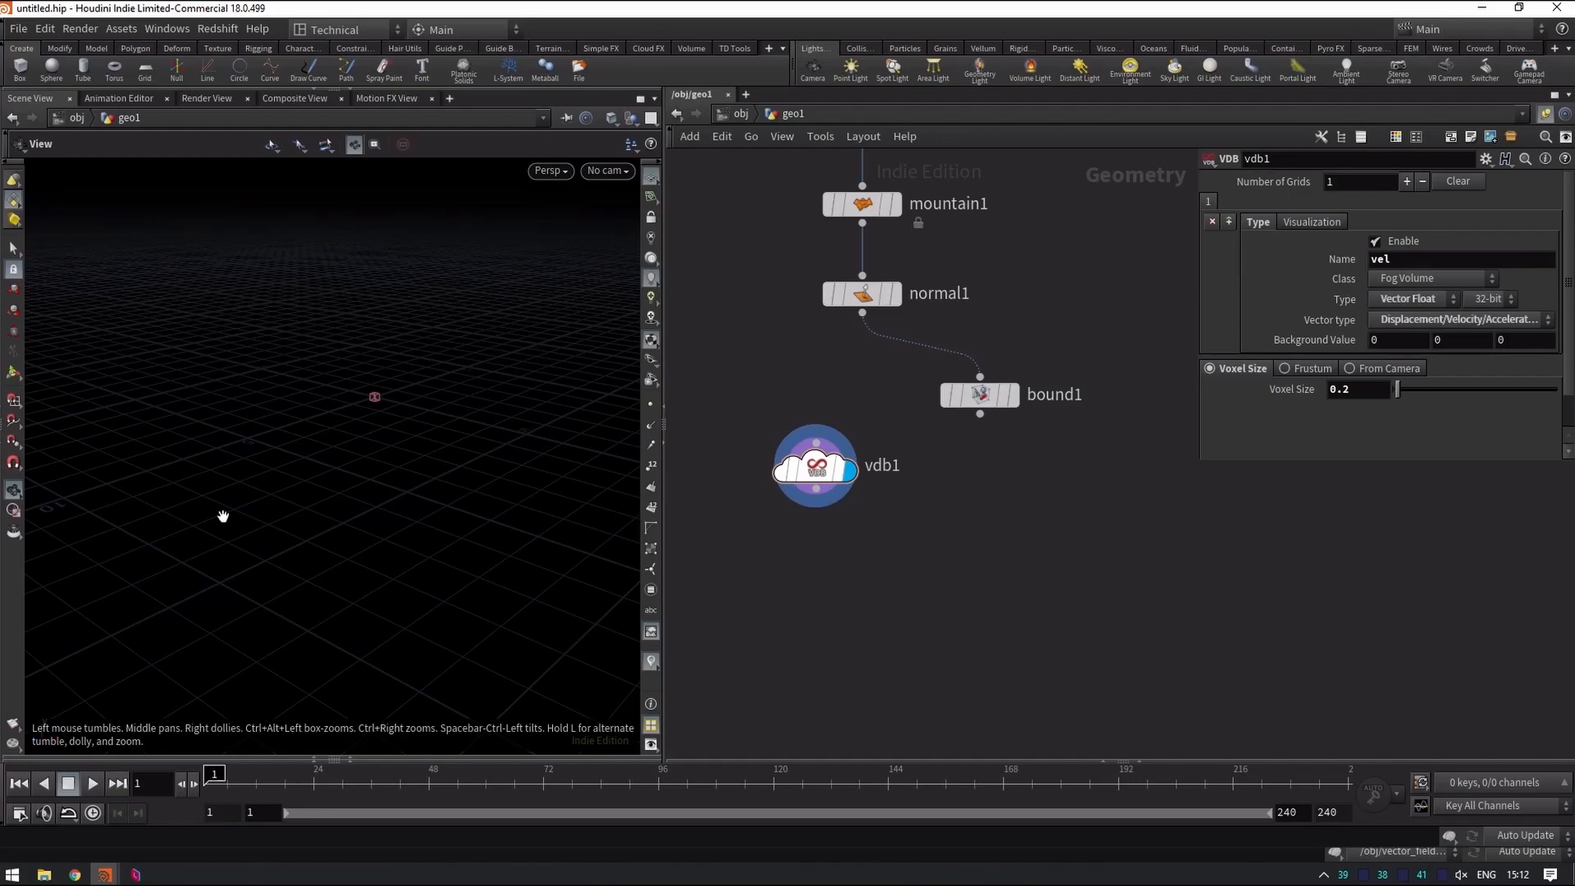
pyautogui.moveTo(801, 470); pyautogui.dragTo(783, 451)
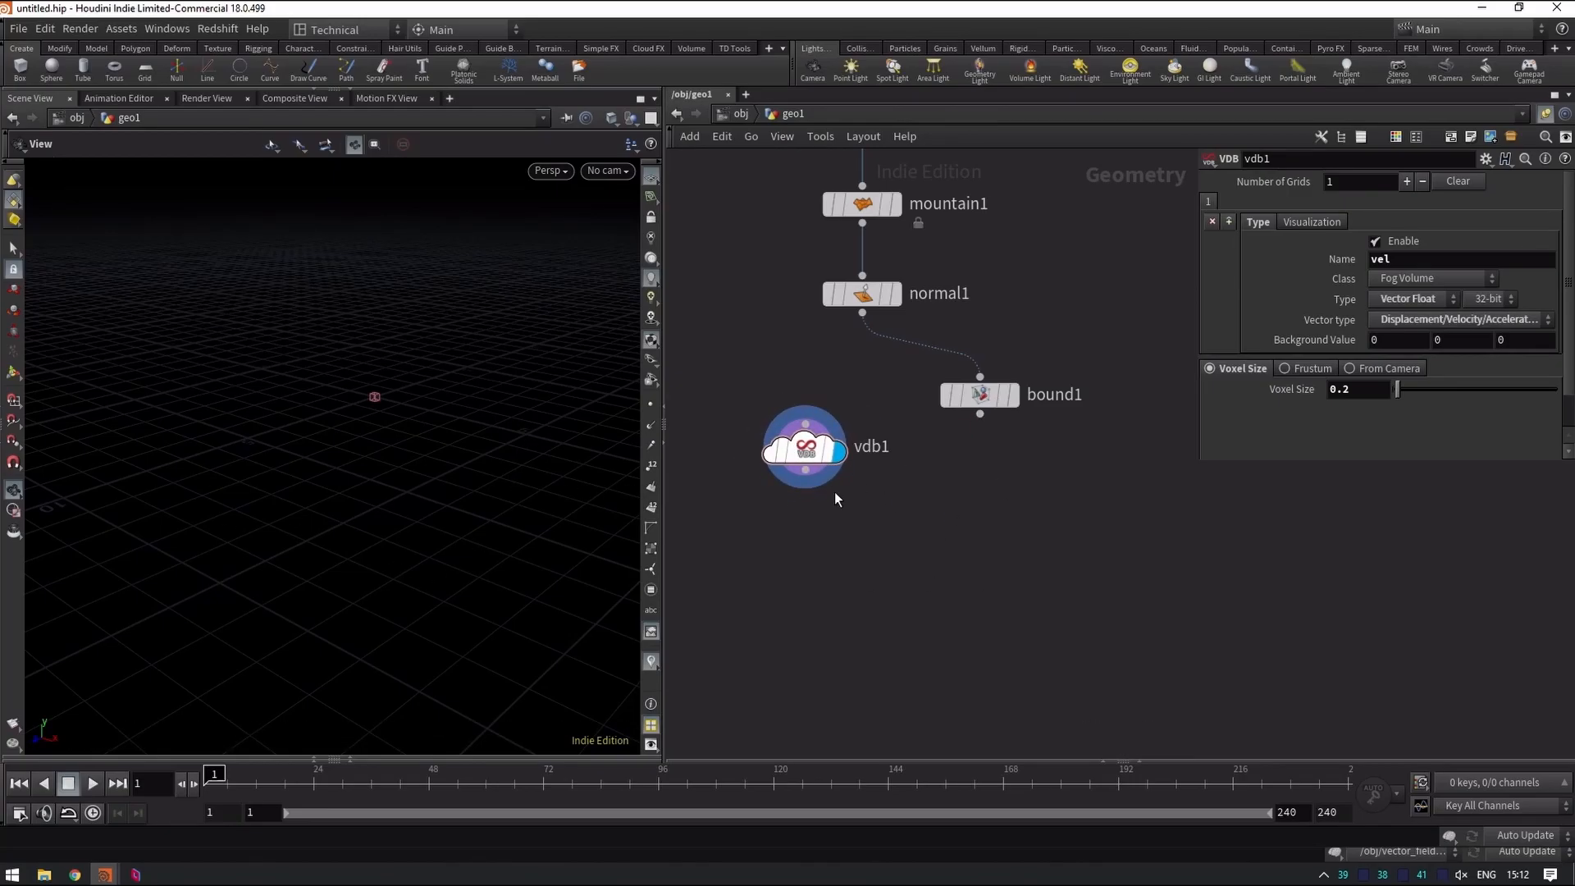
# Add a VDB Activate node below the Bound node and wire the VDB node into its first input.
pyautogui.press('Tab')
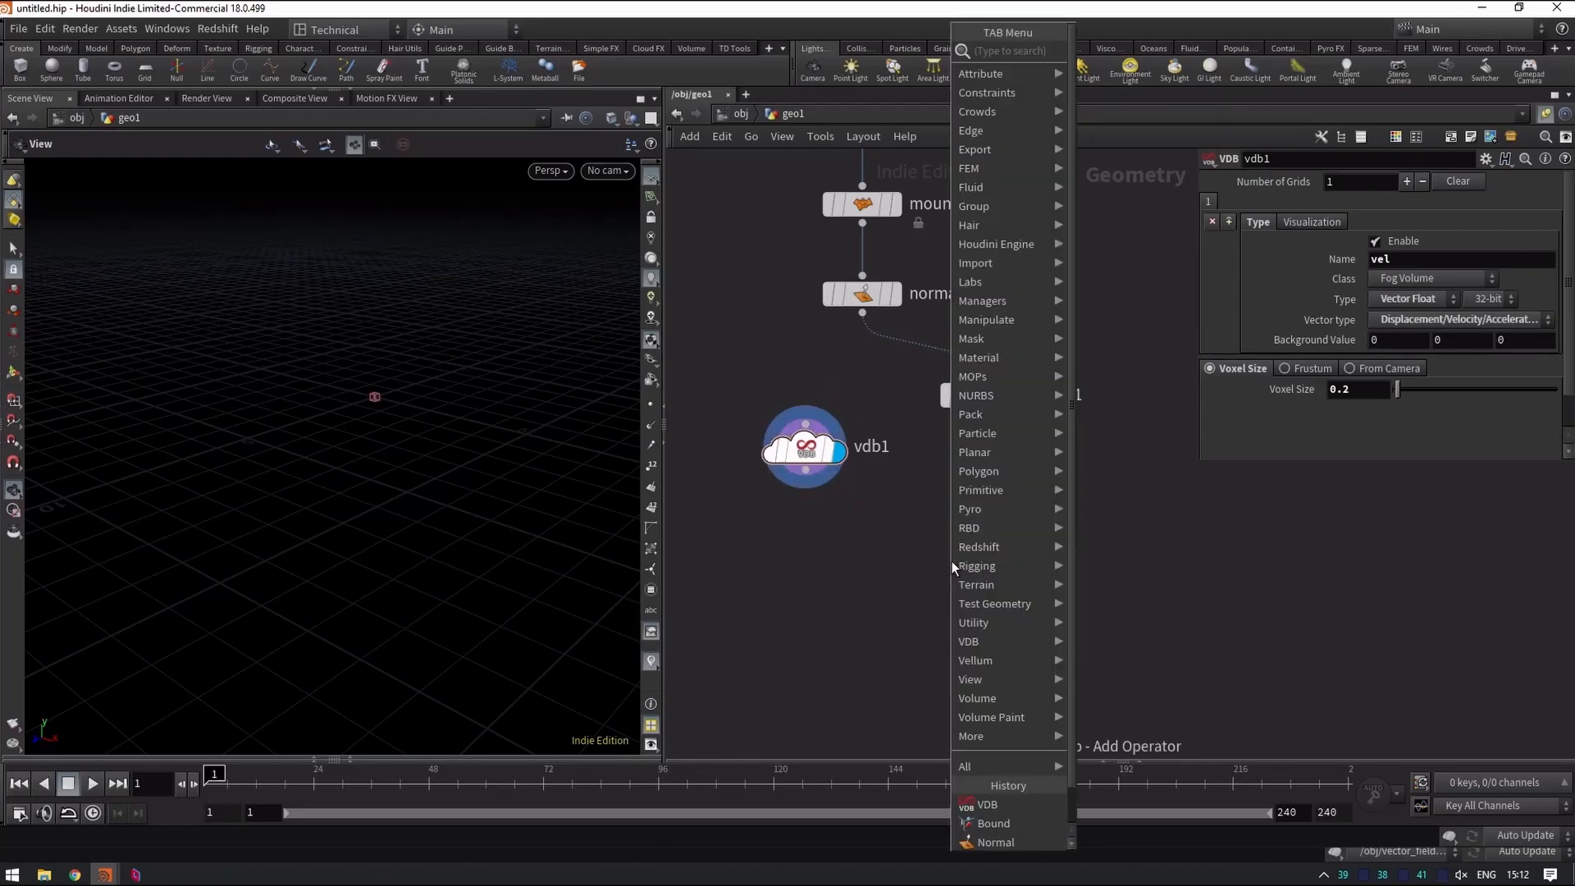
pyautogui.write('vdb activat')
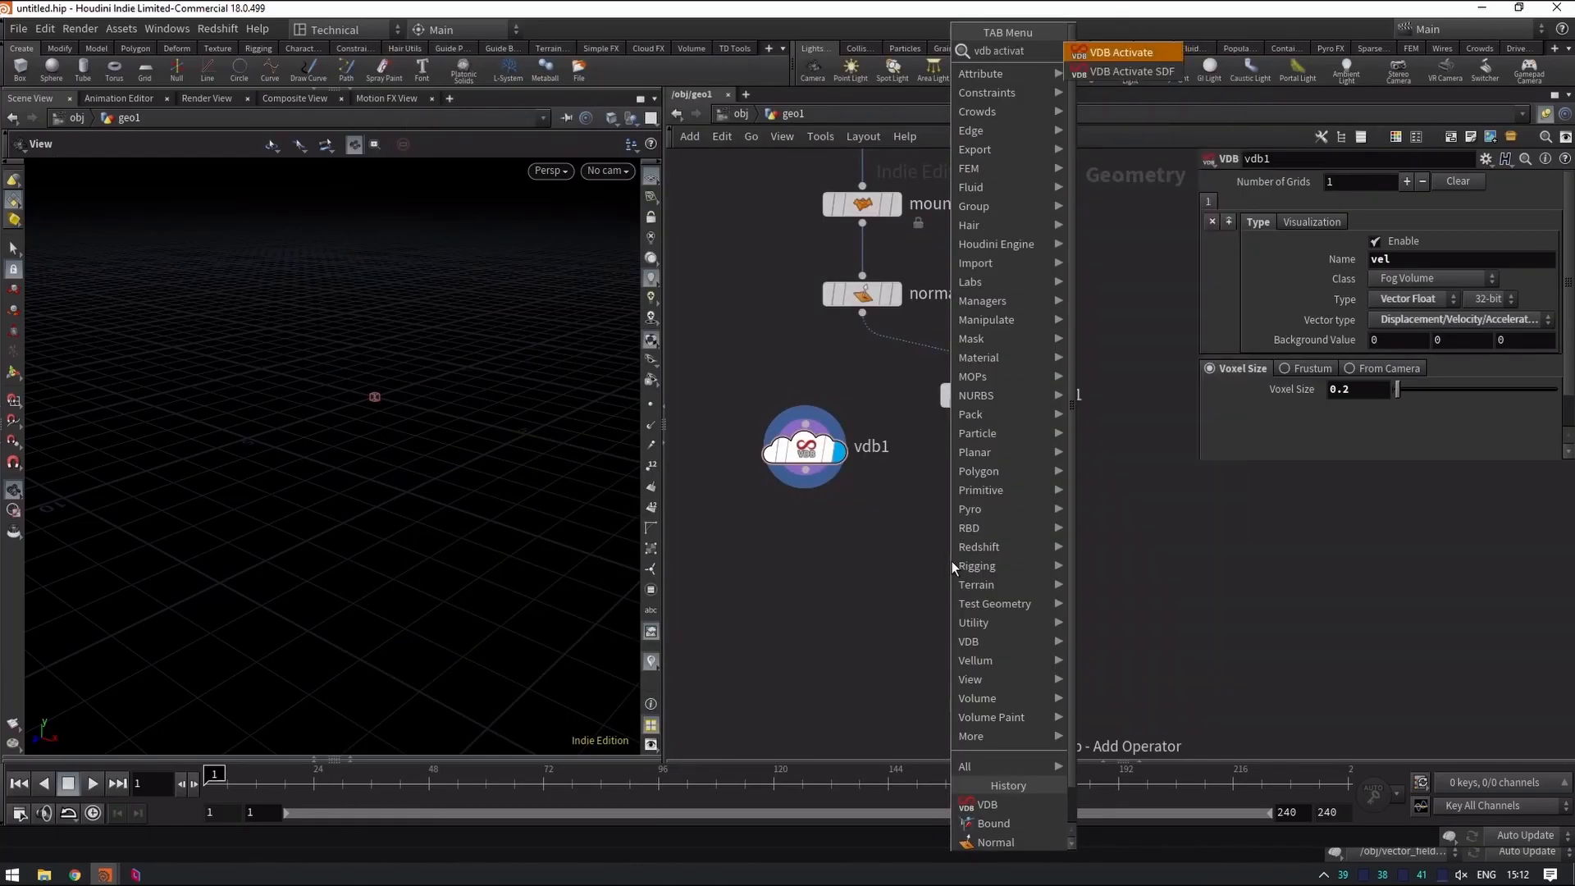
pyautogui.press('Return')
pyautogui.click(948, 538)
pyautogui.moveTo(806, 471); pyautogui.dragTo(931, 515)
# Template the Bound node and wire its output into the VDB Activate node's region-to-activate input.
pyautogui.click(972, 396)
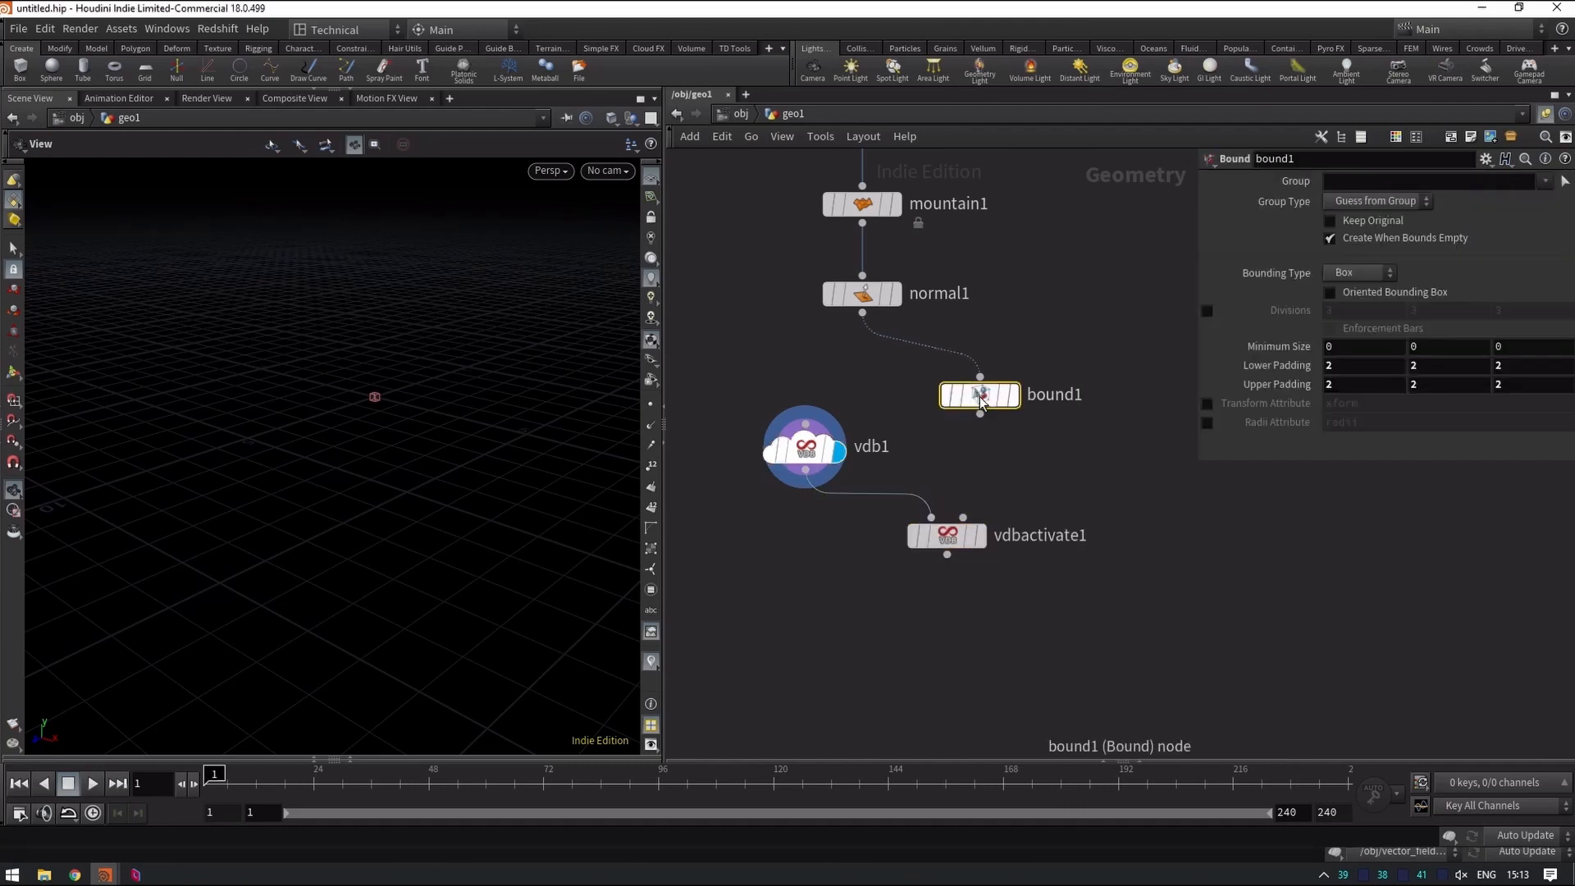
pyautogui.click(1008, 394)
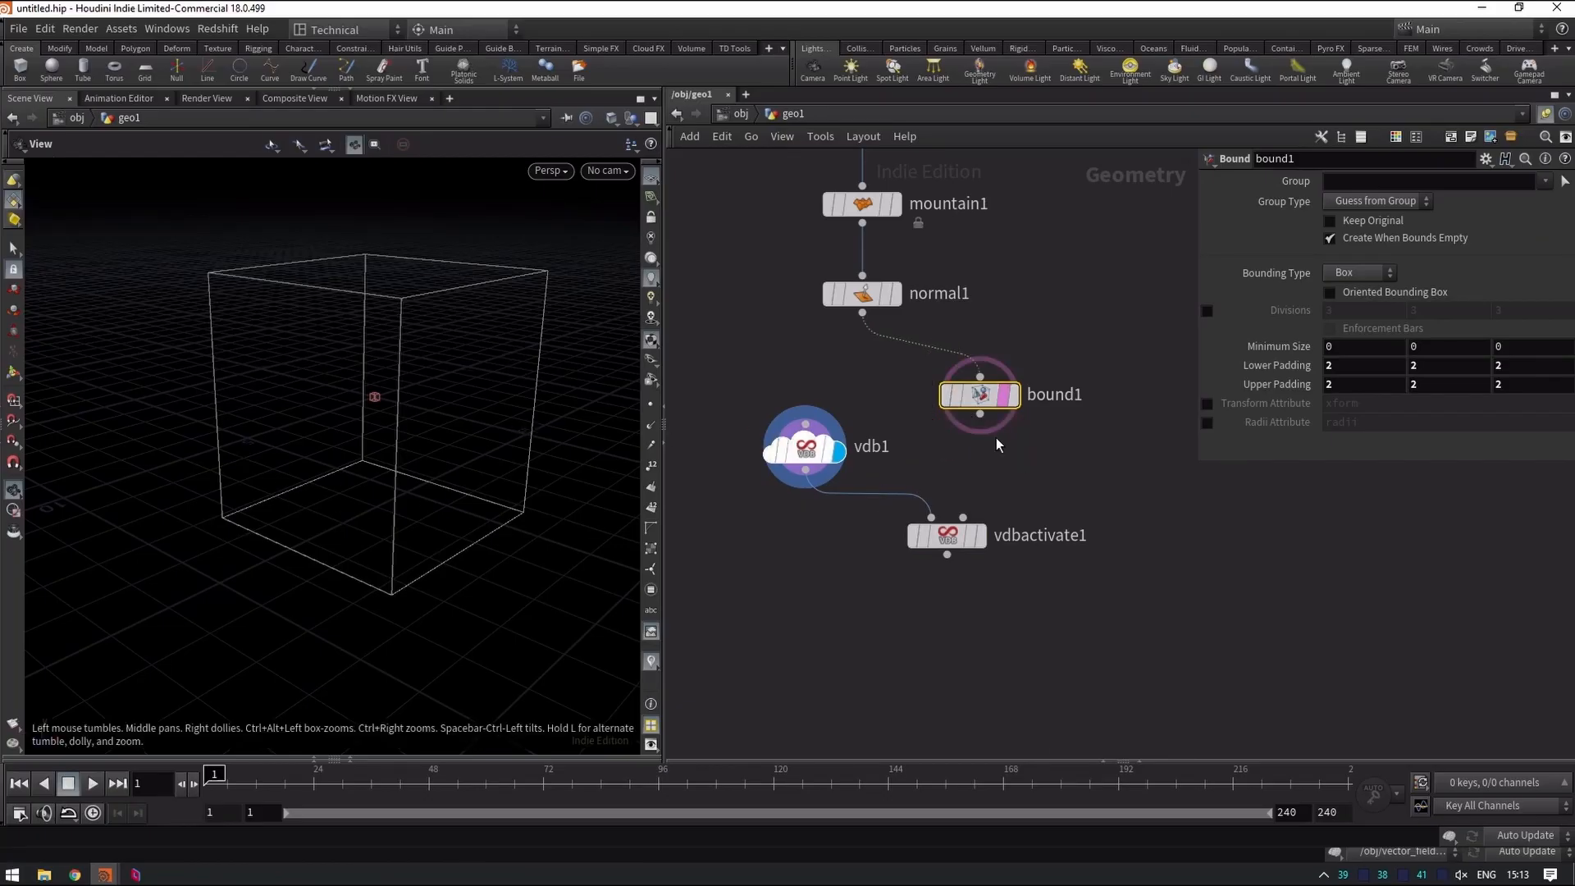
pyautogui.click(980, 415)
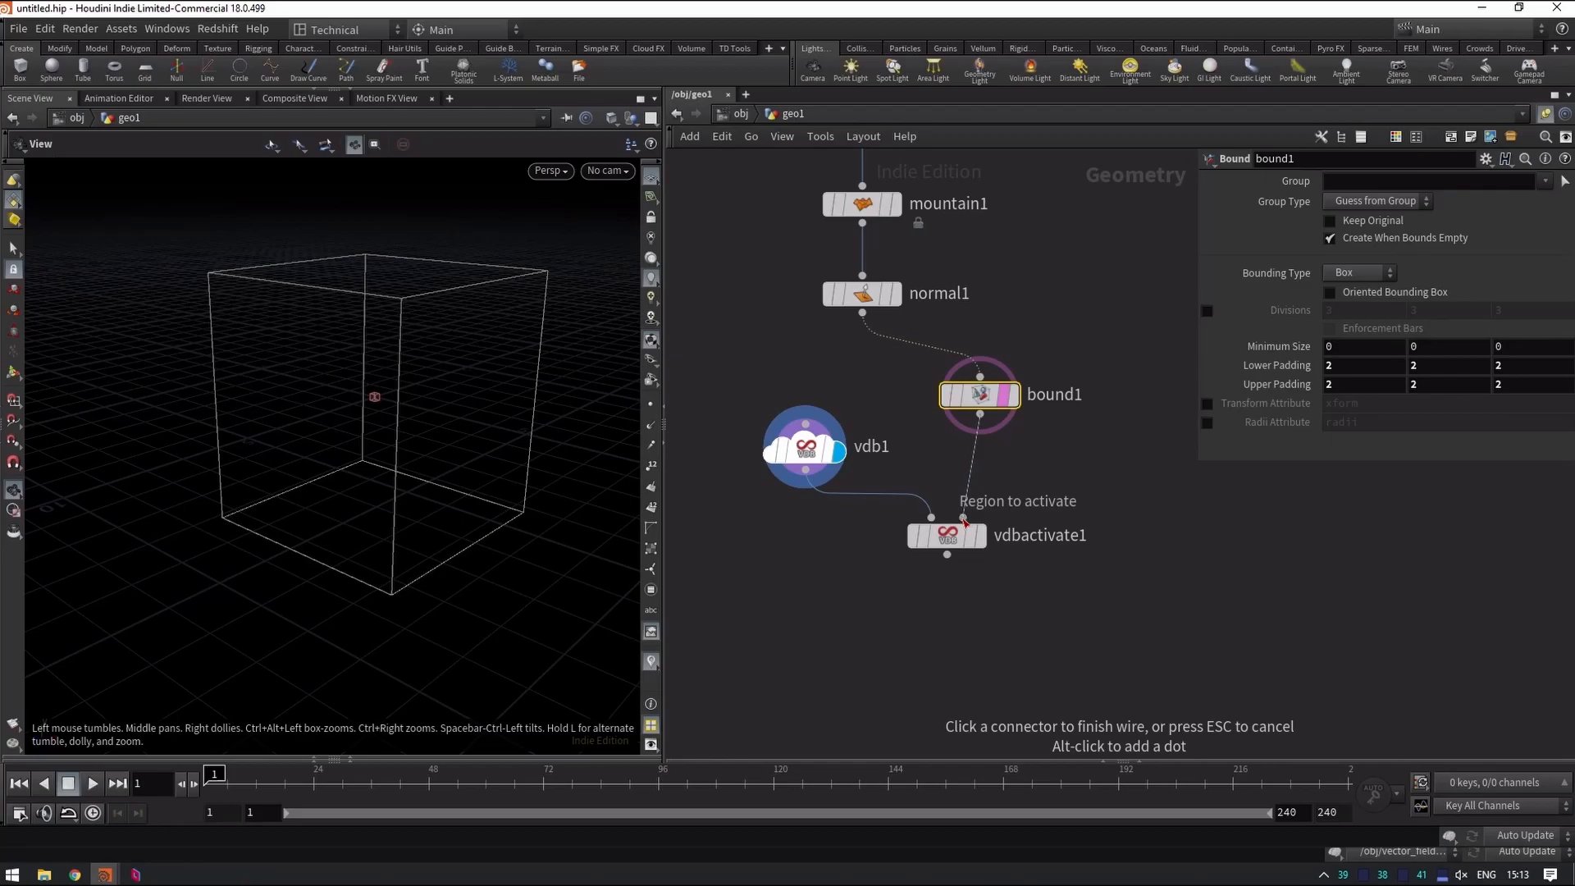
pyautogui.click(964, 518)
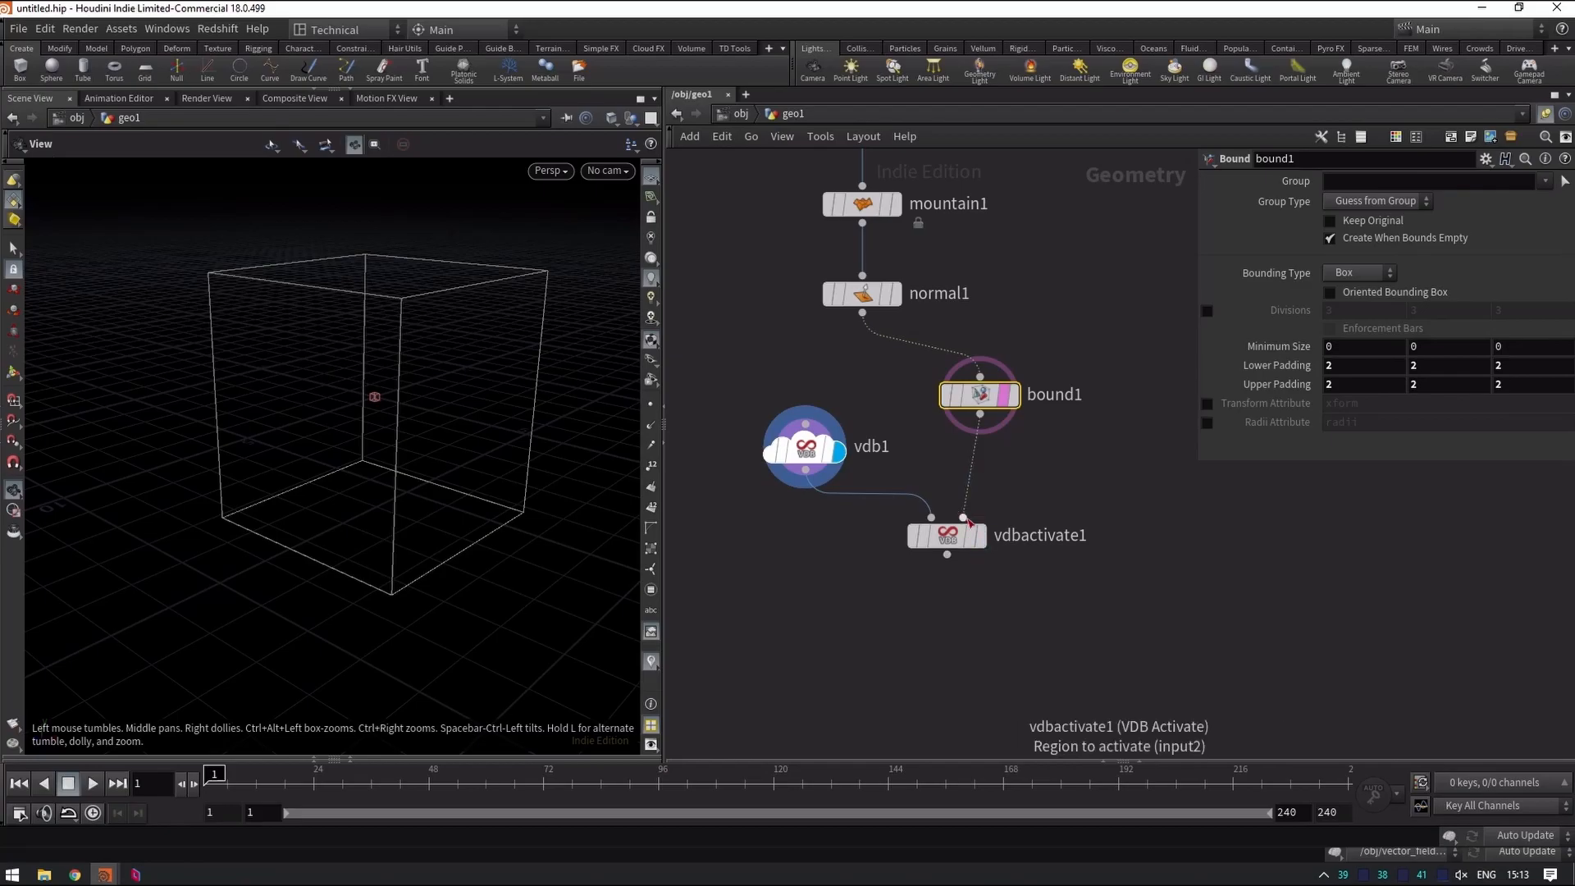
# Display the VDB Activate node and set its activation region to Reference.
pyautogui.click(980, 535)
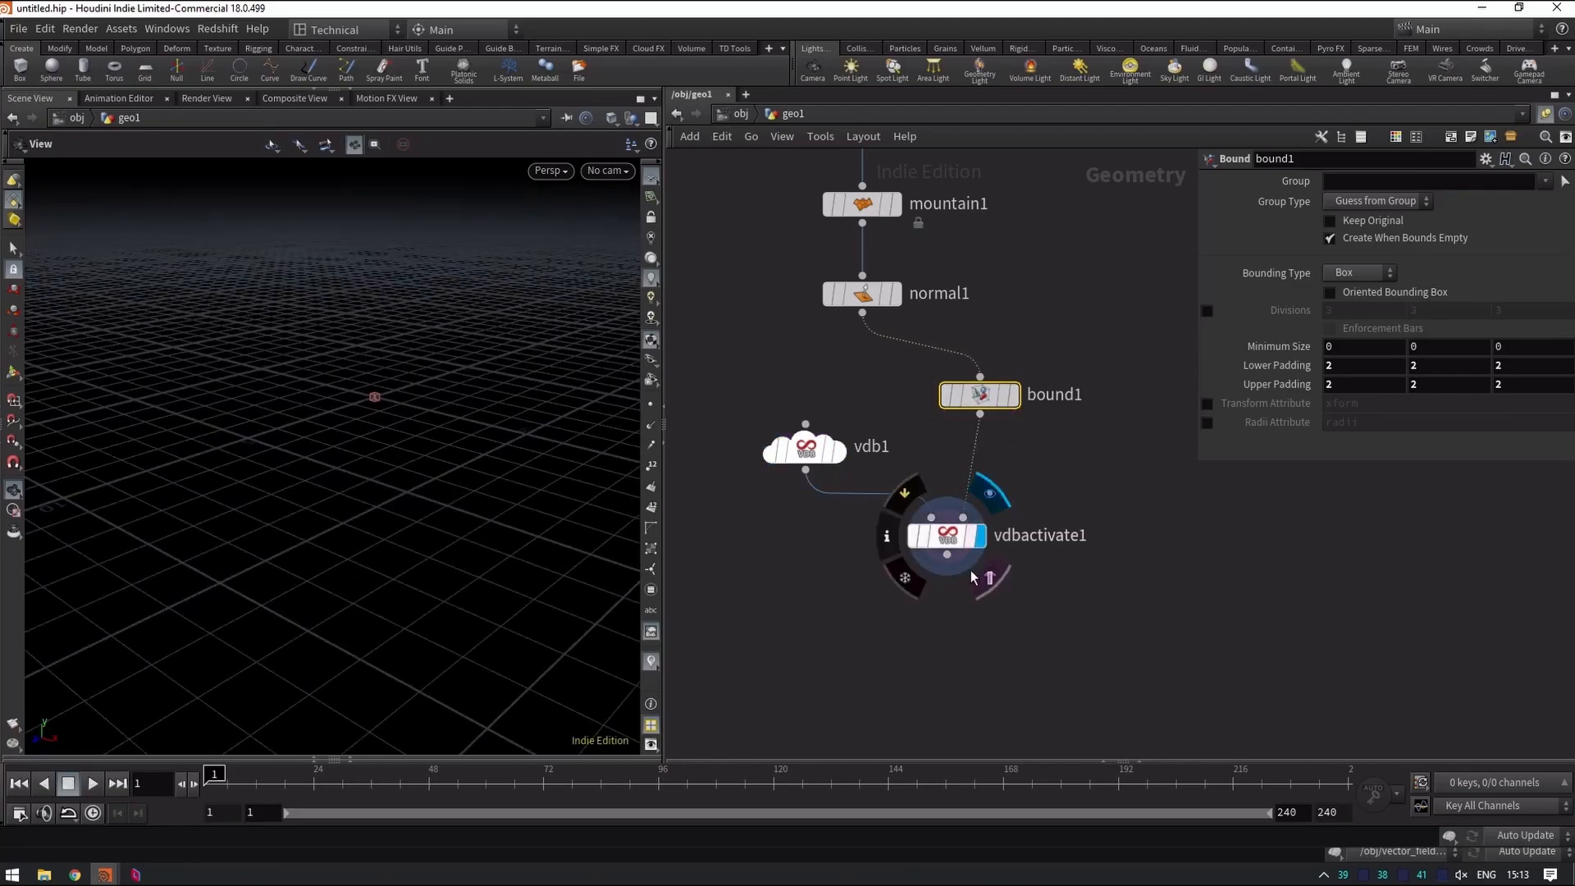
pyautogui.click(950, 535)
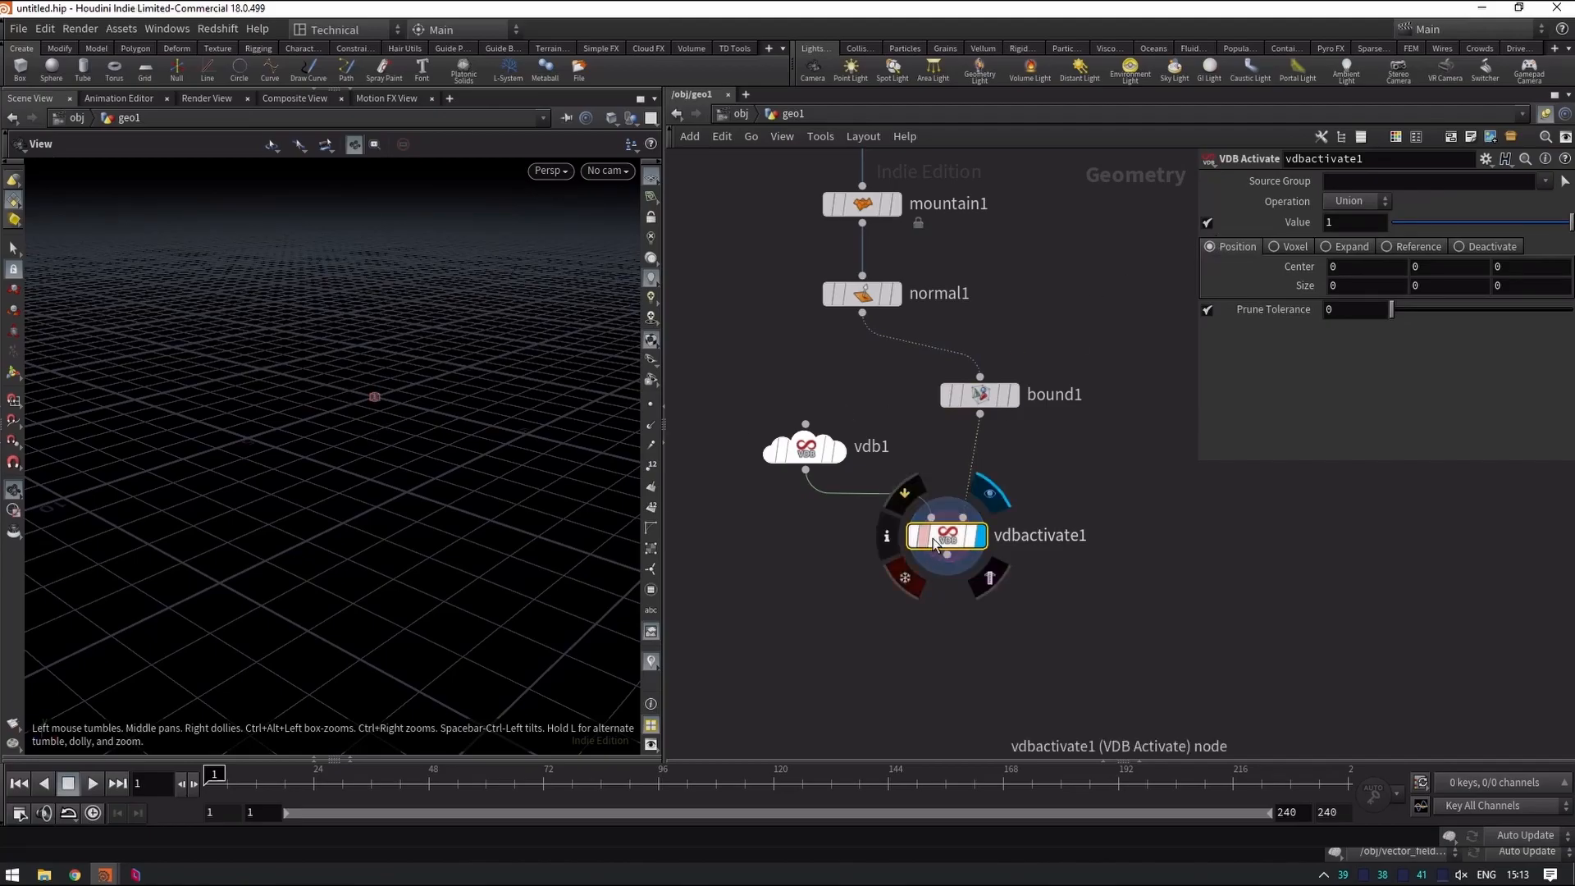
pyautogui.click(1400, 244)
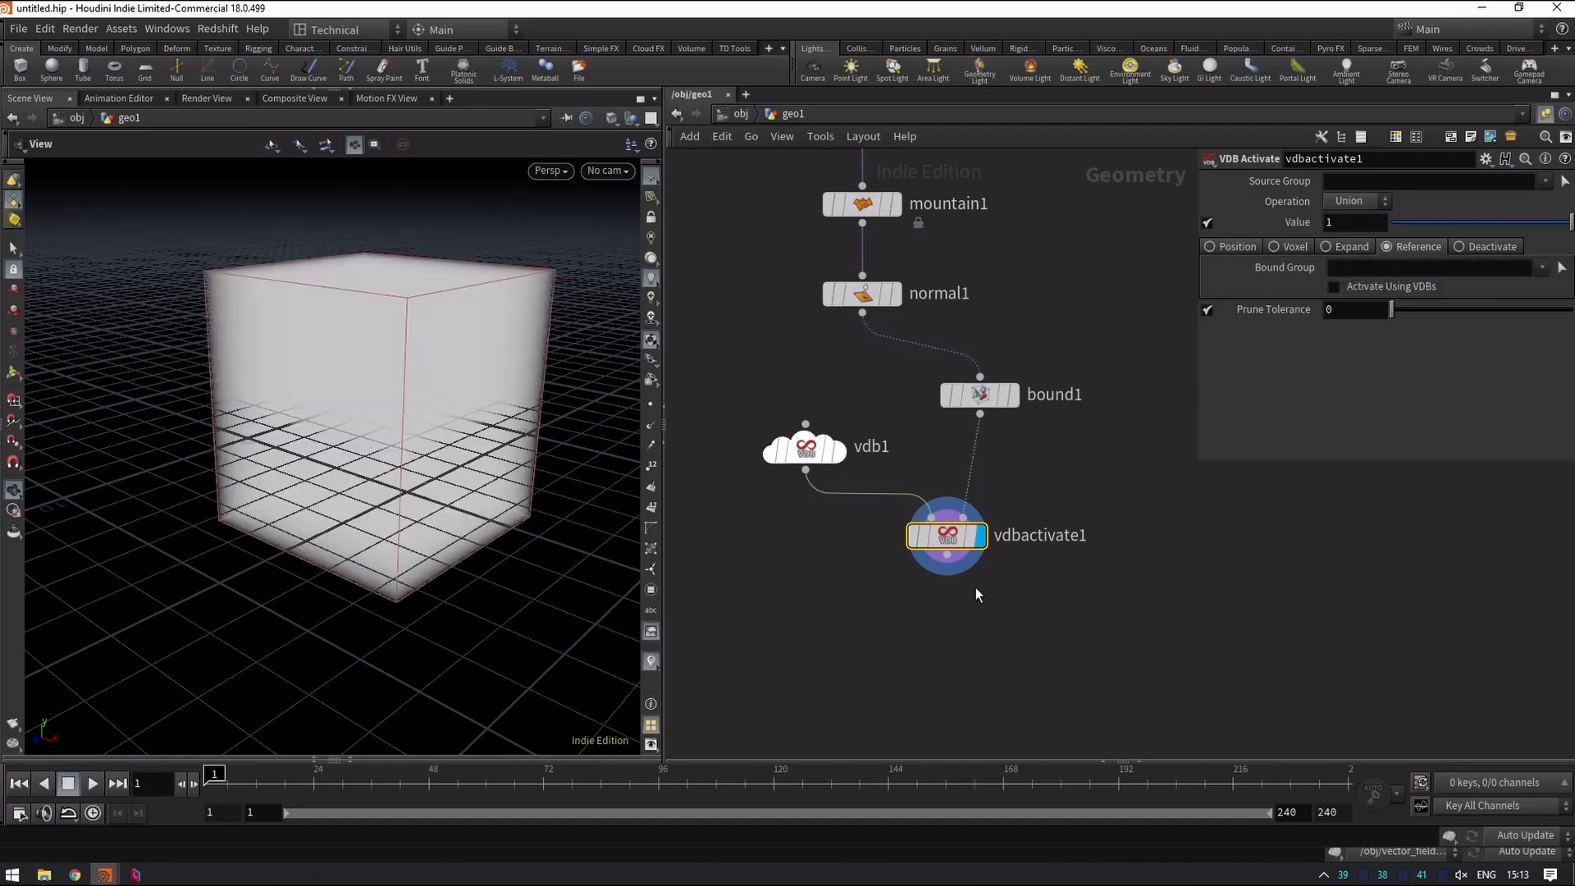
pyautogui.moveTo(370, 397)
pyautogui.mouseDown()
pyautogui.moveTo(423, 362)
pyautogui.moveTo(387, 412)
pyautogui.mouseUp()
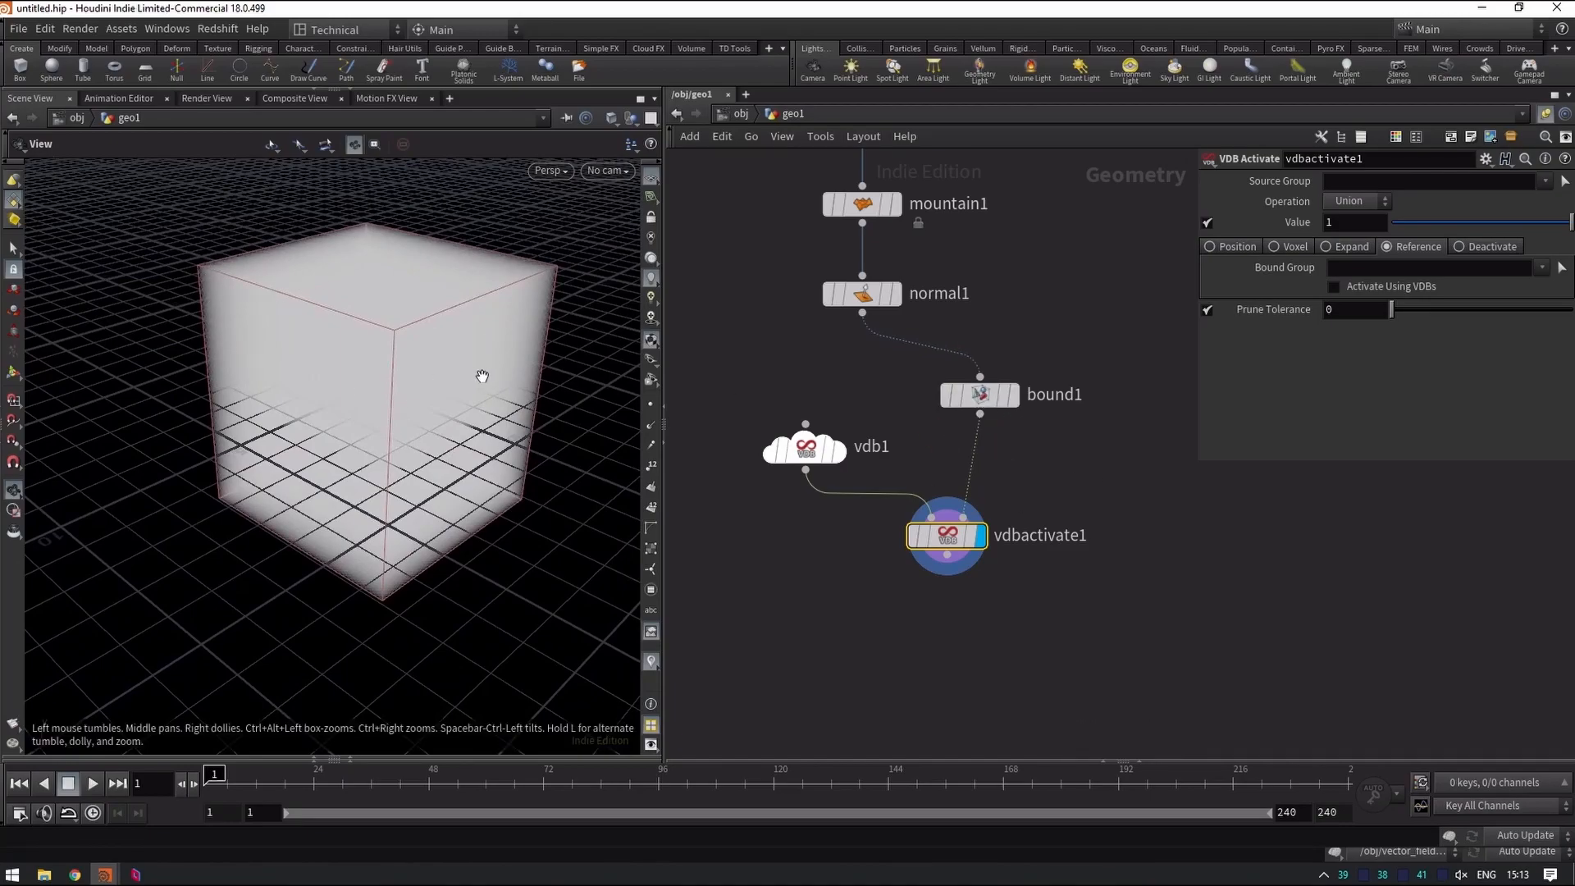
# Add a Volume VOP node below VDB Activate and wire VDB Activate's output into its first input.
pyautogui.press('l')
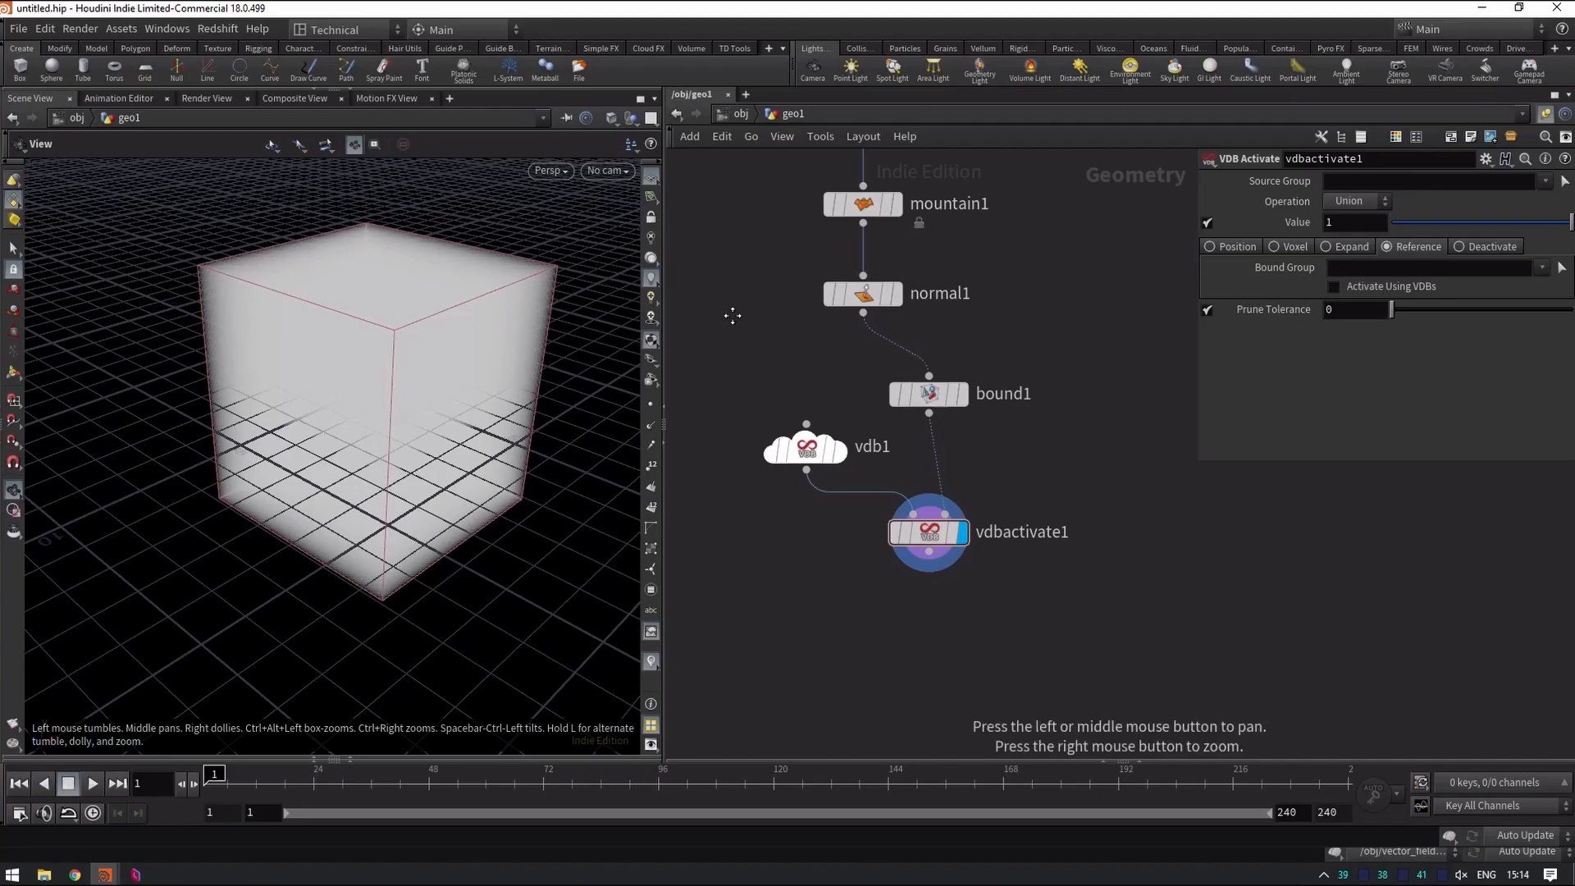
pyautogui.press('h')
pyautogui.moveTo(890, 401); pyautogui.dragTo(868, 291, button='middle')
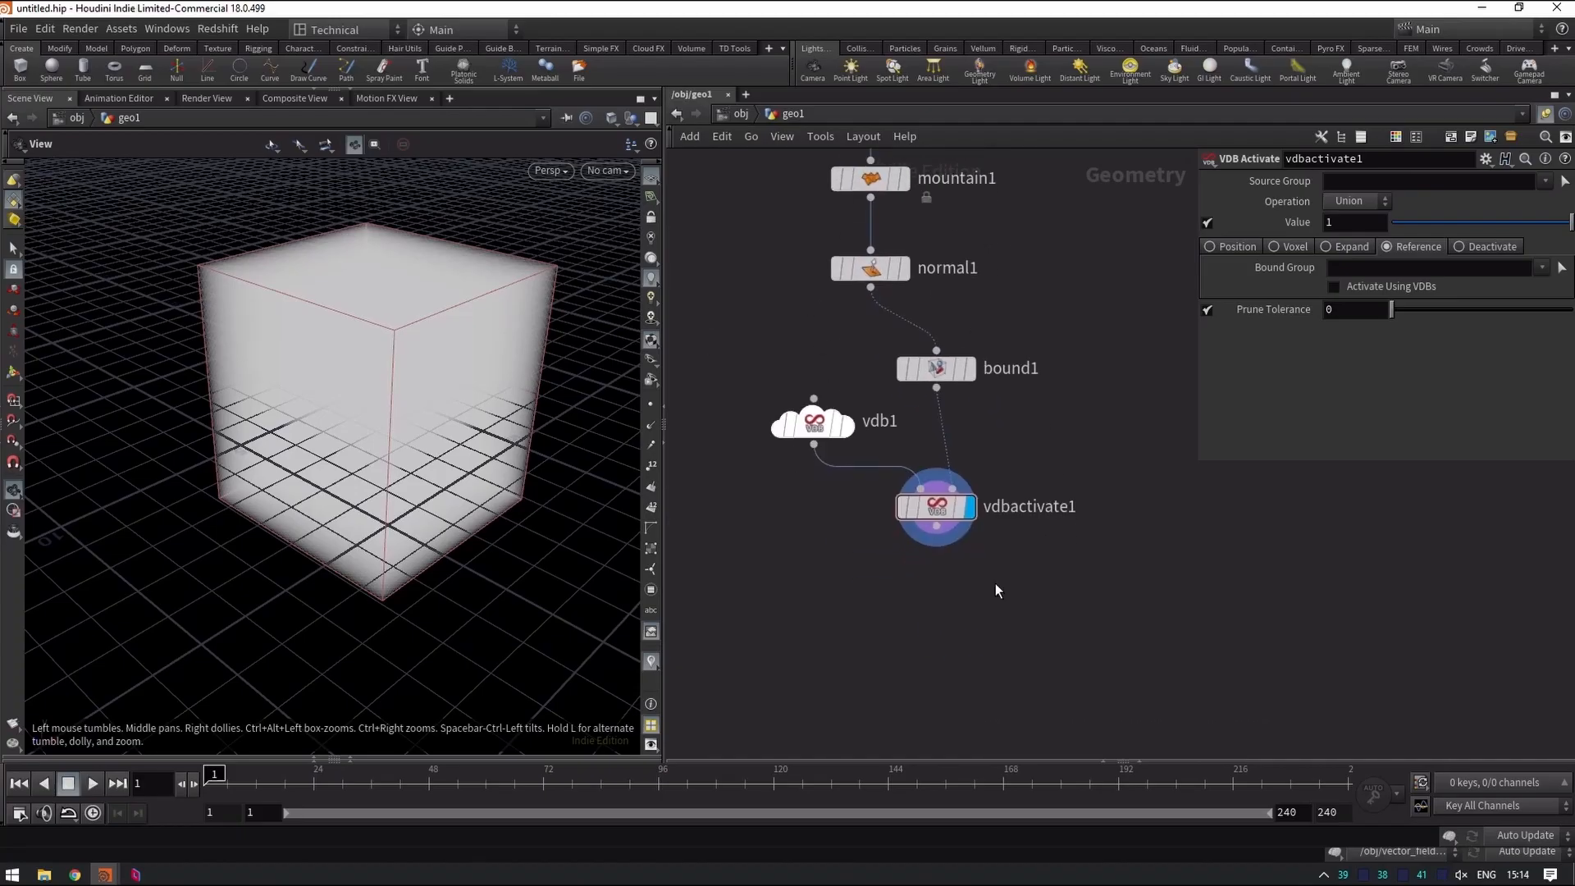
pyautogui.press('Tab')
pyautogui.moveTo(1021, 698)
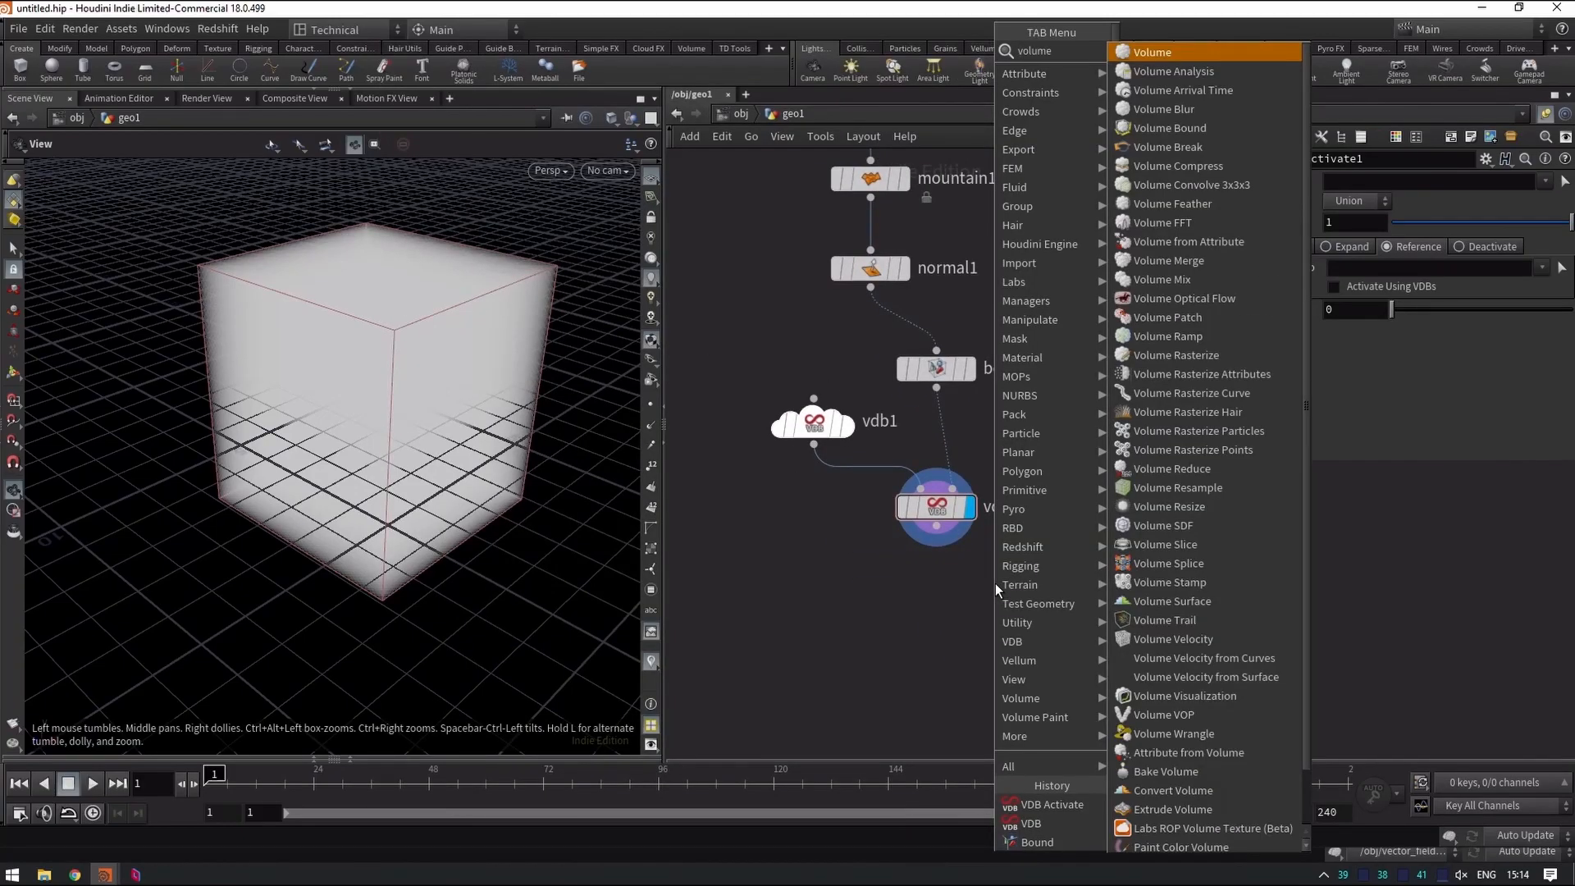
pyautogui.click(1190, 721)
pyautogui.click(1025, 632)
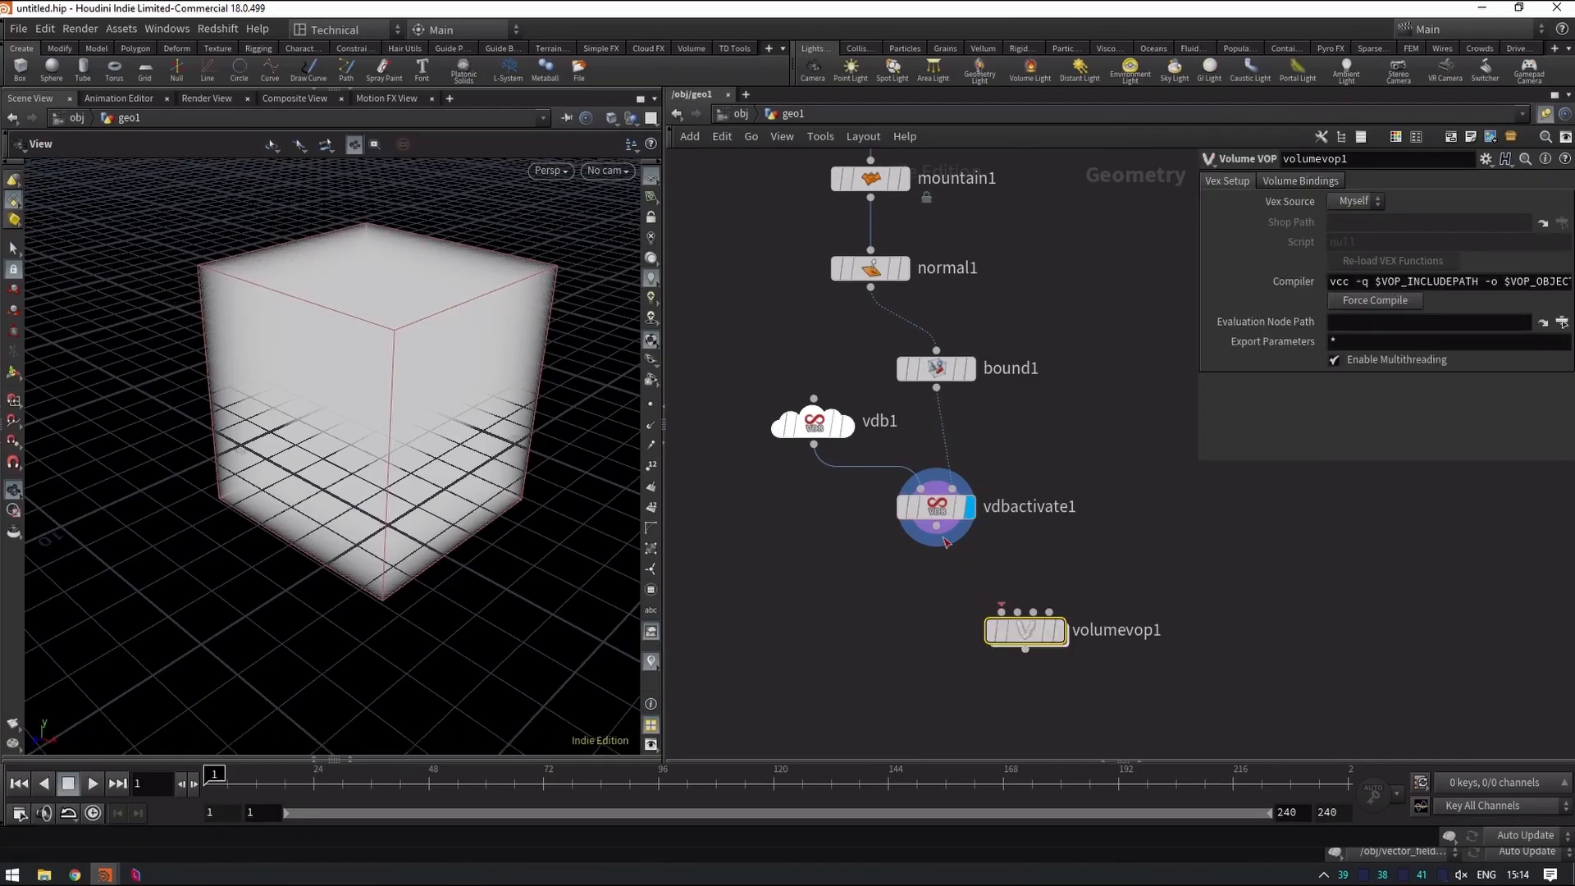
pyautogui.click(935, 526)
pyautogui.click(1000, 611)
# Move the Bound, VDB and VDB Activate nodes aside together and shift the Volume VOP closer to them.
pyautogui.moveTo(1035, 588); pyautogui.dragTo(983, 685, button='middle')
pyautogui.moveTo(990, 418); pyautogui.dragTo(722, 622)
pyautogui.moveTo(916, 617); pyautogui.dragTo(820, 620)
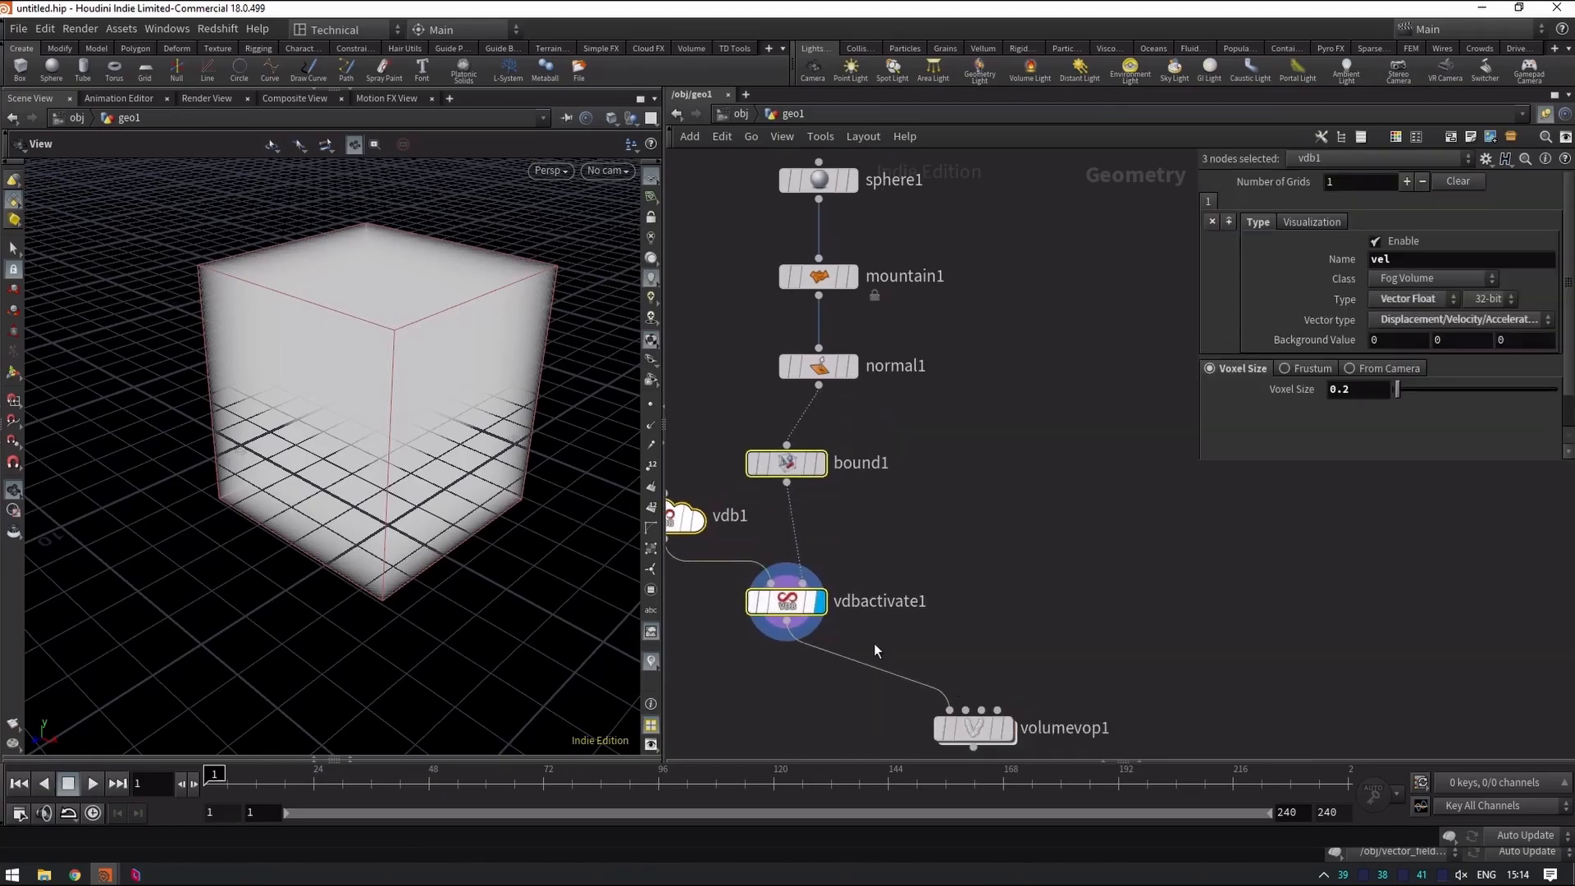
pyautogui.moveTo(976, 728); pyautogui.dragTo(932, 703)
pyautogui.click(856, 248)
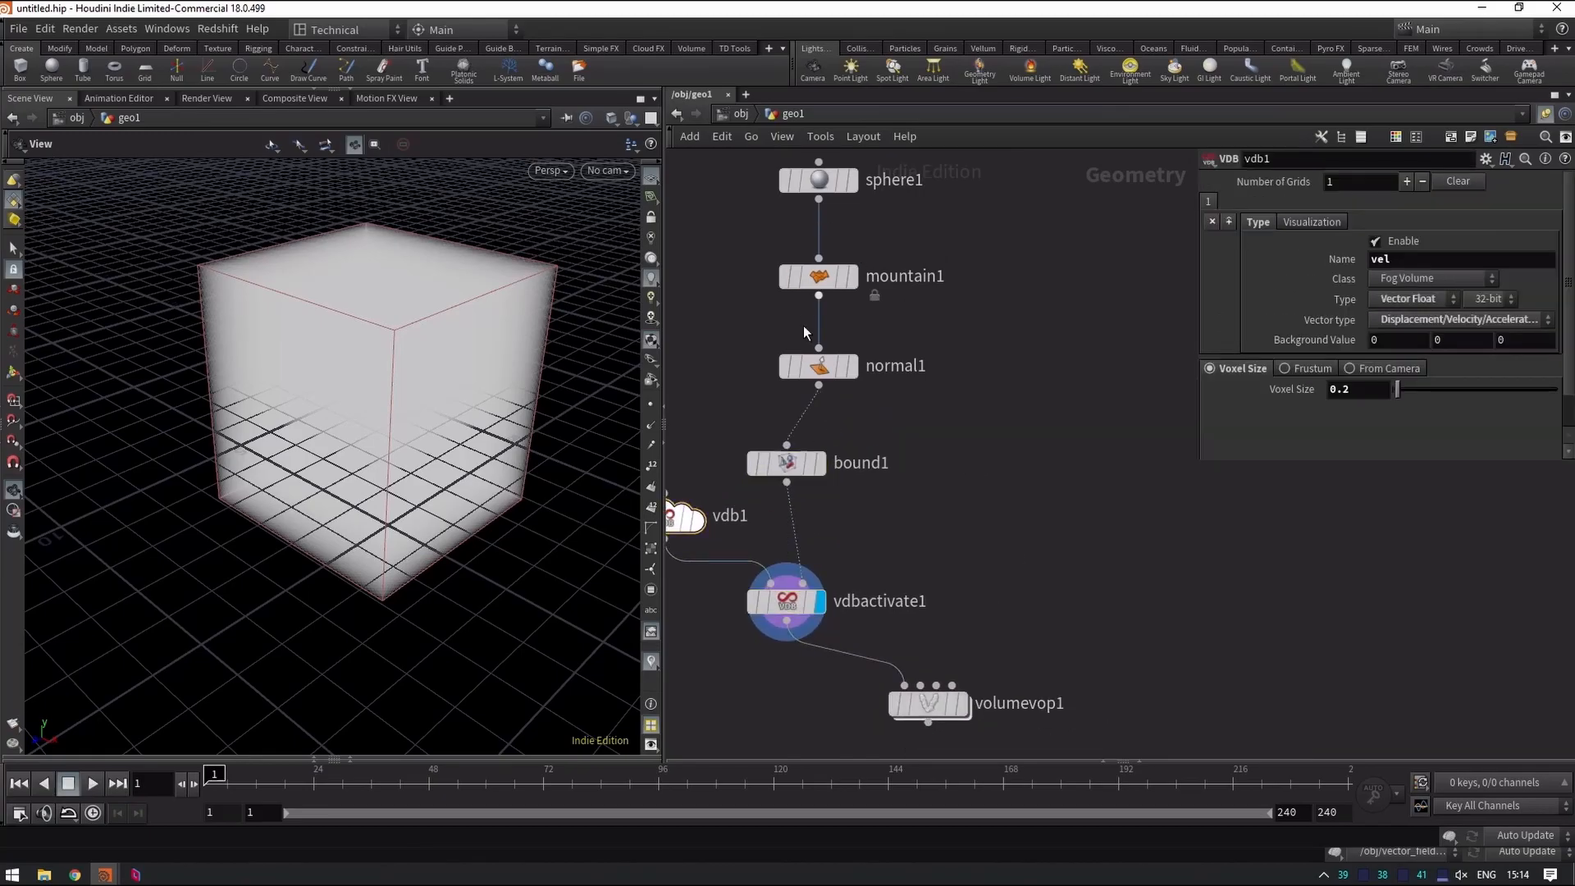
# Wire the Normal node's output into the Volume VOP's second input.
pyautogui.moveTo(842, 352)
pyautogui.click(819, 385)
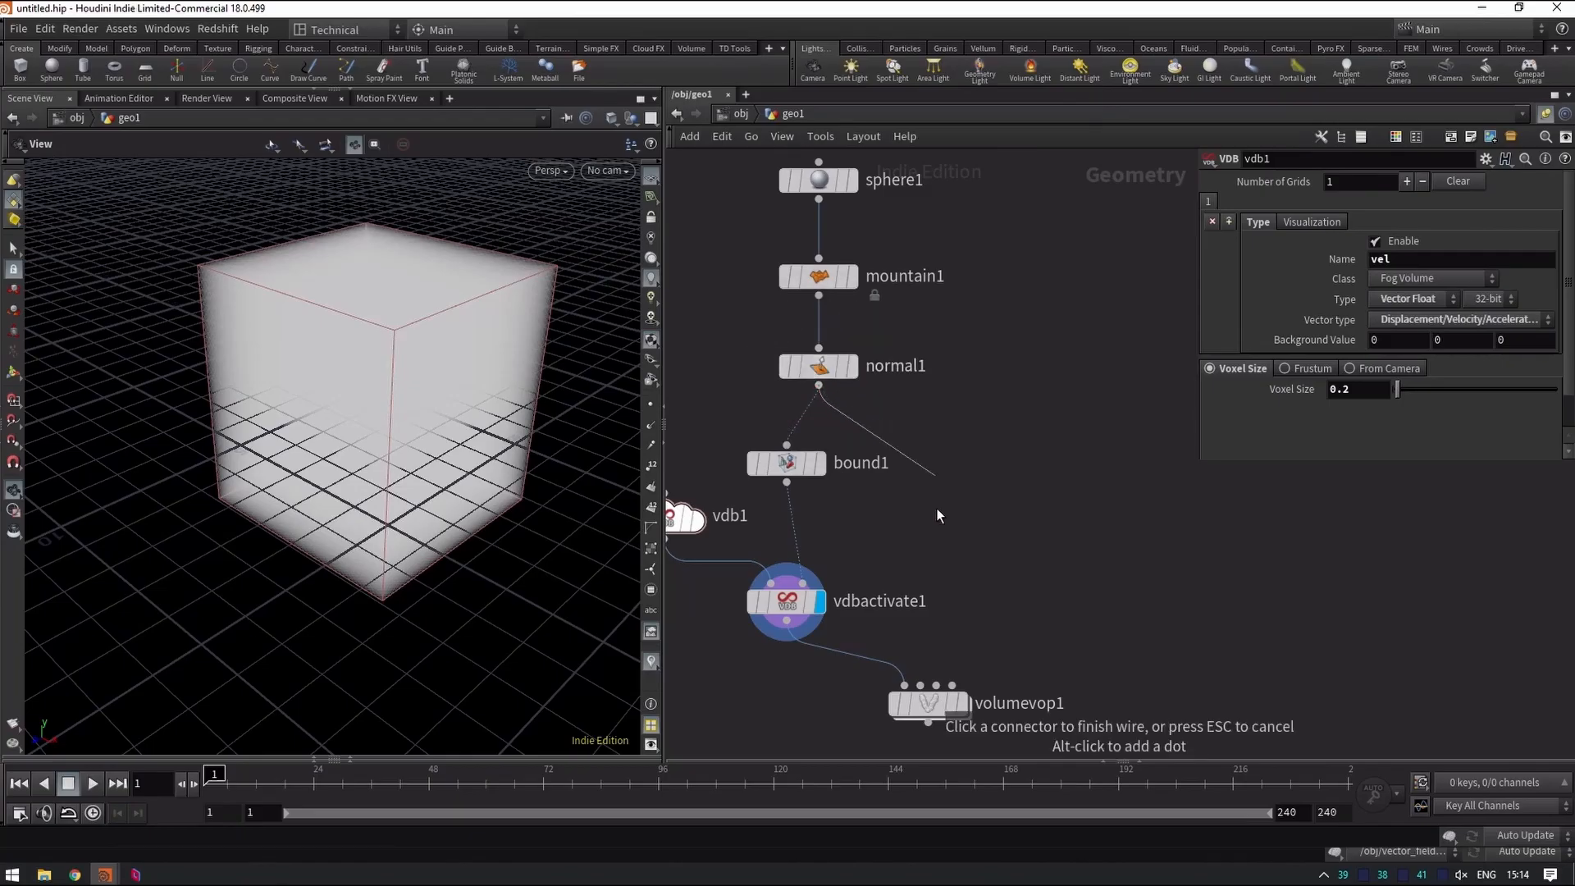
pyautogui.click(920, 685)
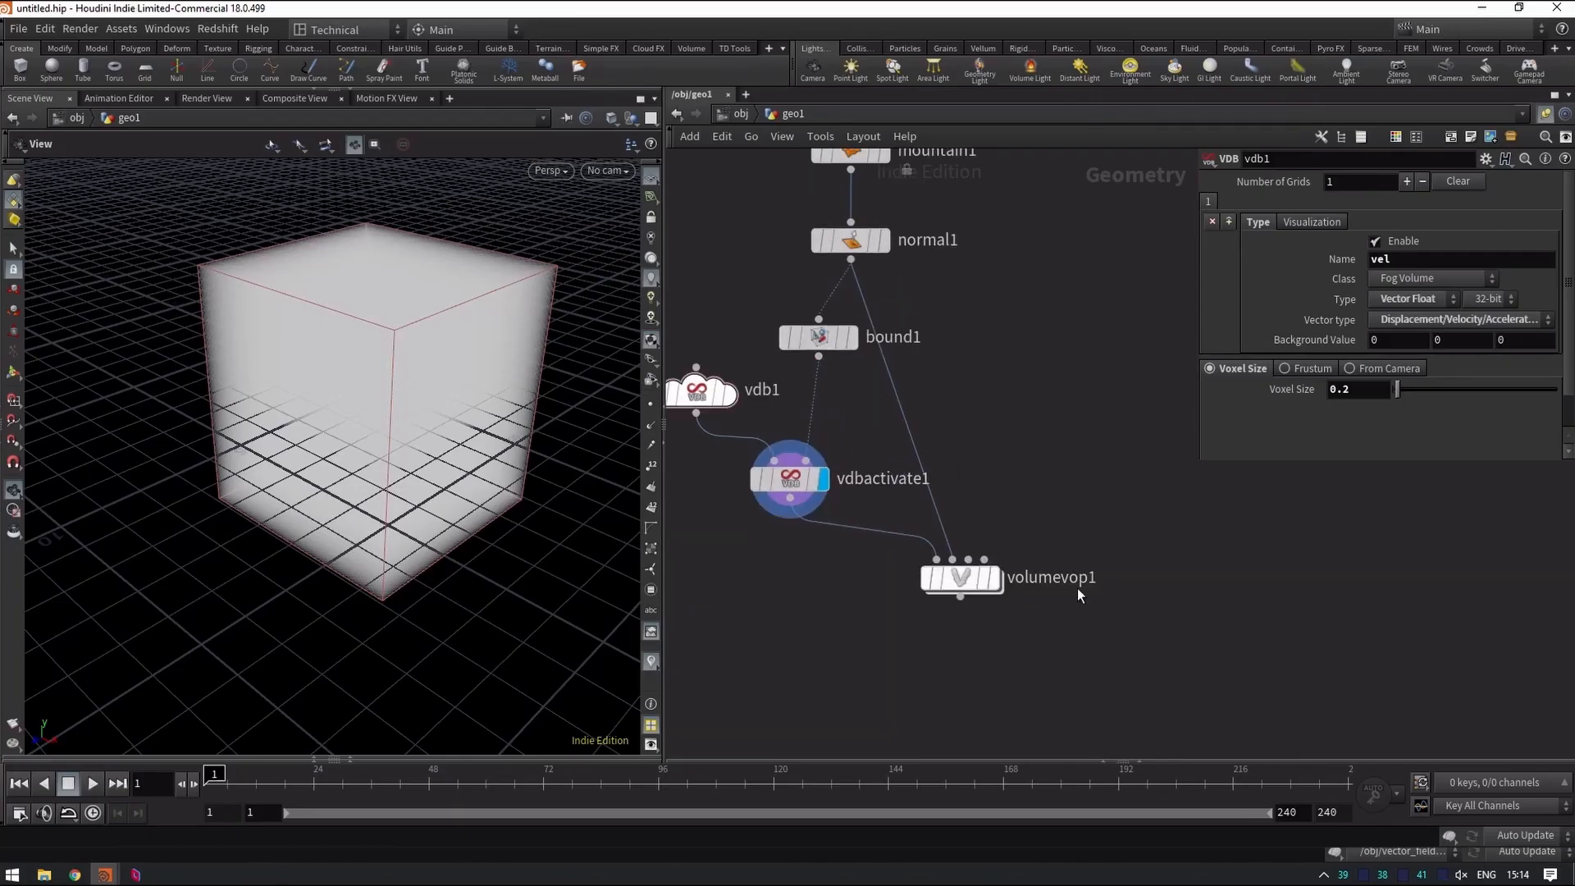
pyautogui.moveTo(961, 569); pyautogui.dragTo(958, 567)
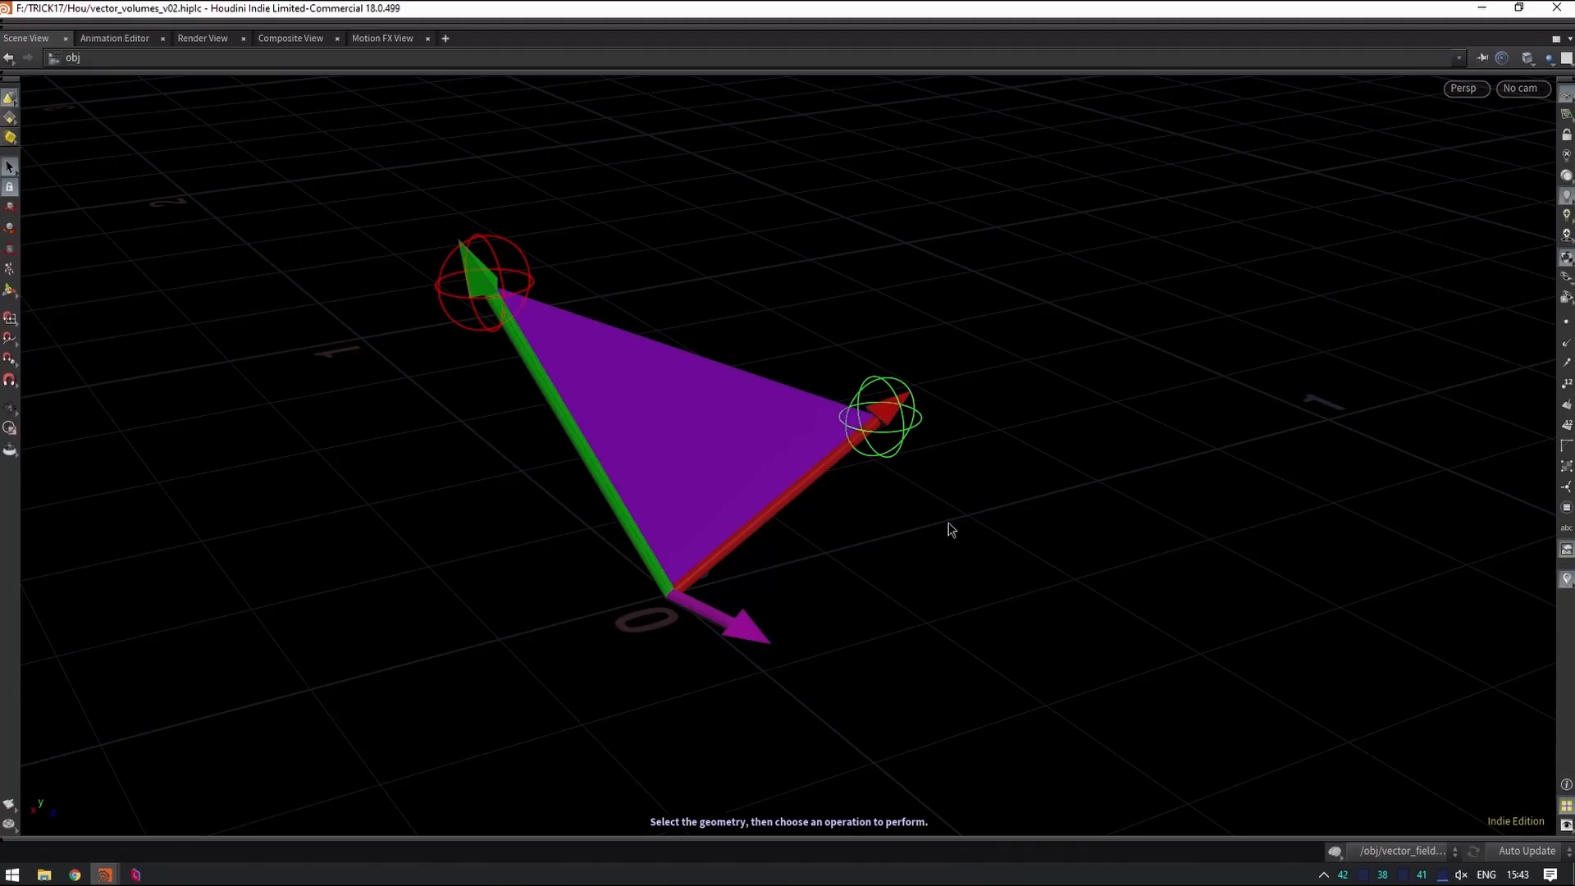
# Examine from several angles how the purple vector relates to the triangle spanned by the red and green vectors.
pyautogui.press('Escape')
pyautogui.moveTo(805, 552); pyautogui.dragTo(845, 543)
pyautogui.press('s')
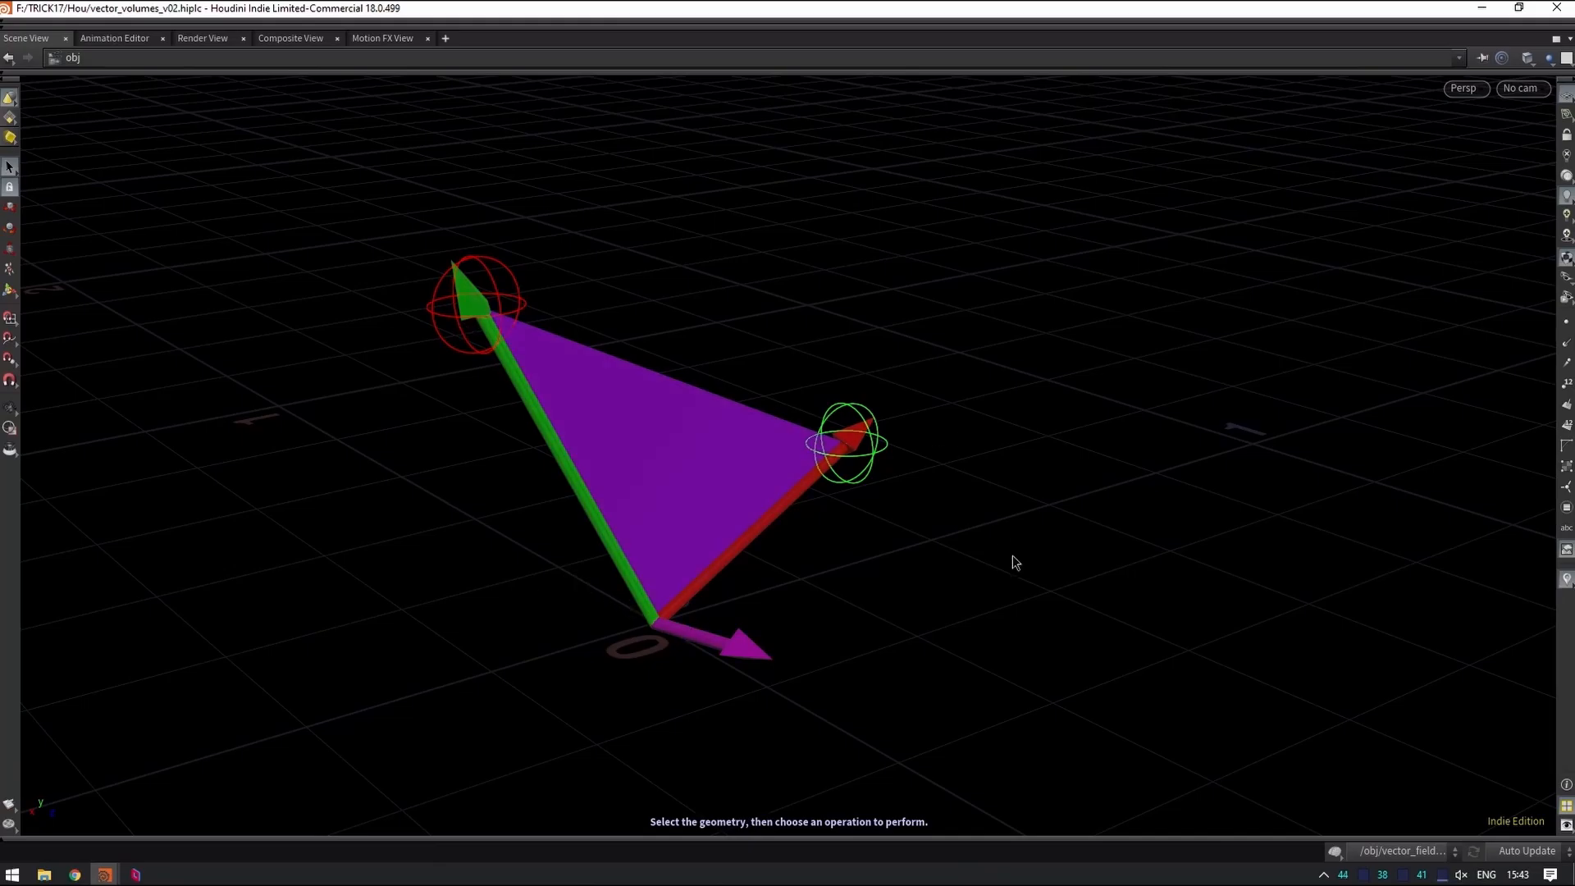
pyautogui.keyDown('alt'); pyautogui.moveTo(1012, 558); pyautogui.dragTo(888, 459); pyautogui.keyUp('alt')
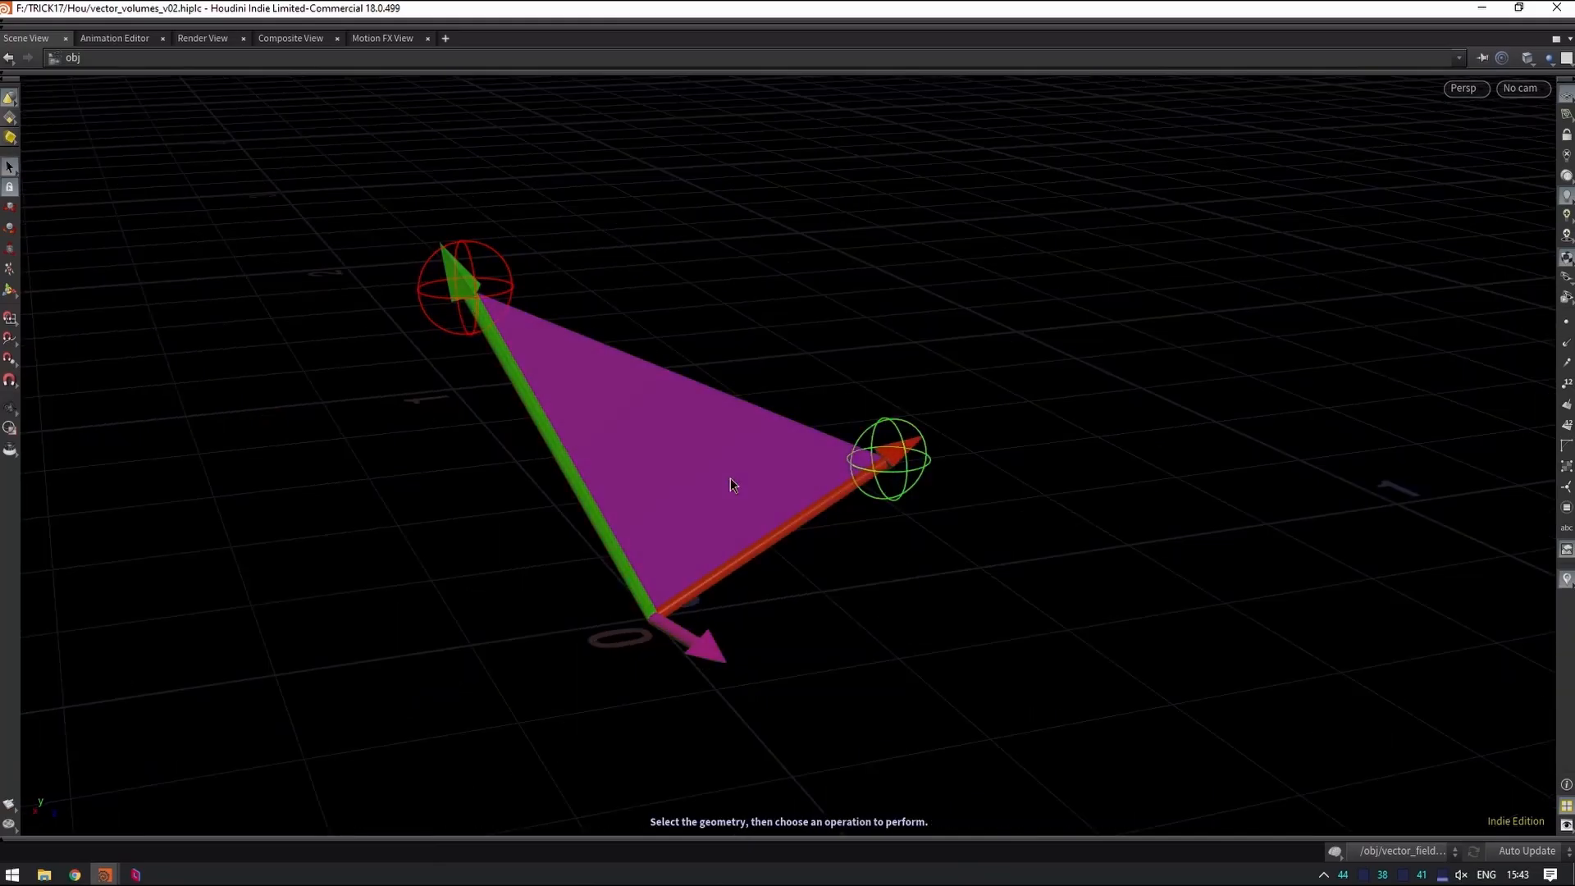
pyautogui.press('Escape')
pyautogui.press('s')
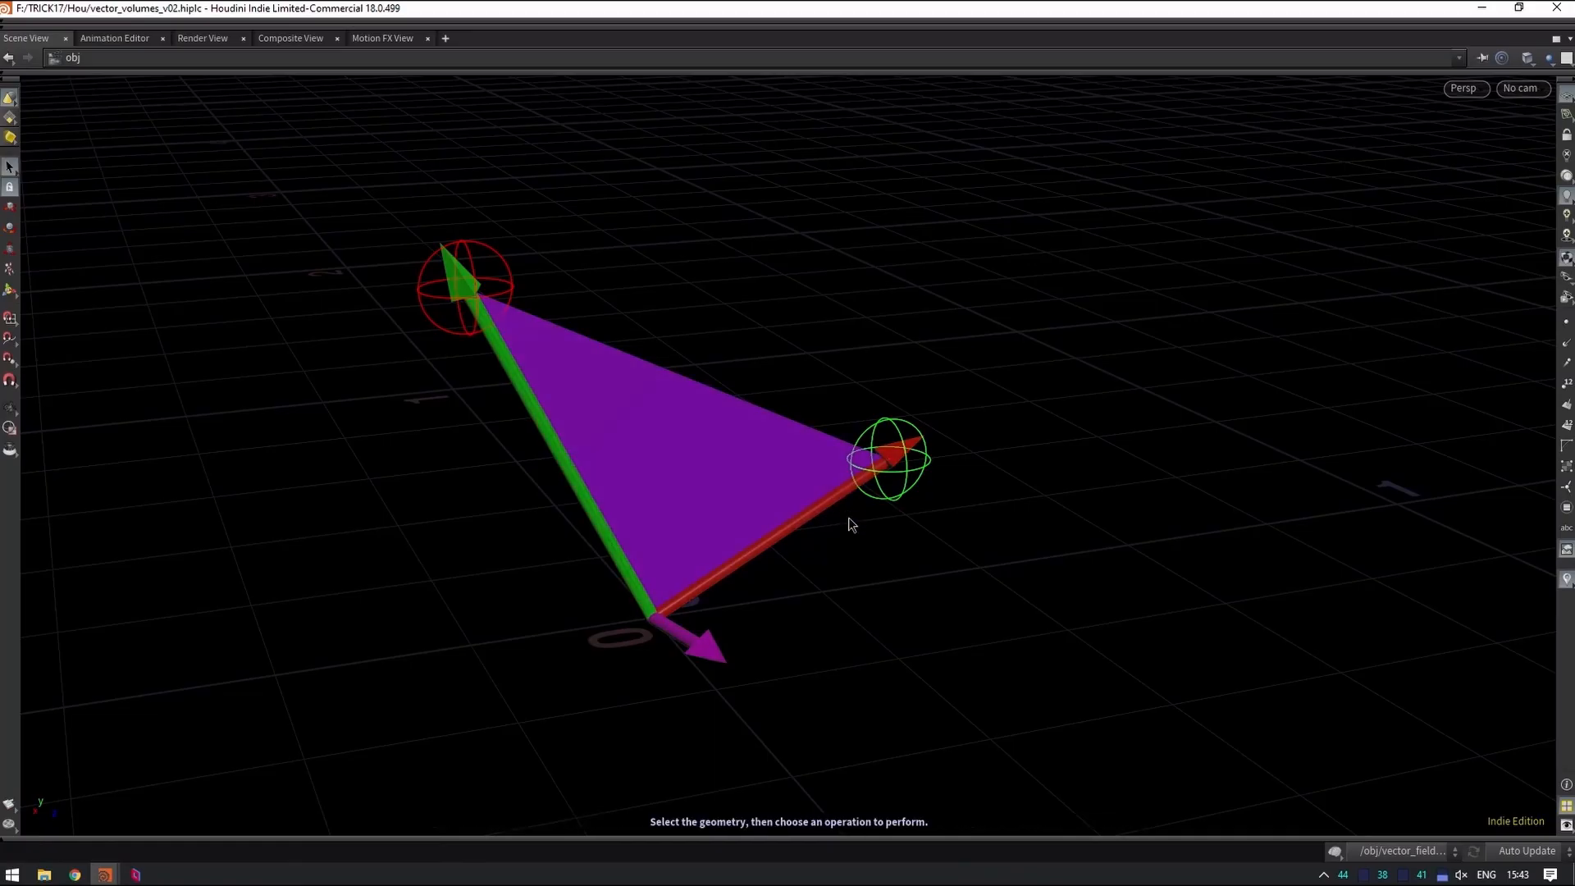
pyautogui.press('Escape')
pyautogui.moveTo(650, 452); pyautogui.dragTo(710, 426)
pyautogui.press('s')
pyautogui.press('Escape')
pyautogui.moveTo(731, 486); pyautogui.dragTo(816, 451)
pyautogui.press('s')
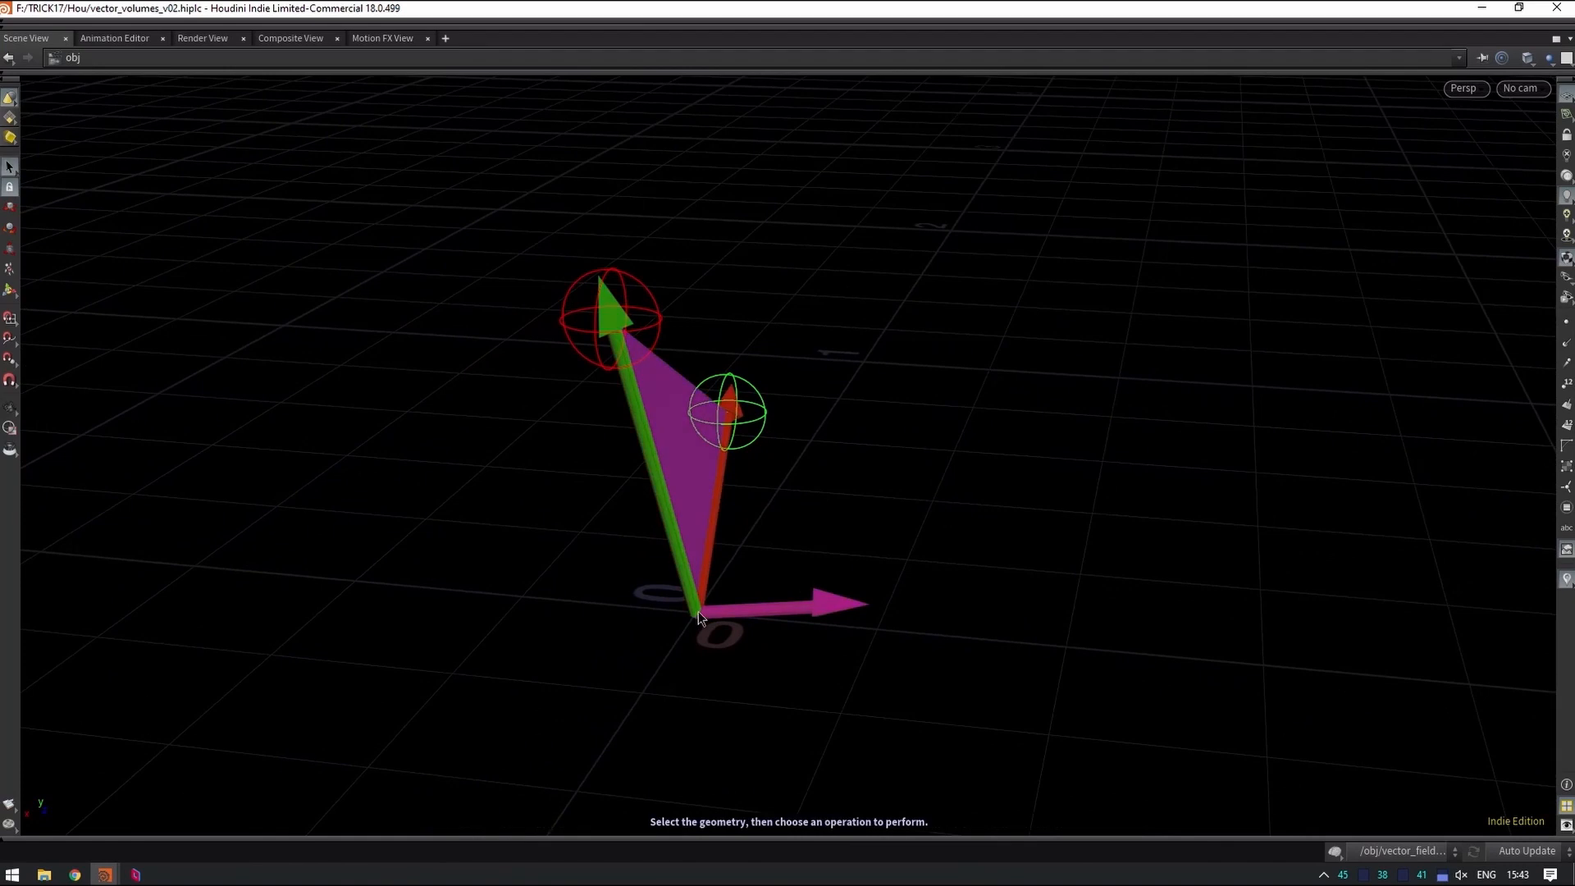
pyautogui.moveTo(854, 593); pyautogui.dragTo(735, 503)
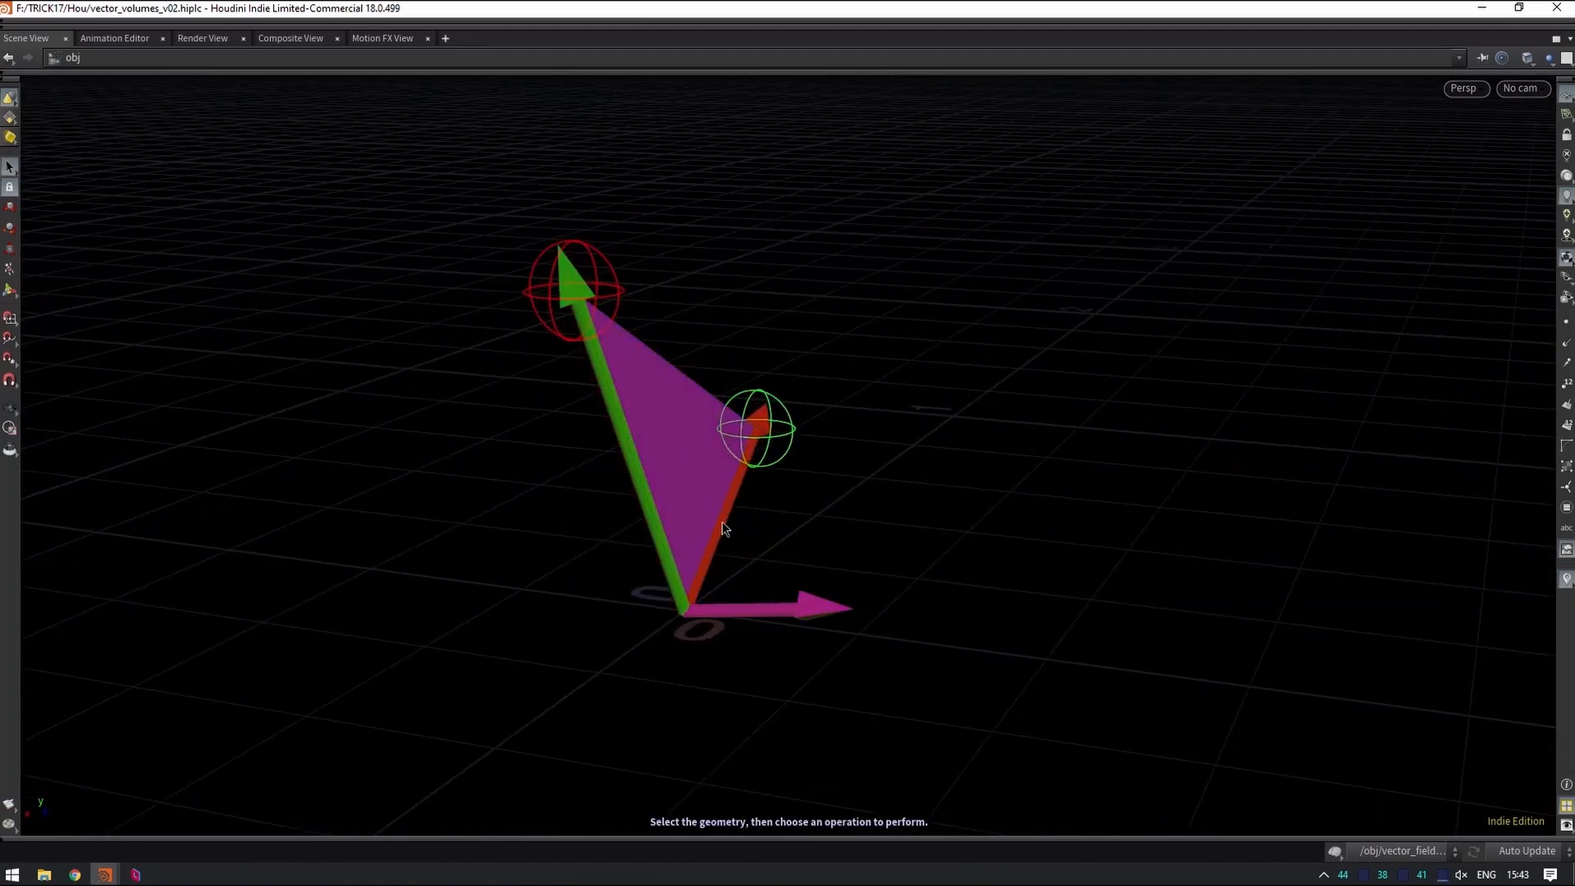
pyautogui.moveTo(858, 470); pyautogui.dragTo(797, 437)
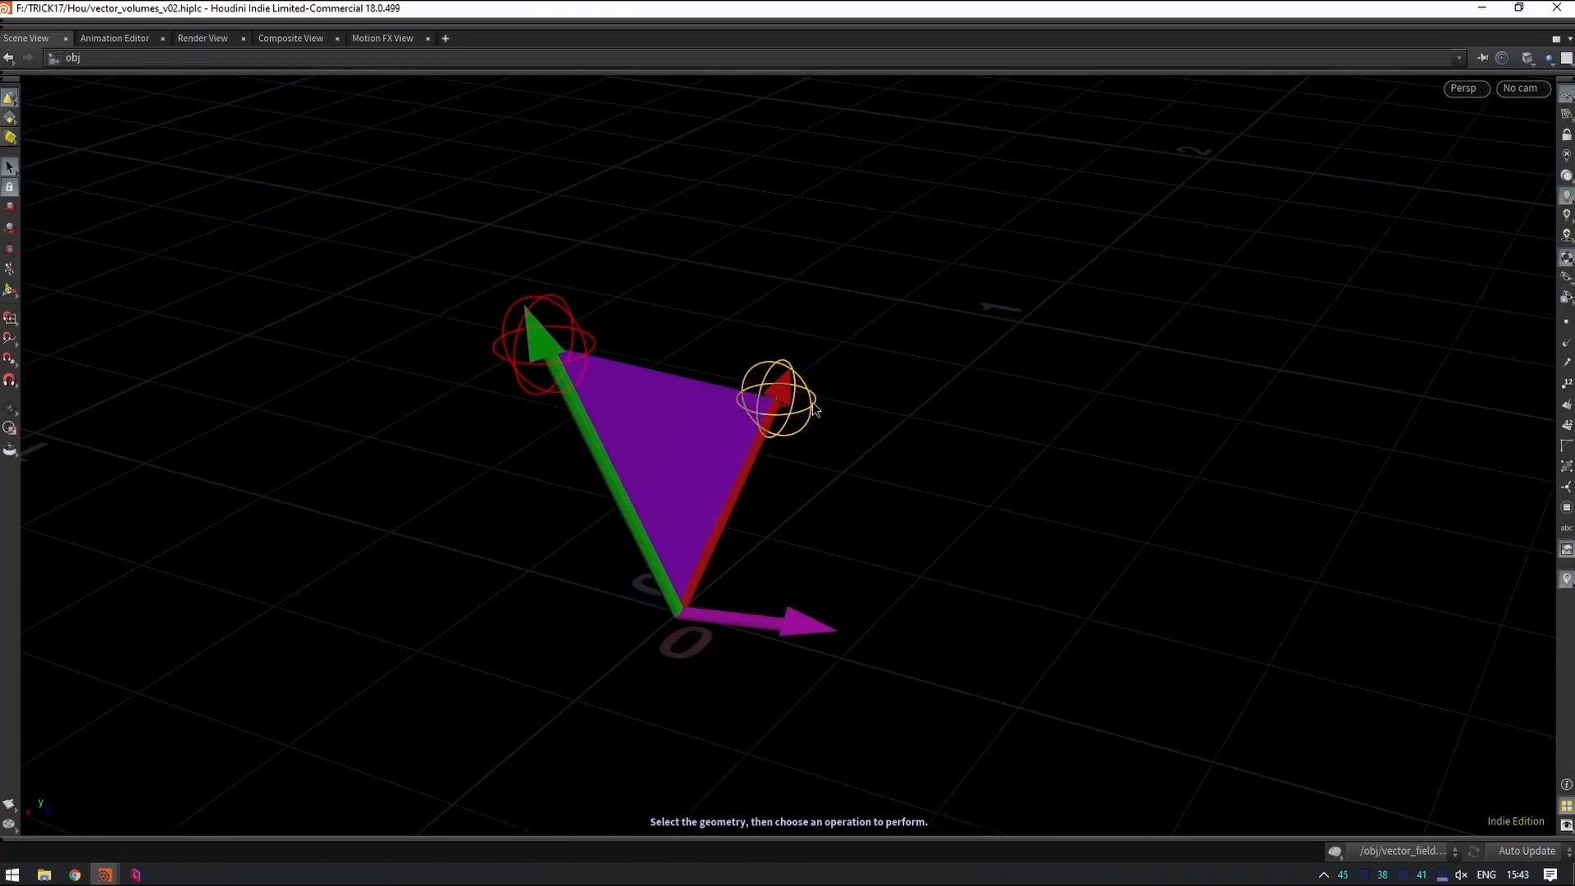
# Move the control at the red vector's tip outward, away from the green vector, to widen the purple triangle.
pyautogui.press('r')
pyautogui.click(809, 409)
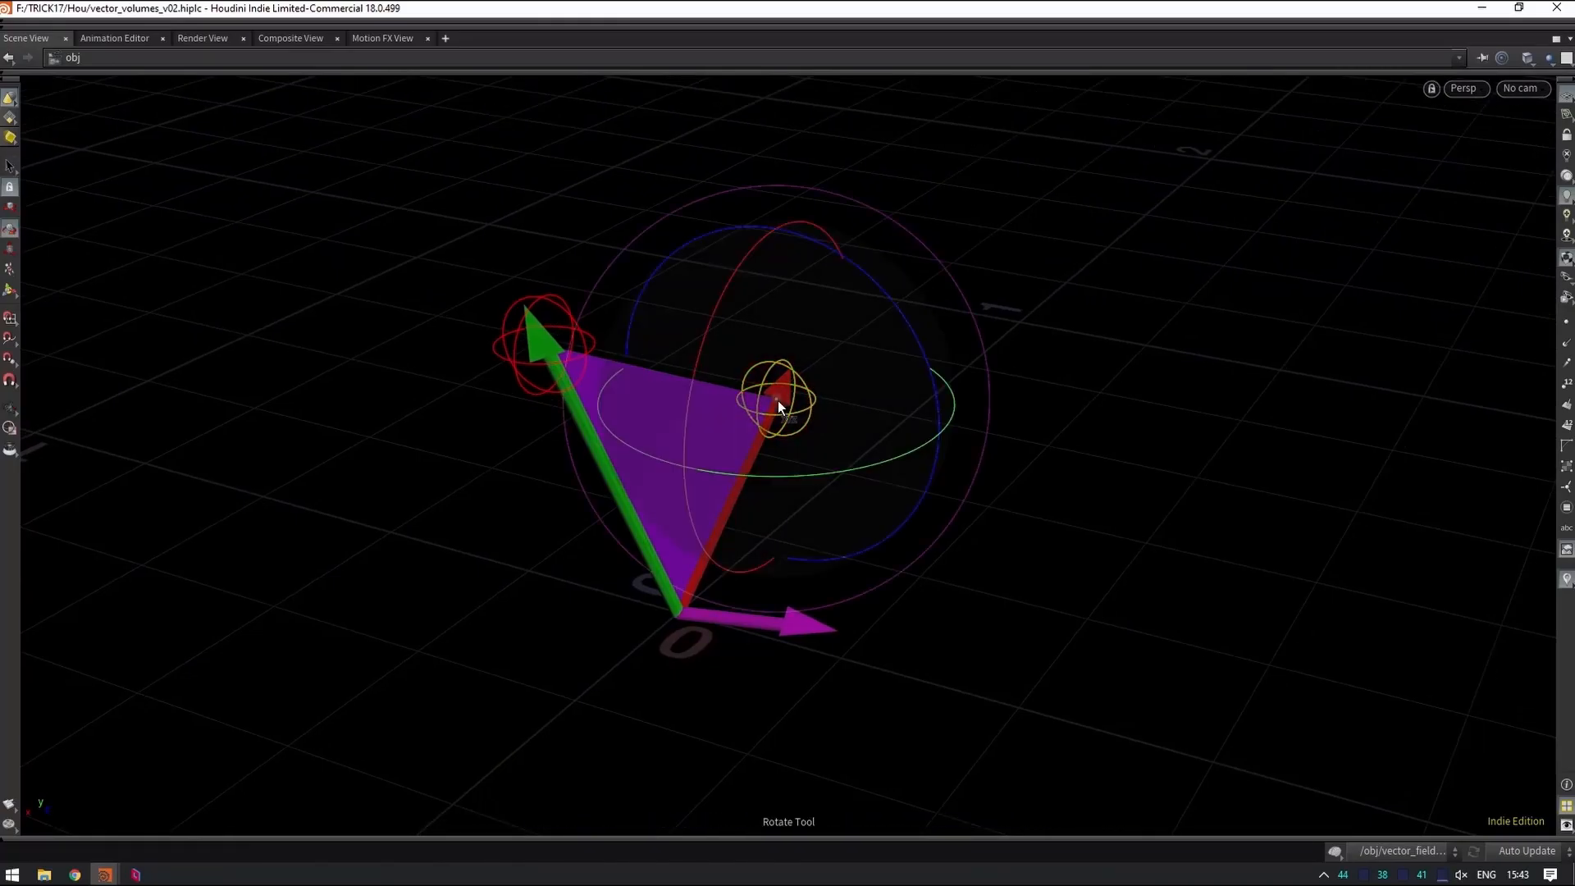
pyautogui.press('t')
pyautogui.moveTo(779, 402); pyautogui.dragTo(861, 486)
pyautogui.moveTo(1019, 558)
pyautogui.mouseDown()
pyautogui.moveTo(1044, 555)
pyautogui.moveTo(1020, 527)
pyautogui.mouseUp()
pyautogui.moveTo(721, 506); pyautogui.dragTo(930, 568)
pyautogui.press('space')
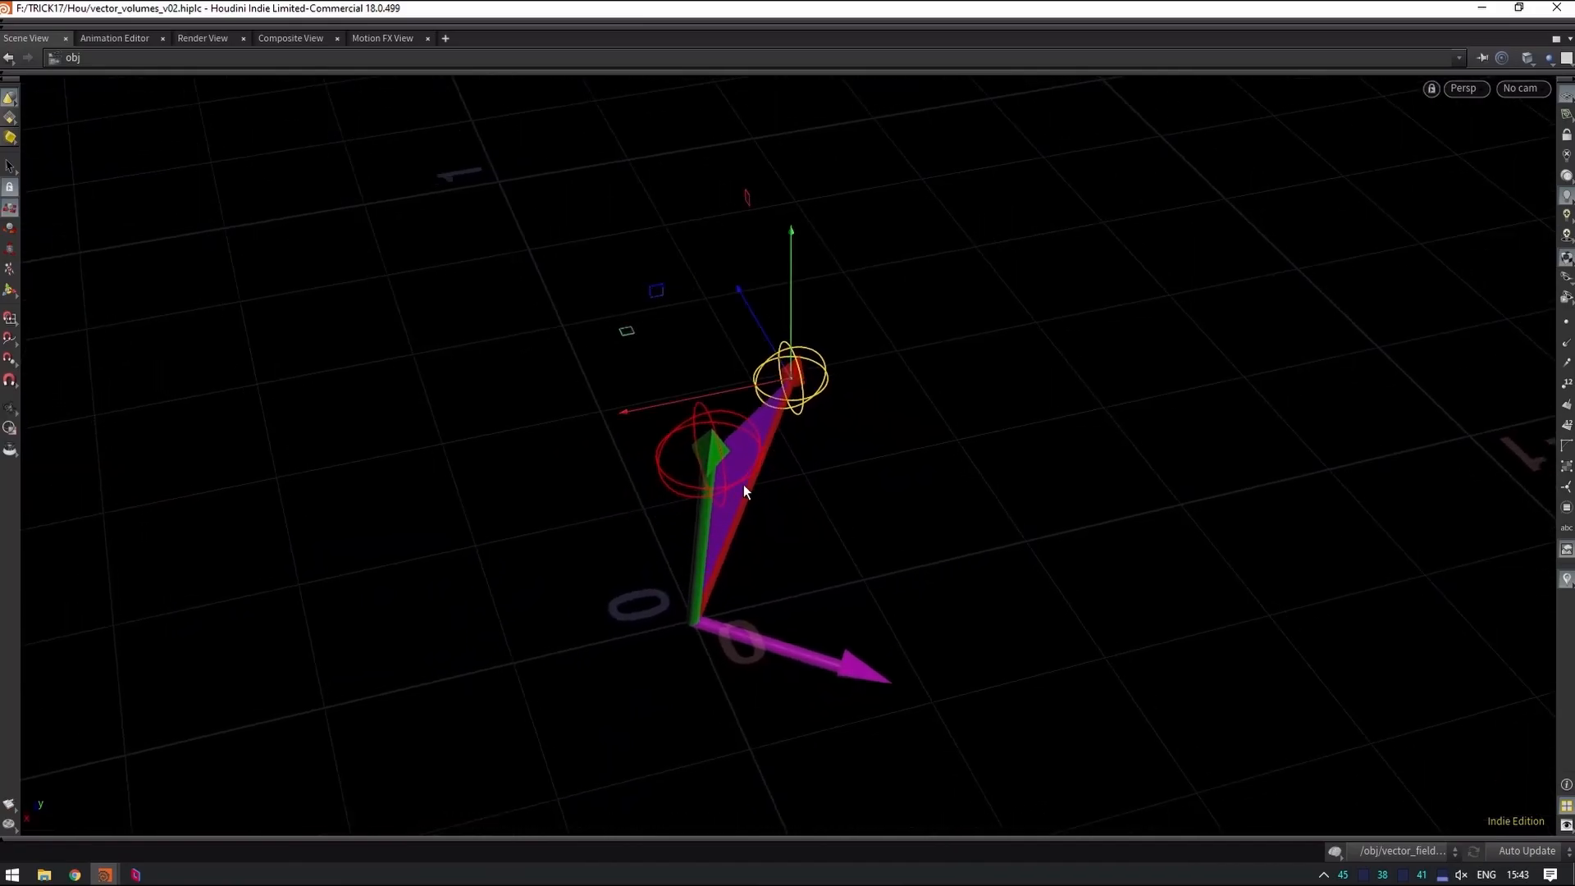
pyautogui.moveTo(711, 520); pyautogui.dragTo(569, 440)
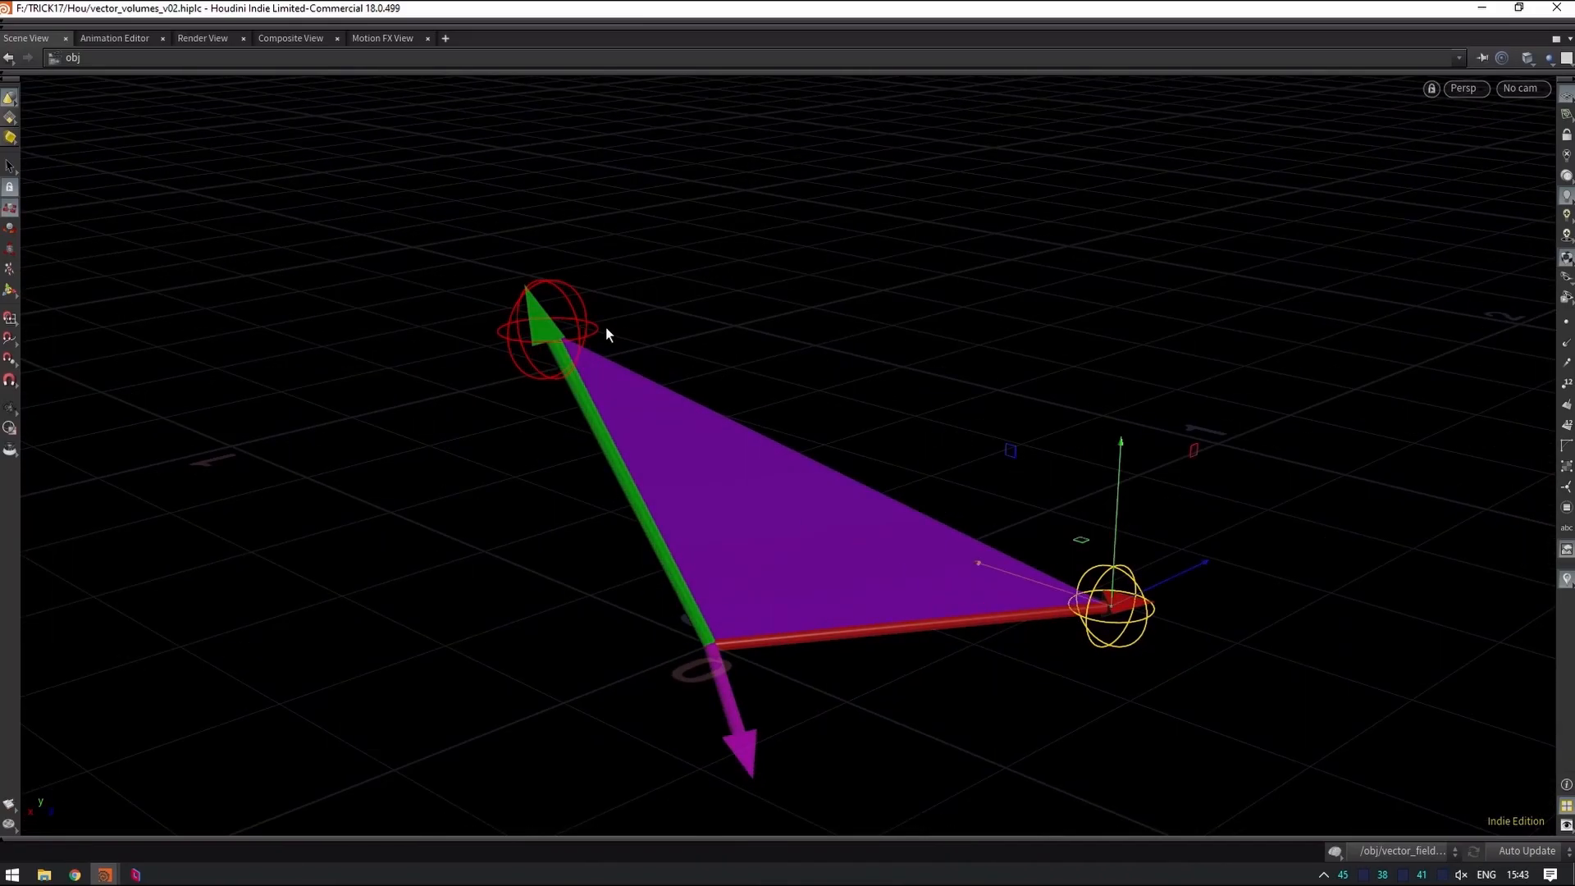
# Move the control at the green vector's tip until that vector points straight up, and inspect the purple vector's direction.
pyautogui.moveTo(758, 496); pyautogui.dragTo(752, 479)
pyautogui.press('s')
pyautogui.click(578, 303)
pyautogui.press('t')
pyautogui.moveTo(534, 305); pyautogui.dragTo(730, 334)
pyautogui.press('space')
pyautogui.moveTo(744, 412); pyautogui.dragTo(699, 288)
pyautogui.moveTo(753, 341); pyautogui.dragTo(699, 334)
pyautogui.press('space')
pyautogui.moveTo(740, 412); pyautogui.dragTo(680, 656)
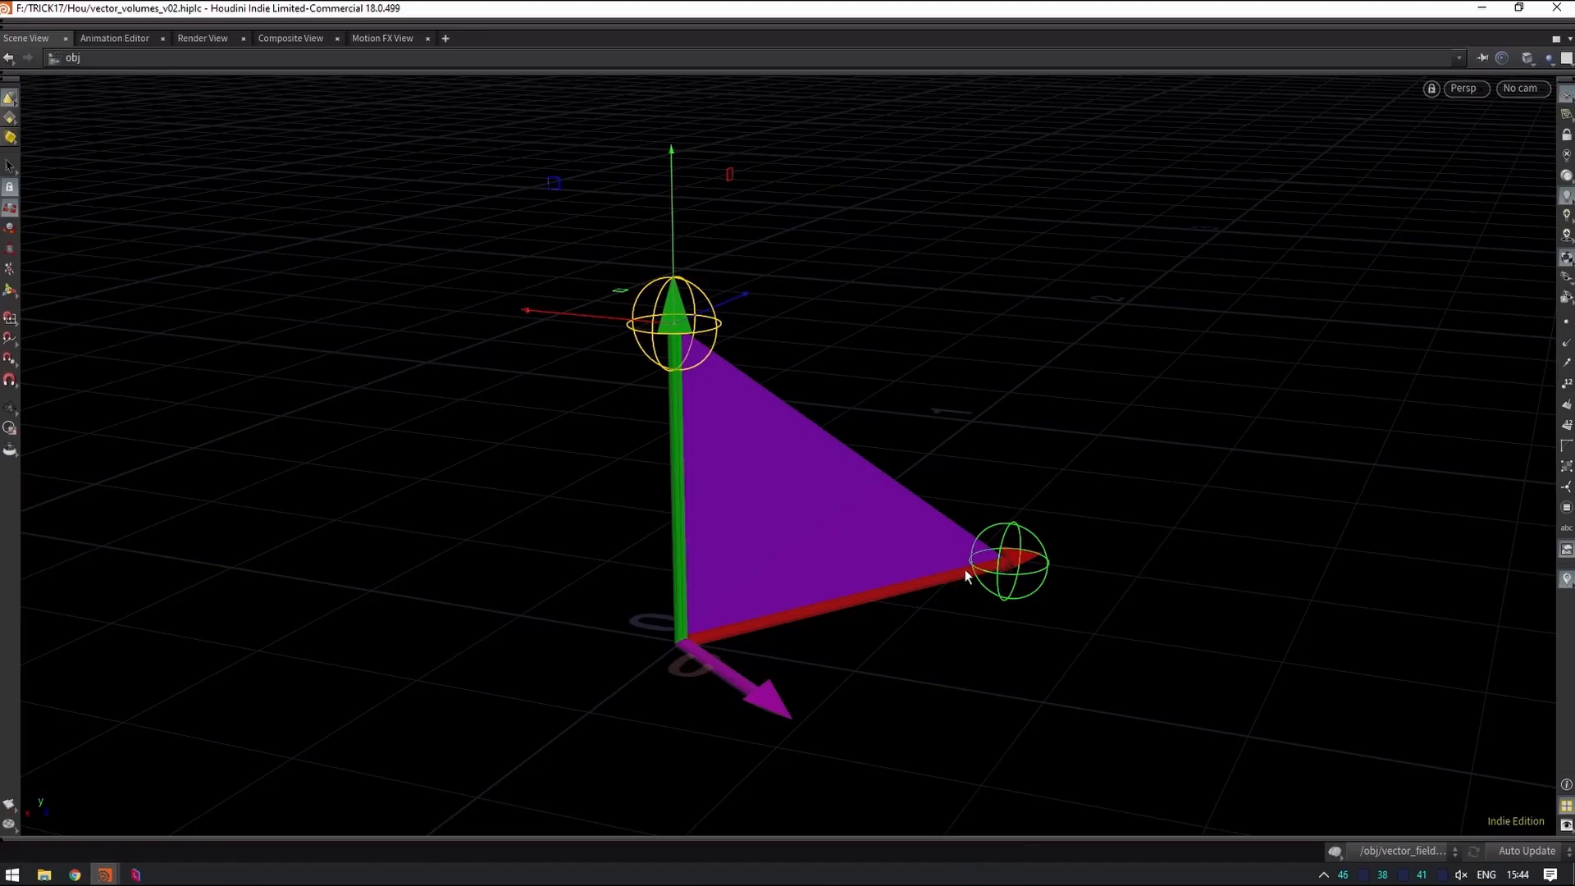
pyautogui.press('s')
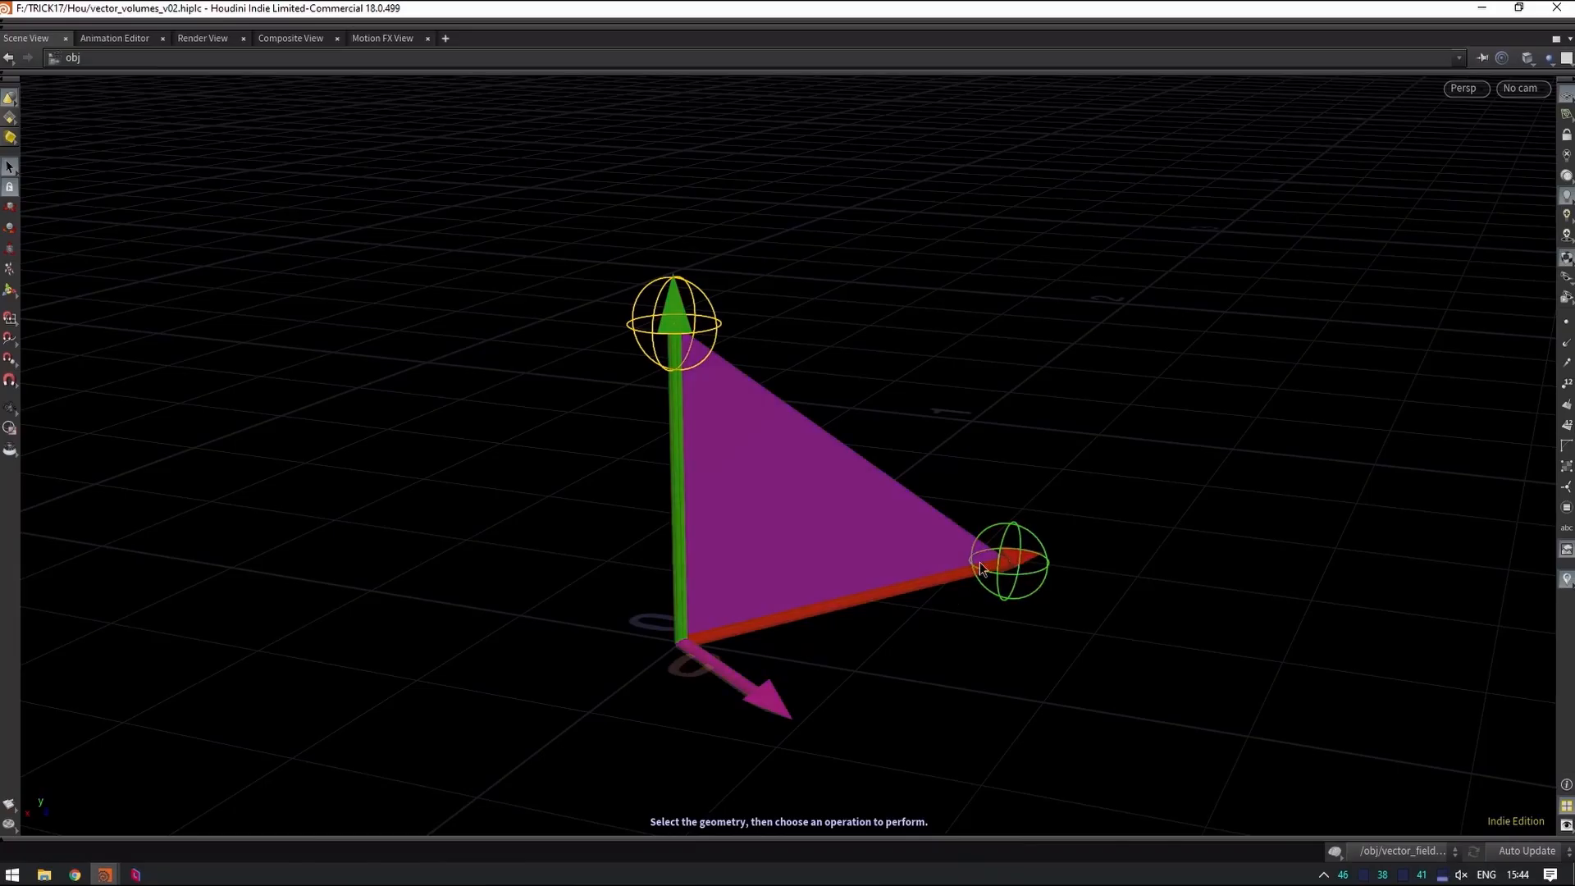
pyautogui.moveTo(772, 577); pyautogui.dragTo(738, 681)
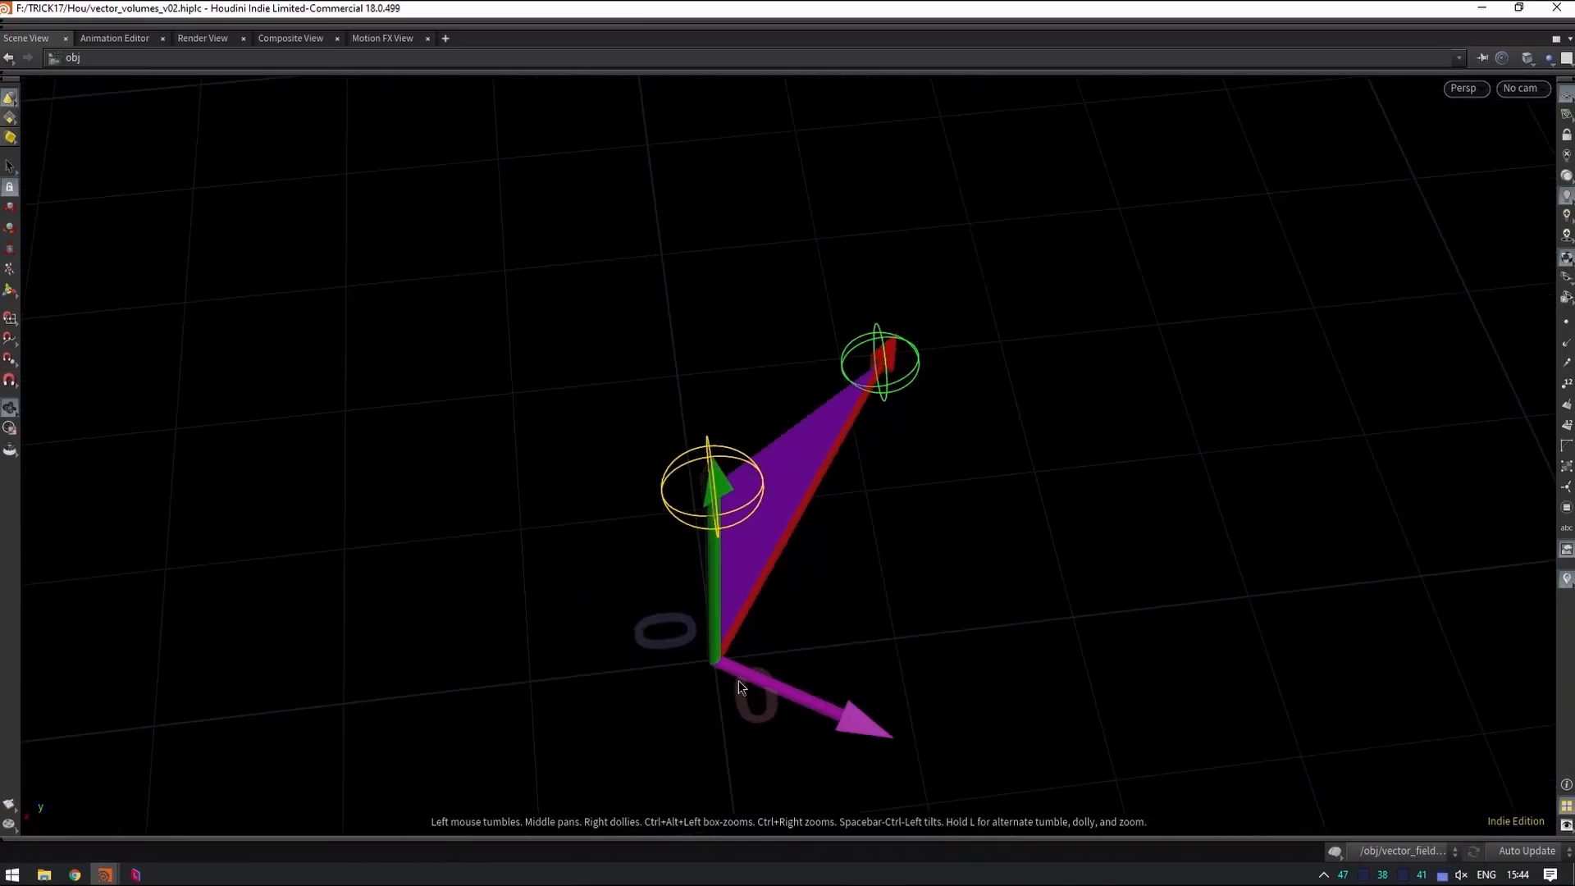
pyautogui.moveTo(956, 598); pyautogui.dragTo(656, 640)
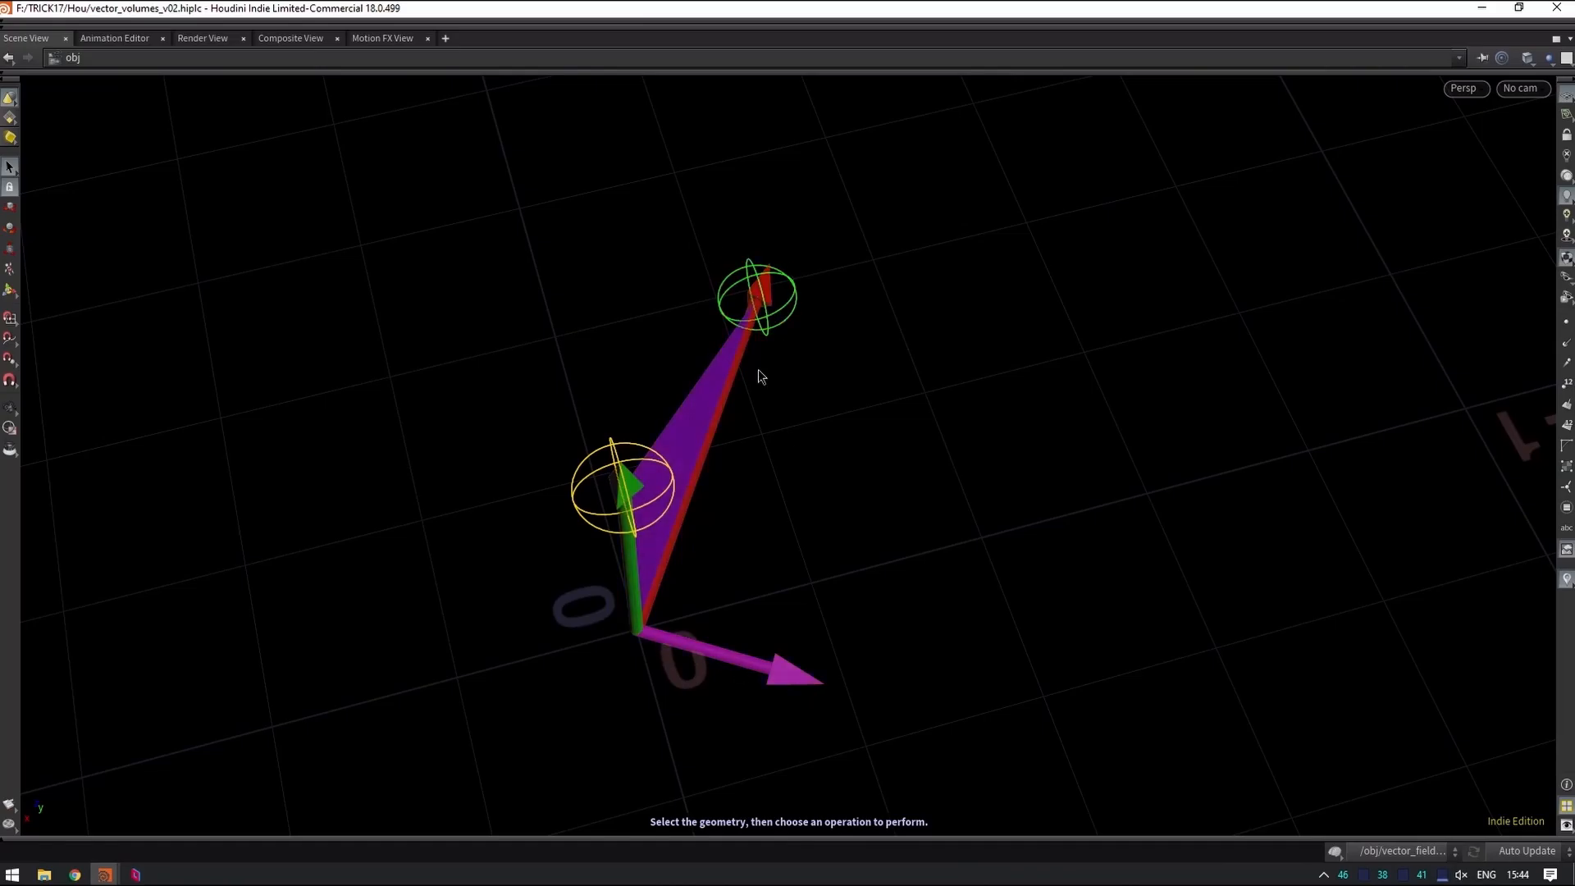
# Move the control at the red vector's tip sideways across the ground plane to swing the red vector around the upright green vector.
pyautogui.press('Escape')
pyautogui.moveTo(713, 436); pyautogui.dragTo(545, 482)
pyautogui.press('s')
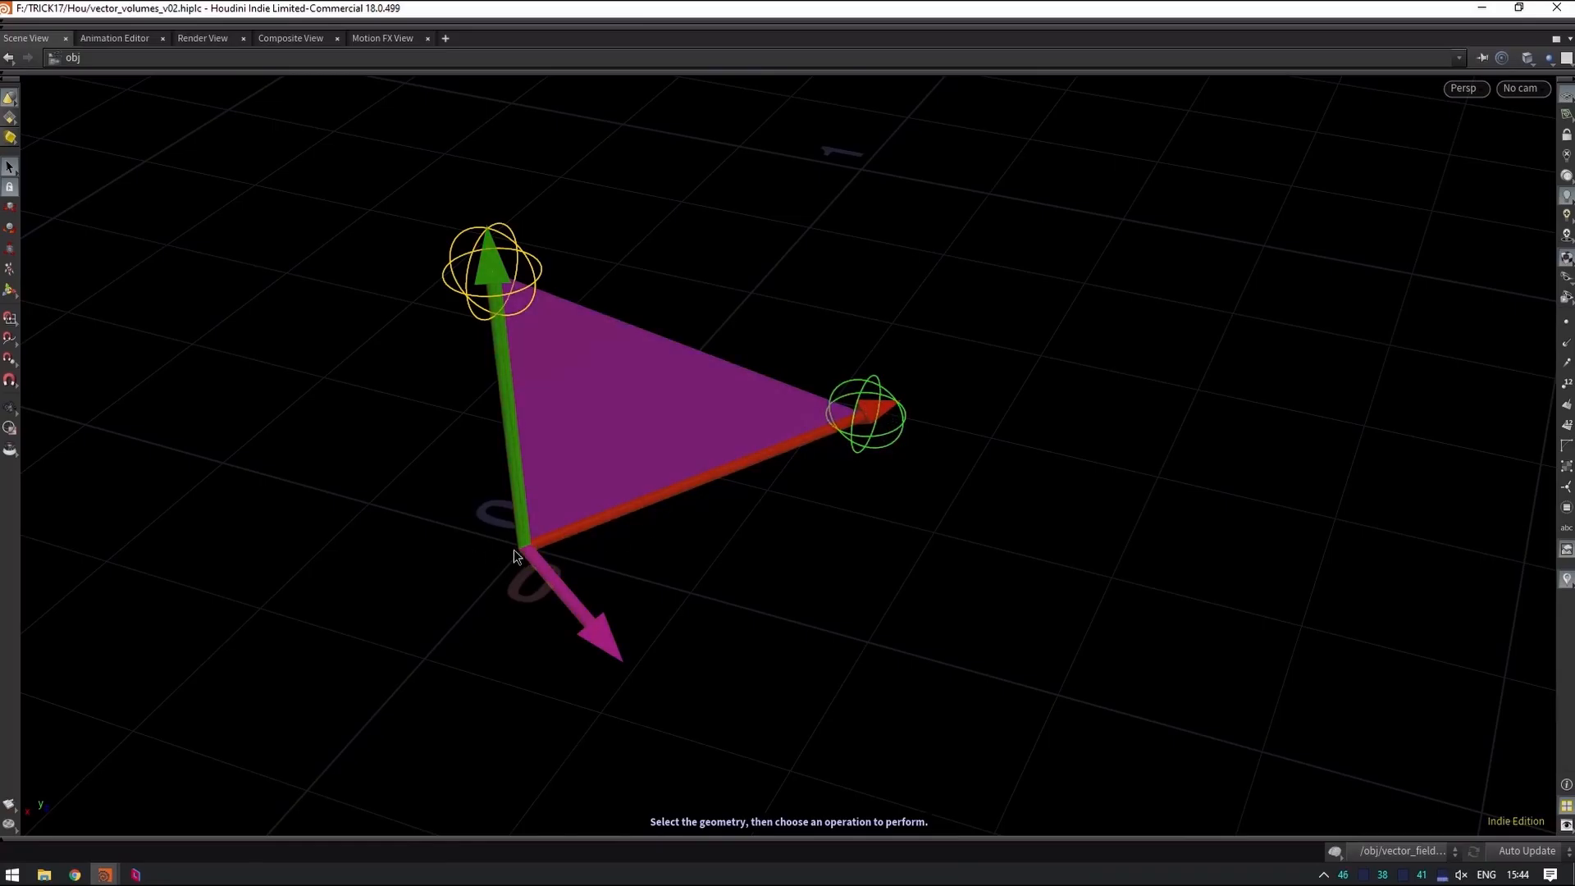
pyautogui.keyDown('alt'); pyautogui.moveTo(686, 446); pyautogui.dragTo(632, 647); pyautogui.keyUp('alt')
pyautogui.keyDown('alt'); pyautogui.moveTo(621, 515); pyautogui.dragTo(721, 580); pyautogui.keyUp('alt')
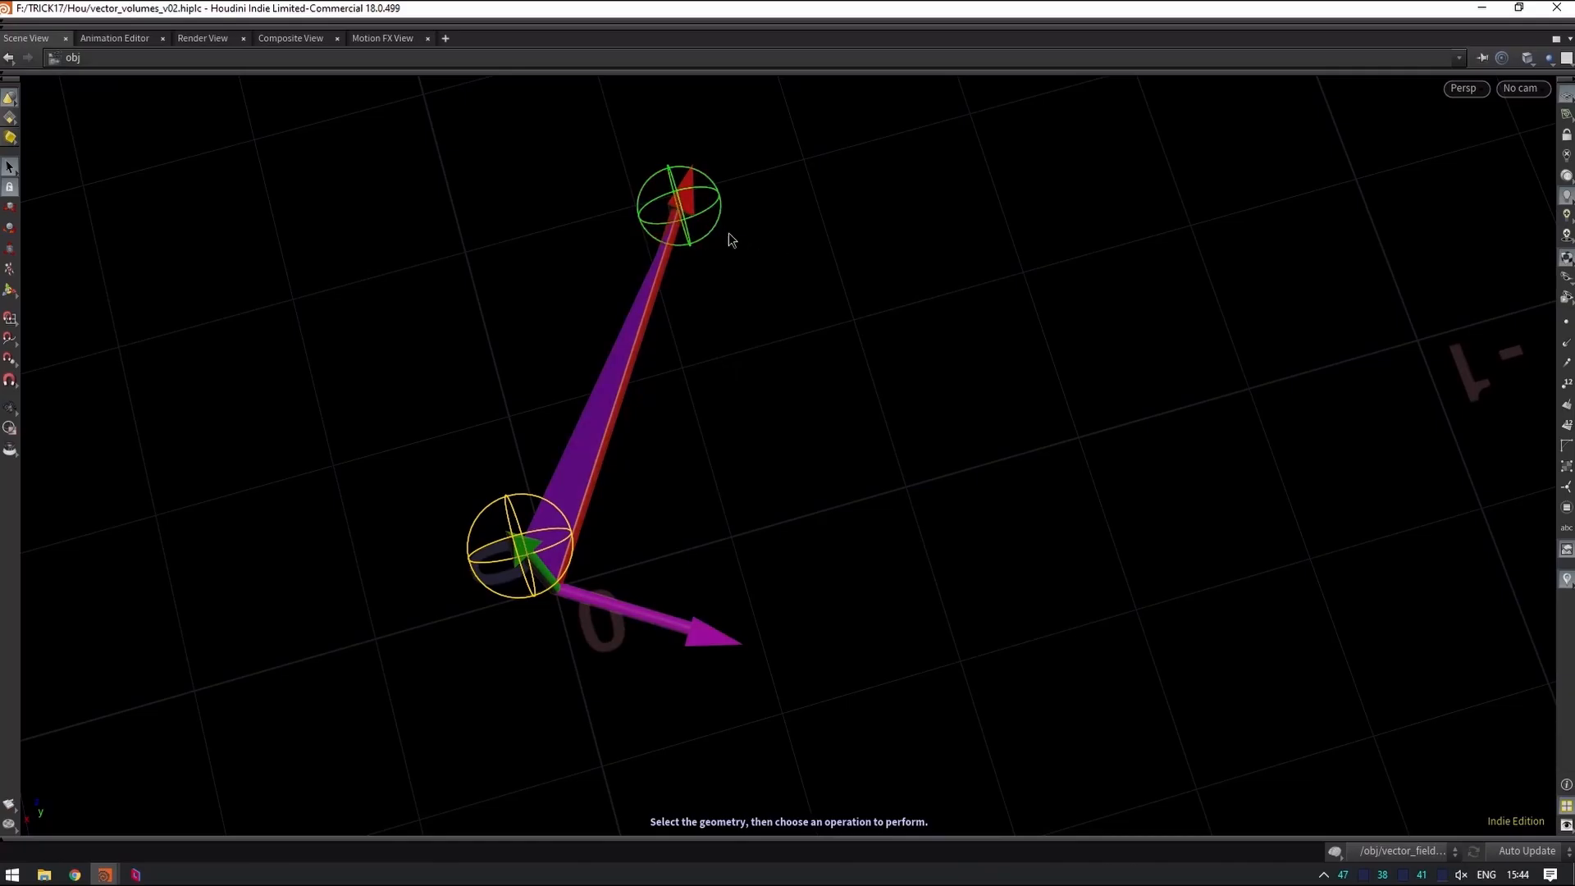
pyautogui.press('t')
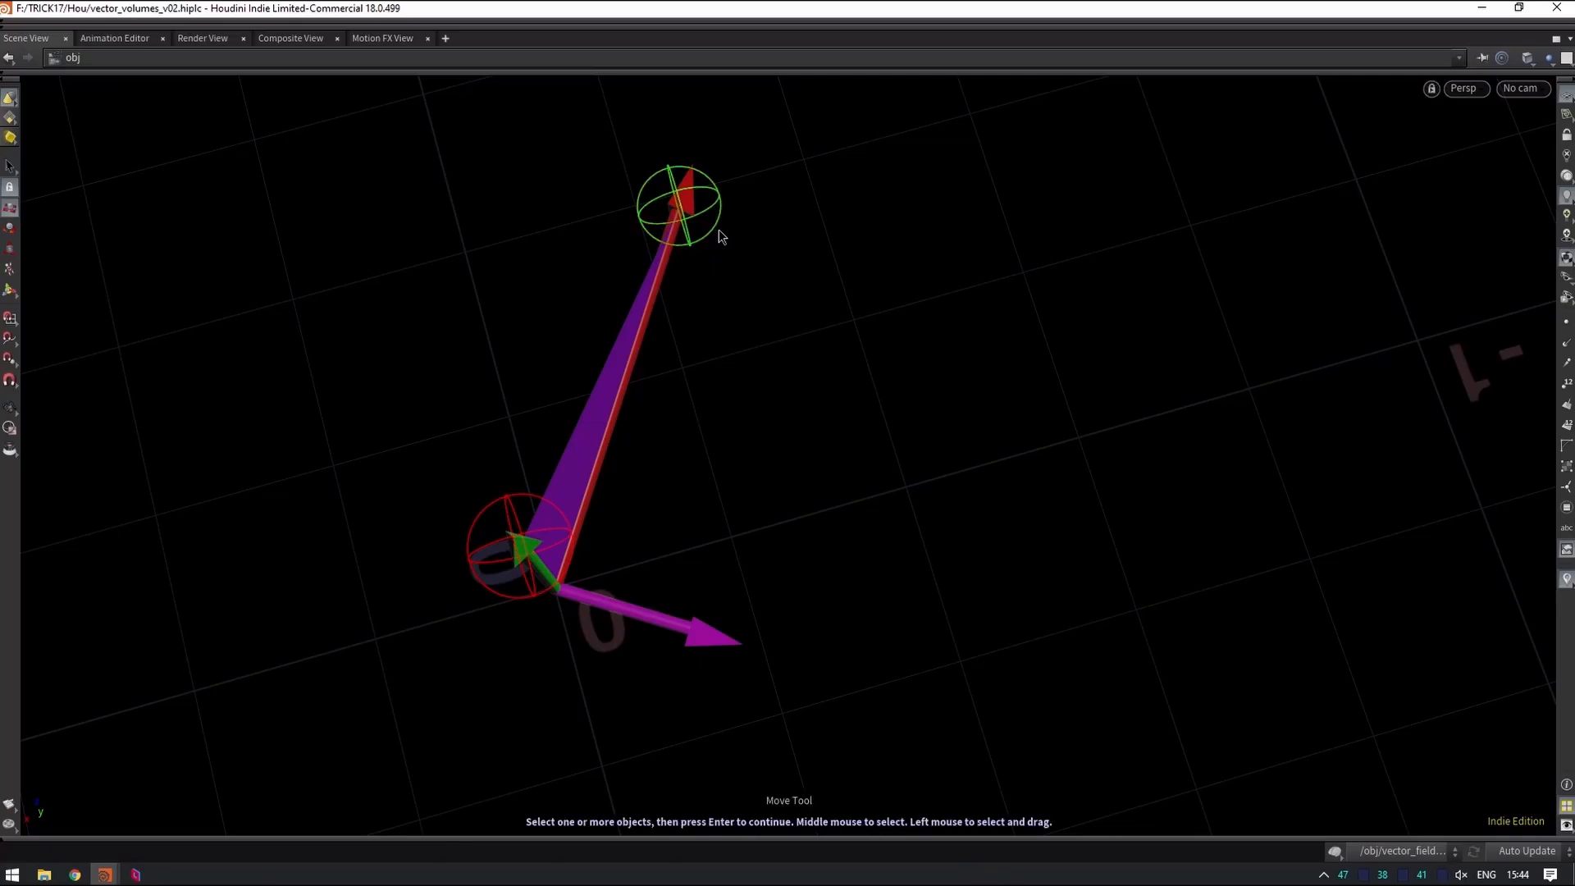
pyautogui.click(681, 210)
pyautogui.moveTo(685, 213); pyautogui.dragTo(821, 318)
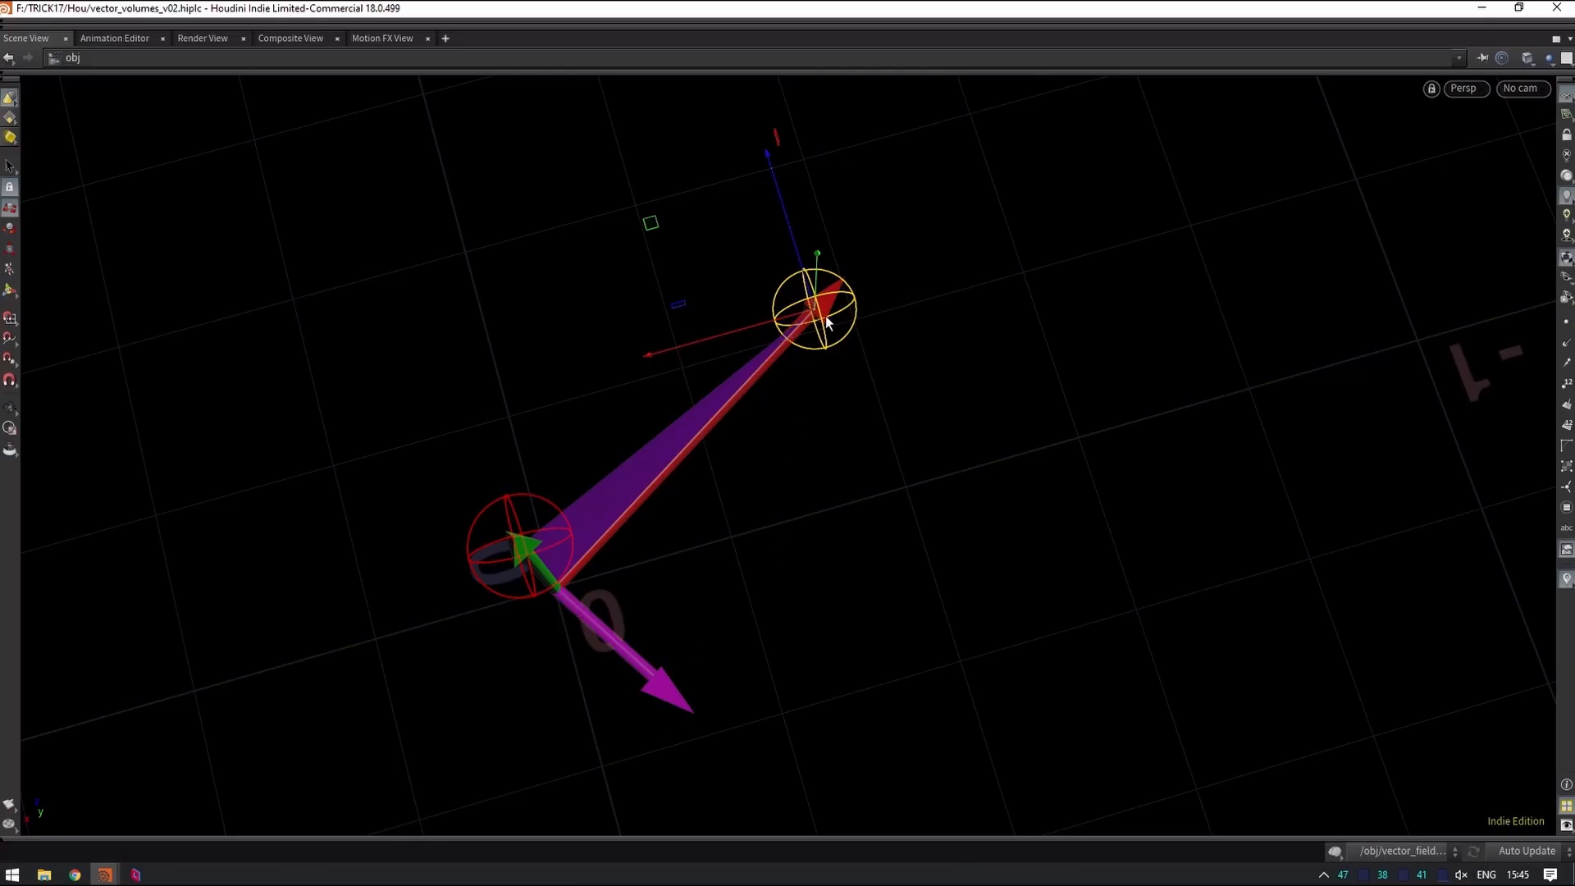
pyautogui.moveTo(883, 487); pyautogui.dragTo(801, 563)
pyautogui.moveTo(816, 333); pyautogui.dragTo(873, 197)
pyautogui.press('Escape')
pyautogui.moveTo(1003, 407); pyautogui.dragTo(1114, 296, button='middle')
pyautogui.press('Return')
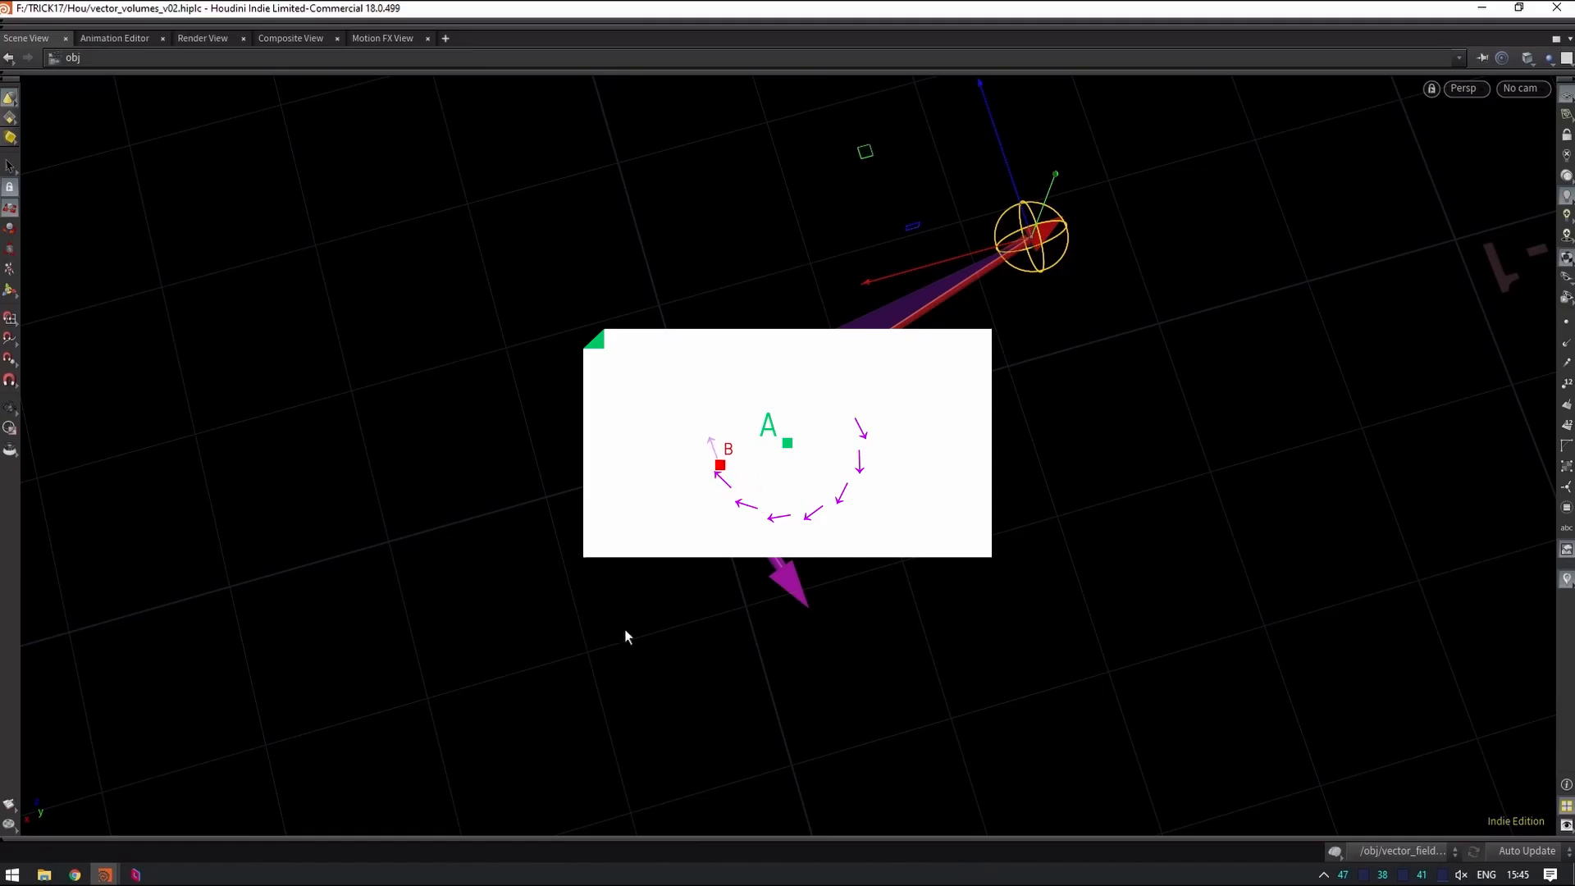
# Swing the red vector further around the green vector by its tip control, and inspect how the purple vector turns with it.
pyautogui.moveTo(566, 460); pyautogui.dragTo(701, 479)
pyautogui.moveTo(938, 281); pyautogui.dragTo(1008, 464)
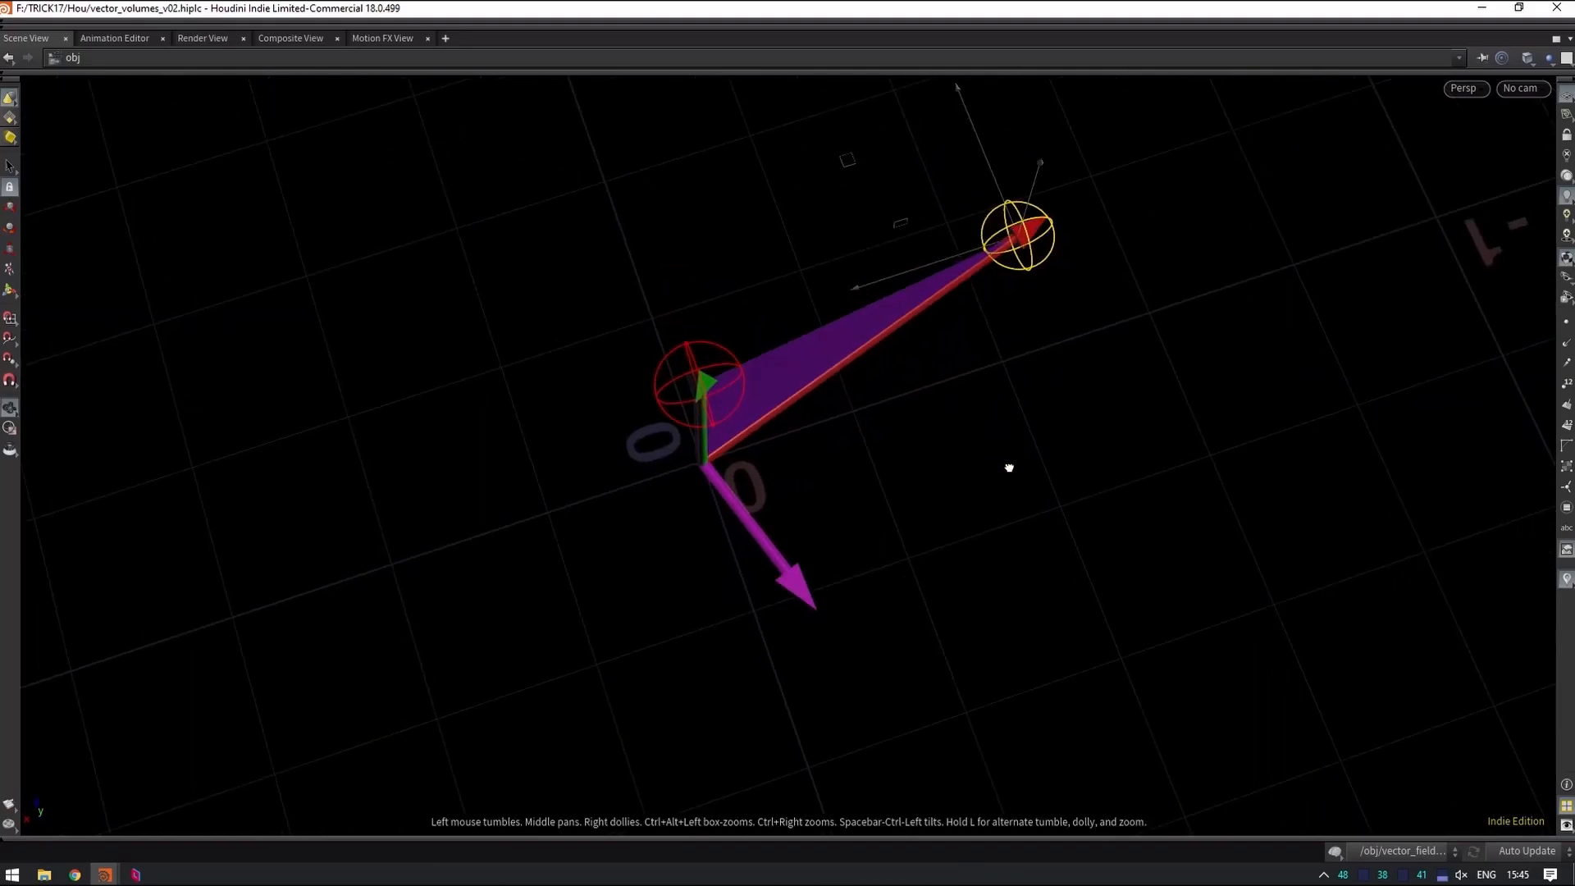
pyautogui.moveTo(845, 159); pyautogui.dragTo(940, 343)
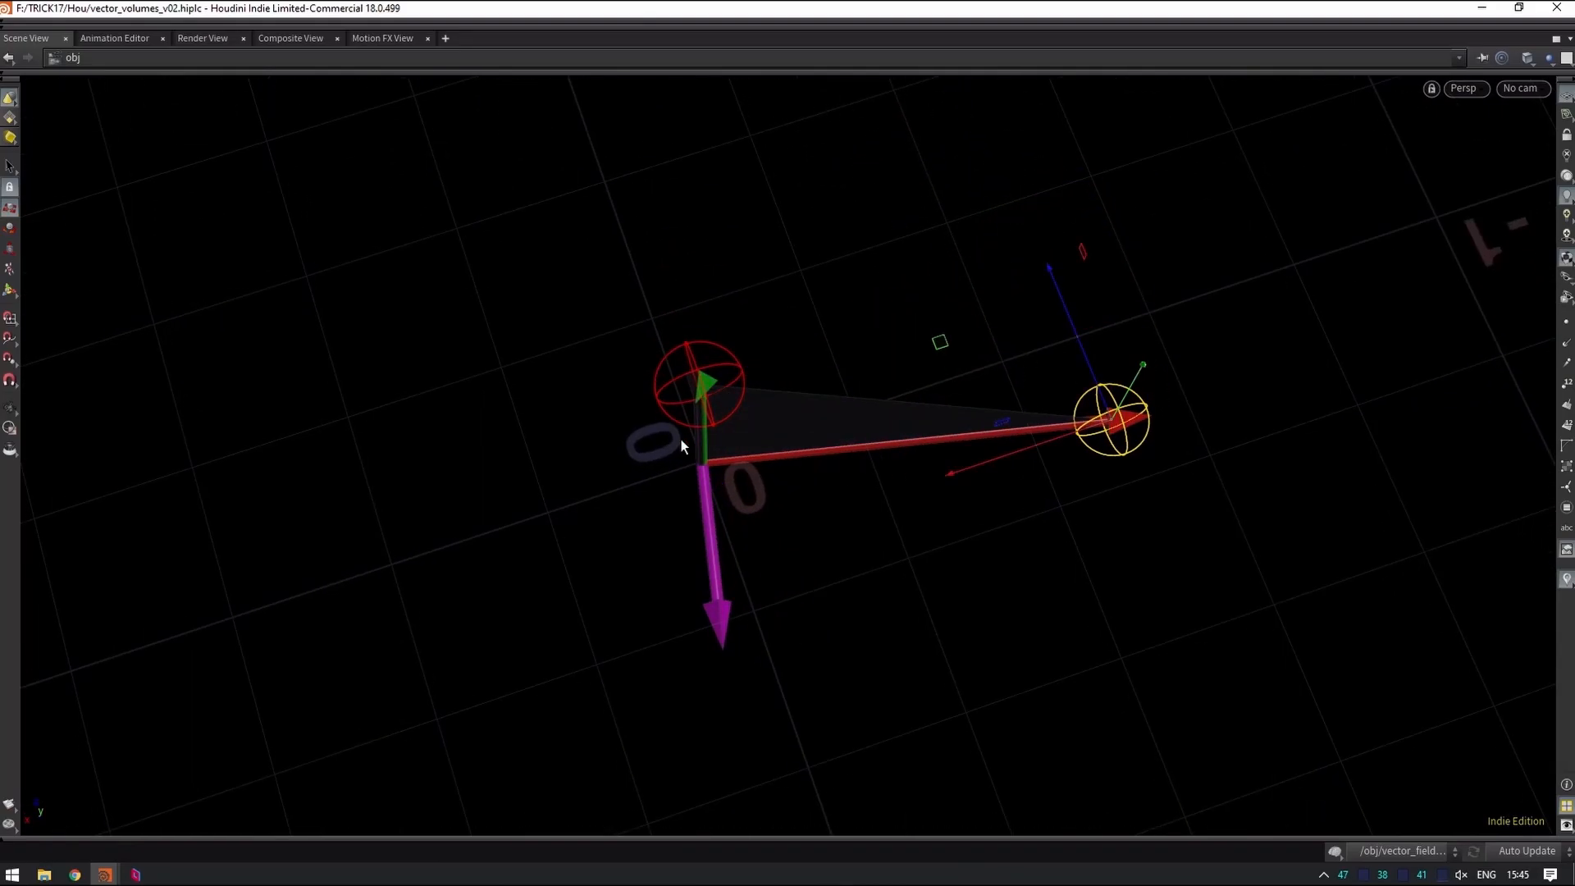
pyautogui.moveTo(942, 341); pyautogui.dragTo(690, 480)
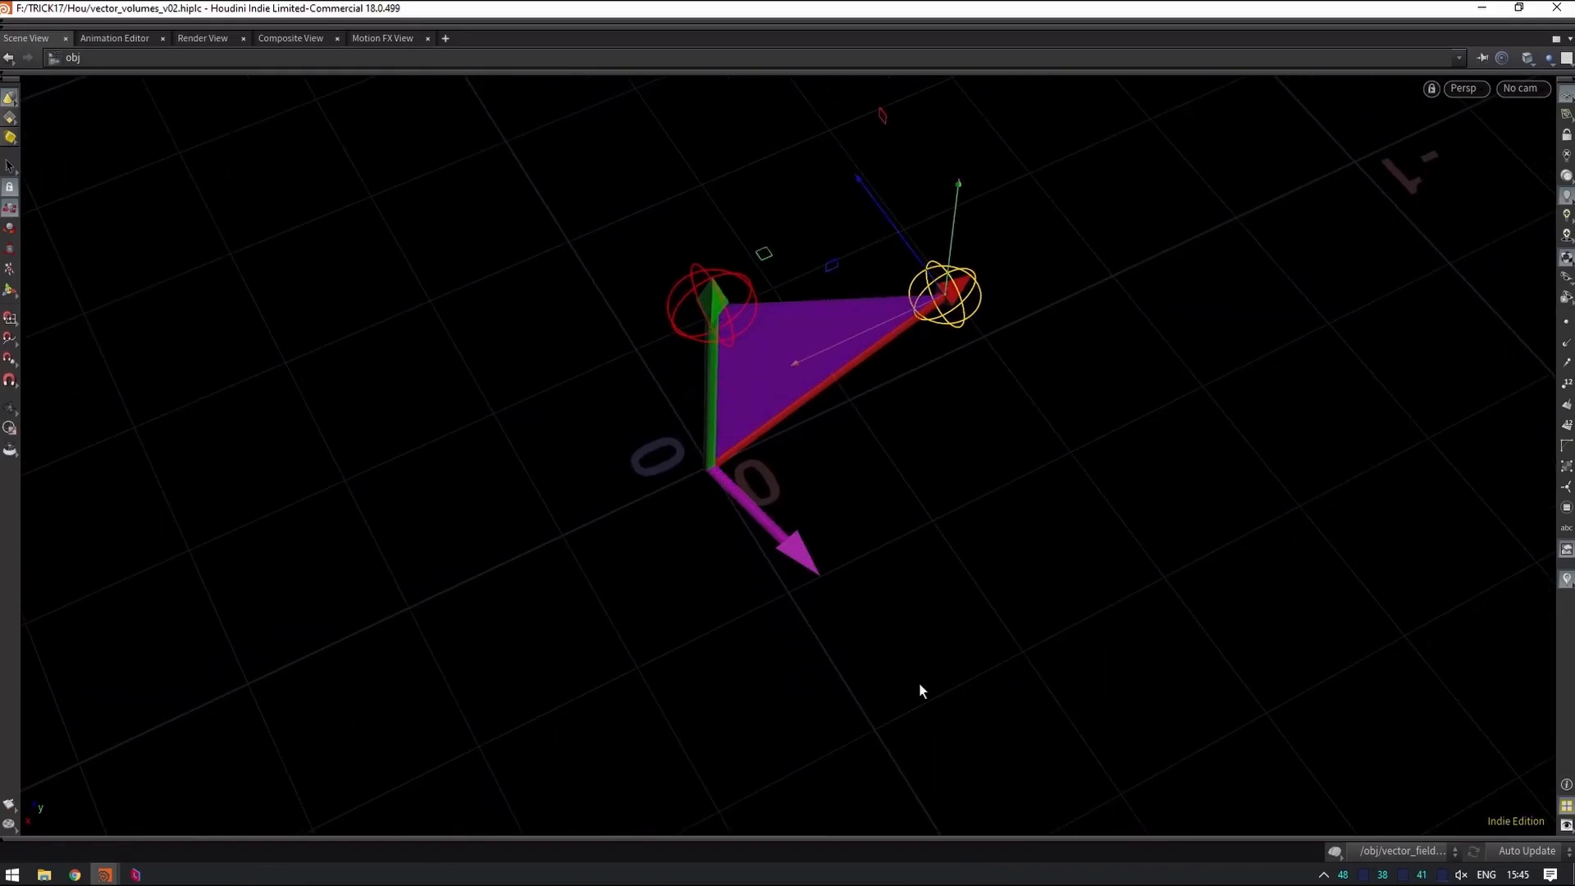
pyautogui.keyDown('alt'); pyautogui.moveTo(996, 670); pyautogui.dragTo(882, 410); pyautogui.keyUp('alt')
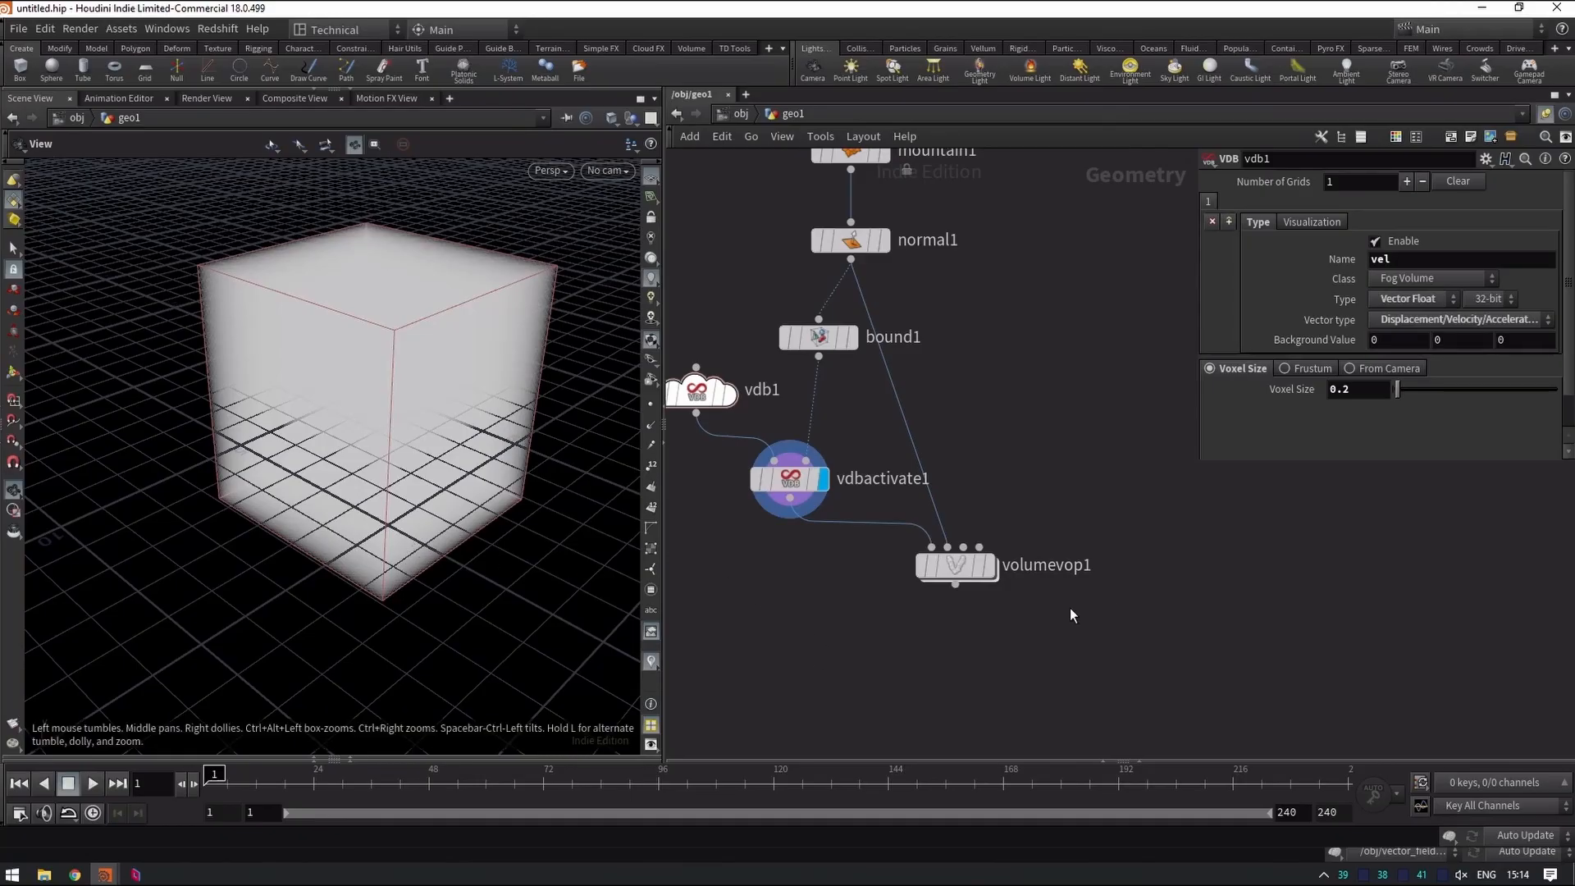
# Display the Volume VOP node and open its inner network, enlarging the network view.
pyautogui.click(982, 560)
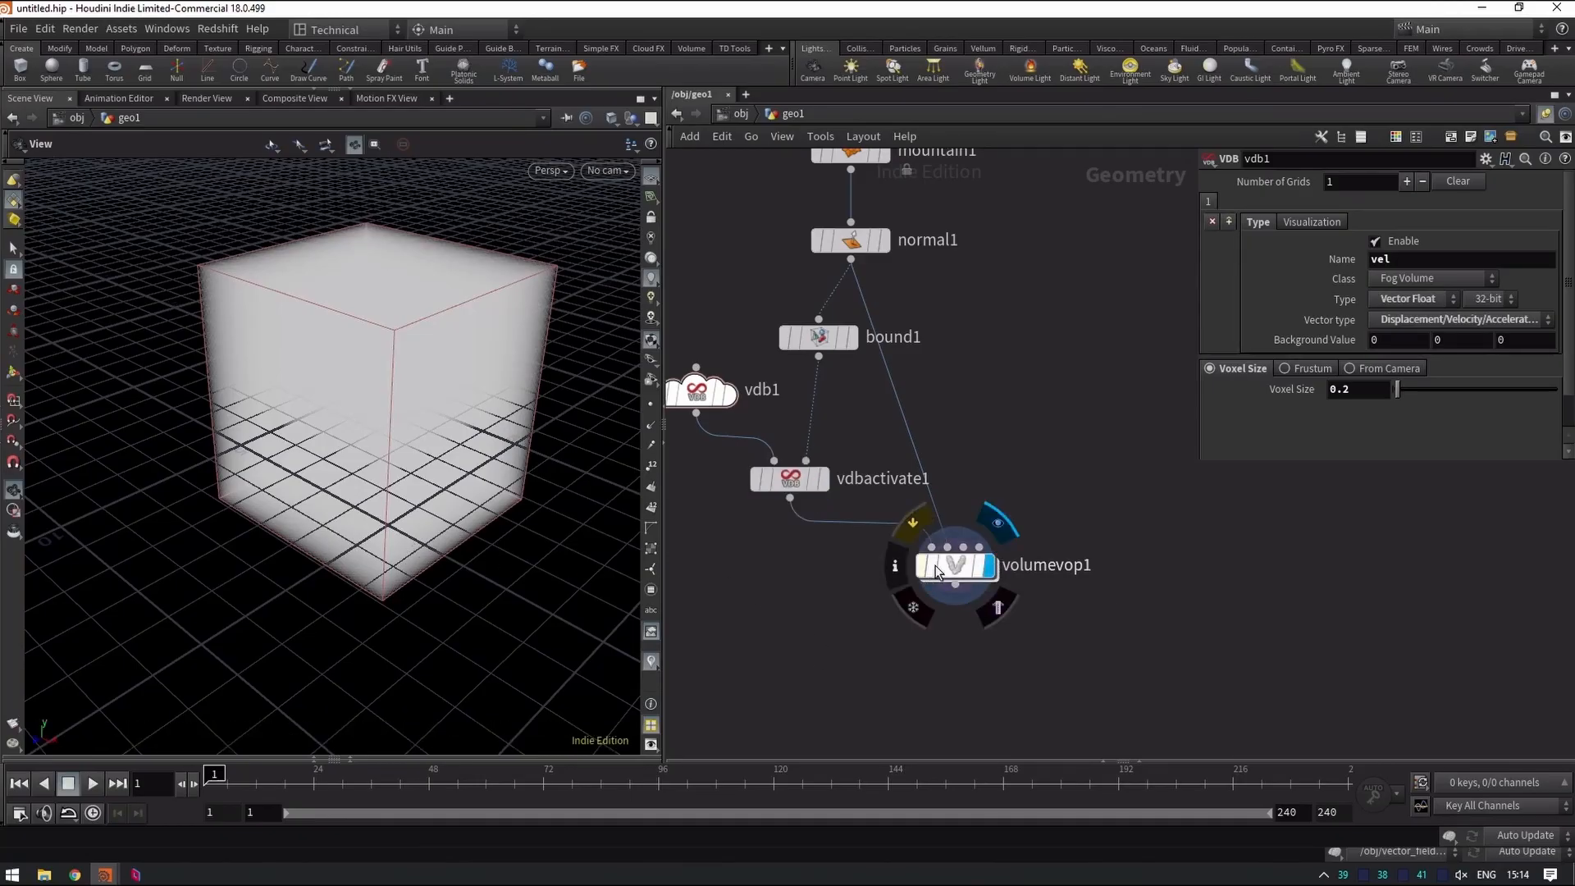
pyautogui.doubleClick(922, 561)
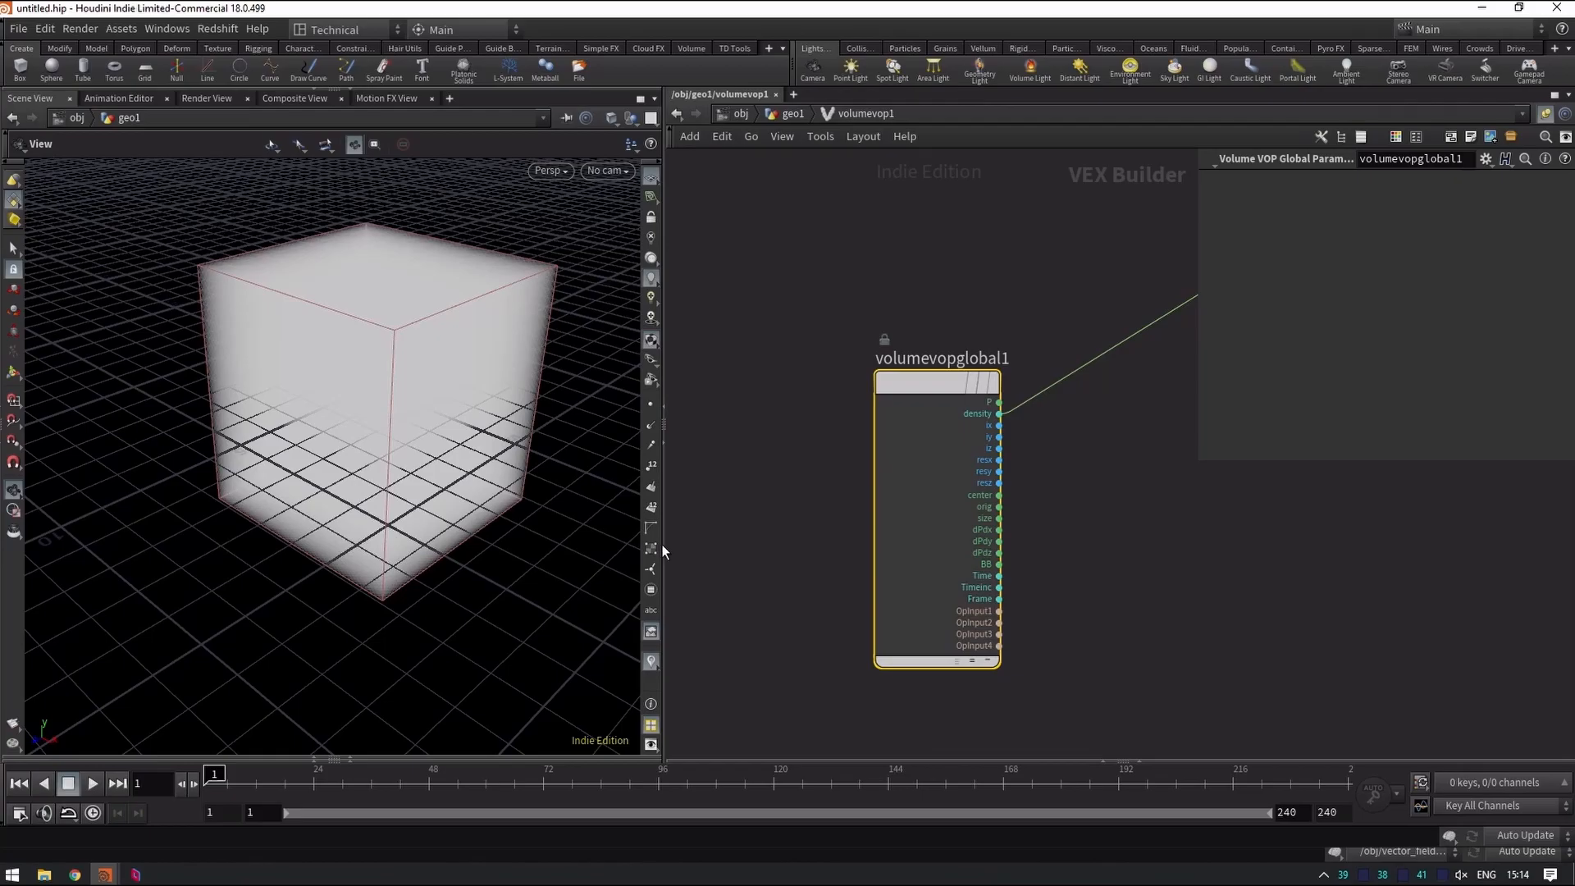
pyautogui.moveTo(662, 545); pyautogui.dragTo(542, 544)
pyautogui.press('h')
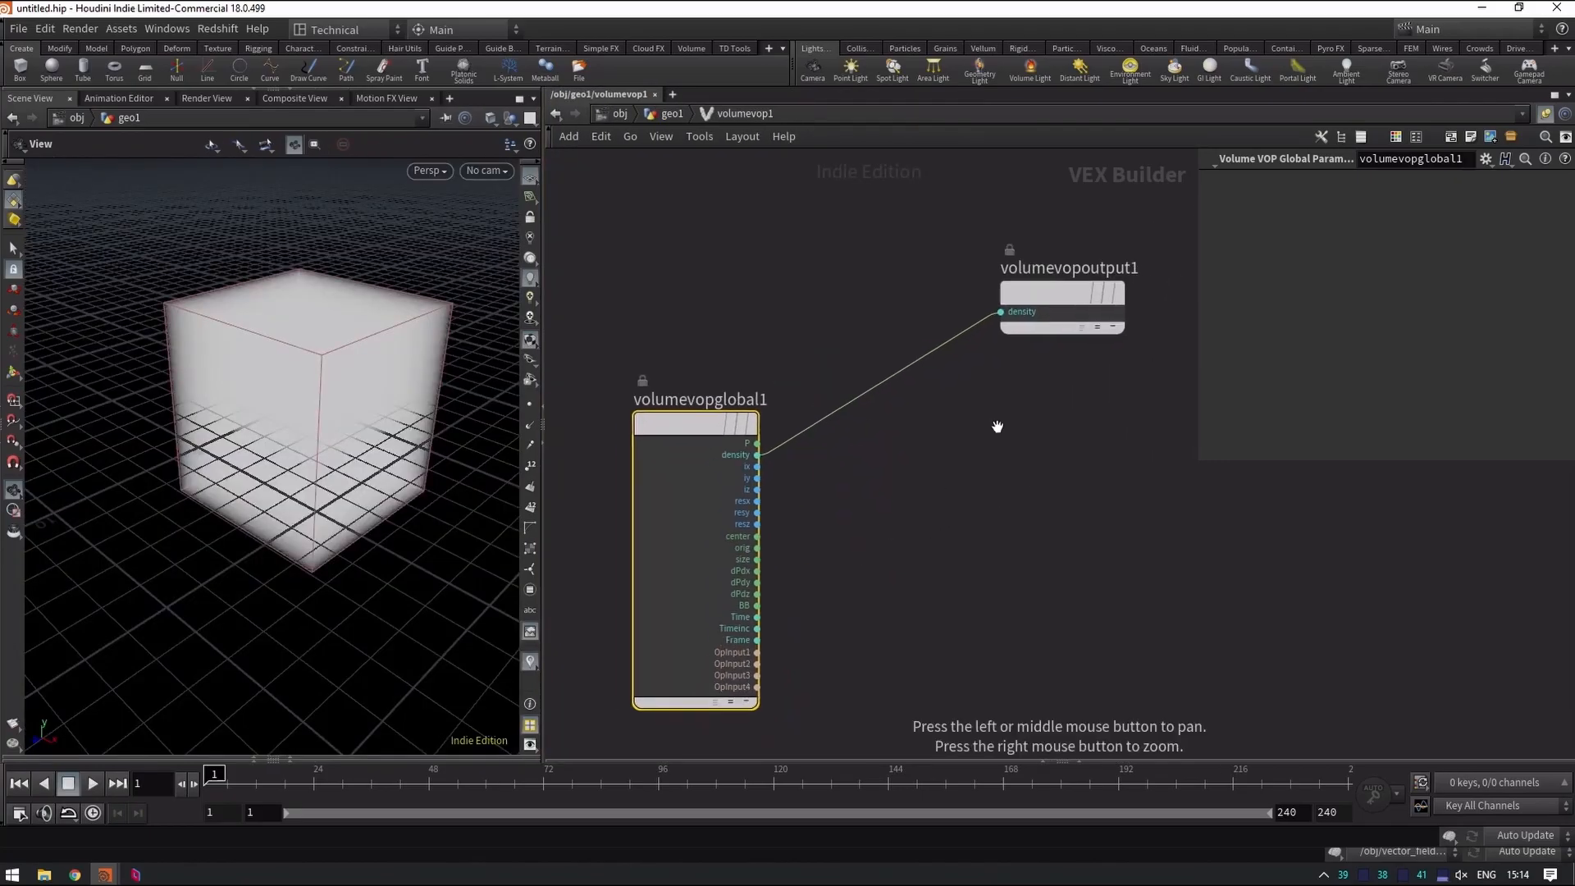
# Delete the Volume VOP's default density output node.
pyautogui.press('l')
pyautogui.click(1037, 431)
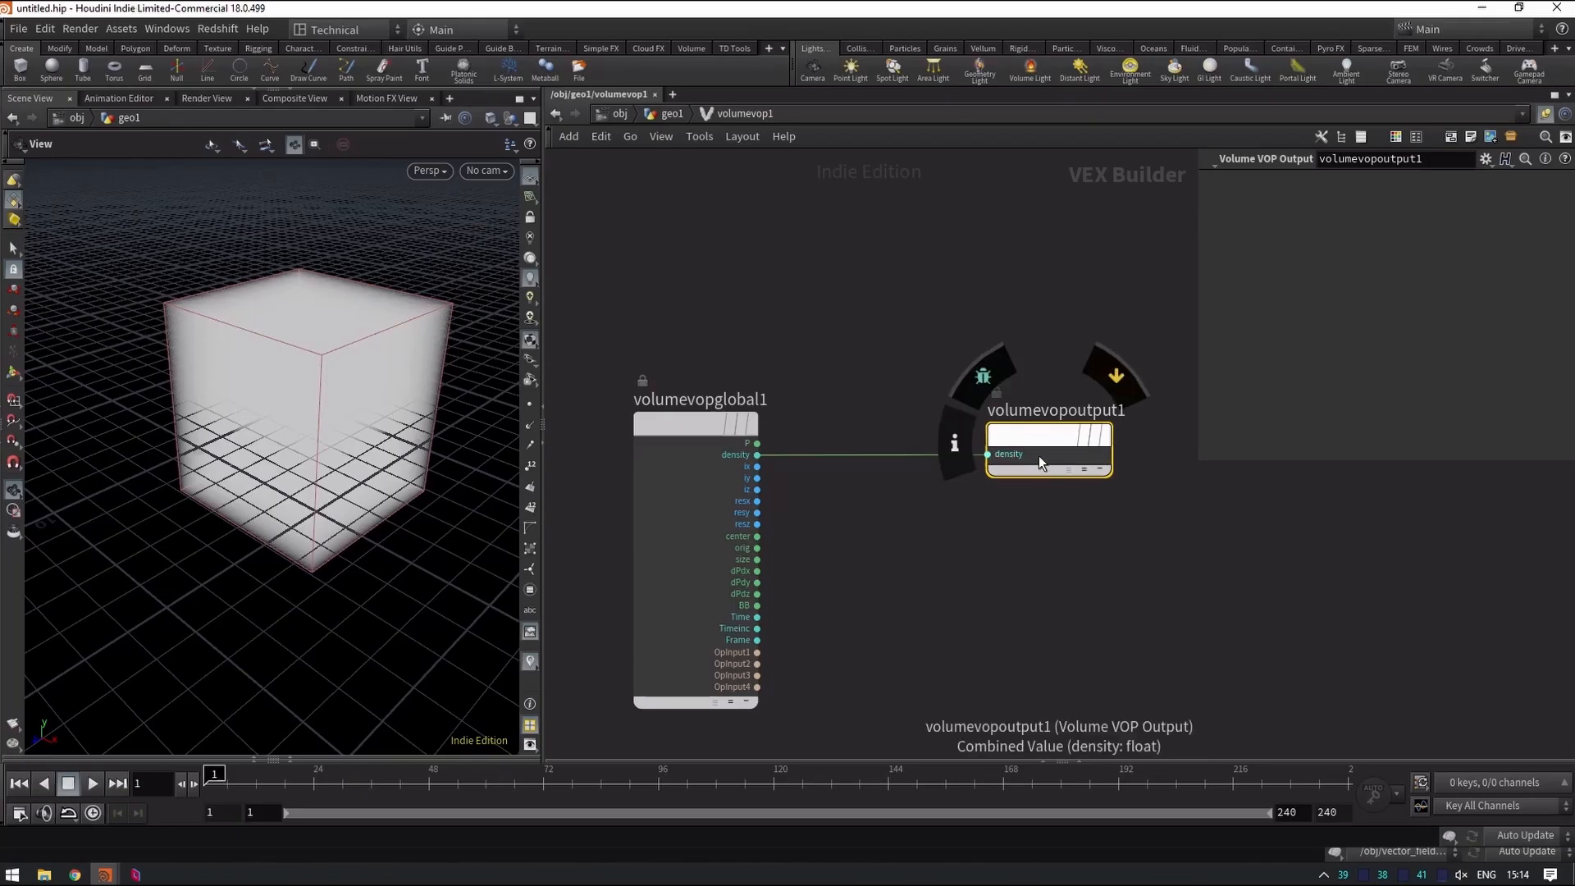
pyautogui.press('Delete')
pyautogui.press('l')
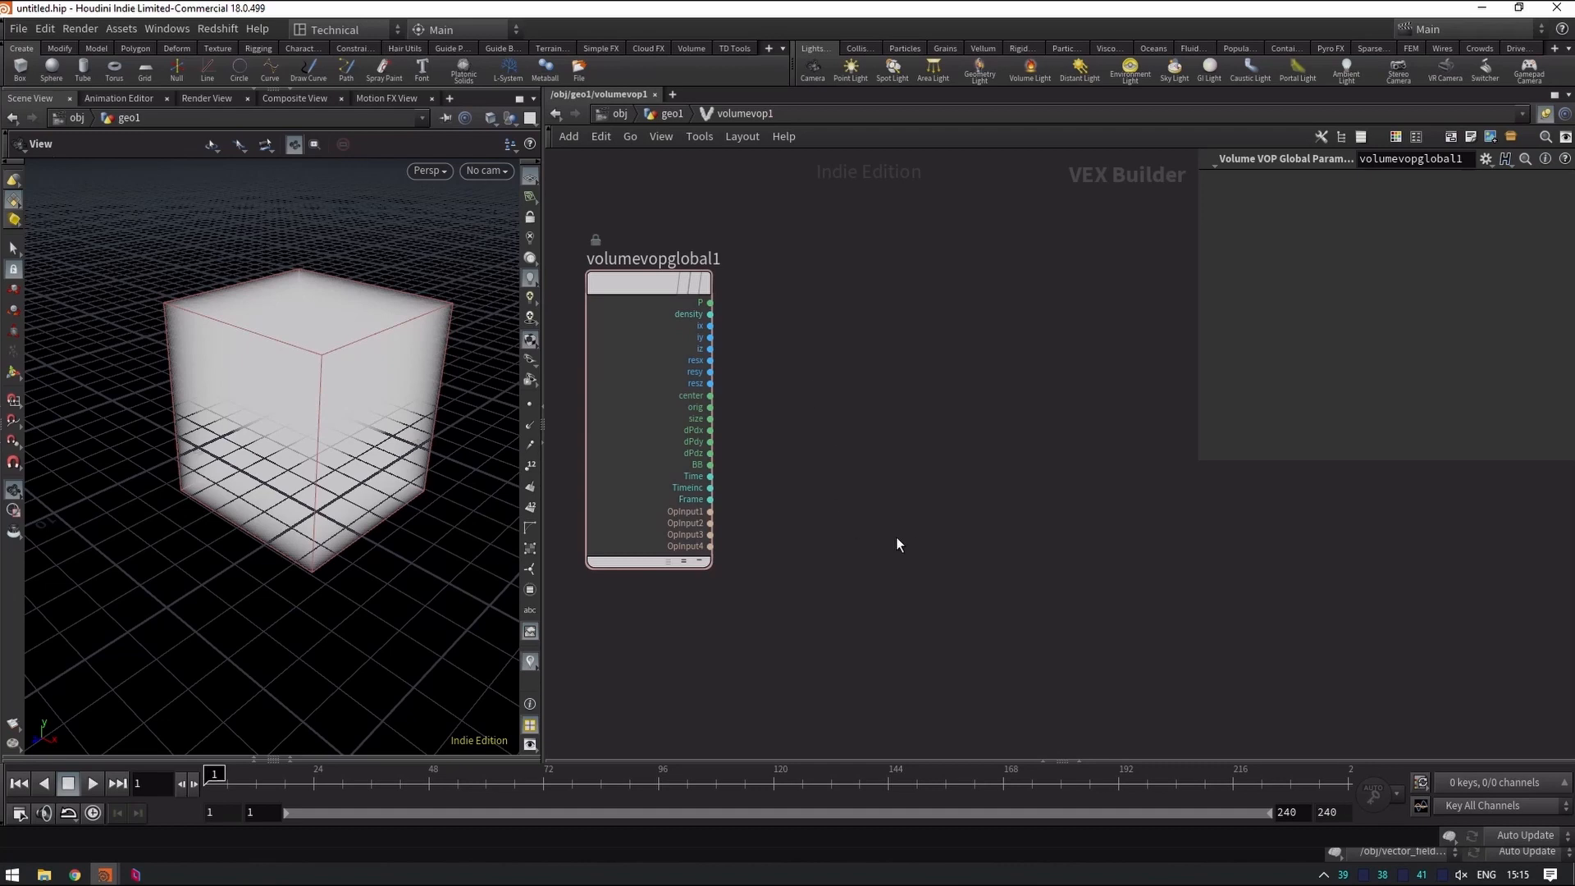
# Add a Point Cloud Open node and wire OpInput2 of the global parameters node into its file input.
pyautogui.press('Tab')
pyautogui.write('pcopen')
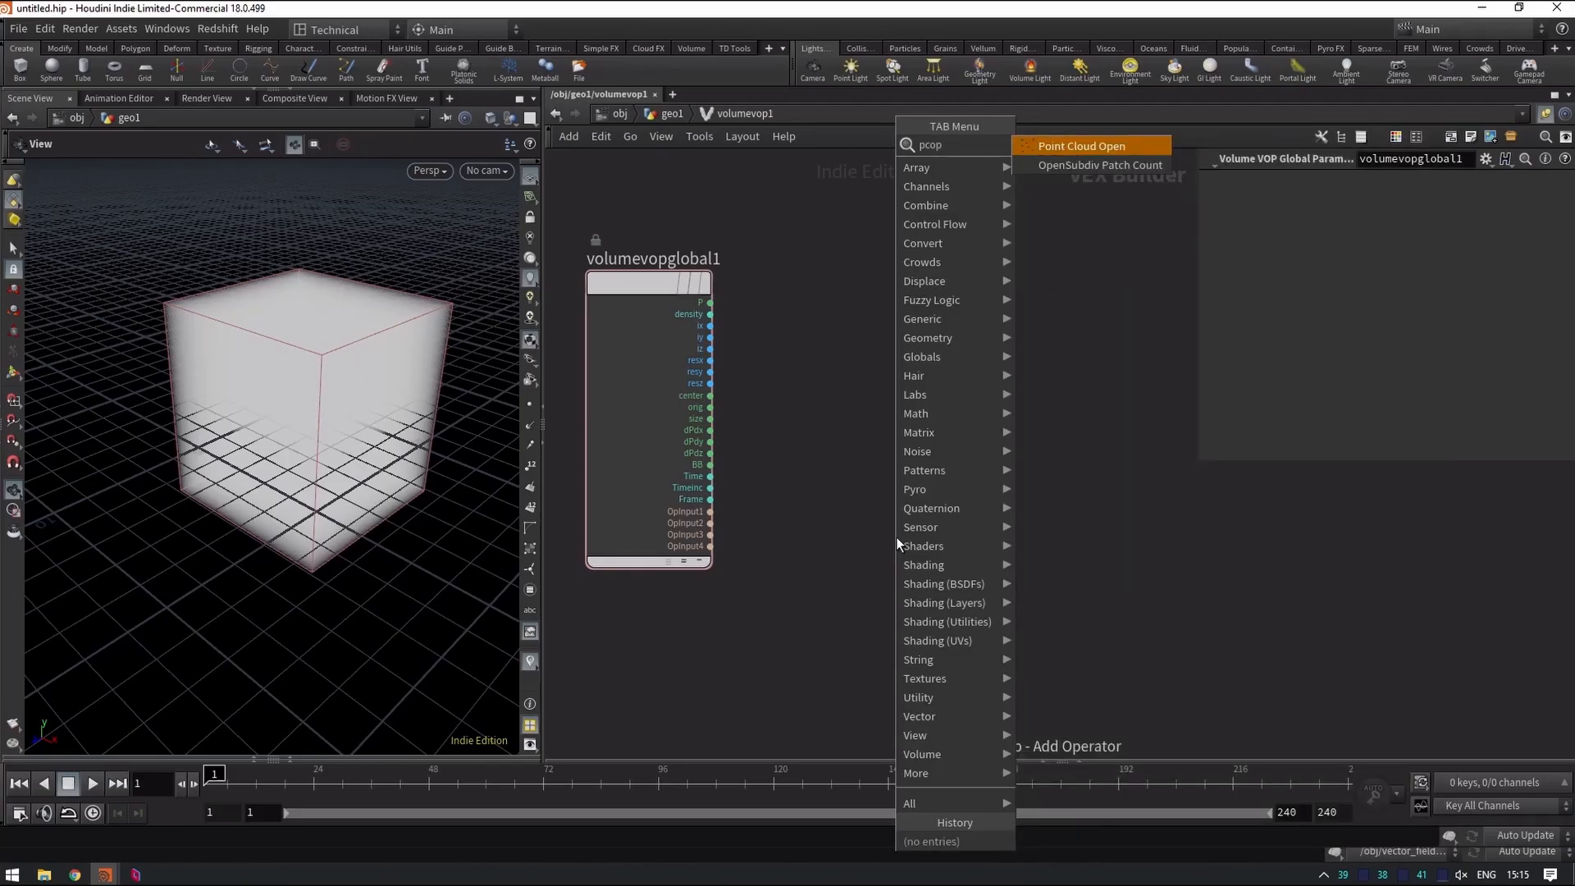
pyautogui.press('Return')
pyautogui.click(877, 510)
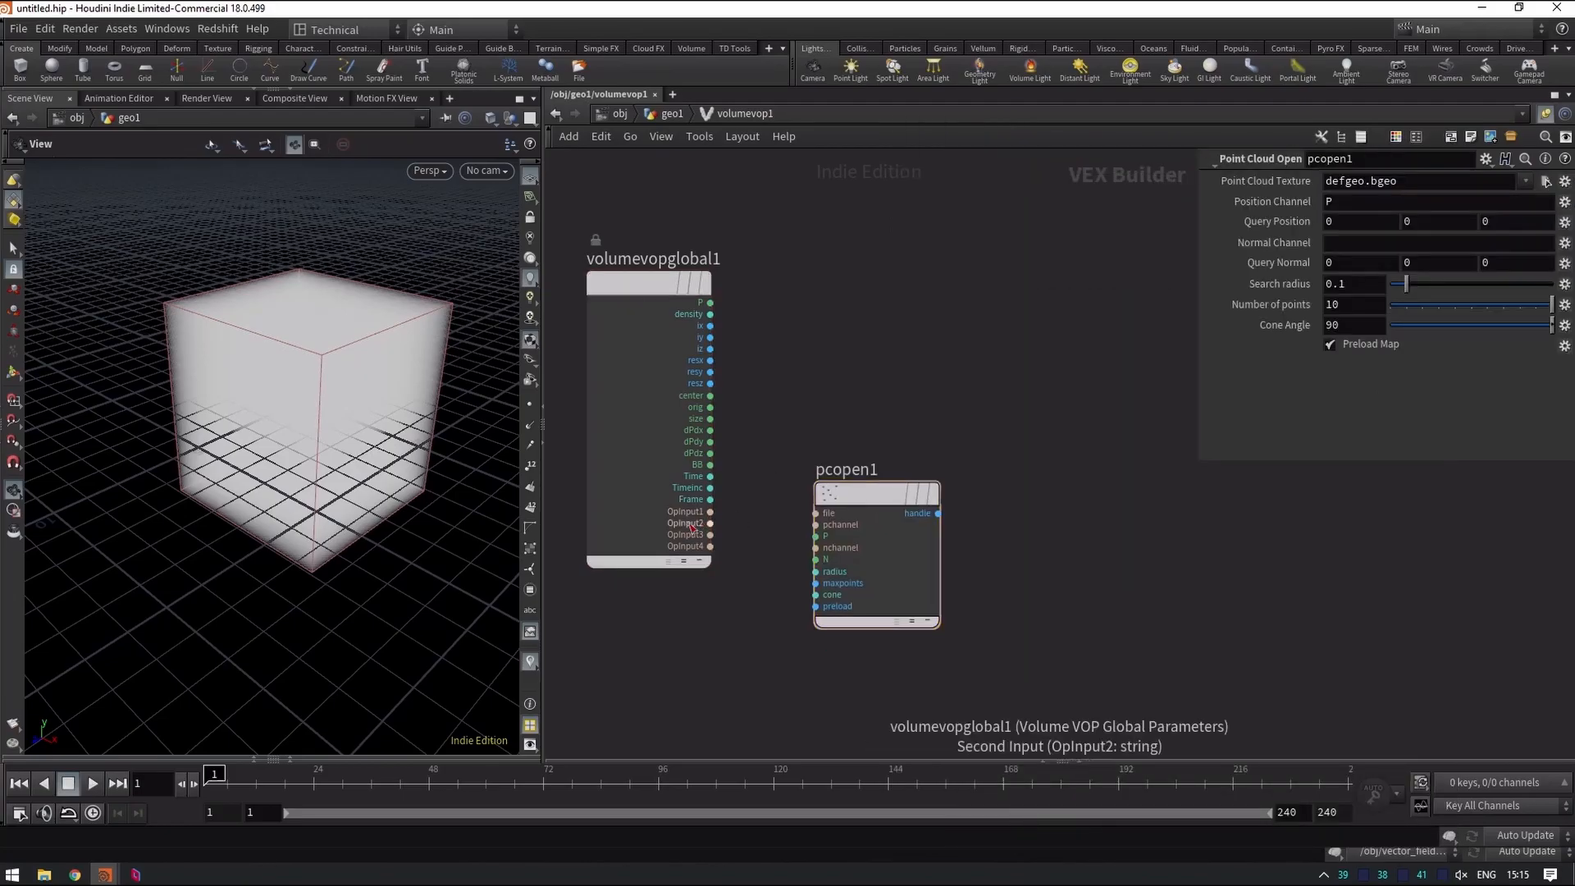
pyautogui.click(711, 523)
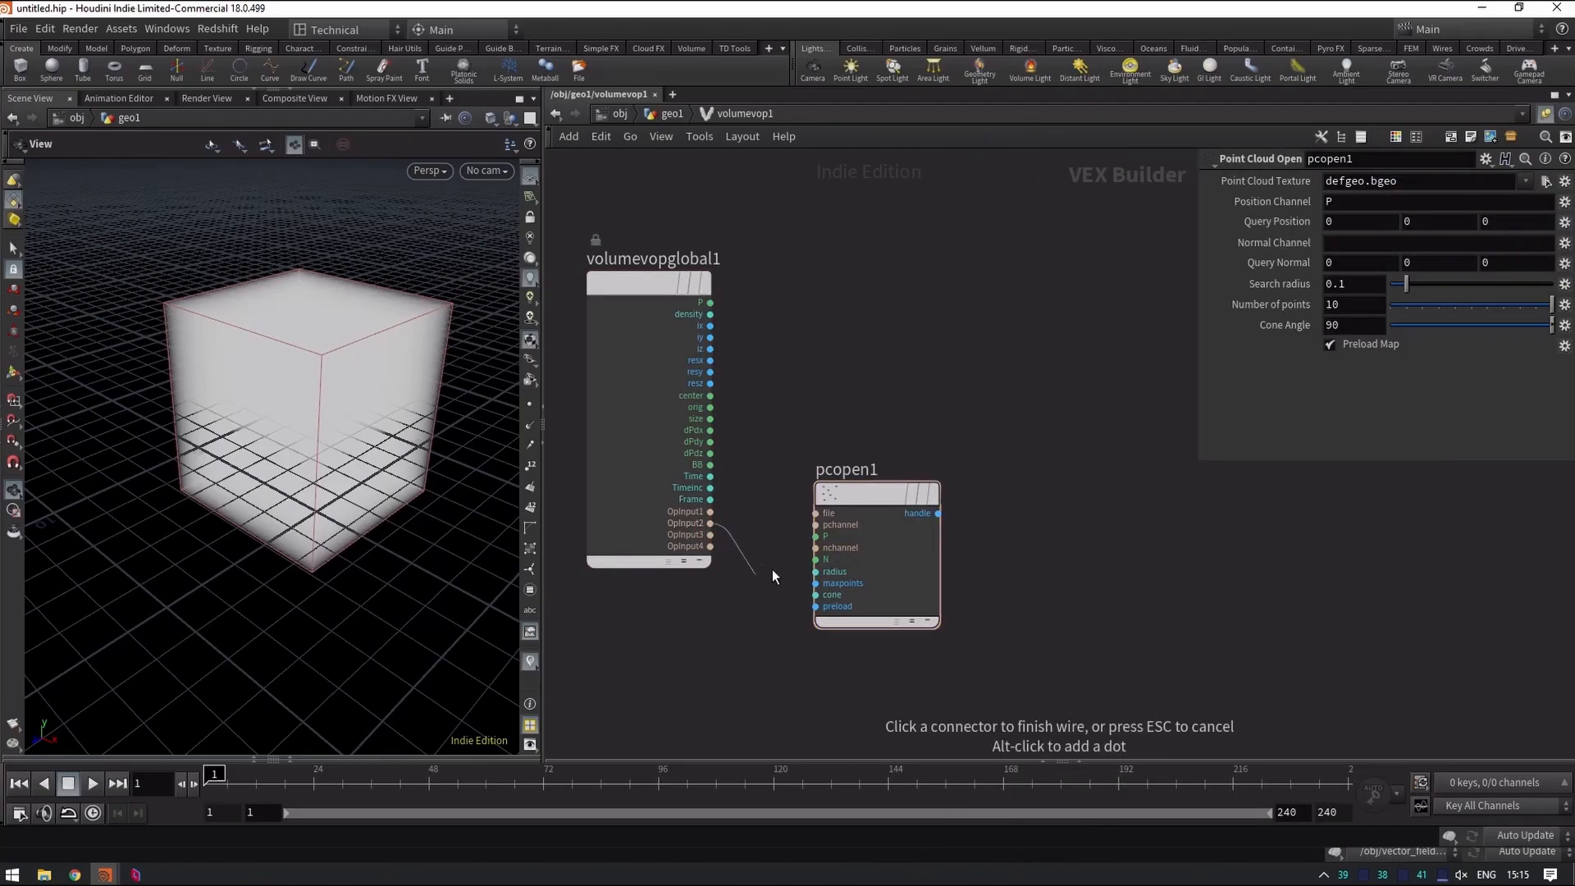
pyautogui.click(820, 514)
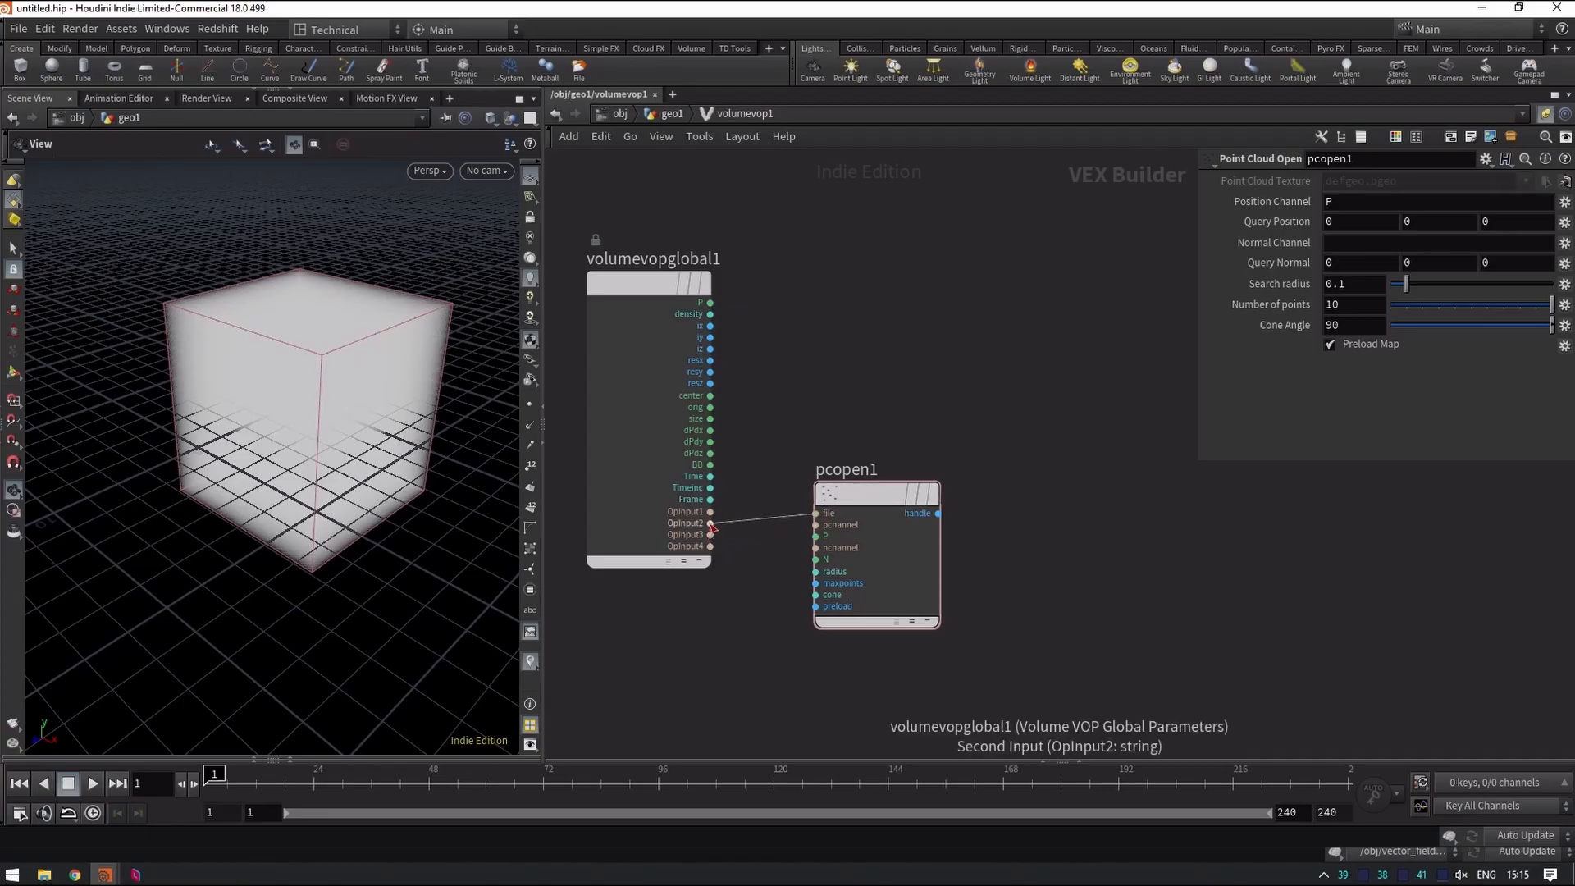
pyautogui.moveTo(851, 495); pyautogui.dragTo(830, 453)
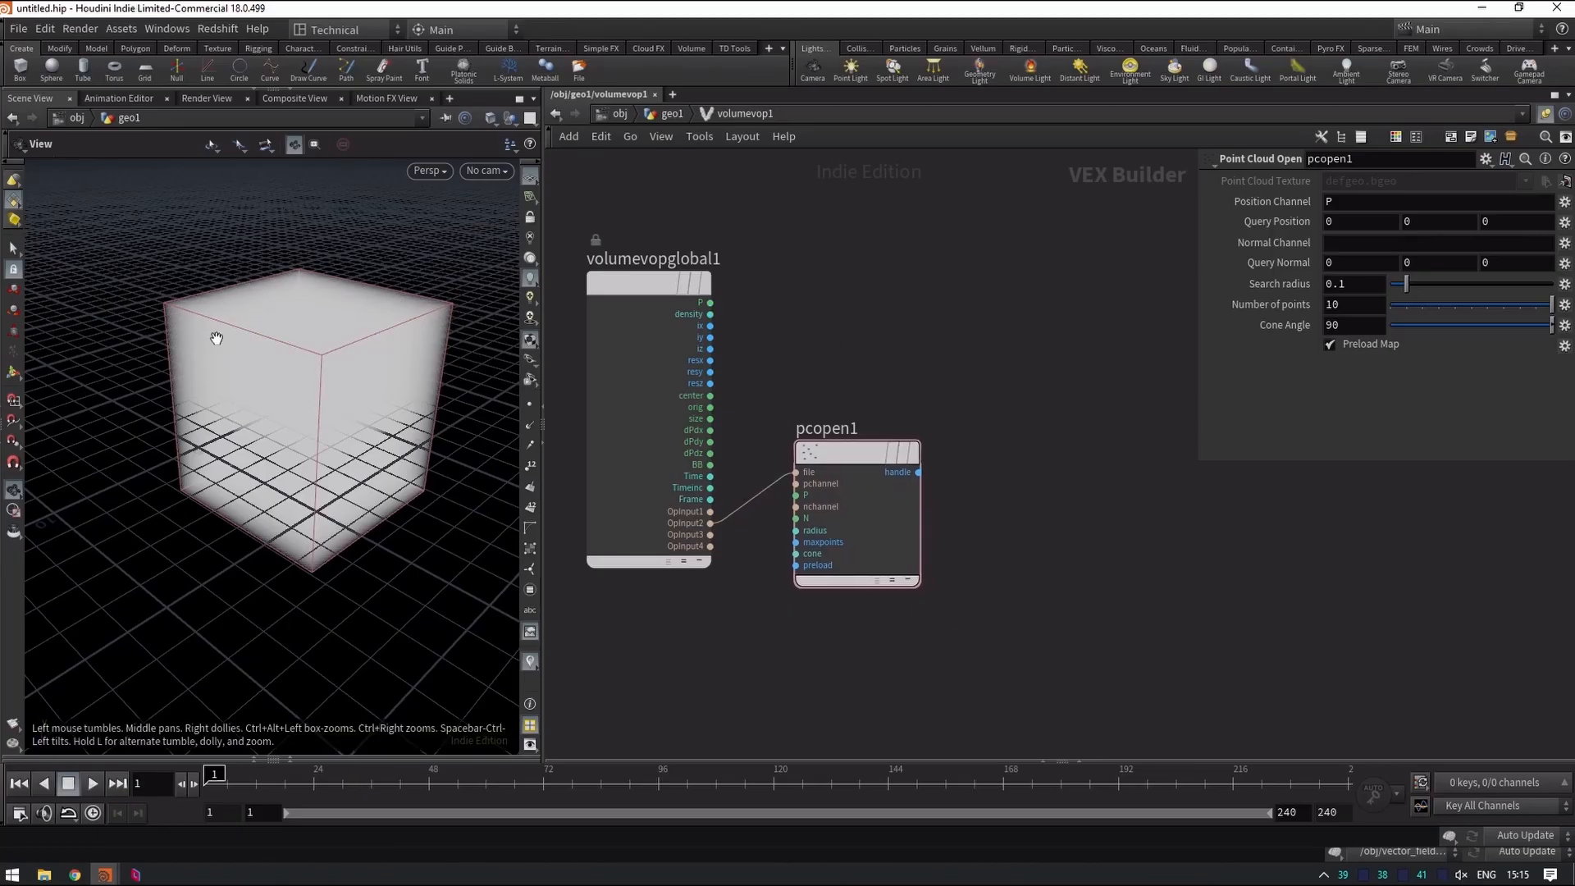
pyautogui.moveTo(835, 451); pyautogui.dragTo(856, 497)
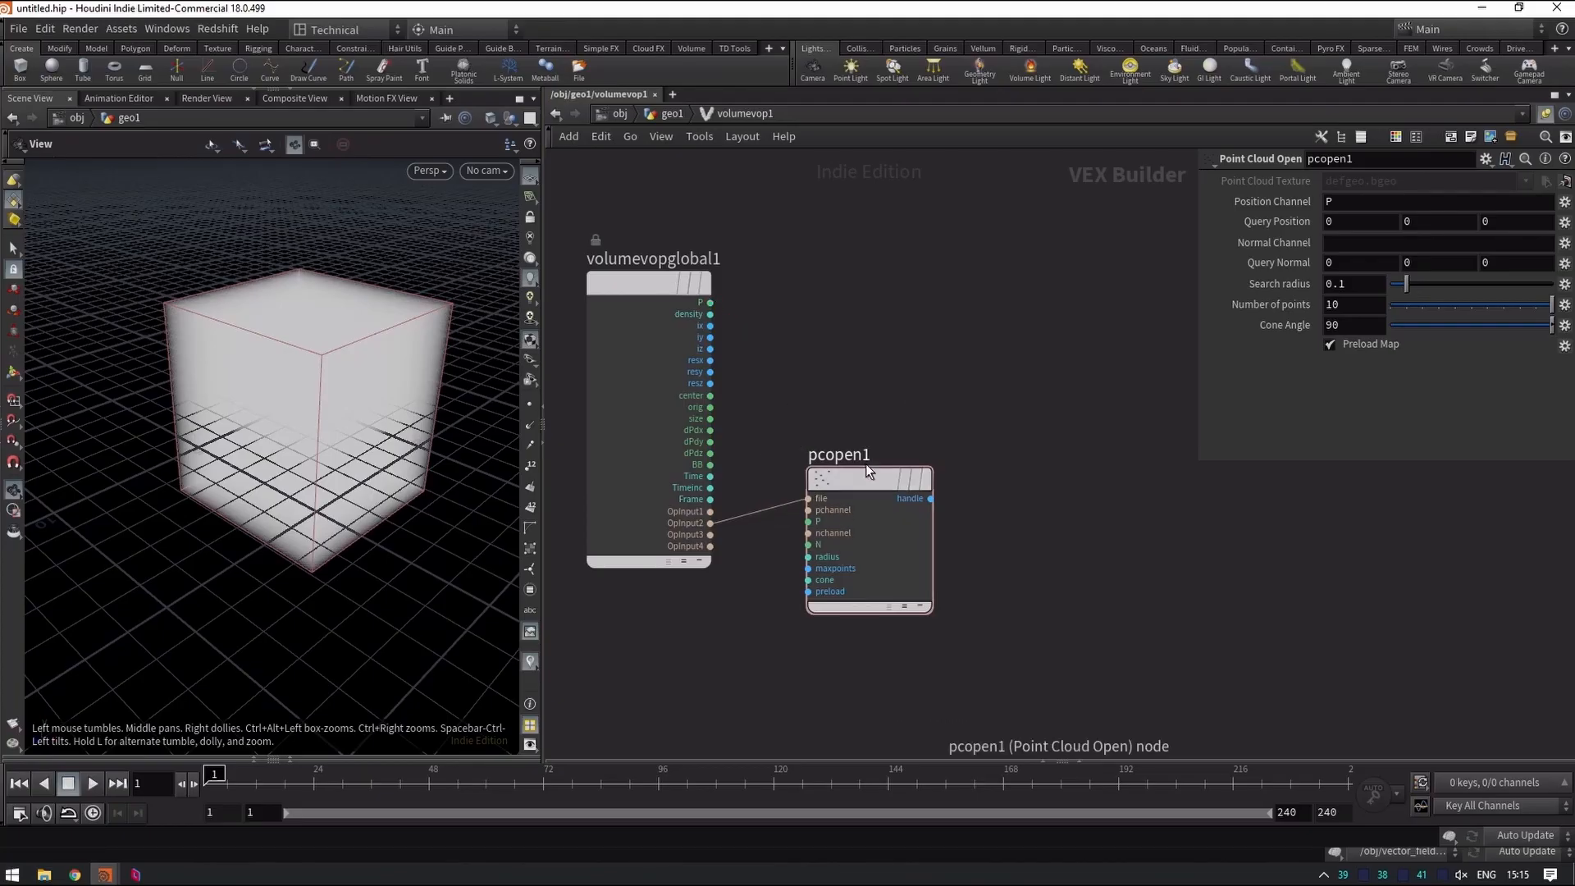
# Wire the global P output into the P input of the Point Cloud Open node.
pyautogui.click(711, 303)
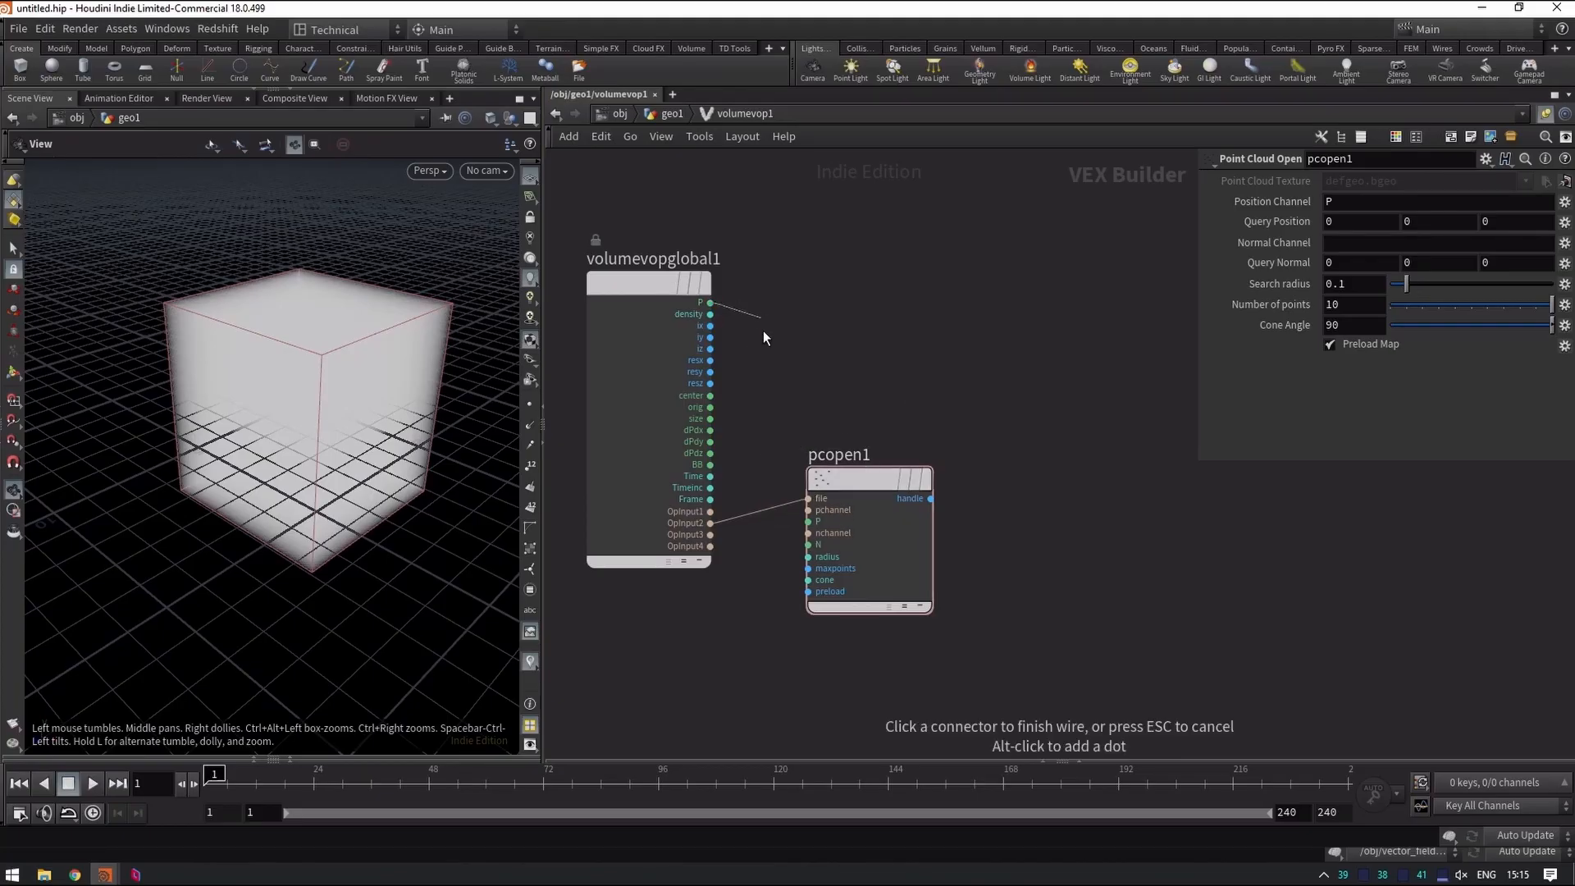
pyautogui.click(811, 523)
pyautogui.moveTo(860, 479)
pyautogui.mouseDown()
pyautogui.moveTo(828, 501)
pyautogui.moveTo(846, 497)
pyautogui.mouseUp()
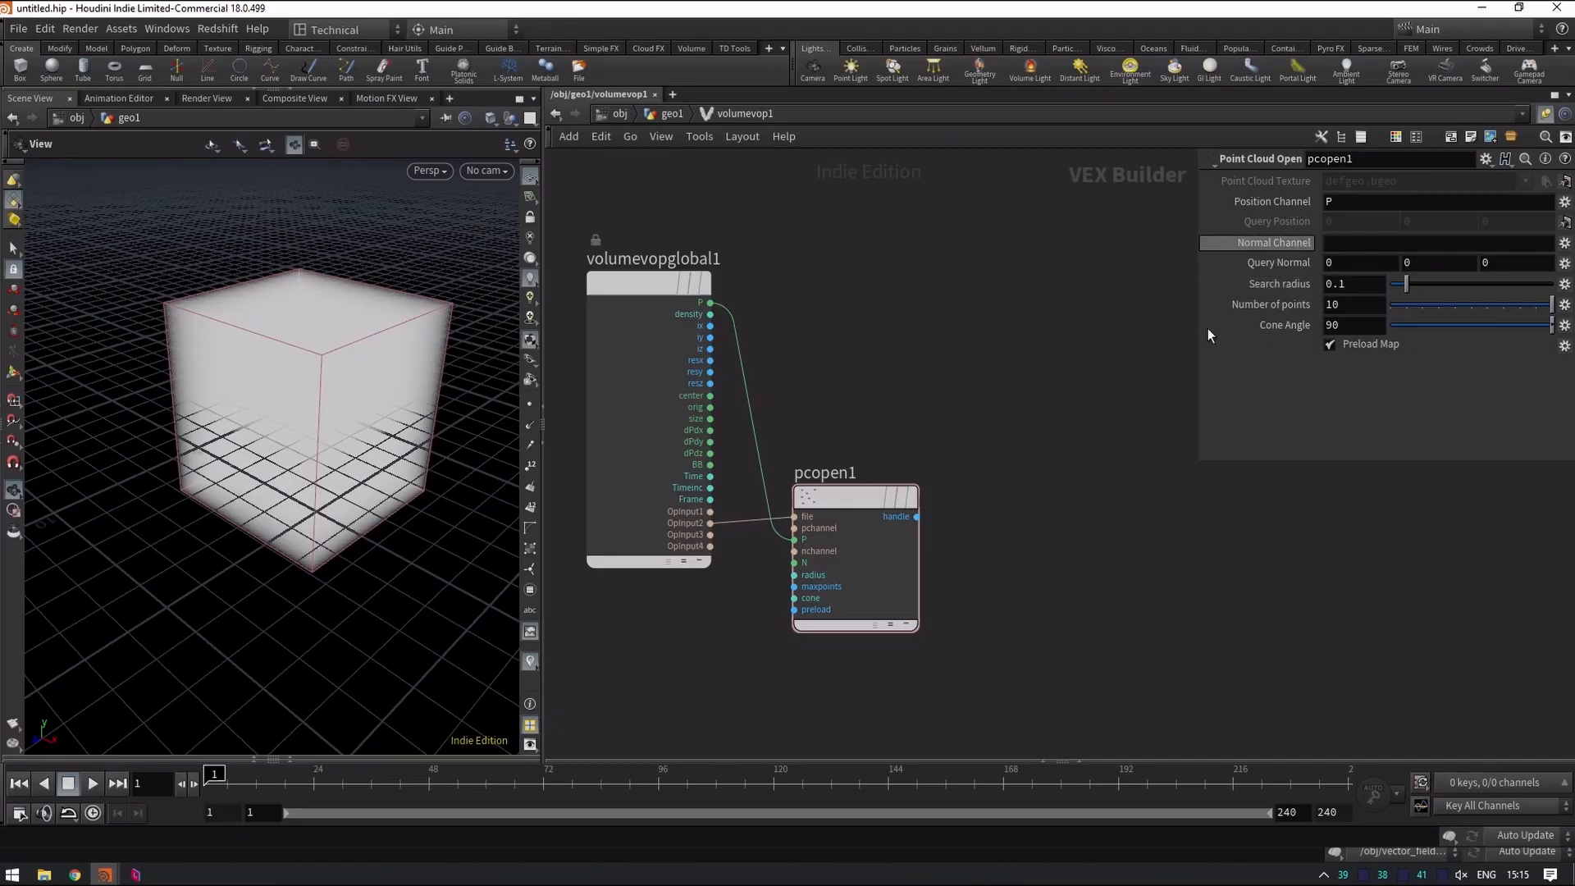
# Set the Point Cloud Open node's search radius to 1.
pyautogui.moveTo(1069, 358); pyautogui.dragTo(1072, 329, button='middle')
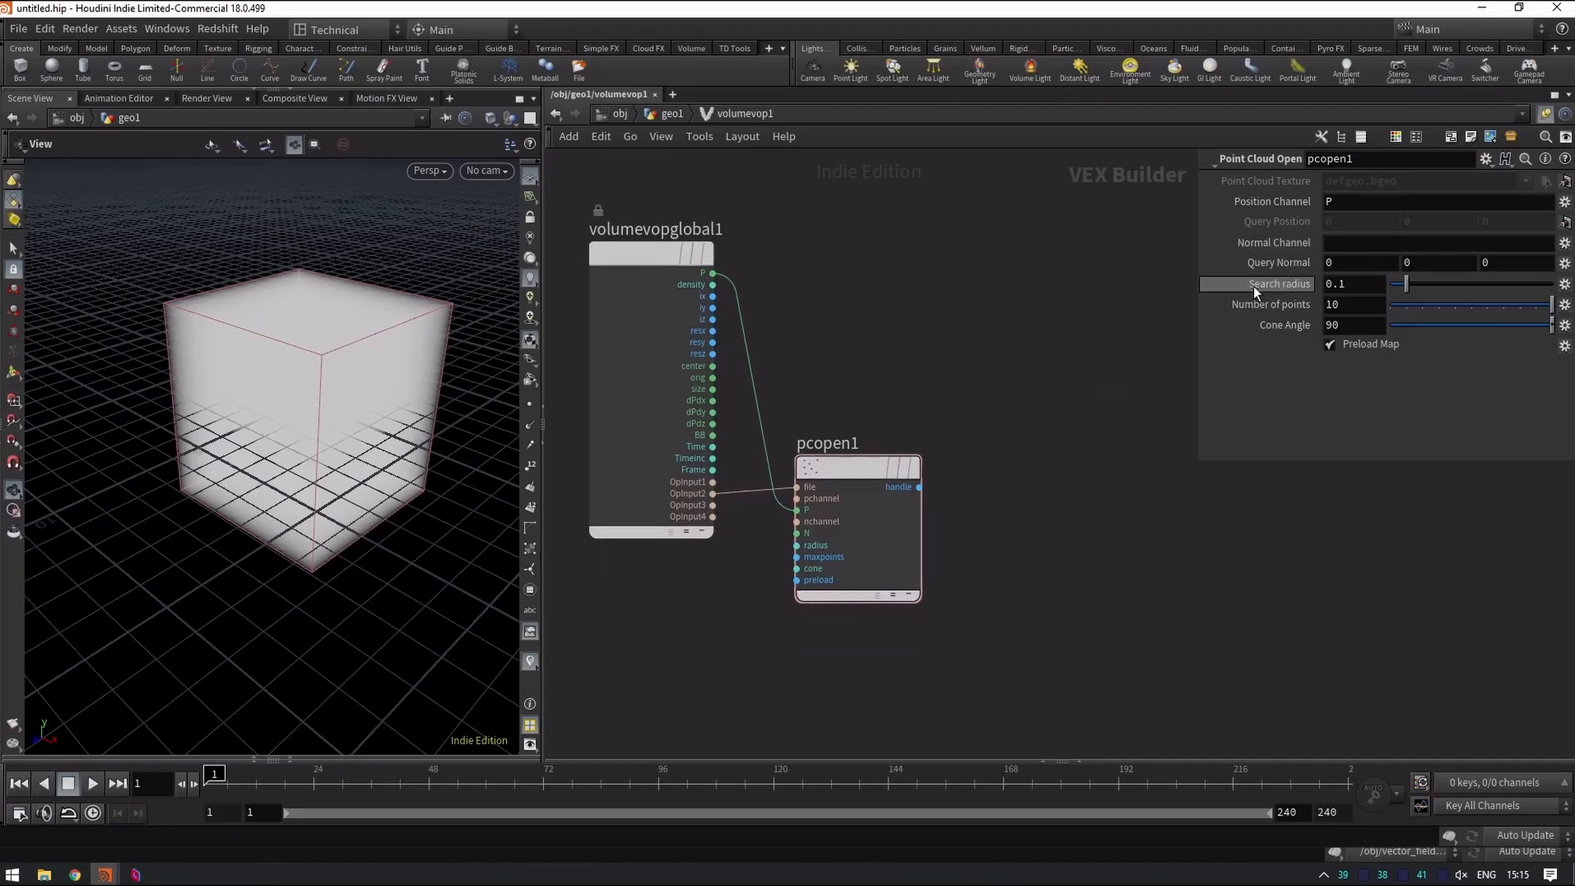
pyautogui.click(1345, 284)
pyautogui.write('1')
pyautogui.press('Return')
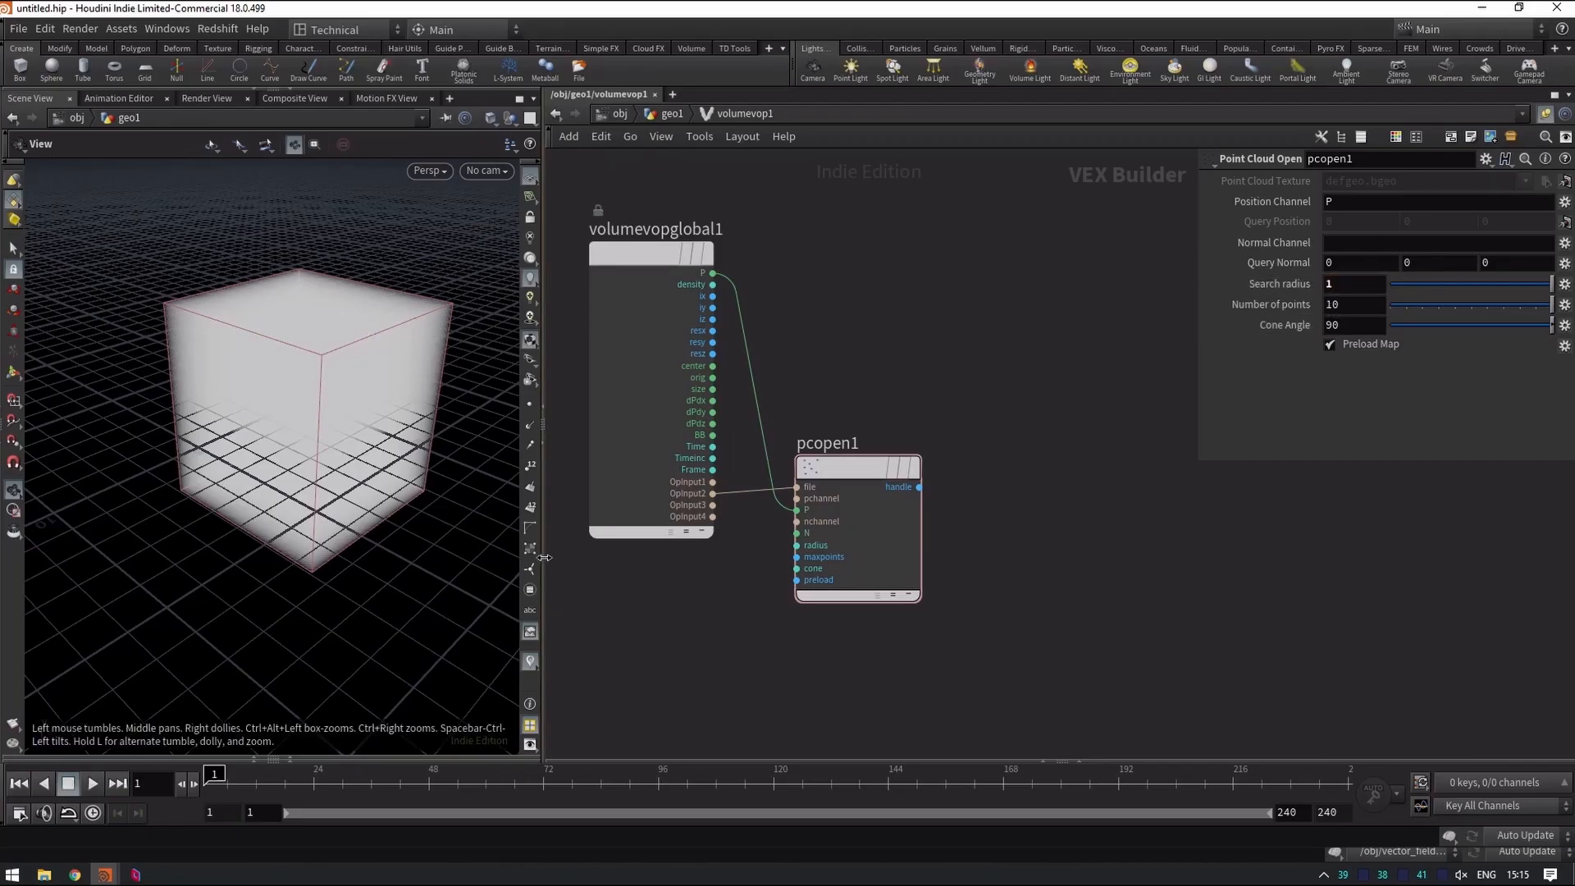
# Enlarge the network view and add a Point Cloud Filter node beside the Point Cloud Open node.
pyautogui.moveTo(542, 333); pyautogui.dragTo(449, 333)
pyautogui.moveTo(782, 479); pyautogui.dragTo(784, 474)
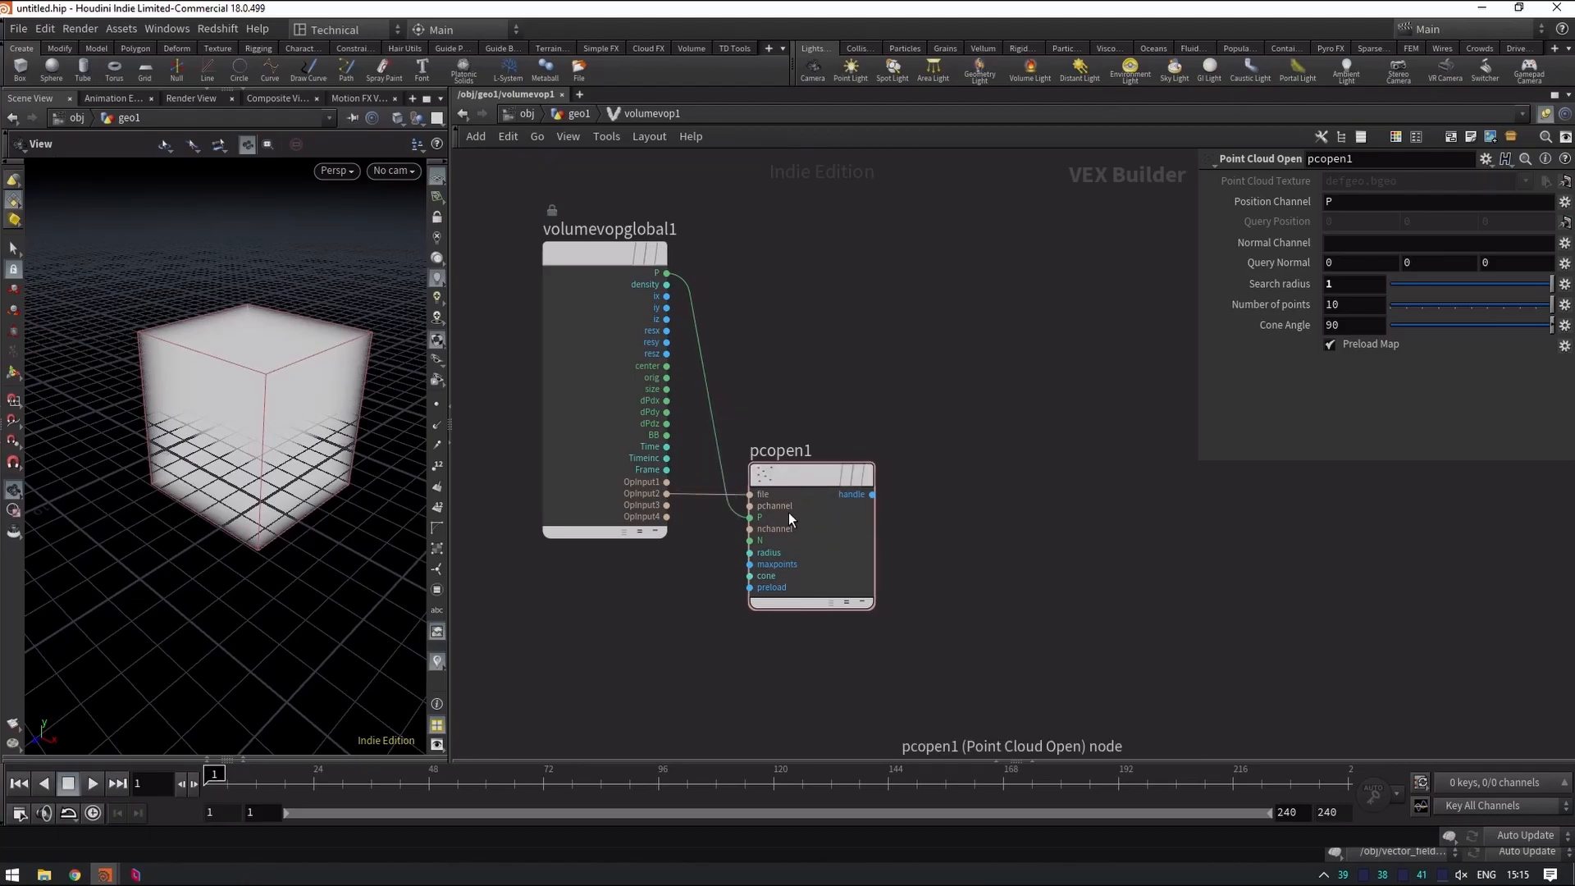
pyautogui.moveTo(792, 482)
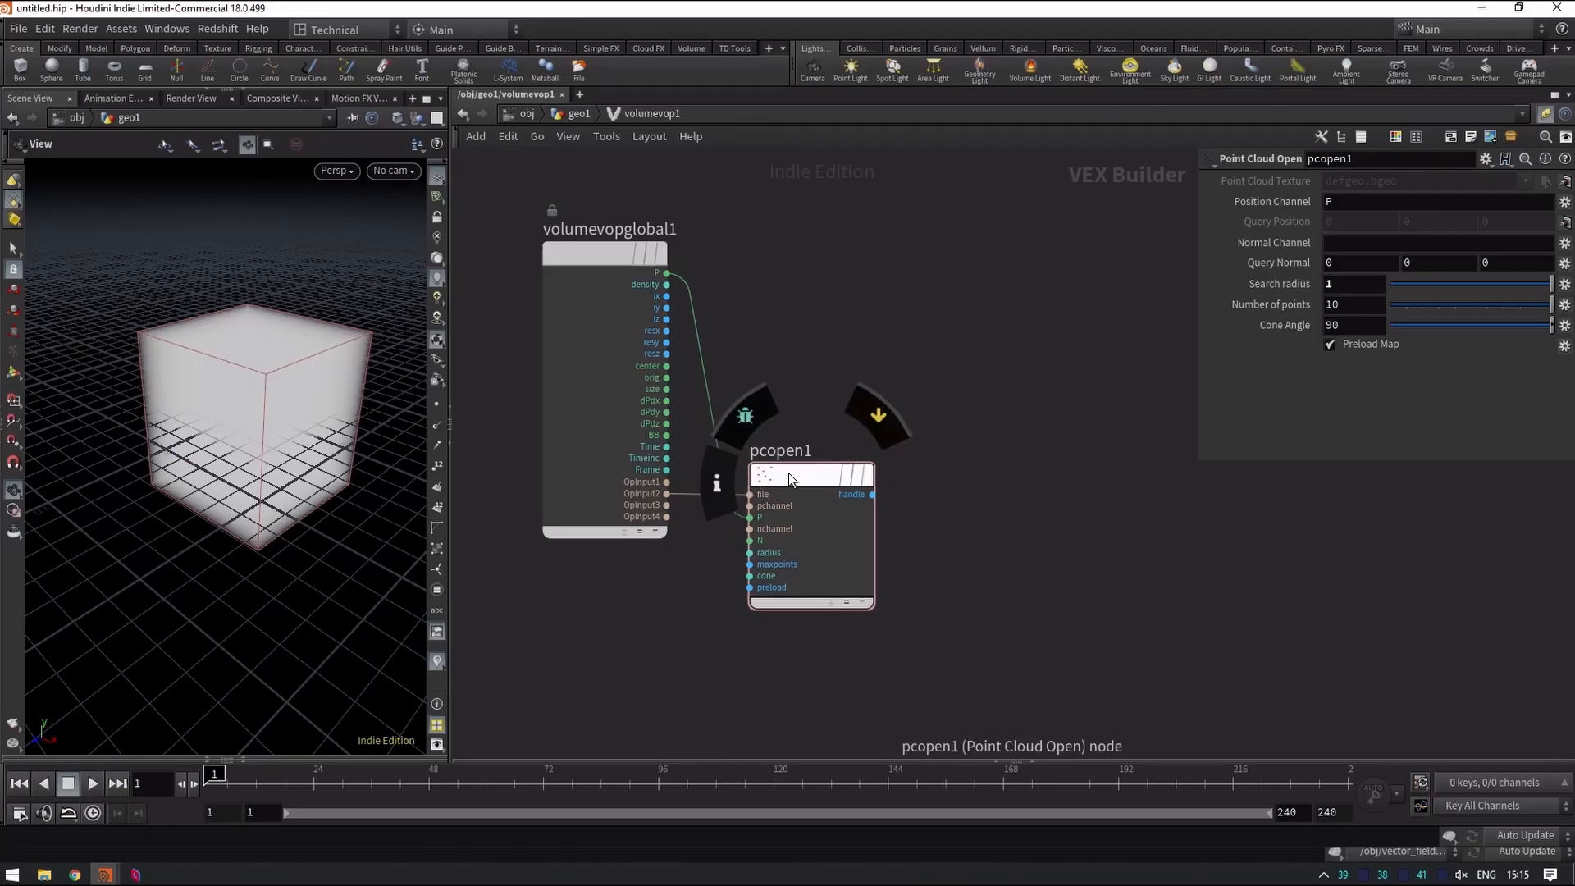
pyautogui.press('Tab')
pyautogui.write('pcfilter')
pyautogui.press('Return')
pyautogui.click(1023, 410)
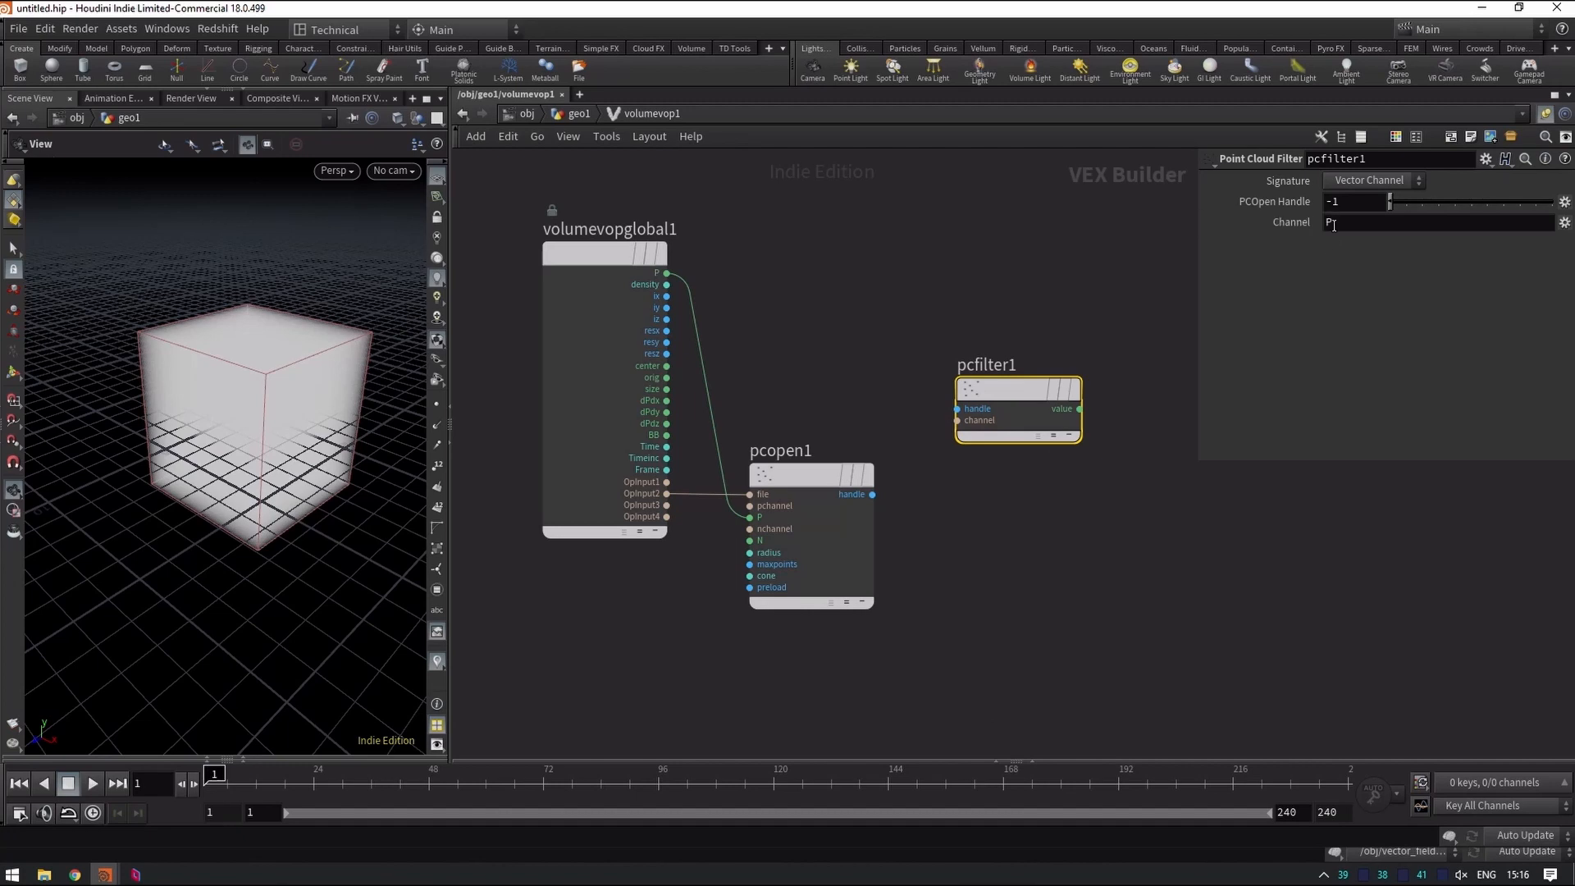
# Duplicate the Point Cloud Filter node below the original and wire the Point Cloud Open handle into both filters.
pyautogui.keyDown('alt'); pyautogui.moveTo(997, 372); pyautogui.dragTo(999, 524); pyautogui.keyUp('alt')
pyautogui.click(872, 493)
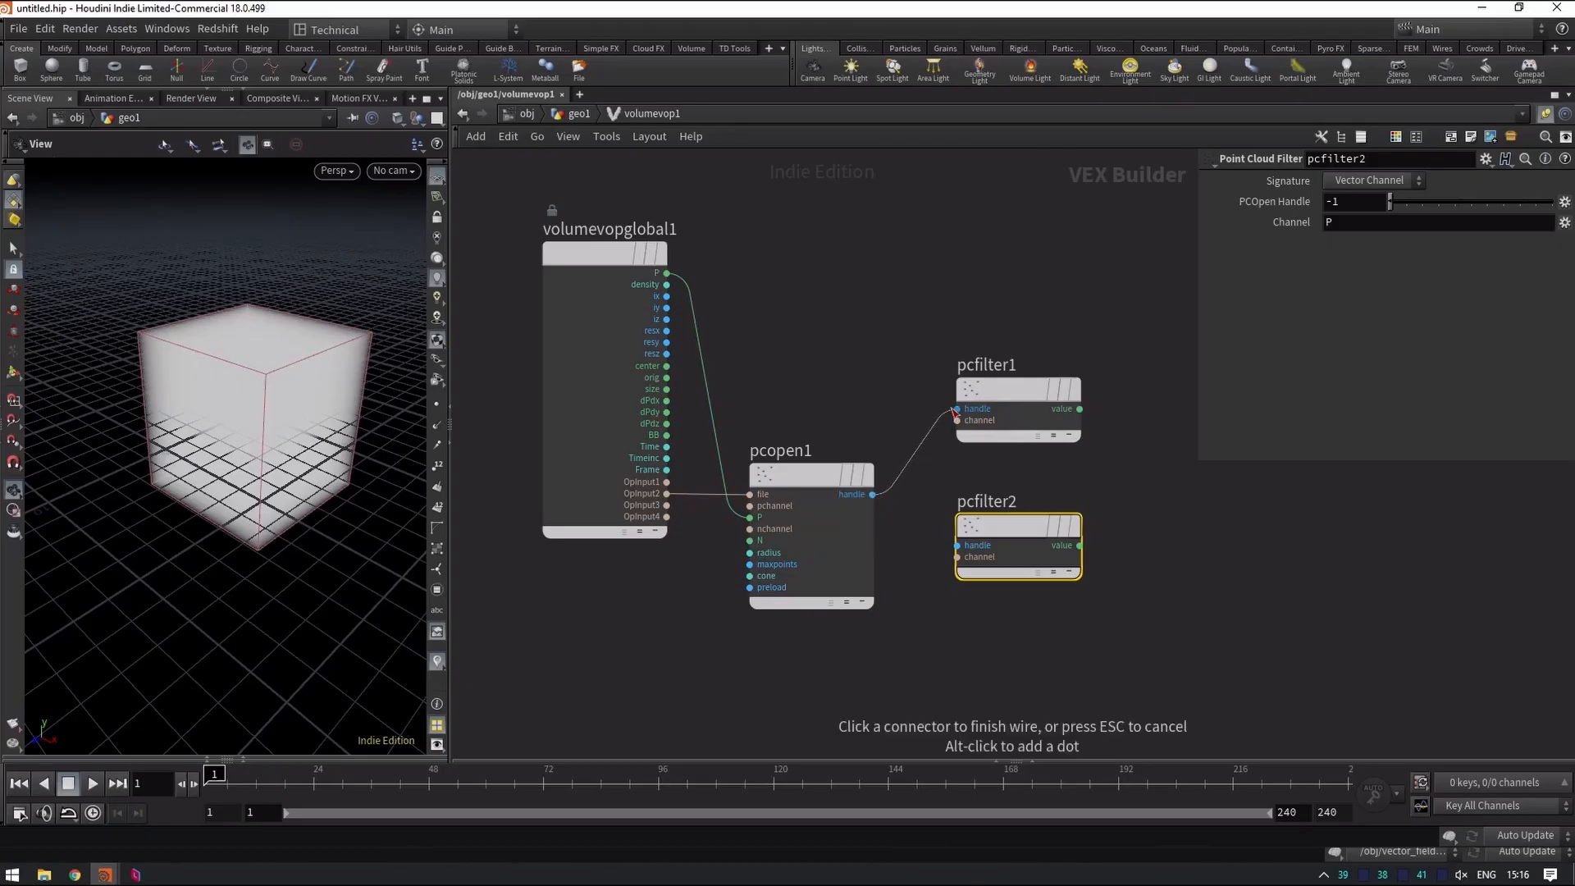
pyautogui.click(957, 546)
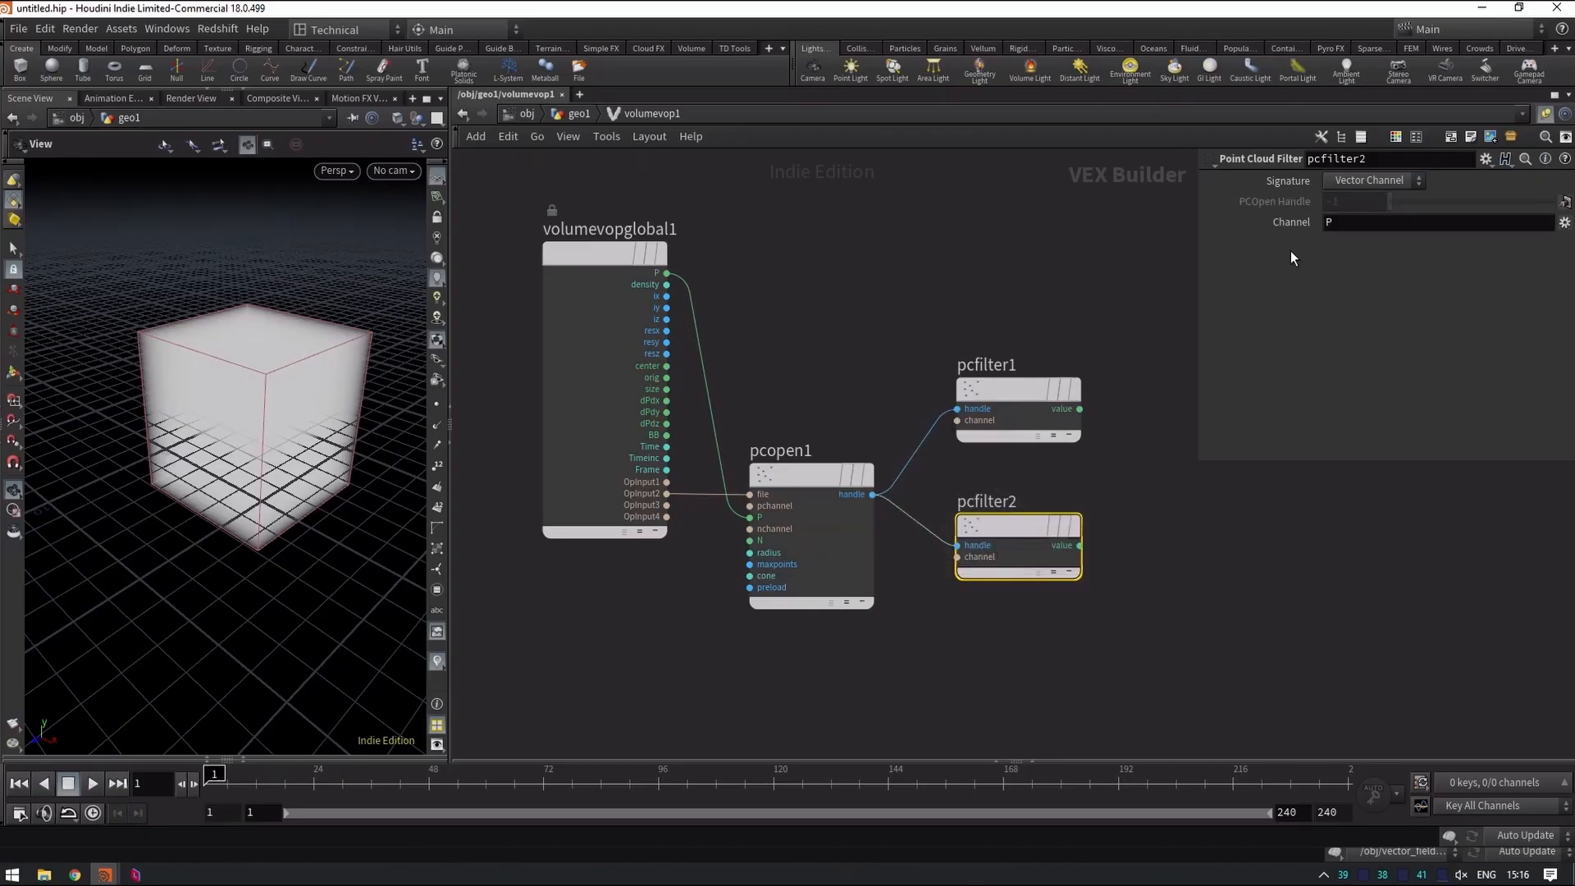
# Set the second filter's channel to N and rename the two filter nodes filter_P and filter_N.
pyautogui.doubleClick(1354, 221)
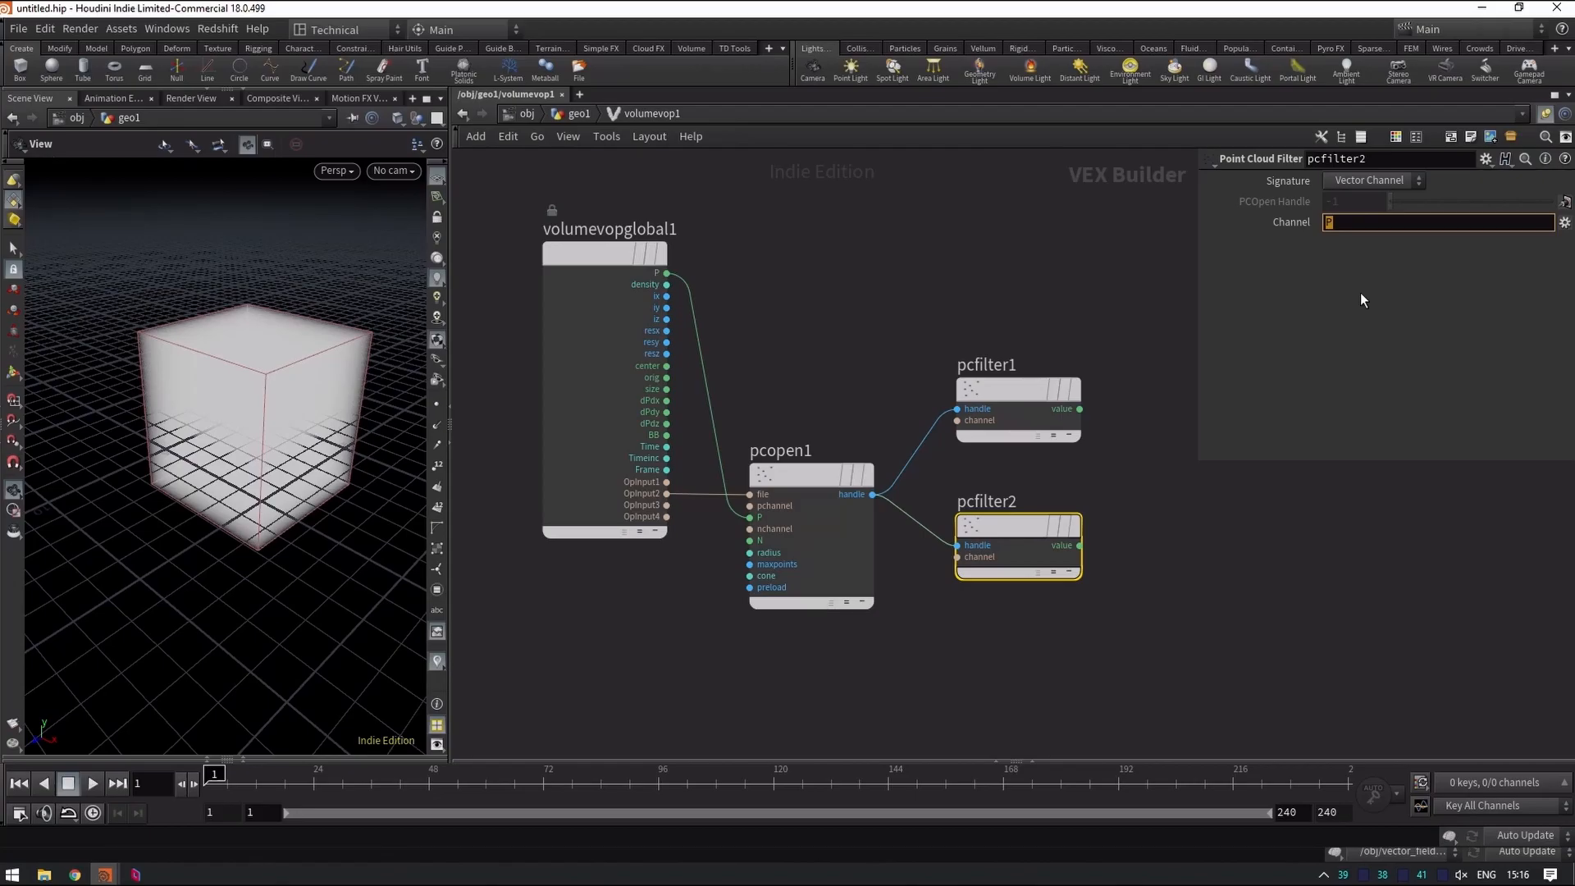
pyautogui.write('N')
pyautogui.doubleClick(985, 365)
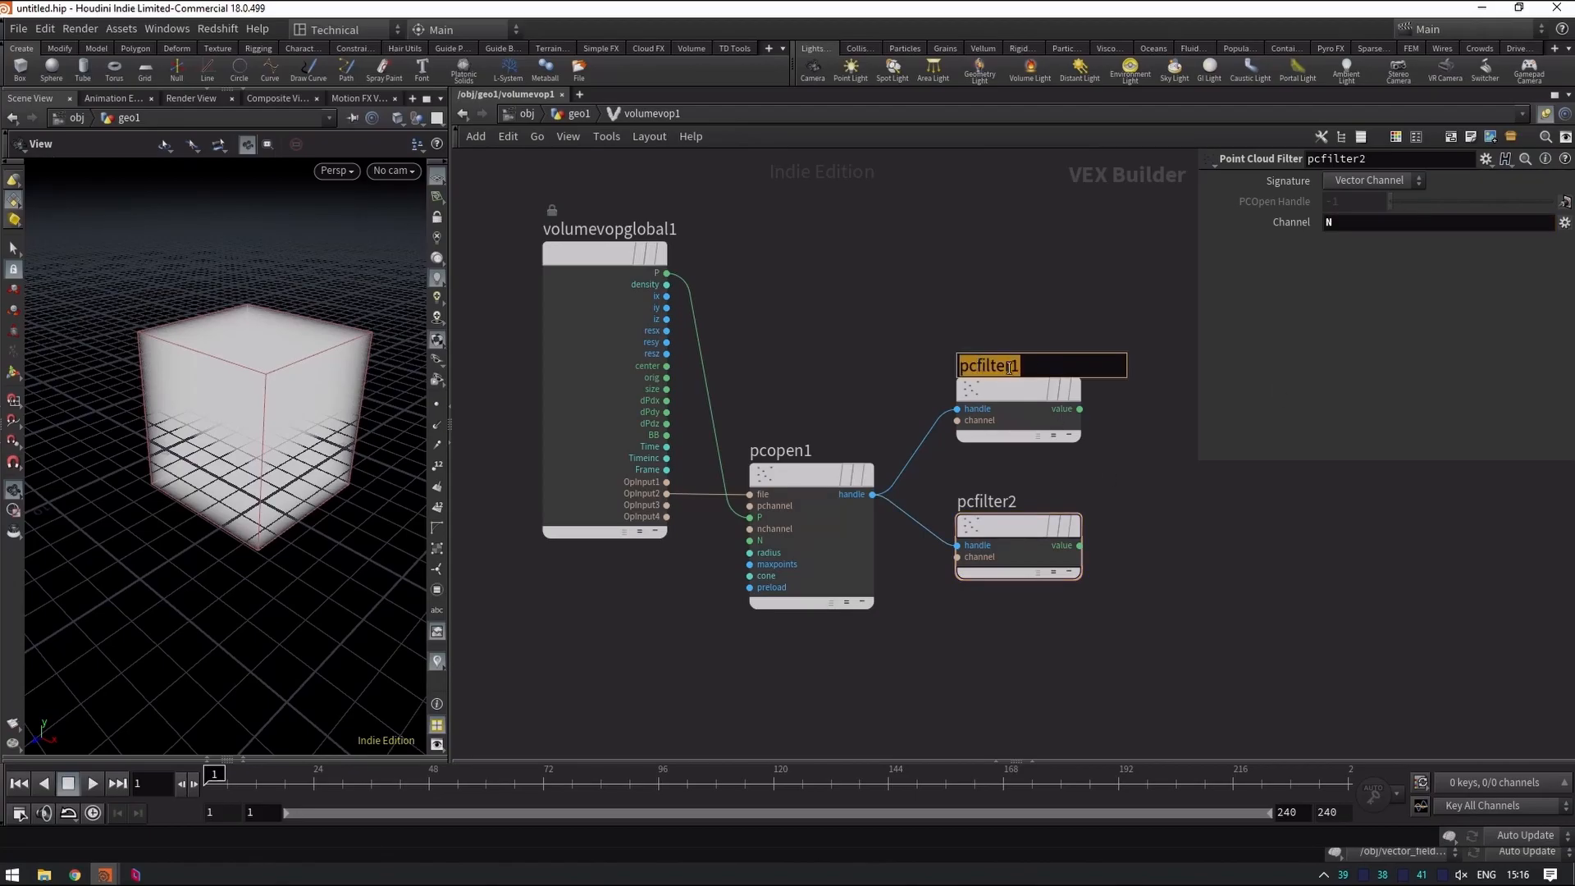
pyautogui.write('filter_P')
pyautogui.doubleClick(1011, 499)
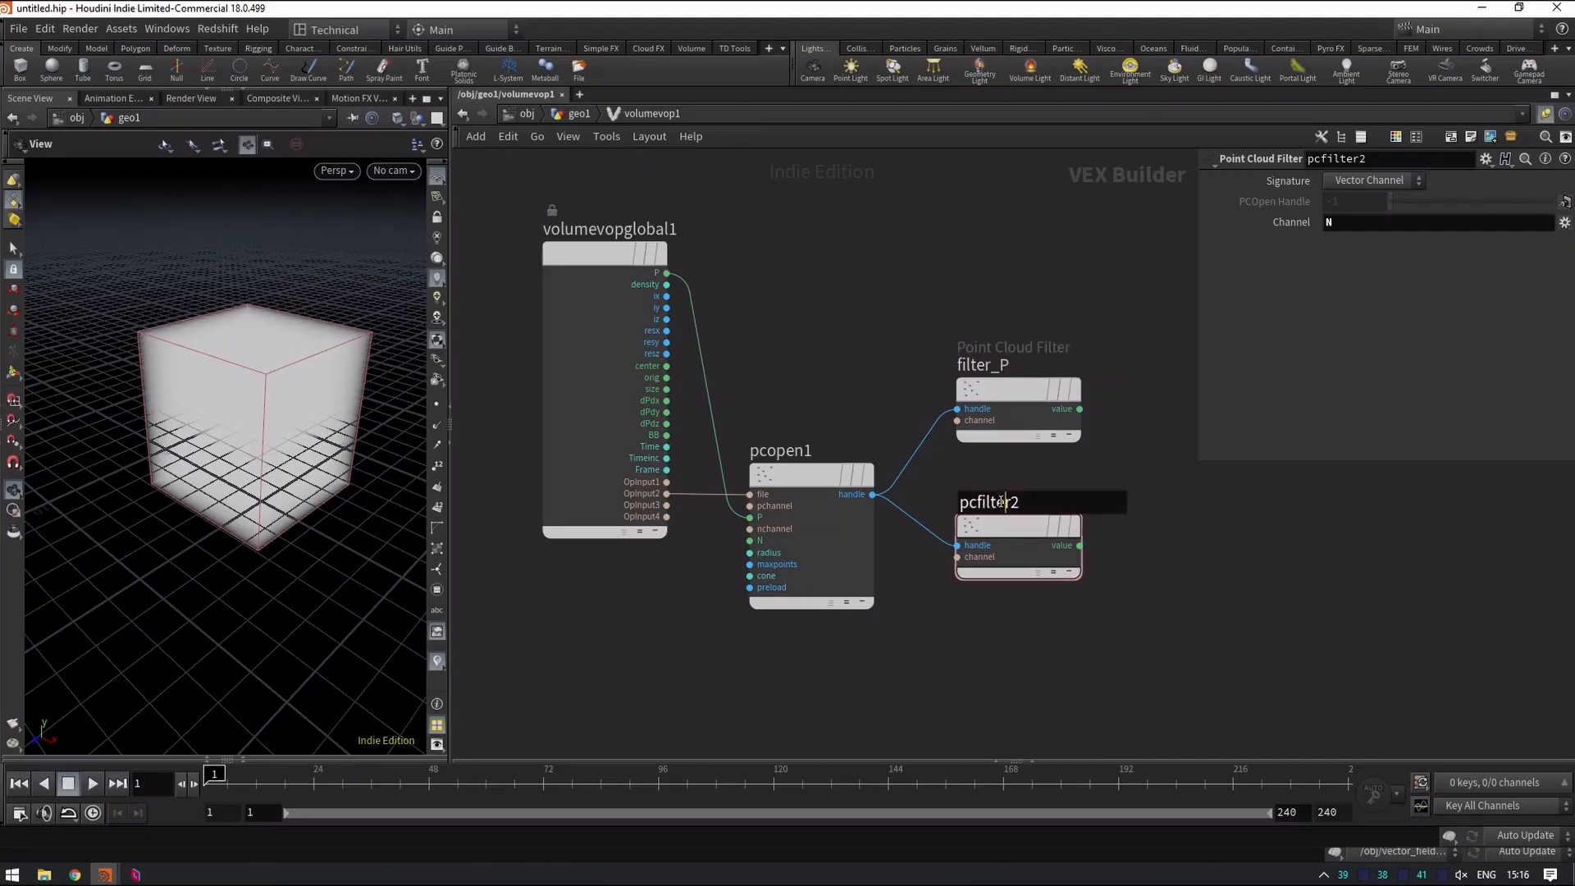
pyautogui.write('filter_N')
pyautogui.press('Return')
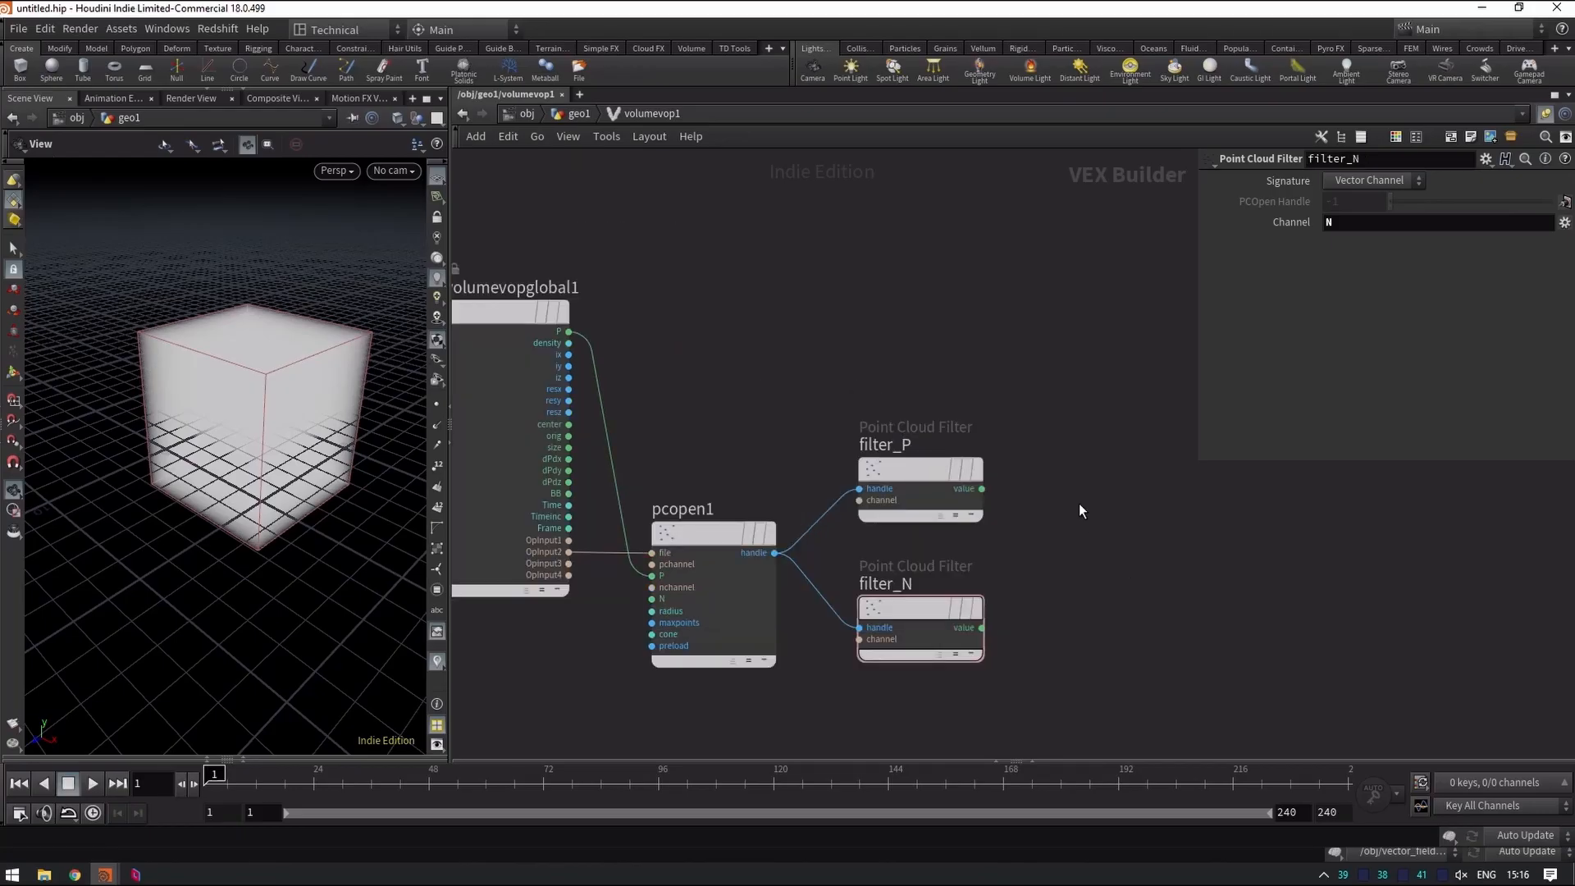
pyautogui.scroll(5, 306, 385)
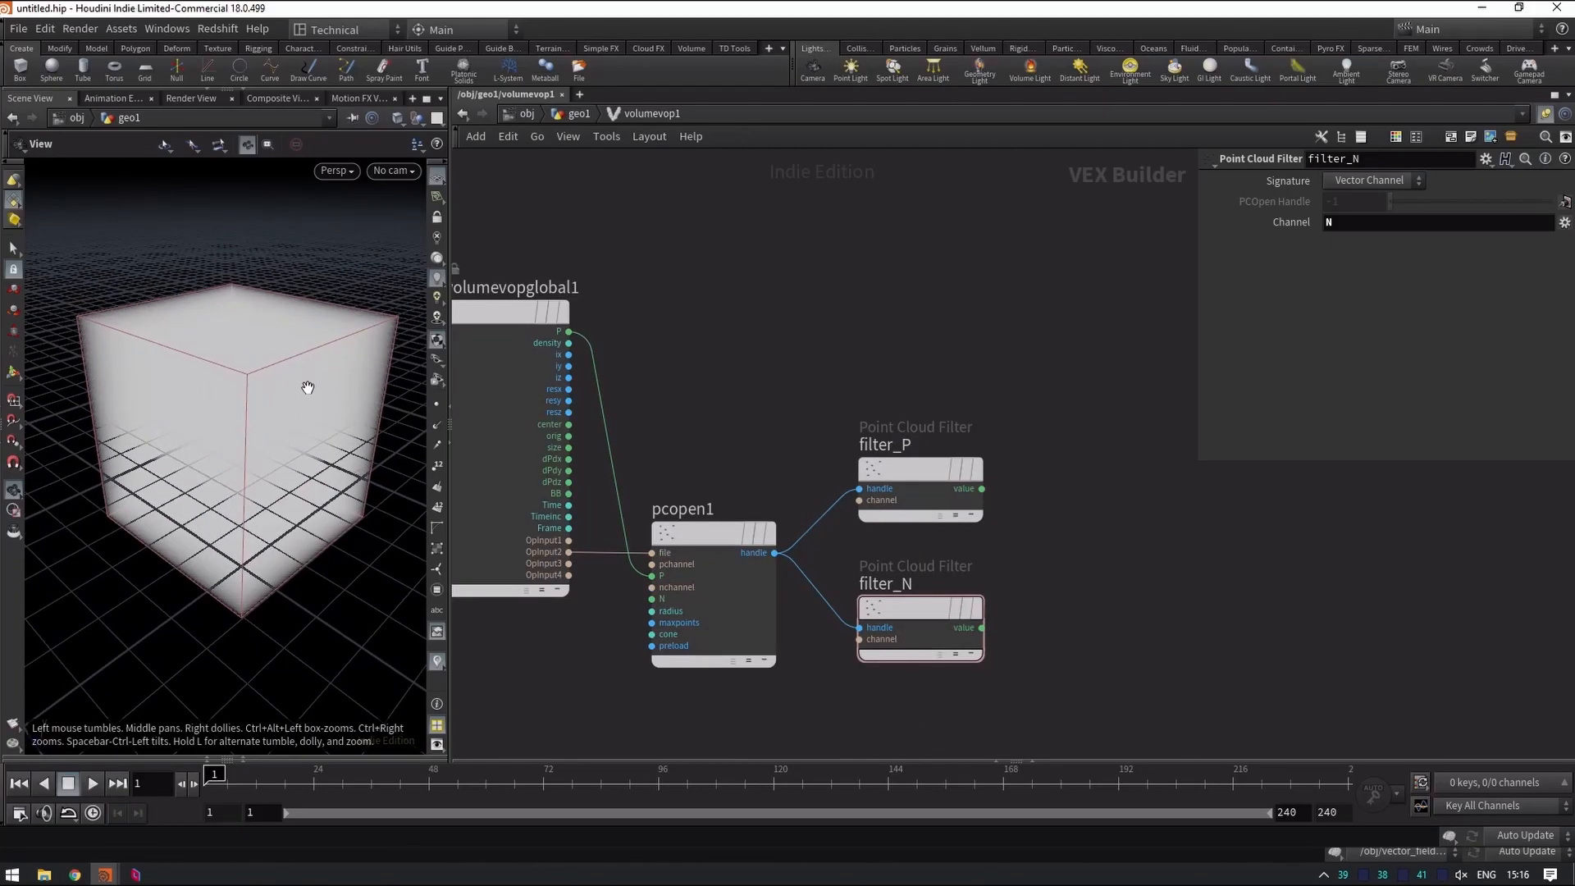
pyautogui.moveTo(278, 415); pyautogui.dragTo(301, 377)
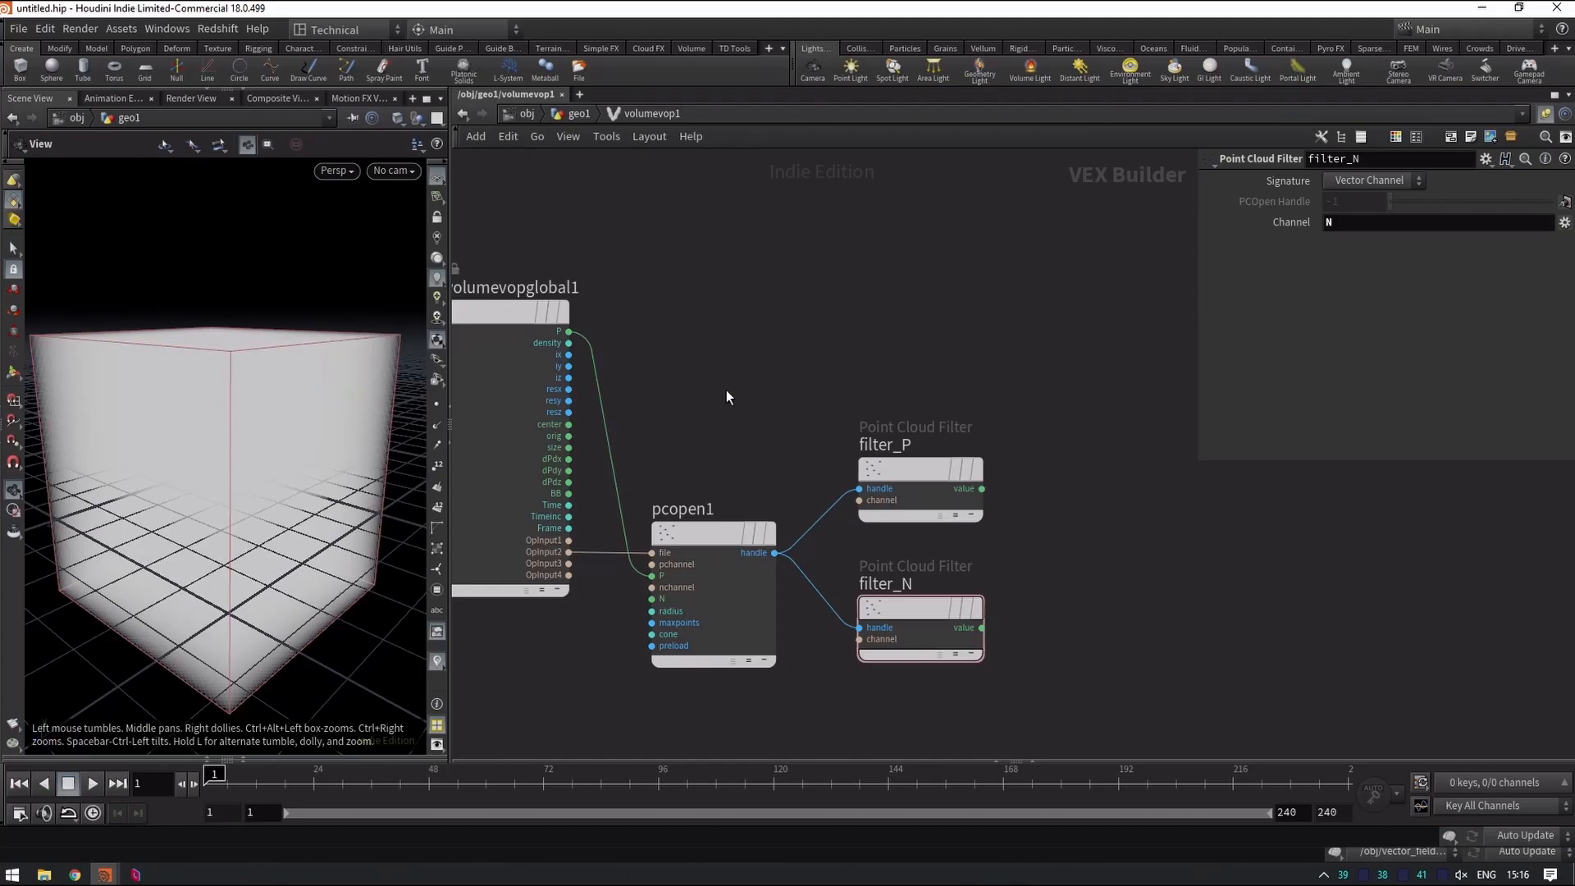
# Add a Subtract node above and to the right of the filter_P node.
pyautogui.press('Tab')
pyautogui.write('subtrac')
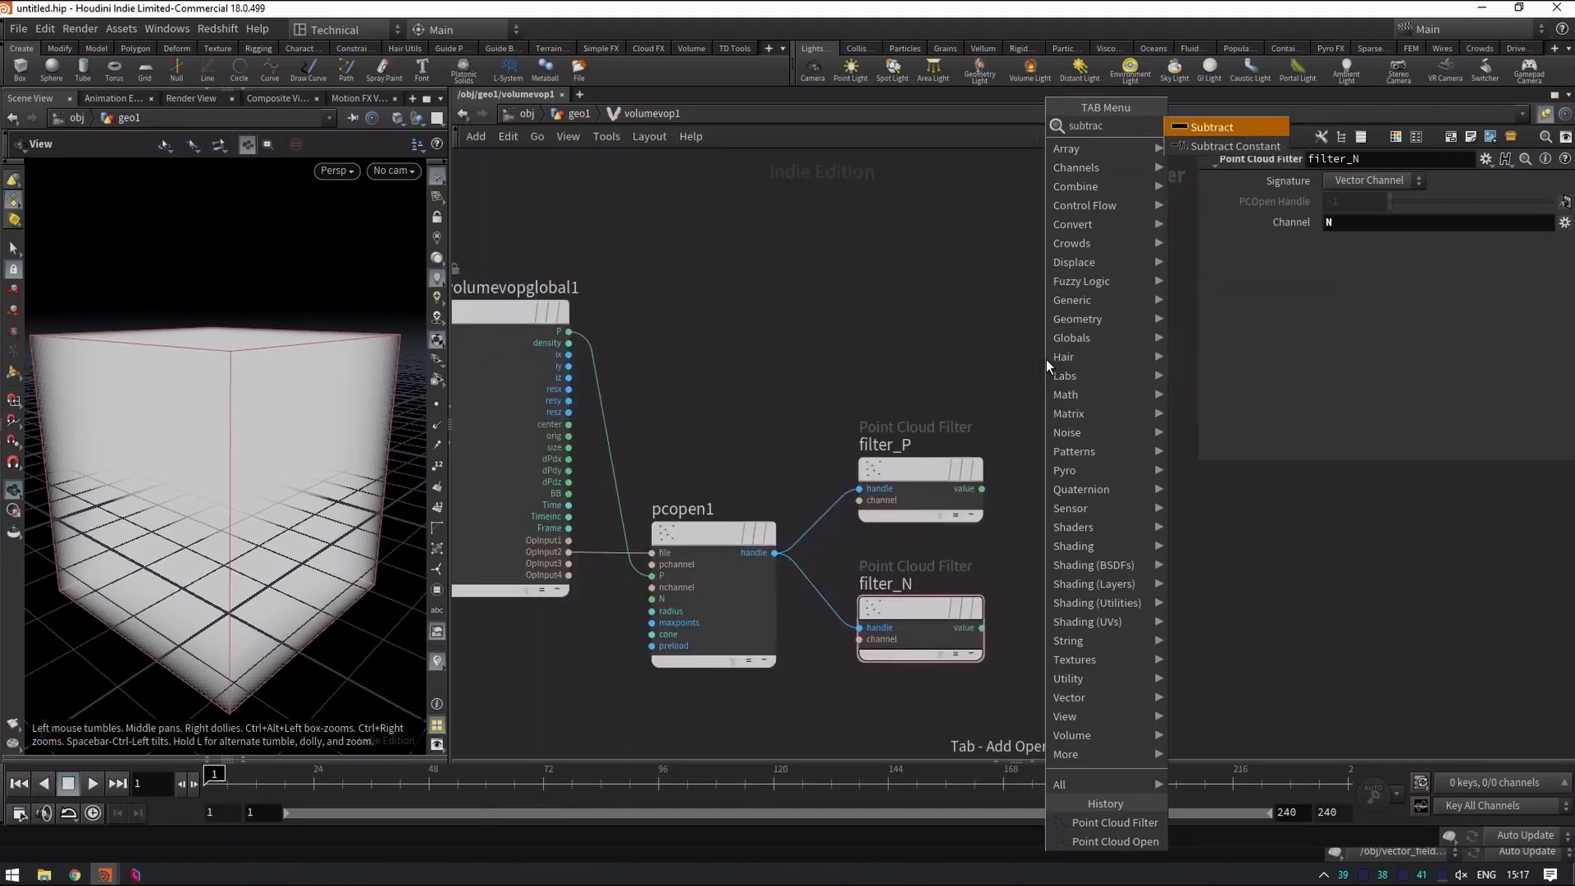
pyautogui.press('Return')
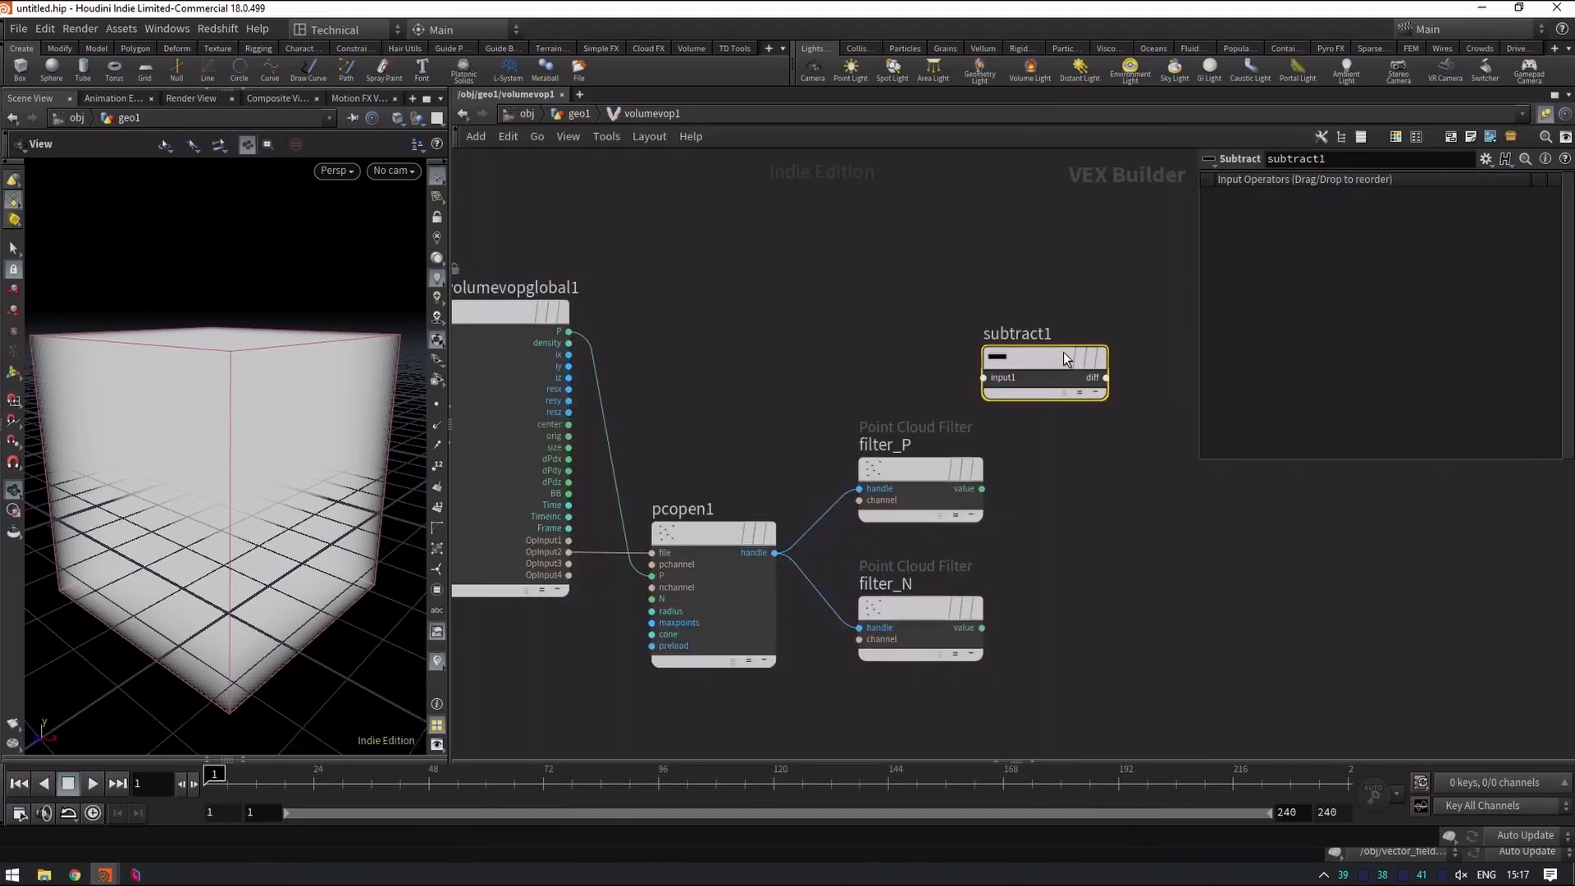
pyautogui.click(1105, 327)
pyautogui.moveTo(1124, 436); pyautogui.dragTo(1021, 440, button='middle')
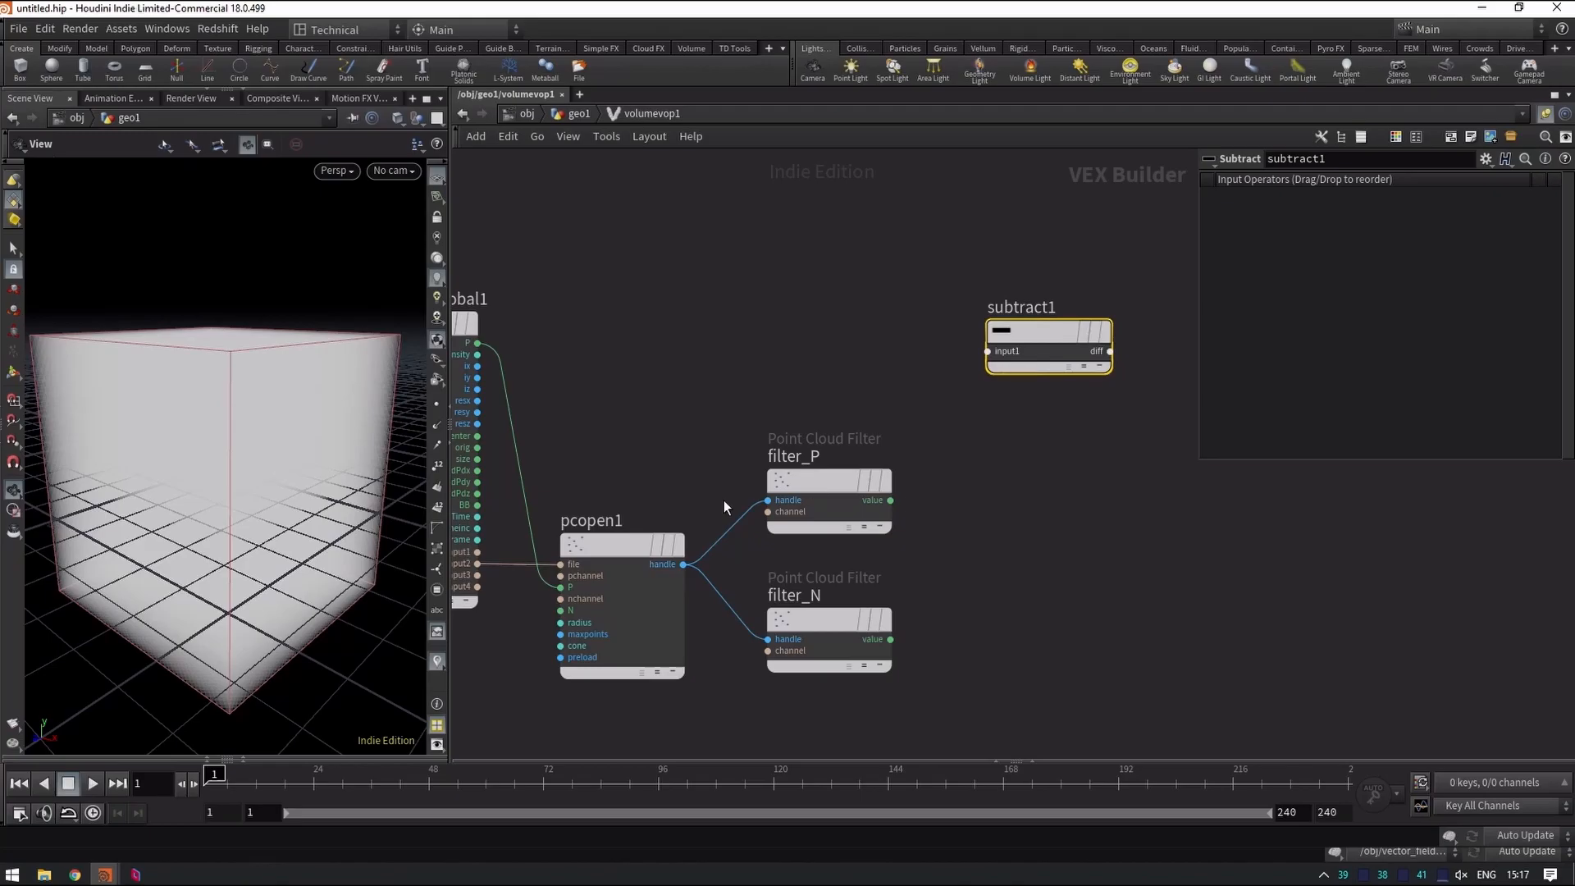
# Subtract the global P from the filter_P value by wiring filter_P into the first Subtract input and P into the second.
pyautogui.click(891, 499)
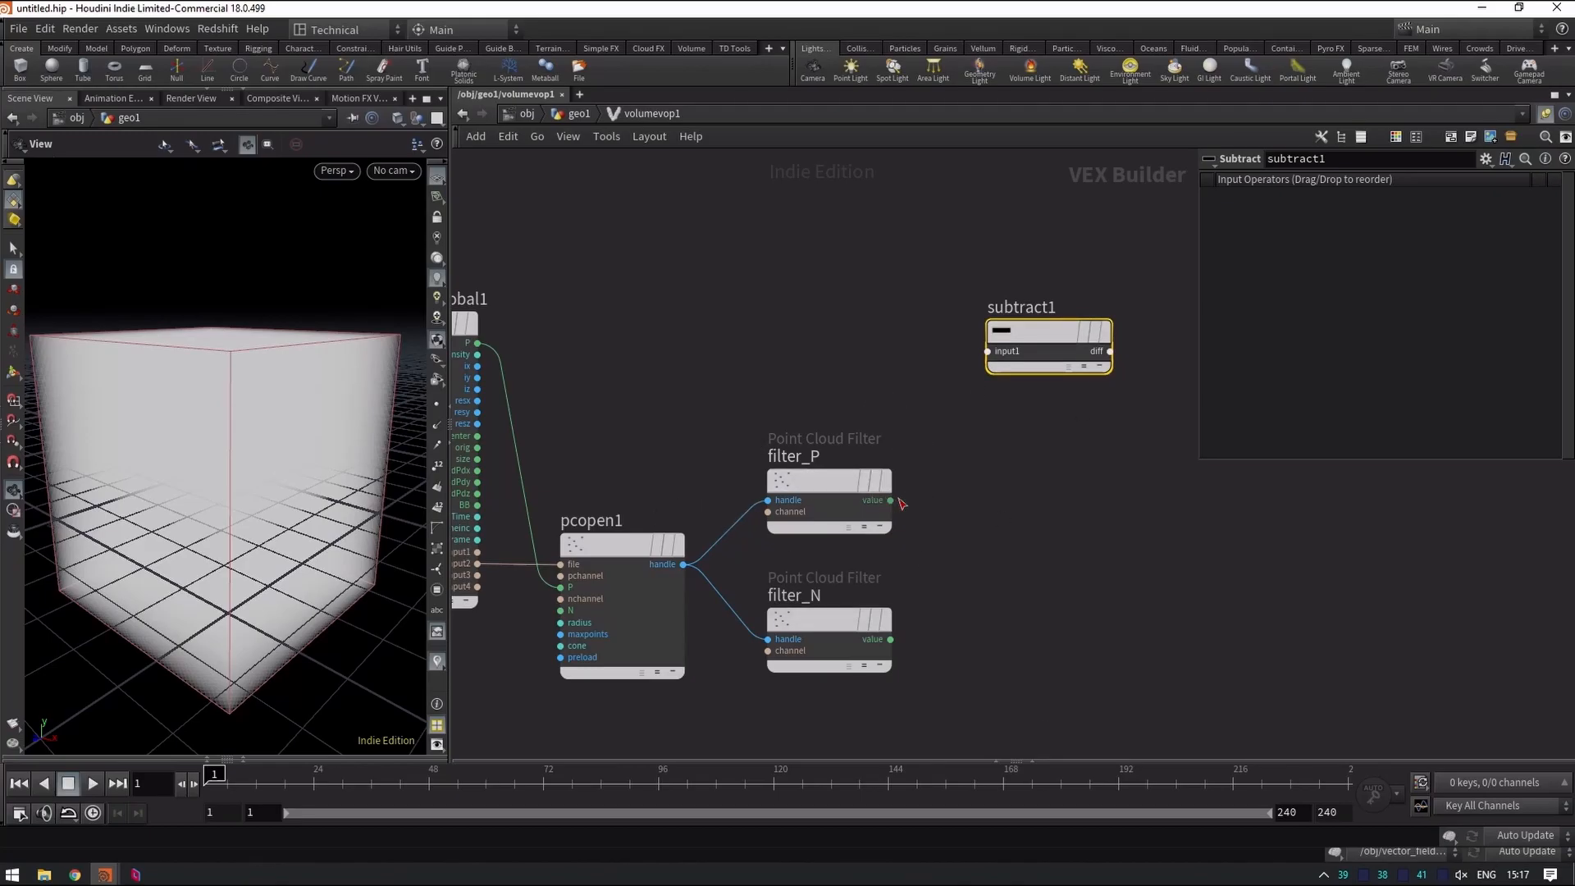
pyautogui.click(976, 351)
pyautogui.moveTo(656, 361); pyautogui.dragTo(743, 326, button='middle')
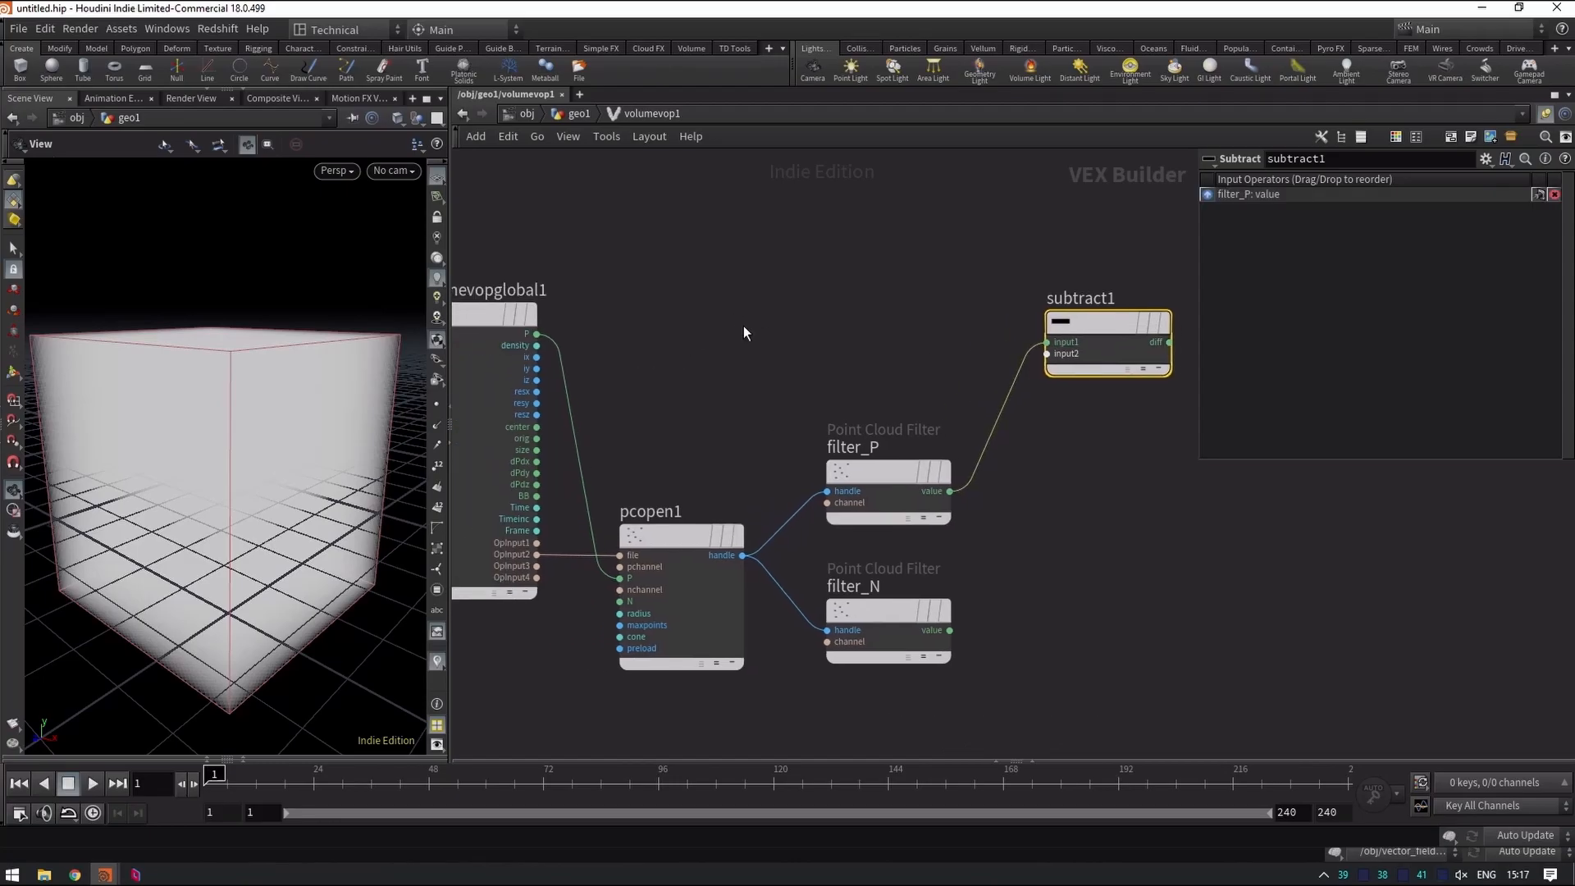
pyautogui.click(537, 335)
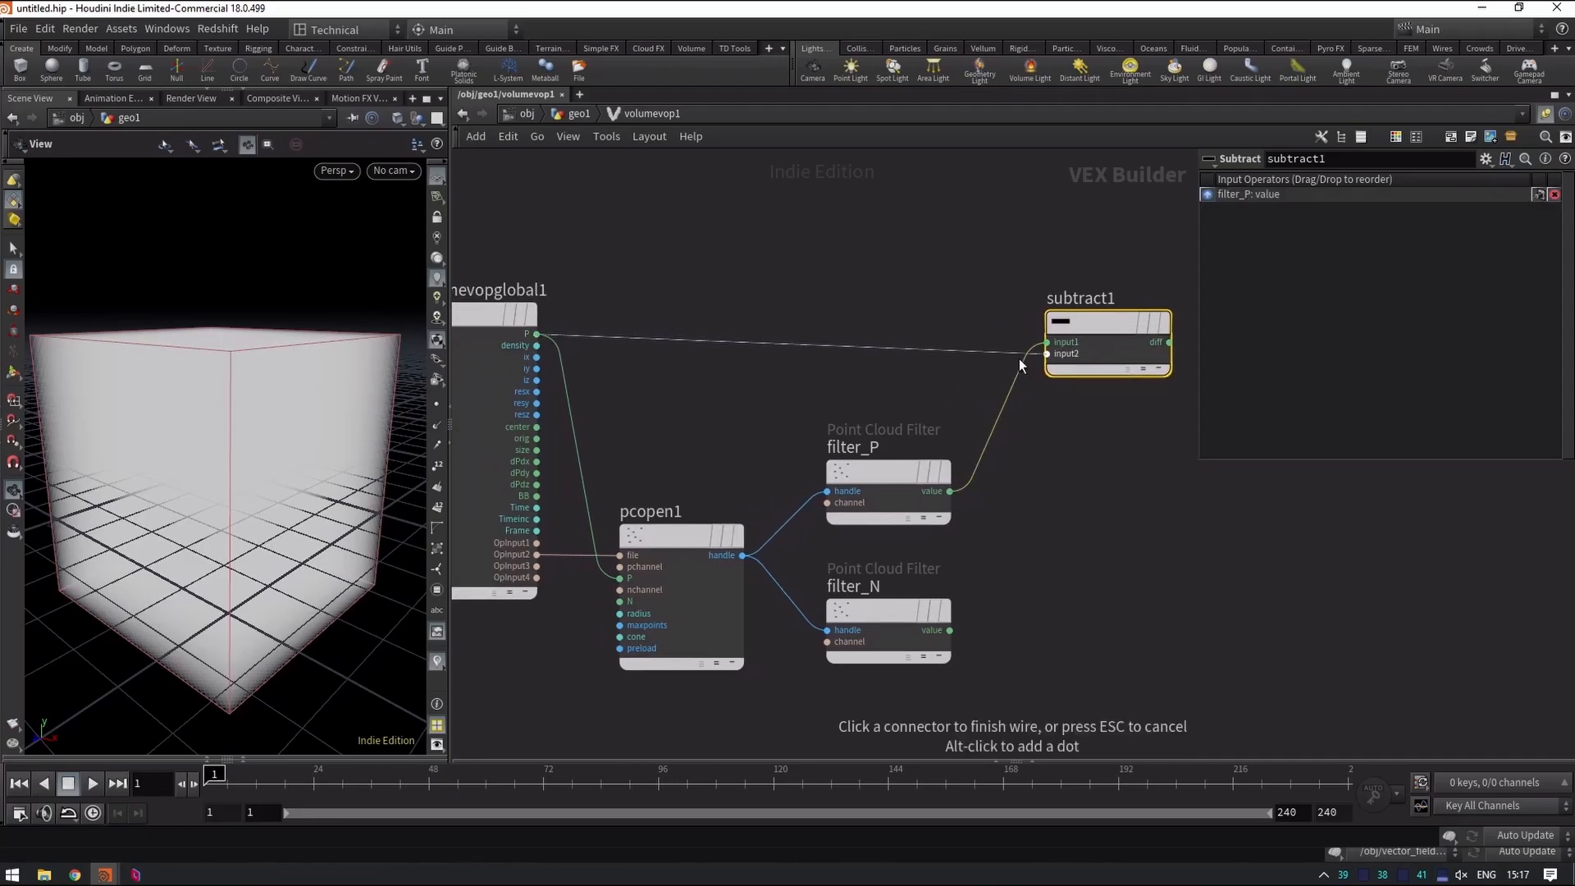
pyautogui.click(1094, 324)
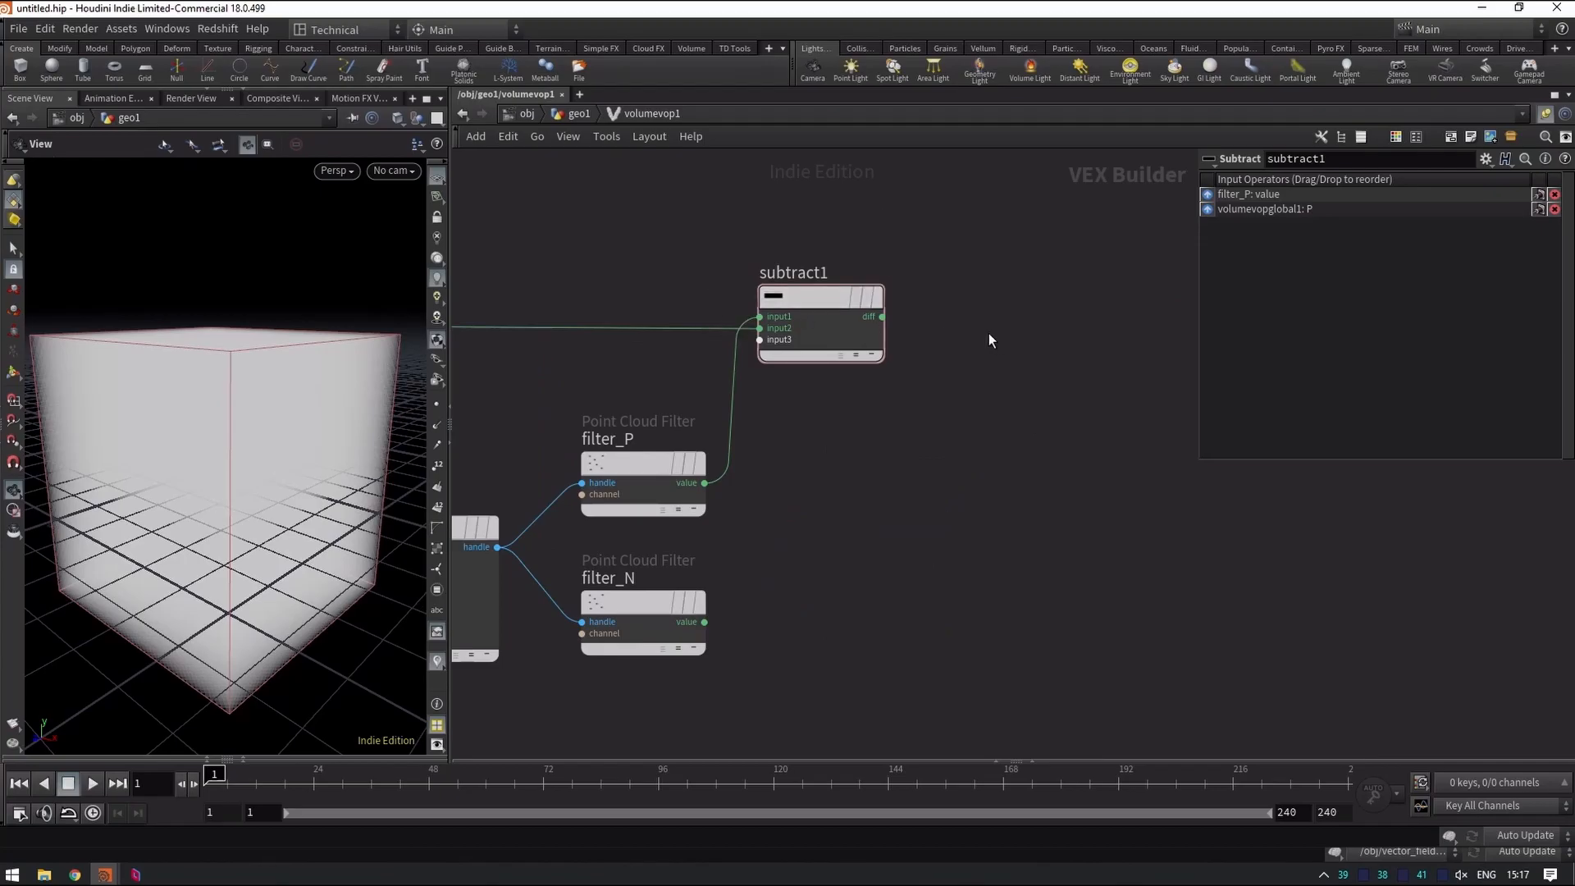
# Add a Normalize node beside the Subtract node and wire the subtraction result into it.
pyautogui.press('Tab')
pyautogui.write('nor')
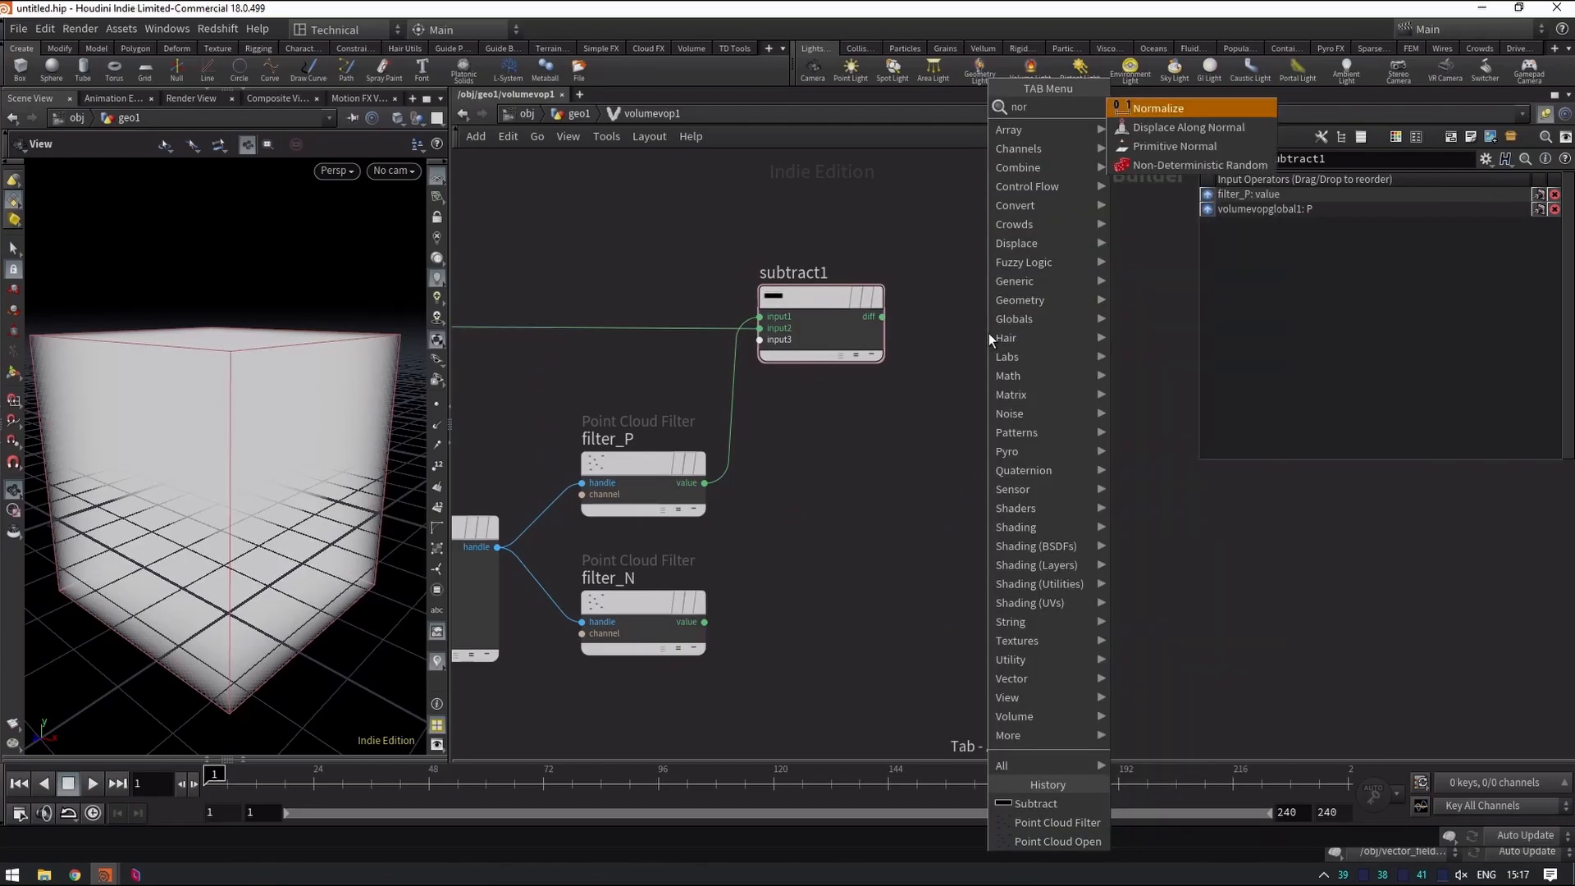
pyautogui.press('Return')
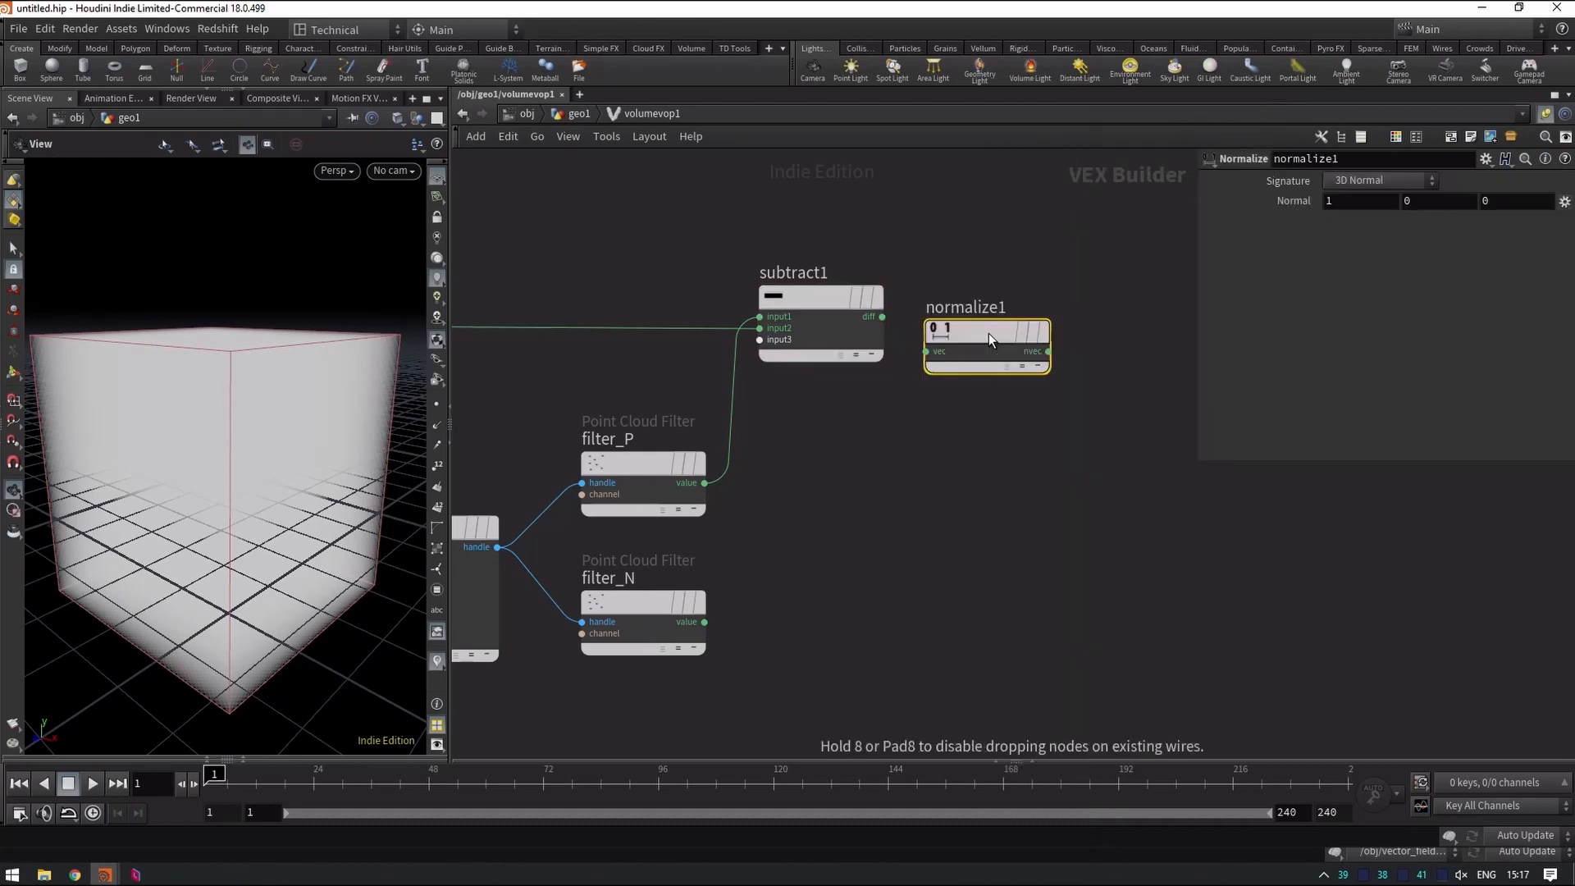
pyautogui.moveTo(962, 332); pyautogui.dragTo(883, 317)
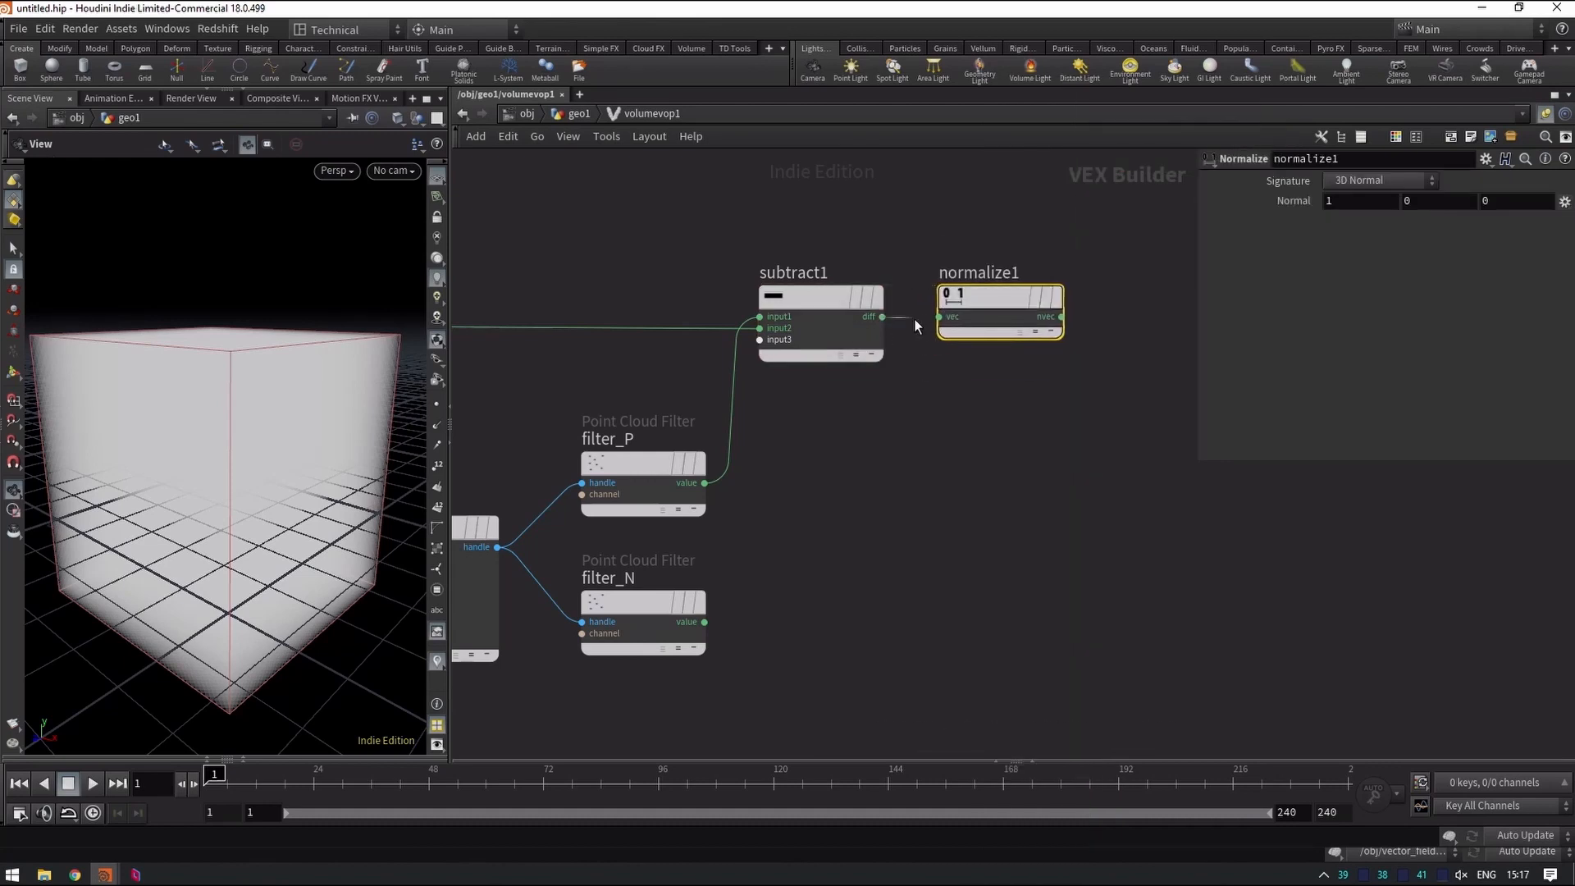
pyautogui.moveTo(914, 318); pyautogui.dragTo(835, 275, button='middle')
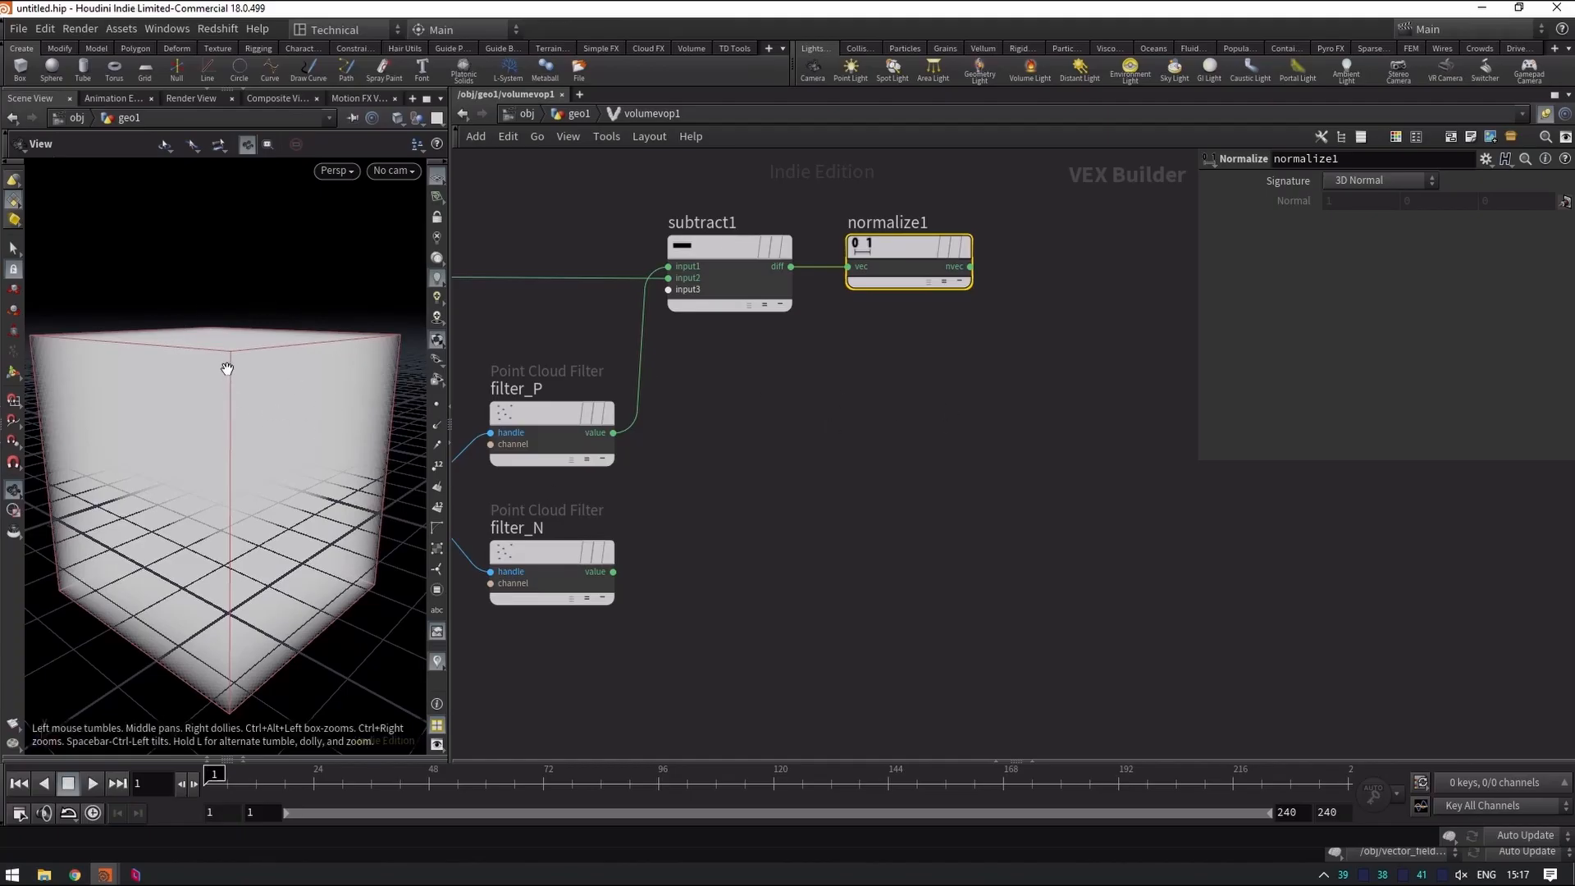
# Add a Cross Product node below and to the right of the Normalize node.
pyautogui.moveTo(948, 392); pyautogui.dragTo(914, 433, button='middle')
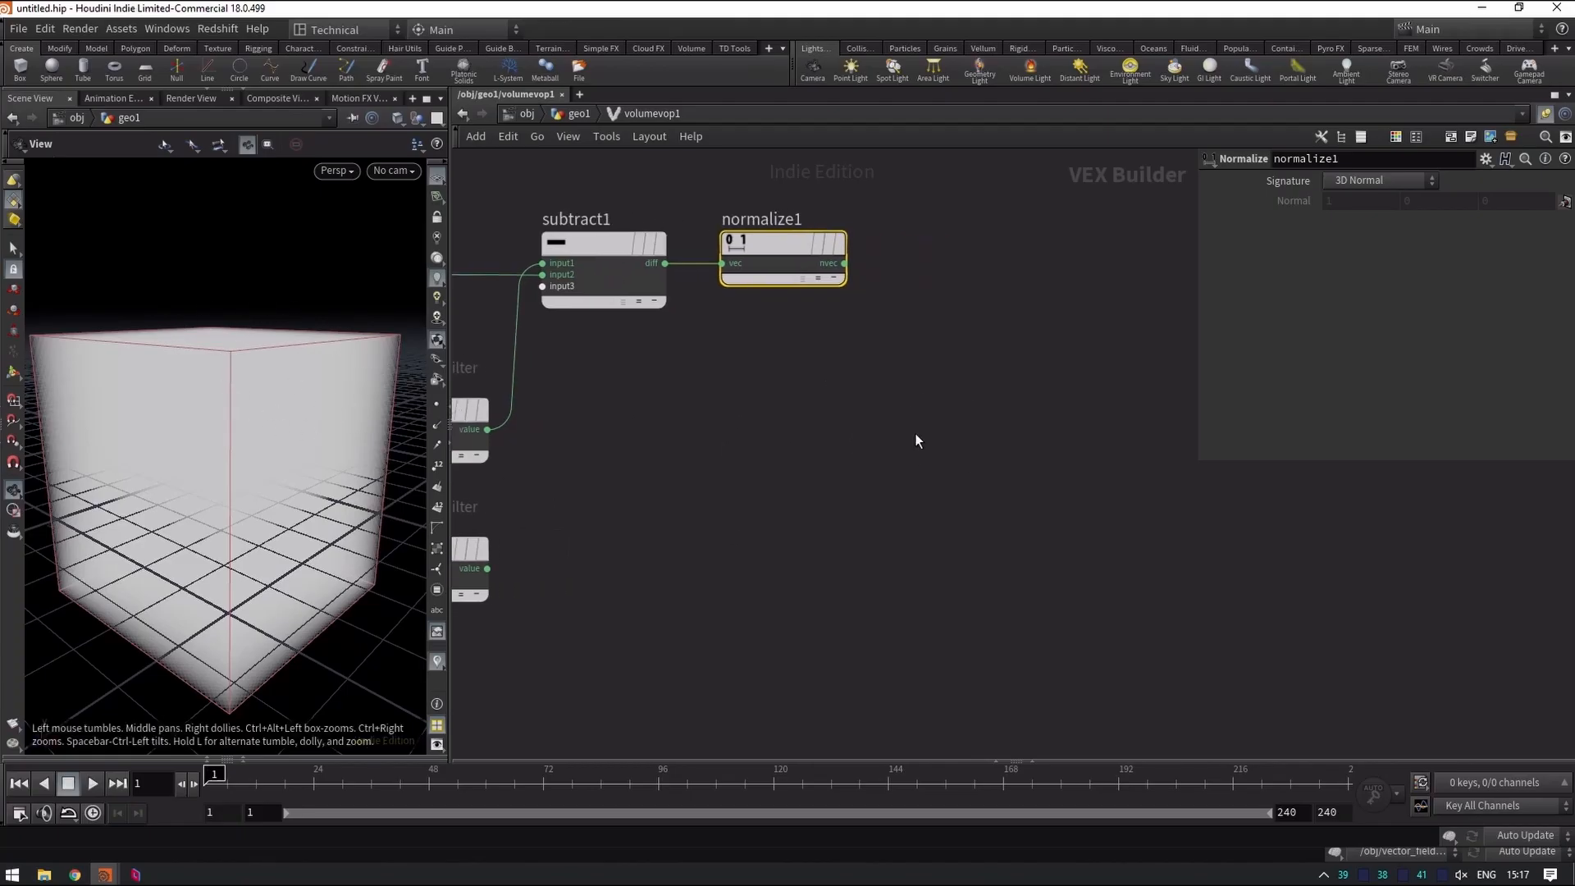
pyautogui.click(919, 431)
pyautogui.press('Tab')
pyautogui.write('cro')
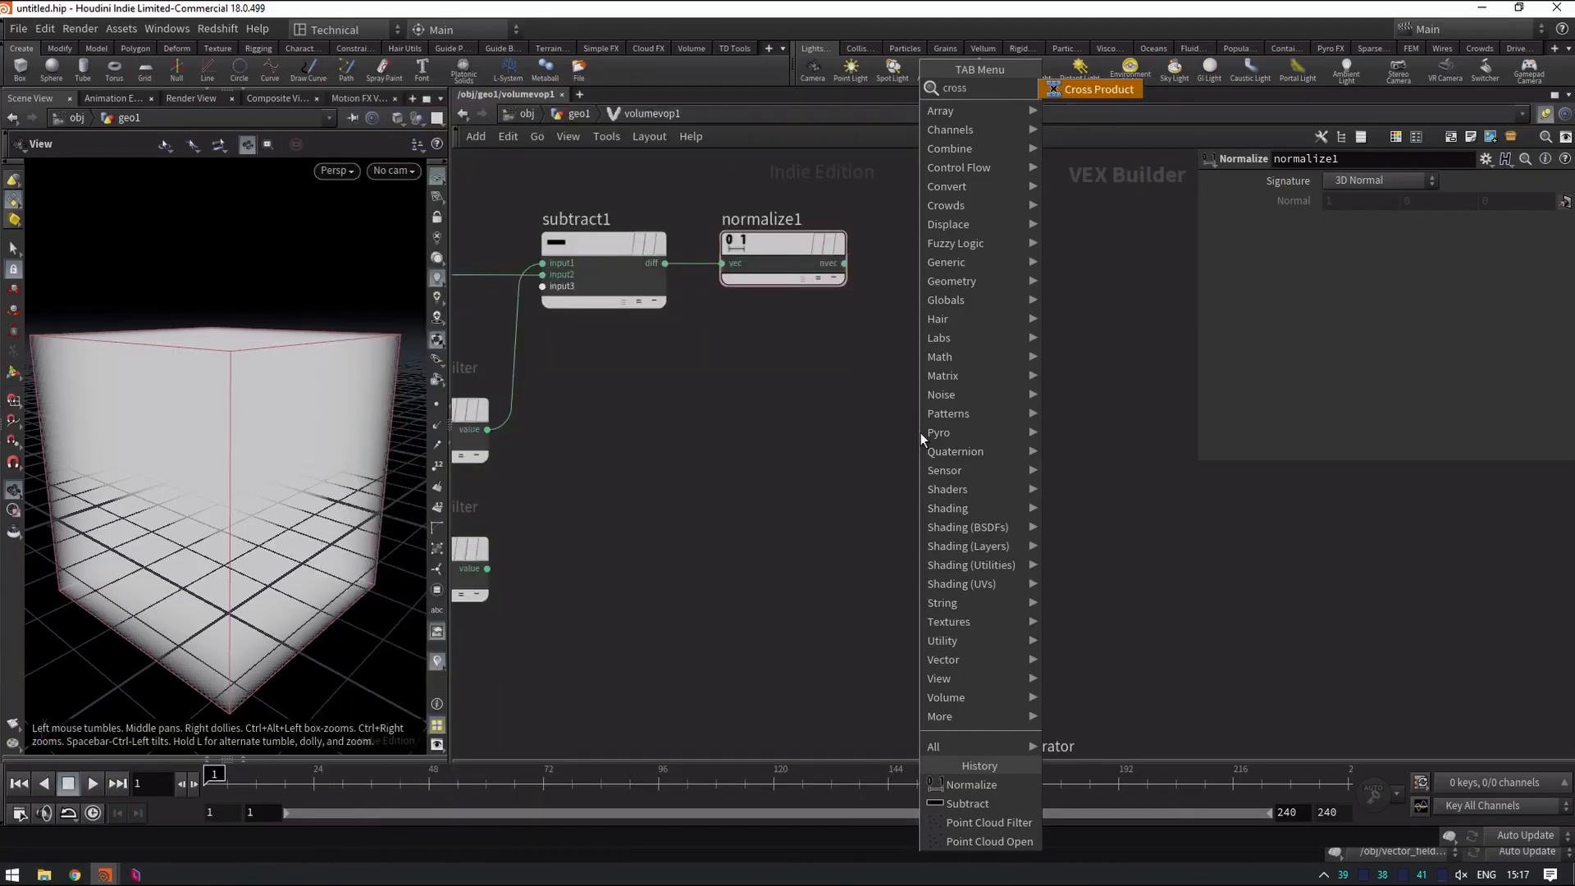
pyautogui.press('Return')
pyautogui.click(910, 443)
pyautogui.moveTo(729, 406); pyautogui.dragTo(881, 397, button='middle')
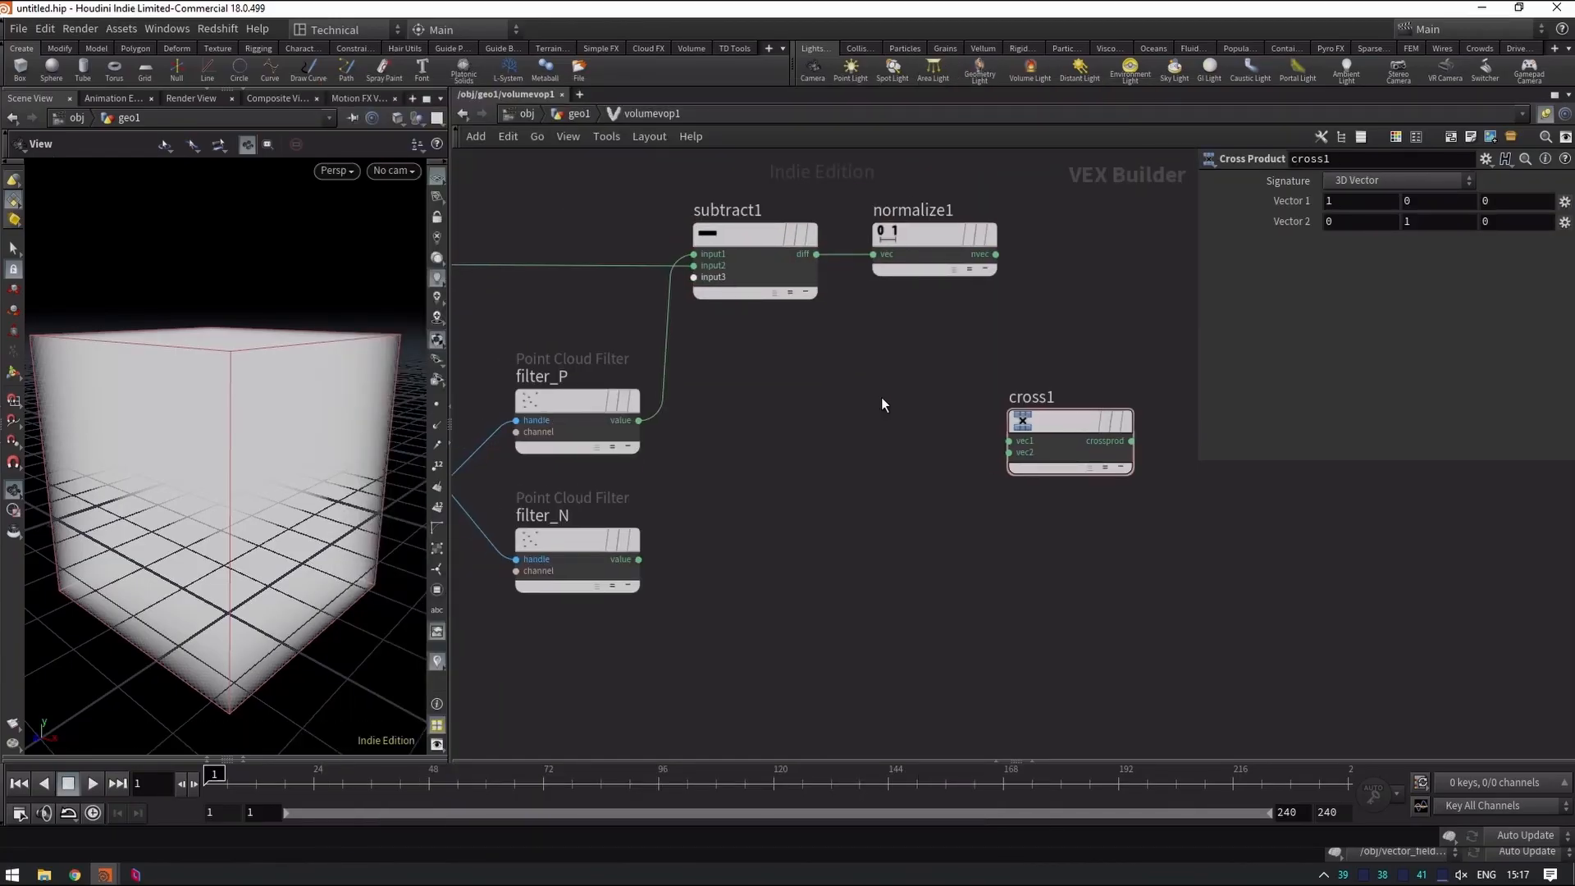
# Wire the normalized vector into vec1 and the filter_N value into vec2 of the Cross Product node.
pyautogui.click(995, 254)
pyautogui.click(1009, 440)
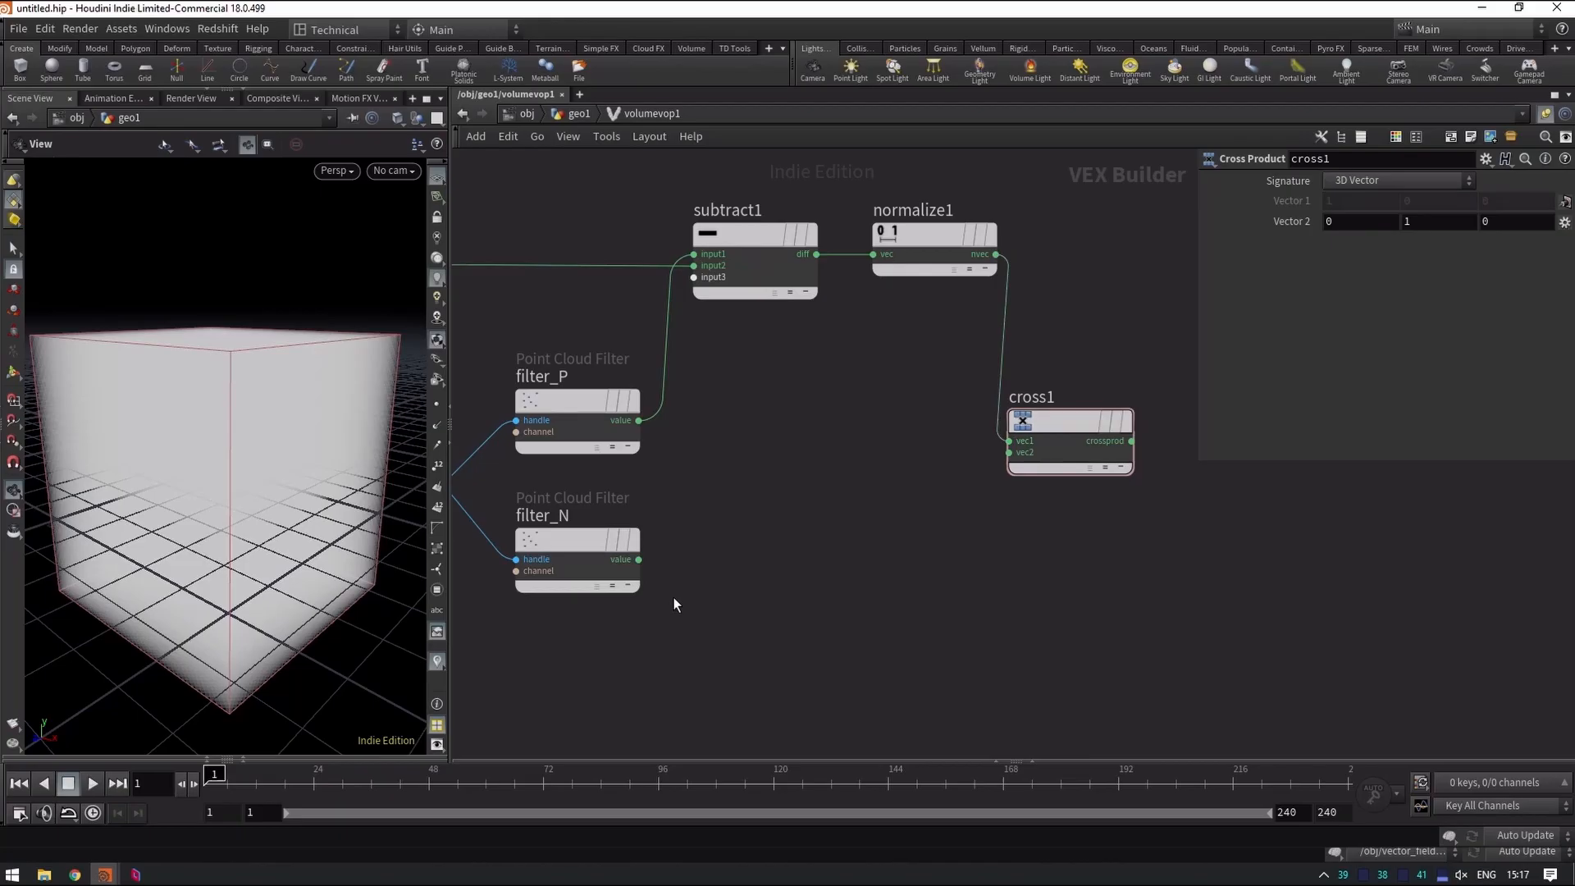
pyautogui.click(638, 559)
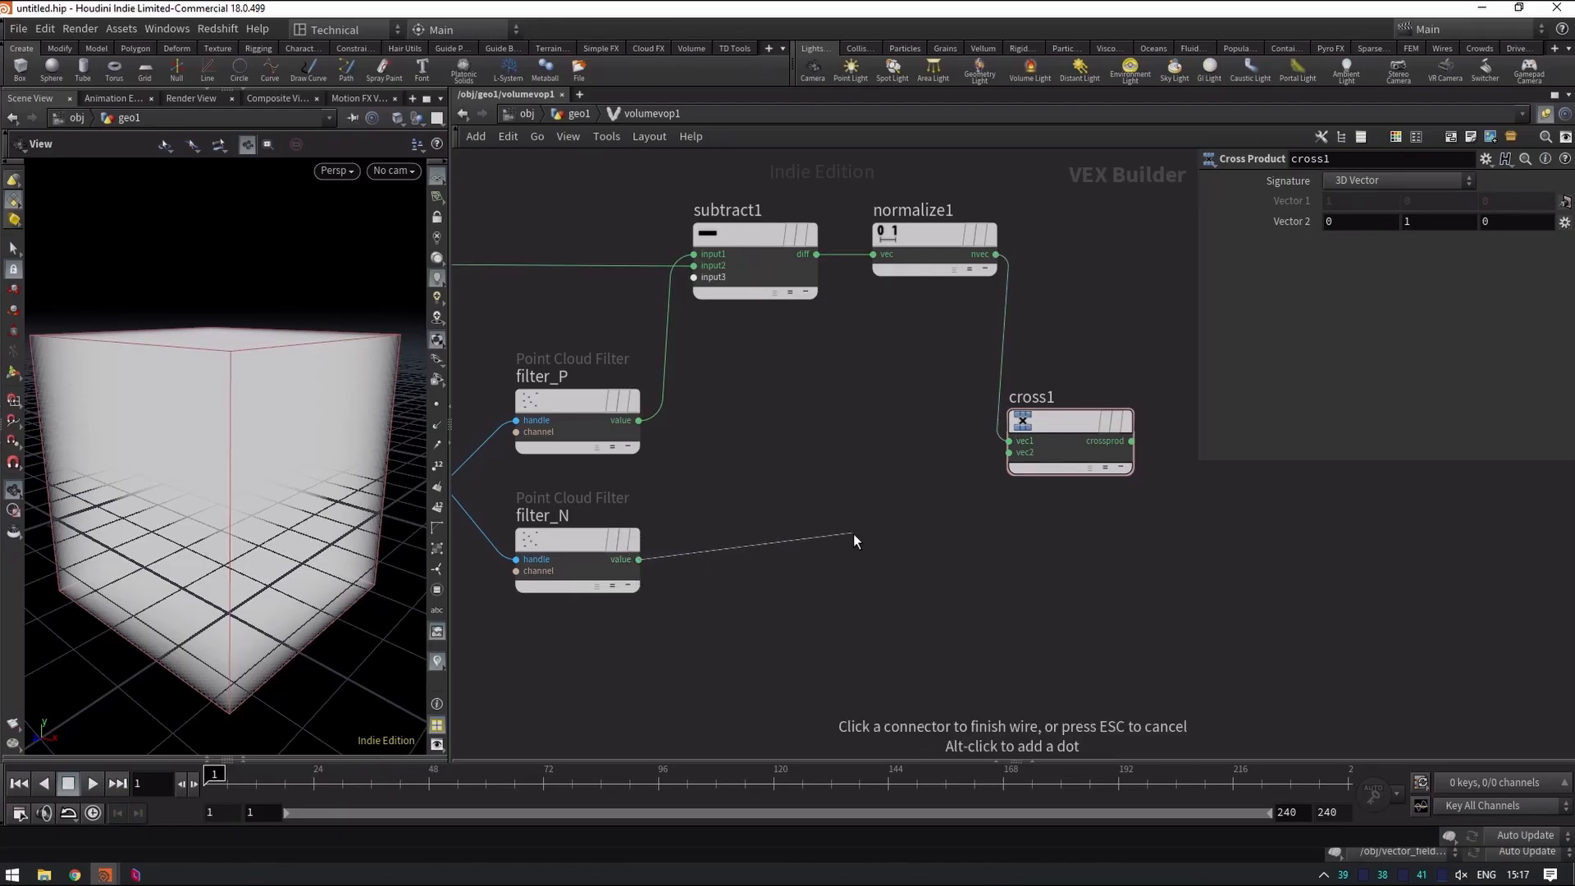
pyautogui.click(1009, 452)
pyautogui.moveTo(1065, 418); pyautogui.dragTo(1095, 413)
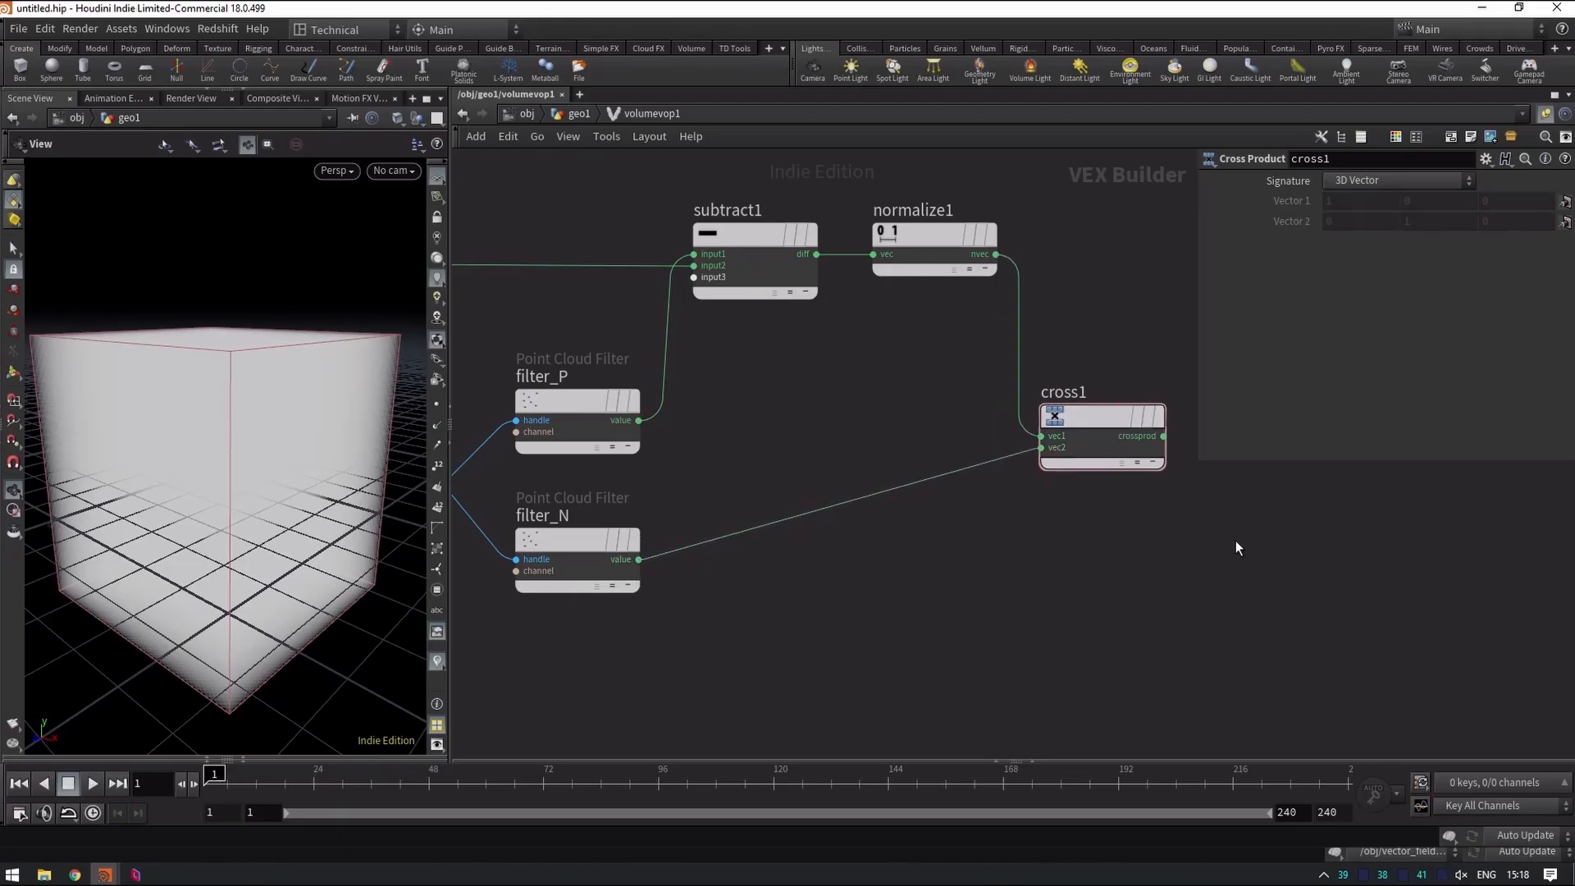
# Add a Bind node to the right of the Cross Product node.
pyautogui.moveTo(1087, 541); pyautogui.dragTo(824, 526, button='middle')
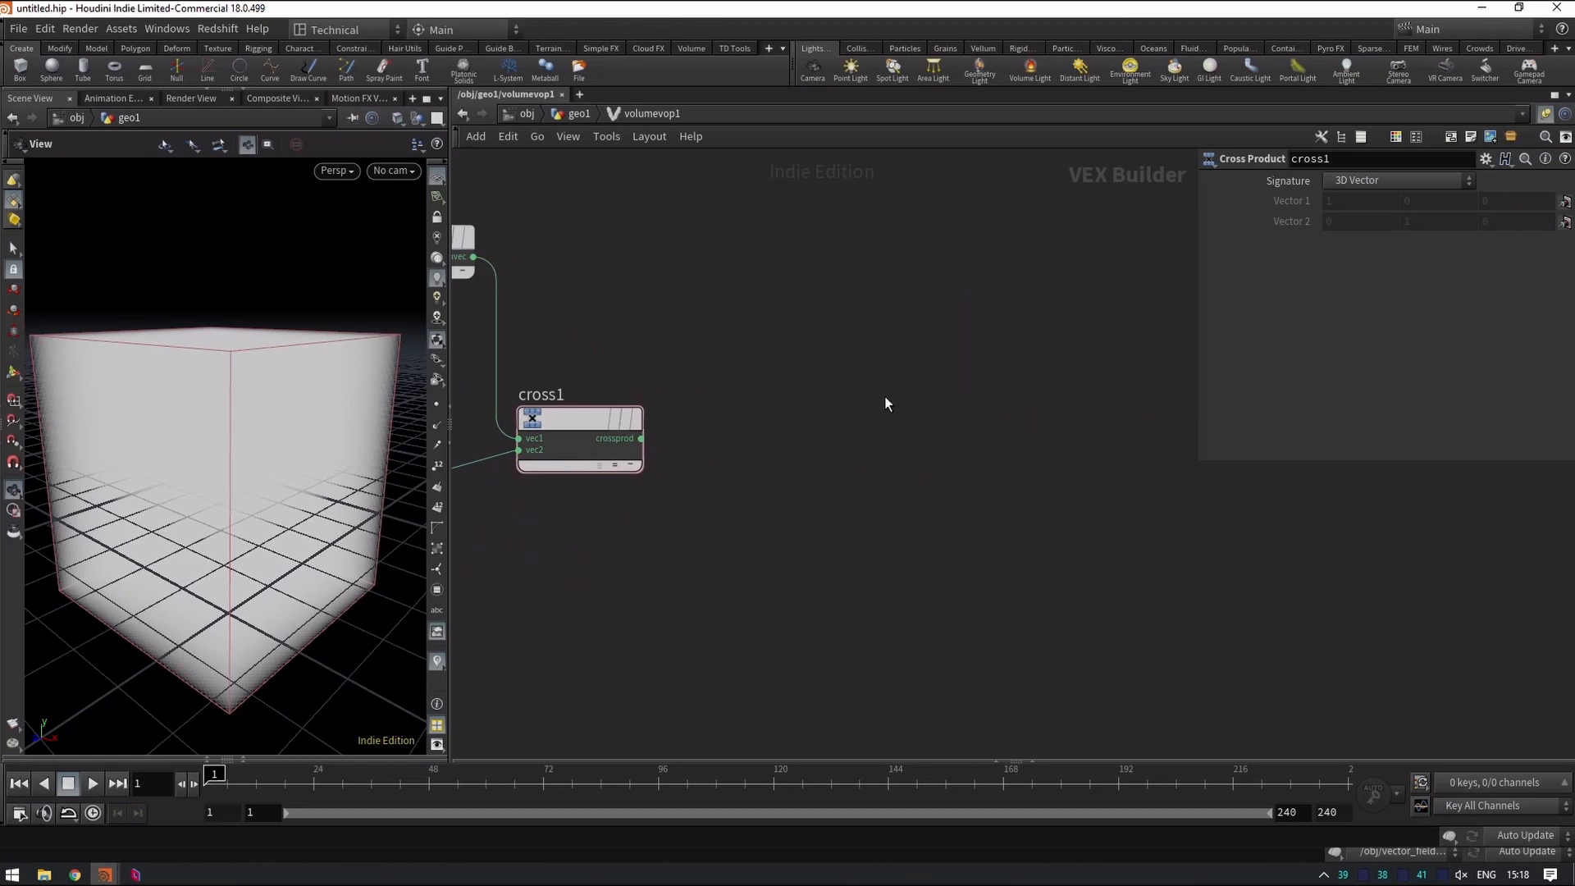
pyautogui.press('Tab')
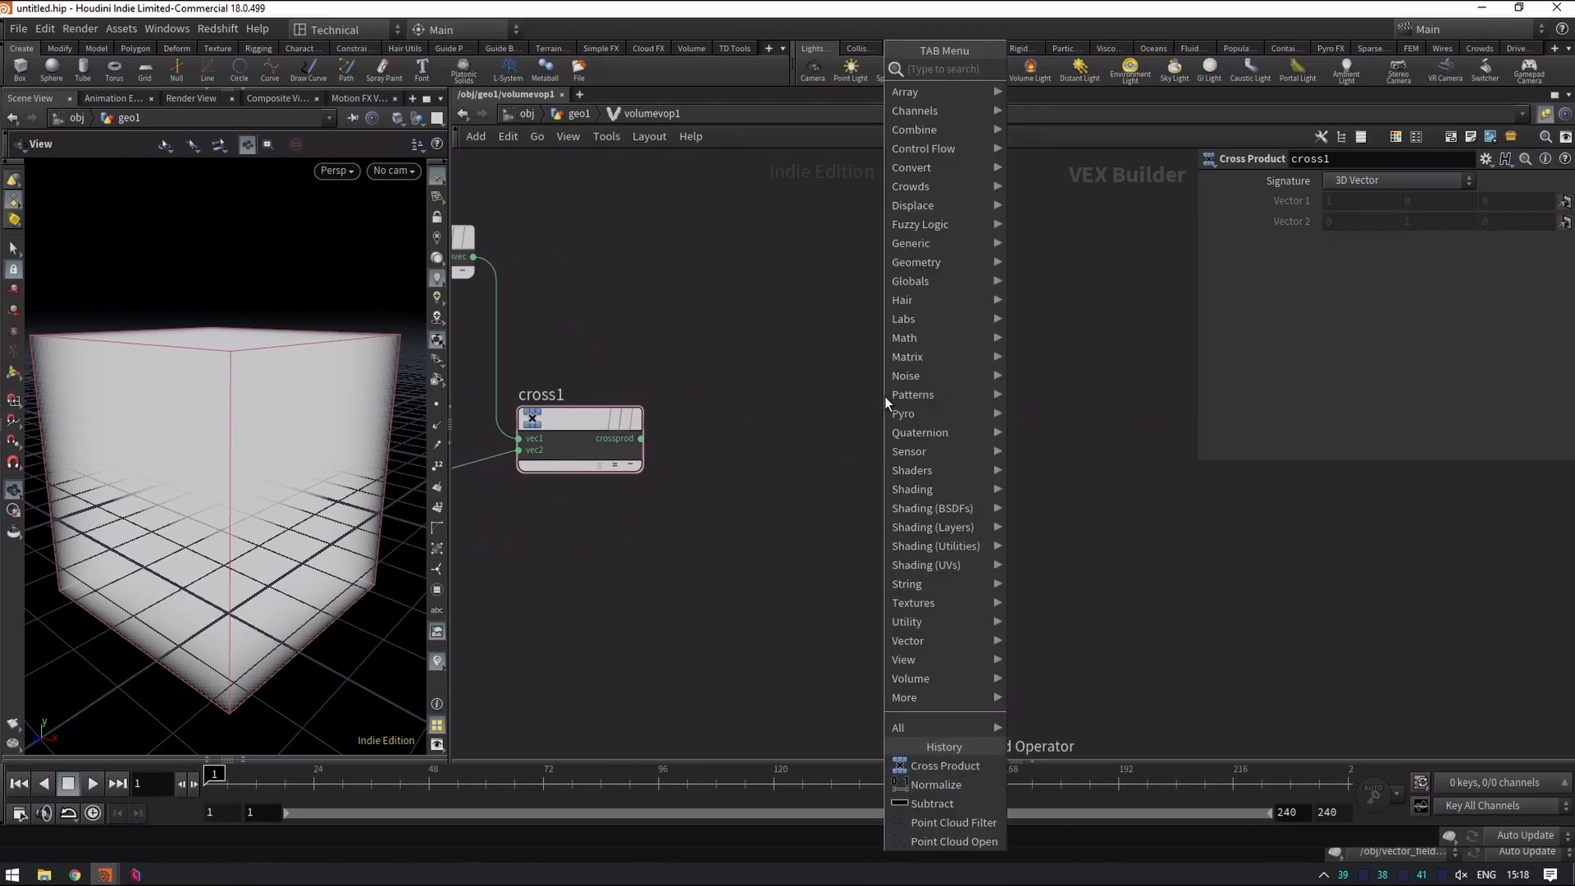
pyautogui.moveTo(615, 434); pyautogui.dragTo(625, 435)
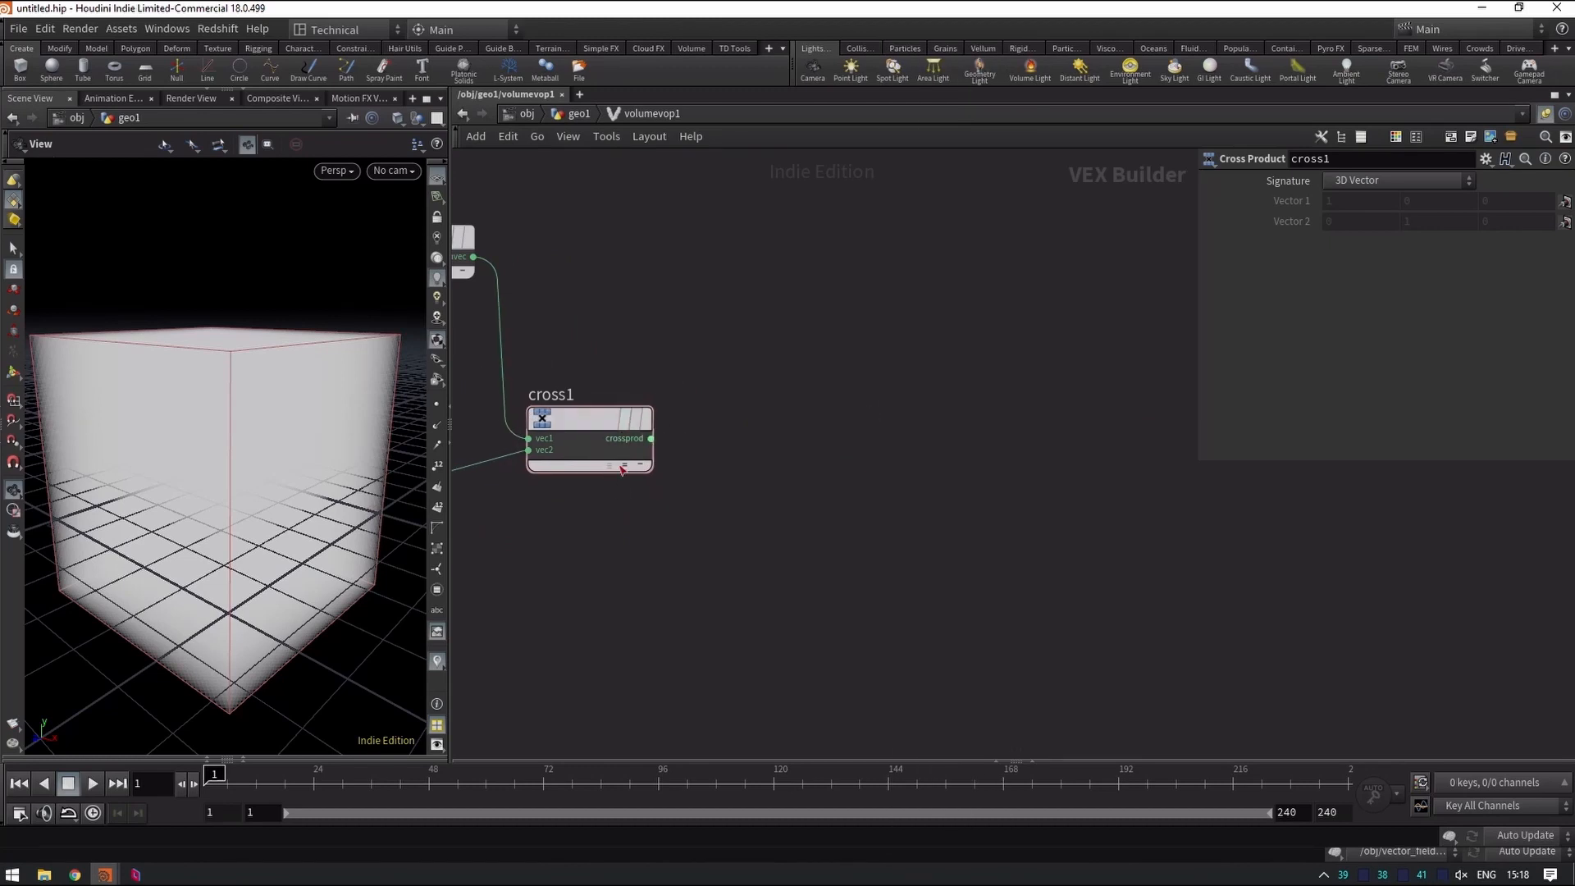
pyautogui.press('h')
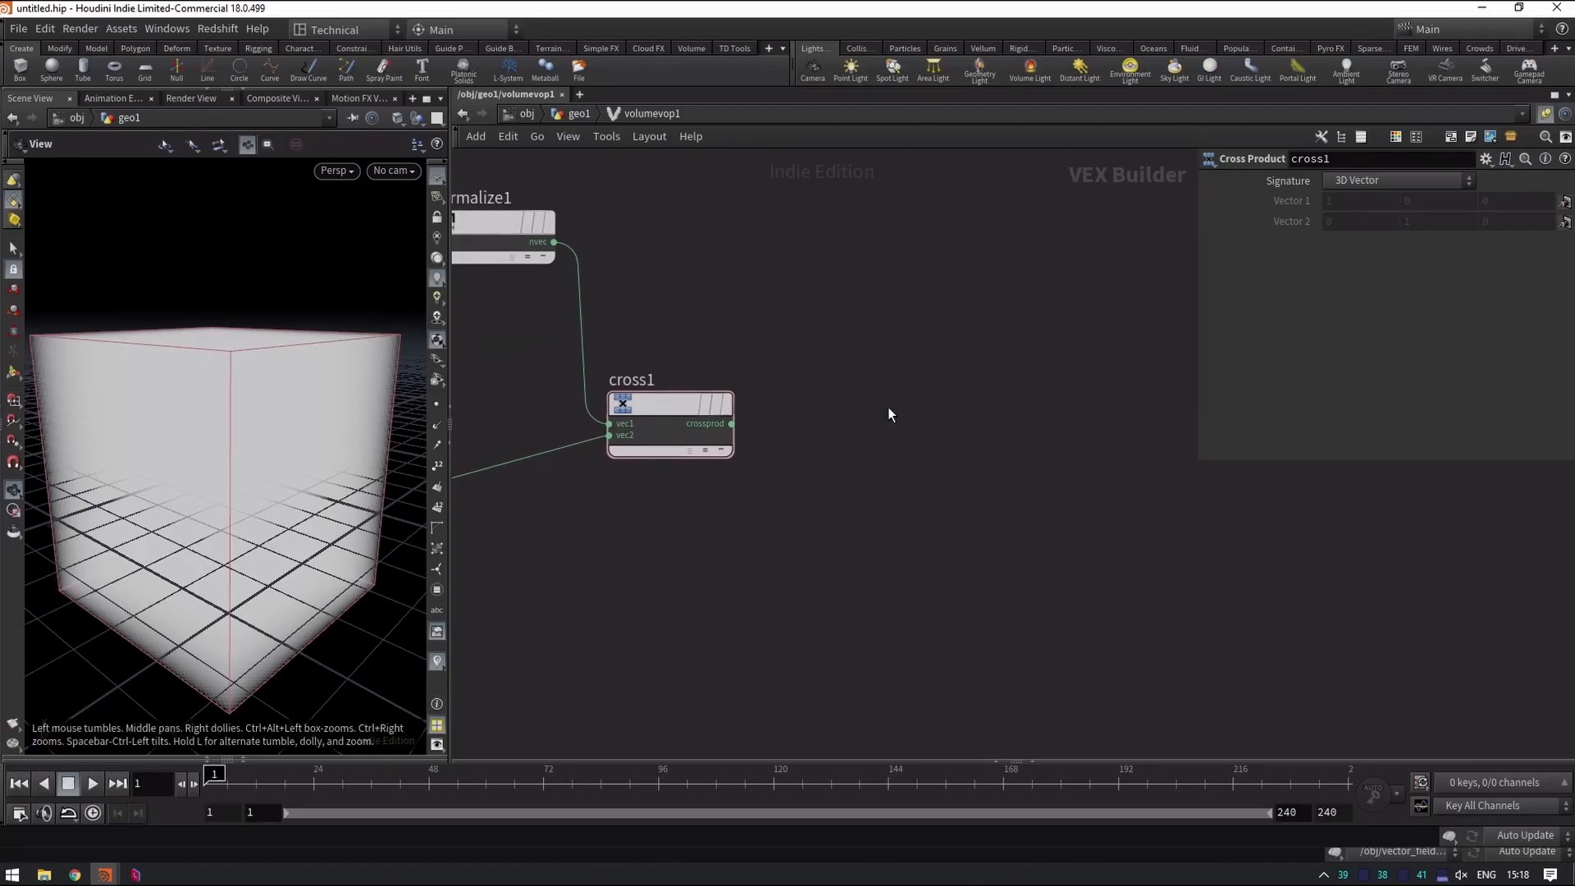
pyautogui.press('Tab')
pyautogui.write('bind ex')
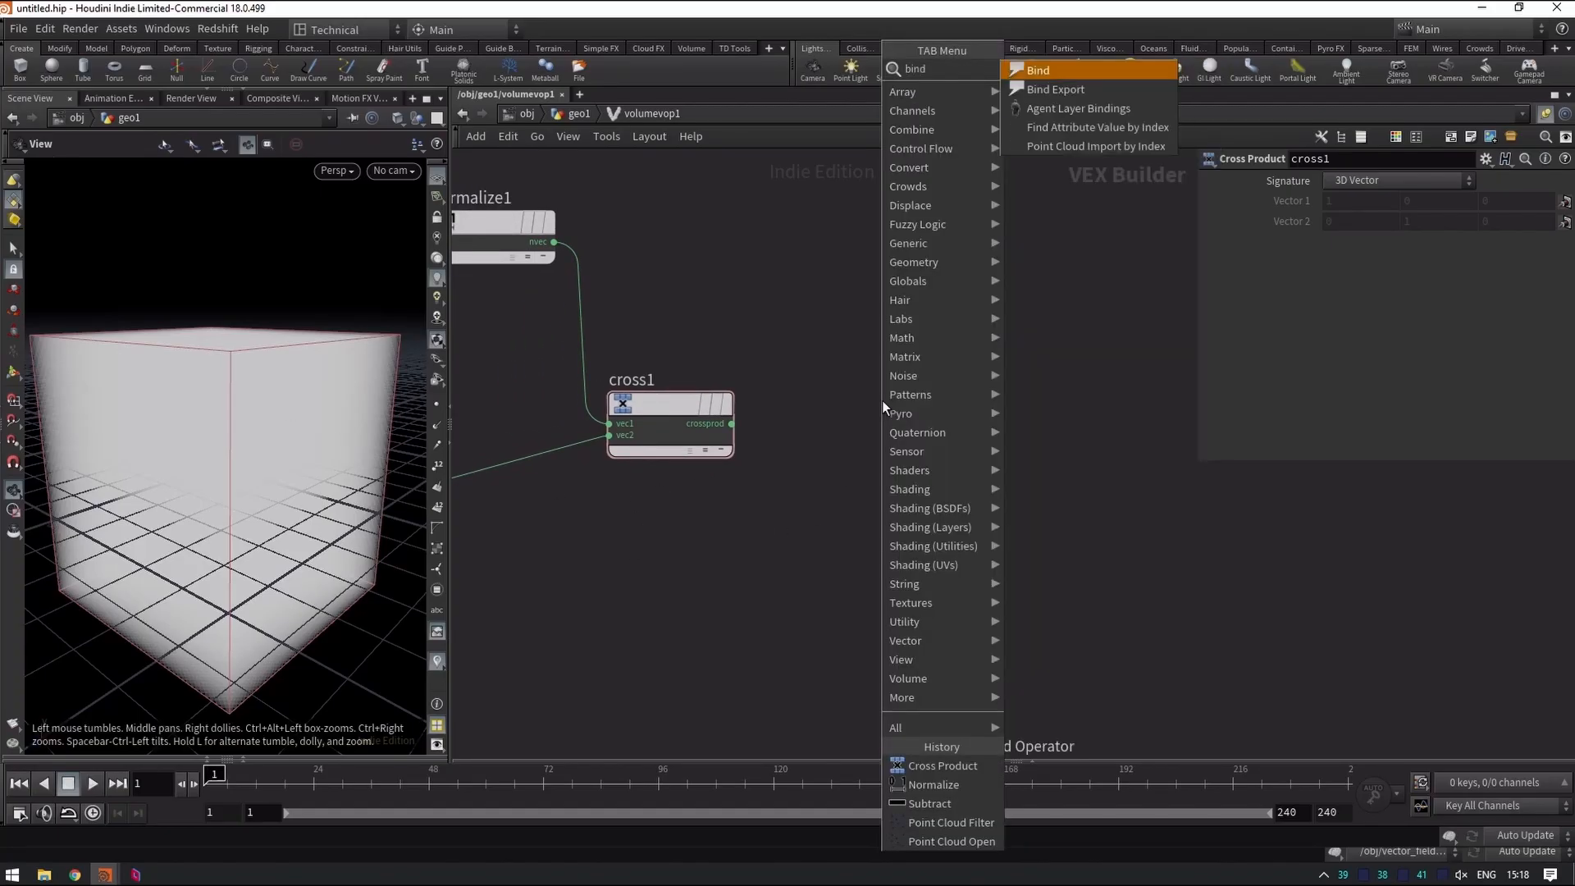
pyautogui.press('Return')
pyautogui.click(882, 400)
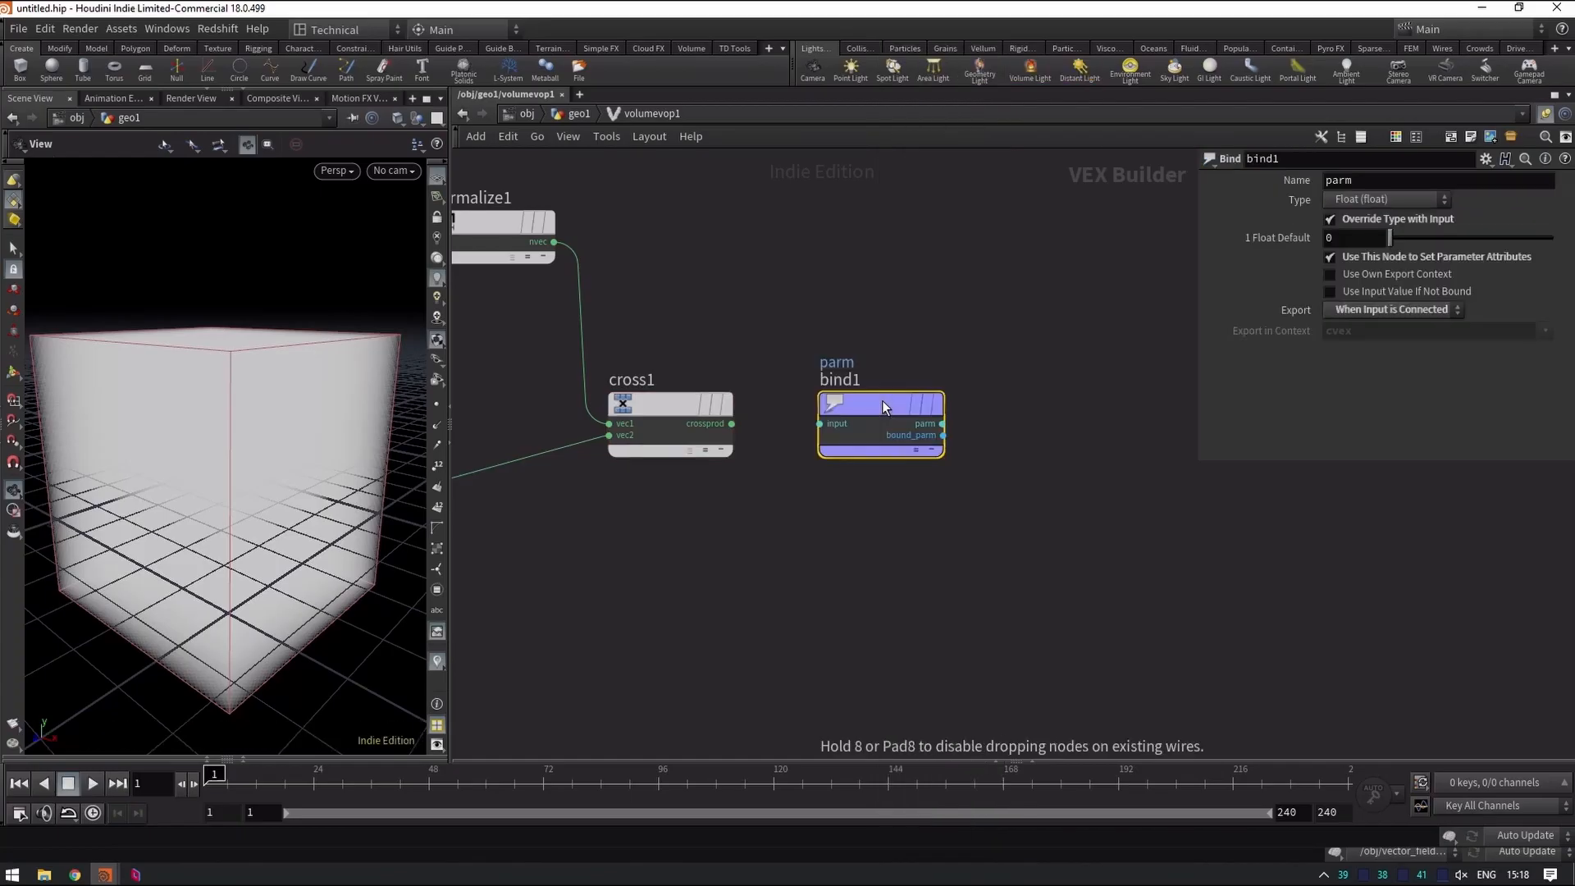
# Name the Bind parameter vel and set its type to Vector.
pyautogui.doubleClick(1338, 179)
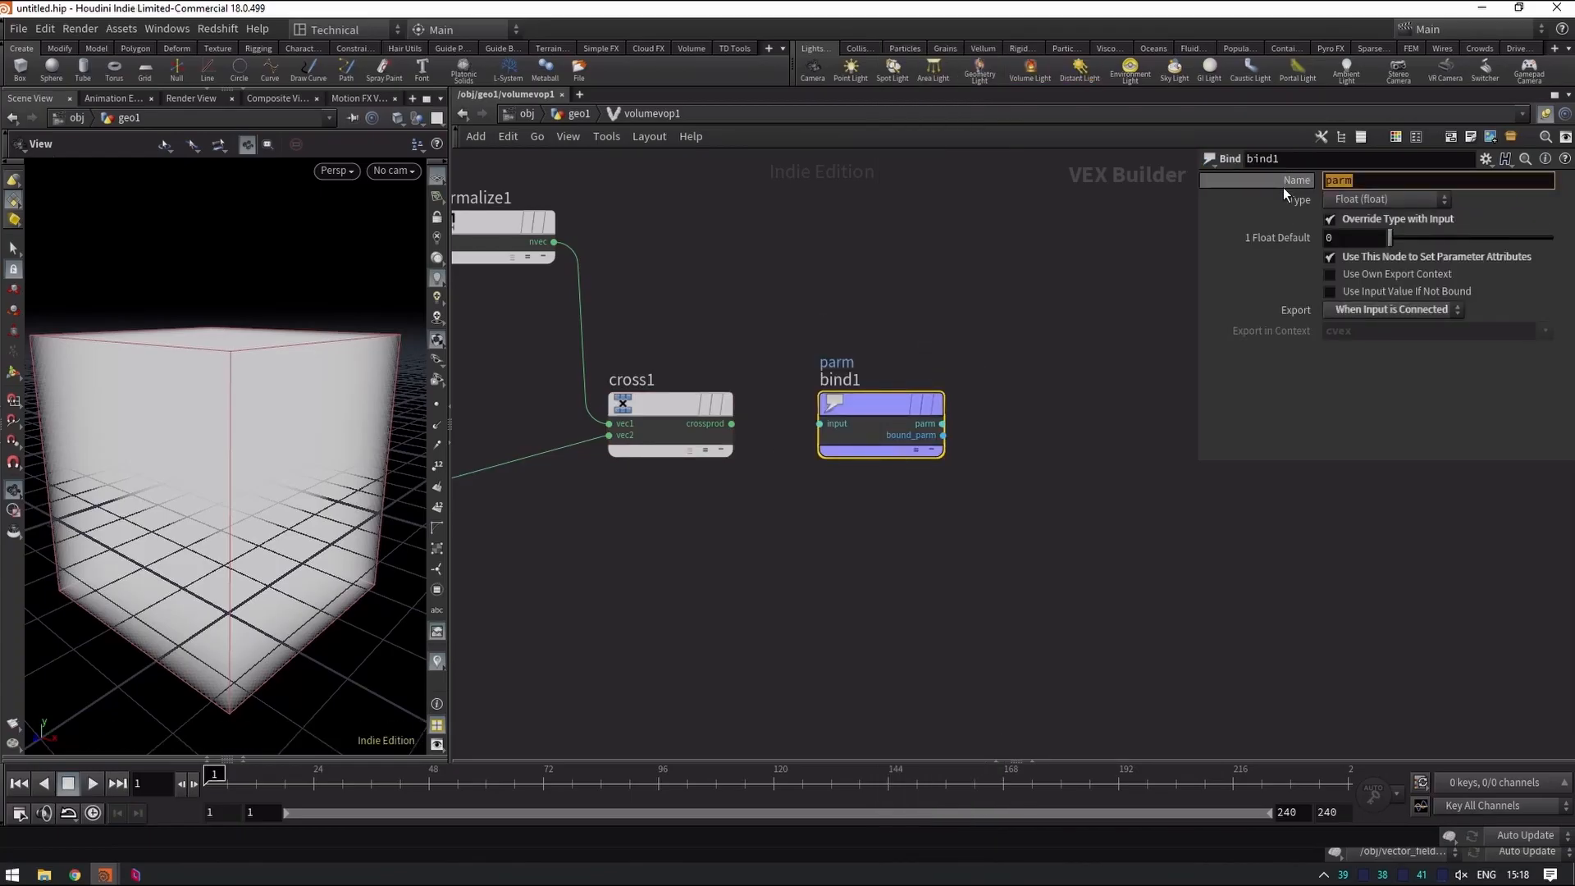
pyautogui.write('vel')
pyautogui.press('Return')
pyautogui.click(1398, 200)
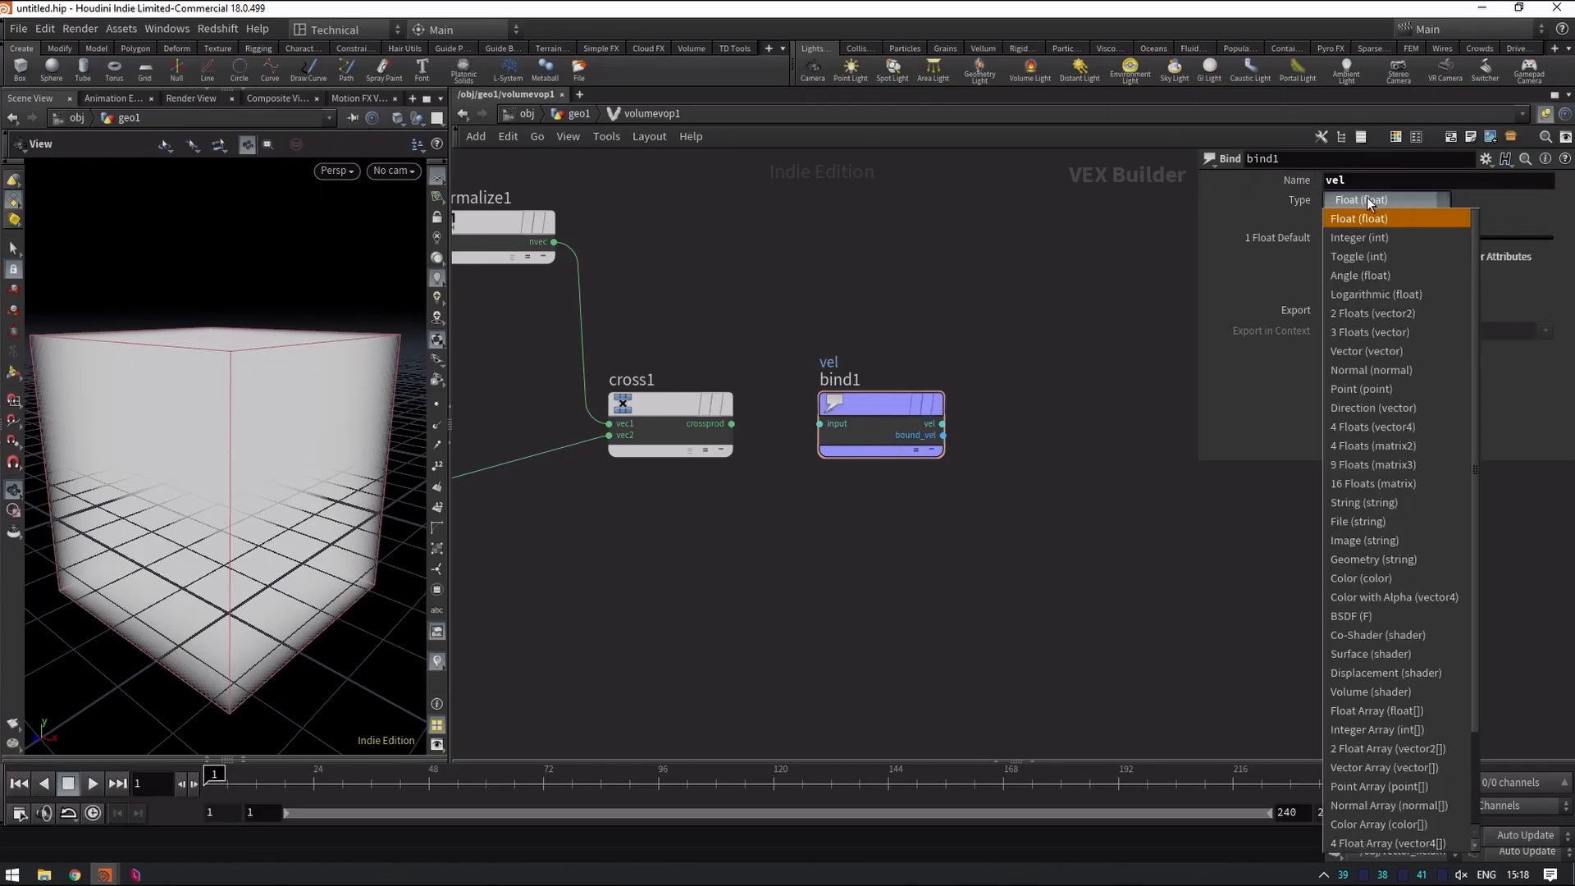
pyautogui.click(1385, 352)
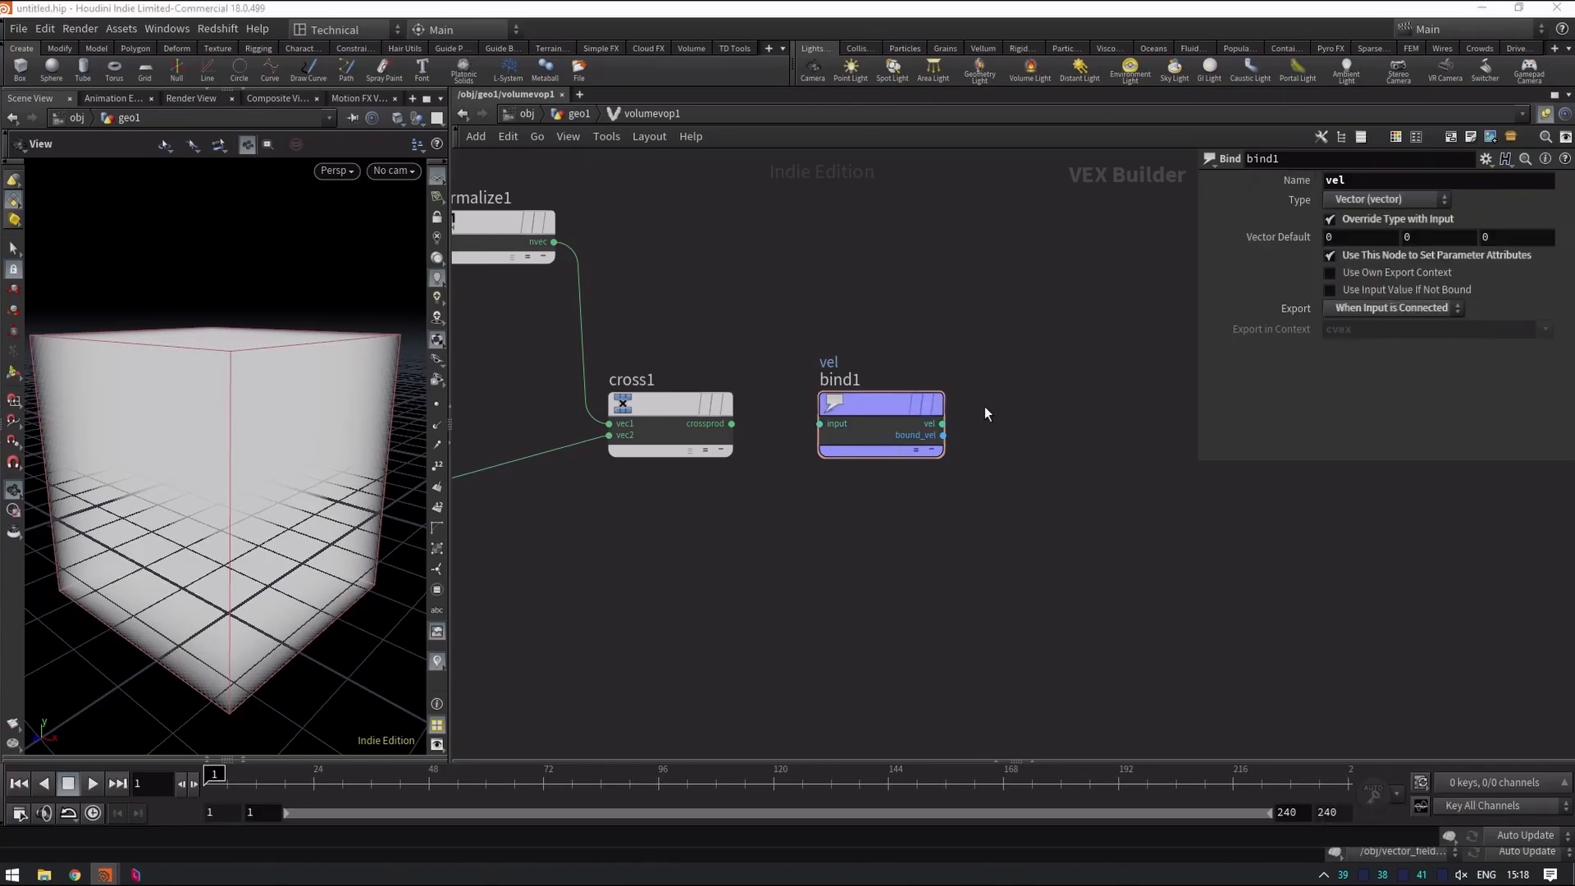
# Wire the Cross Product output into the Bind input and return to the geometry network.
pyautogui.click(731, 424)
pyautogui.click(832, 423)
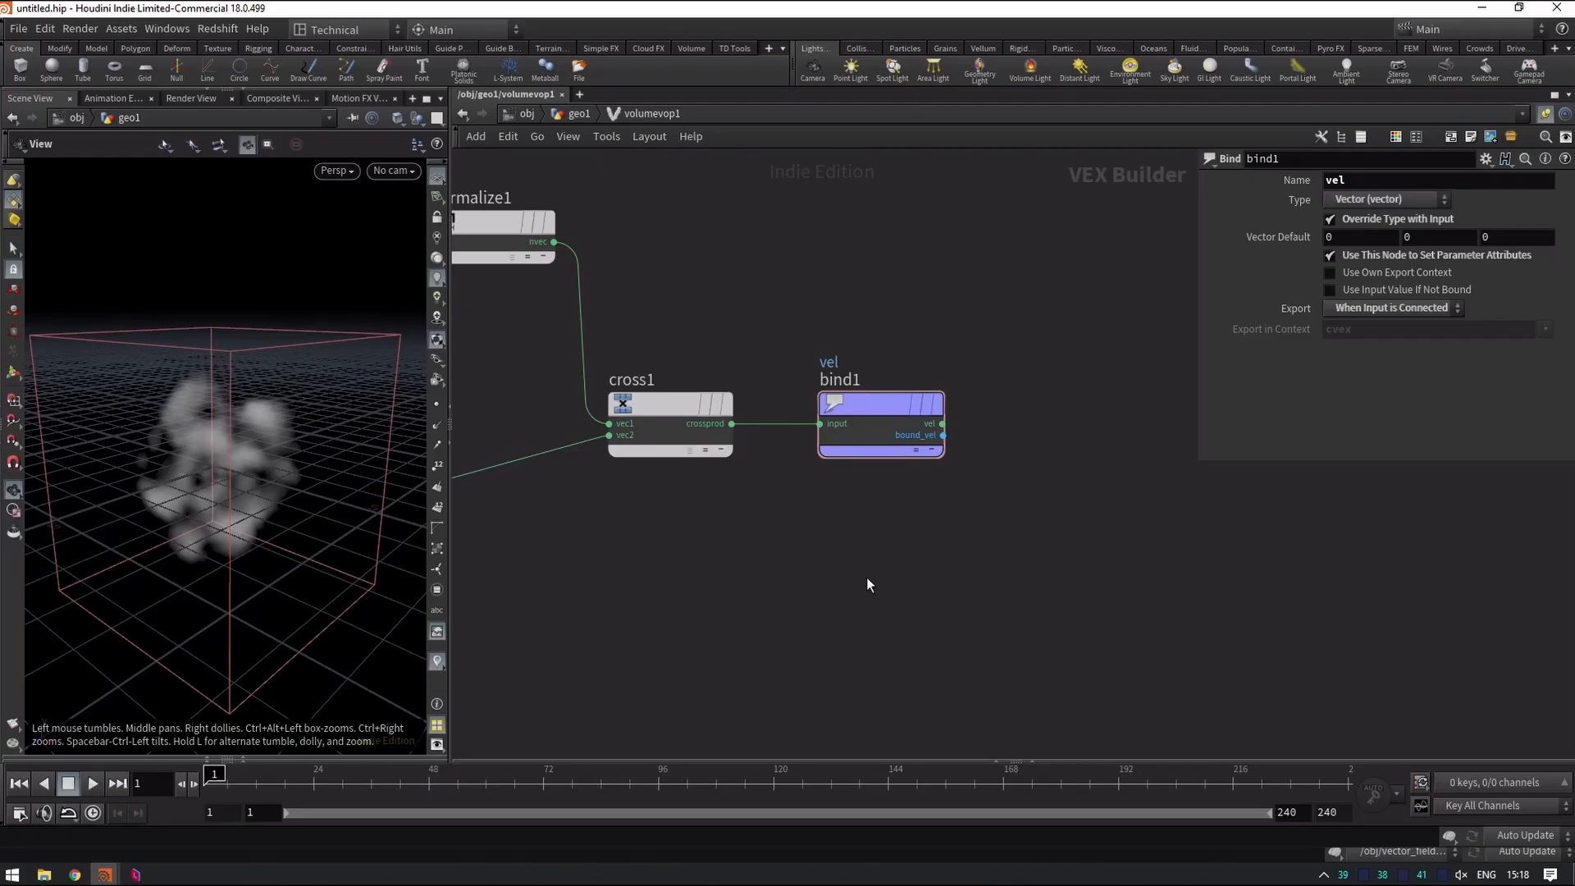
pyautogui.press('u')
pyautogui.moveTo(204, 450)
pyautogui.mouseDown()
pyautogui.moveTo(176, 459)
pyautogui.moveTo(204, 447)
pyautogui.moveTo(151, 502)
pyautogui.moveTo(210, 509)
pyautogui.moveTo(200, 450)
pyautogui.moveTo(147, 440)
pyautogui.moveTo(172, 467)
pyautogui.moveTo(274, 453)
pyautogui.moveTo(198, 457)
pyautogui.moveTo(221, 472)
pyautogui.mouseUp()
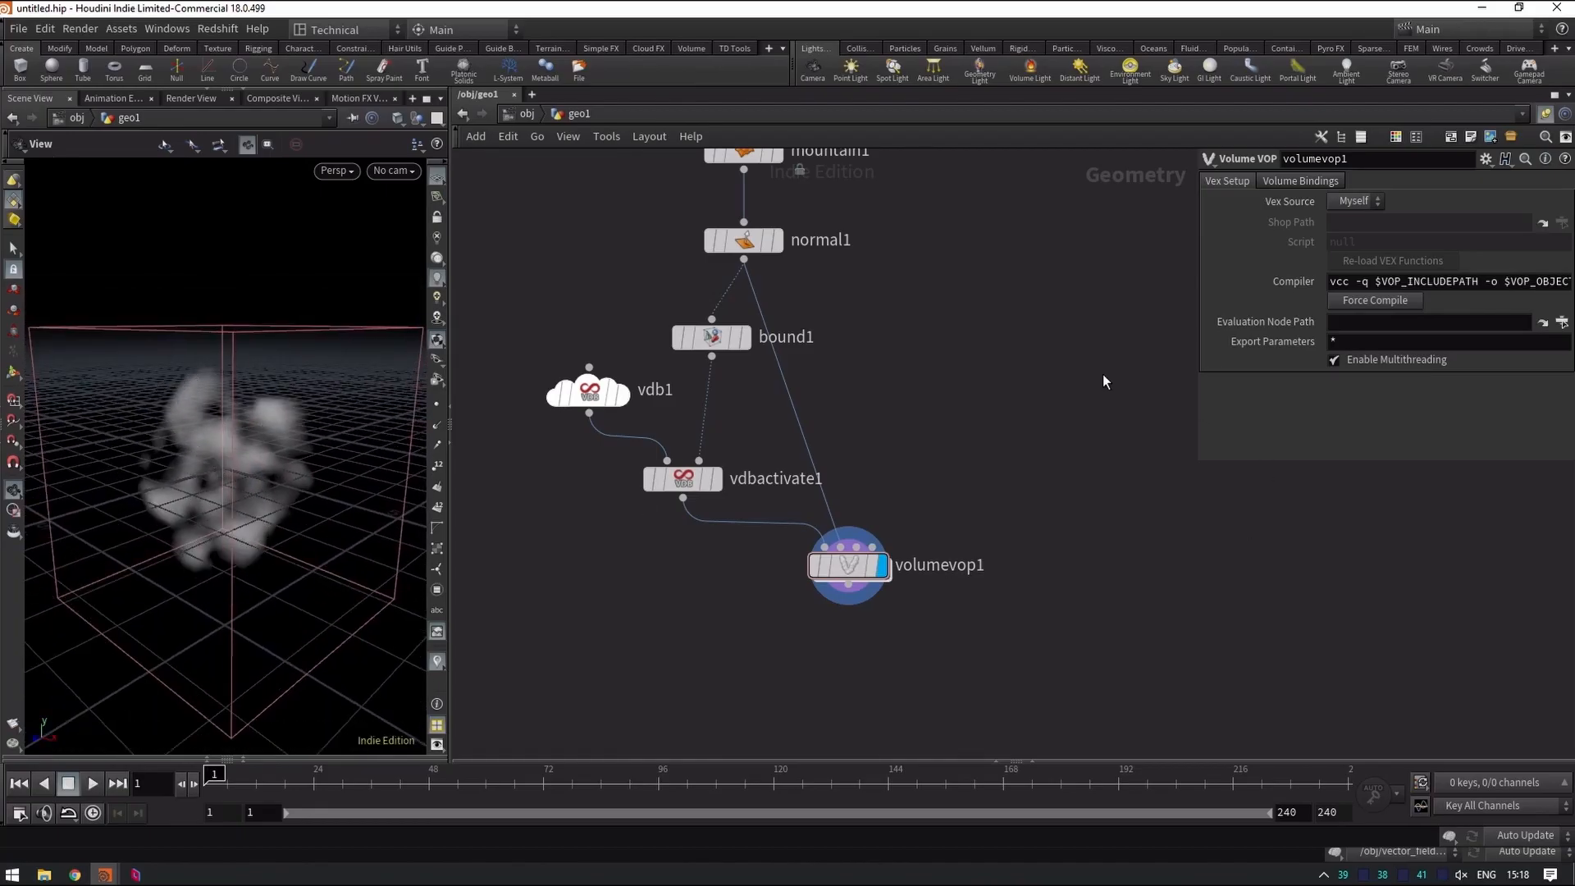
pyautogui.moveTo(922, 268); pyautogui.dragTo(920, 362, button='middle')
# Try a greater height on the mountain1 node, and set it back to 3.5.
pyautogui.click(763, 255)
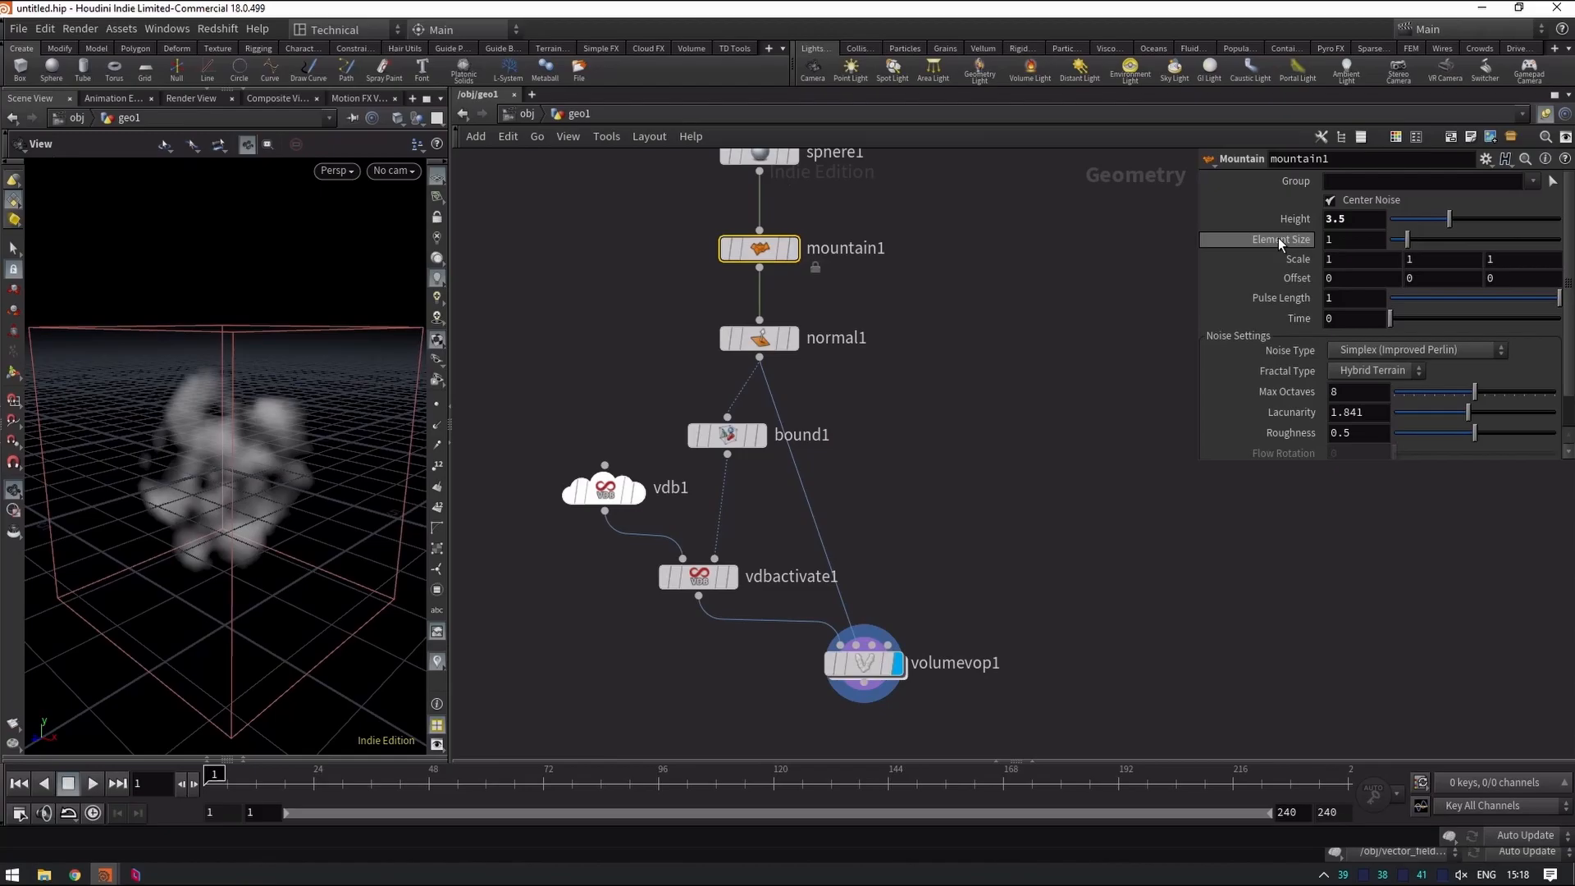
pyautogui.moveTo(1448, 220); pyautogui.dragTo(1493, 223)
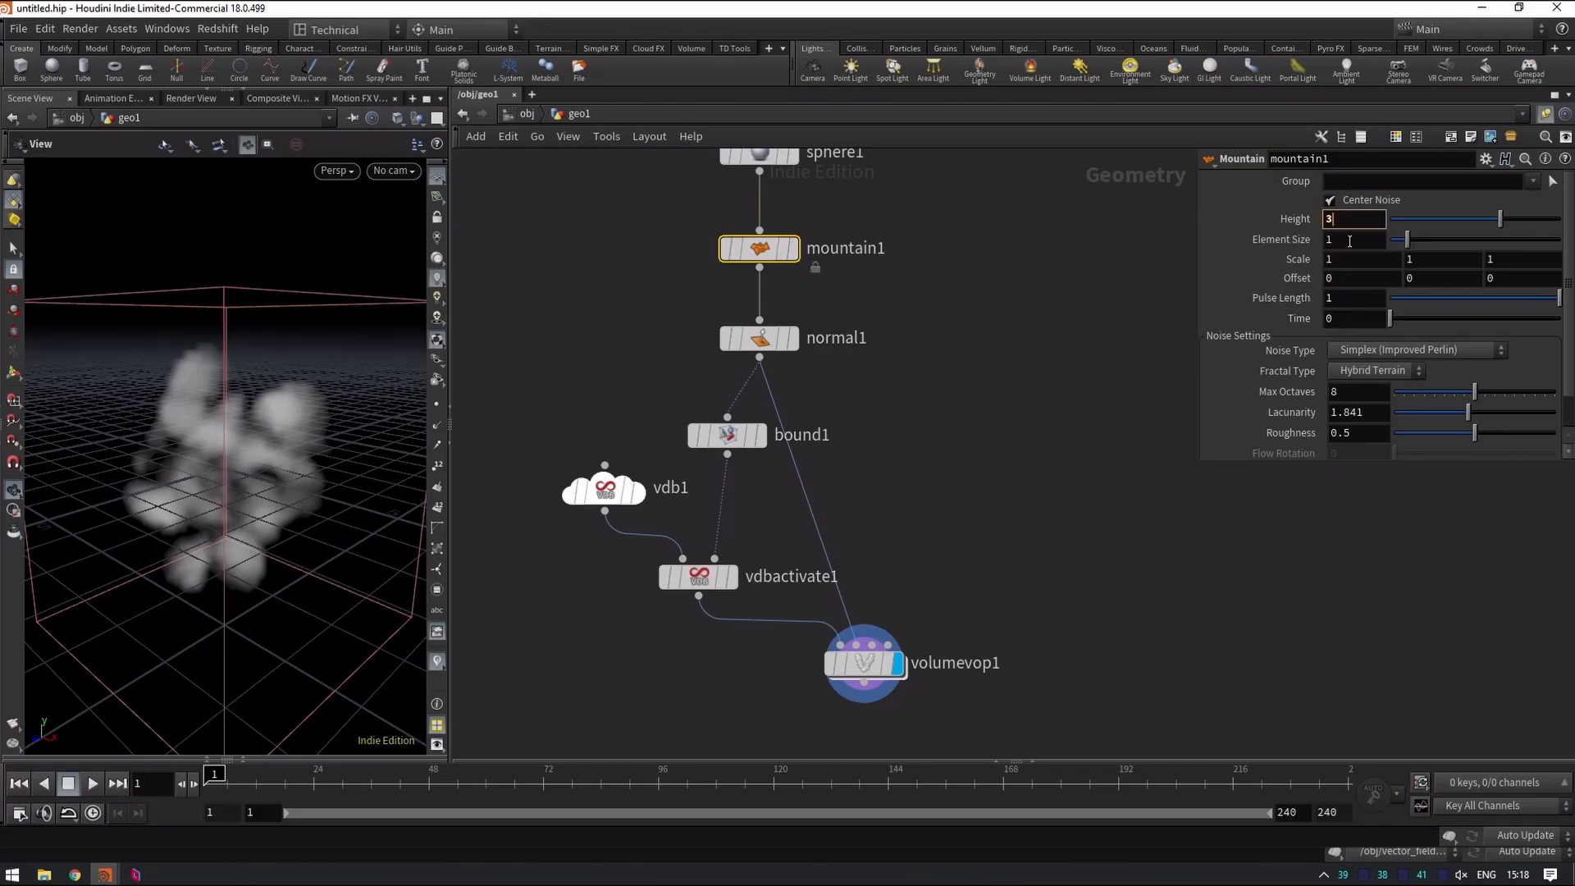
pyautogui.press('Return')
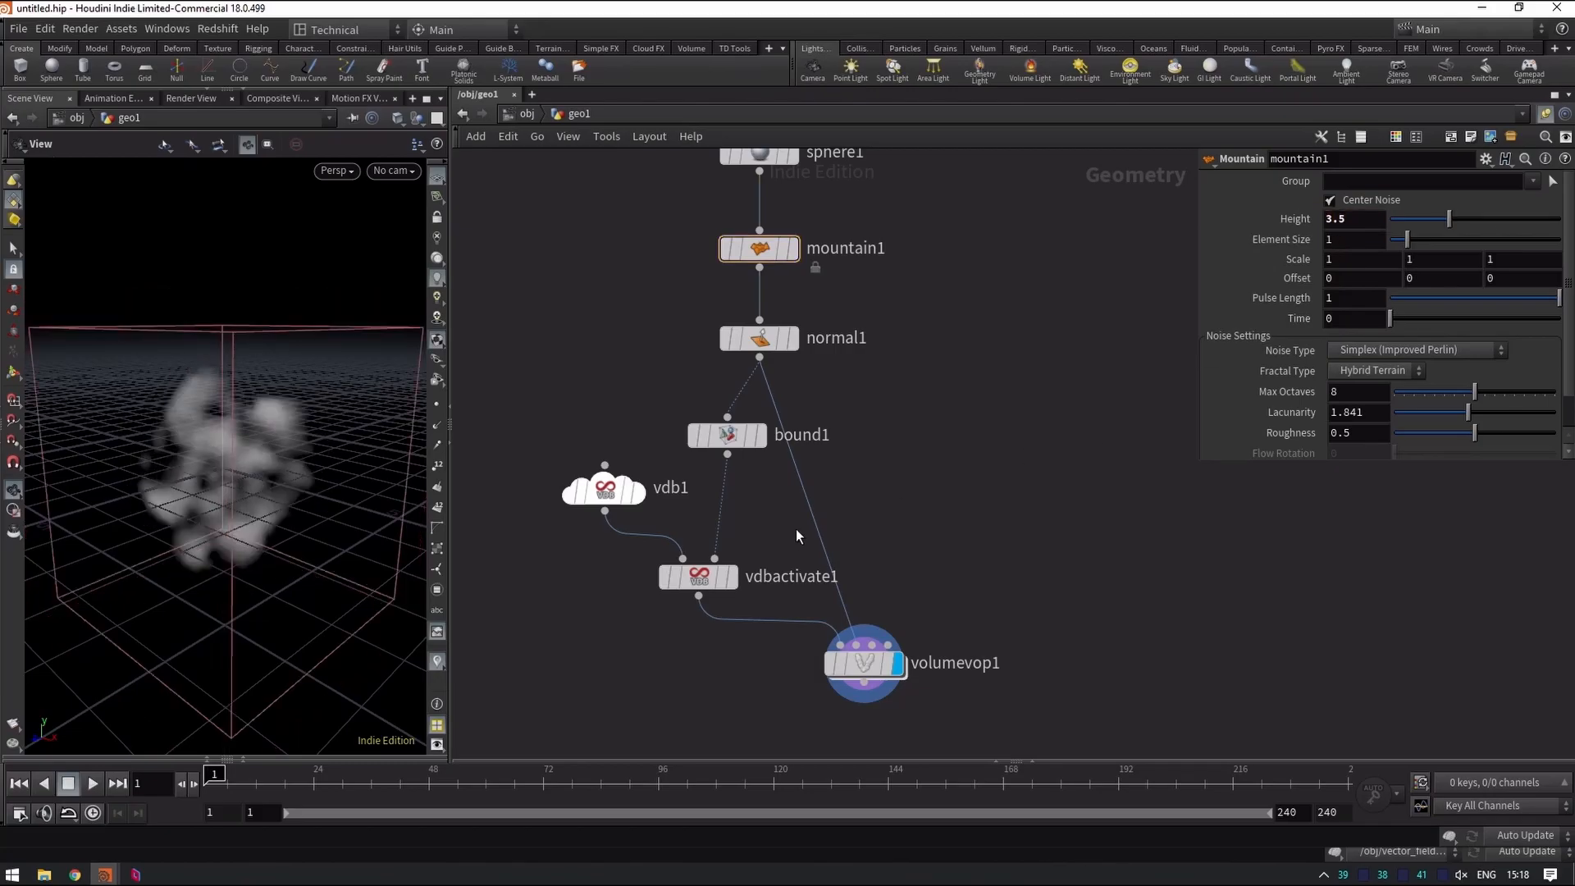
# Add a Points from Volume node in the empty area beside the vdb1 node.
pyautogui.moveTo(963, 589); pyautogui.dragTo(983, 411, button='middle')
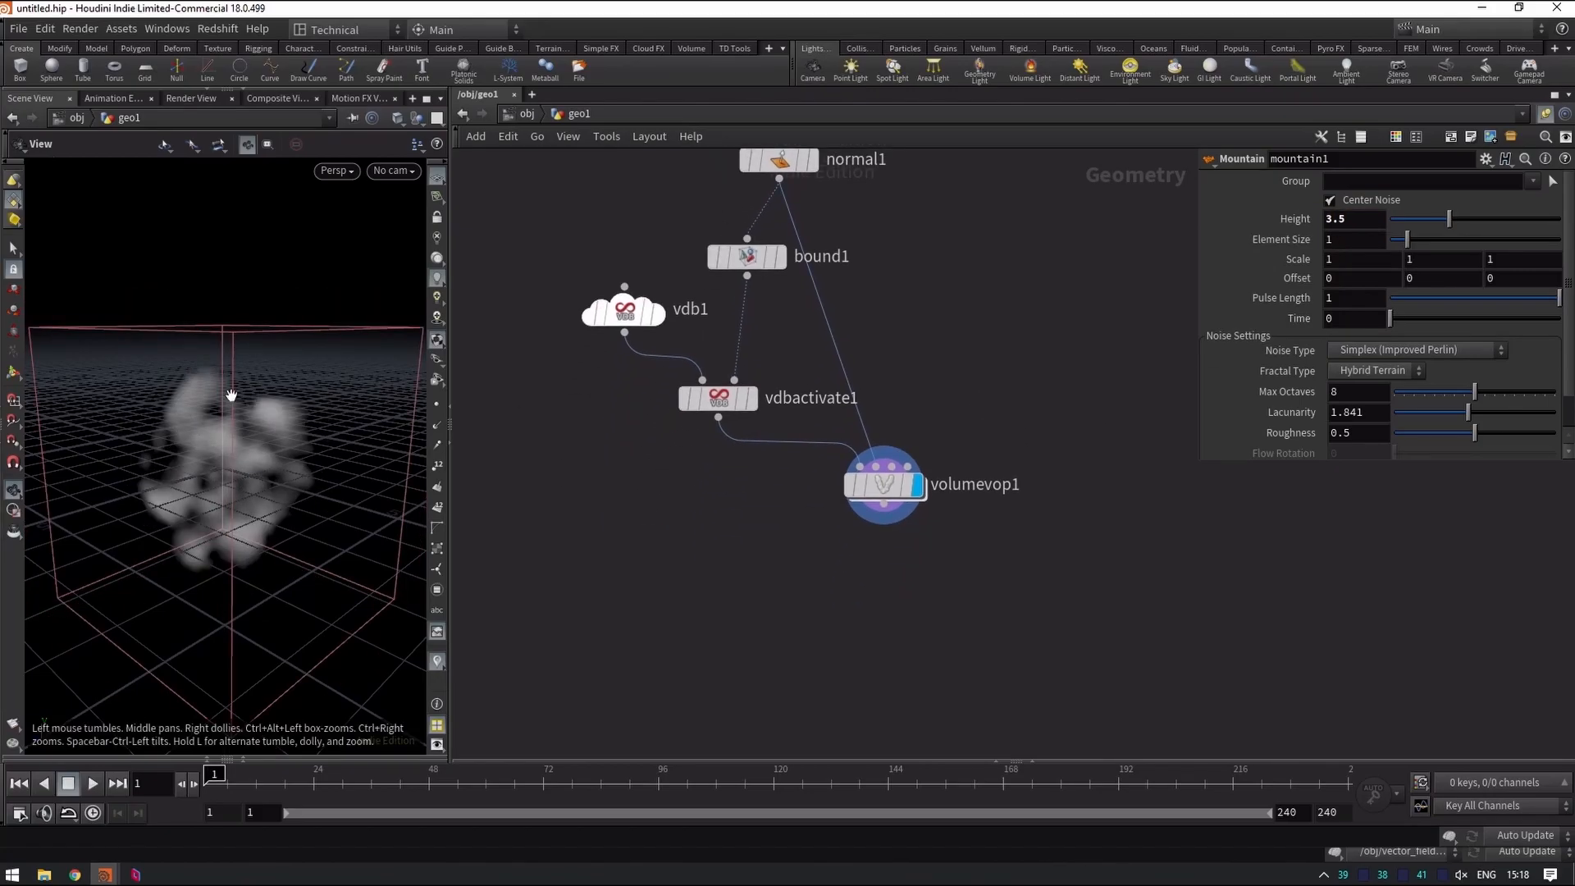
pyautogui.moveTo(609, 525); pyautogui.dragTo(717, 529, button='middle')
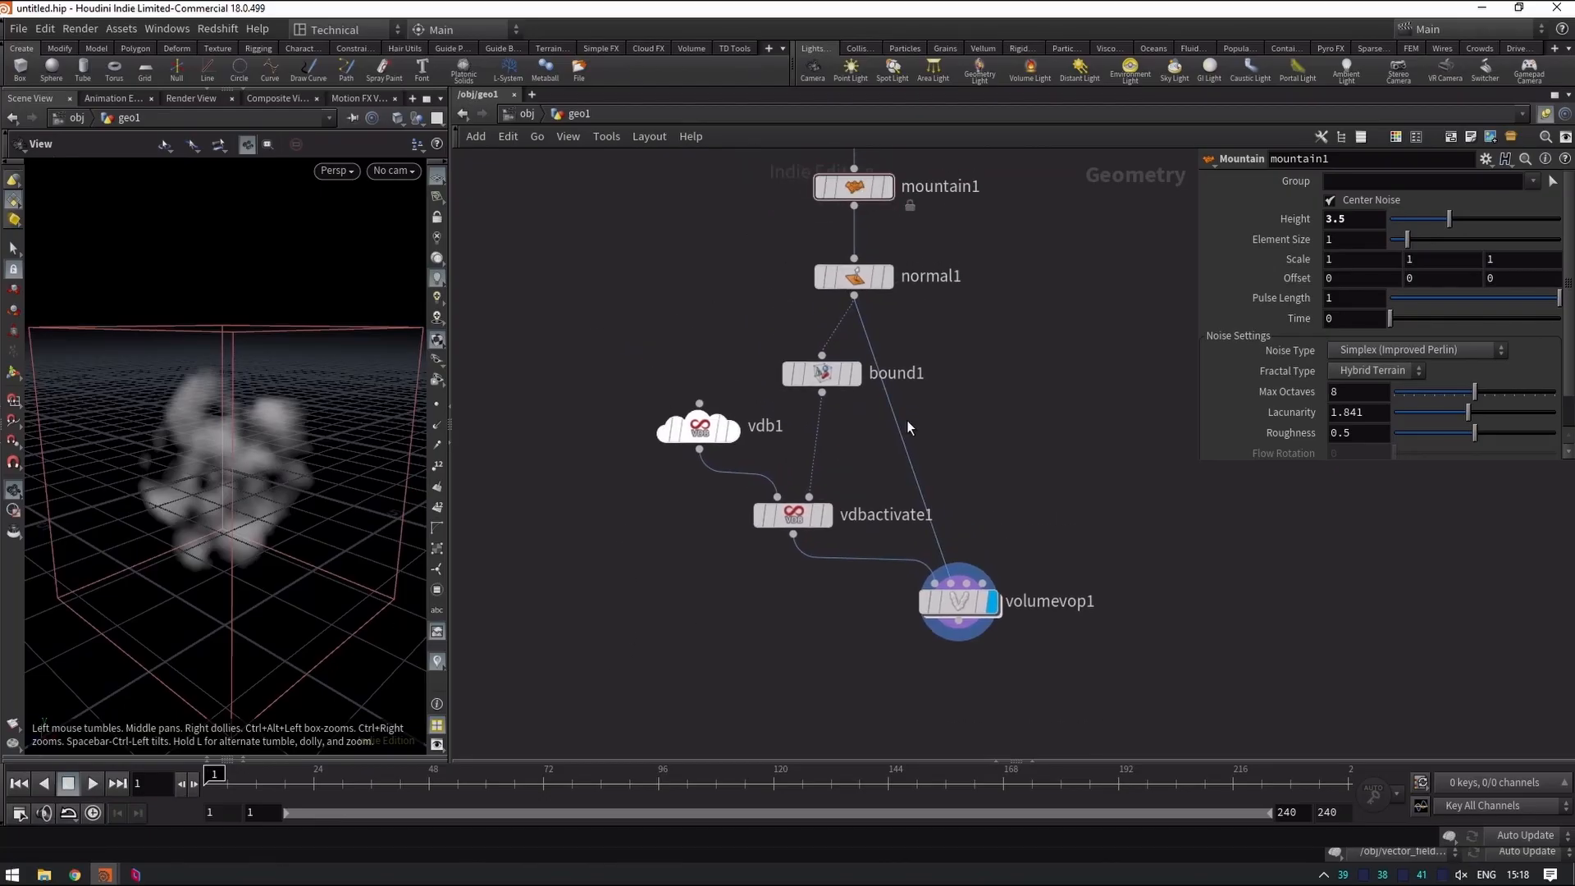
pyautogui.moveTo(1008, 376); pyautogui.dragTo(1038, 525, button='middle')
pyautogui.press('Tab')
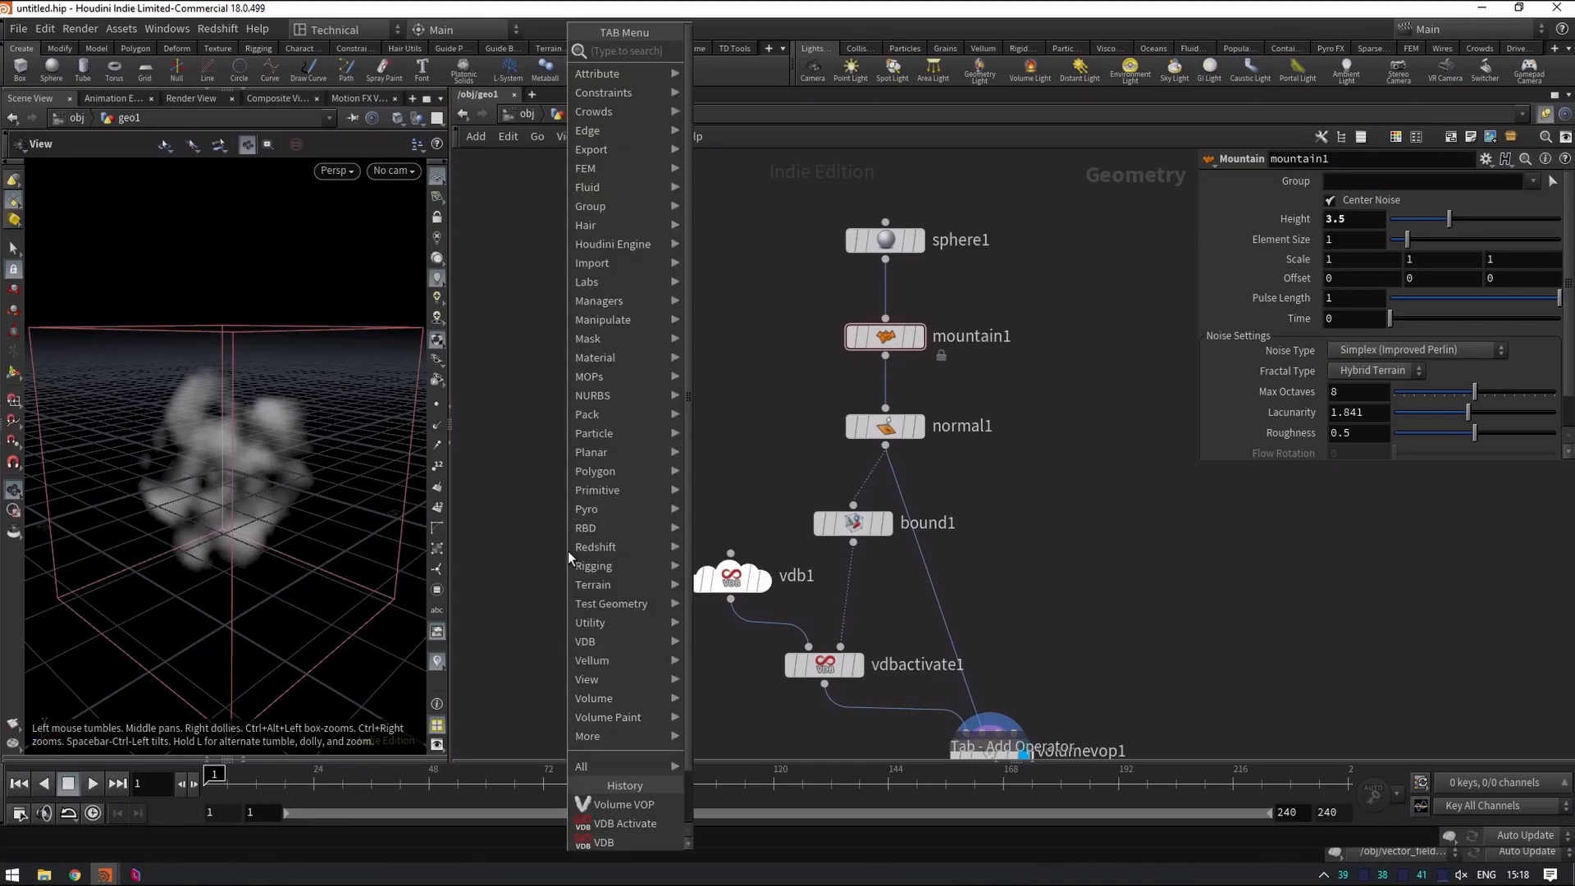
pyautogui.write('points from')
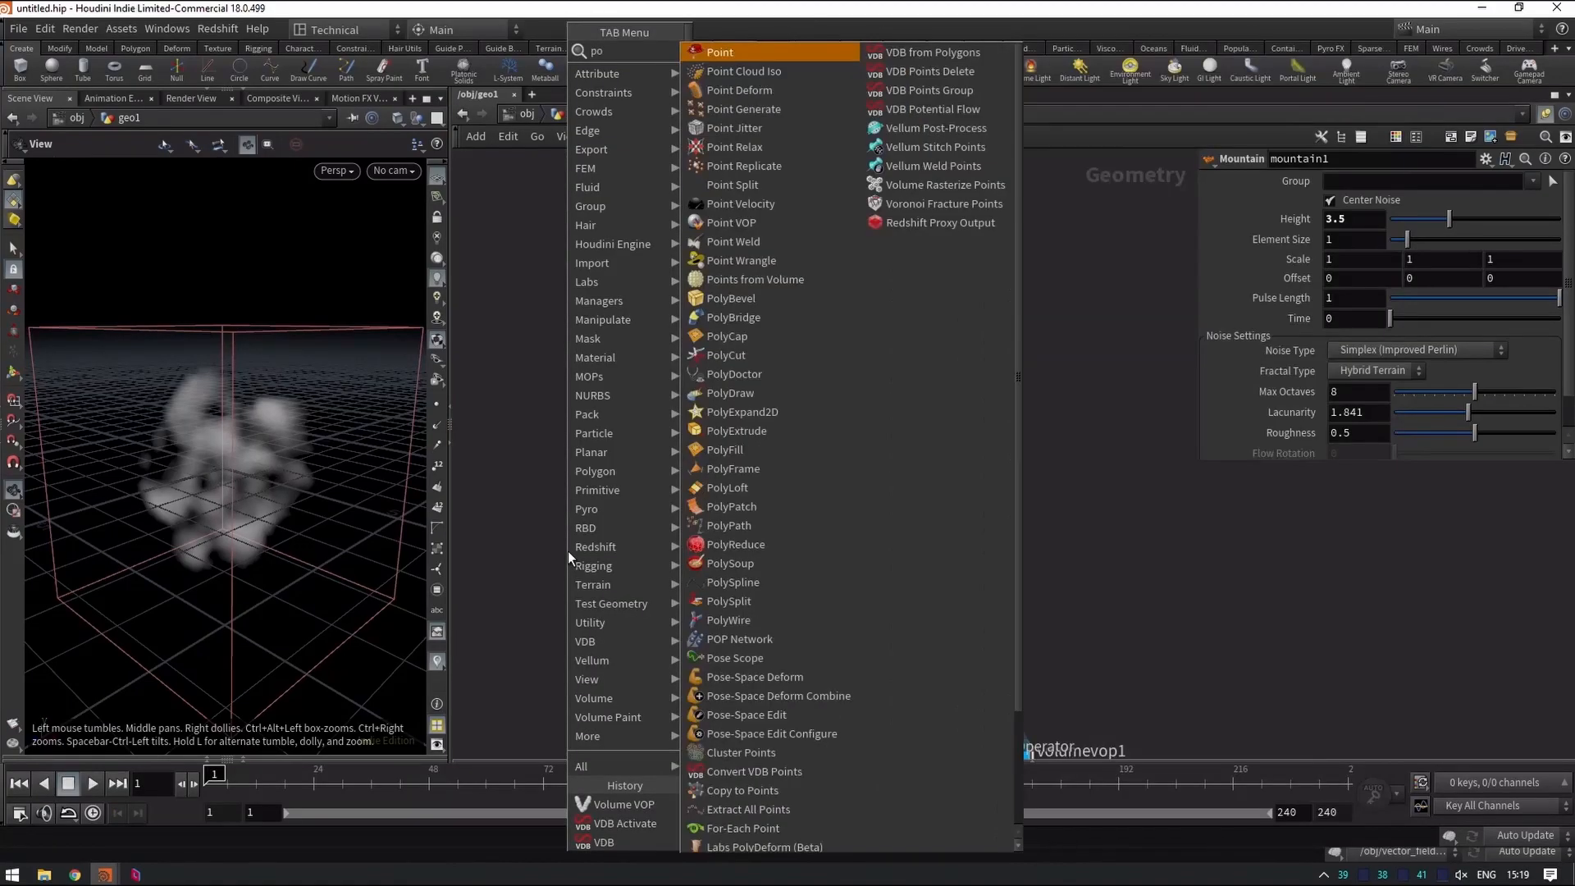
pyautogui.press('Return')
pyautogui.click(568, 549)
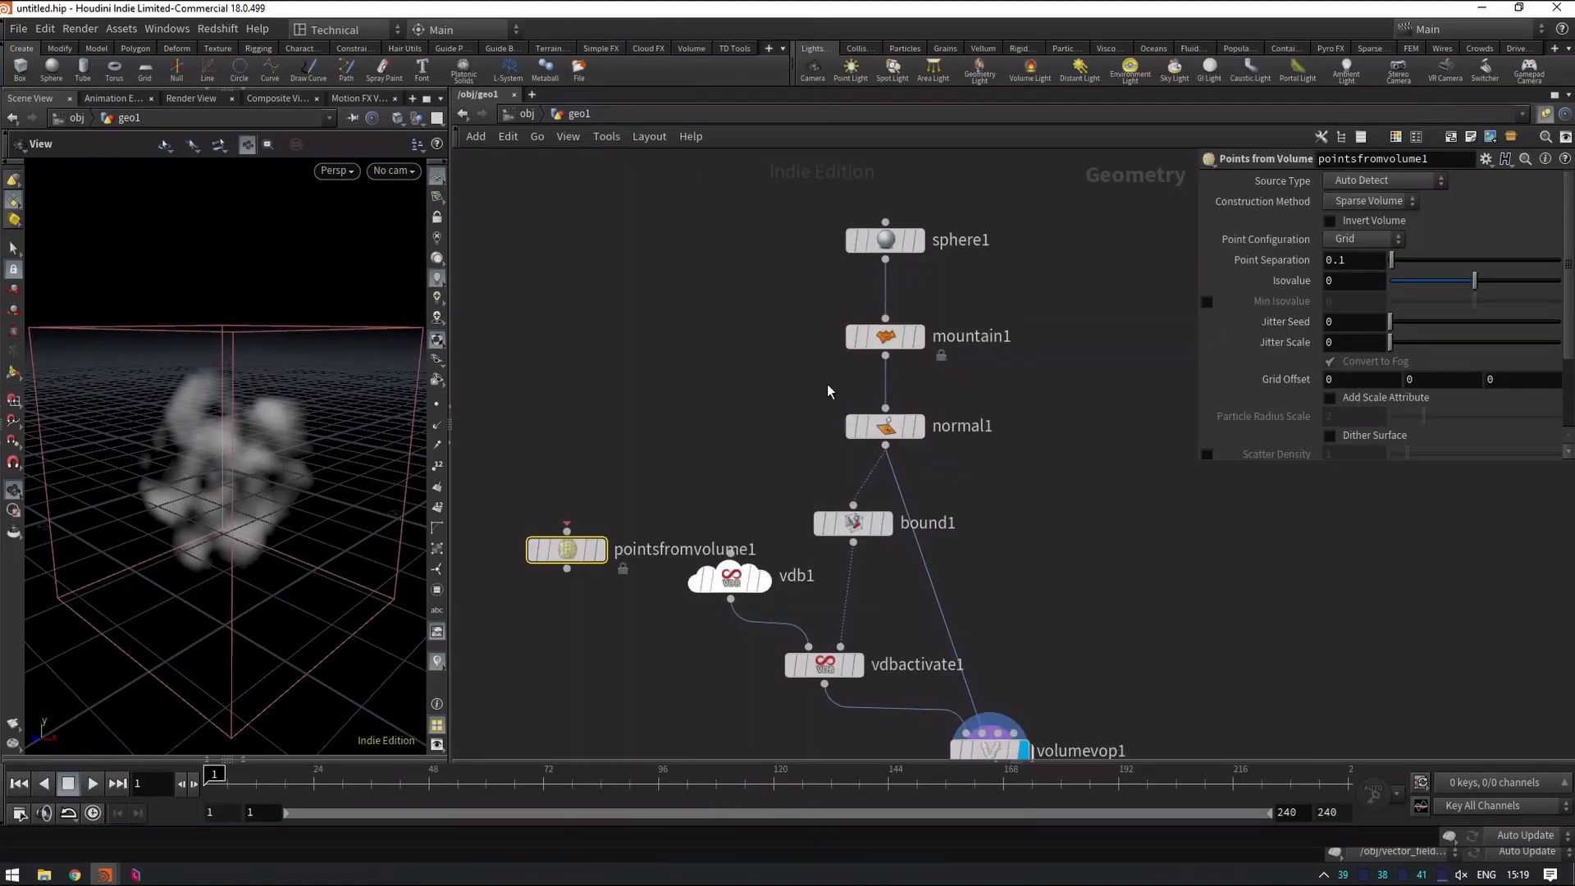
# Wire the mountain1 output into the Points from Volume node and display that node's result.
pyautogui.click(885, 356)
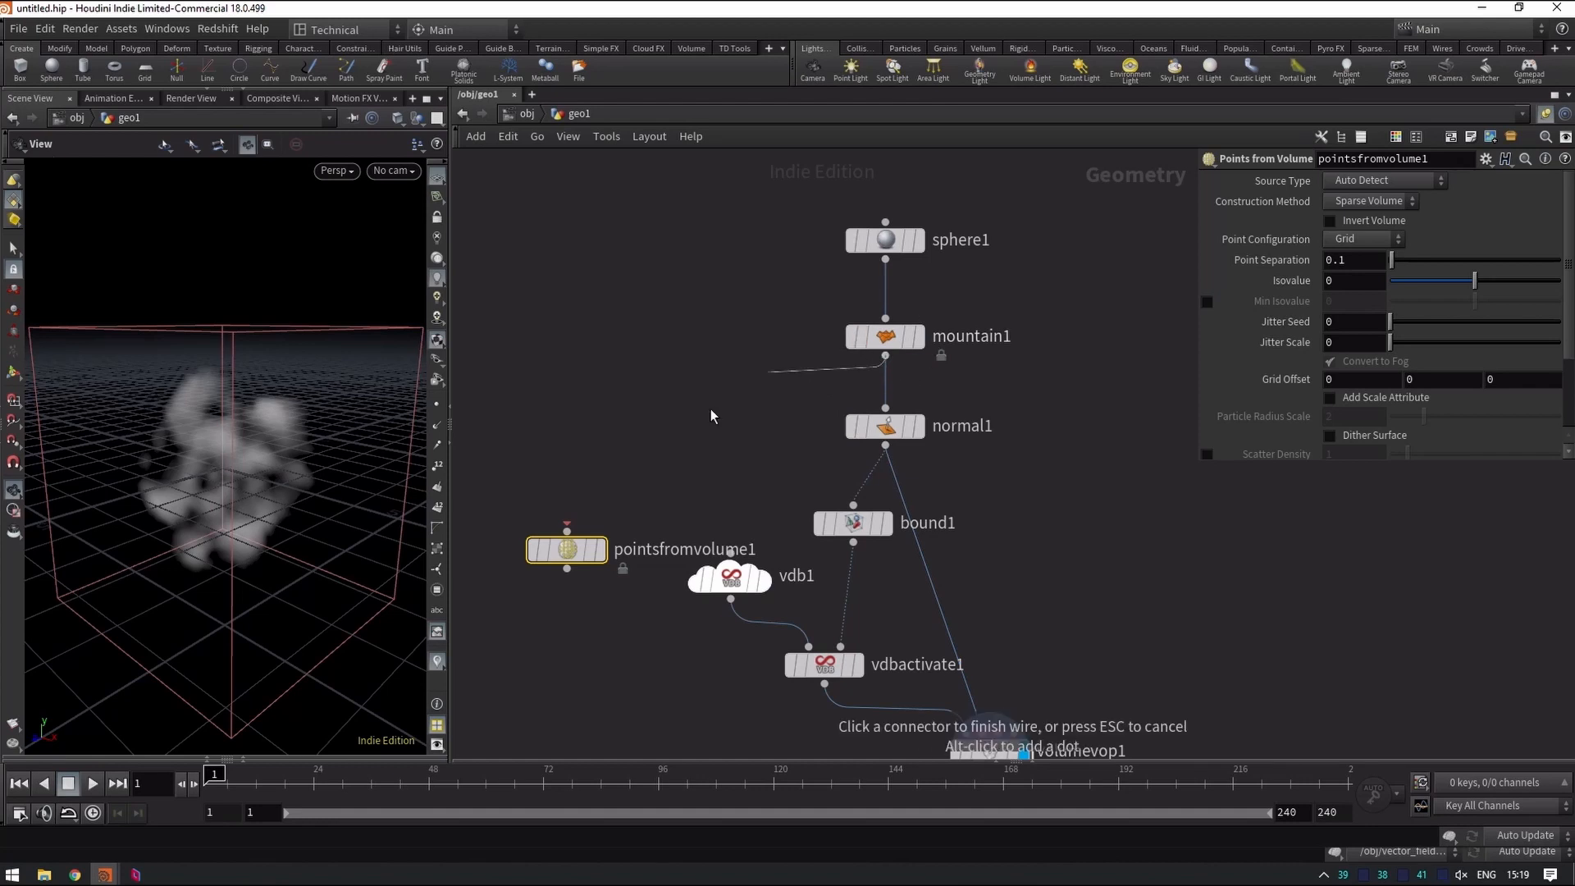
pyautogui.click(571, 556)
pyautogui.moveTo(572, 558); pyautogui.dragTo(548, 583)
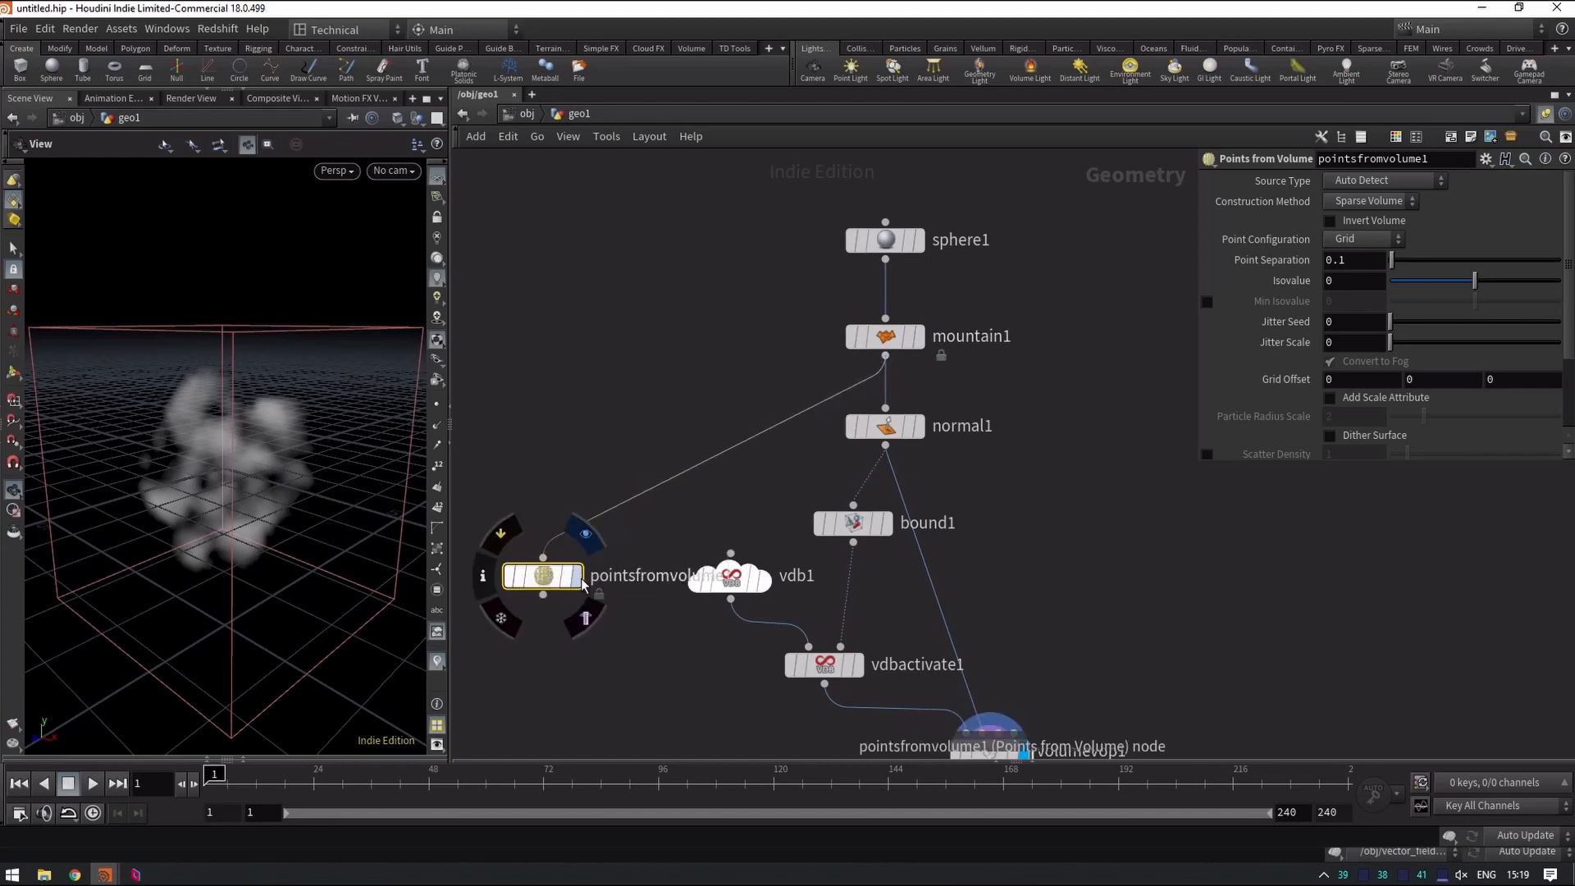
pyautogui.click(577, 575)
pyautogui.scroll(5, 254, 514)
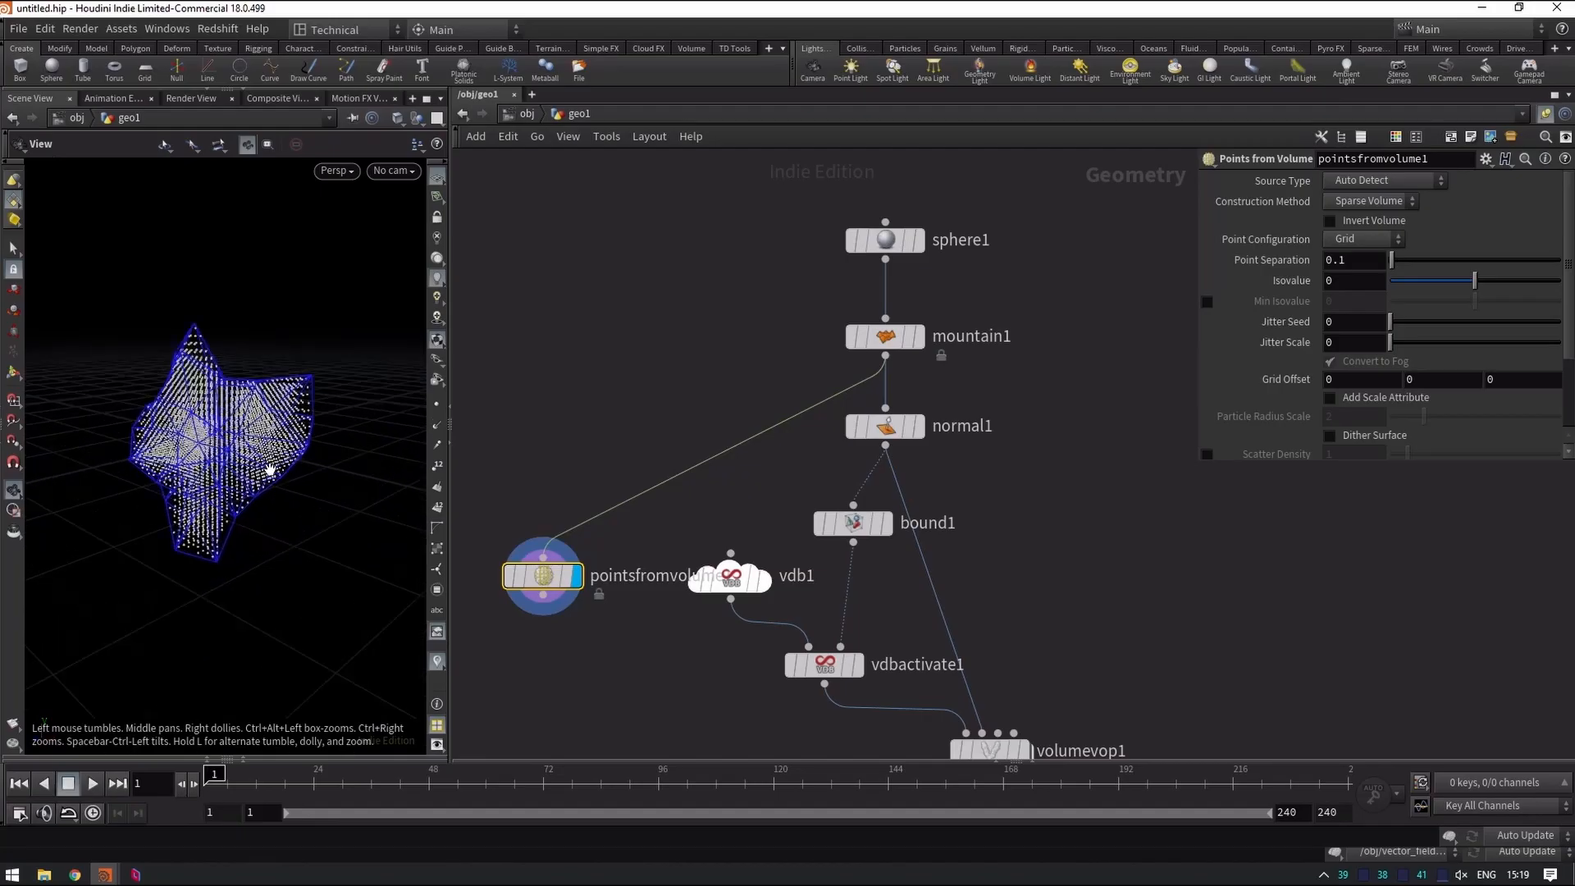
# Set the Points from Volume node's point separation to 0.3 and its jitter scale to 10.
pyautogui.scroll(3, 218, 425)
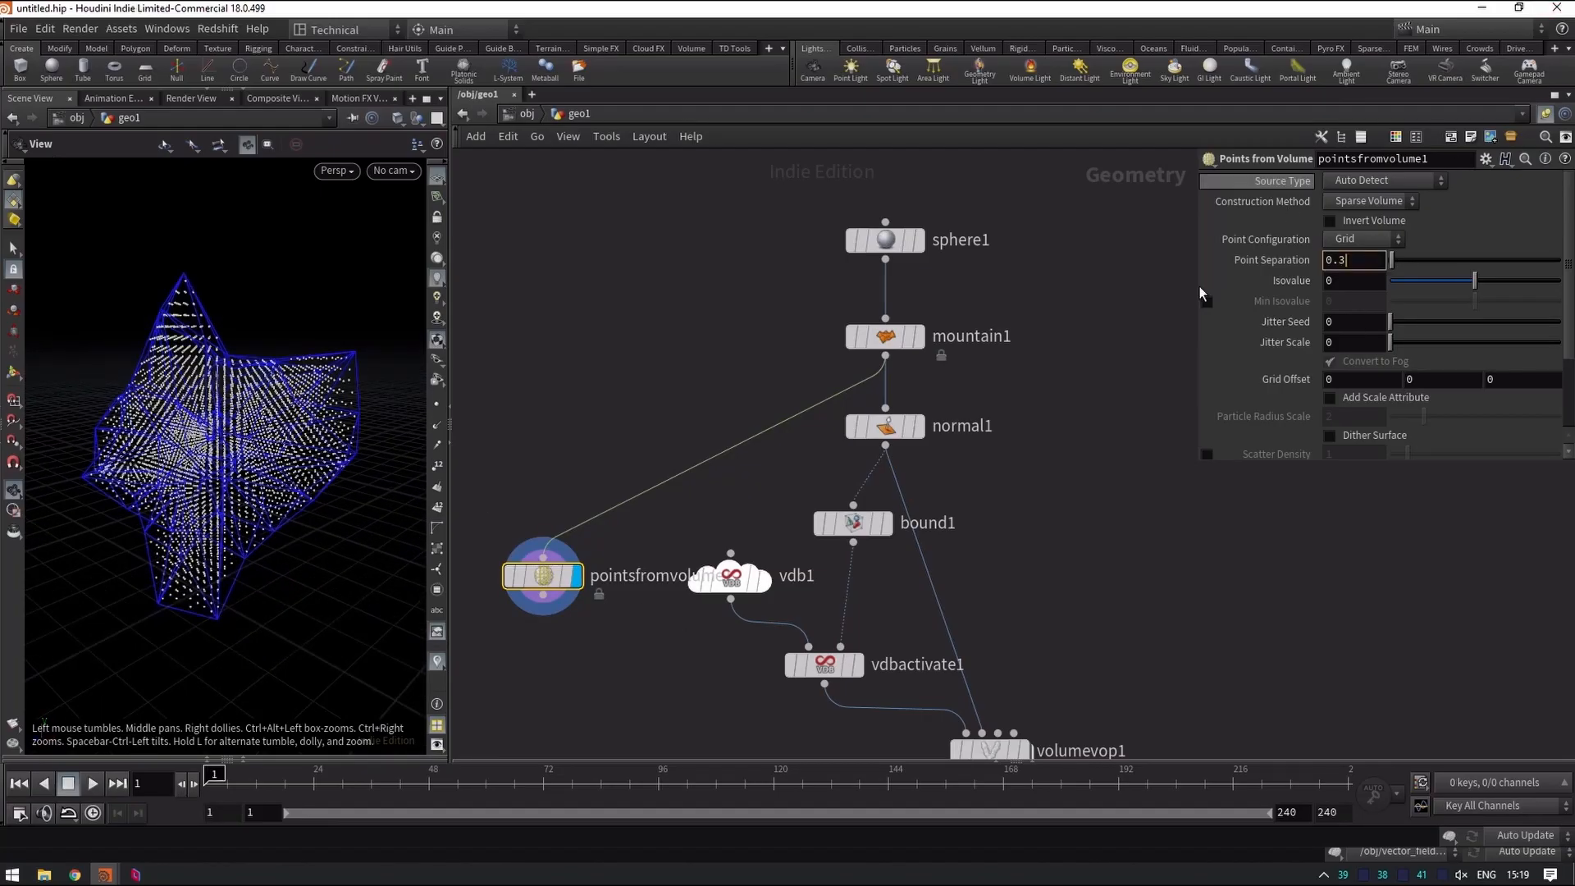
pyautogui.press('Return')
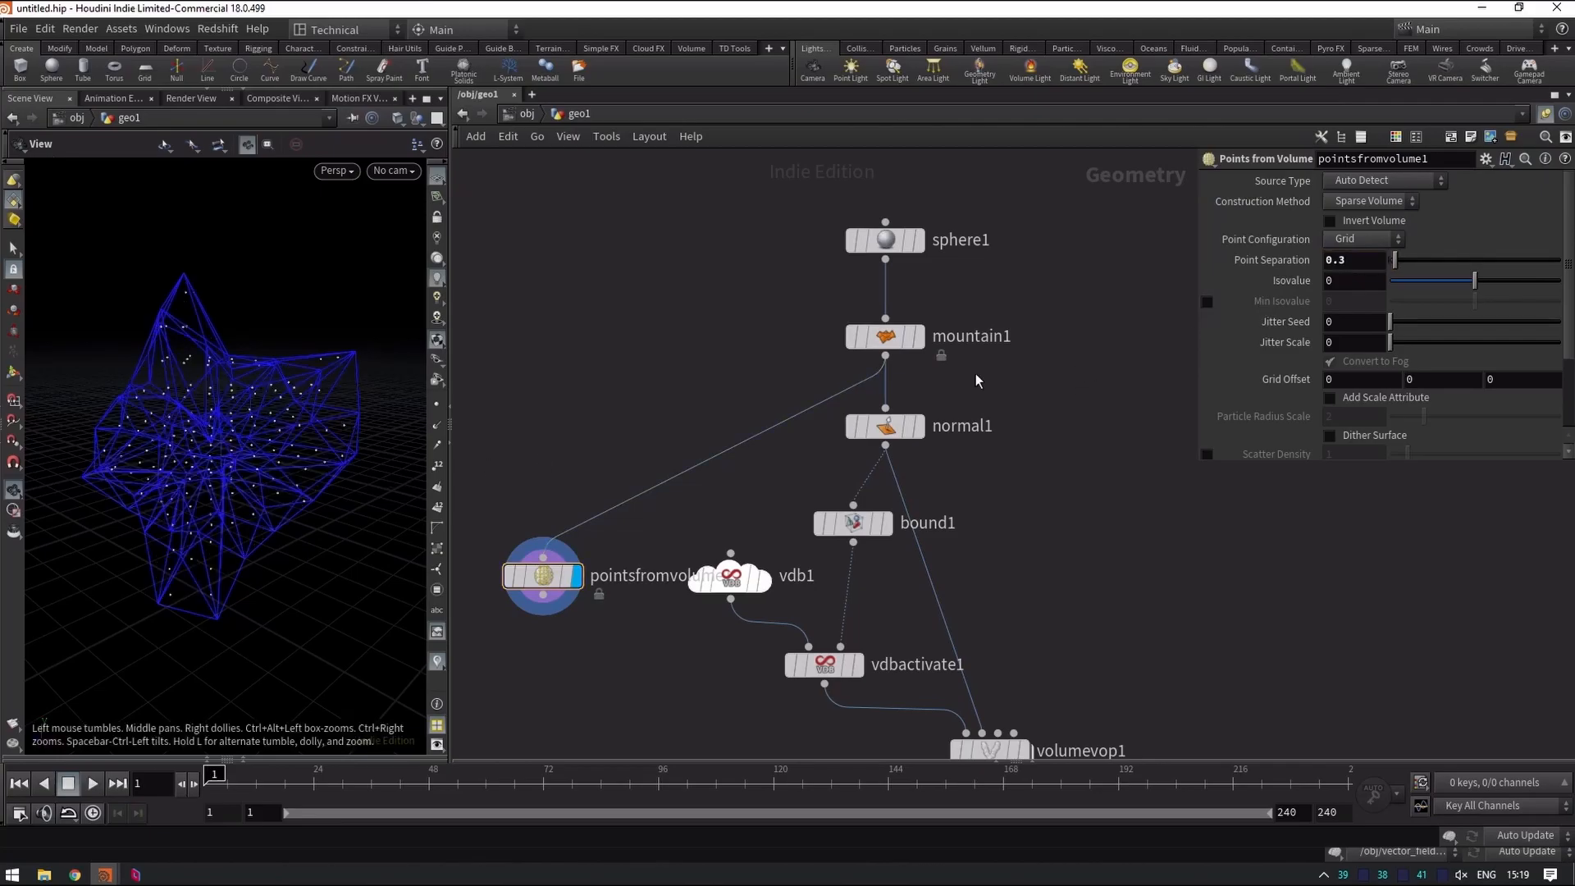
pyautogui.moveTo(1298, 355); pyautogui.dragTo(1414, 350)
pyautogui.moveTo(266, 461); pyautogui.dragTo(267, 407)
pyautogui.moveTo(734, 611); pyautogui.dragTo(739, 540, button='middle')
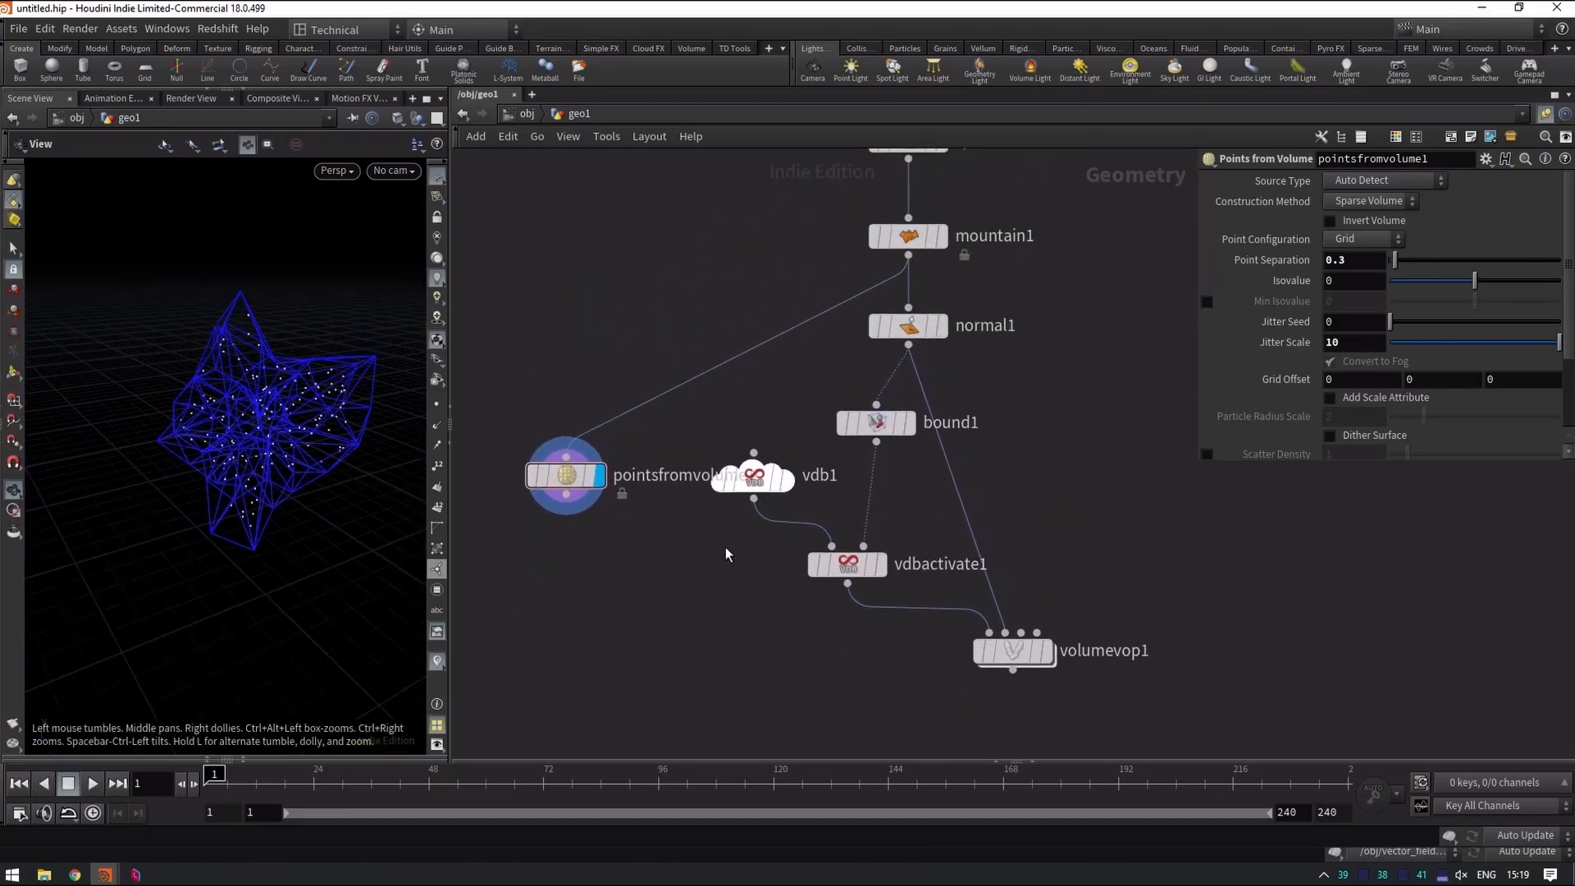
# Switch the network wires to the rounded style and align bound1 above vdbactivate1 and pointsfromvolume1 level with volumevop1.
pyautogui.hotkey('shift', 's')
pyautogui.moveTo(878, 430); pyautogui.dragTo(865, 435)
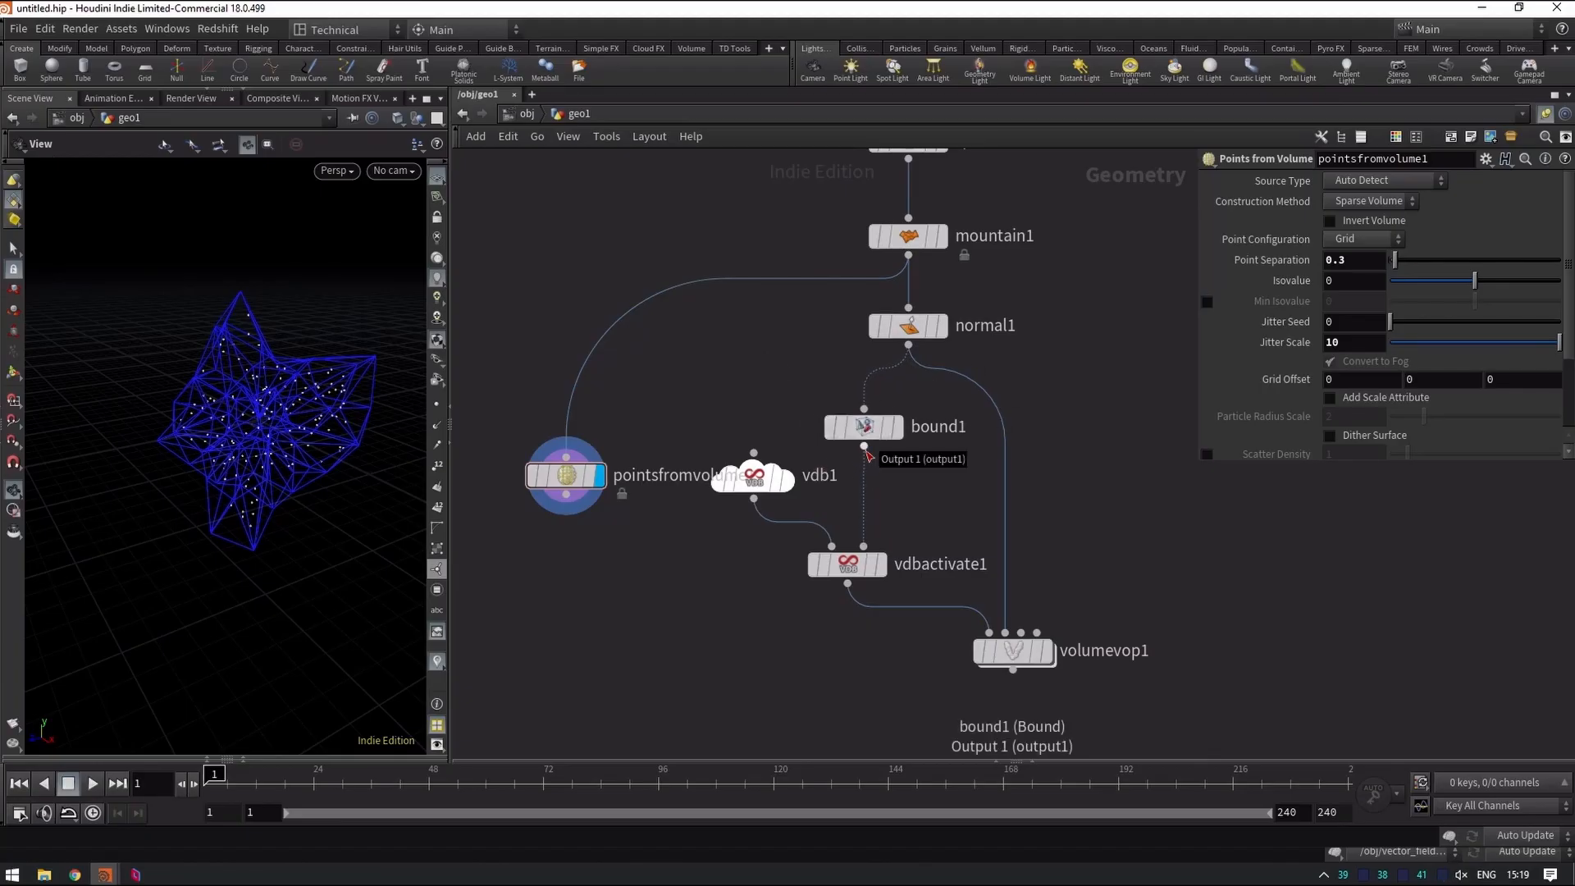
pyautogui.hotkey('shift', 's')
pyautogui.hotkey('shift', 's')
pyautogui.hotkey('shift', 's')
pyautogui.hotkey('shift', 's')
pyautogui.moveTo(599, 458); pyautogui.dragTo(679, 351, button='middle')
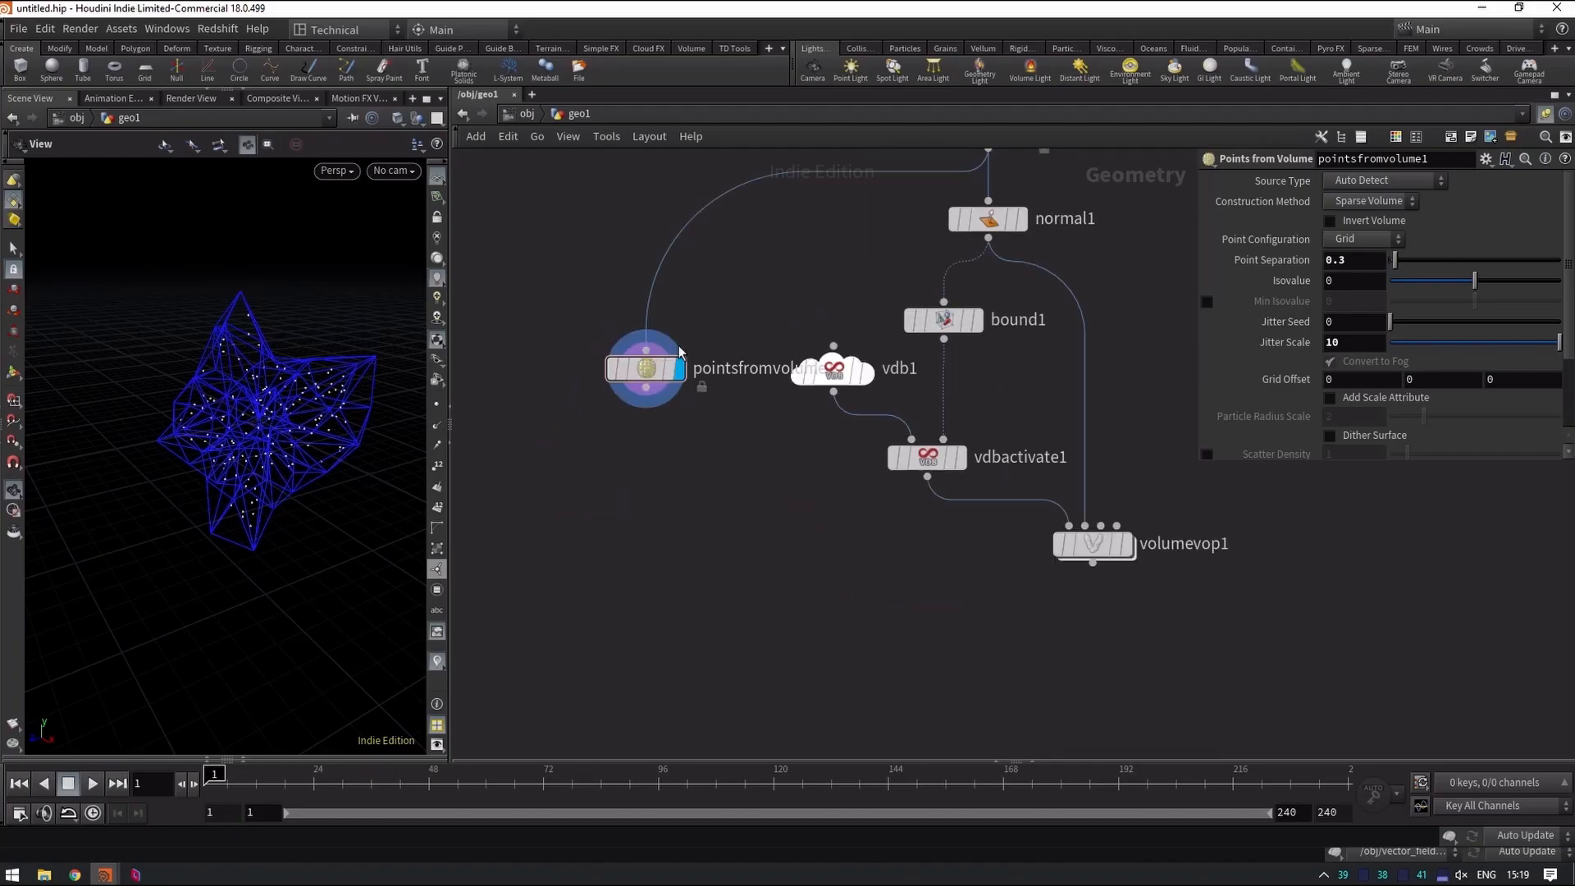
pyautogui.moveTo(648, 385); pyautogui.dragTo(627, 562)
# Add a Volume Trail node below the pointsfromvolume1 and volumevop1 nodes.
pyautogui.moveTo(887, 682); pyautogui.dragTo(850, 591, button='middle')
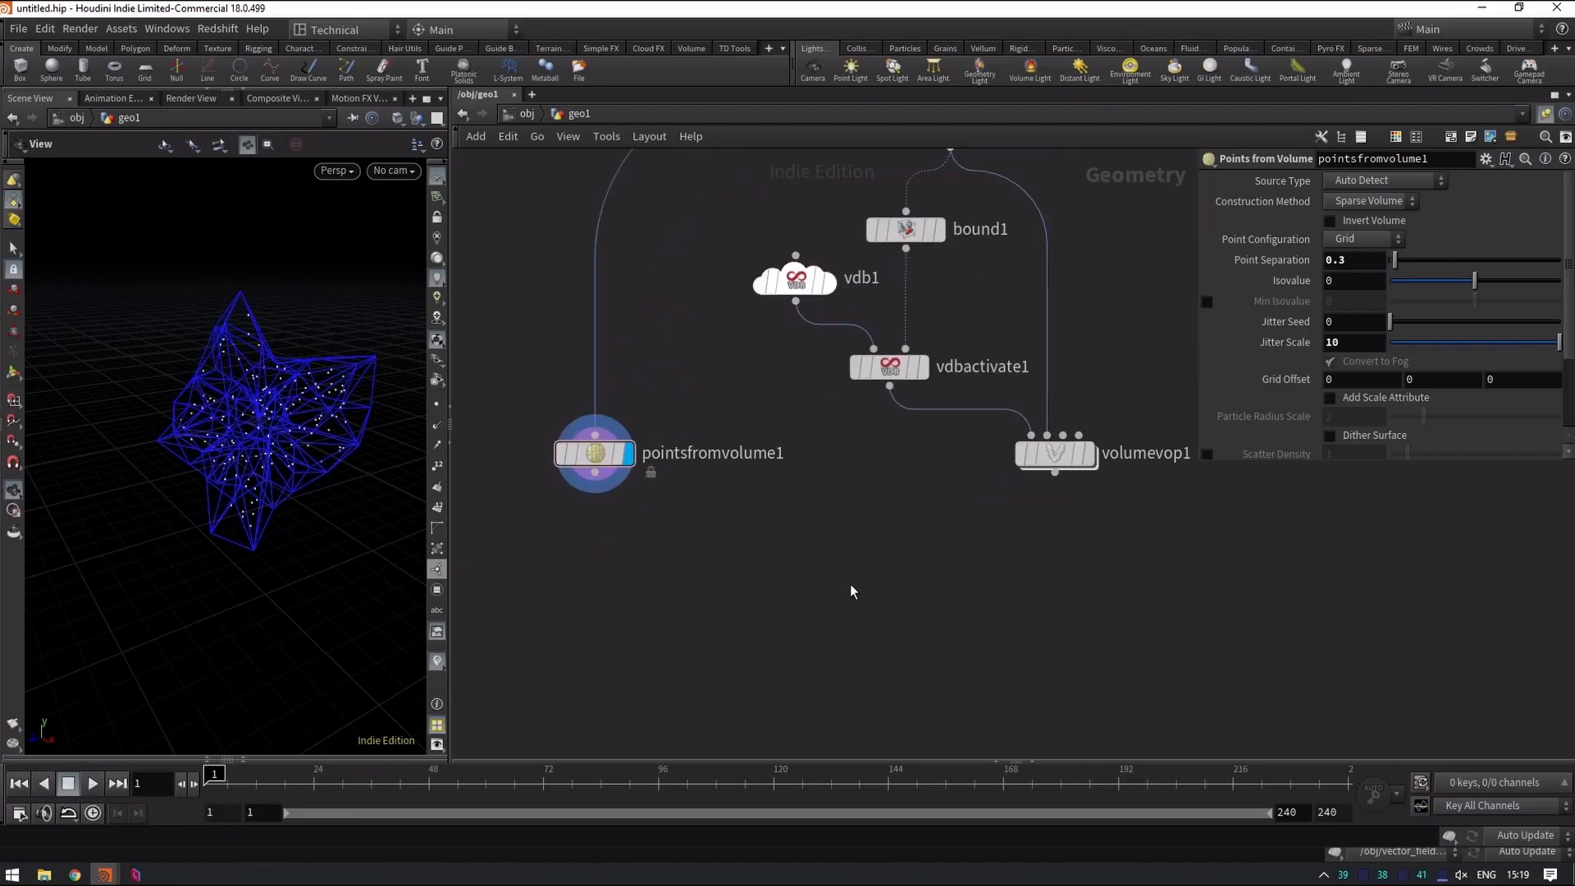
pyautogui.press('Tab')
pyautogui.write('volume tra')
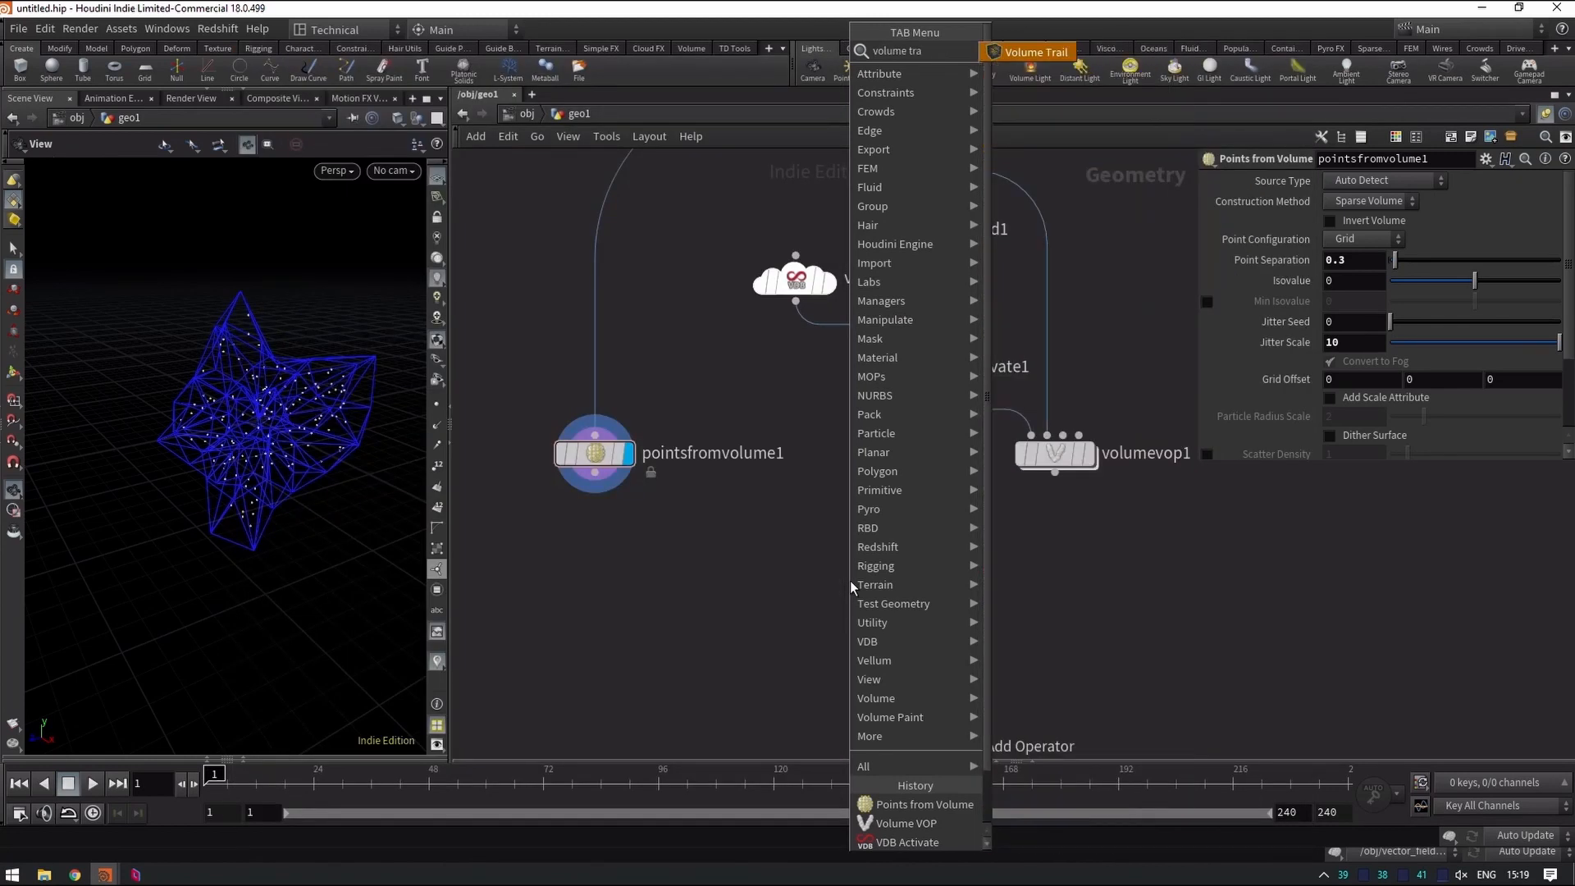
pyautogui.press('Return')
# Wire pointsfromvolume1 into the first Volume Trail input and volumevop1 into the second, and display the trails.
pyautogui.click(595, 474)
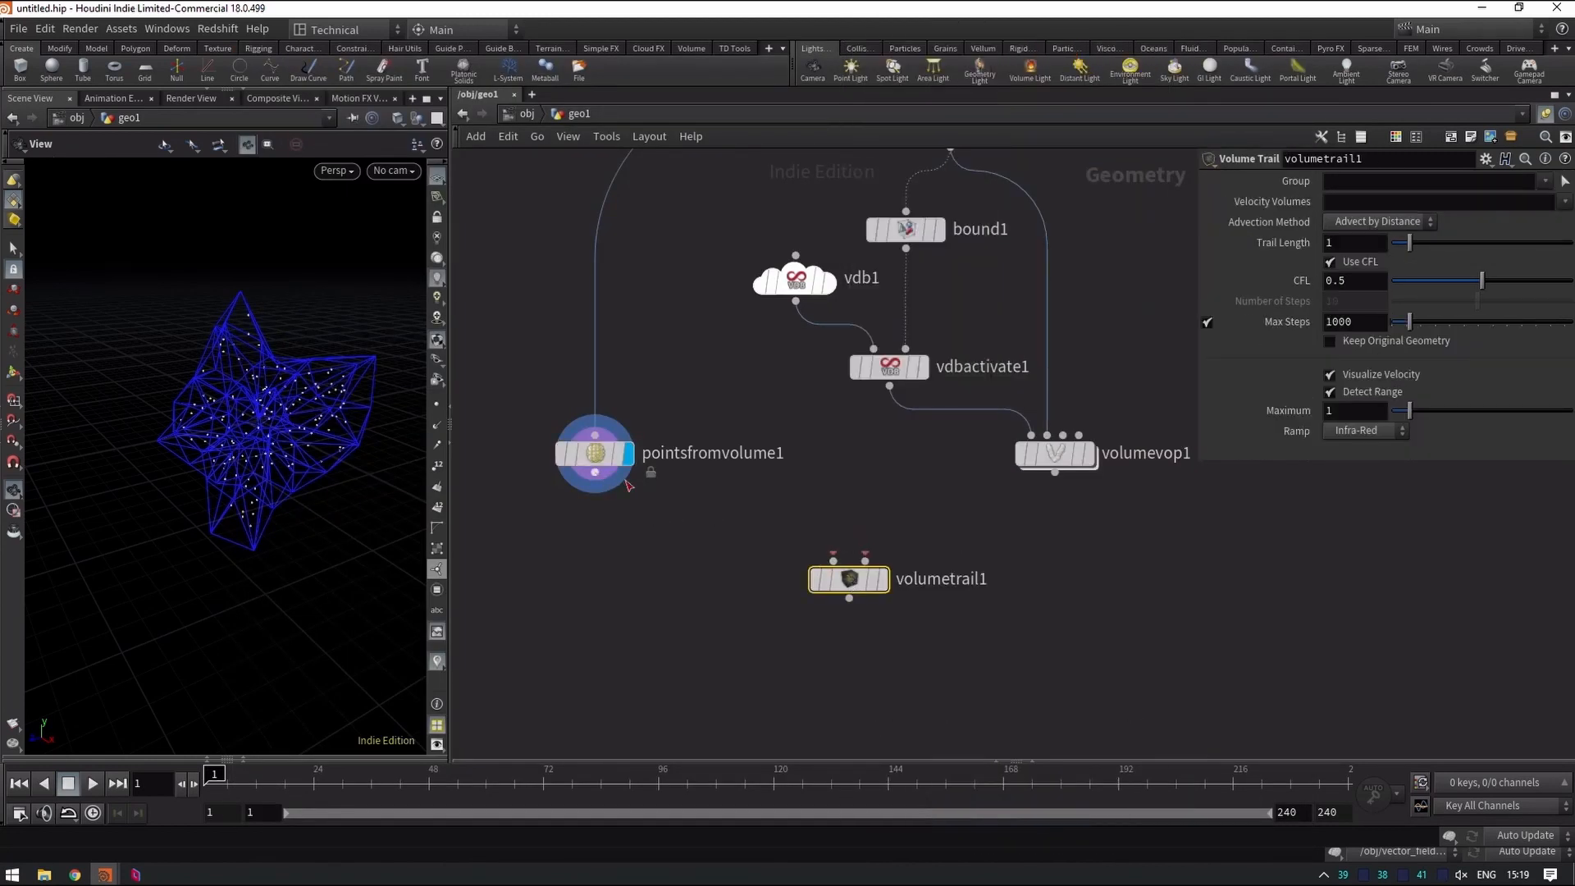
pyautogui.click(835, 560)
pyautogui.moveTo(856, 584); pyautogui.dragTo(817, 634)
pyautogui.click(1055, 474)
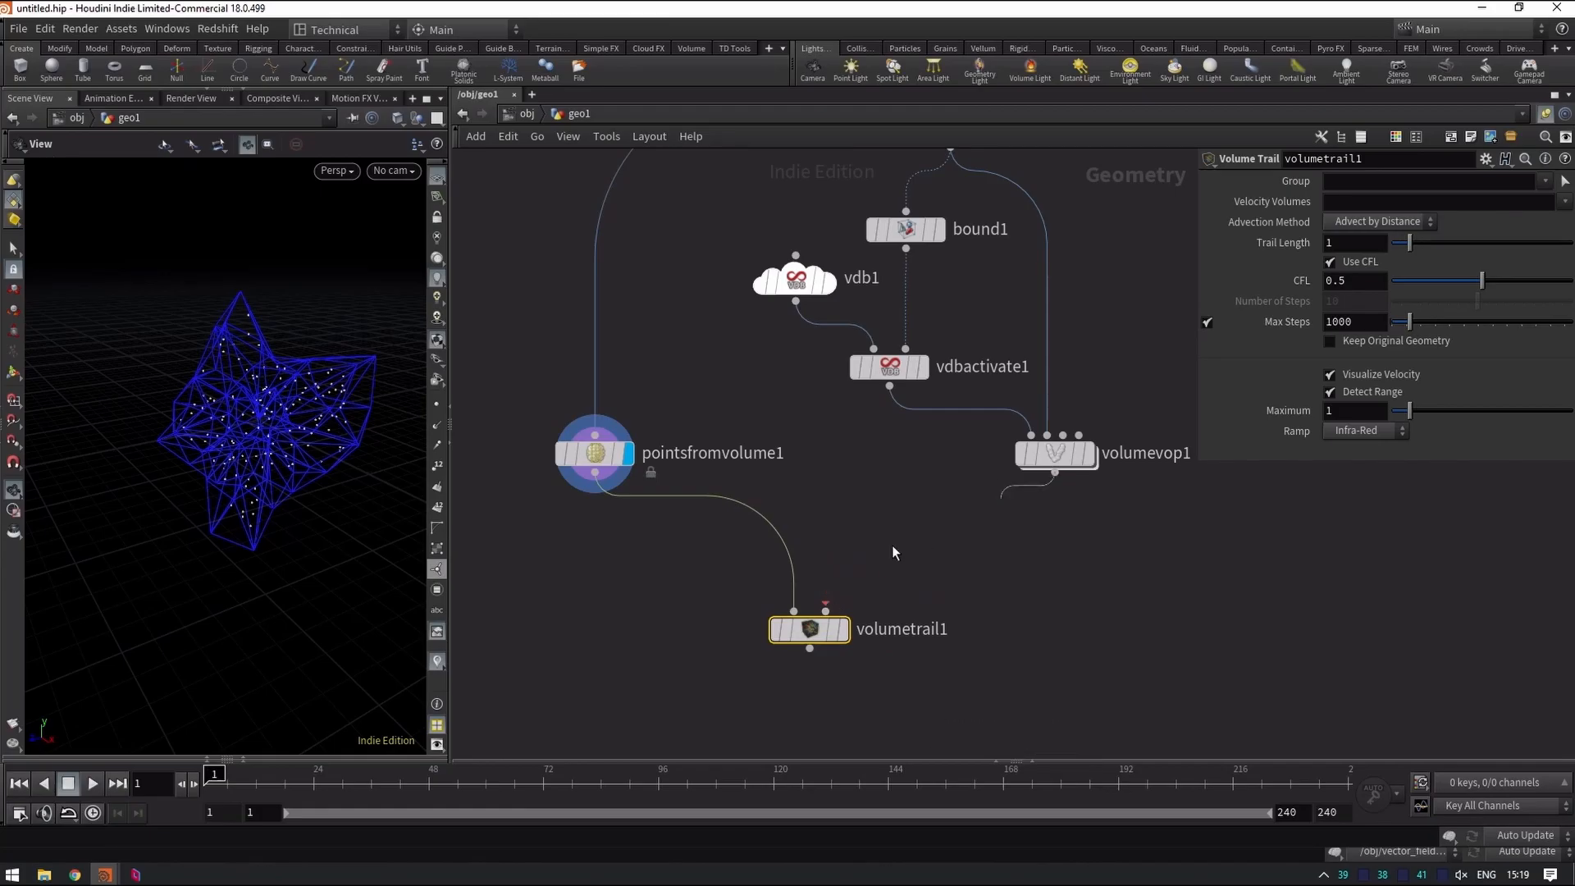
pyautogui.click(826, 608)
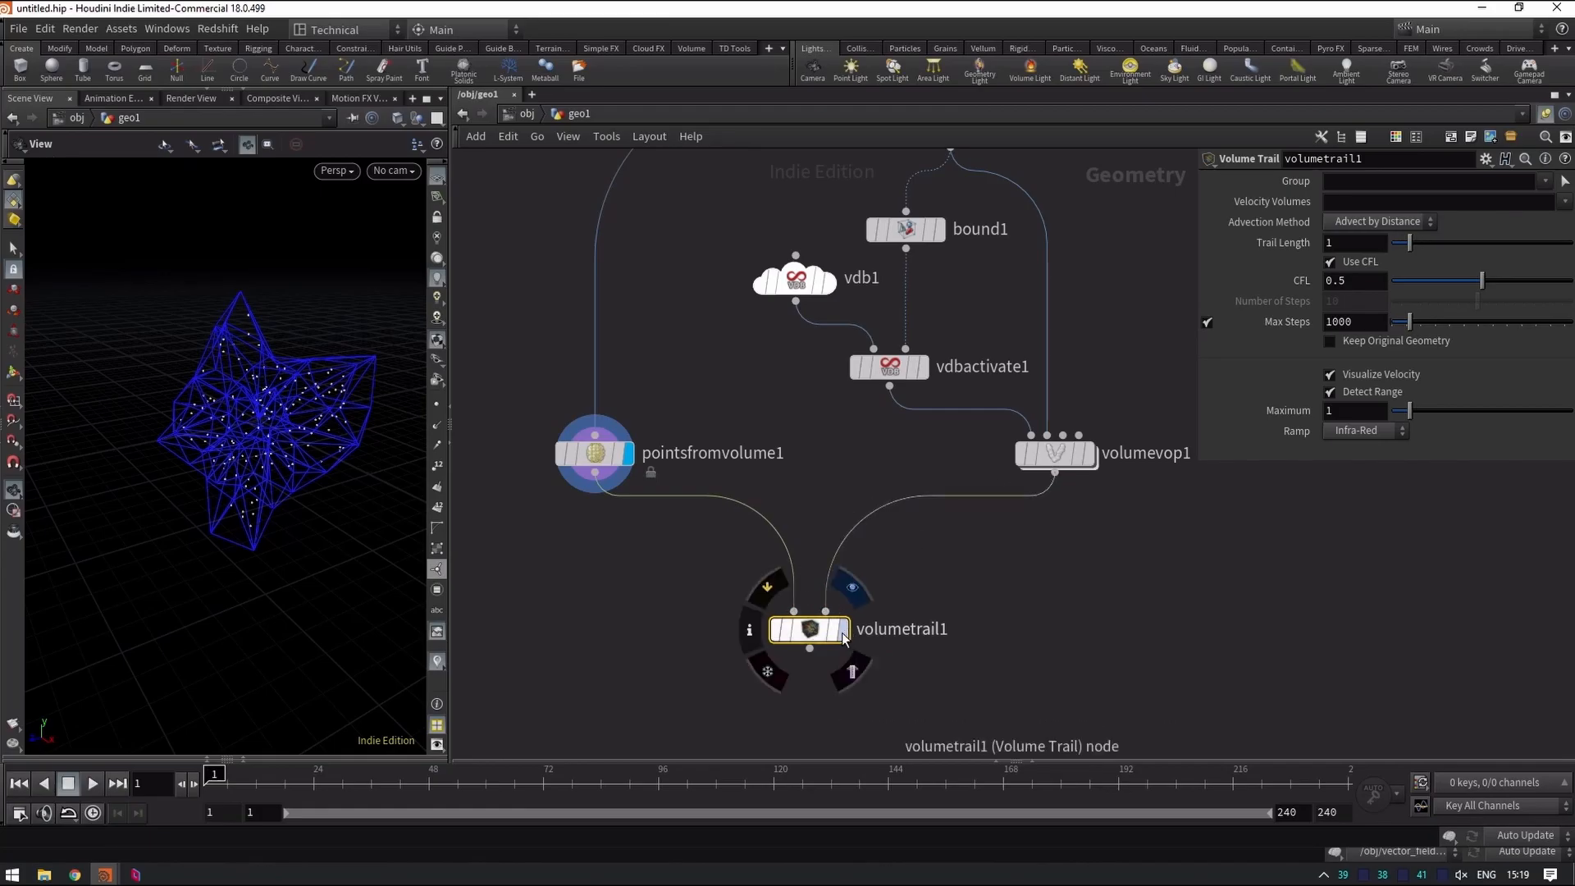
pyautogui.click(844, 632)
pyautogui.moveTo(240, 422); pyautogui.dragTo(257, 416)
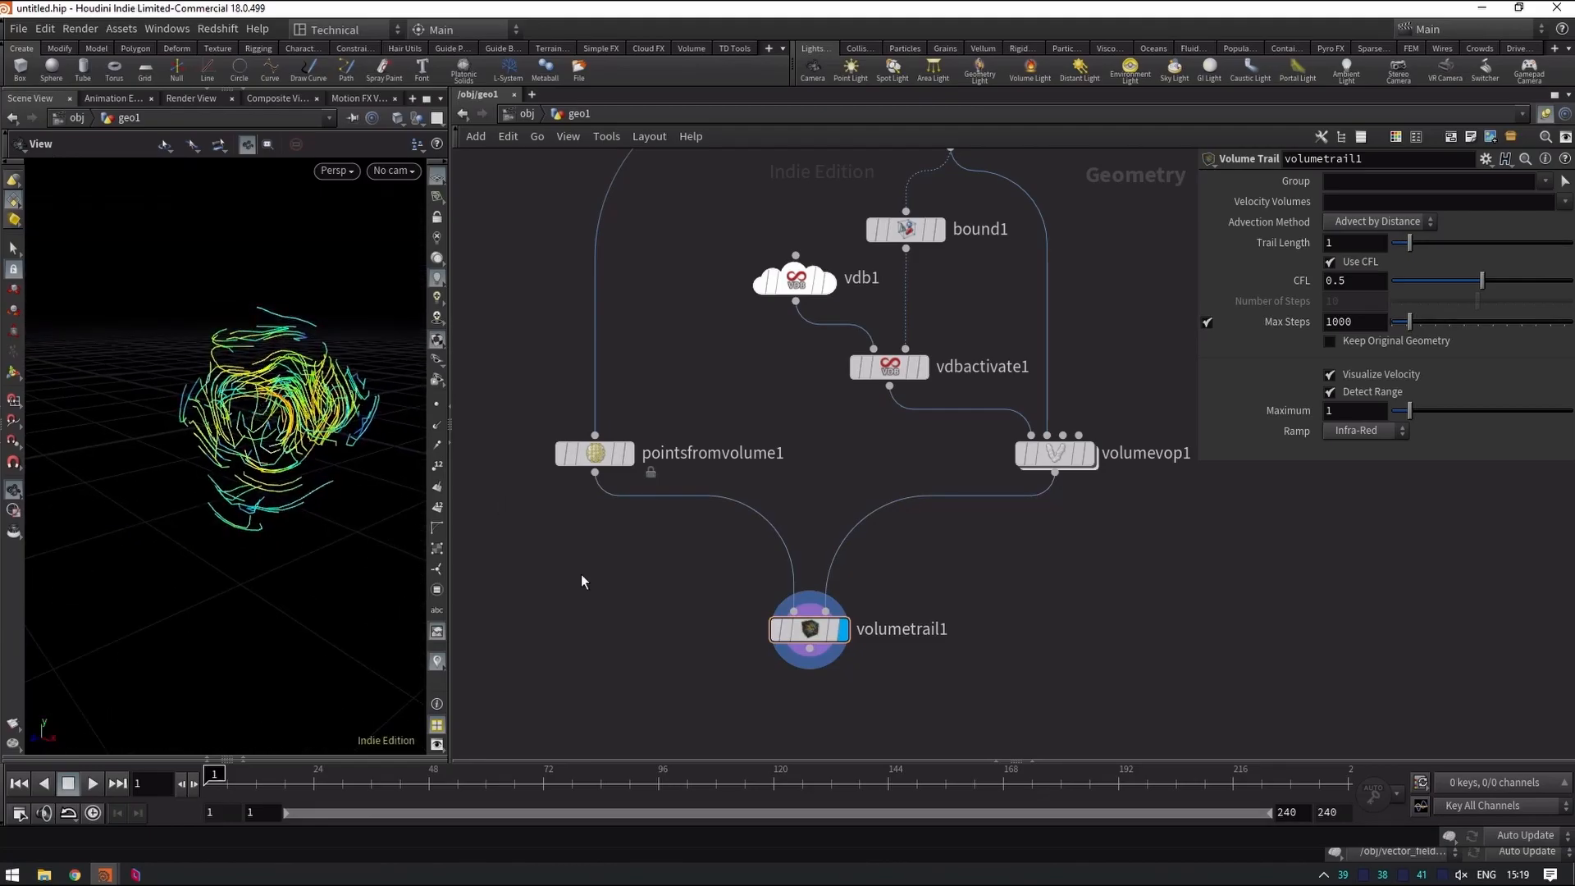
# Set the trail length of the volumetrail1 node to 5.
pyautogui.moveTo(658, 399); pyautogui.dragTo(625, 520)
pyautogui.click(795, 630)
pyautogui.moveTo(857, 609)
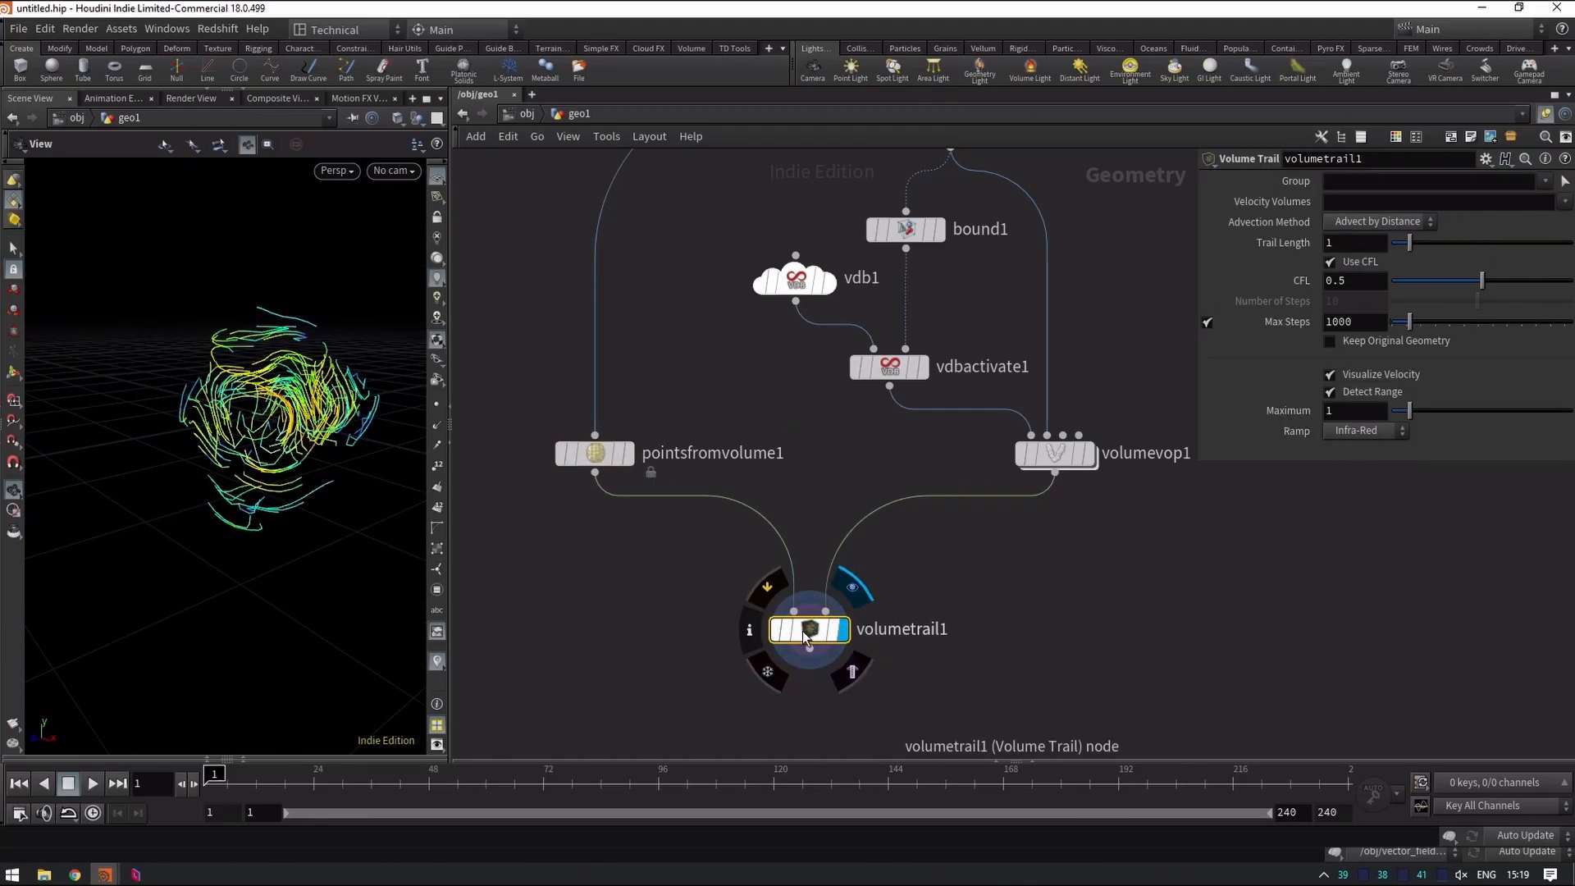
pyautogui.click(1353, 242)
pyautogui.write('5')
pyautogui.press('Return')
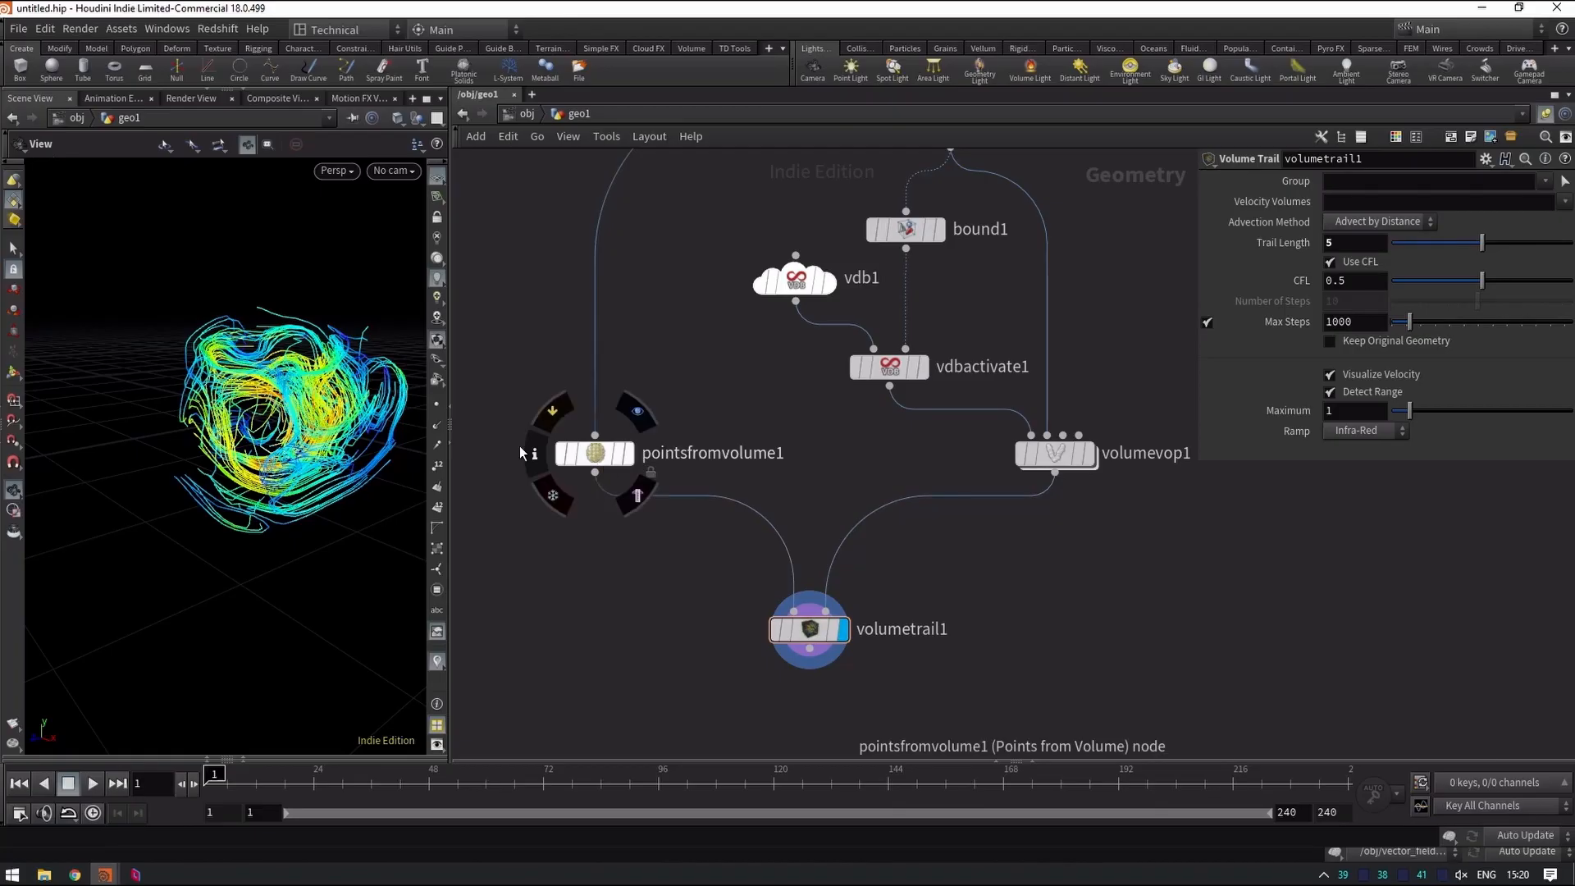
# Set the point separation of the pointsfromvolume1 node to 0.2.
pyautogui.moveTo(392, 379); pyautogui.dragTo(394, 414)
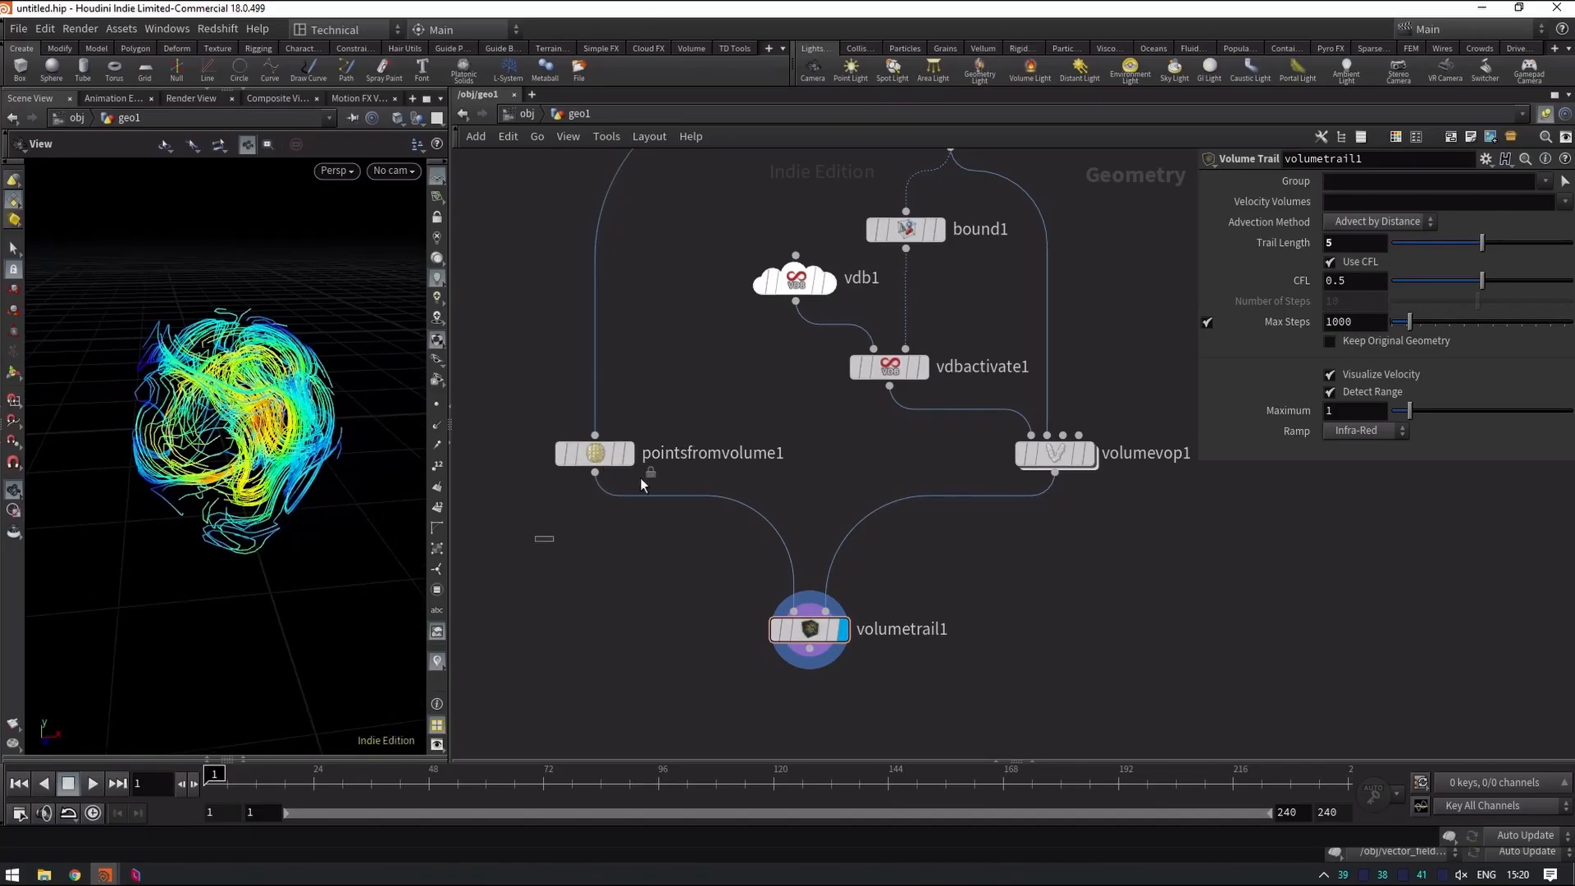
pyautogui.click(597, 458)
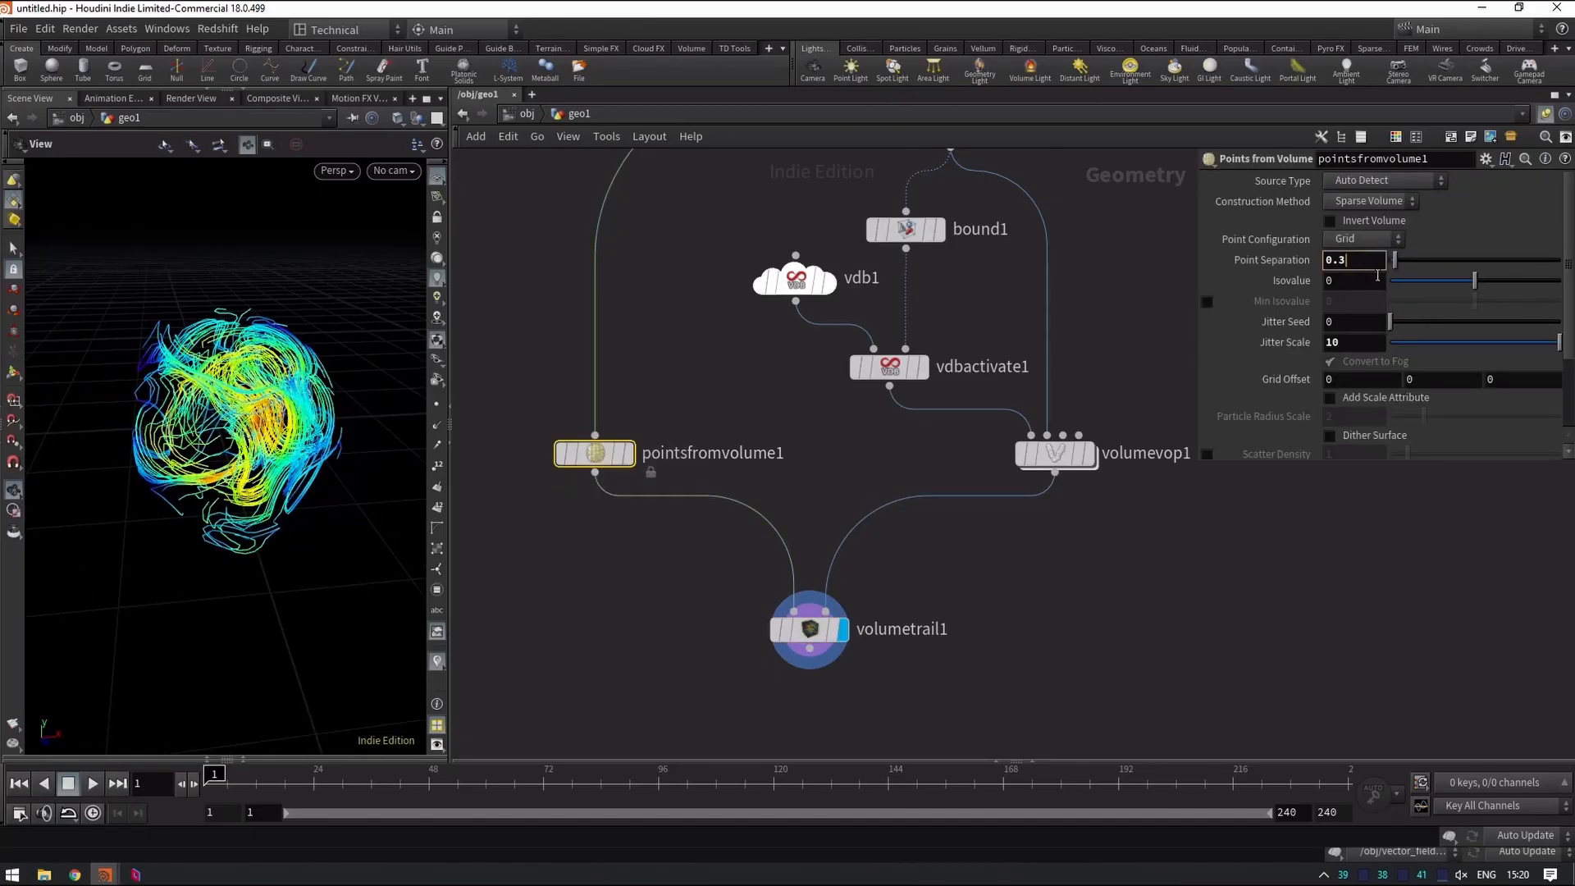
pyautogui.write('0.2')
pyautogui.press('Return')
# Widen the 3D viewport and examine the shape of the denser trails from several angles.
pyautogui.moveTo(215, 429)
pyautogui.mouseDown()
pyautogui.moveTo(430, 382)
pyautogui.moveTo(411, 411)
pyautogui.moveTo(186, 419)
pyautogui.moveTo(321, 459)
pyautogui.moveTo(296, 407)
pyautogui.moveTo(229, 402)
pyautogui.mouseUp()
pyautogui.moveTo(450, 475); pyautogui.dragTo(621, 475)
pyautogui.moveTo(341, 380); pyautogui.dragTo(417, 330)
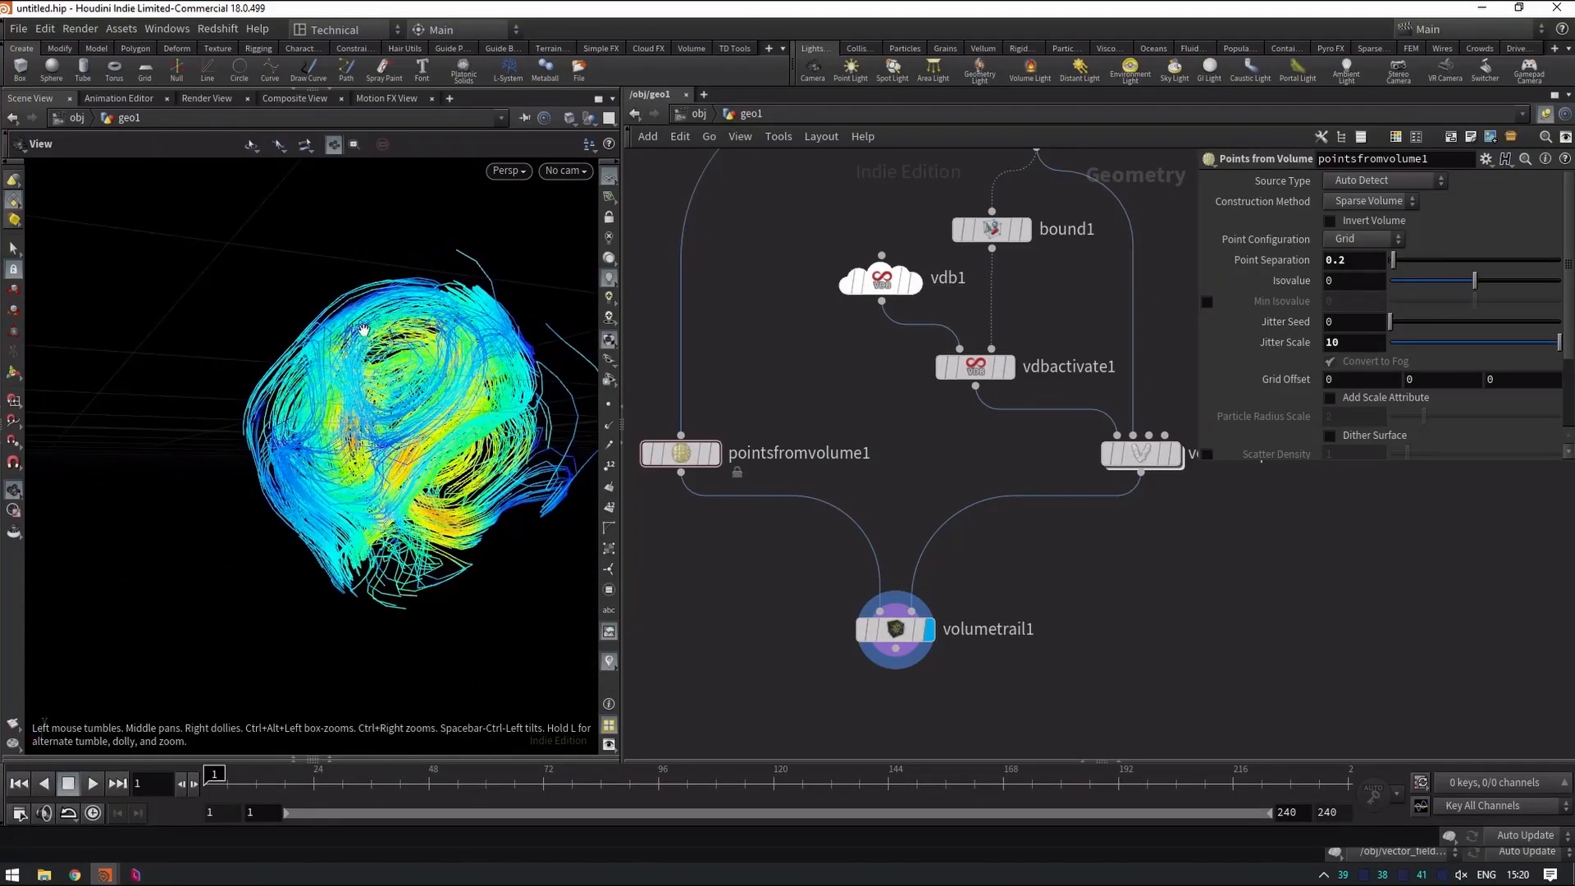
pyautogui.moveTo(347, 383); pyautogui.dragTo(392, 325)
pyautogui.moveTo(304, 387); pyautogui.dragTo(415, 382)
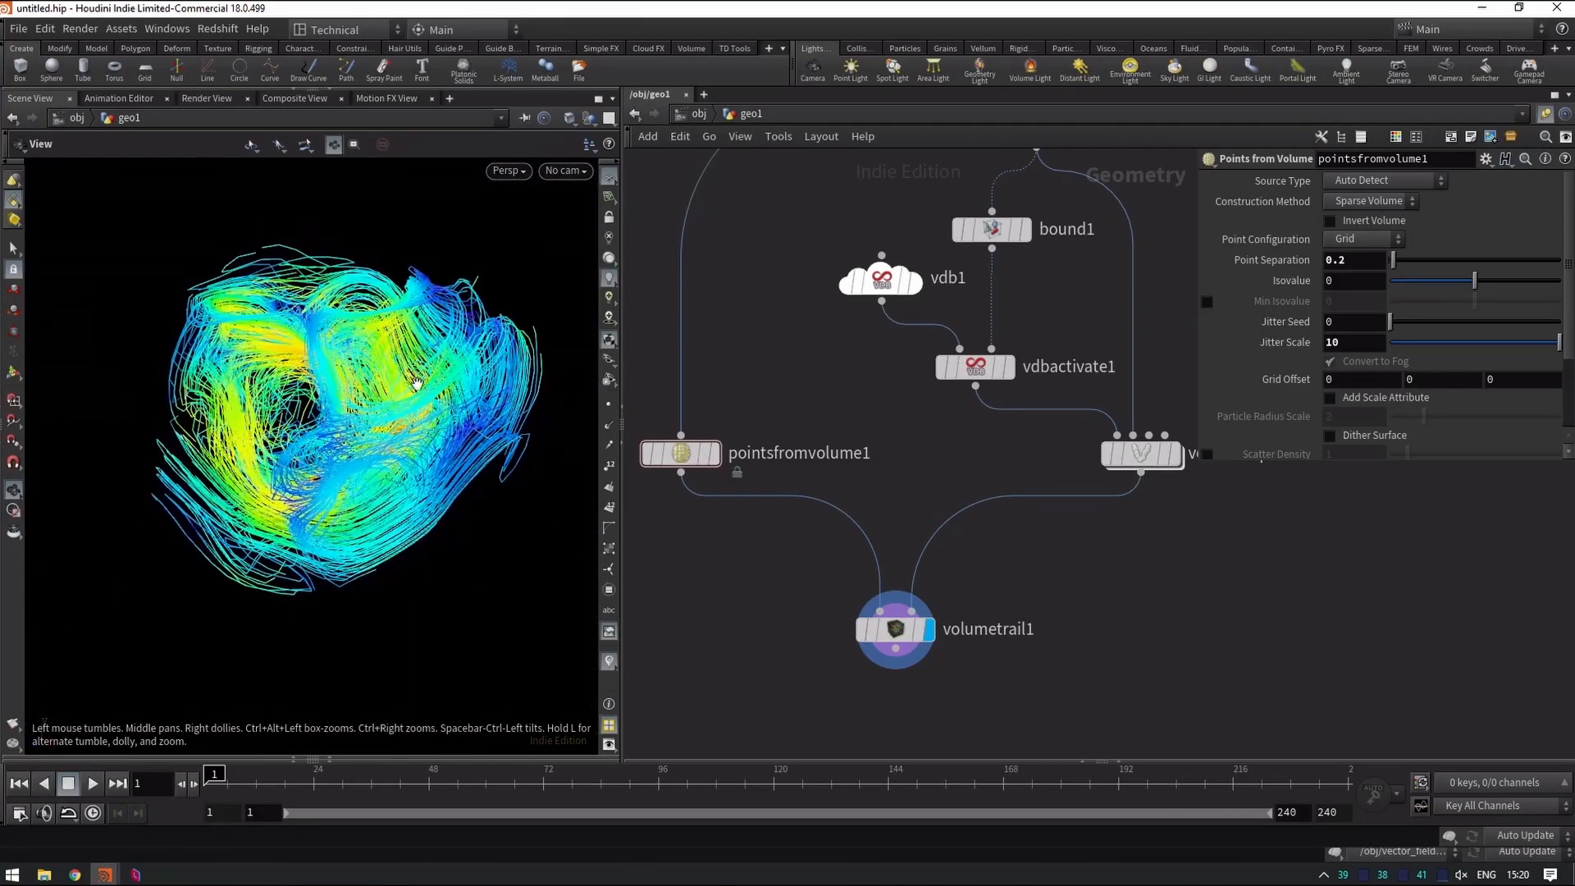
pyautogui.moveTo(363, 451); pyautogui.dragTo(403, 437)
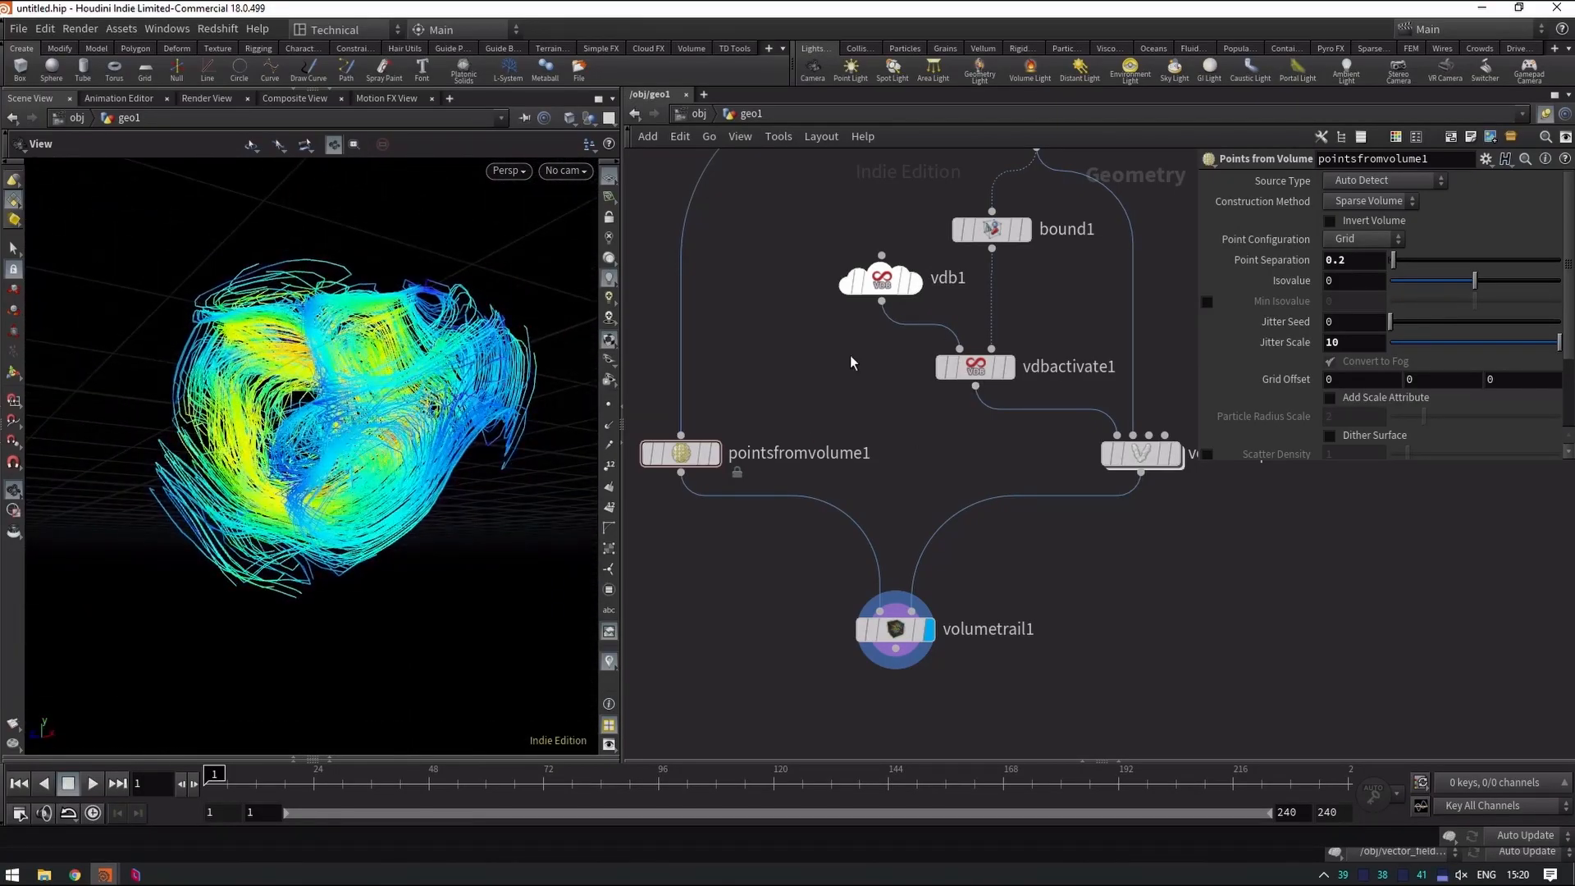
# Set the first offset value of the mountain1 noise to 1.
pyautogui.scroll(5, 854, 359)
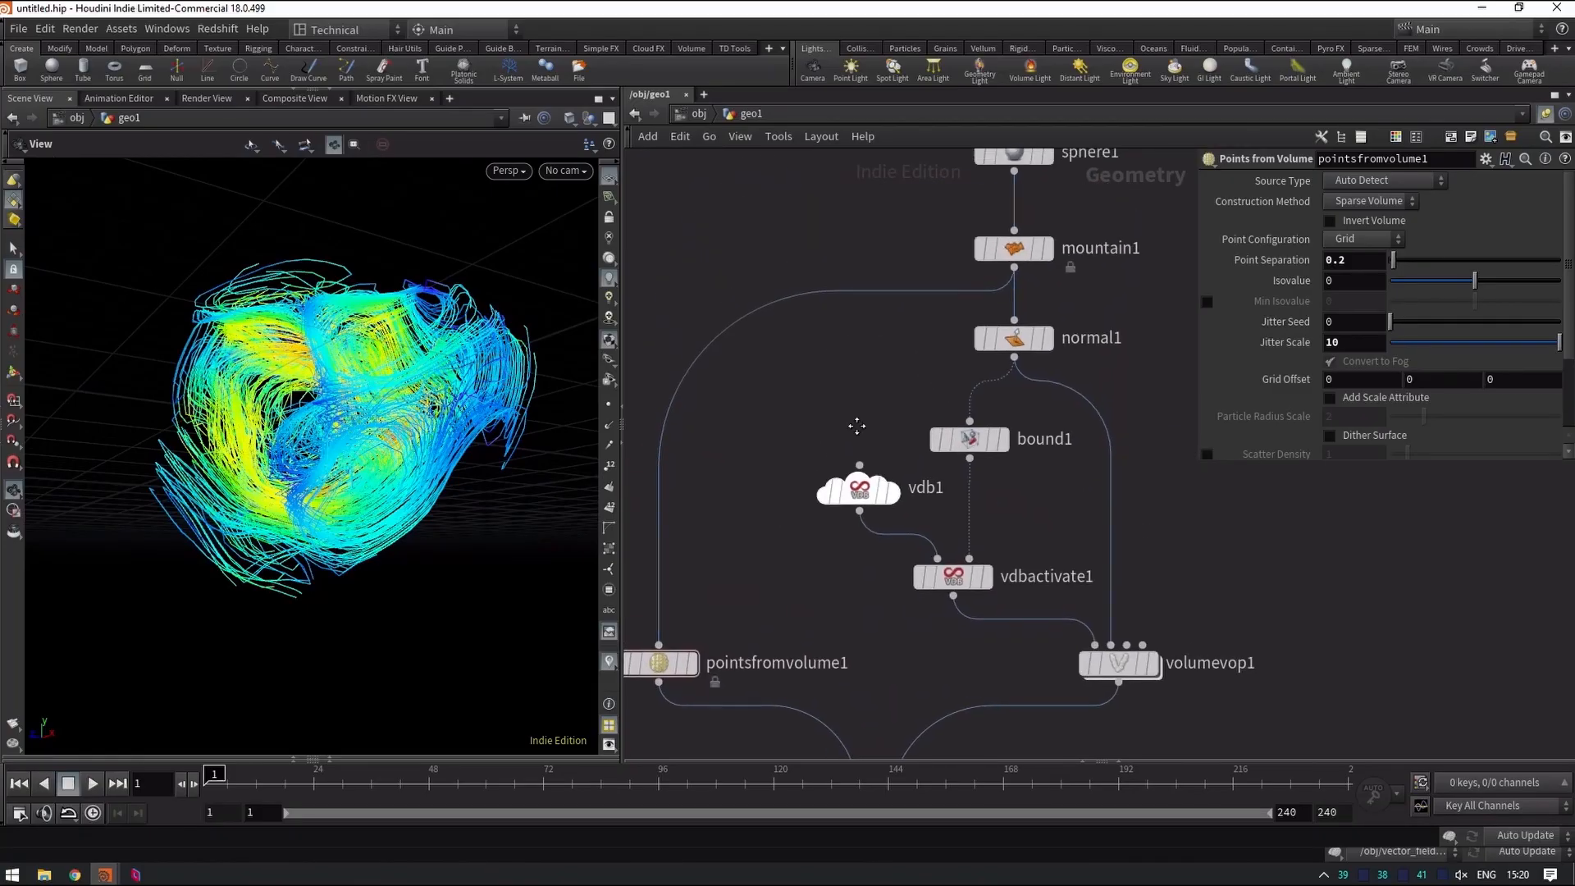
pyautogui.click(892, 404)
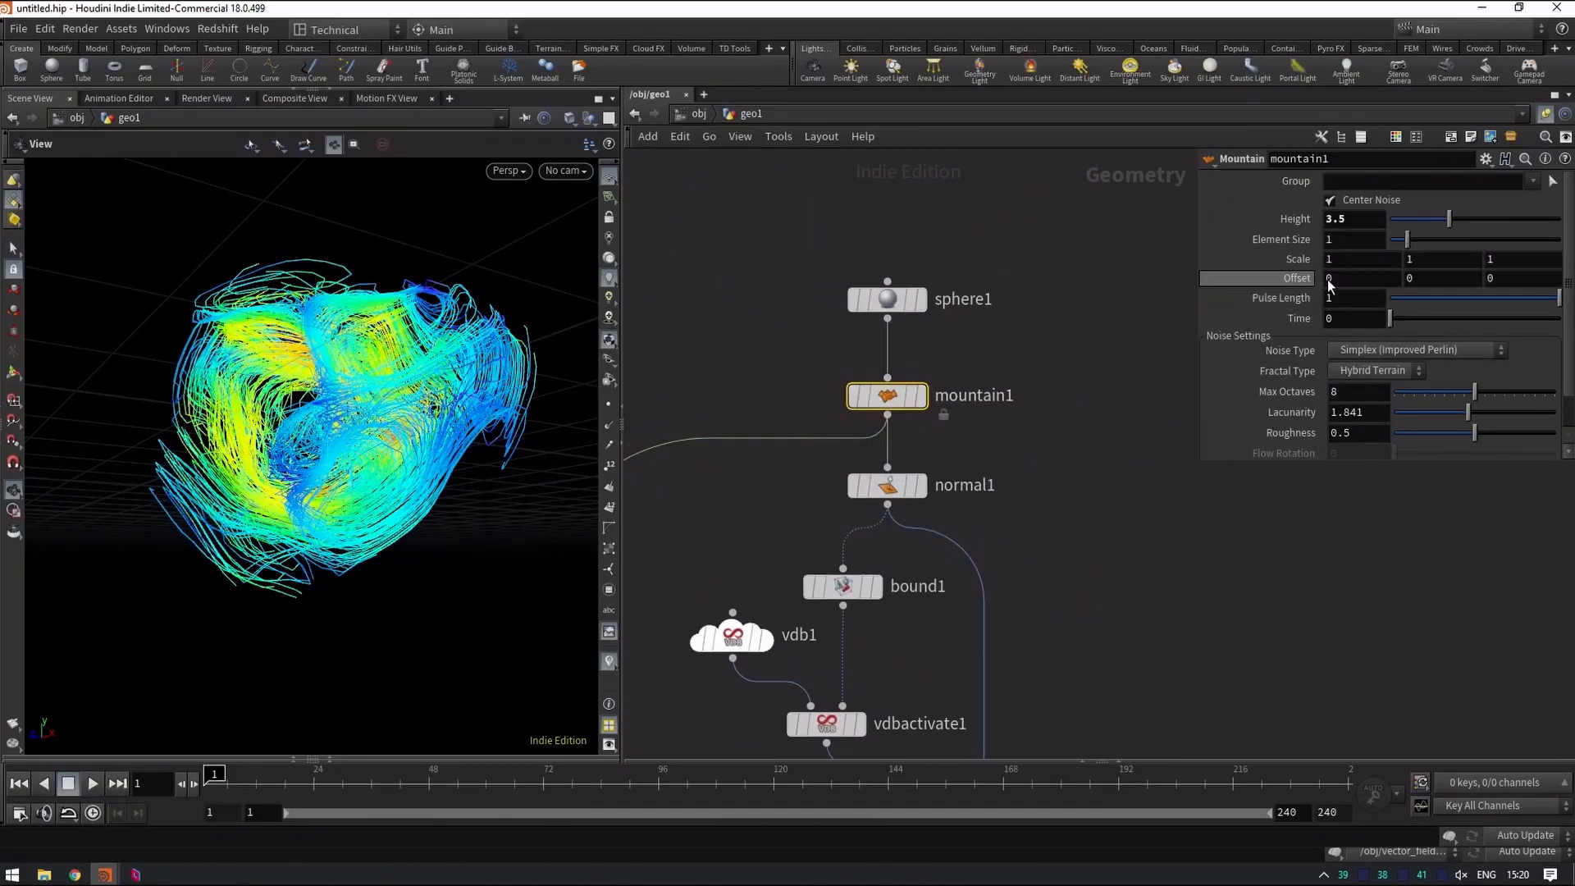
pyautogui.write('1')
pyautogui.press('Return')
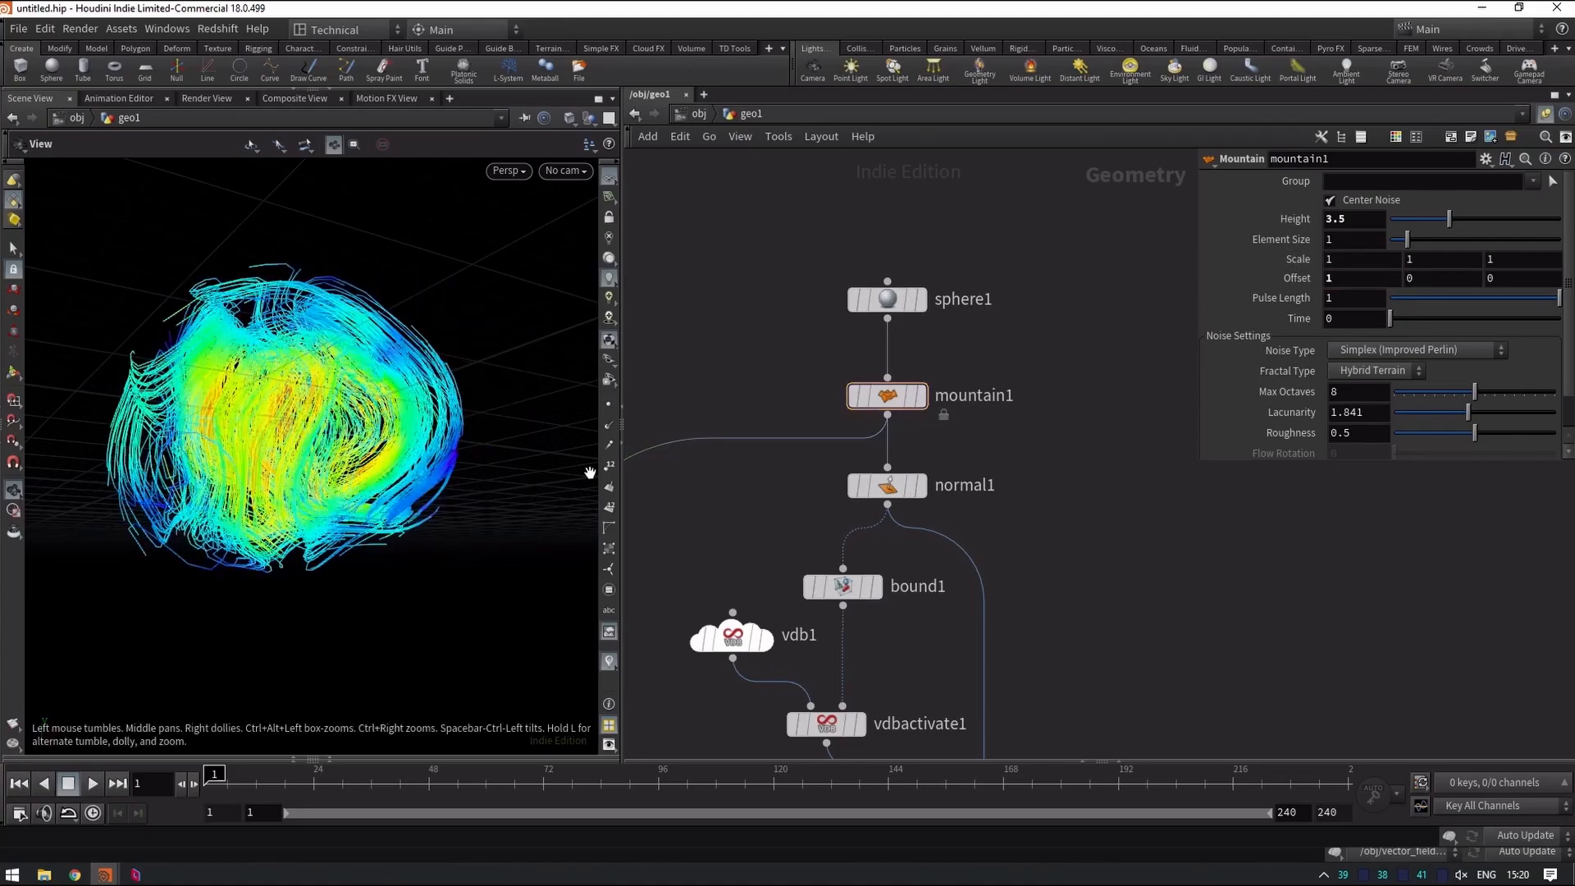
# Examine the changed trails from several angles, showing their points briefly and hiding them again.
pyautogui.moveTo(294, 401); pyautogui.dragTo(376, 377)
pyautogui.moveTo(259, 390); pyautogui.dragTo(336, 393)
pyautogui.moveTo(738, 525); pyautogui.dragTo(832, 382, button='middle')
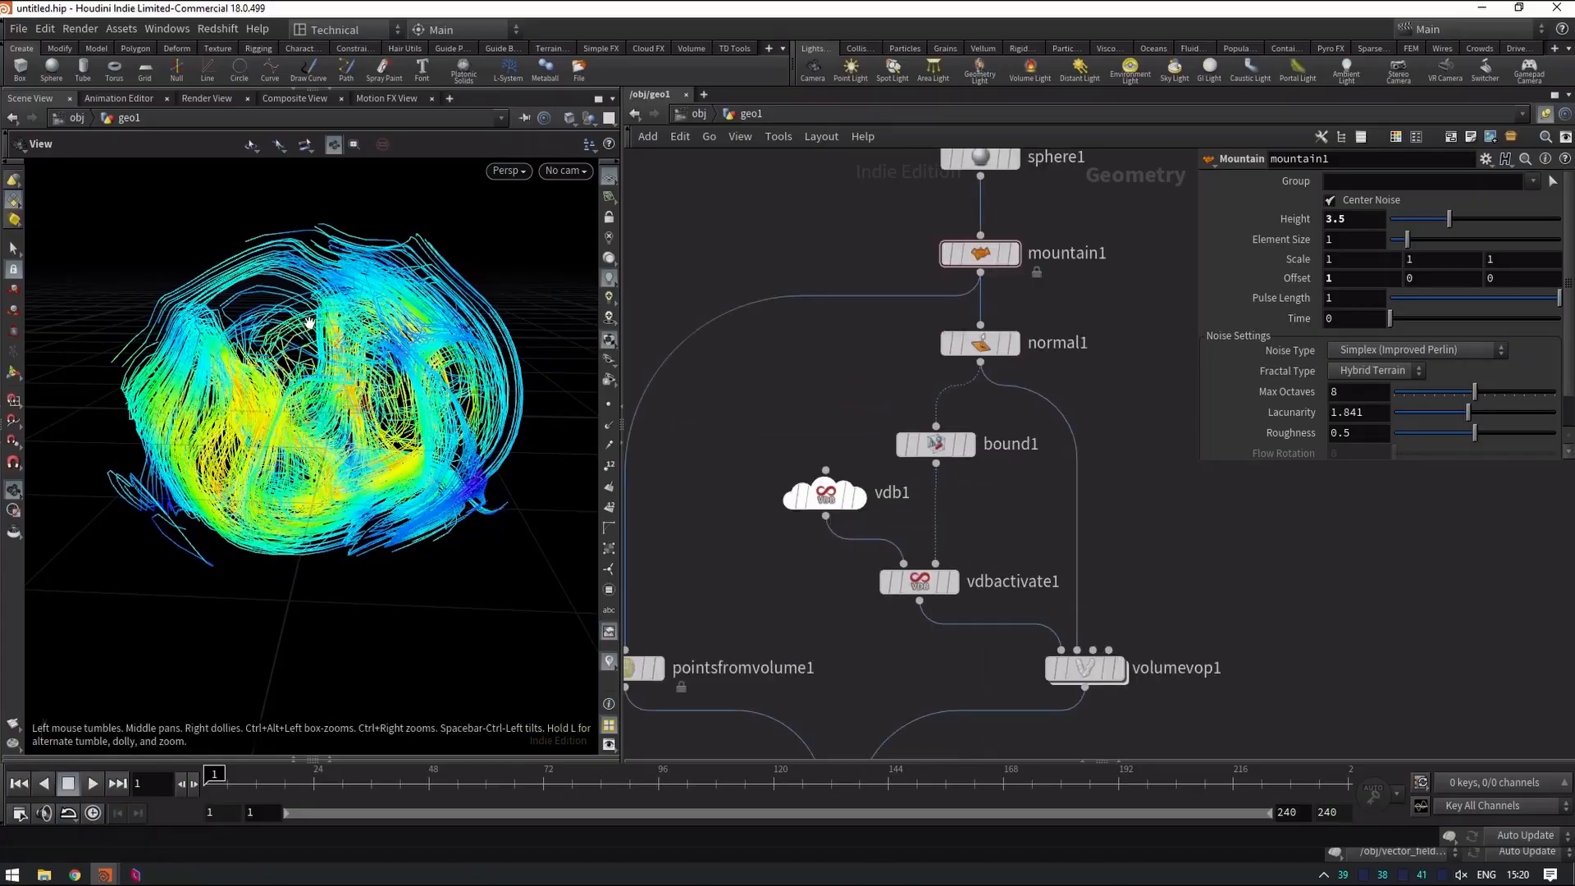
pyautogui.moveTo(308, 369); pyautogui.dragTo(270, 269)
pyautogui.click(609, 405)
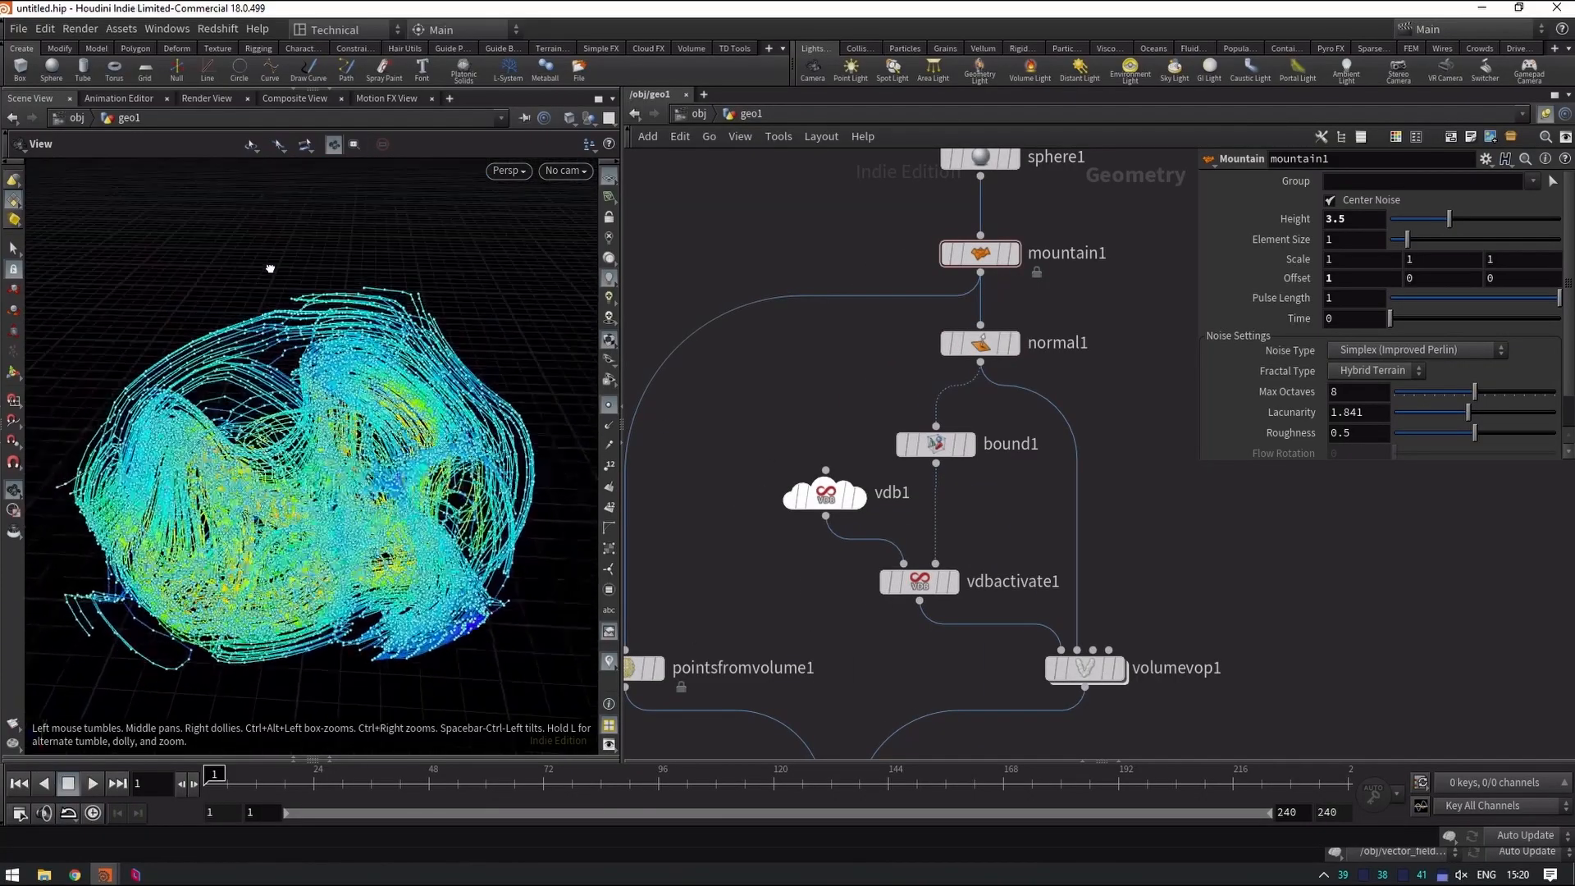
pyautogui.click(610, 405)
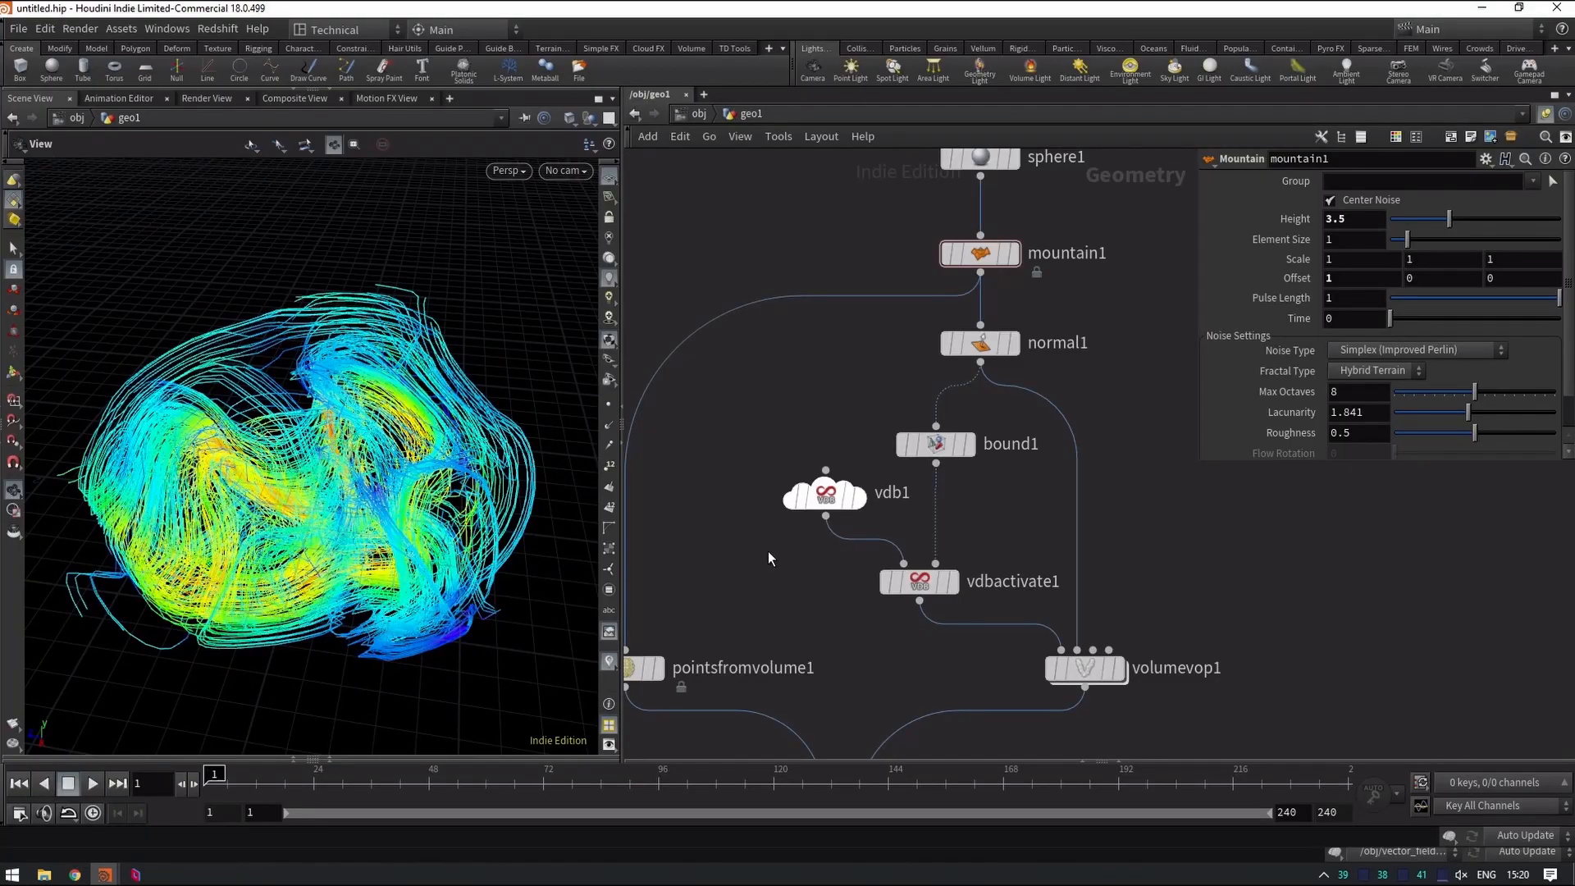
# Turn off velocity visualization on the volumetrail1 node.
pyautogui.moveTo(768, 551); pyautogui.dragTo(763, 504, button='middle')
pyautogui.click(820, 447)
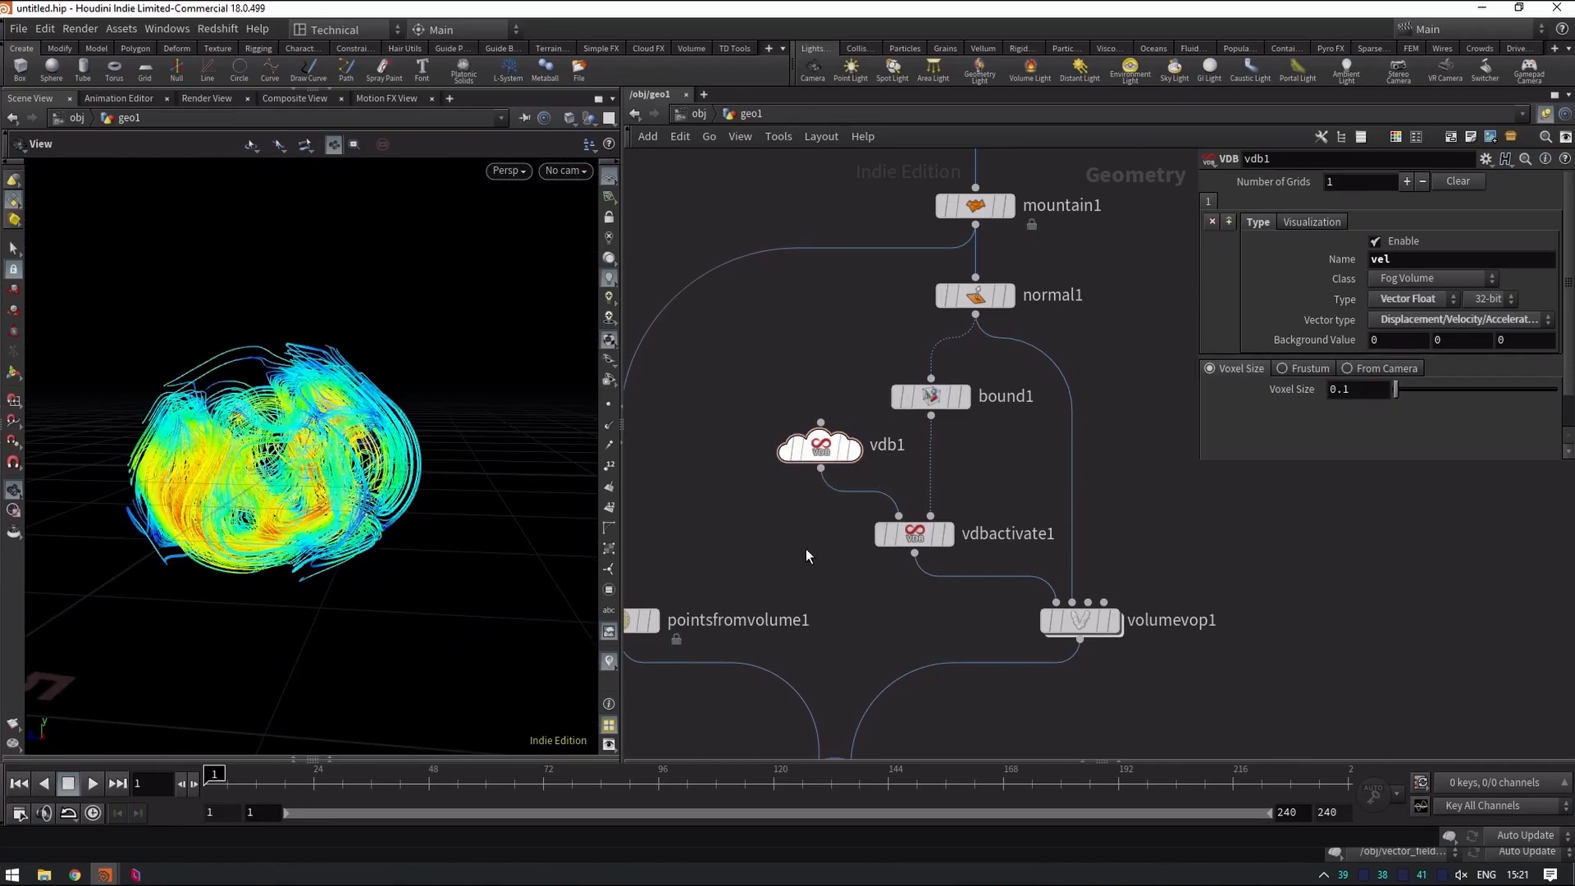
pyautogui.moveTo(803, 722); pyautogui.dragTo(889, 451, button='middle')
pyautogui.moveTo(269, 447); pyautogui.dragTo(295, 453)
pyautogui.moveTo(867, 598); pyautogui.dragTo(1007, 496)
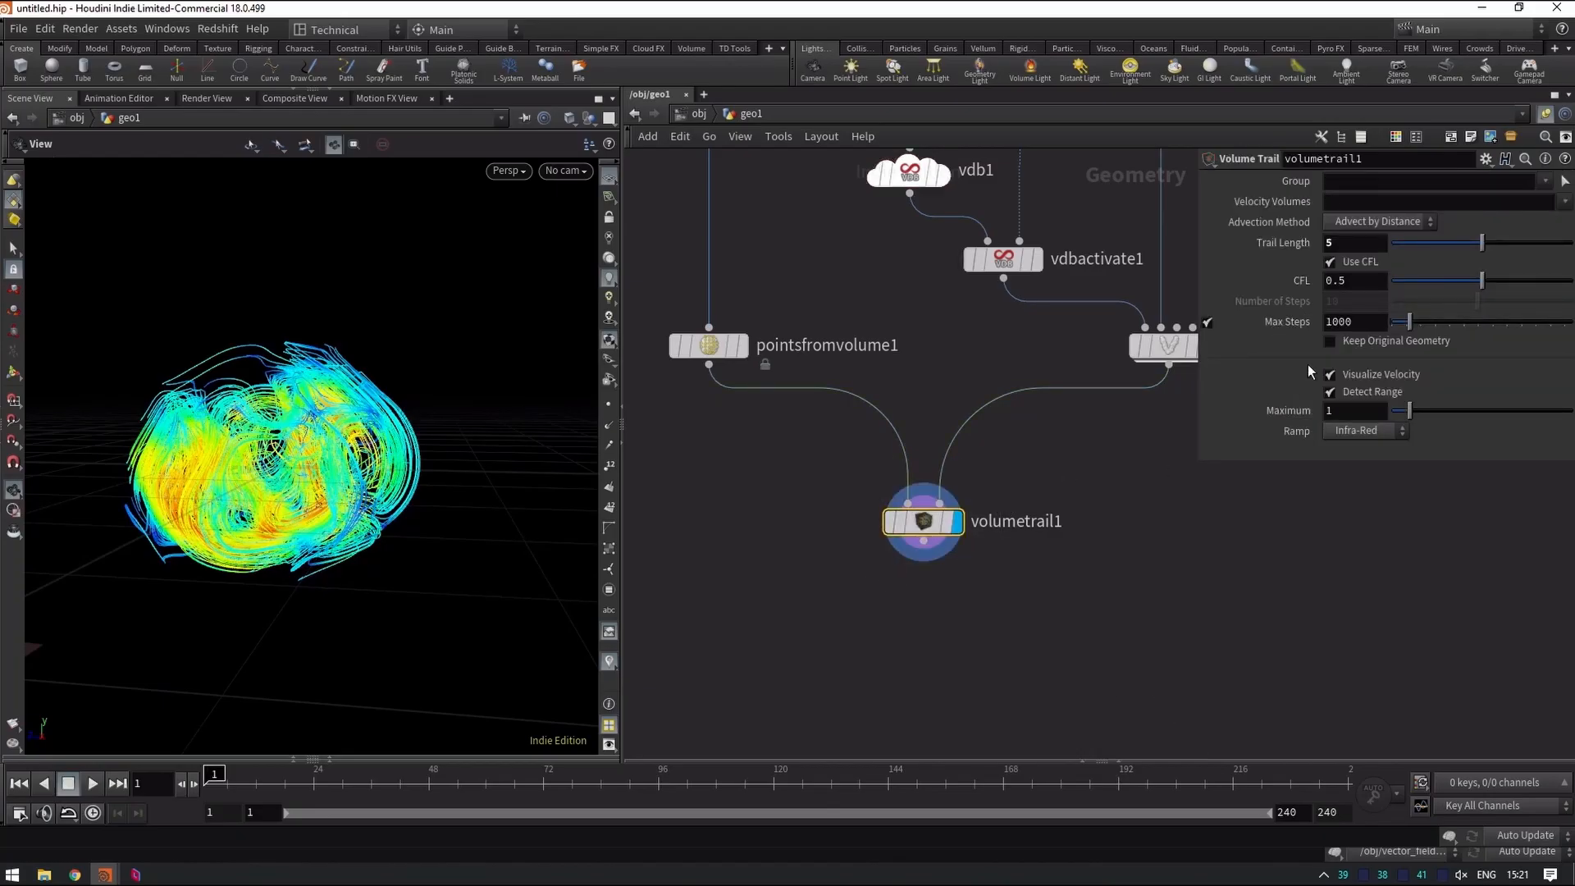
pyautogui.click(1330, 375)
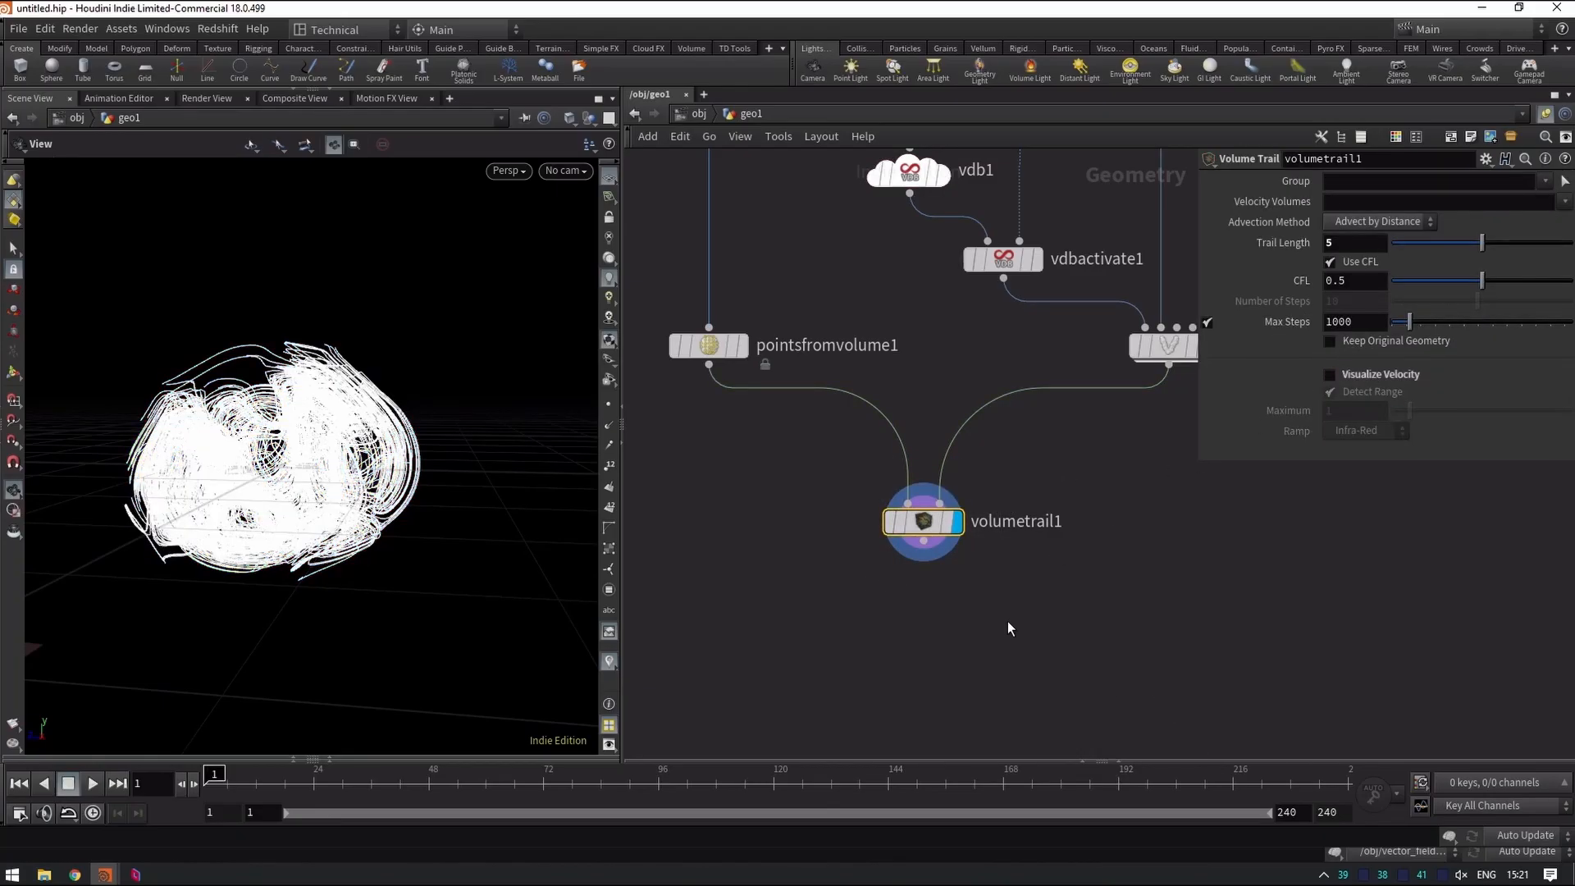
# Add a Color node after volumetrail1 and give the trails random colors per primitive.
pyautogui.press('Tab')
pyautogui.write('color')
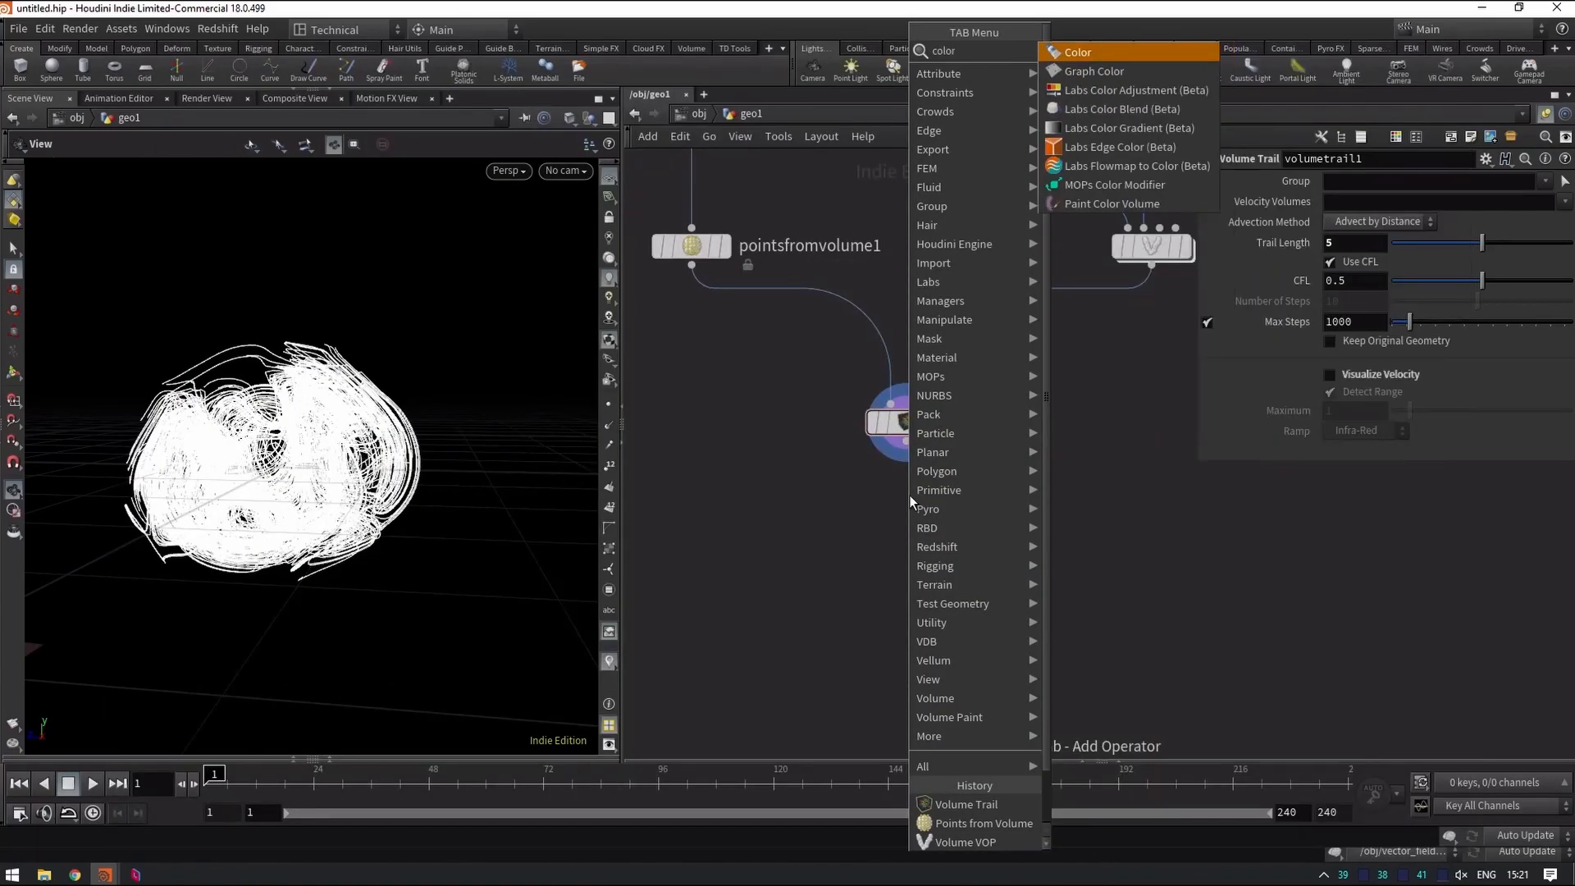
pyautogui.press('Return')
pyautogui.click(909, 494)
pyautogui.click(1355, 239)
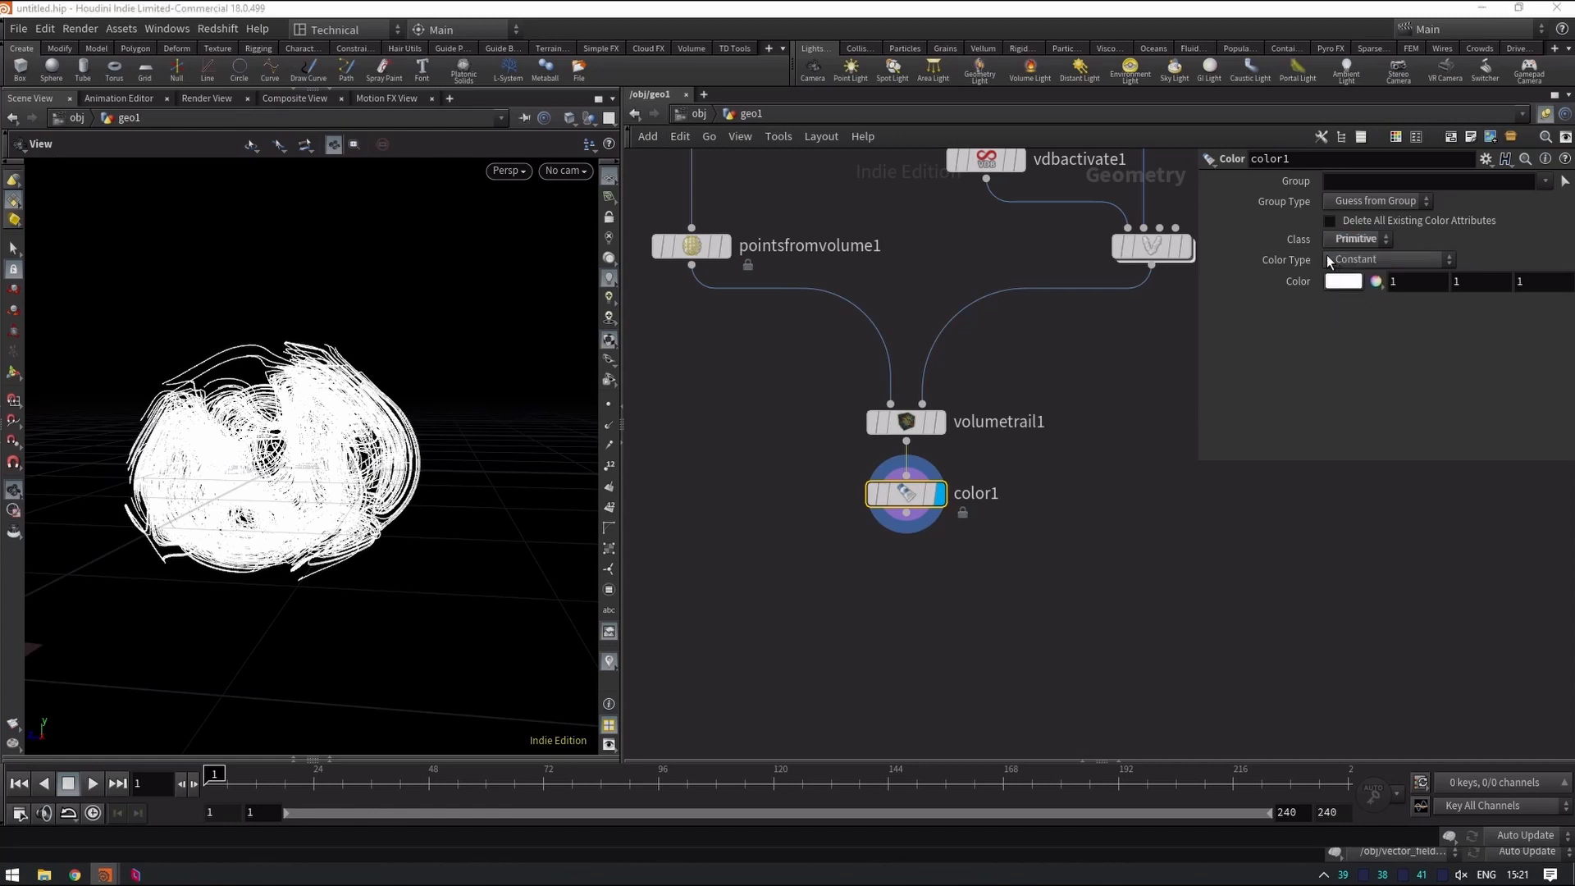
pyautogui.click(1365, 258)
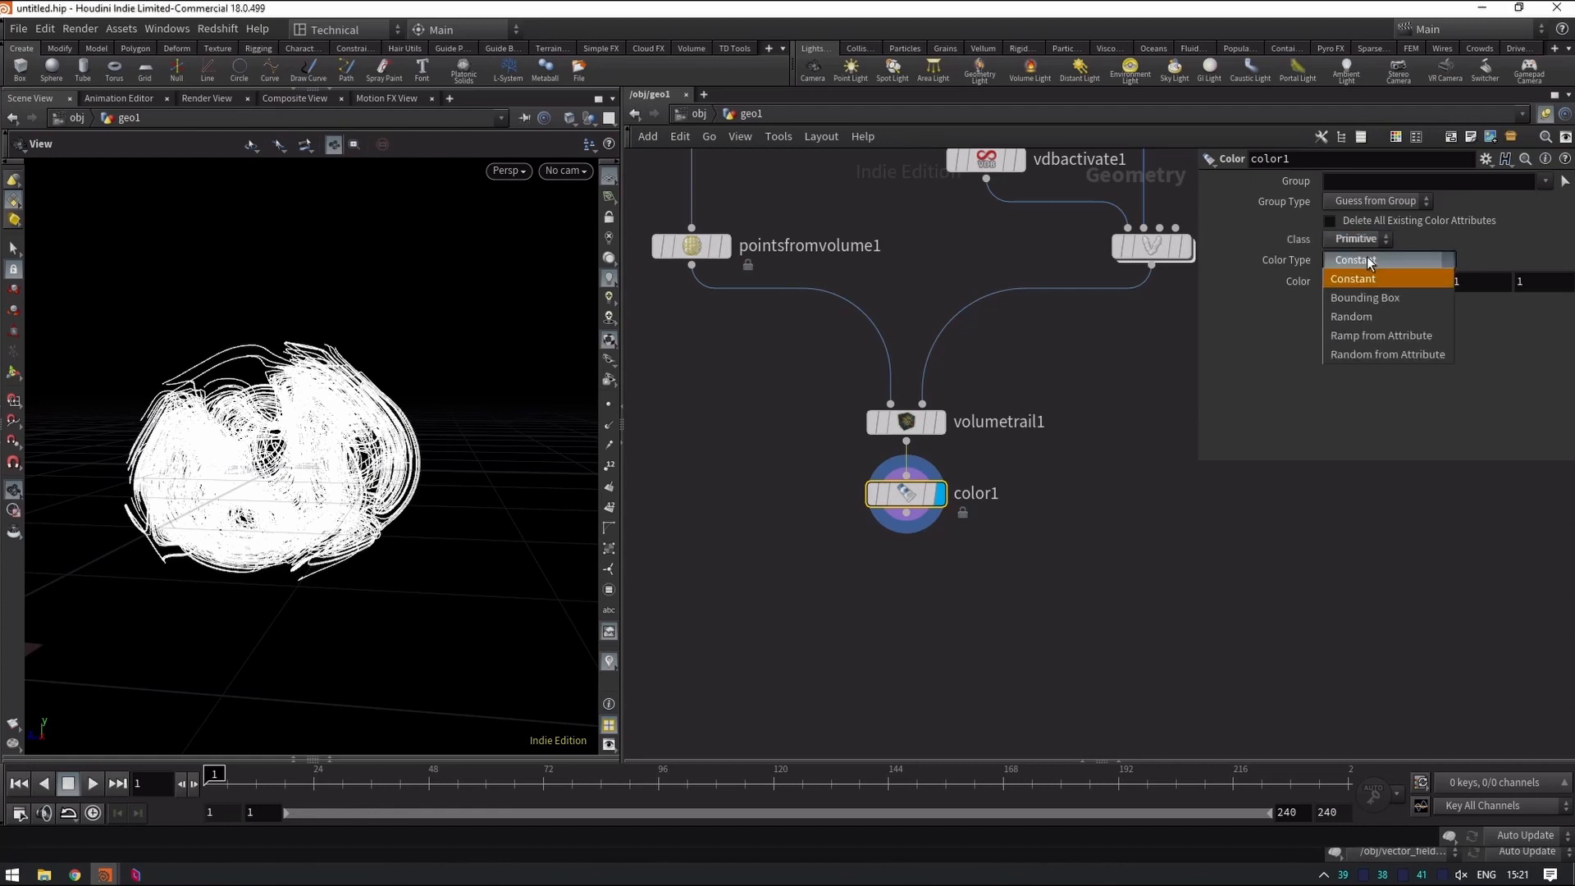
pyautogui.click(1386, 315)
pyautogui.moveTo(212, 420); pyautogui.dragTo(306, 429)
# Try a point separation of 0.1 on pointsfromvolume1 and examine the denser colored trails.
pyautogui.moveTo(727, 397); pyautogui.dragTo(778, 557, button='middle')
pyautogui.click(743, 405)
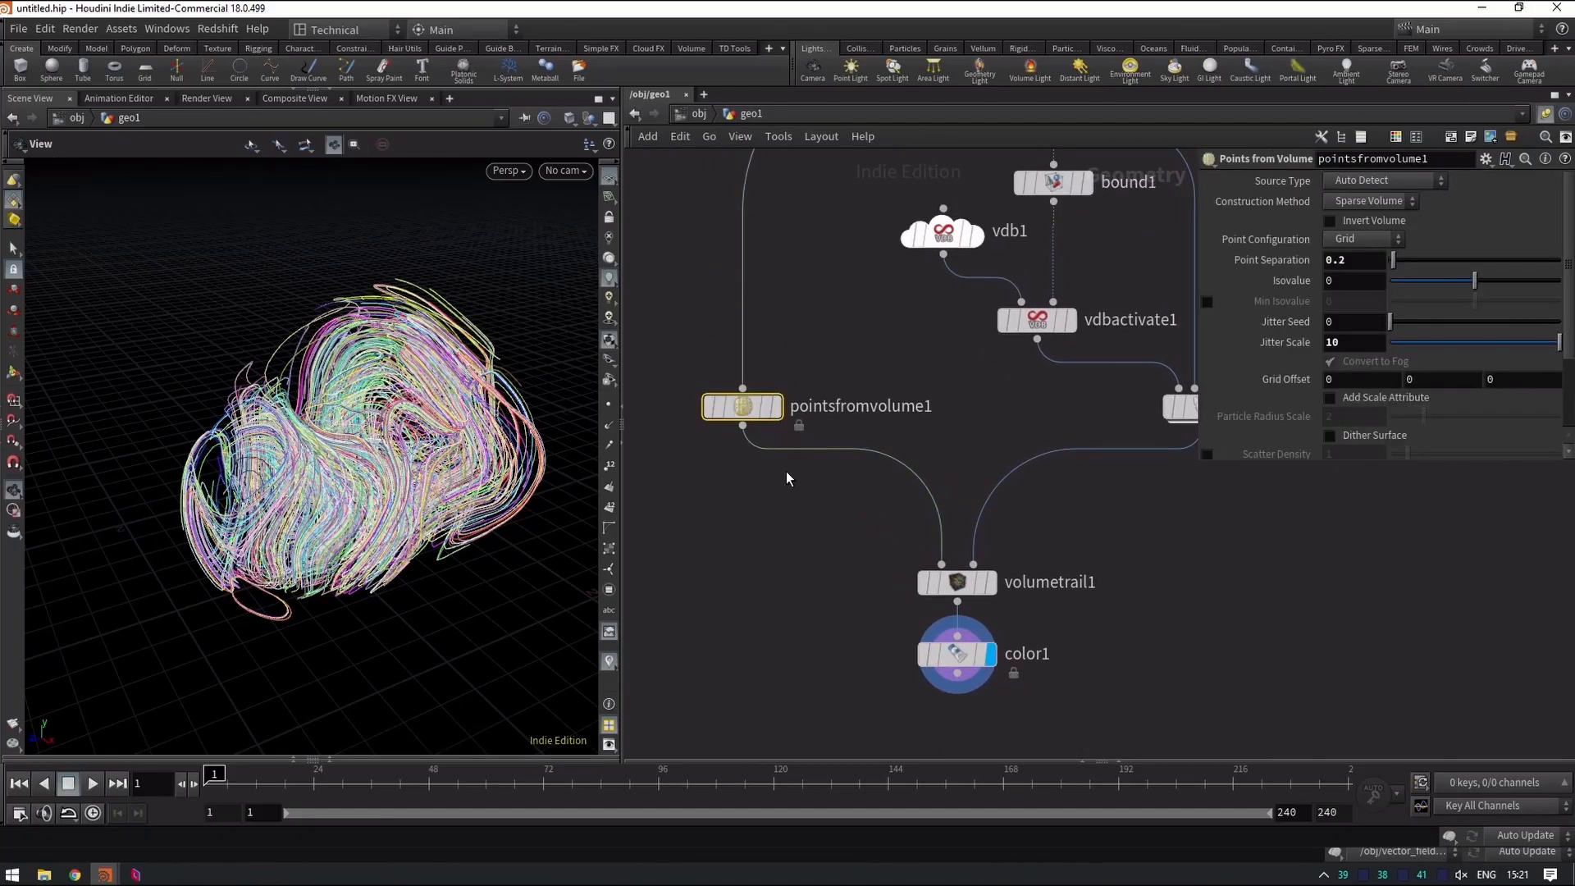
pyautogui.click(1342, 261)
pyautogui.write('0.1')
pyautogui.press('Return')
pyautogui.moveTo(393, 476); pyautogui.dragTo(341, 444)
pyautogui.moveTo(959, 602); pyautogui.dragTo(681, 430, button='middle')
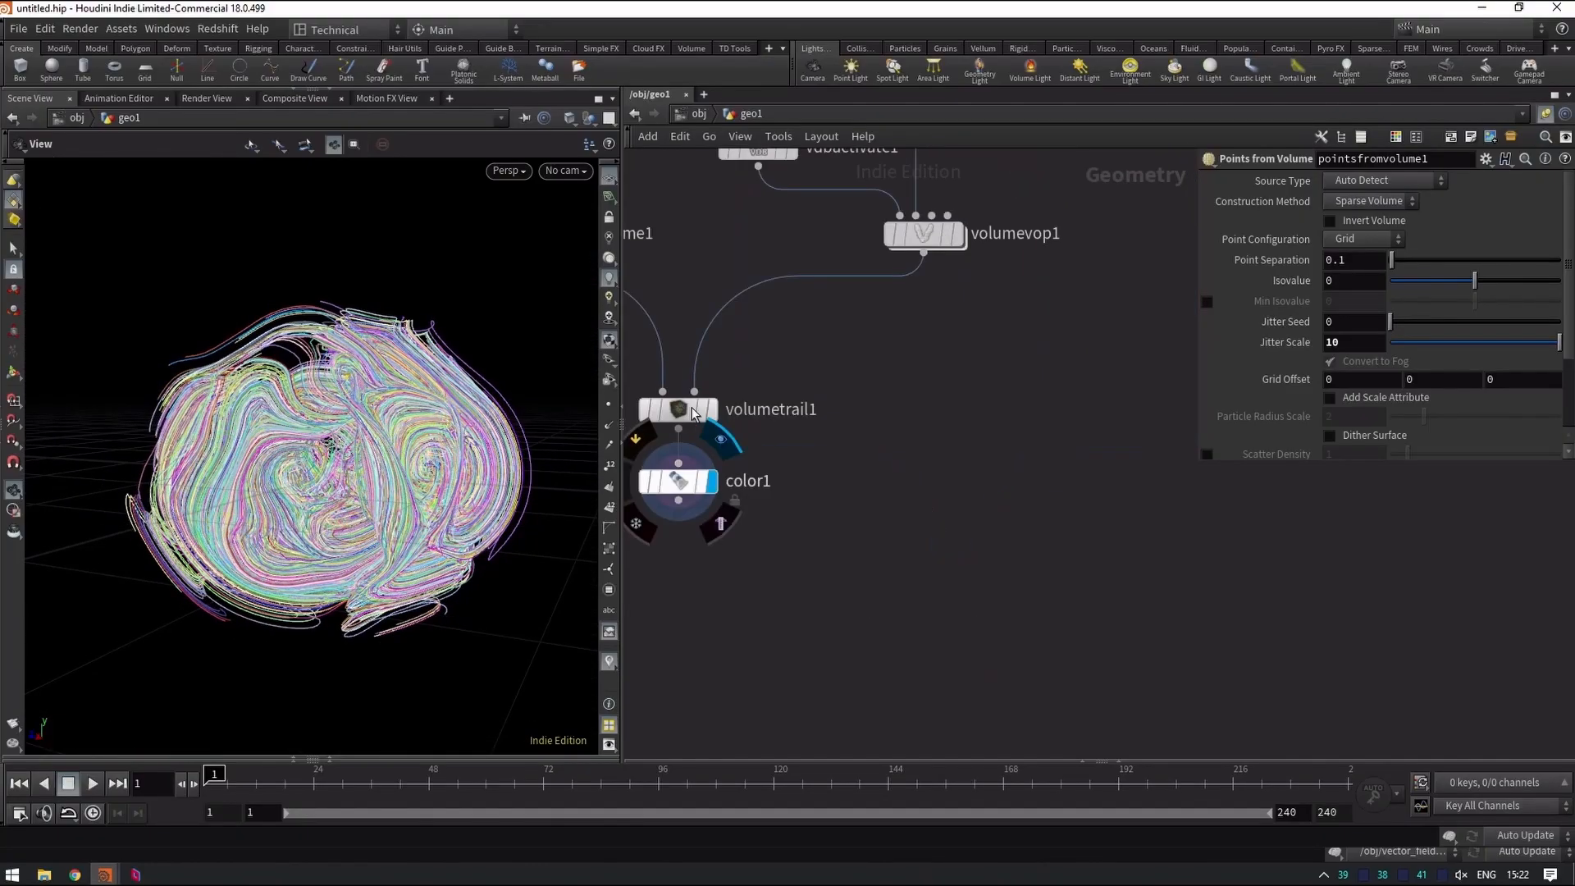
# Restore the point separation of pointsfromvolume1 to 0.2.
pyautogui.click(678, 418)
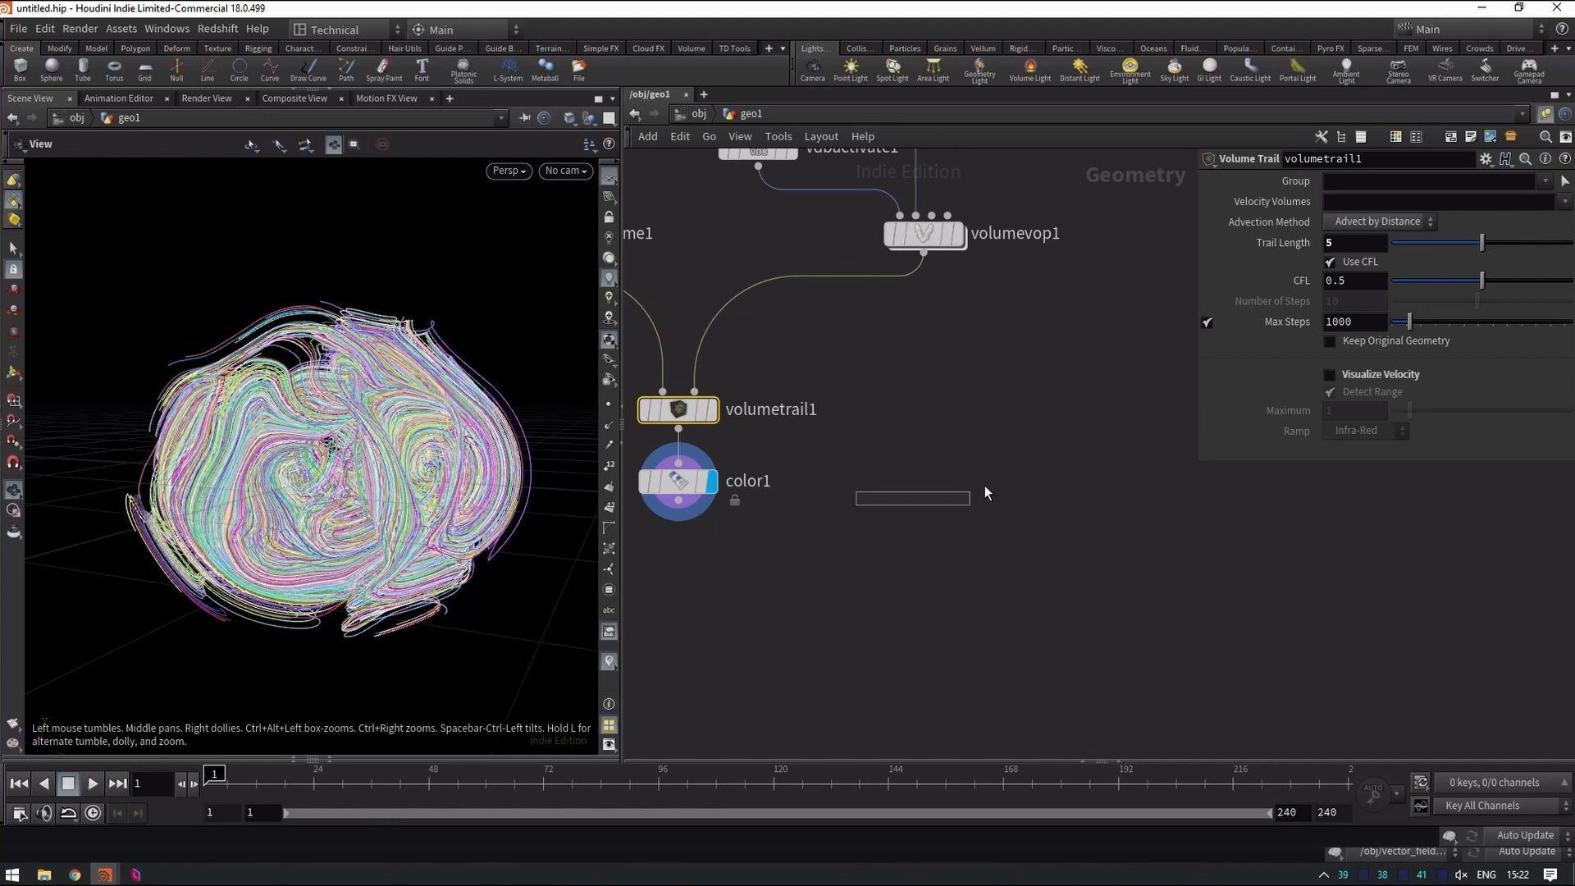
pyautogui.moveTo(805, 545); pyautogui.dragTo(1069, 625, button='middle')
pyautogui.click(467, 238)
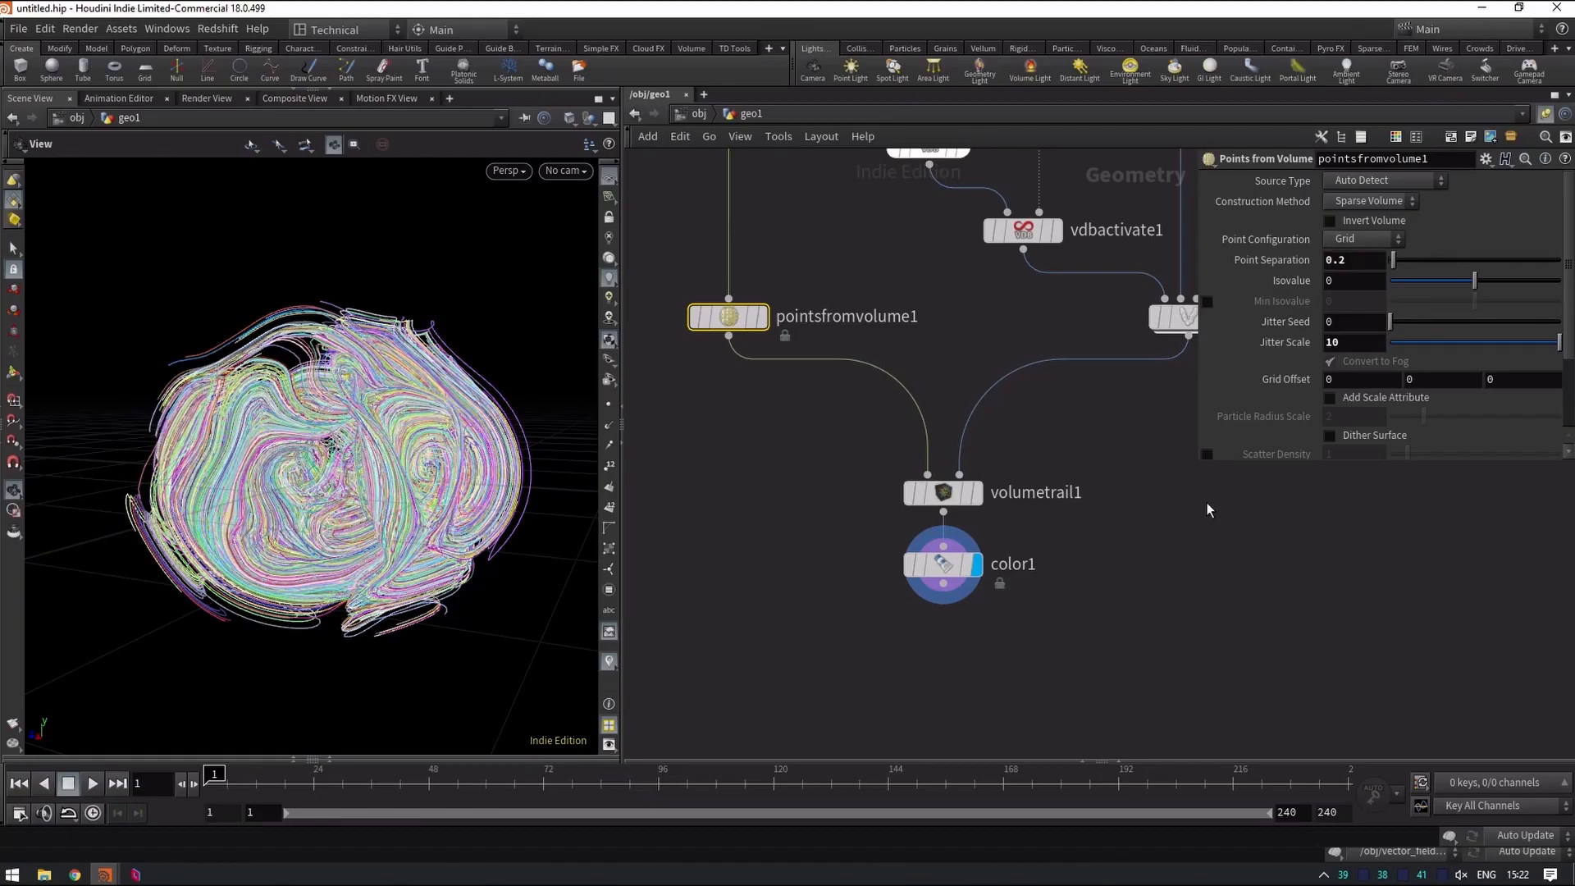
pyautogui.moveTo(459, 591); pyautogui.dragTo(486, 622)
# Add a POP Network node and place it below volumetrail1, beside color1.
pyautogui.moveTo(1107, 571); pyautogui.dragTo(985, 607, button='middle')
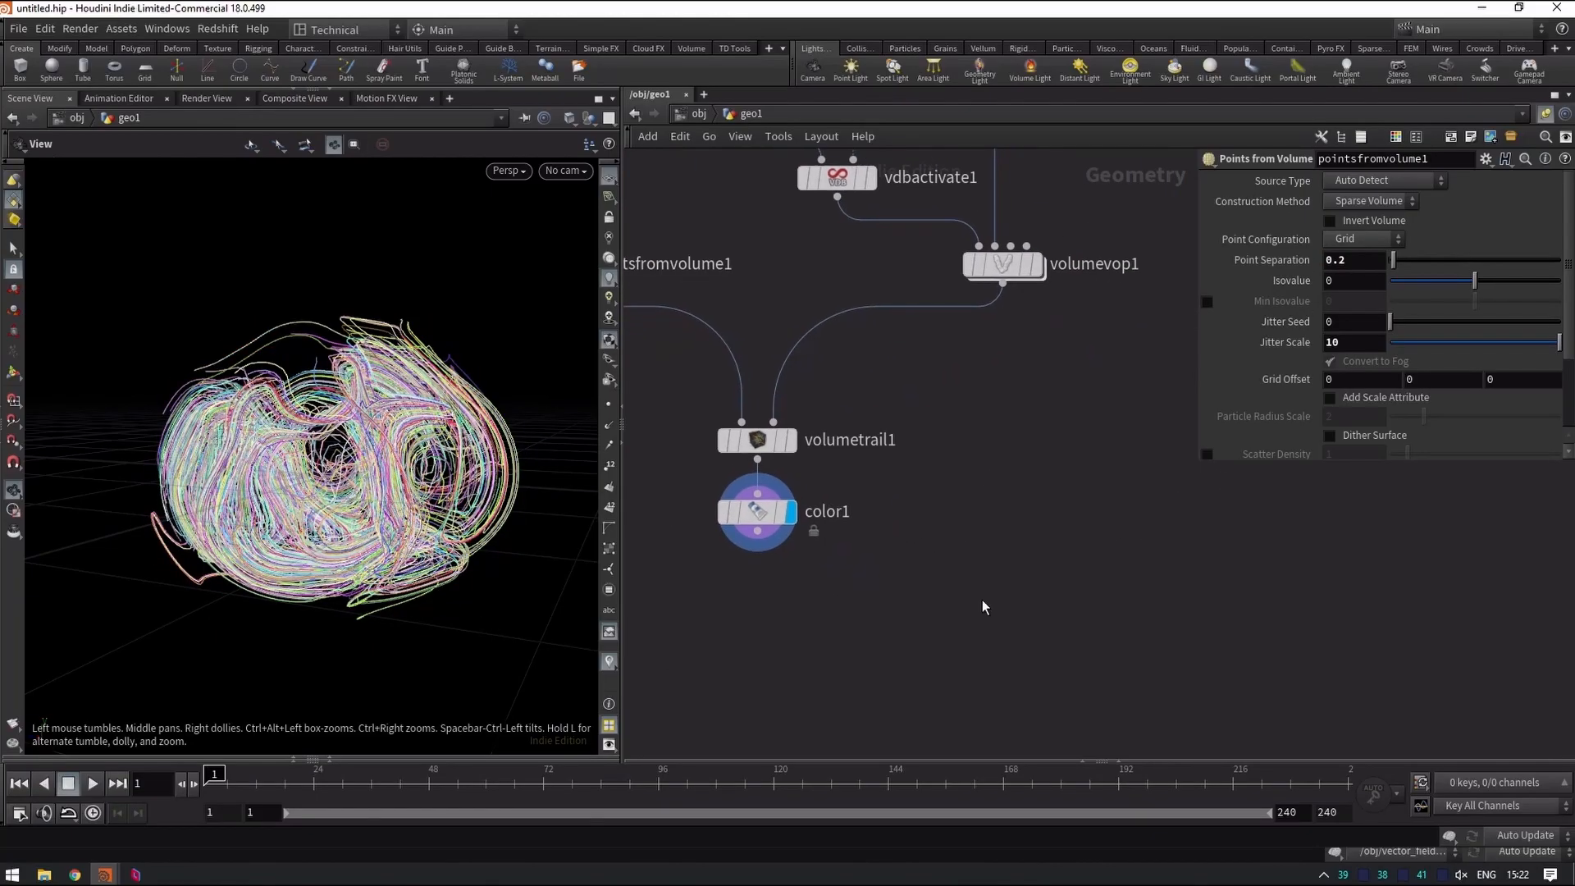
pyautogui.press('Tab')
pyautogui.write('dop')
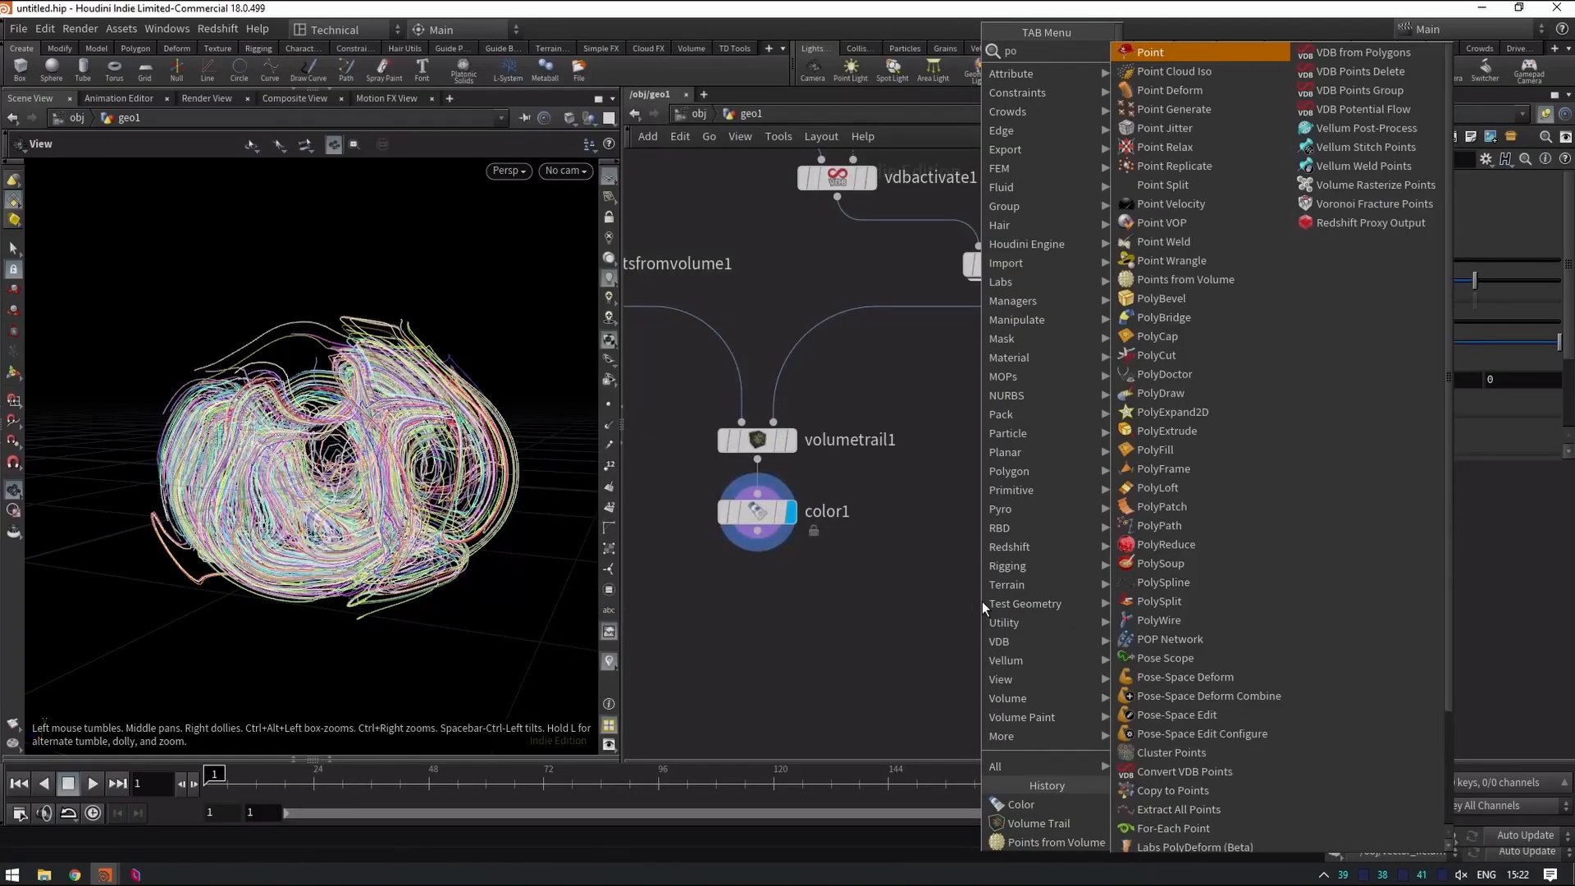
pyautogui.press('Return')
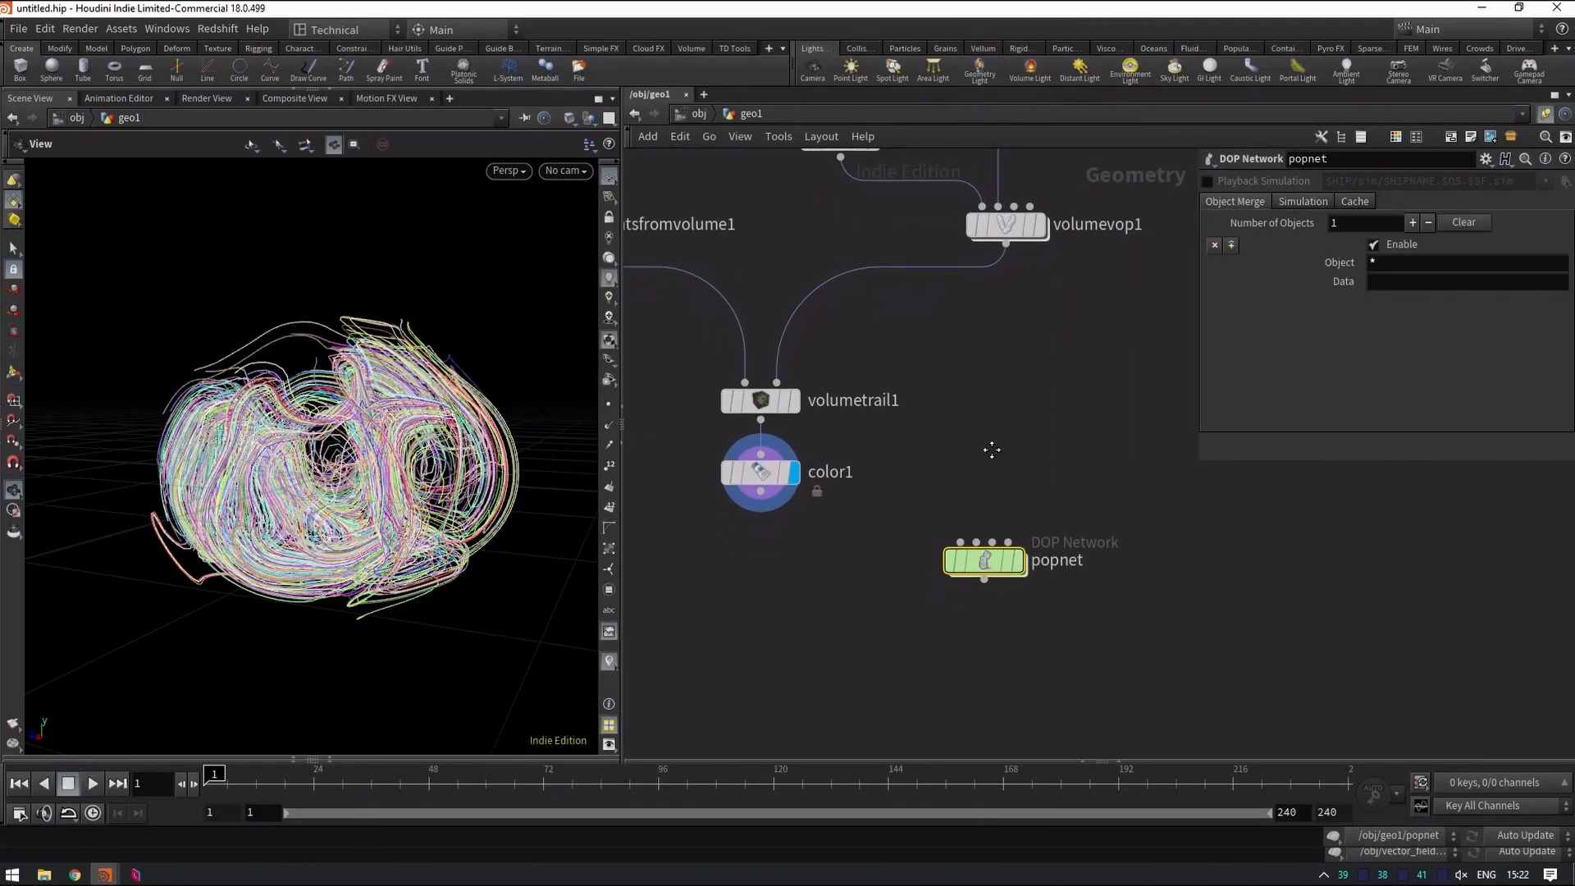
pyautogui.moveTo(769, 470); pyautogui.dragTo(780, 452)
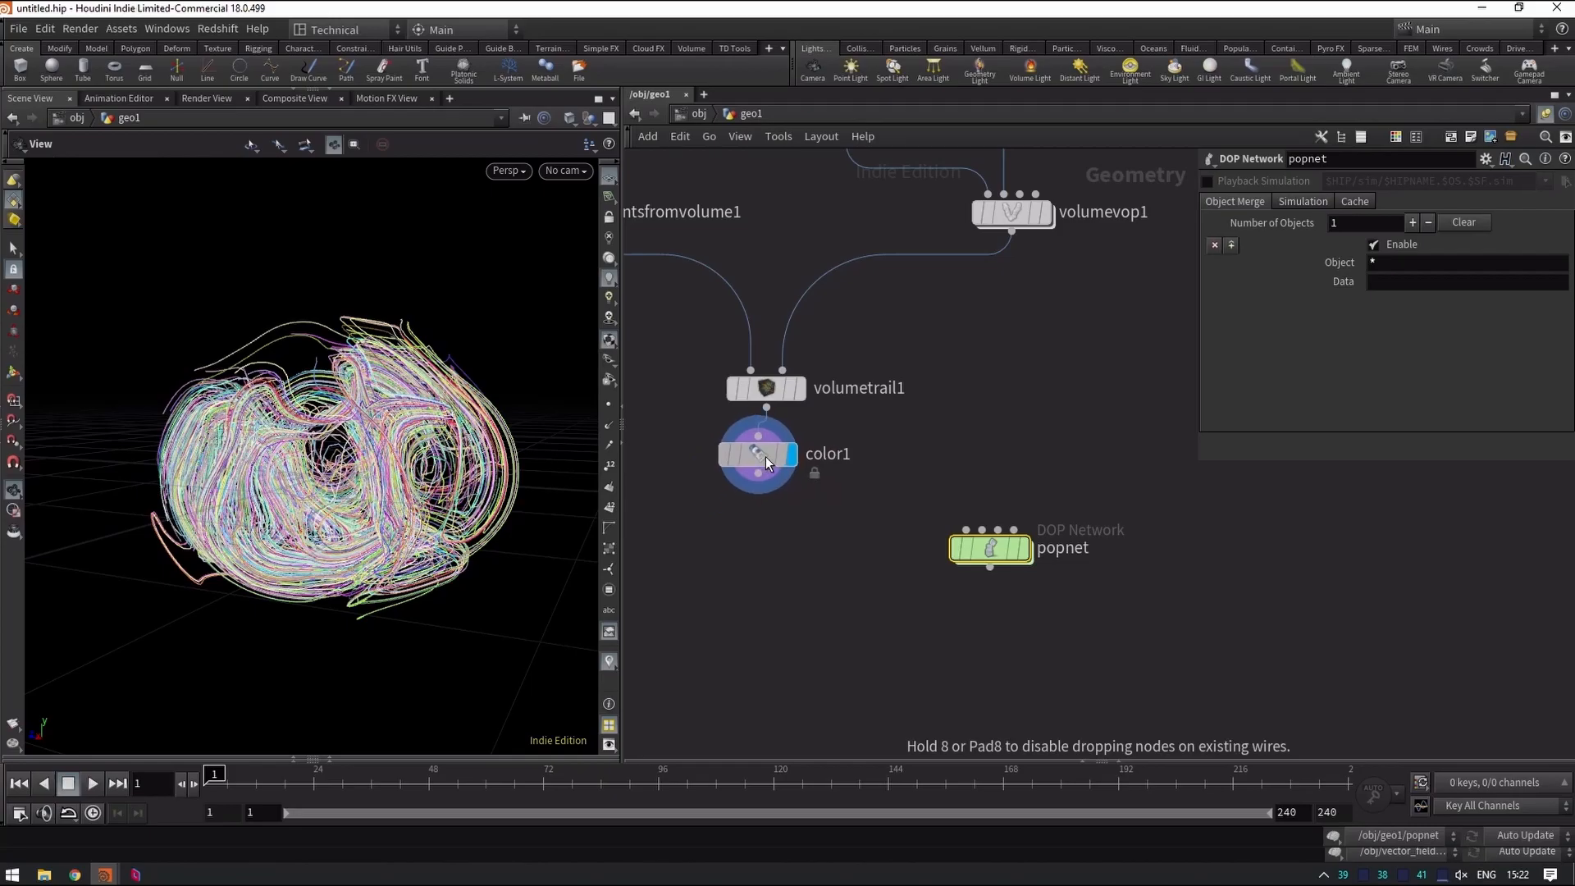
pyautogui.moveTo(1005, 553); pyautogui.dragTo(931, 569)
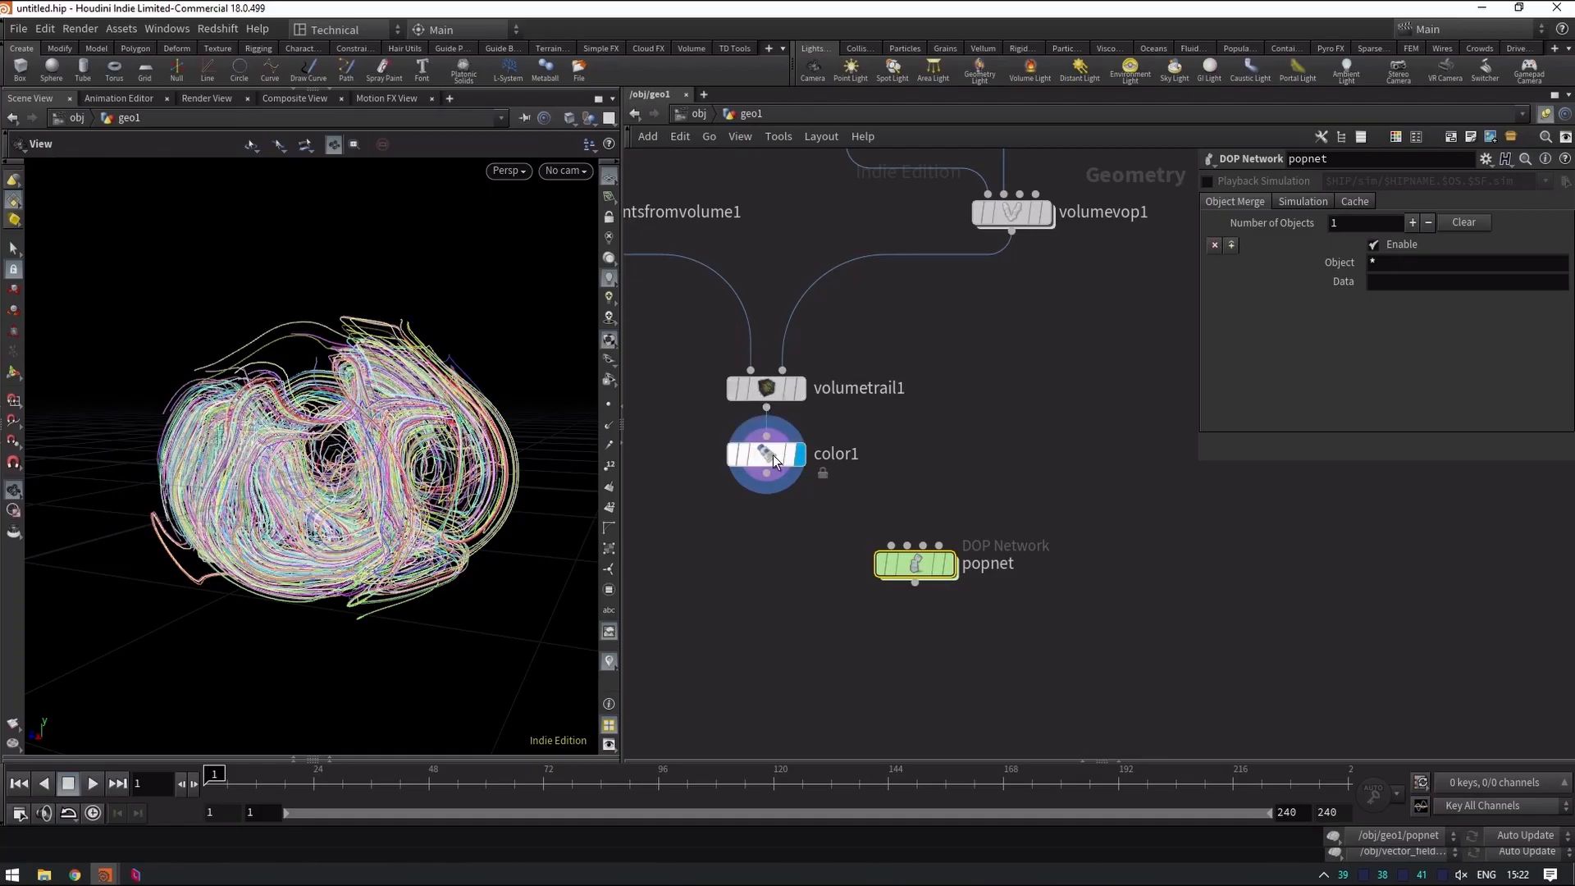
# Move color1 aside and connect volumetrail1 to popnet's first input and volumevop1 to its second input.
pyautogui.moveTo(773, 454); pyautogui.dragTo(651, 474)
pyautogui.click(766, 408)
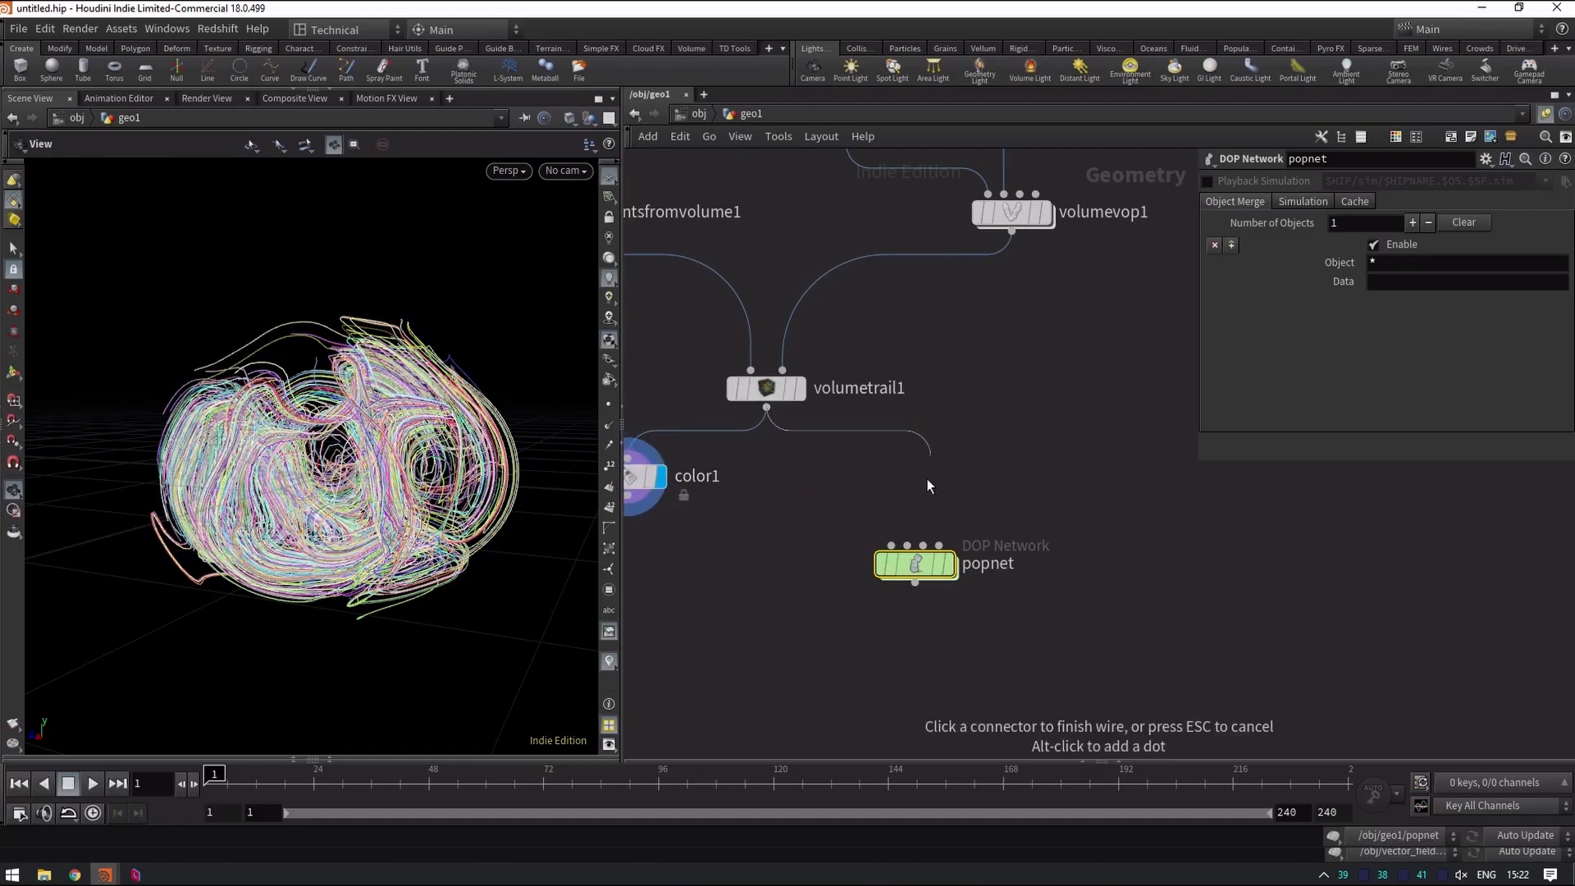
pyautogui.click(892, 546)
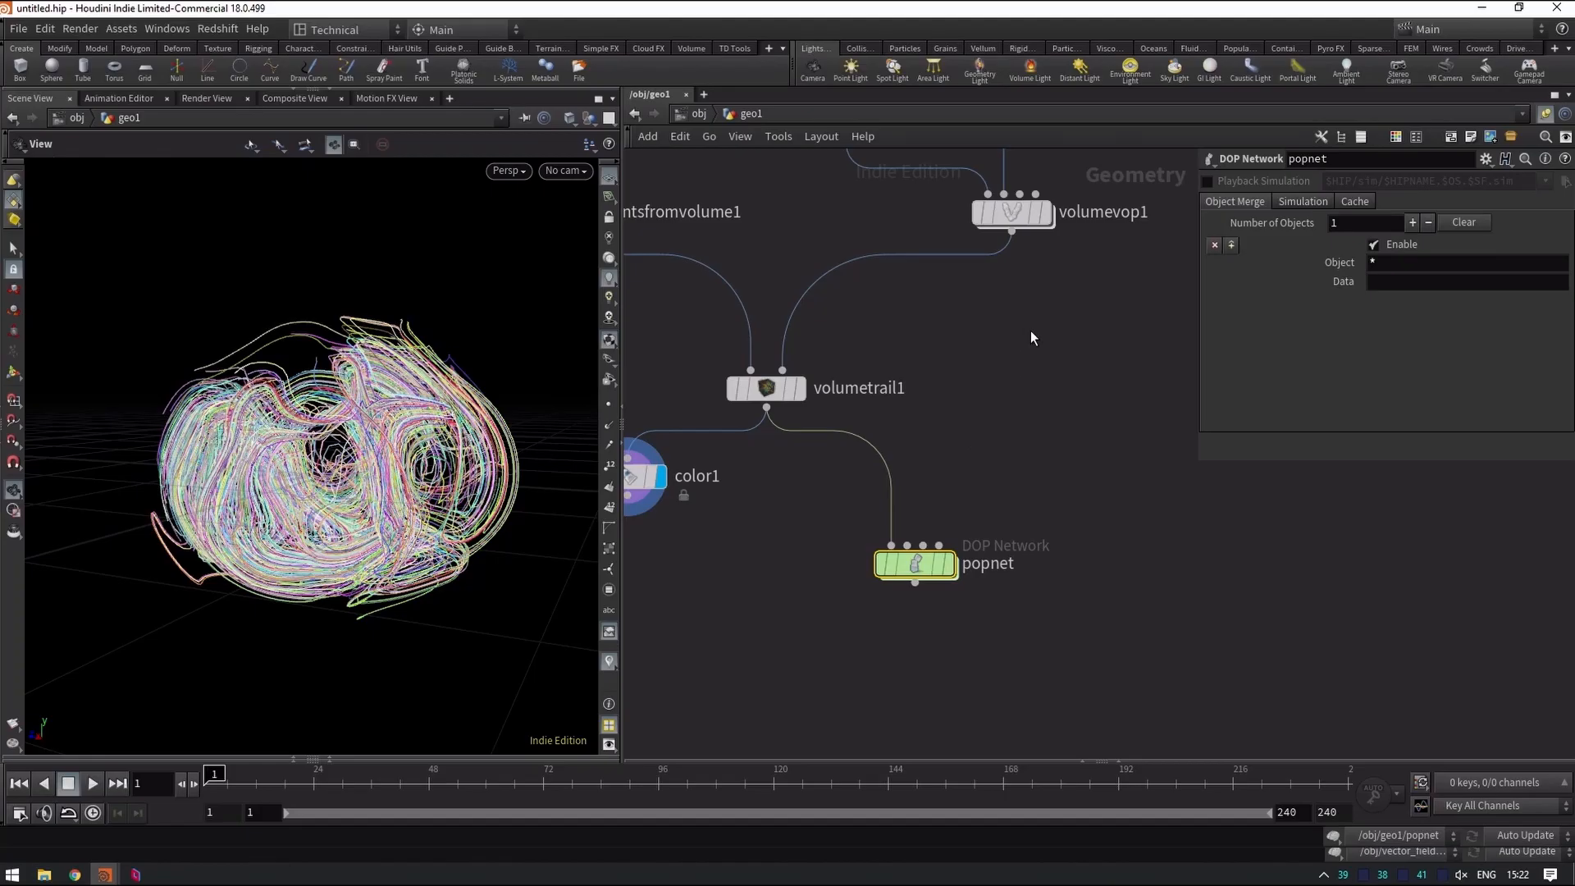
pyautogui.moveTo(1032, 336); pyautogui.dragTo(1043, 370, button='middle')
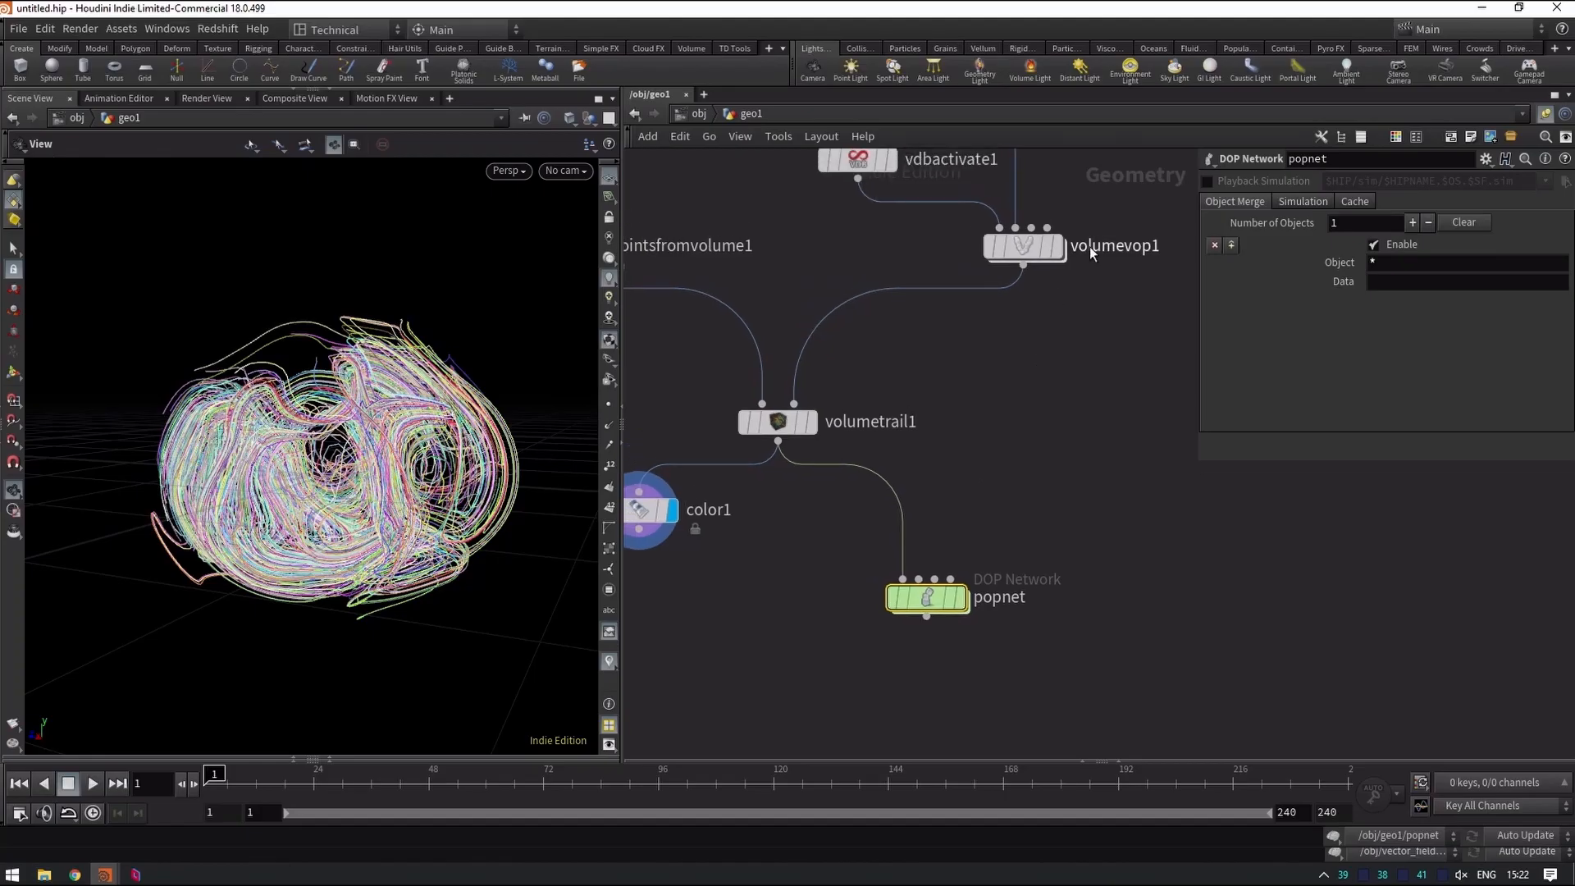
pyautogui.click(1024, 268)
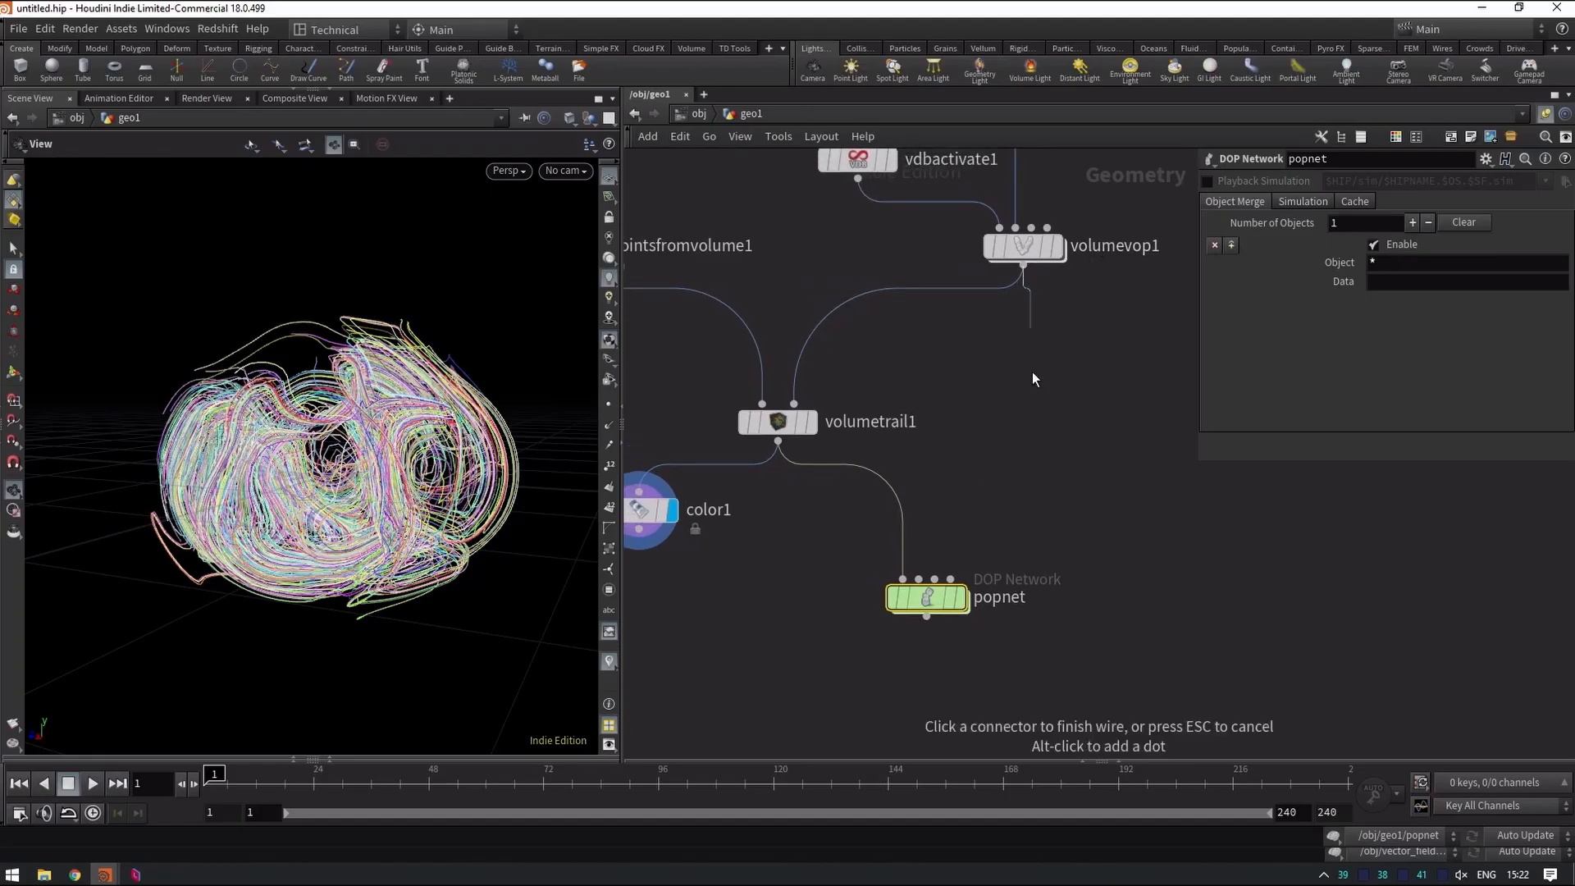
pyautogui.click(951, 589)
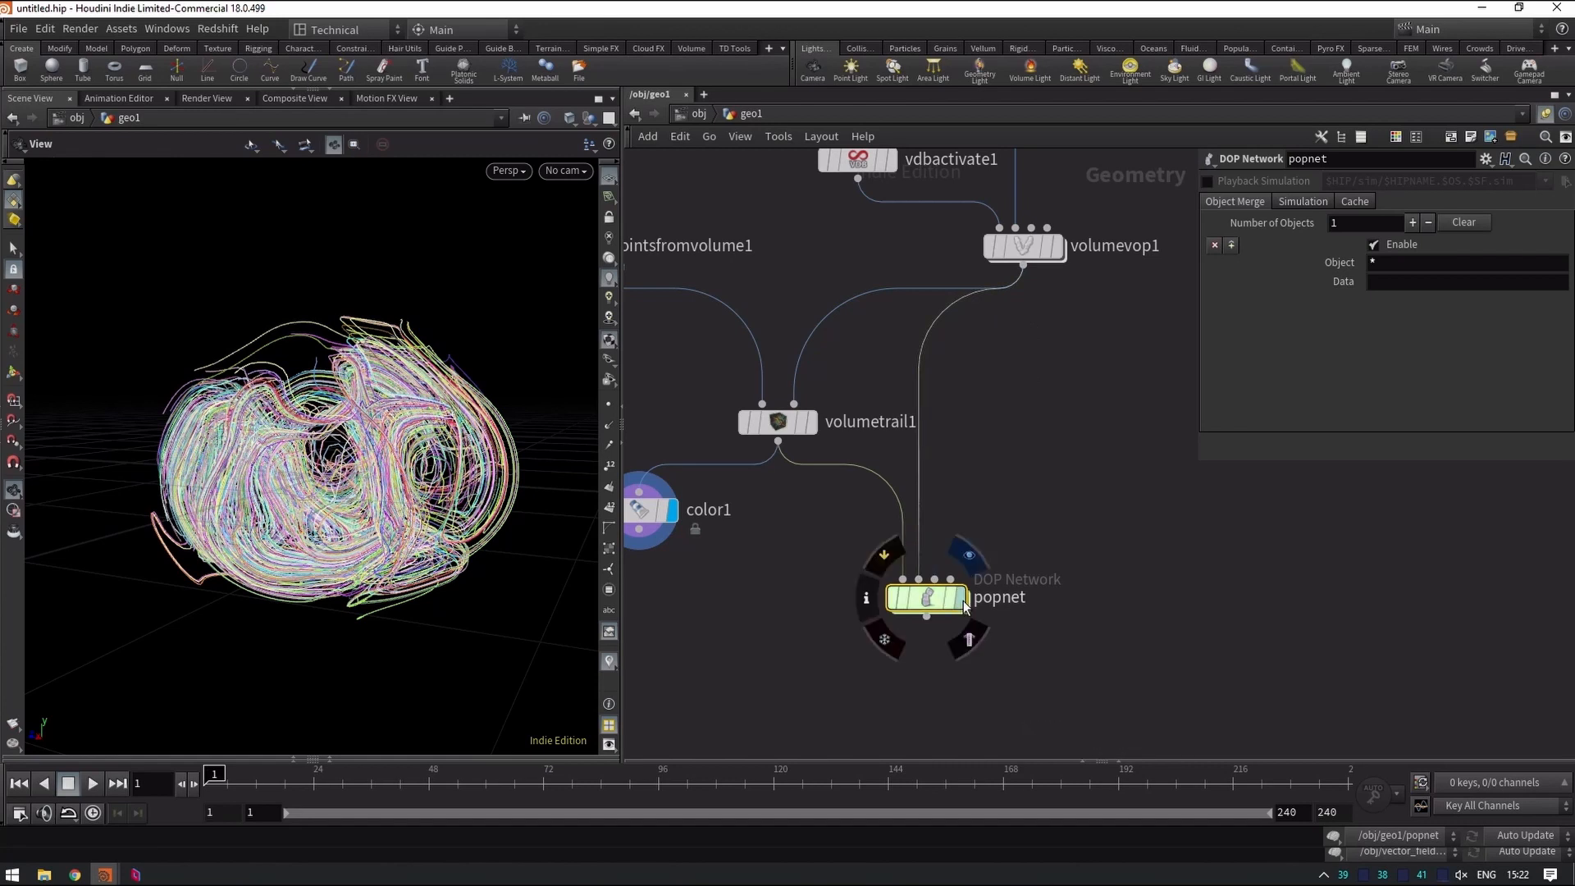
# Display the popnet node, play its particle simulation for a while, and return to the first frame.
pyautogui.click(961, 599)
pyautogui.press('Up')
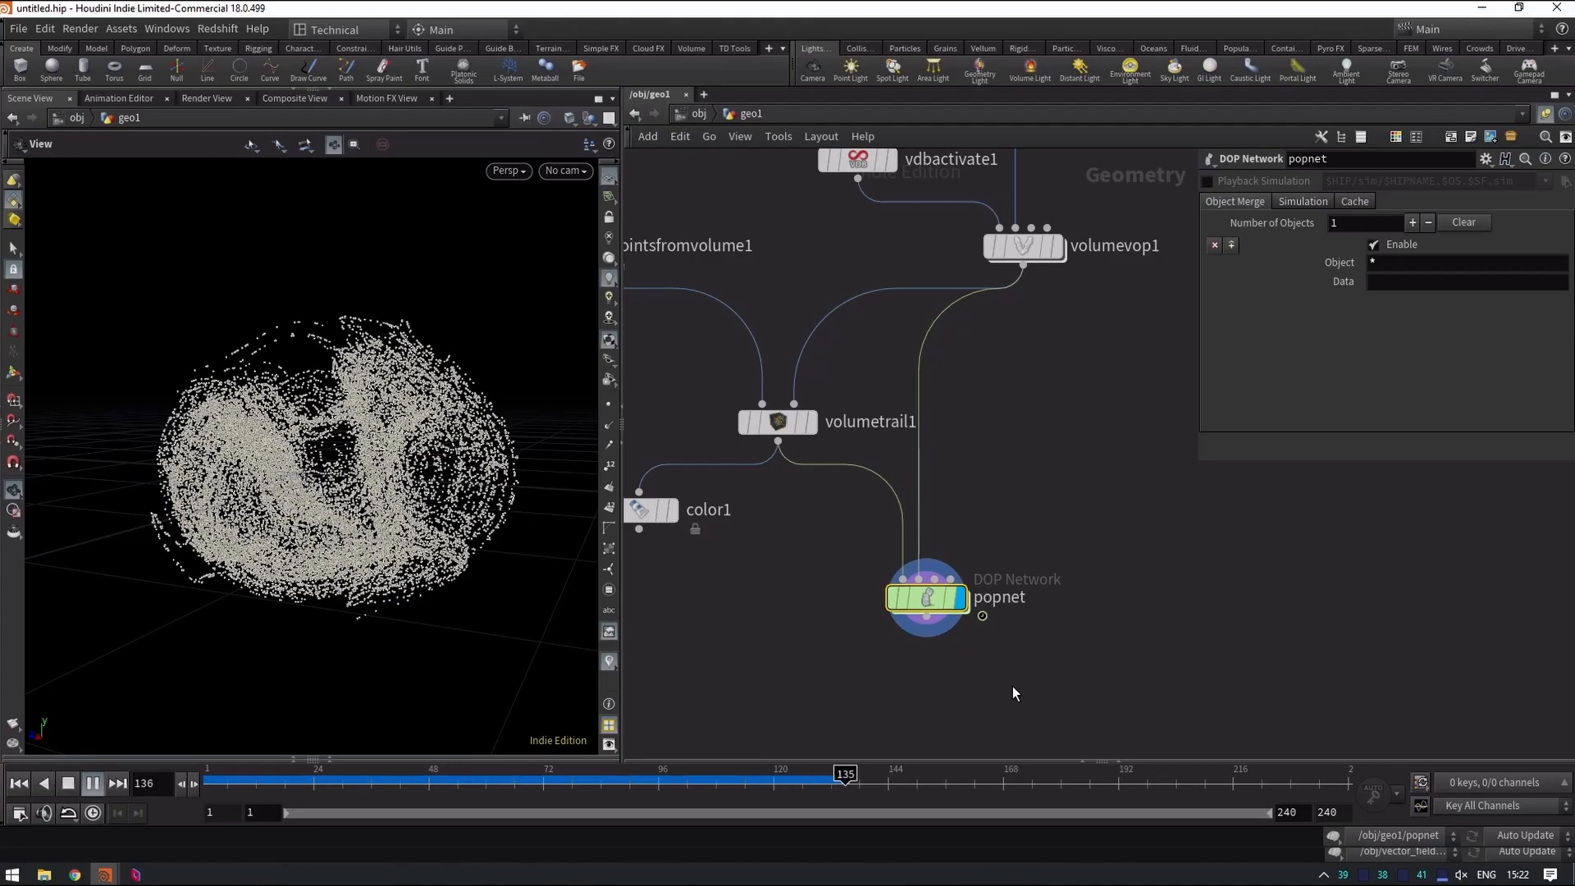
pyautogui.press('Up')
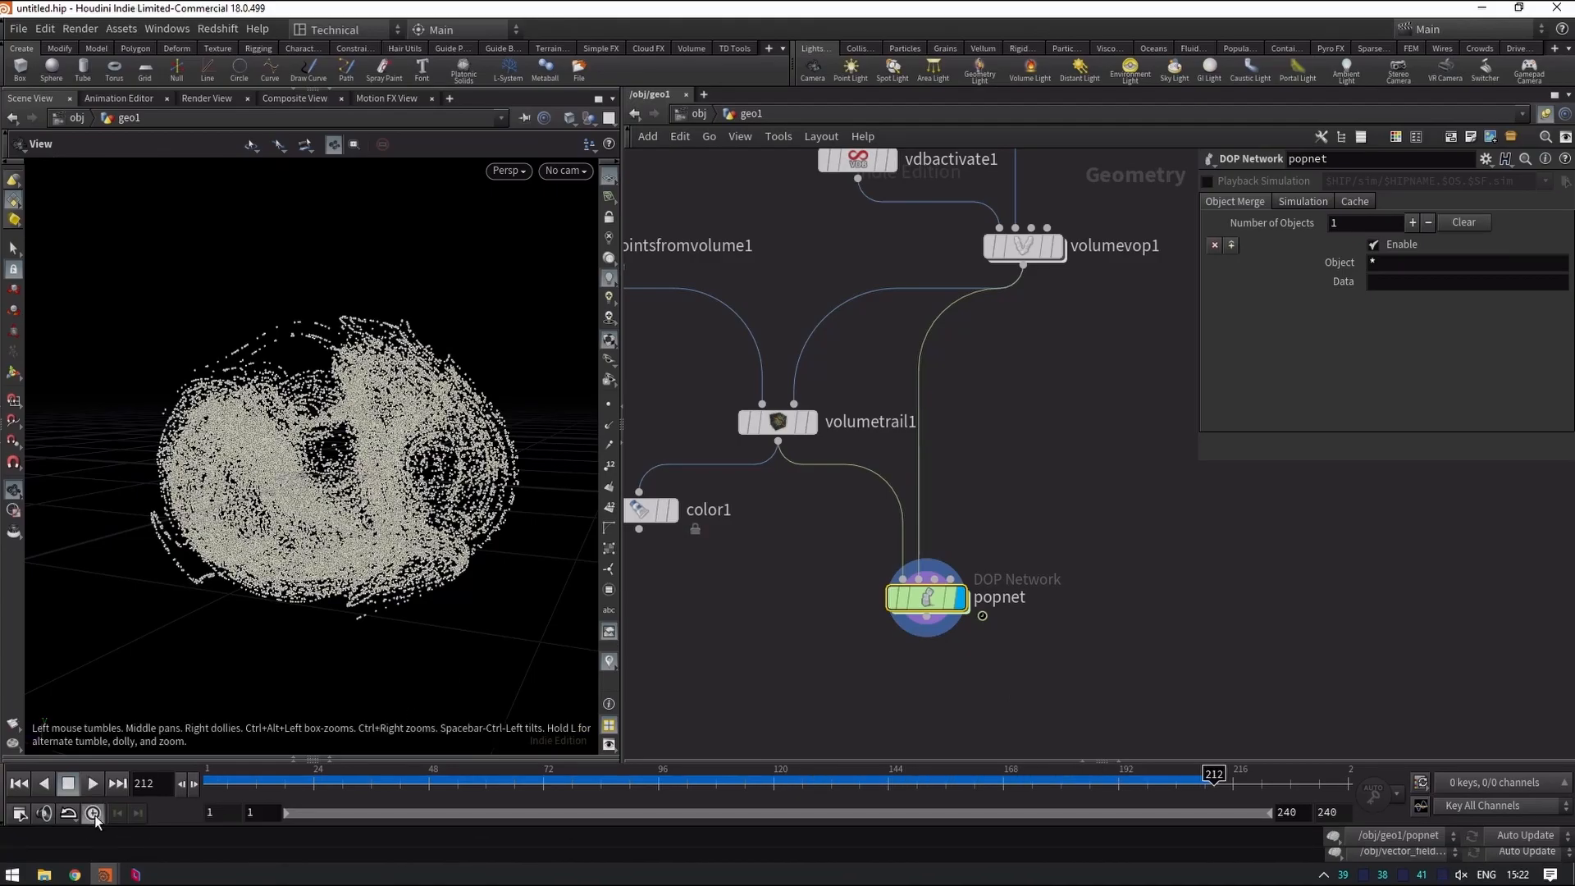
pyautogui.click(19, 783)
# Go inside popnet and delete the wire_pops_into_here merge node.
pyautogui.doubleClick(929, 601)
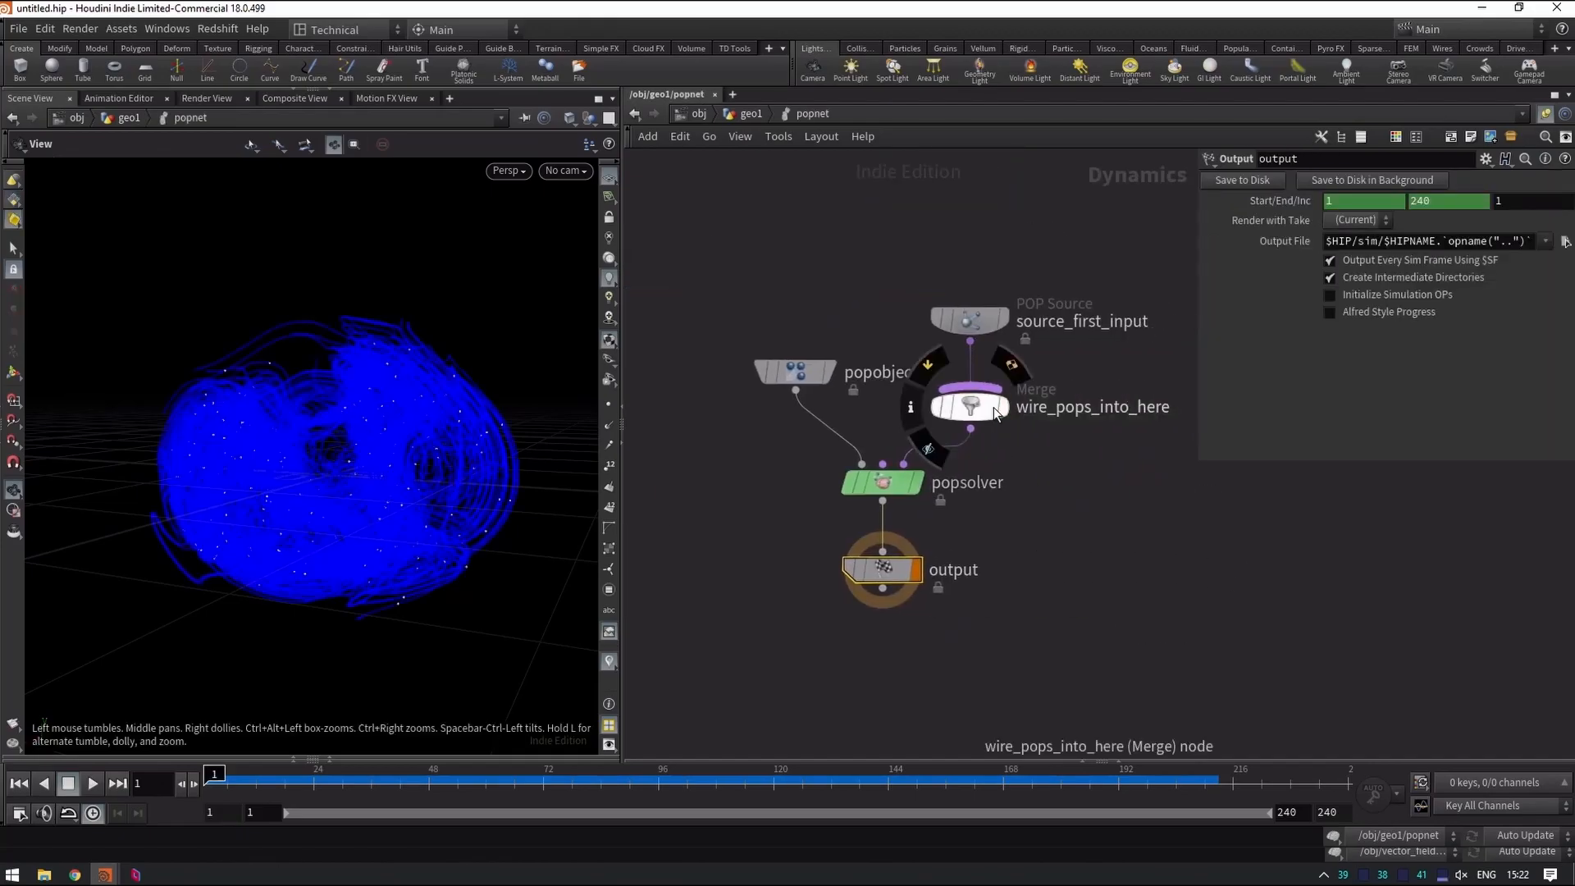
pyautogui.click(964, 410)
pyautogui.press('Delete')
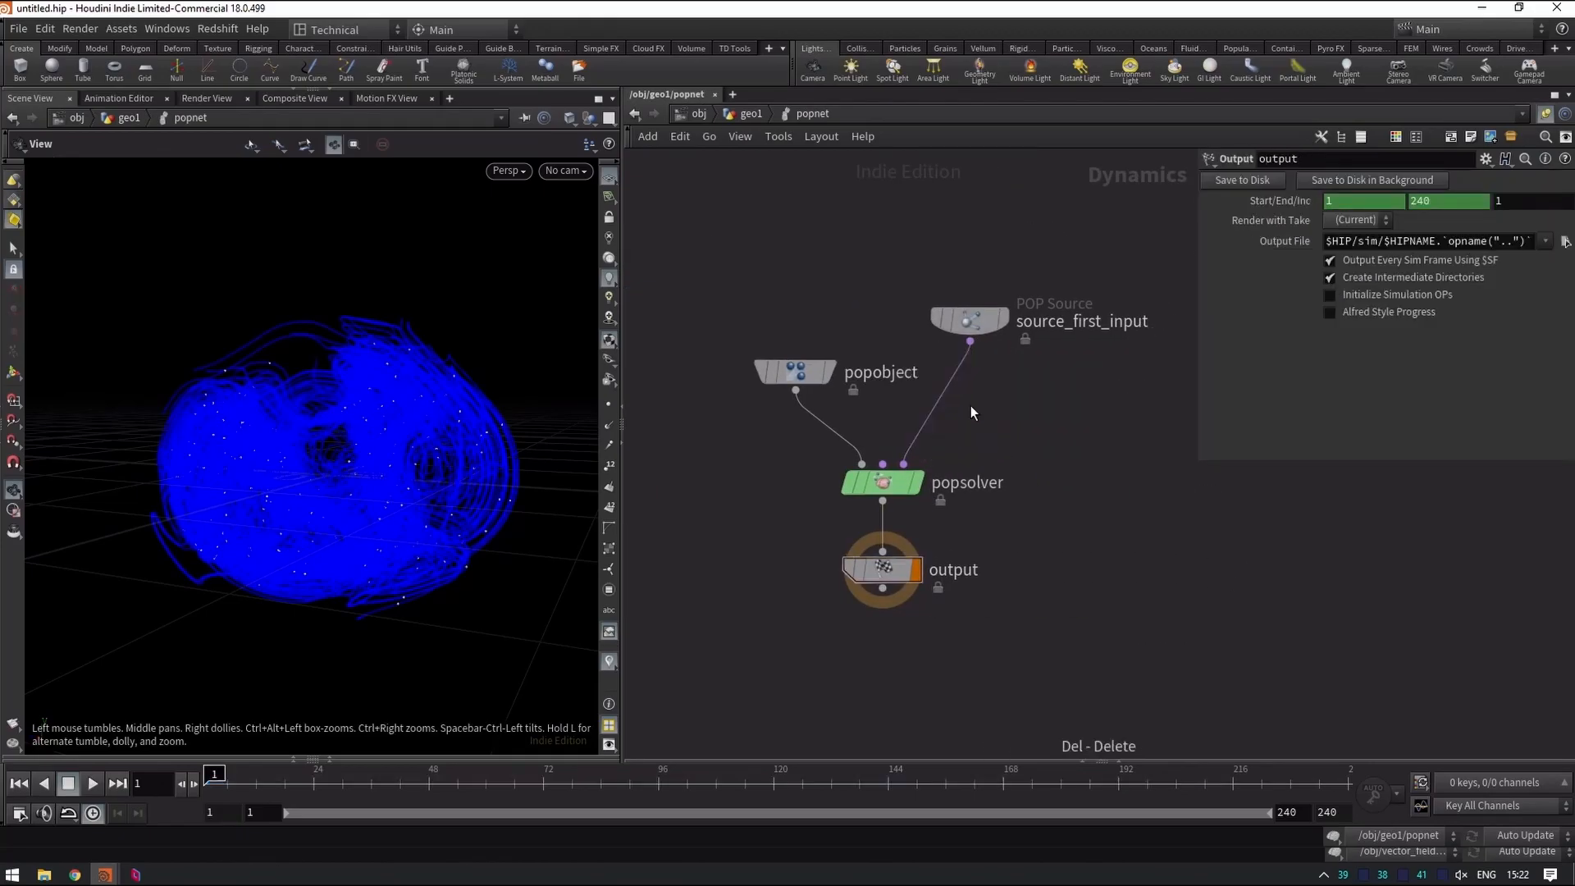
# Turn off the guide display of source_first_input and hide the viewport's reference grid.
pyautogui.click(996, 329)
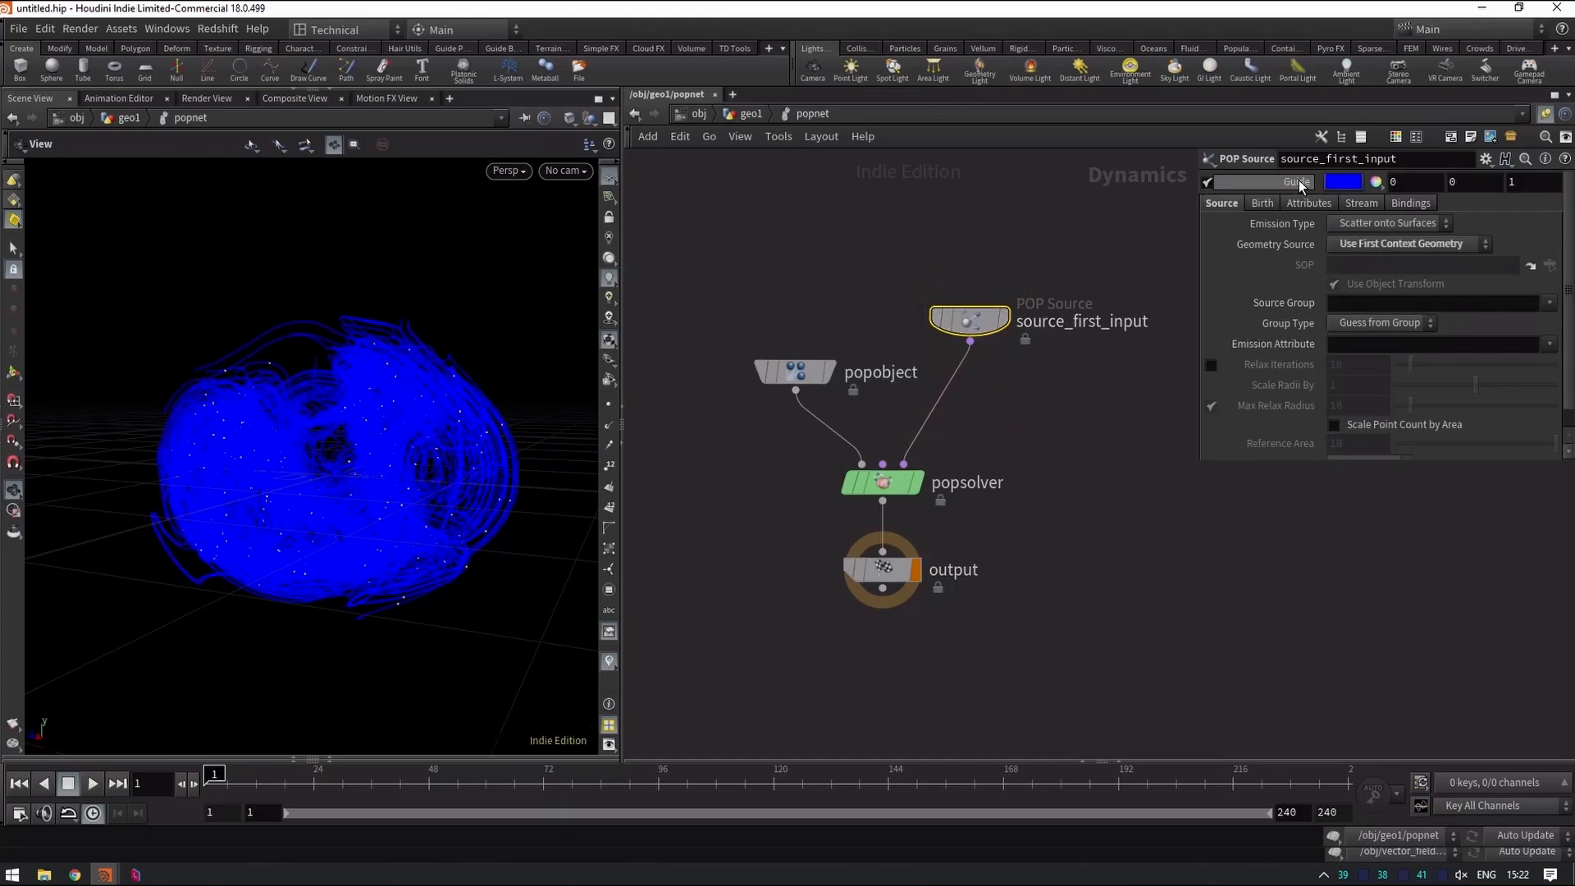
pyautogui.click(1206, 182)
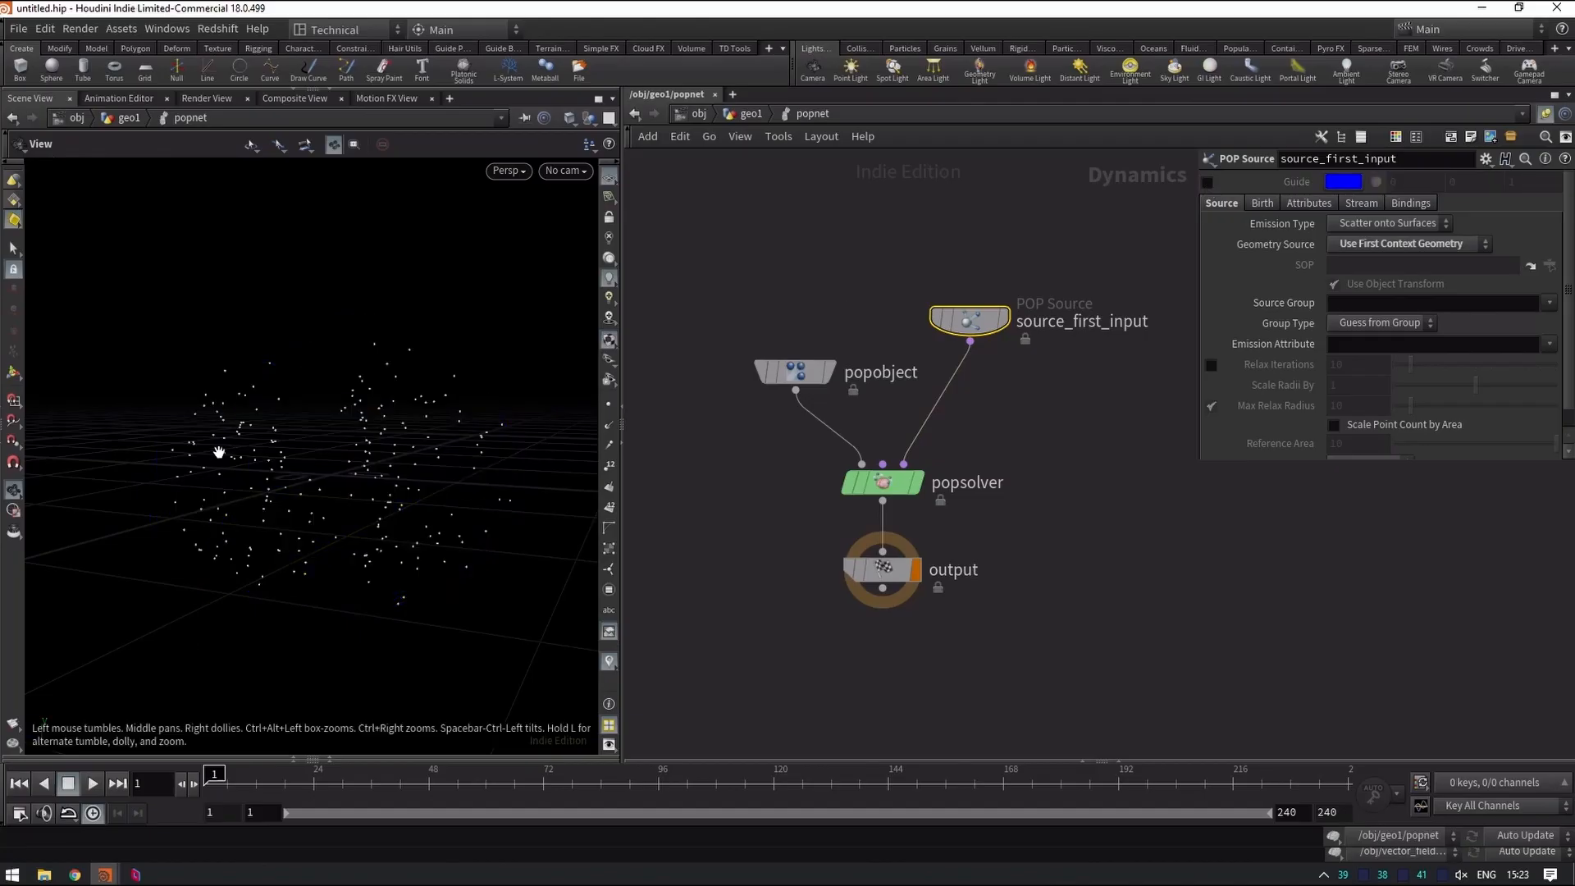
pyautogui.moveTo(366, 460)
pyautogui.mouseDown()
pyautogui.moveTo(352, 465)
pyautogui.moveTo(371, 472)
pyautogui.mouseUp()
pyautogui.click(609, 174)
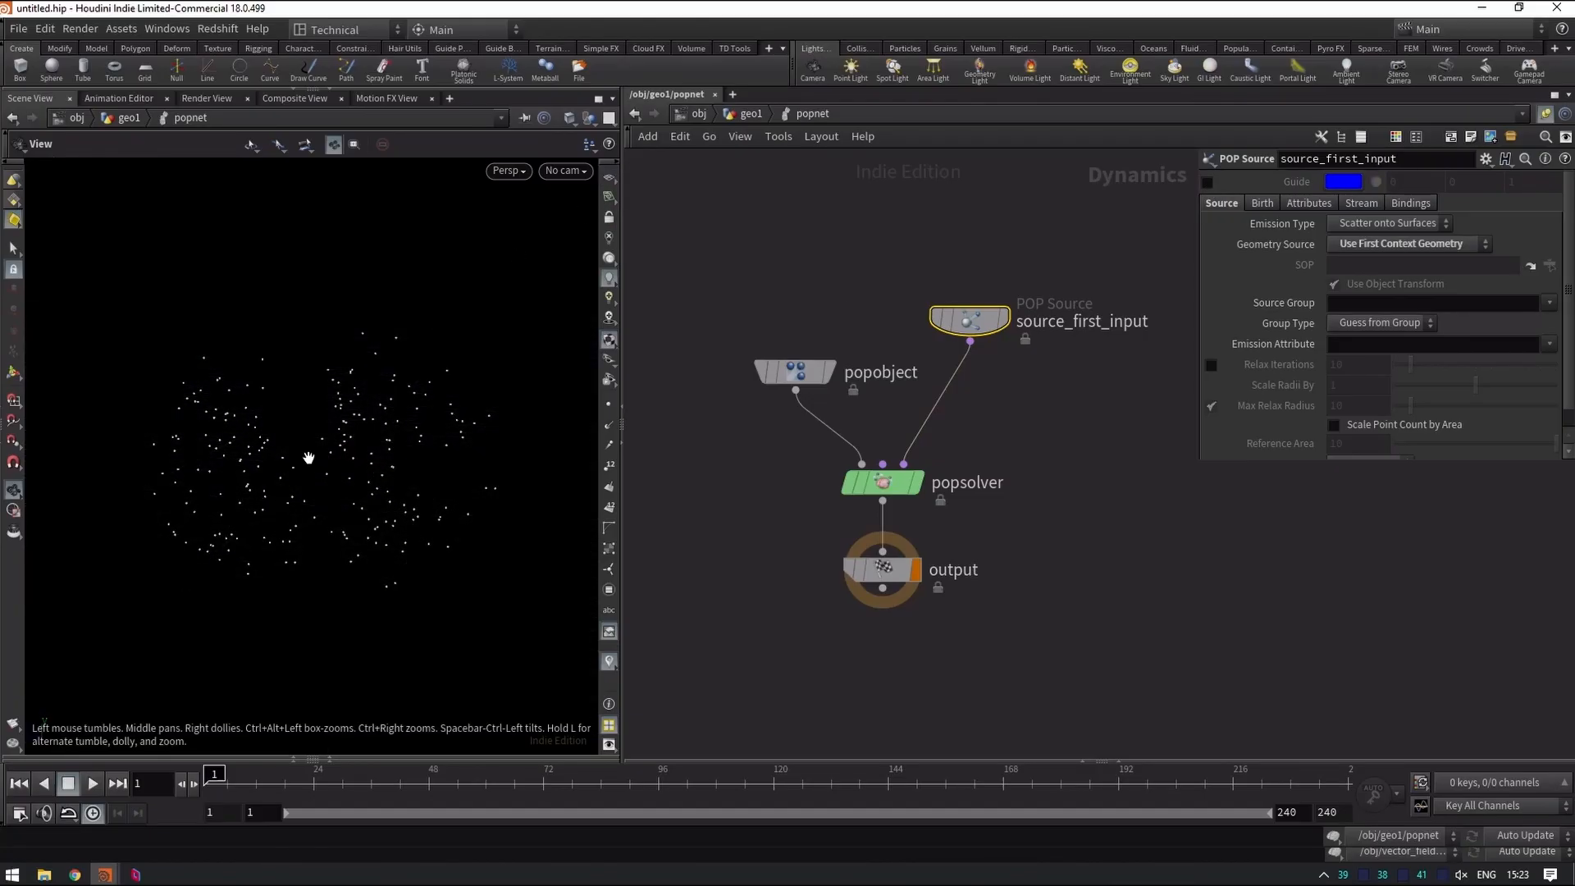
# Insert a POP Advect by Volumes node between source_first_input and popsolver.
pyautogui.moveTo(1005, 330); pyautogui.dragTo(1040, 301)
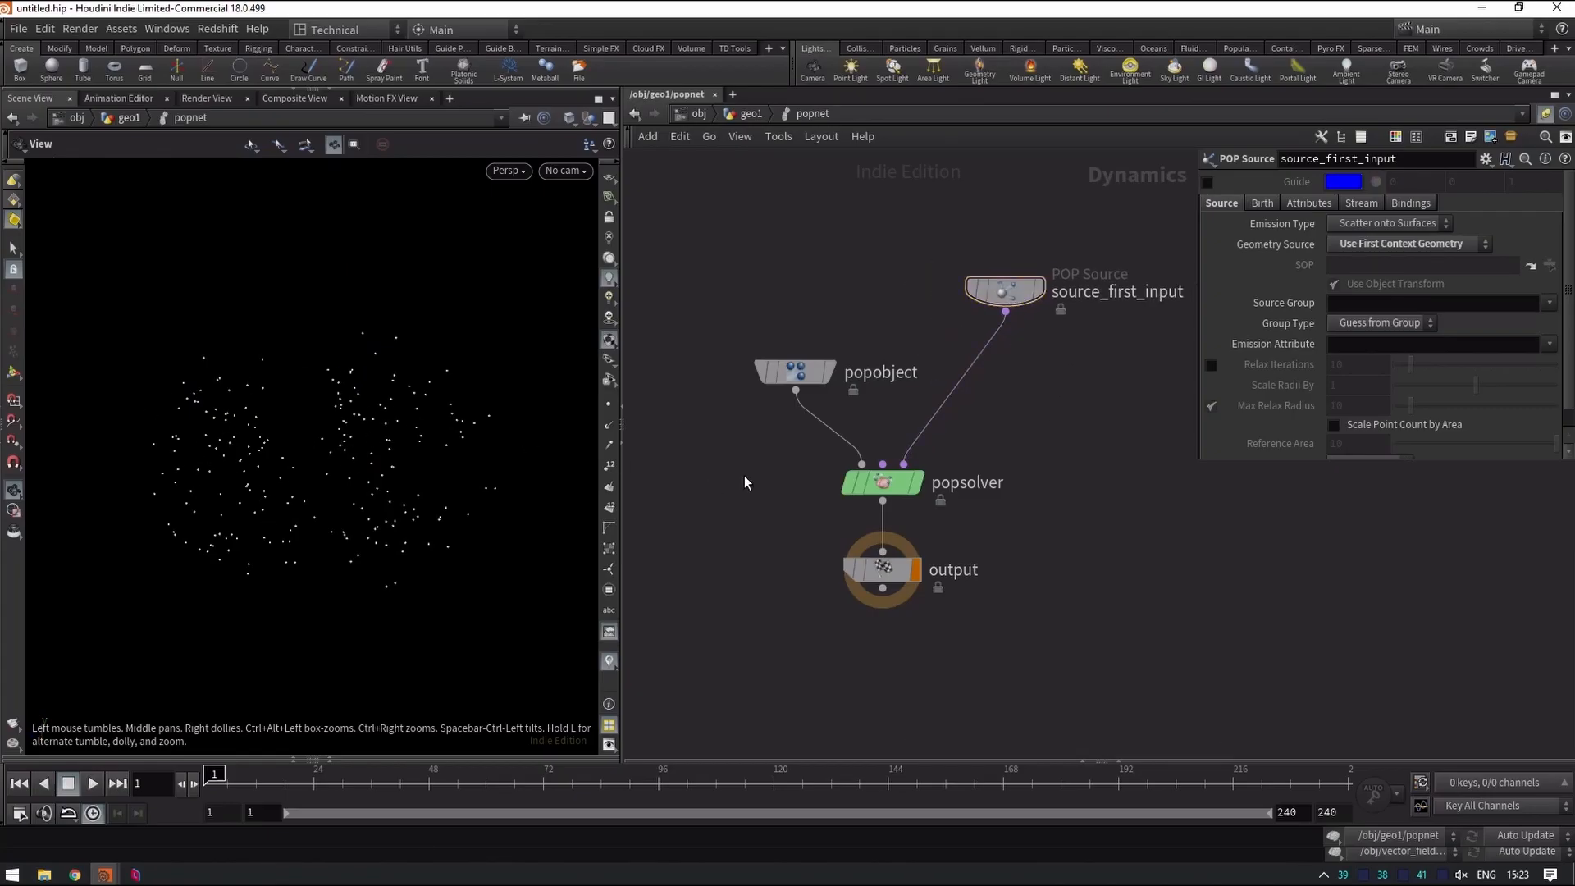
pyautogui.press('Tab')
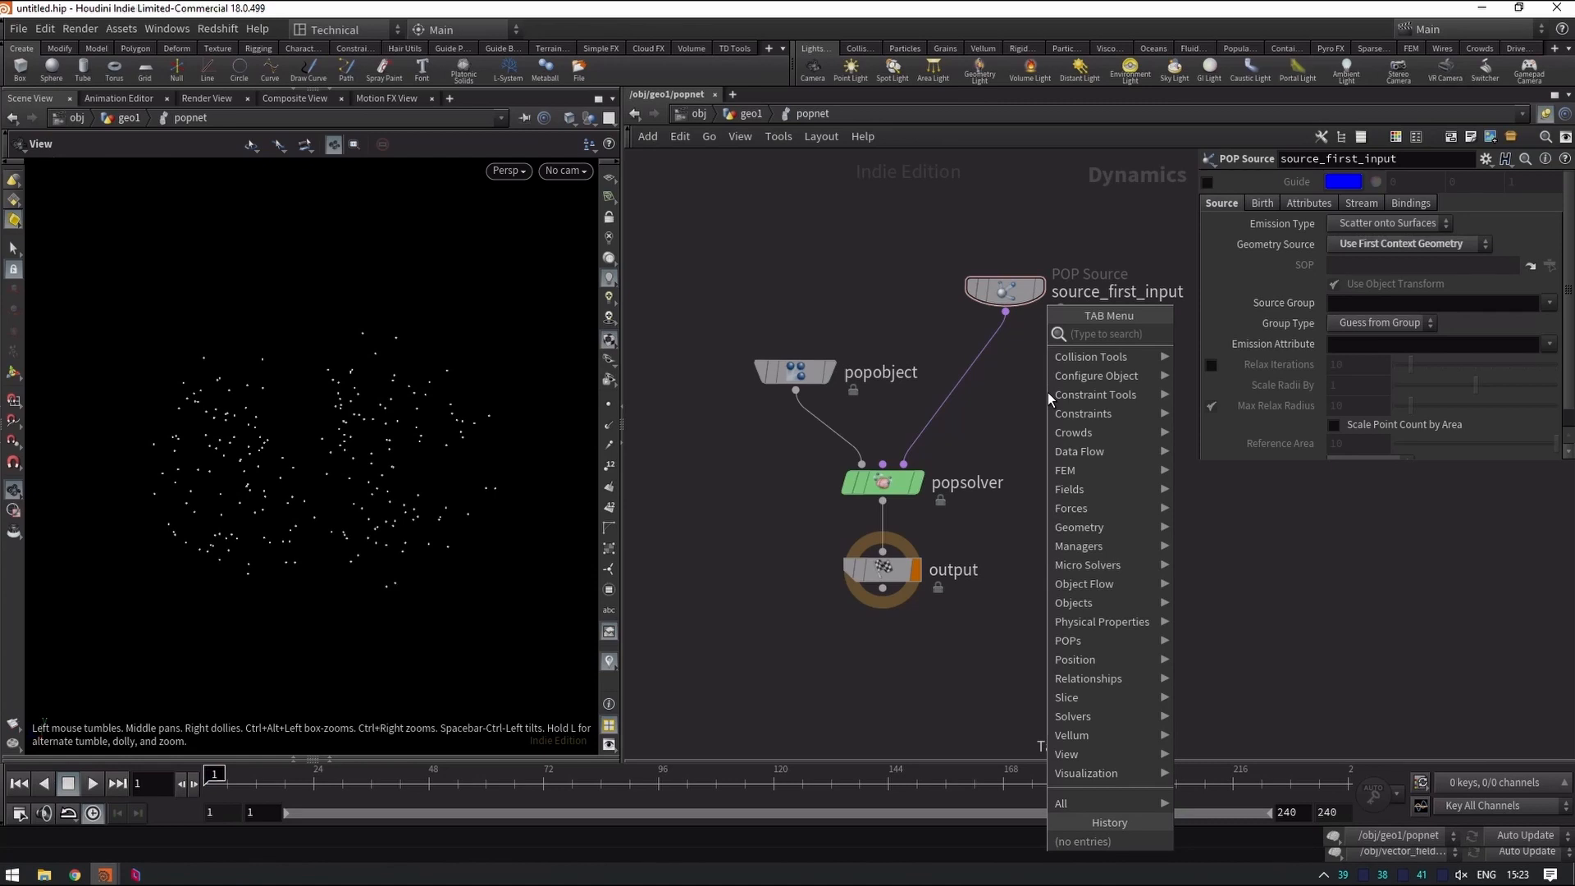
pyautogui.write('adv')
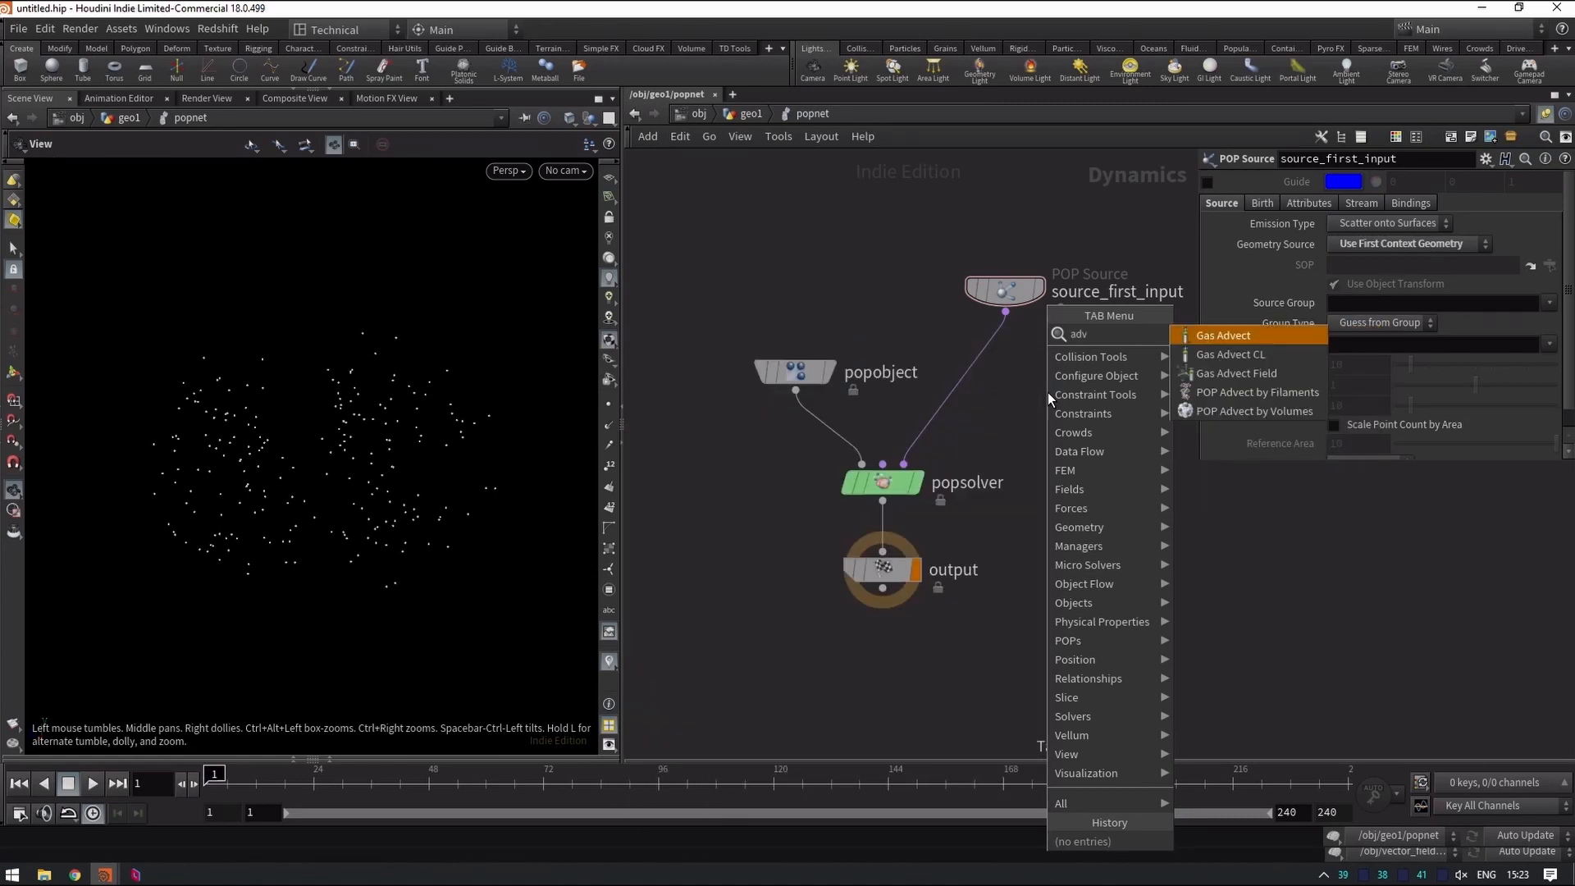
pyautogui.press('Down')
pyautogui.press('Down')
pyautogui.press('Down')
pyautogui.press('Down')
pyautogui.press('Return')
pyautogui.click(1047, 392)
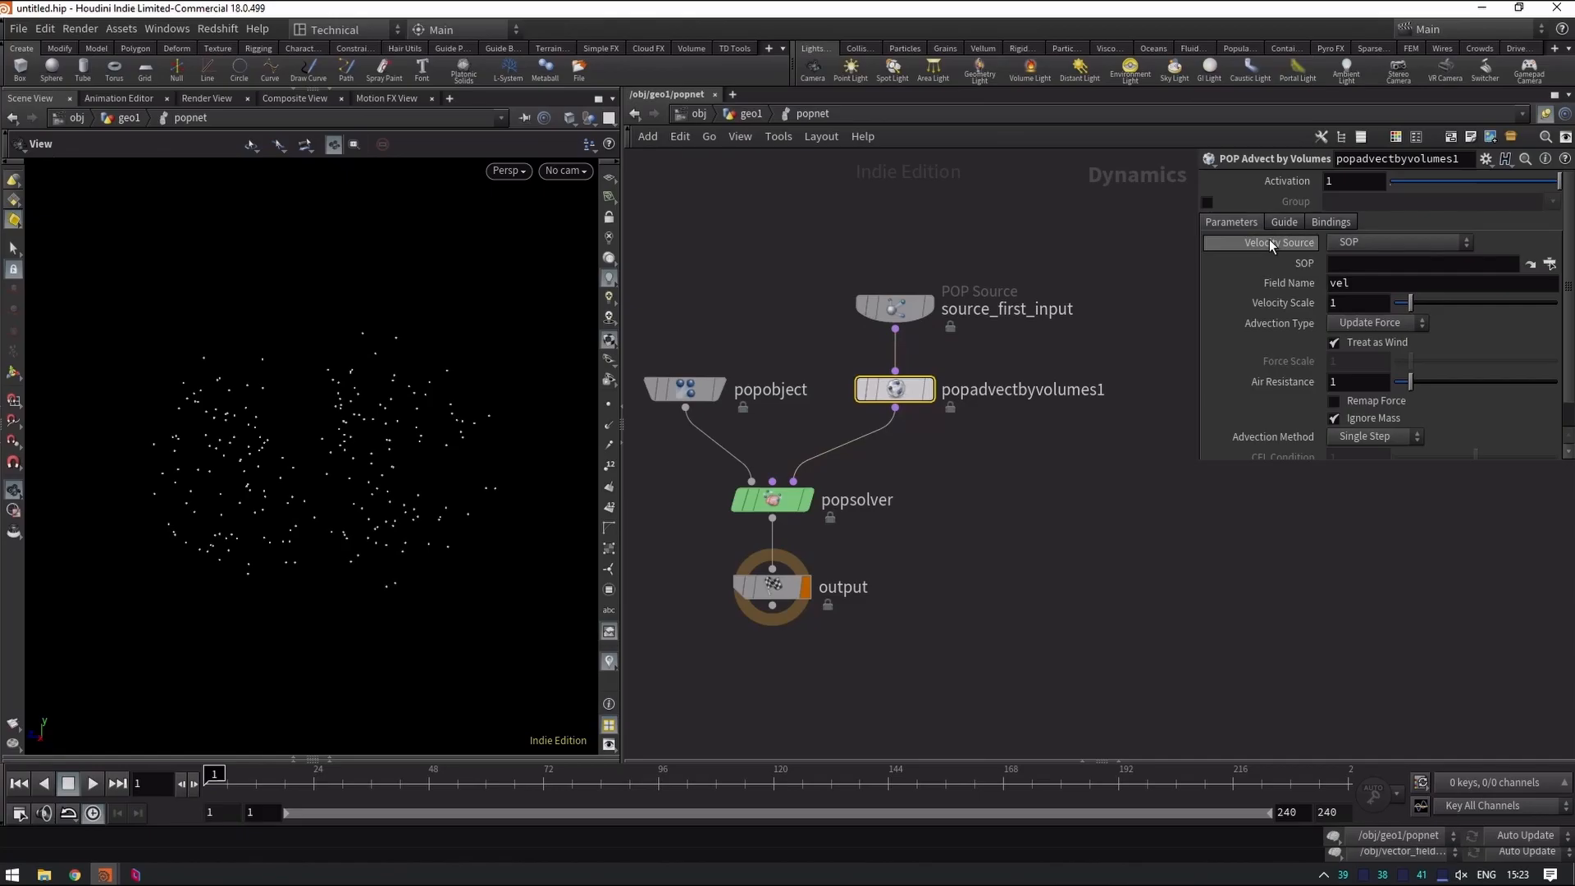
# Set the advection's velocity source to Second Context Geometry and its type to Update Velocity, and play the simulation to check it.
pyautogui.click(1355, 240)
pyautogui.click(1369, 318)
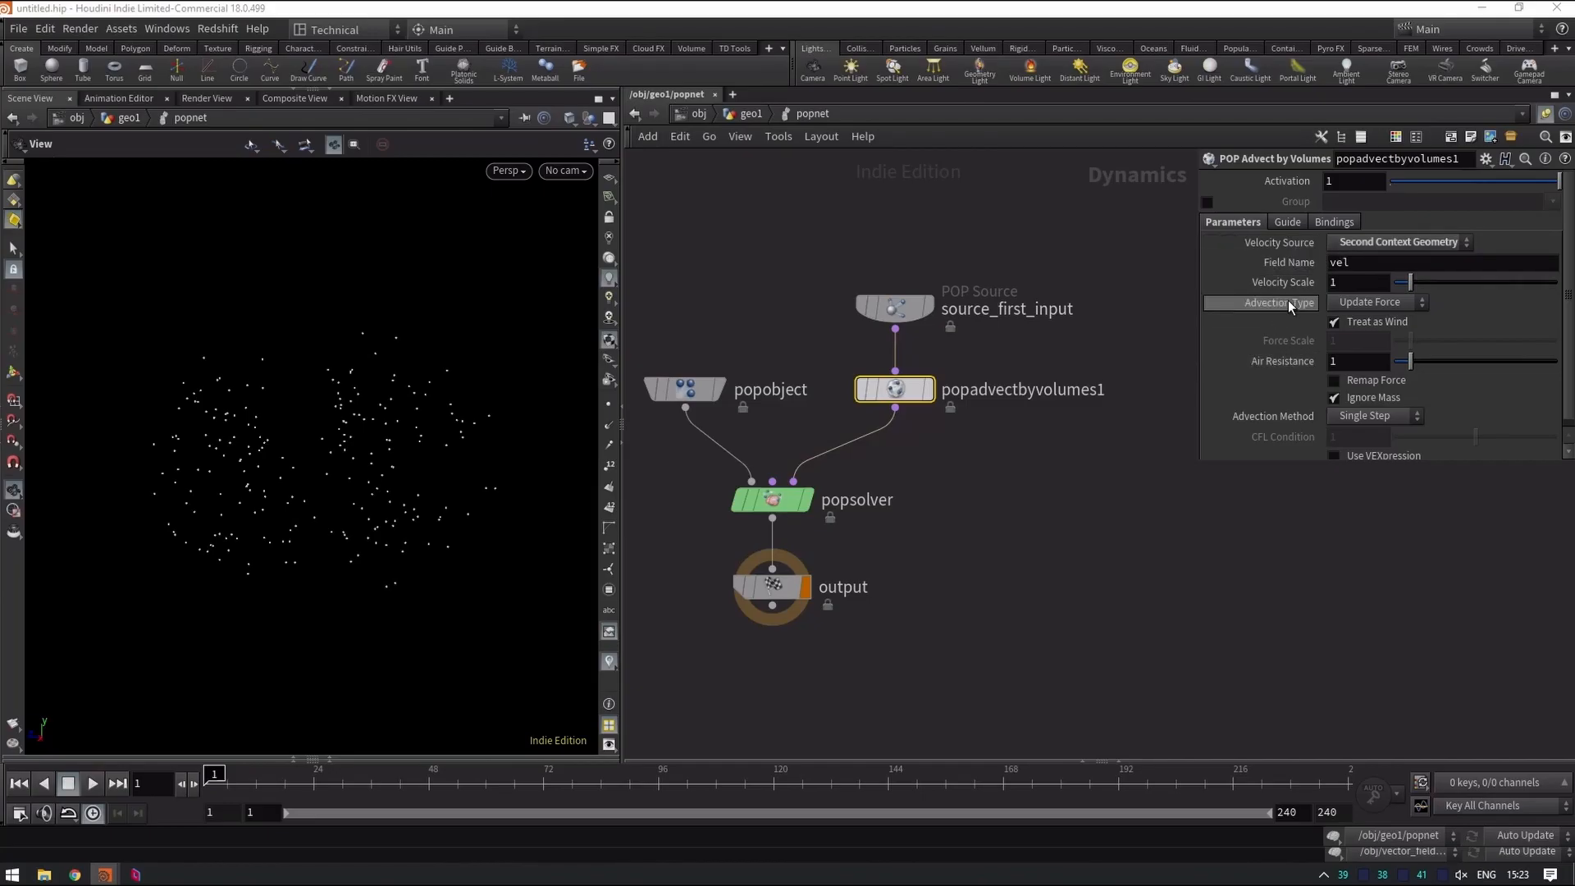
pyautogui.click(1371, 303)
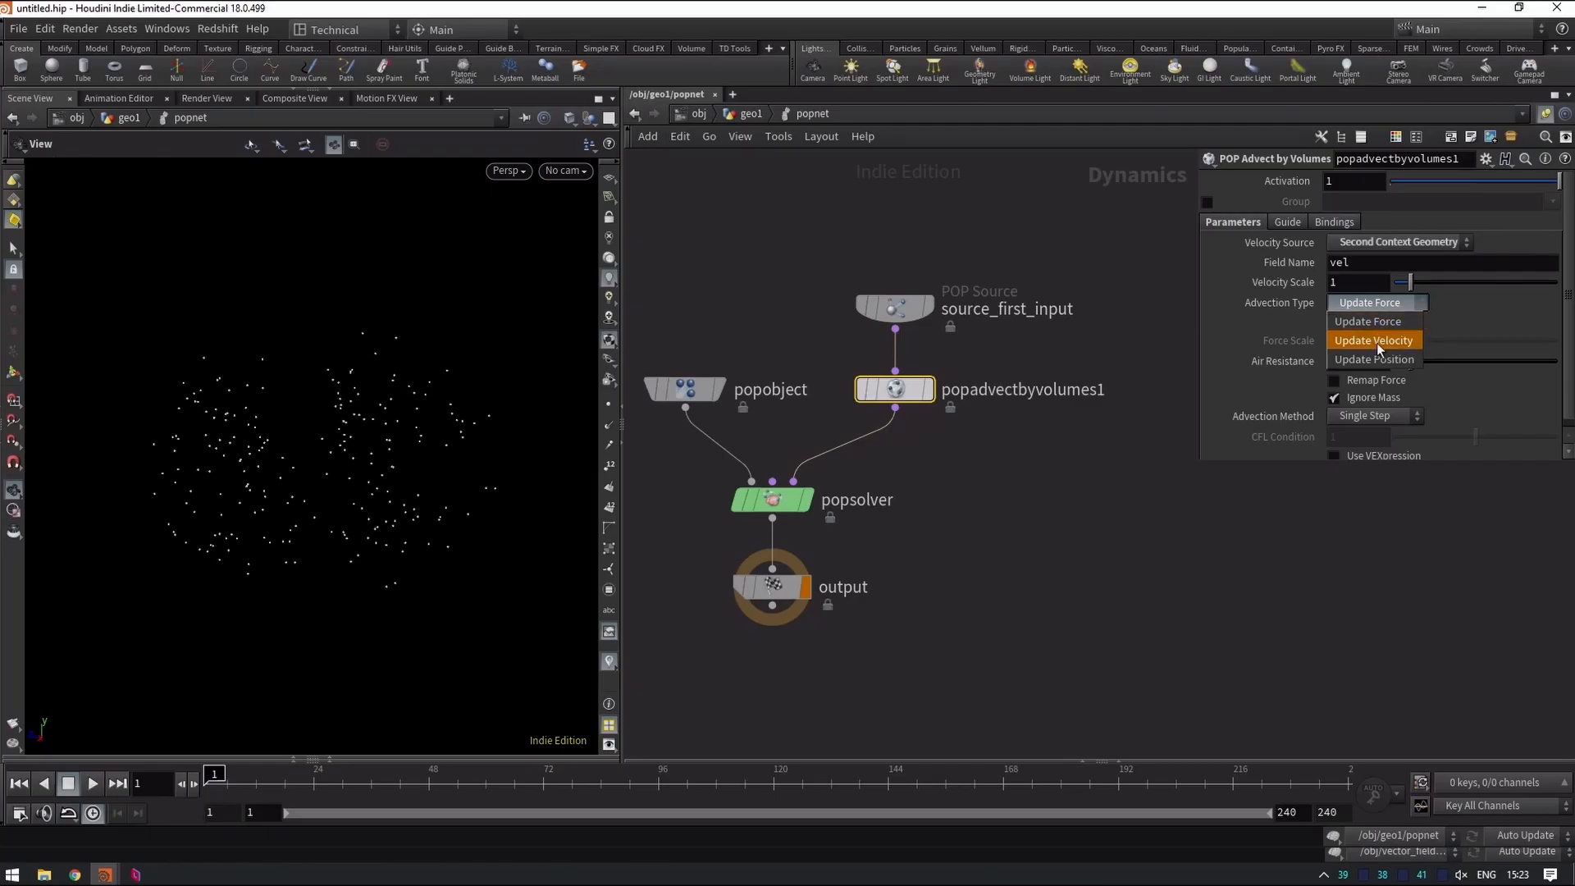
pyautogui.click(1378, 343)
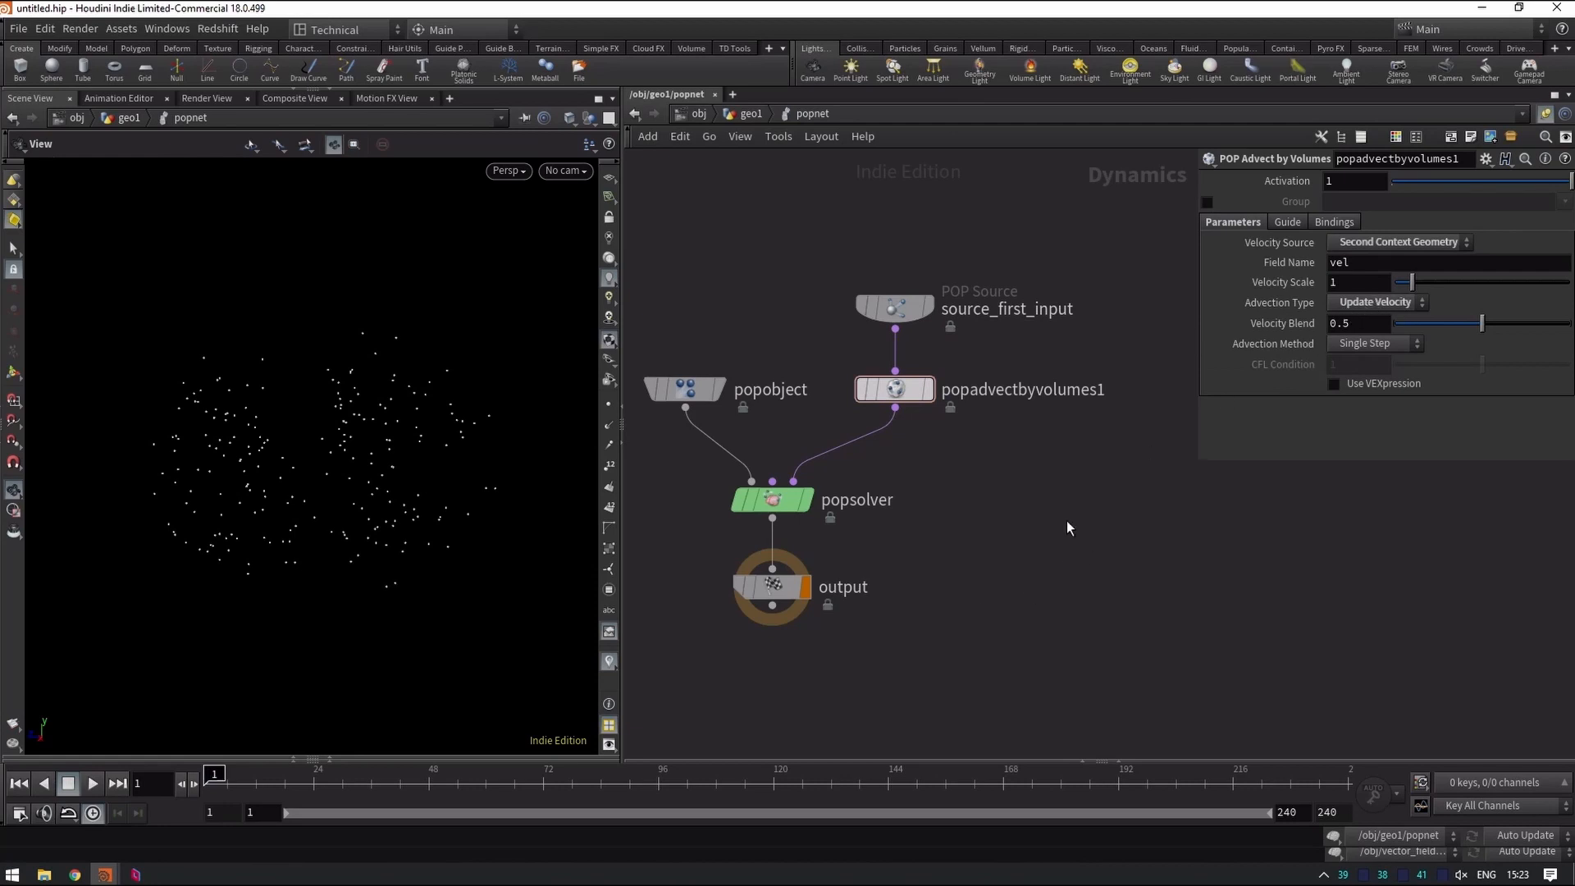
pyautogui.press('Up')
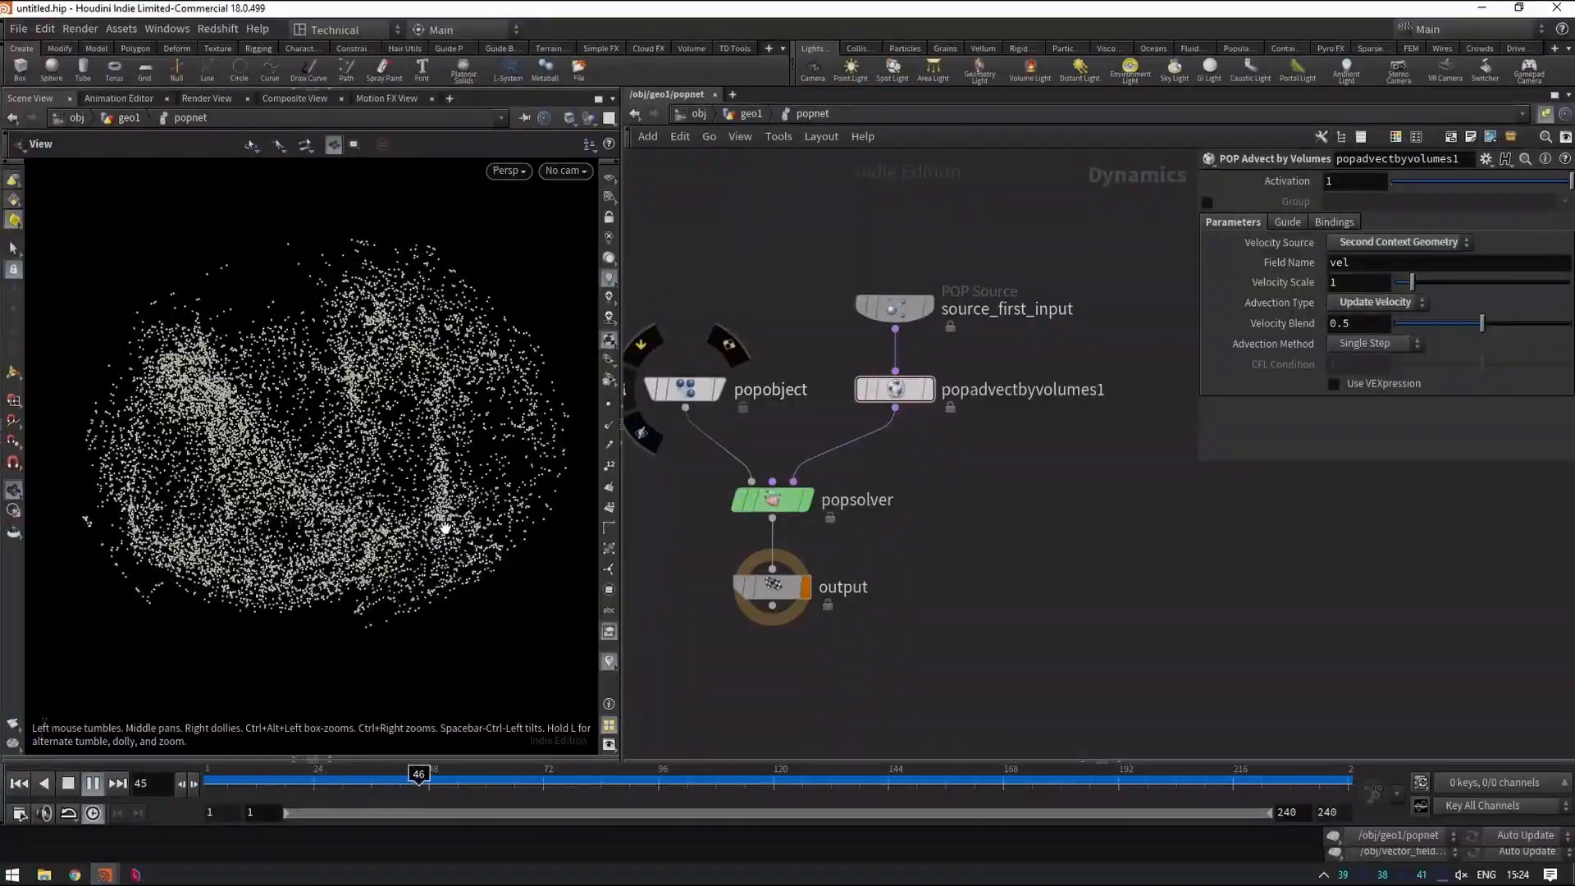
pyautogui.press('Up')
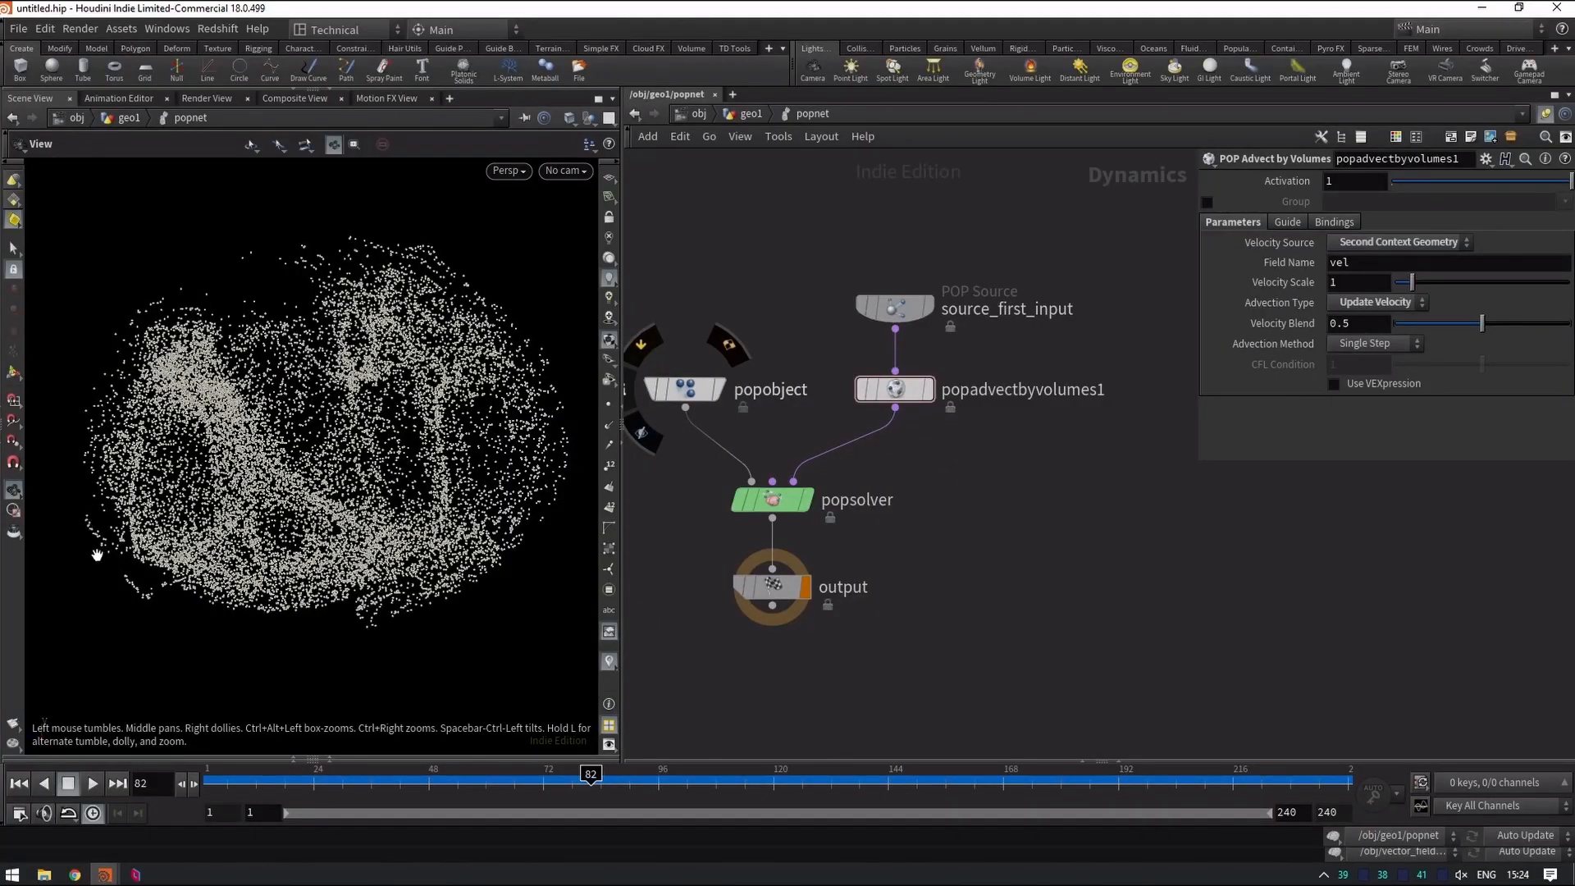
# Insert a POP Kill node between popadvectbyvolumes1 and popsolver and align it beneath the advection node.
pyautogui.press('Tab')
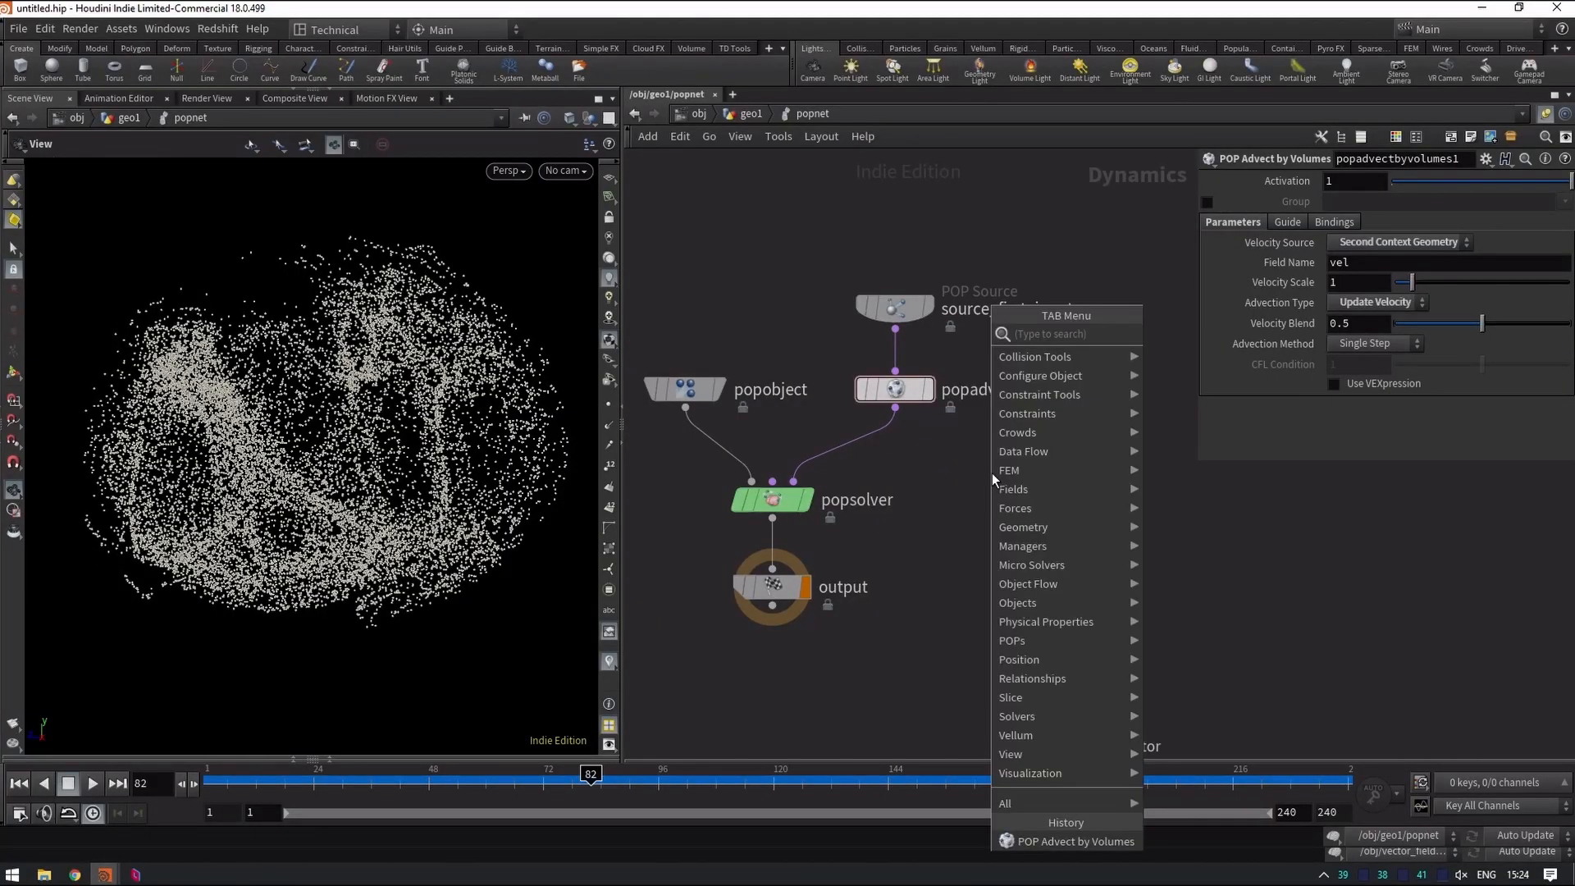
pyautogui.write('pop kill')
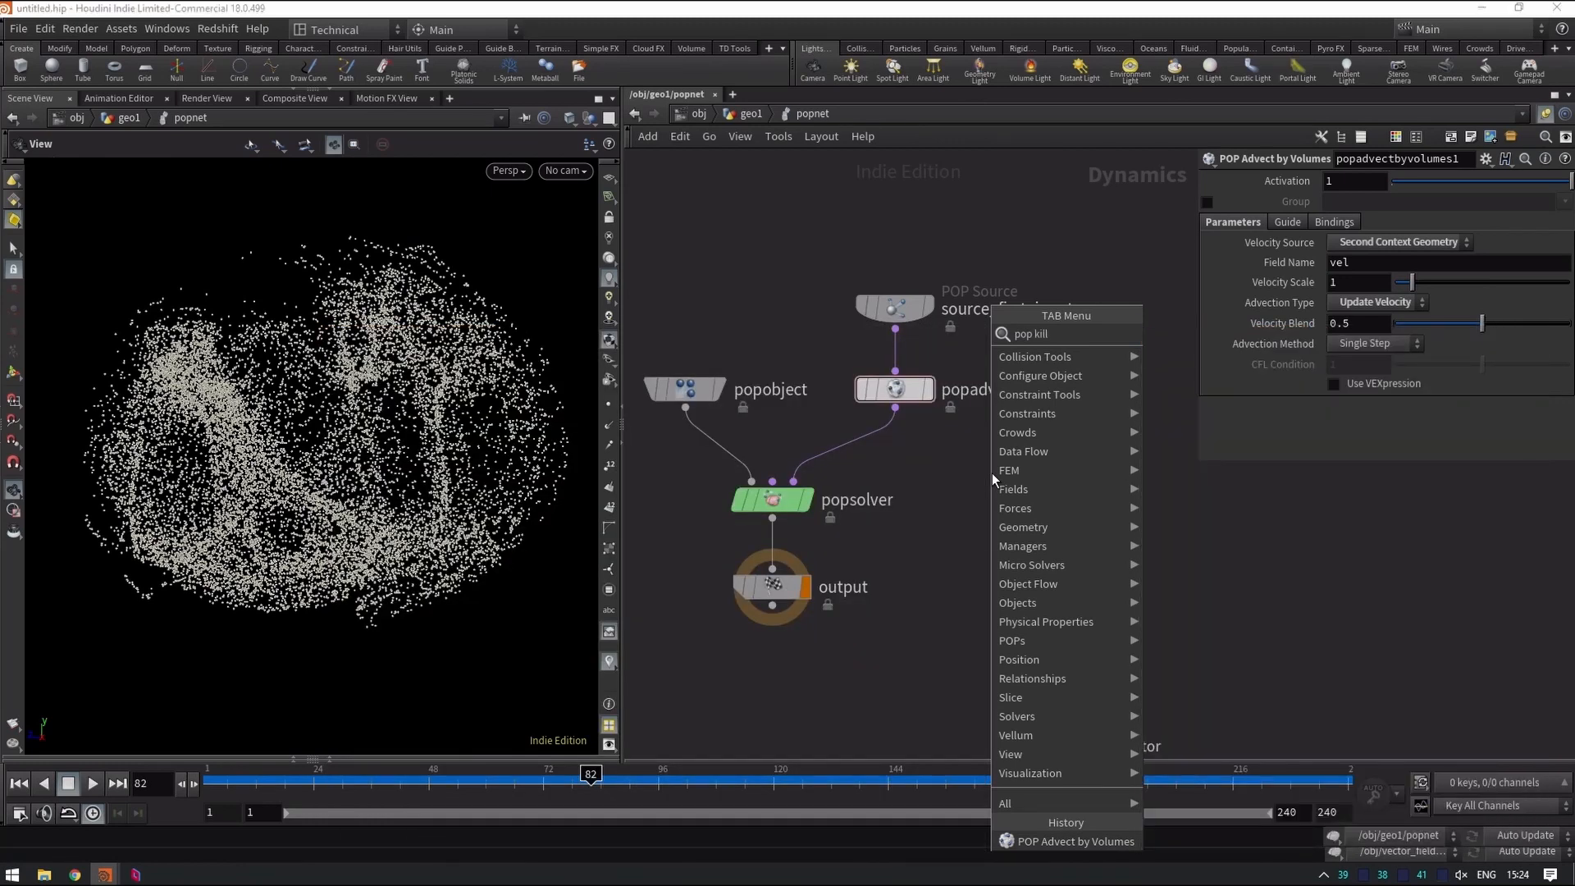
pyautogui.press('Return')
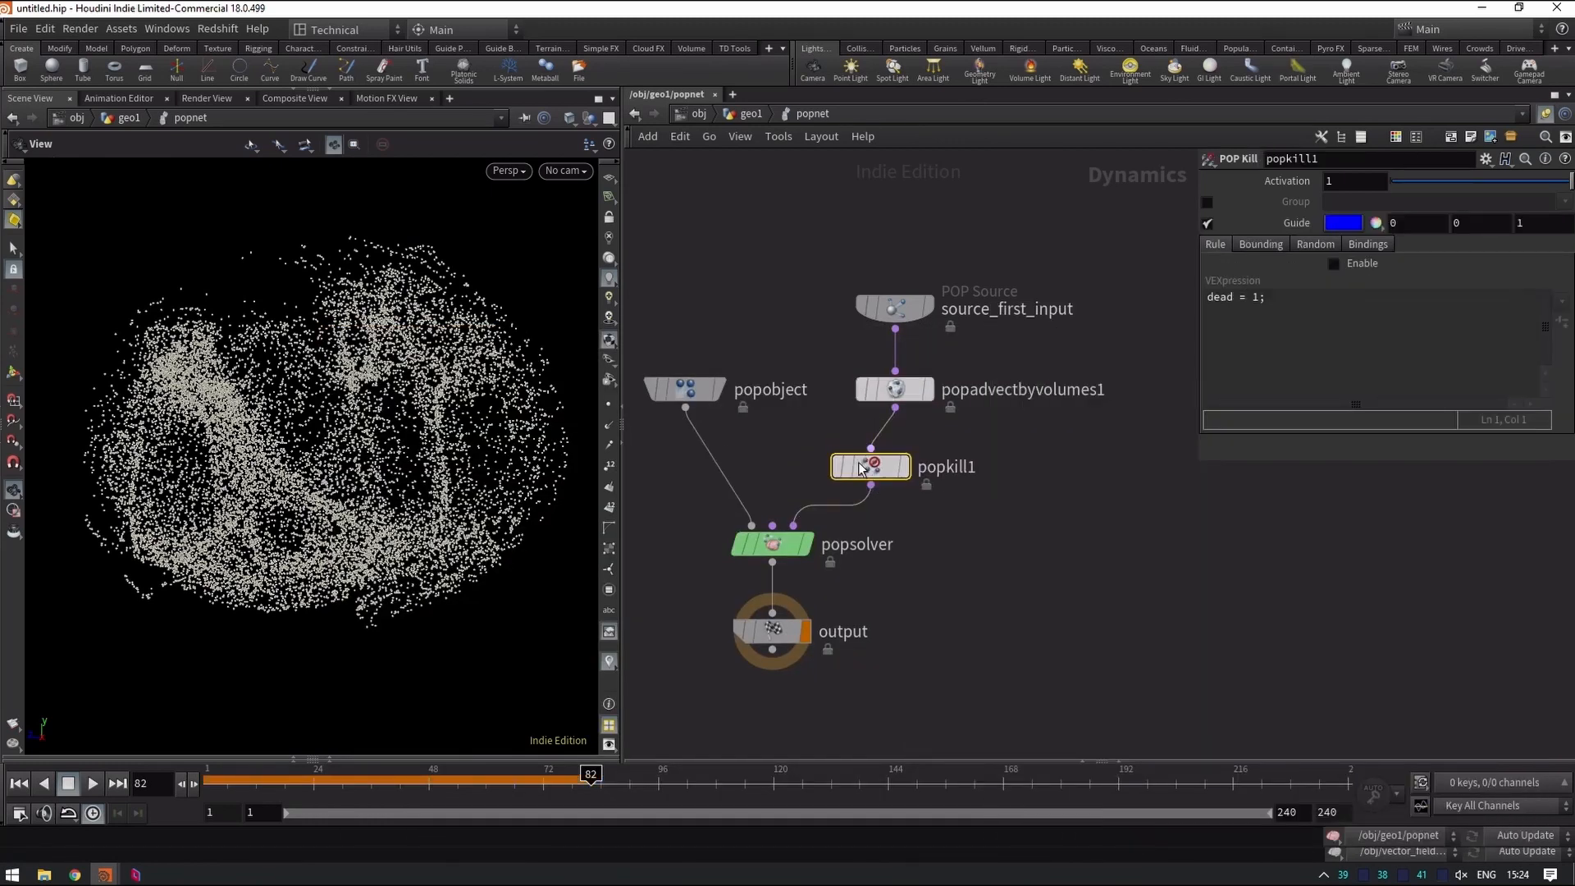
pyautogui.click(902, 467)
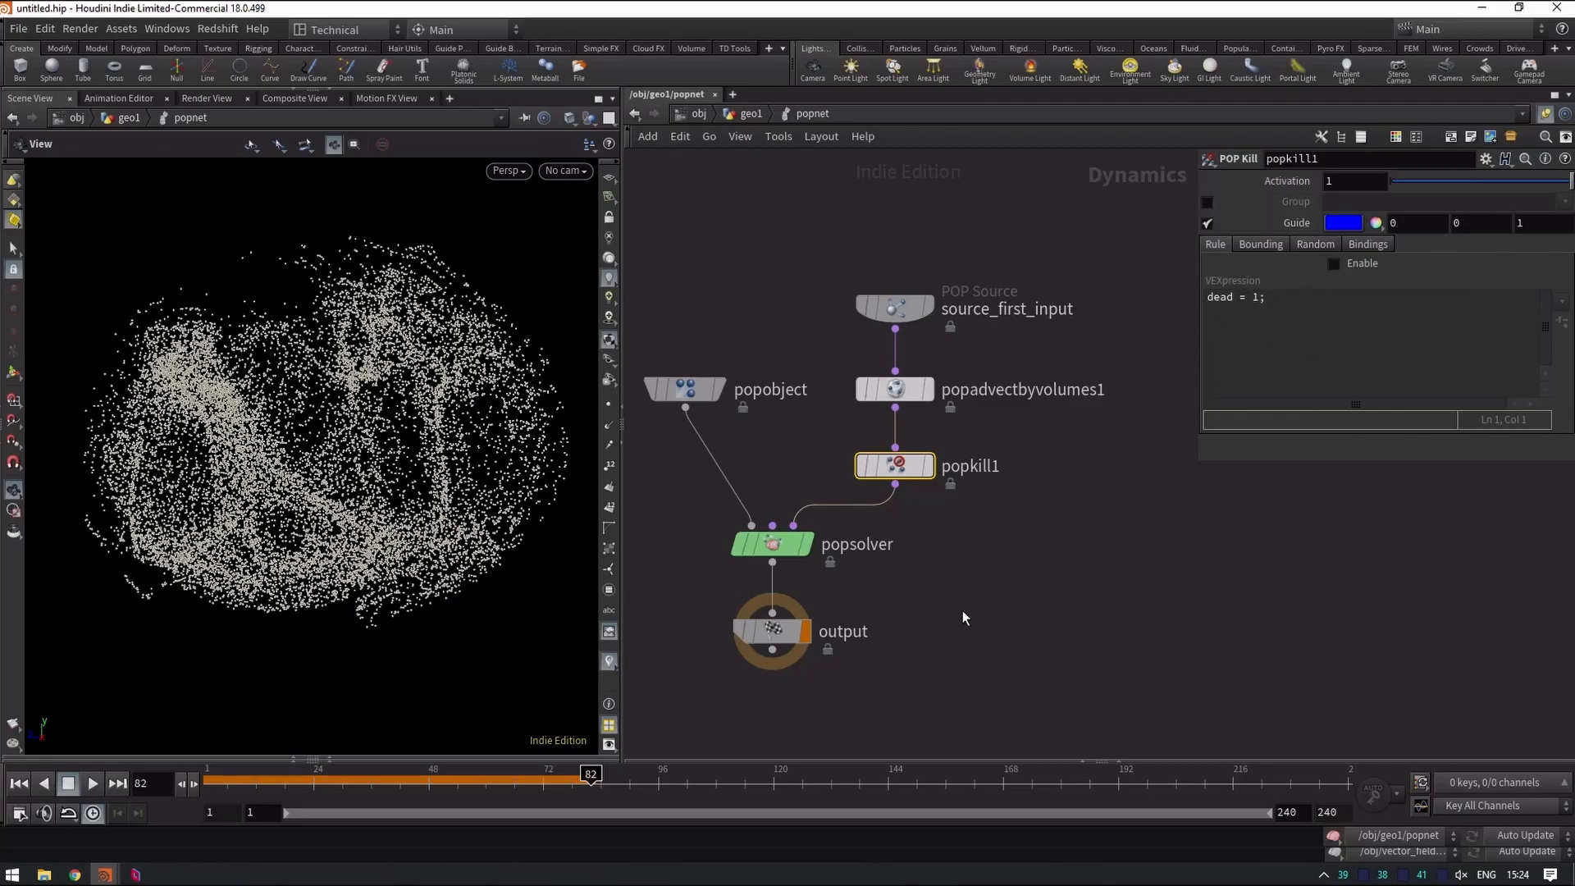
# Enable popkill1's rule and make its VEXpression if(length(v@v) == 0){ dead = 1; } so motionless particles are killed.
pyautogui.click(1333, 264)
pyautogui.hotkey('ctrl', 'Up')
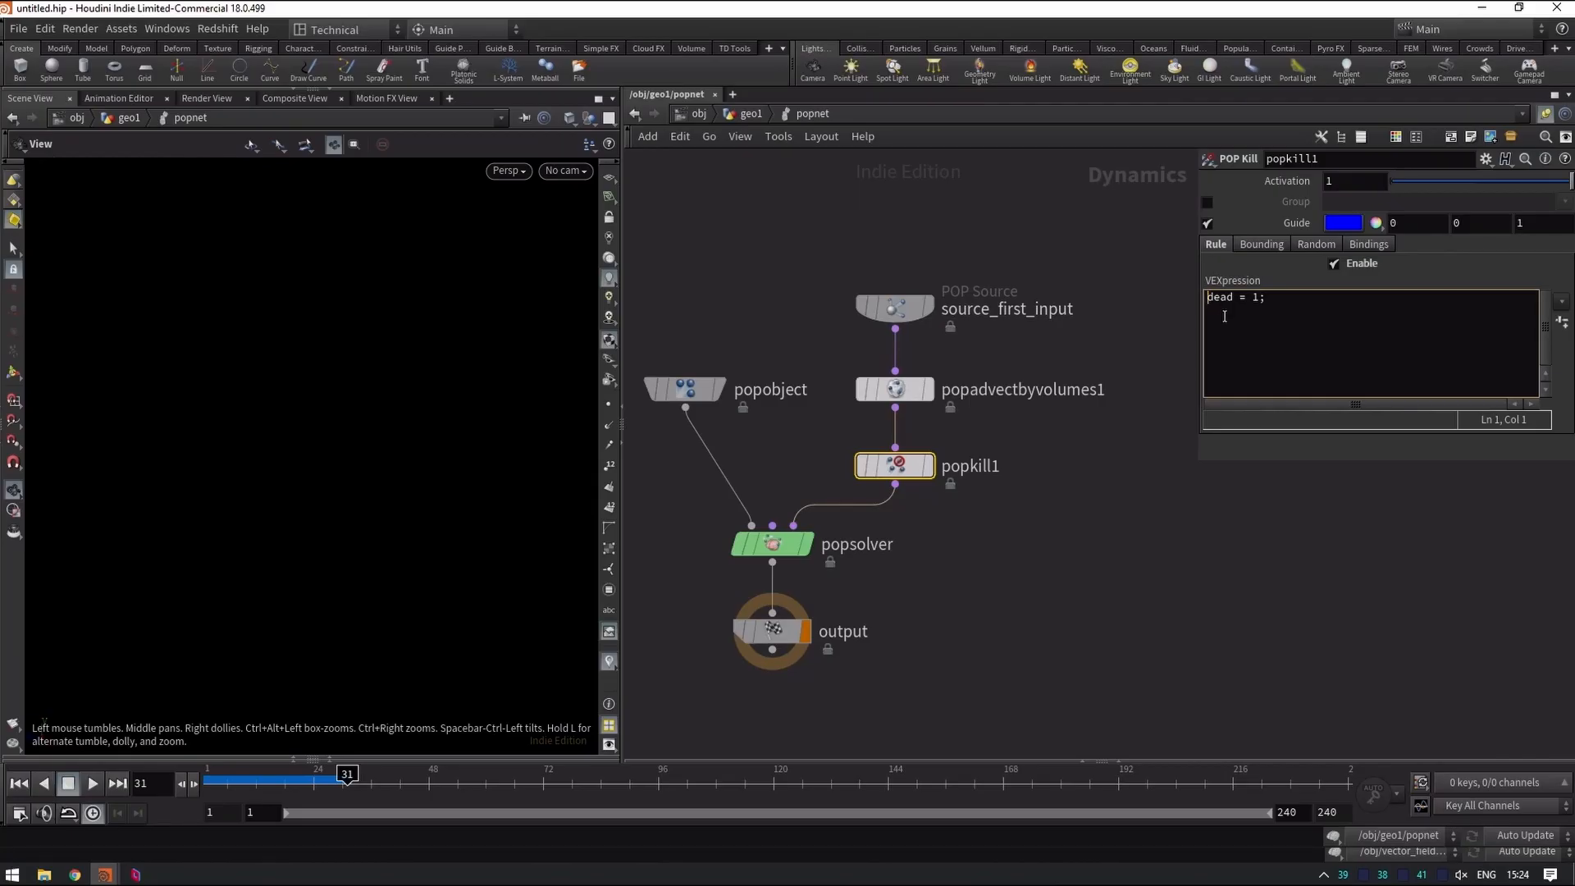
pyautogui.press('Delete')
pyautogui.press('Delete')
pyautogui.press('Delete')
pyautogui.press('Delete')
pyautogui.press('Delete')
pyautogui.press('Delete')
pyautogui.press('Delete')
pyautogui.press('Delete')
pyautogui.write('length')
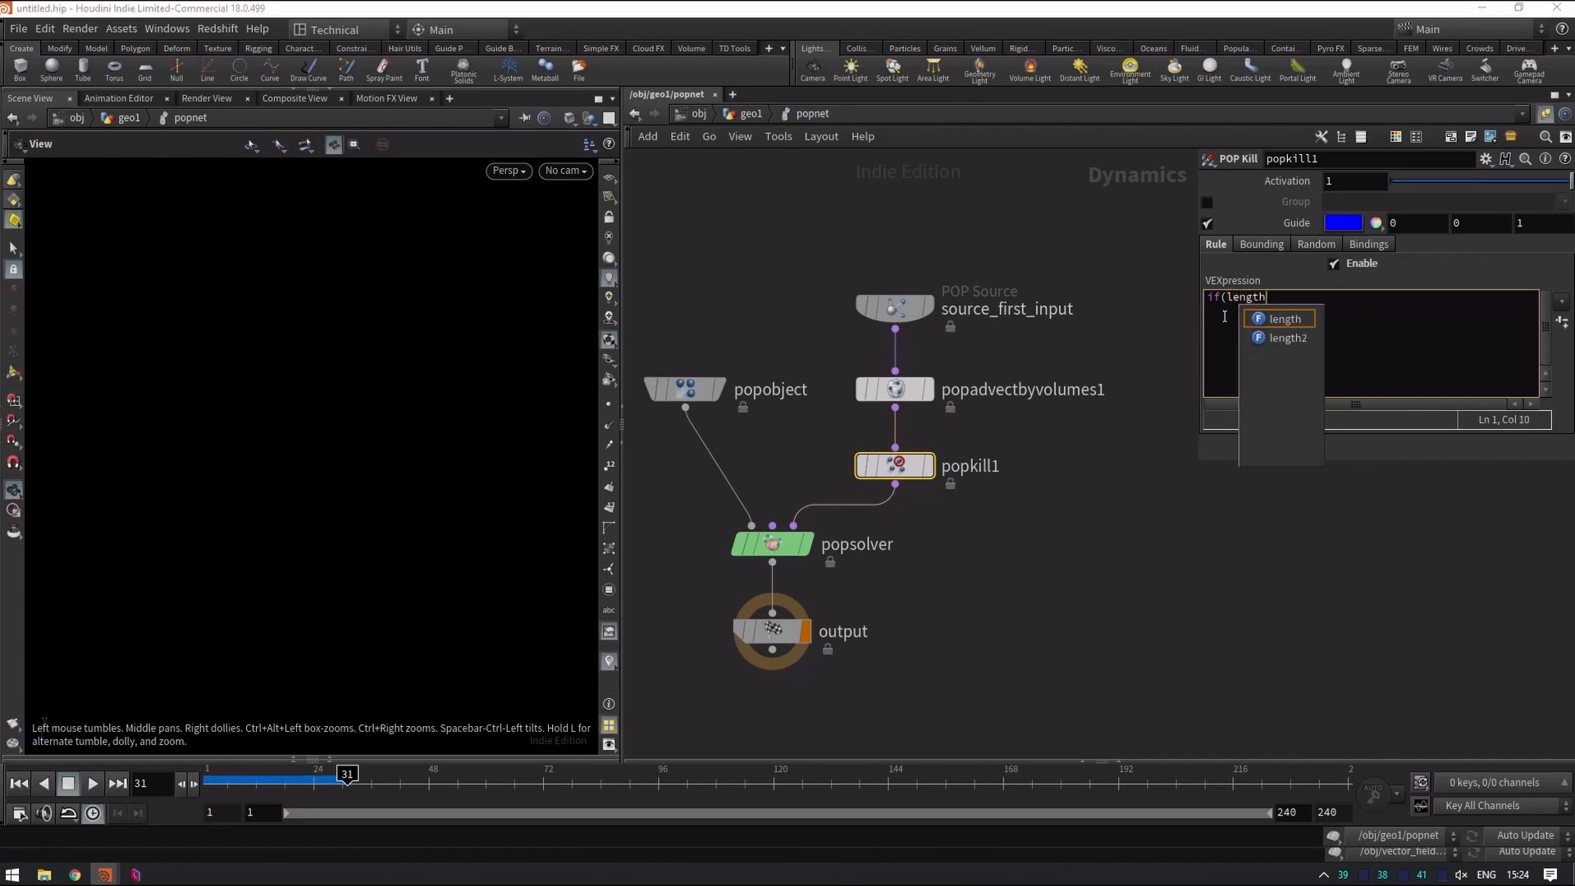
pyautogui.write('(@v')
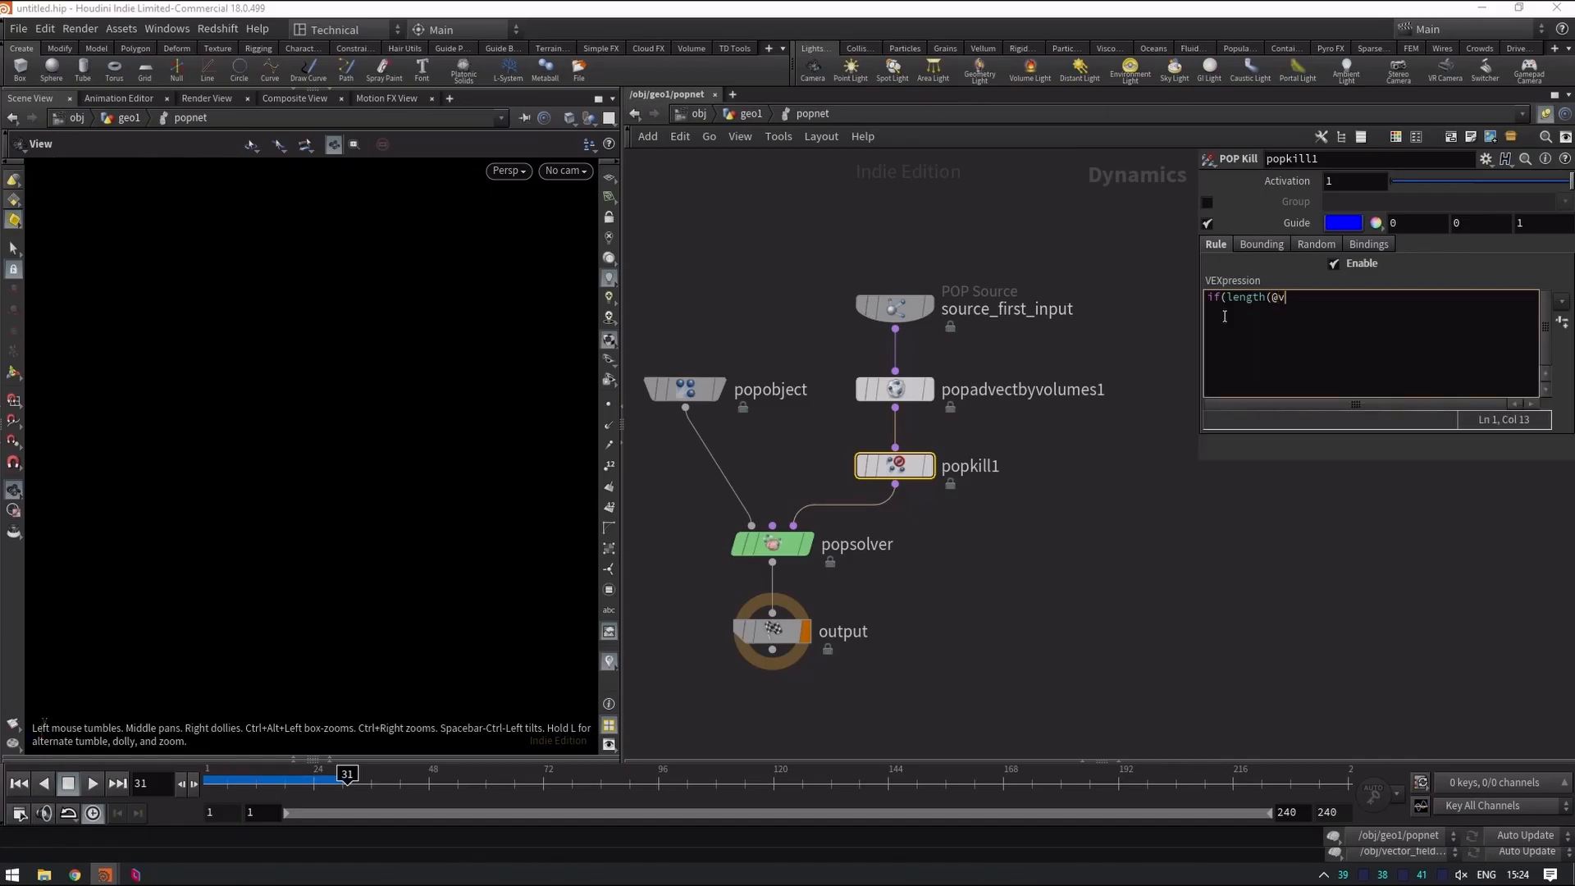
pyautogui.write('v')
pyautogui.press('End')
pyautogui.write(')')
pyautogui.press('Return')
pyautogui.press('Return')
pyautogui.write('dead')
pyautogui.click(1070, 550)
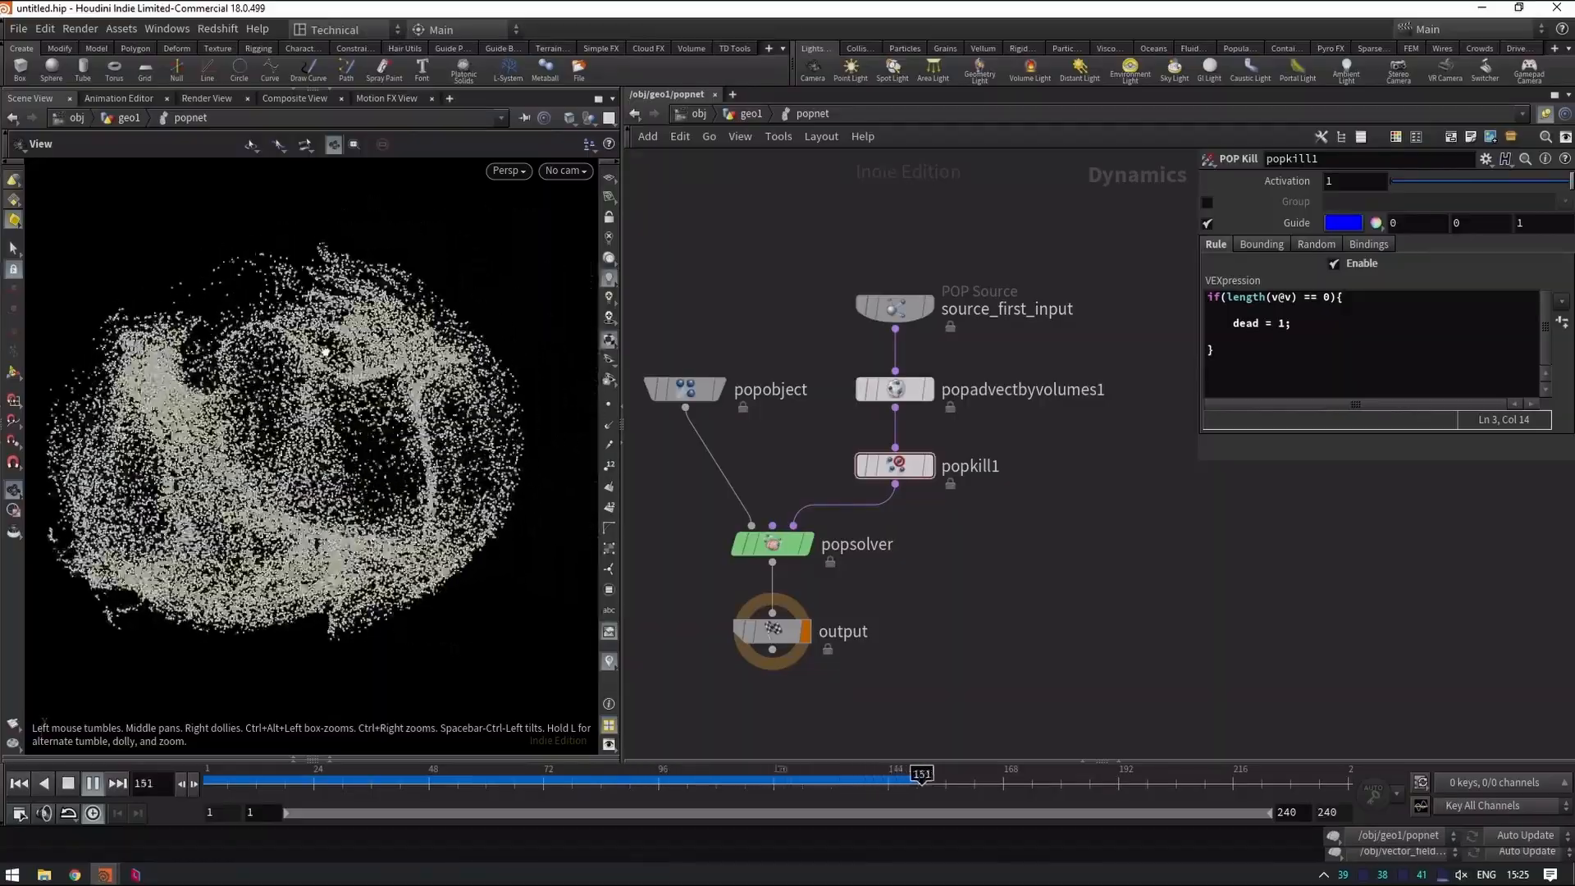
# Replay the simulation from the first frame to check the effect of the kill rule.
pyautogui.hotkey('ctrl', 'Up')
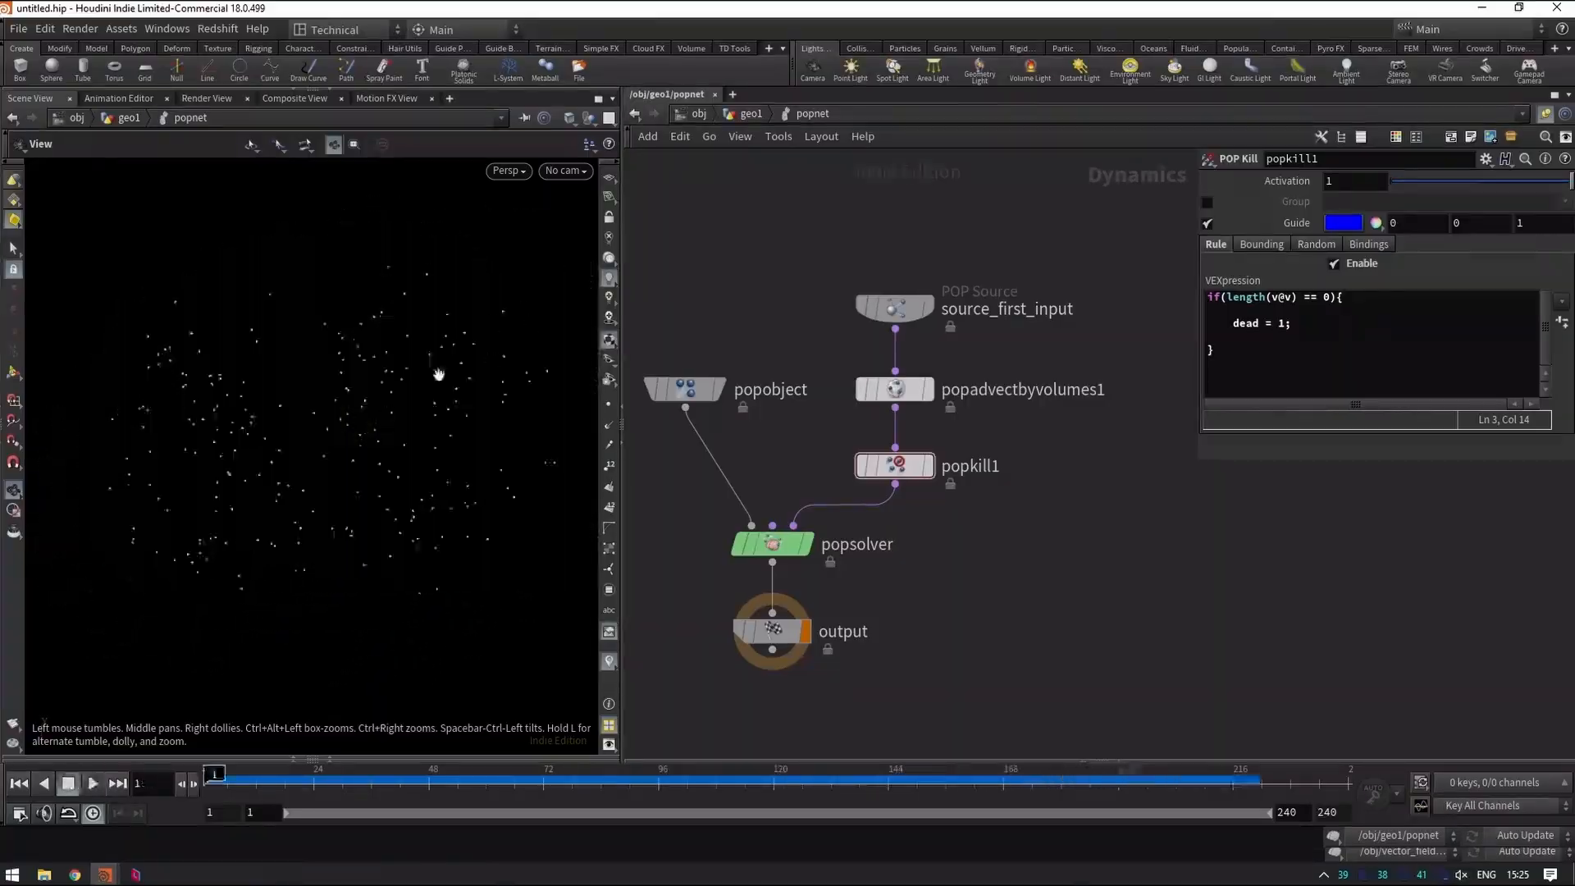
pyautogui.press('Up')
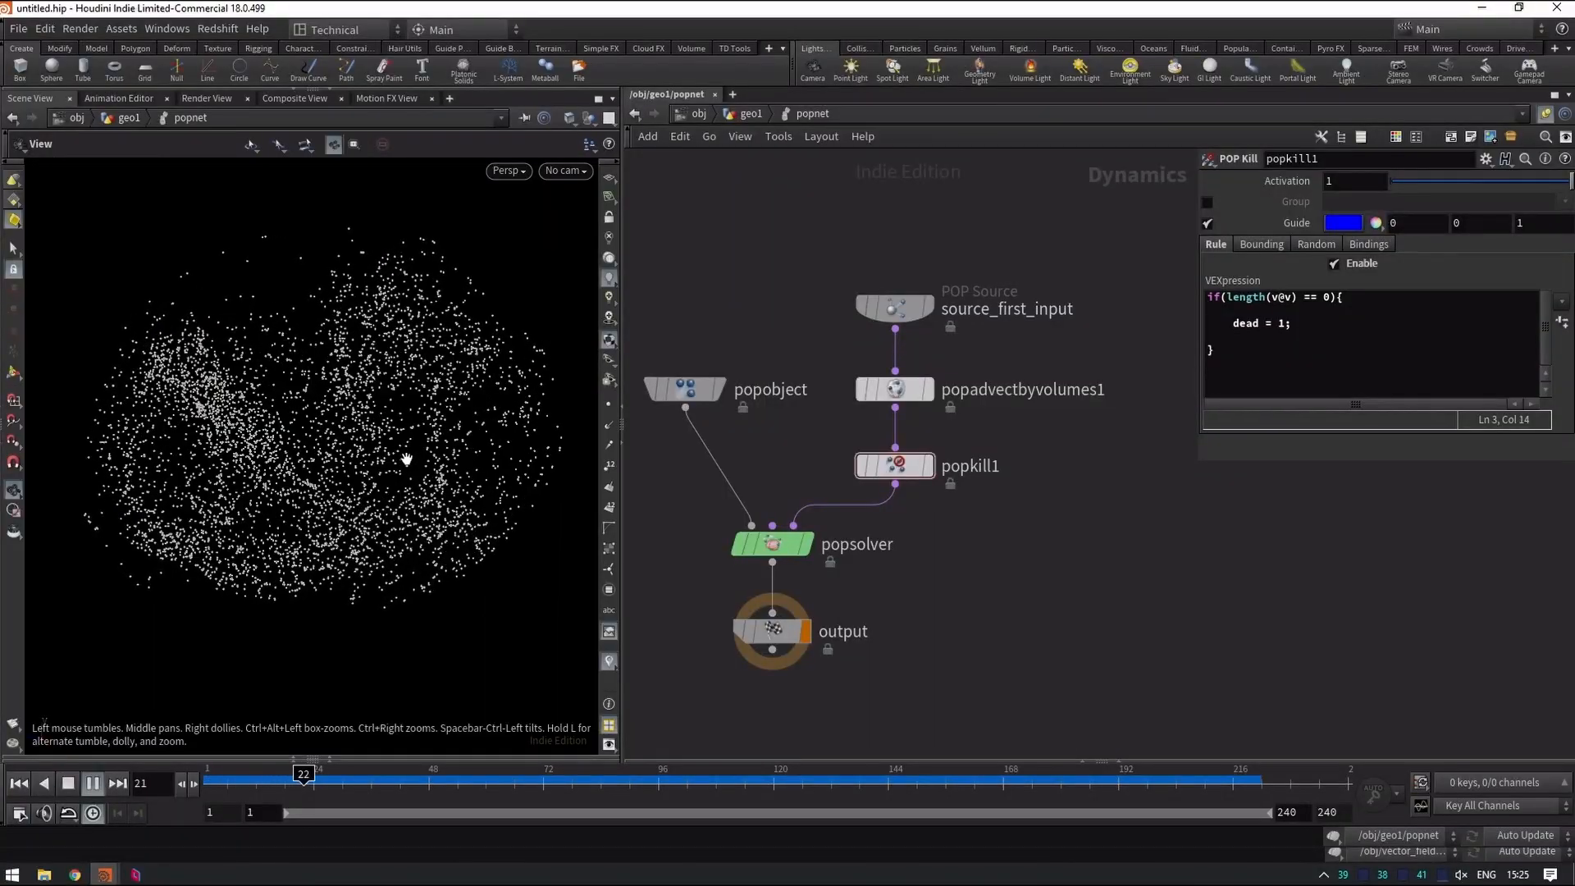
pyautogui.press('Down')
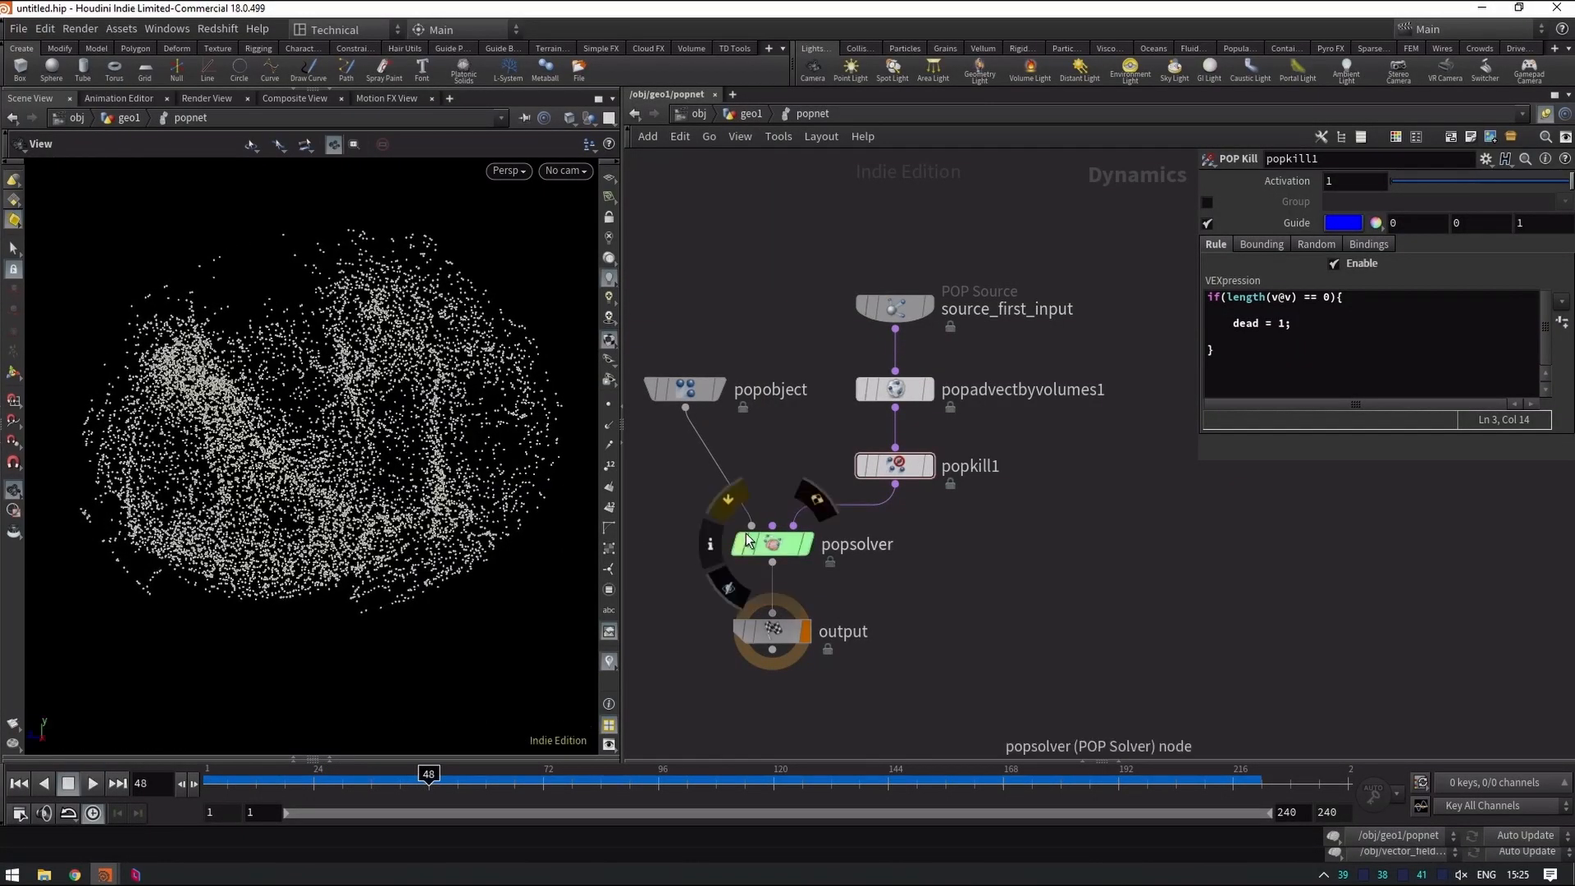
# Rearrange the popnet nodes and insert a POP Color node between popkill1 and popsolver.
pyautogui.moveTo(936, 560); pyautogui.dragTo(1007, 449, button='middle')
pyautogui.moveTo(869, 606); pyautogui.dragTo(823, 510)
pyautogui.moveTo(755, 275); pyautogui.dragTo(741, 360)
pyautogui.press('Tab')
pyautogui.write('drag')
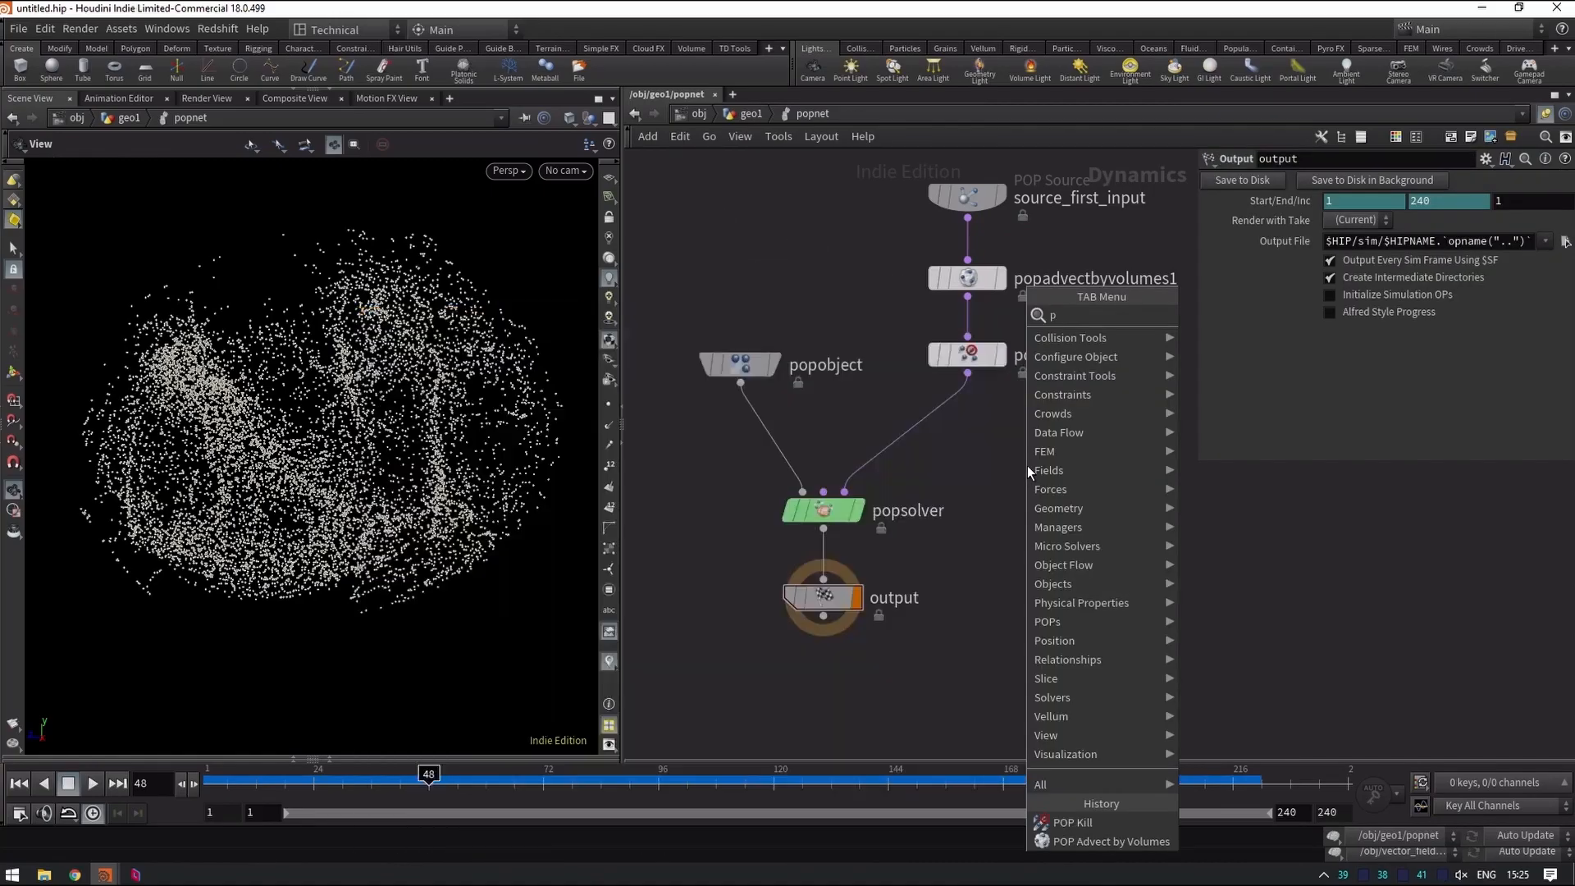
pyautogui.press('Return')
pyautogui.click(1027, 465)
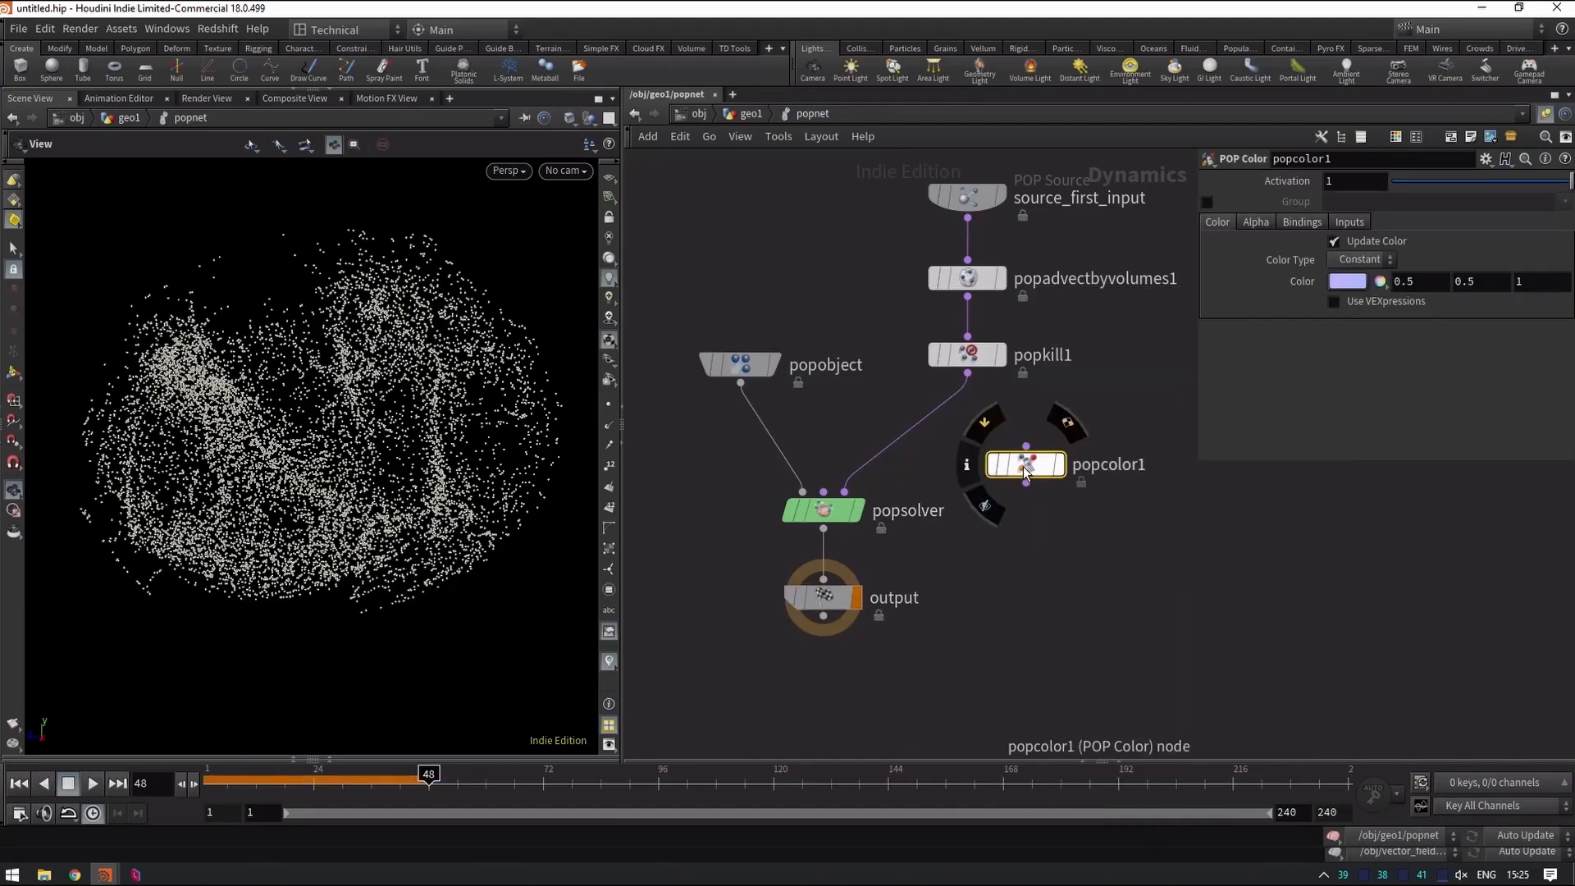
pyautogui.moveTo(1035, 471); pyautogui.dragTo(925, 449)
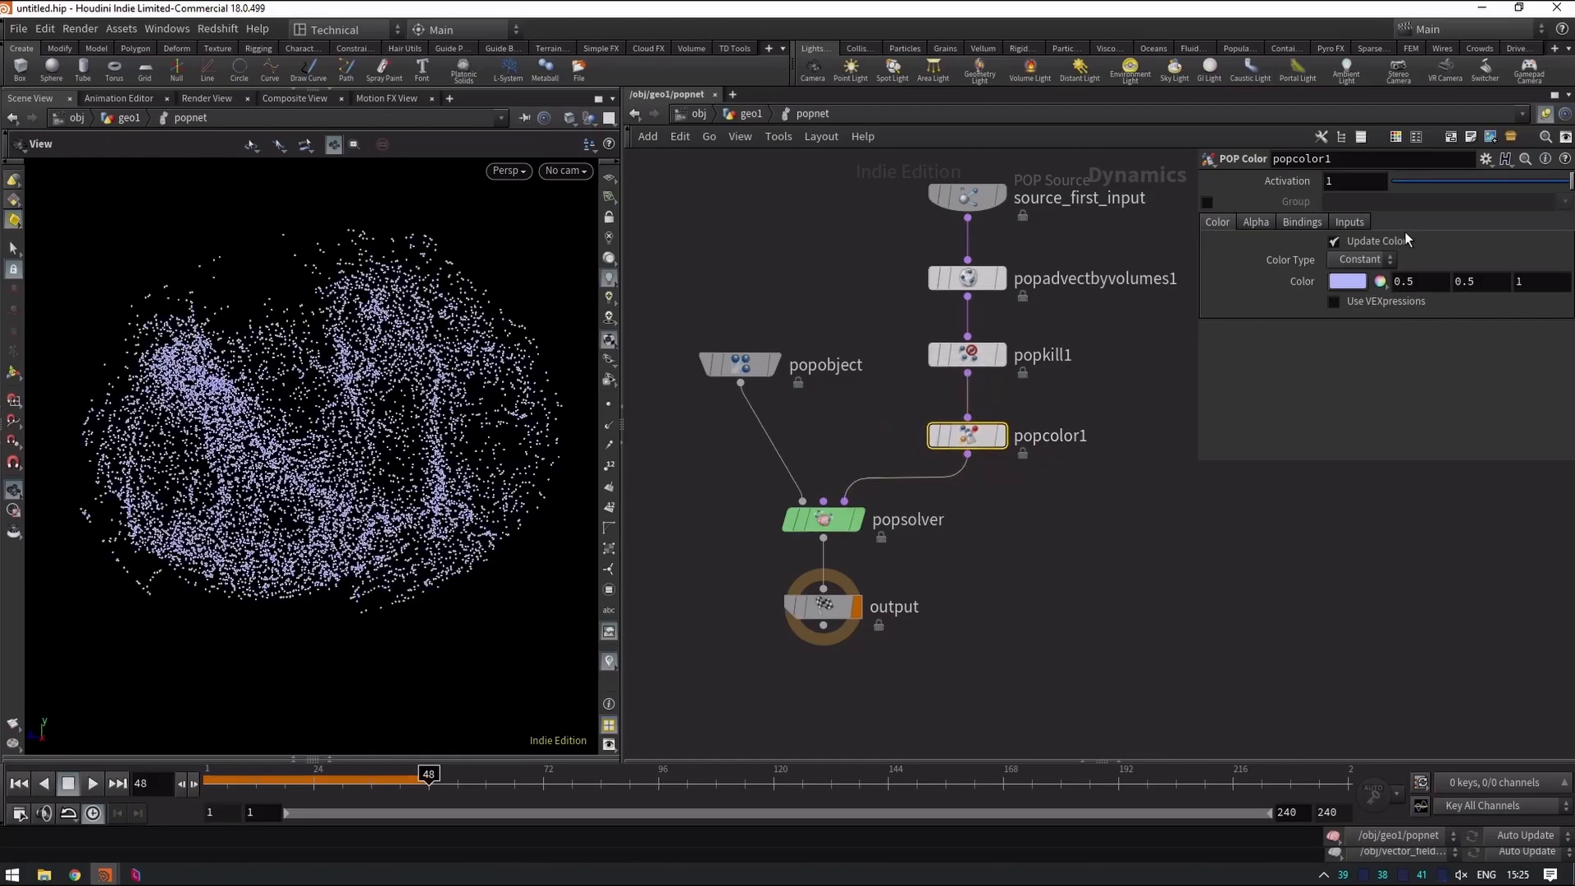
# Set popcolor1's color type to Ramp and drive the ramp with the Speed preset expression.
pyautogui.click(1361, 260)
pyautogui.click(1355, 318)
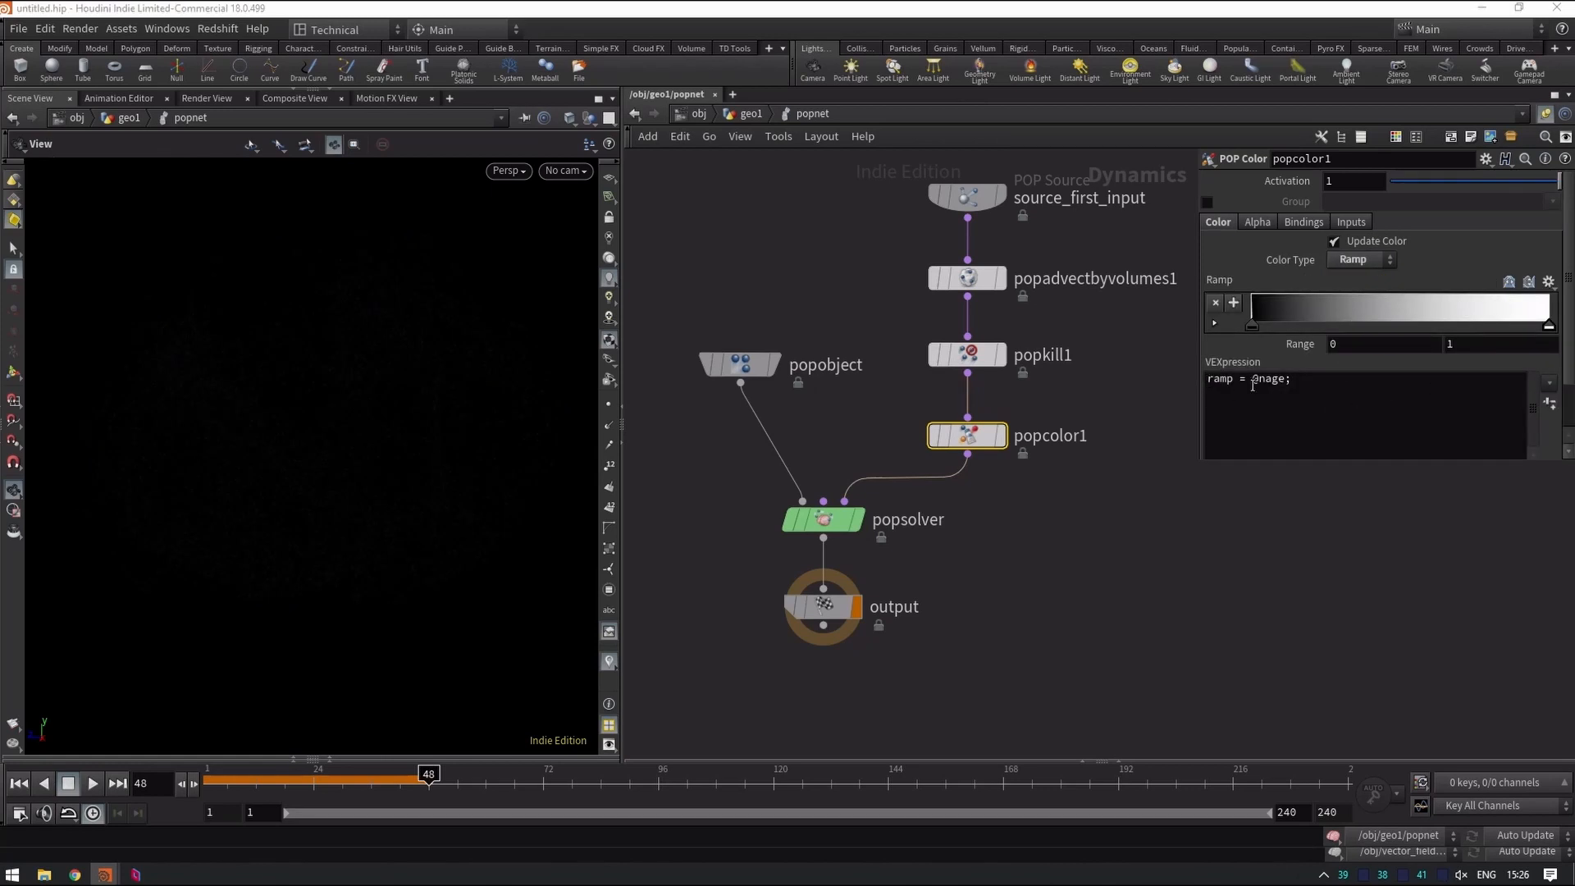
pyautogui.click(1549, 386)
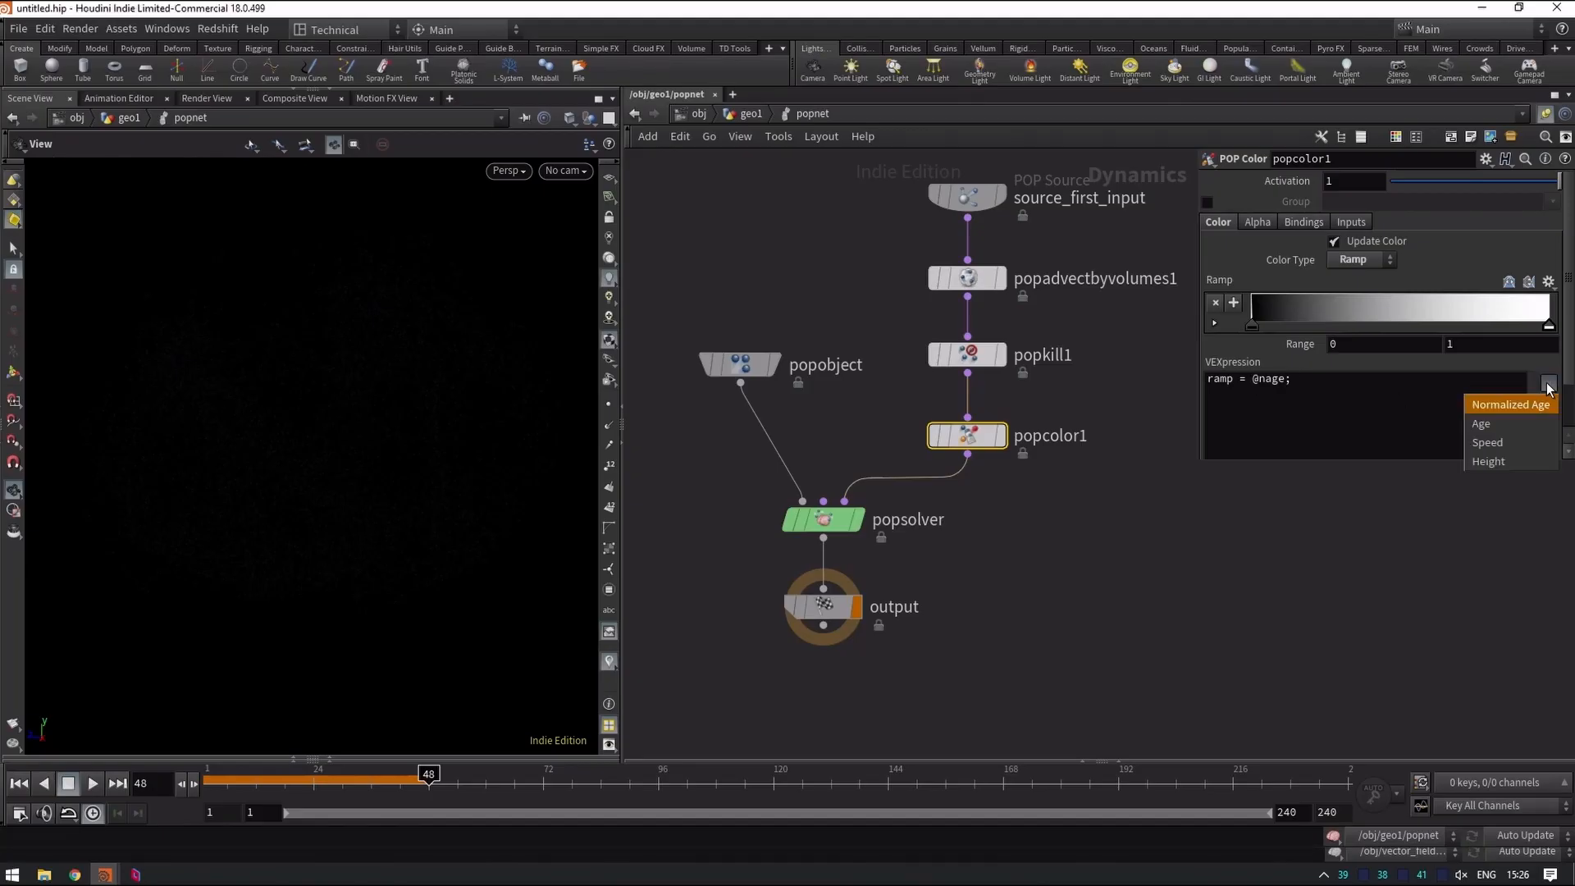
pyautogui.click(1505, 443)
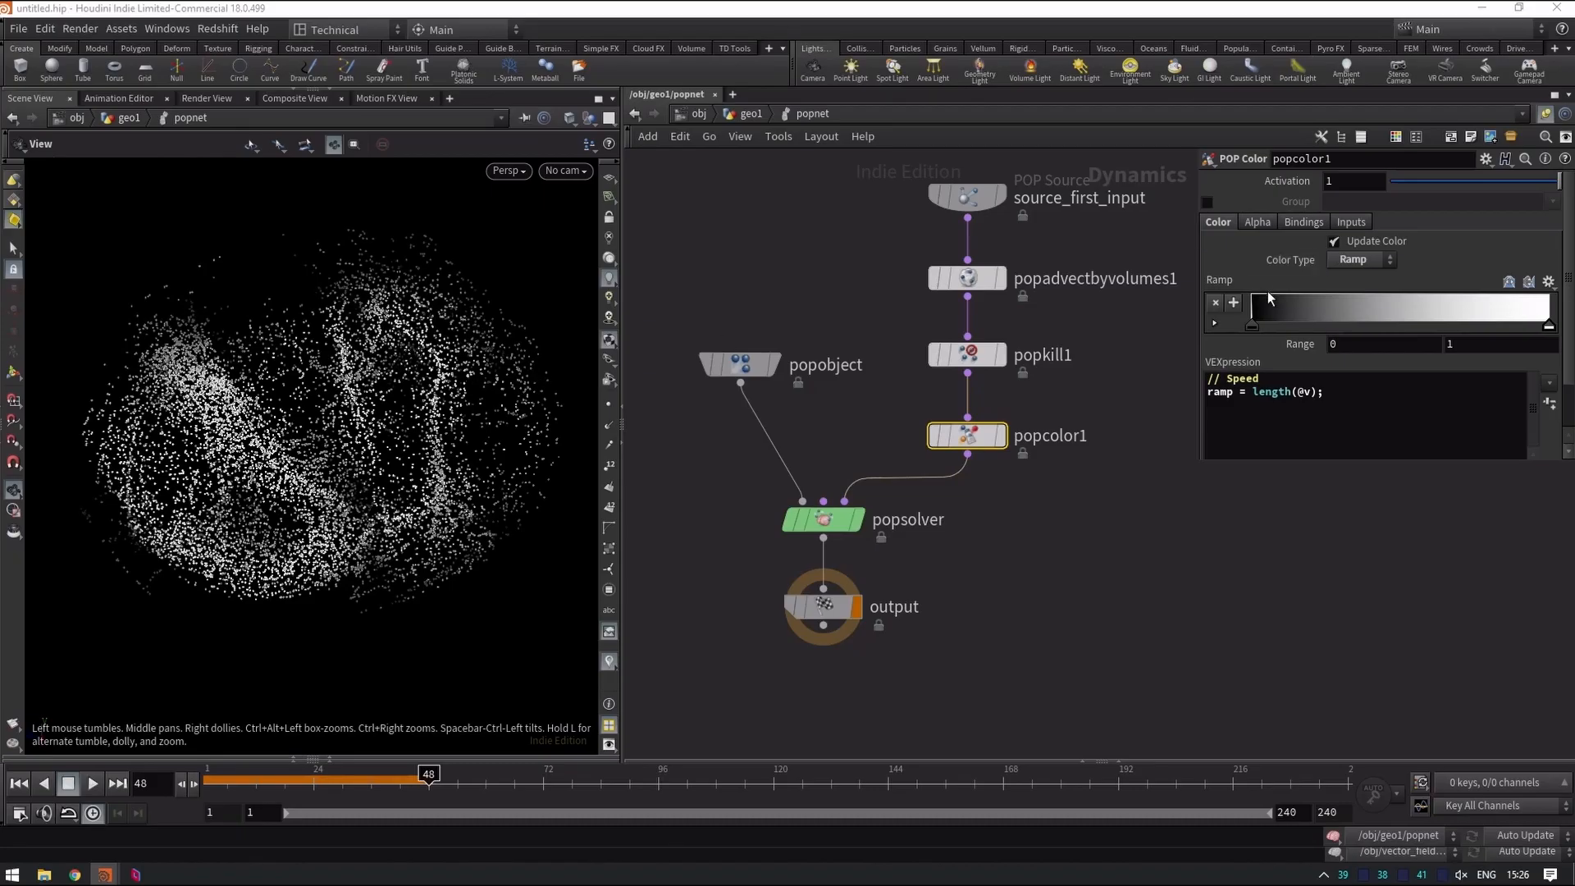
# Color the ramp's start purple and its end turquoise green (0, 1, 0.5), and play the simulation to check the colors.
pyautogui.doubleClick(1253, 326)
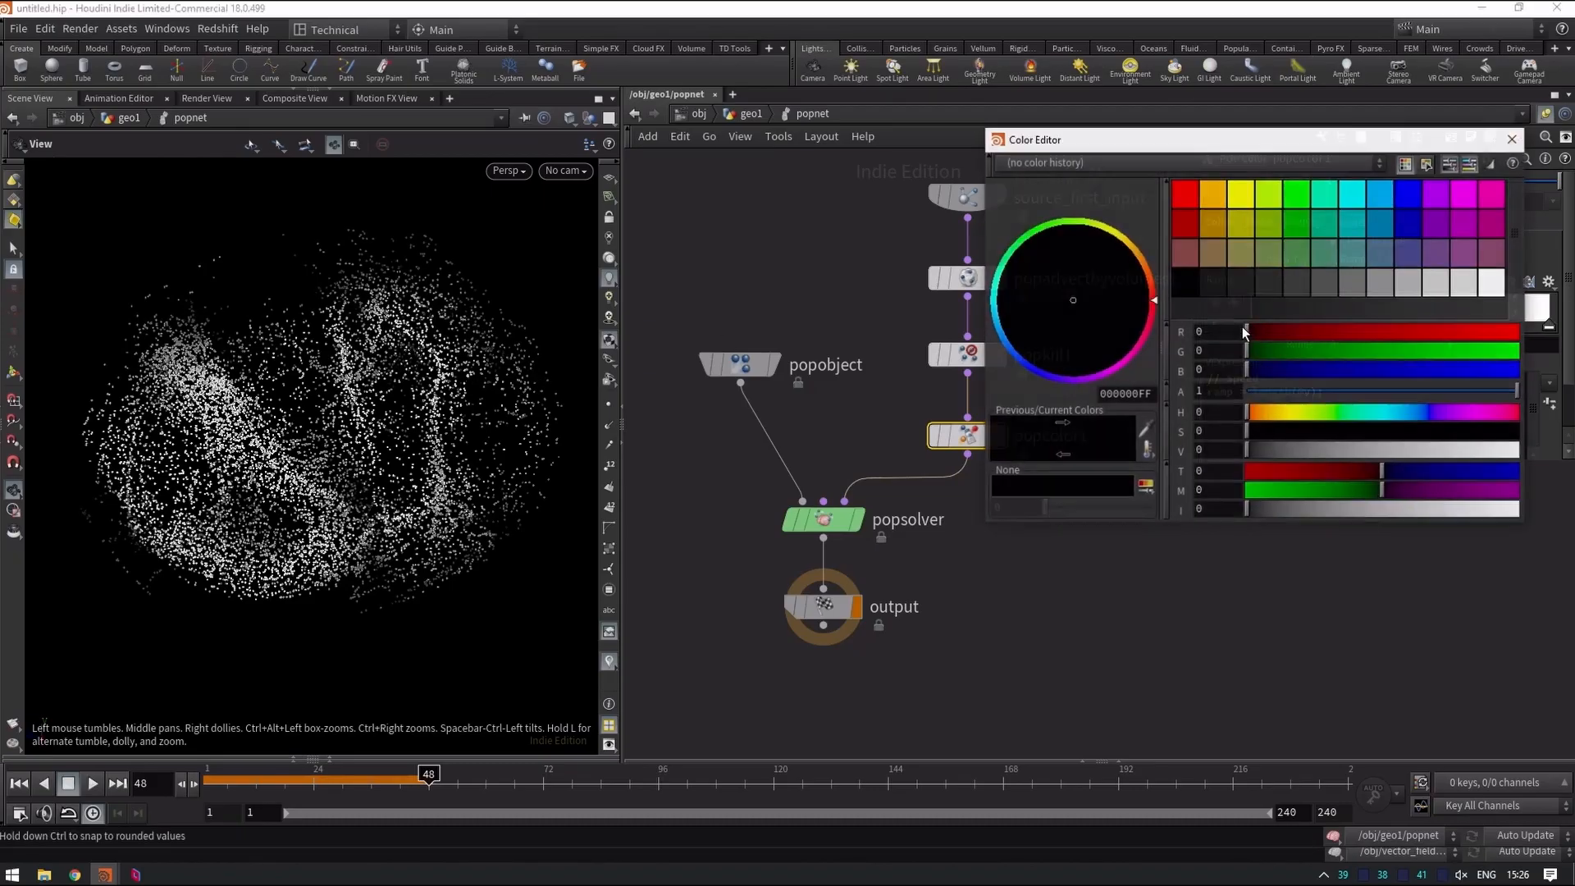
pyautogui.click(1434, 200)
pyautogui.click(1513, 138)
pyautogui.doubleClick(1548, 326)
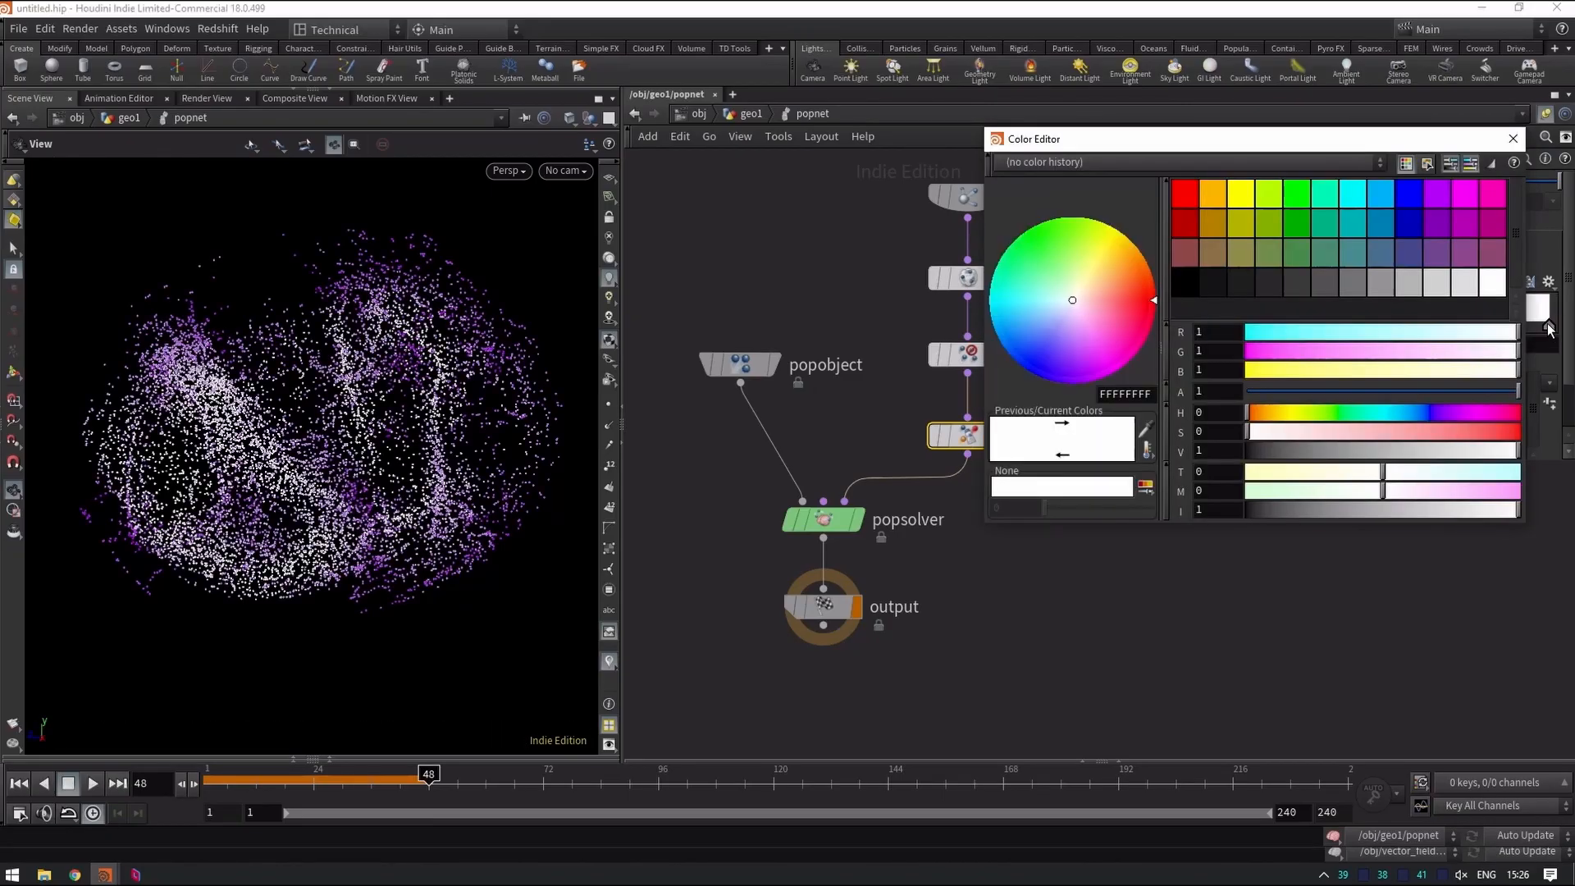
pyautogui.click(1325, 197)
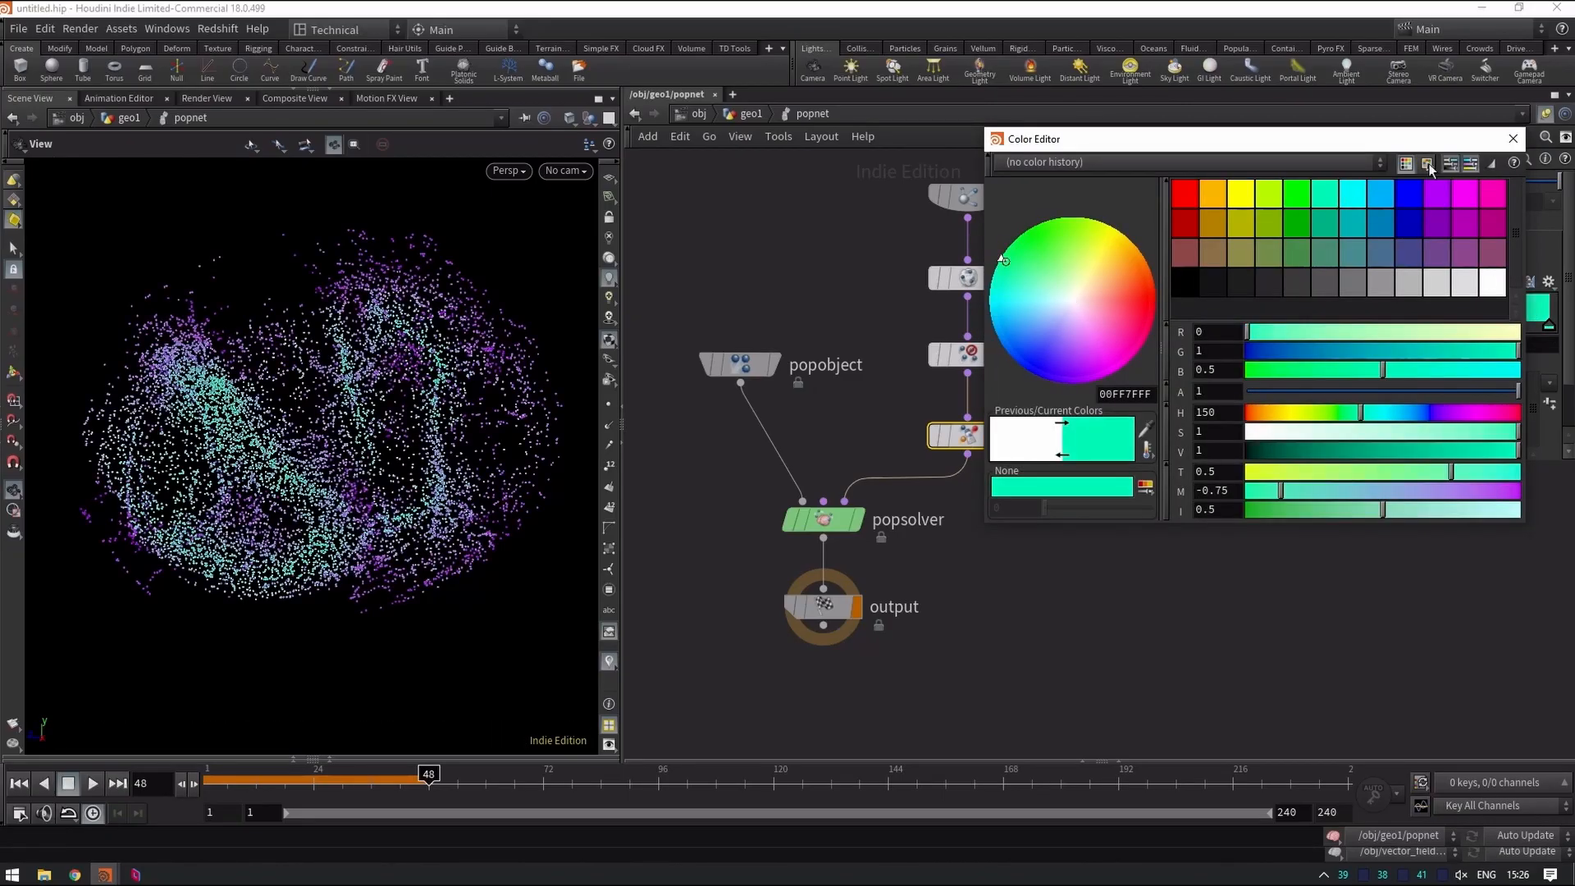
pyautogui.click(1513, 138)
pyautogui.press('Up')
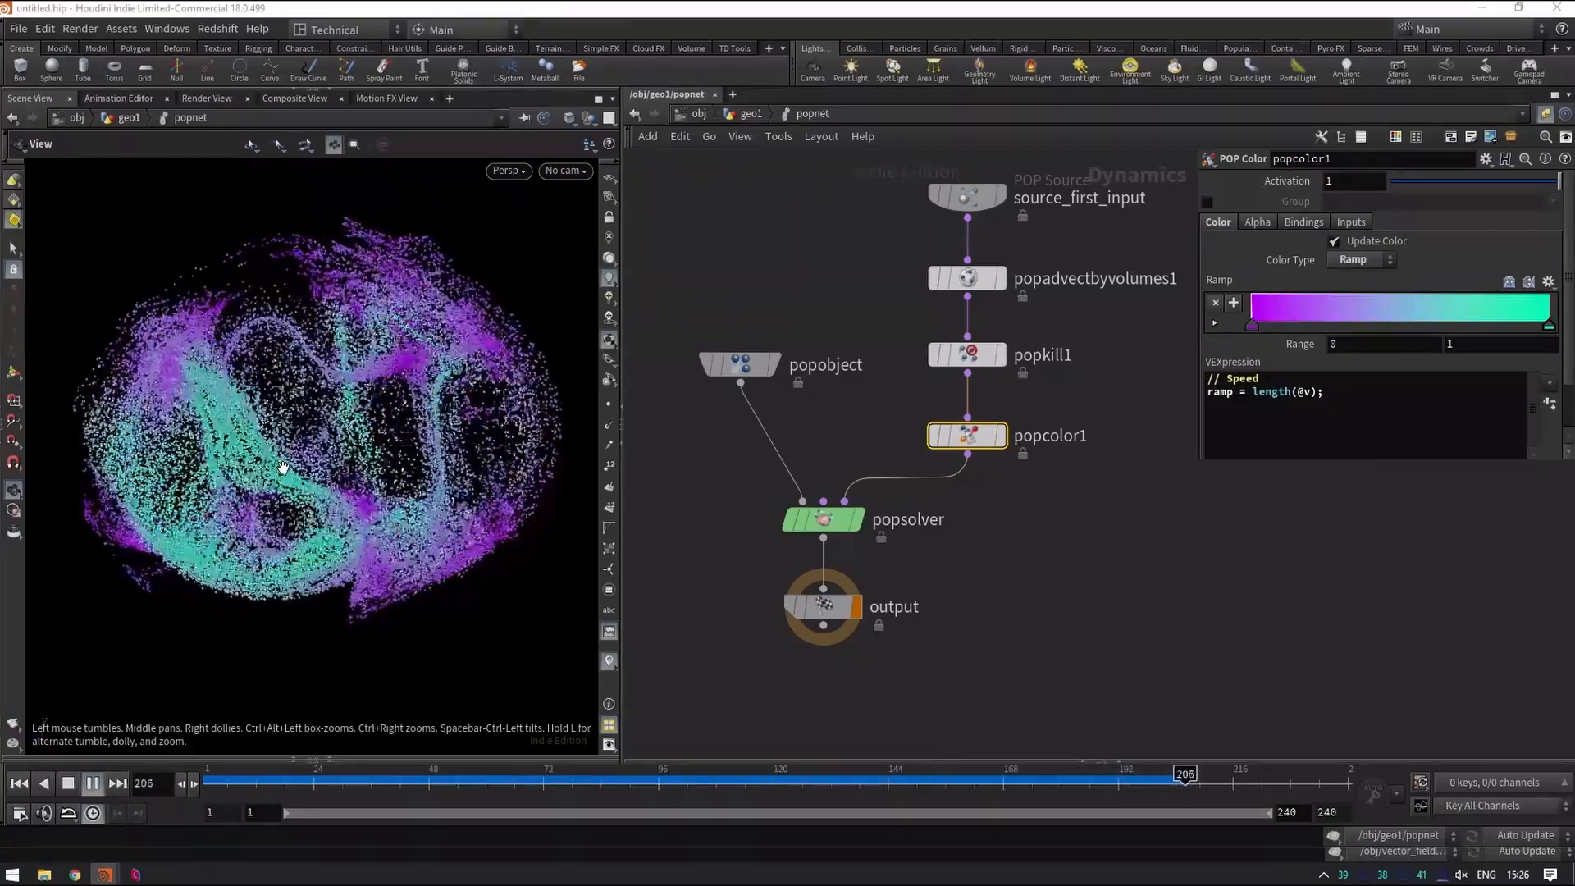
pyautogui.press('Up')
# Reduce the particle point size to 1 pixel in the viewport's geometry display options.
pyautogui.press('d')
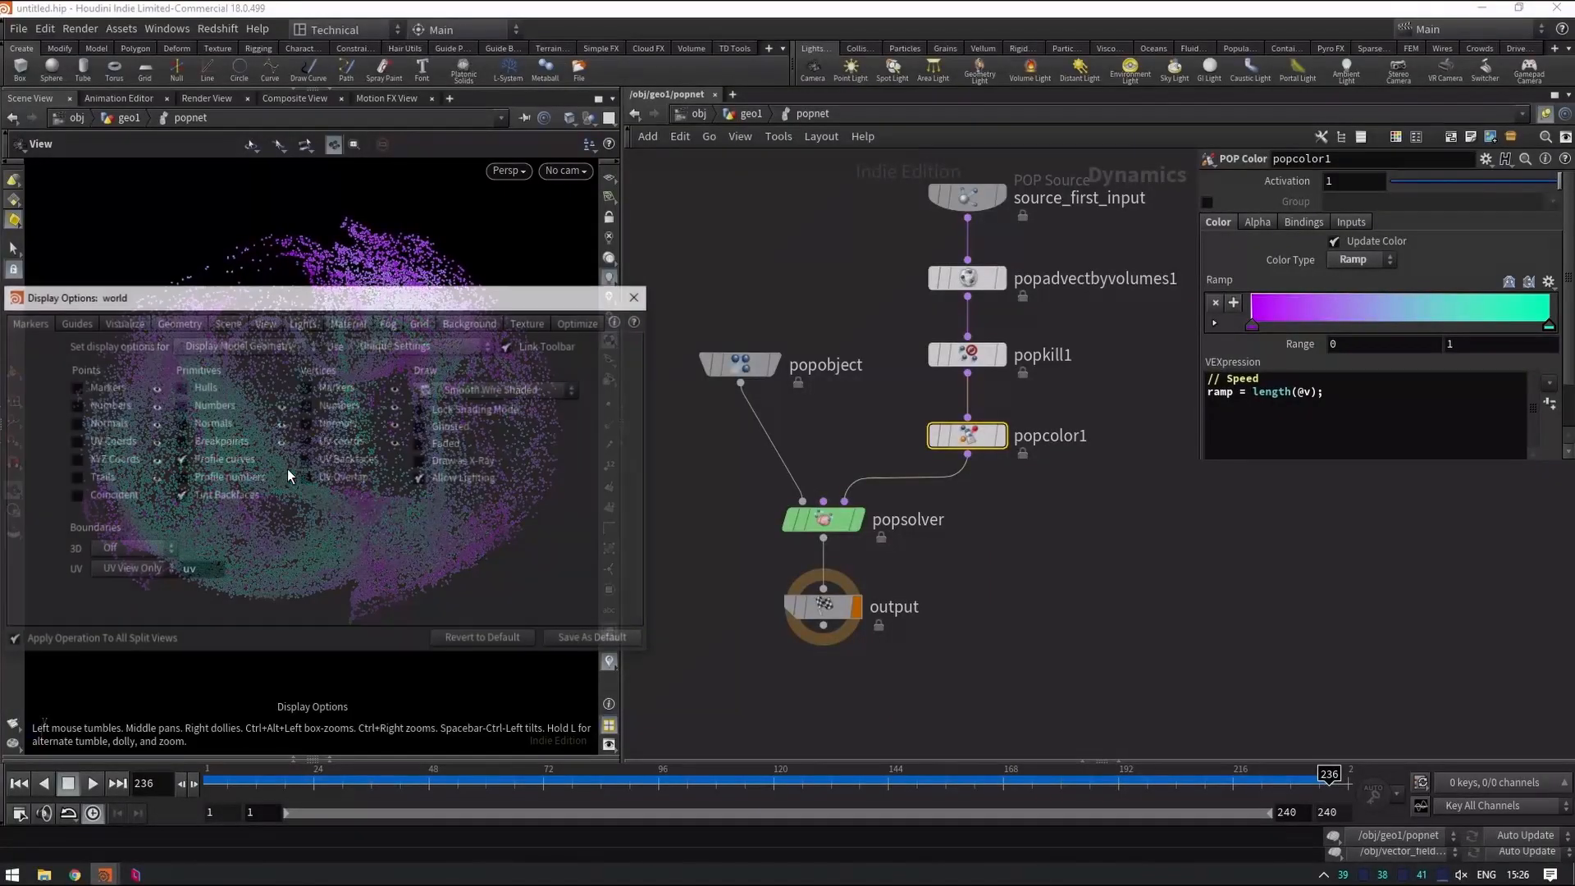
pyautogui.click(176, 322)
pyautogui.moveTo(162, 535); pyautogui.dragTo(139, 543)
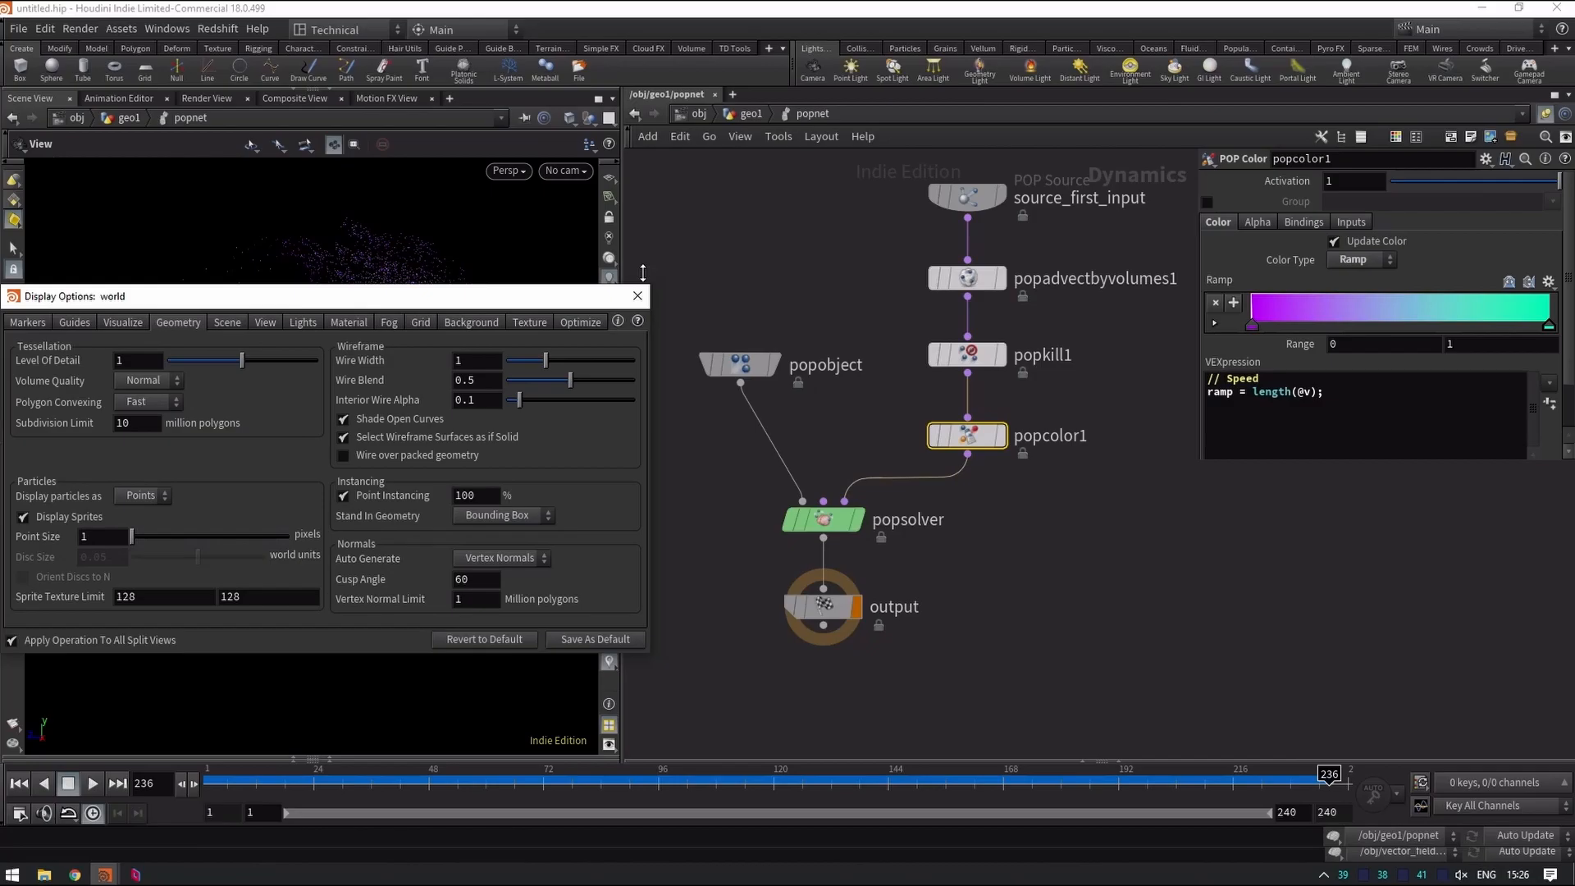
pyautogui.click(638, 295)
# Rewind, set source_first_input's constant birth rate to 50000, and play the simulation while viewing the particles from other angles.
pyautogui.hotkey('ctrl', 'Up')
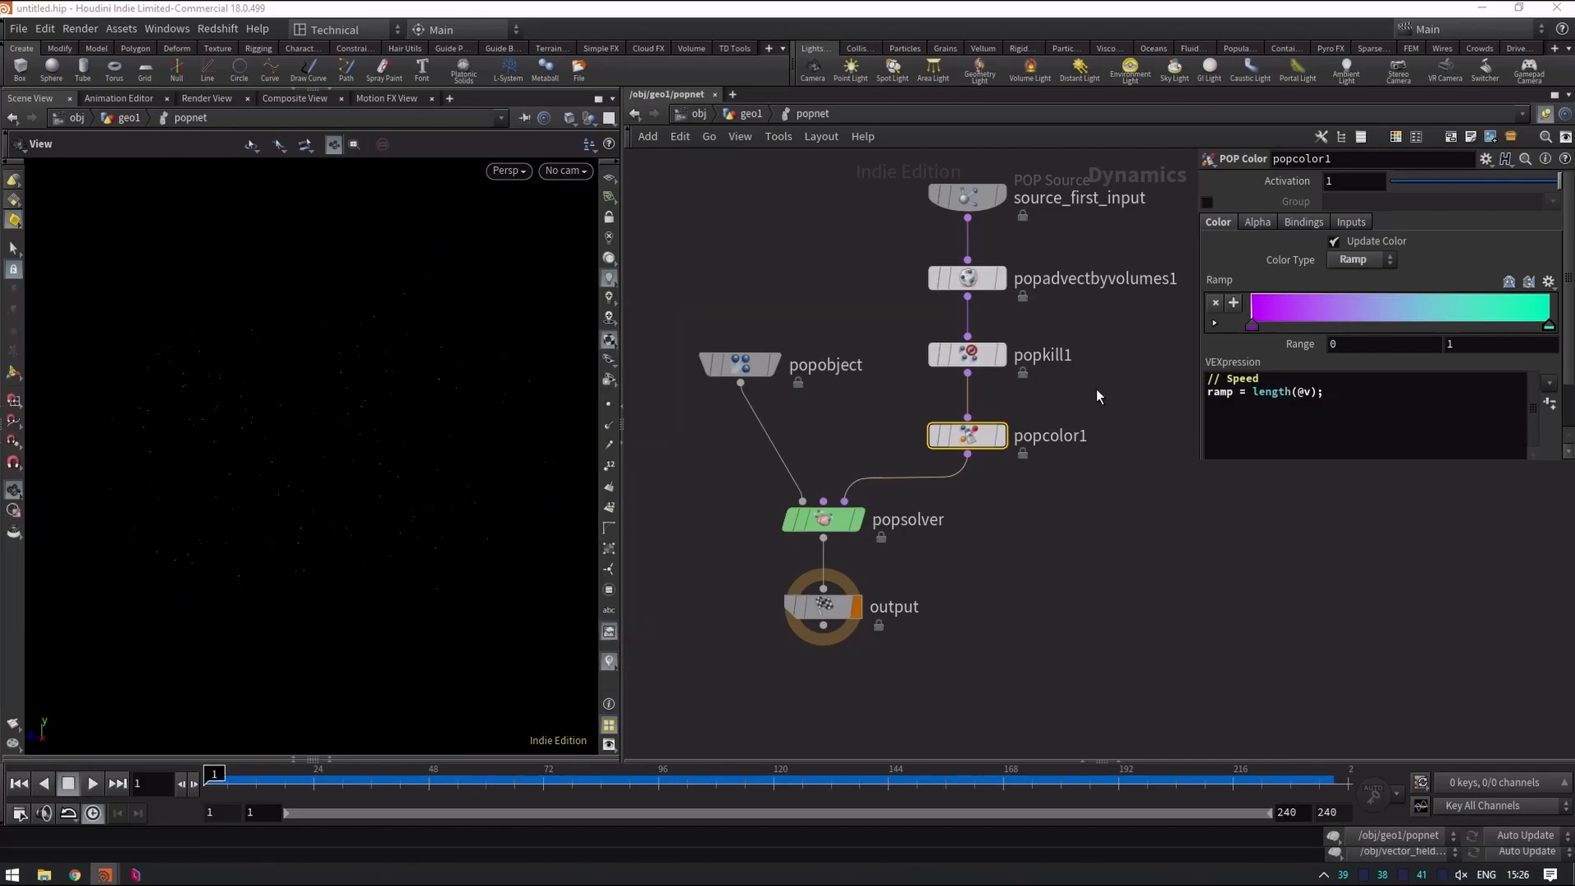
pyautogui.click(968, 195)
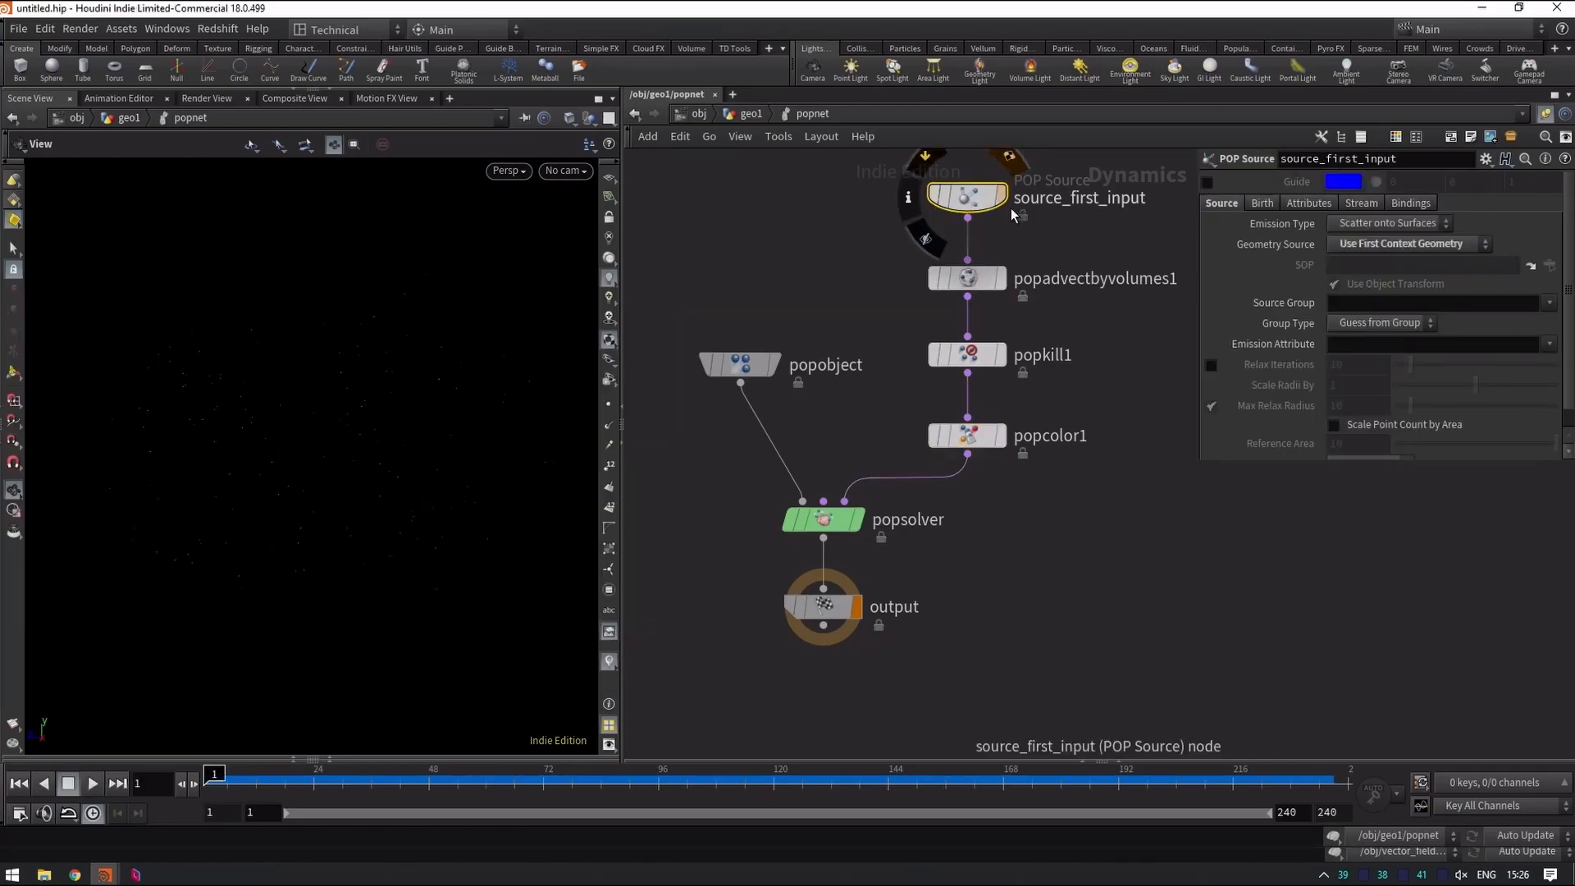
pyautogui.click(1260, 204)
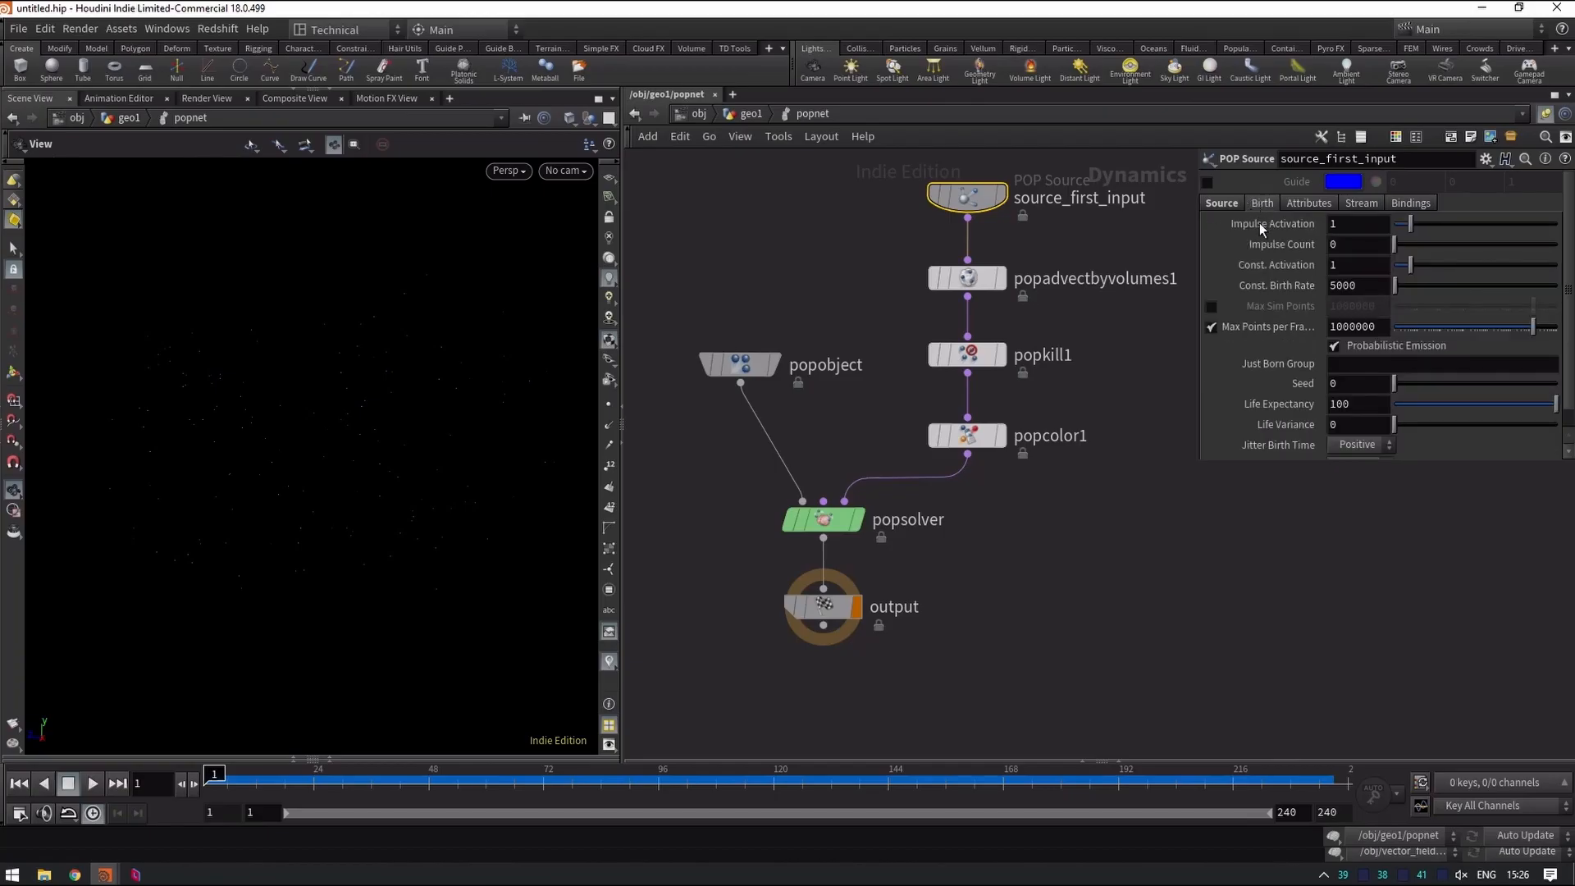
pyautogui.press('Return')
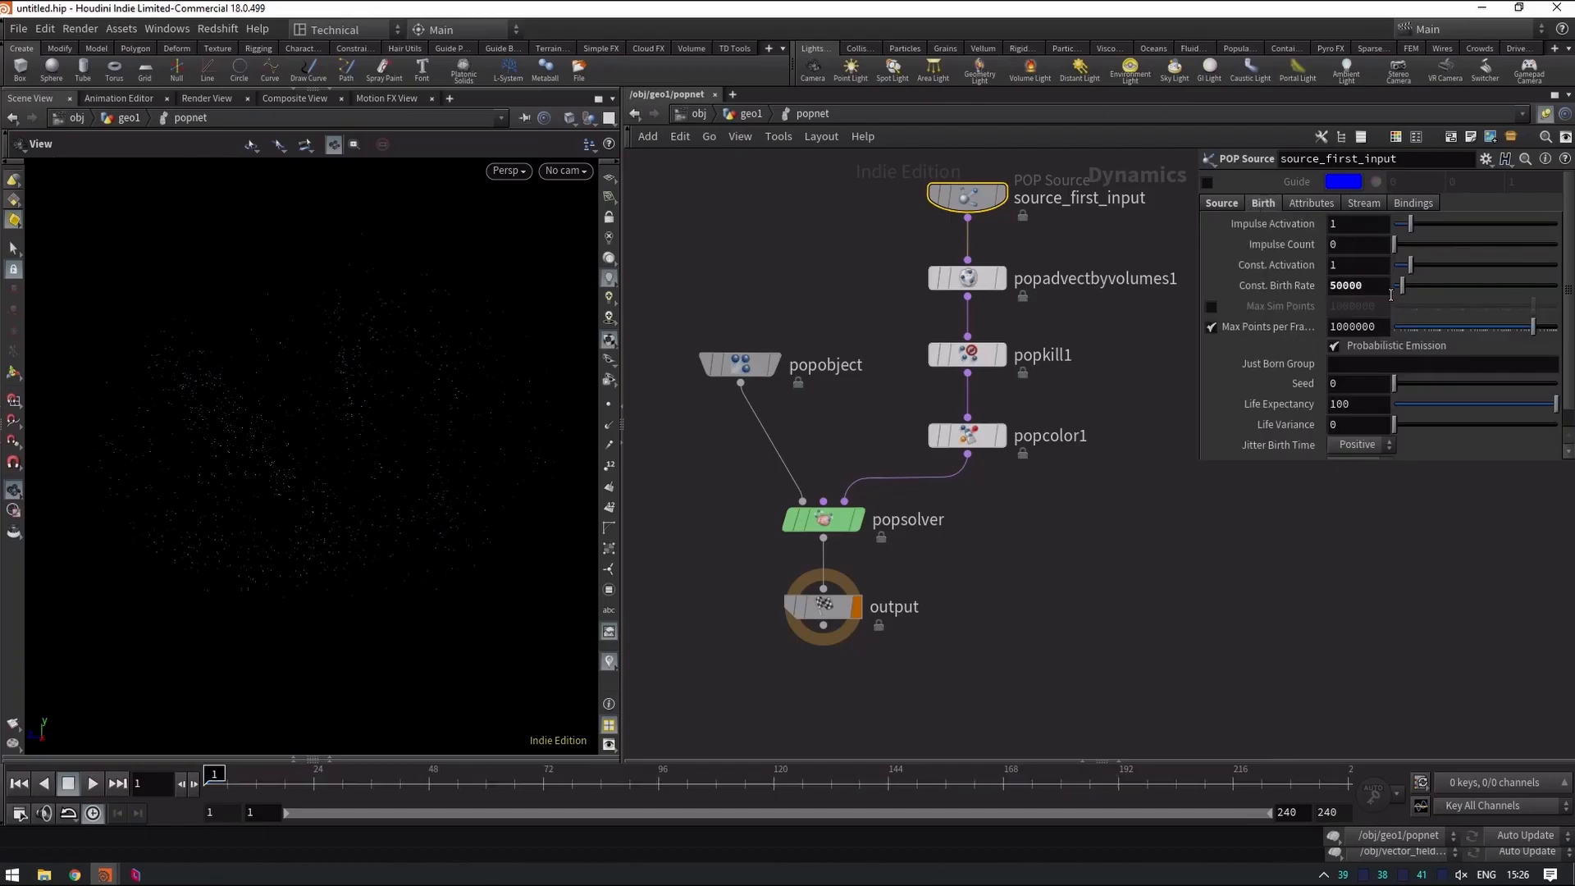
pyautogui.press('Up')
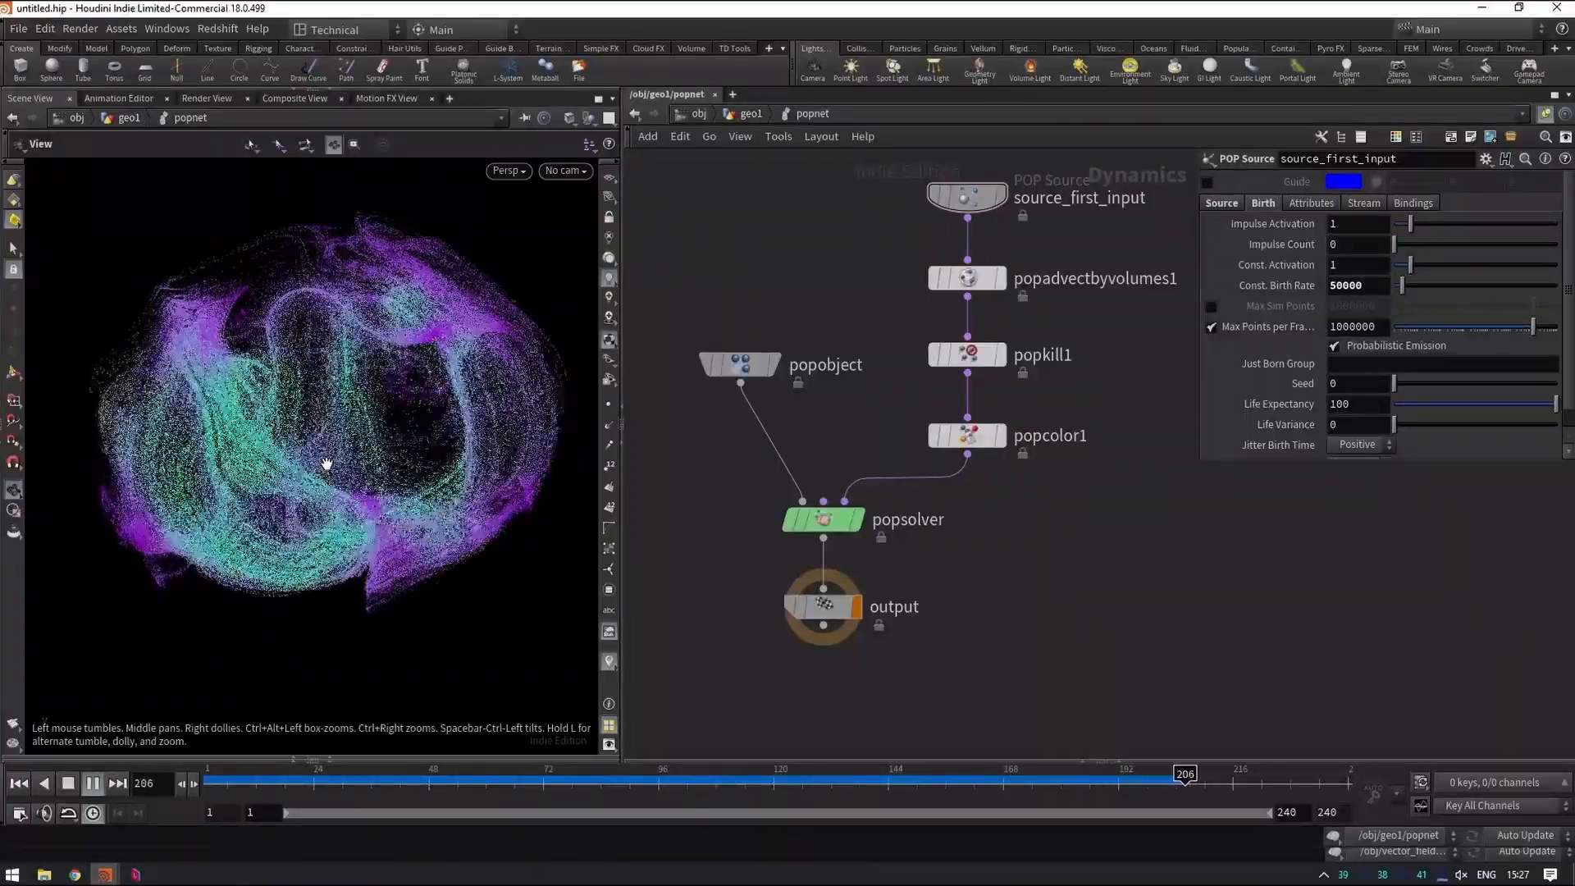
pyautogui.moveTo(278, 428); pyautogui.dragTo(363, 420)
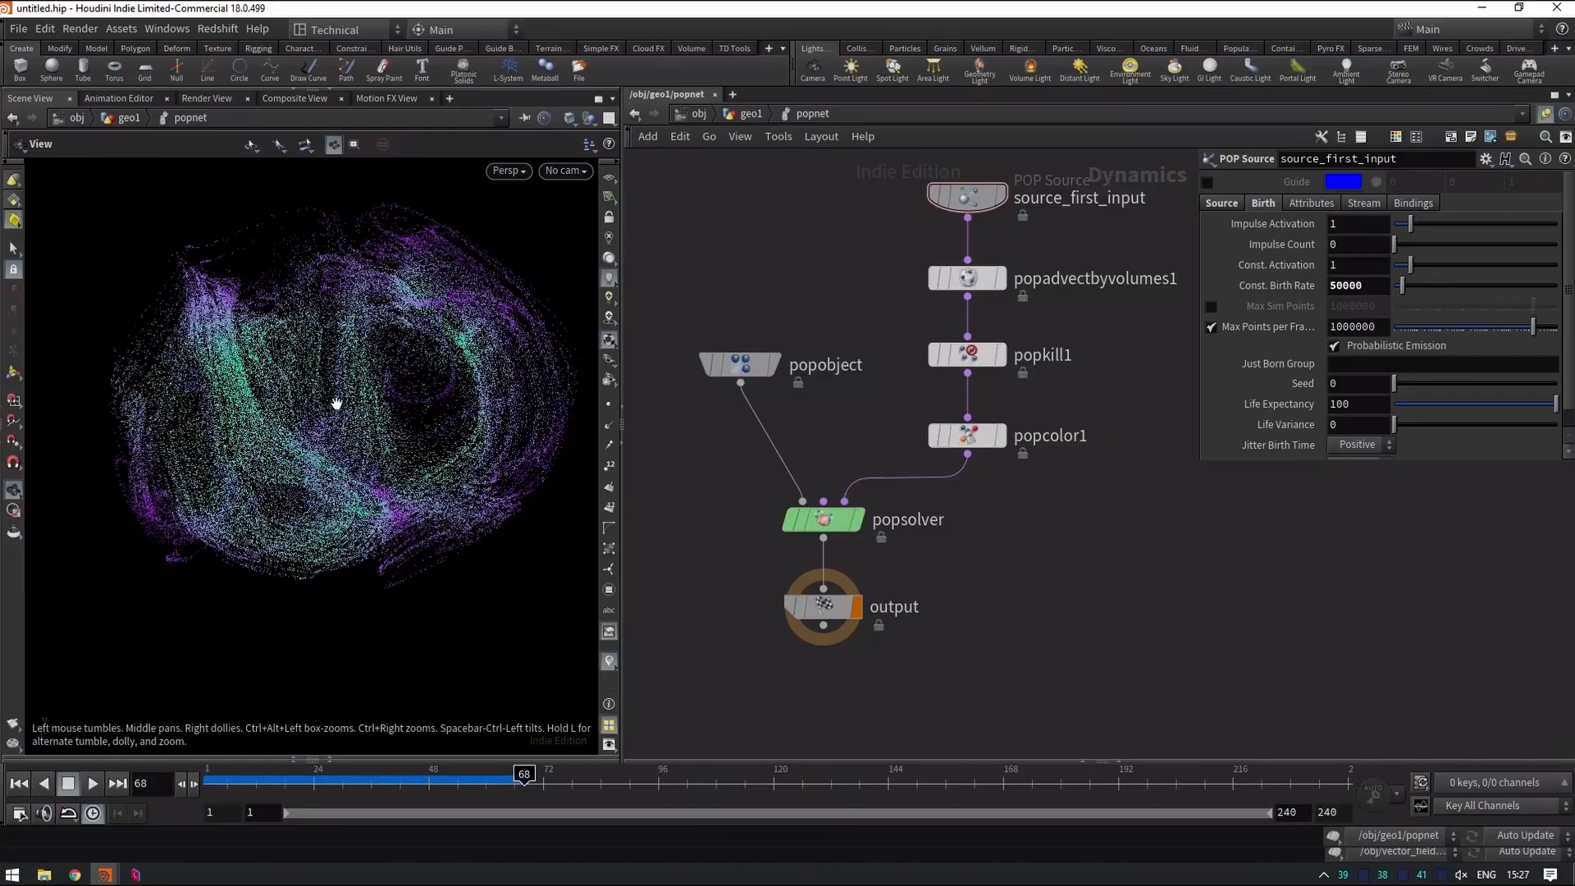
pyautogui.moveTo(301, 397); pyautogui.dragTo(370, 427)
# Return to the geo1 network, nudge bound1 clear of its neighbours, and set vdb1's voxel size to 0.2.
pyautogui.press('u')
pyautogui.scroll(-4, 988, 412)
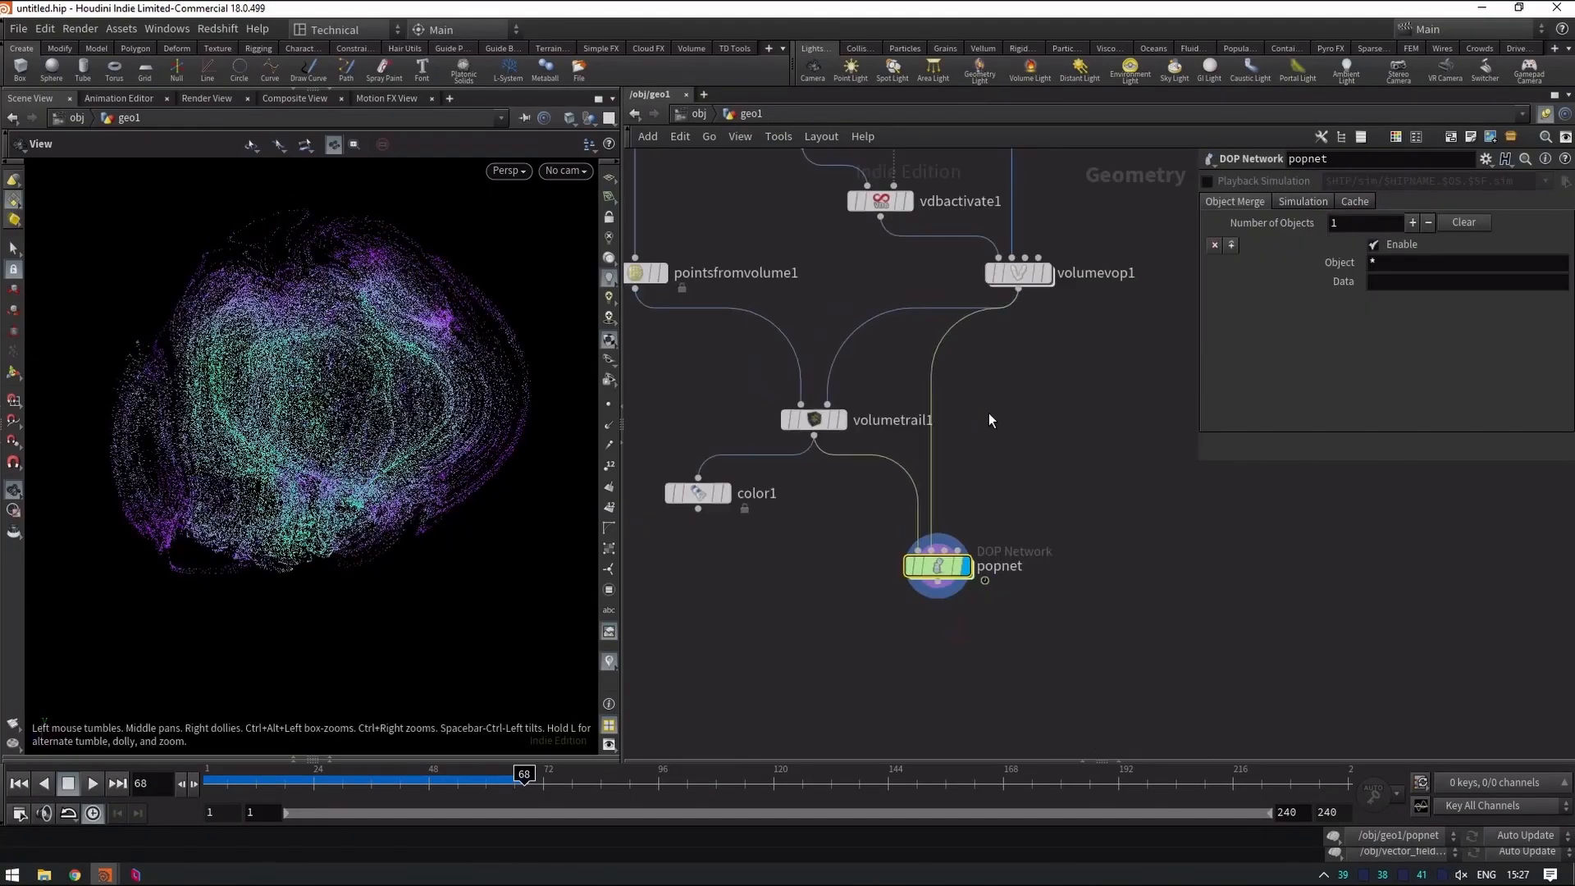
pyautogui.scroll(5, 1037, 414)
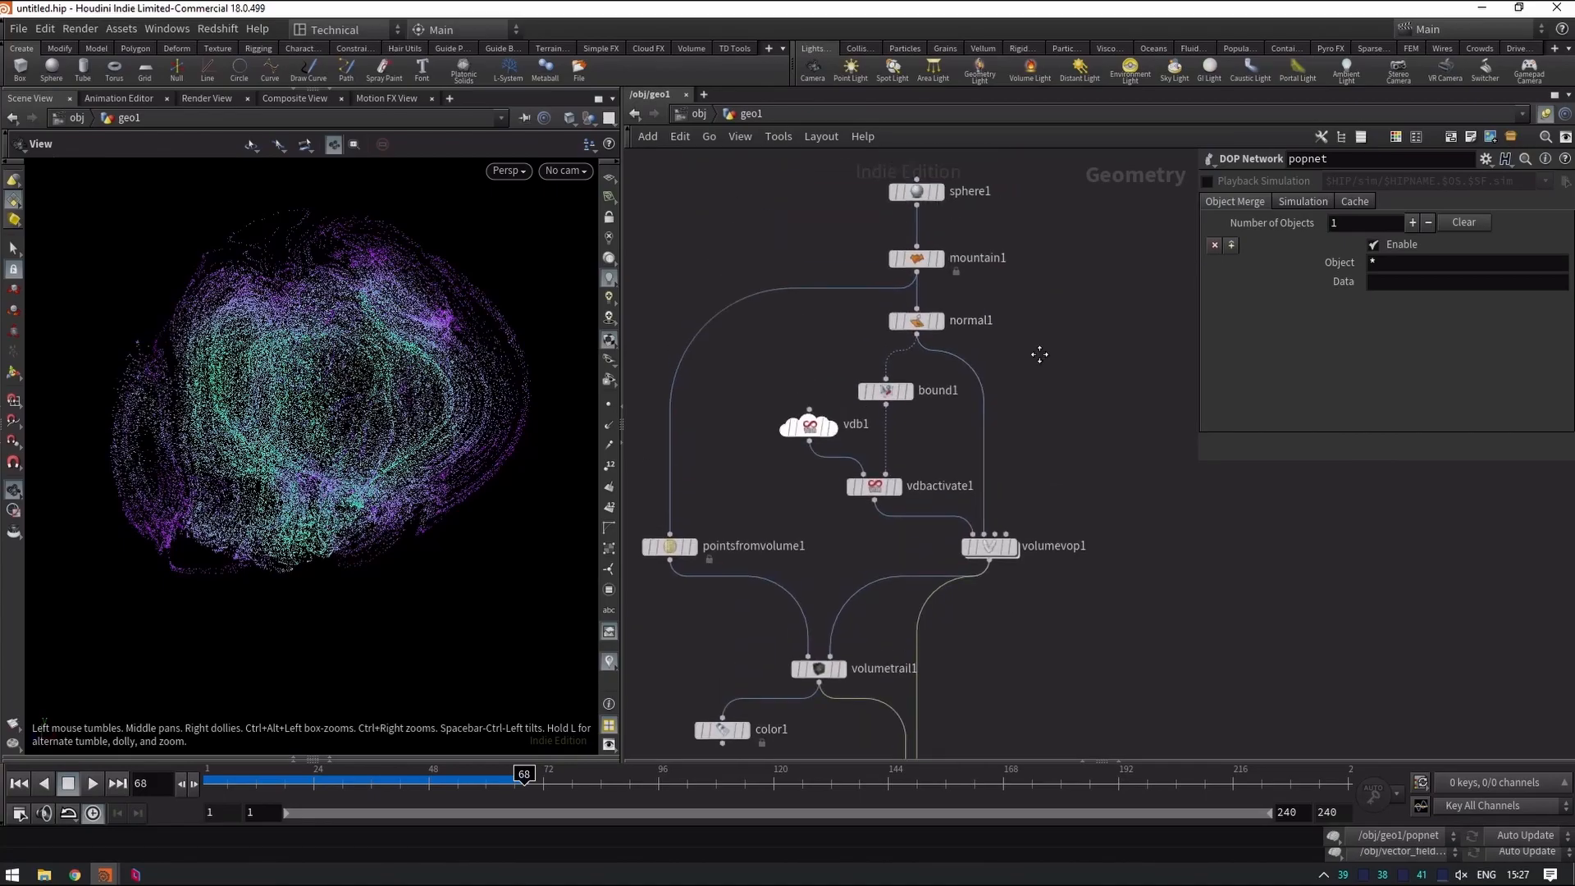
pyautogui.moveTo(880, 426); pyautogui.dragTo(892, 440)
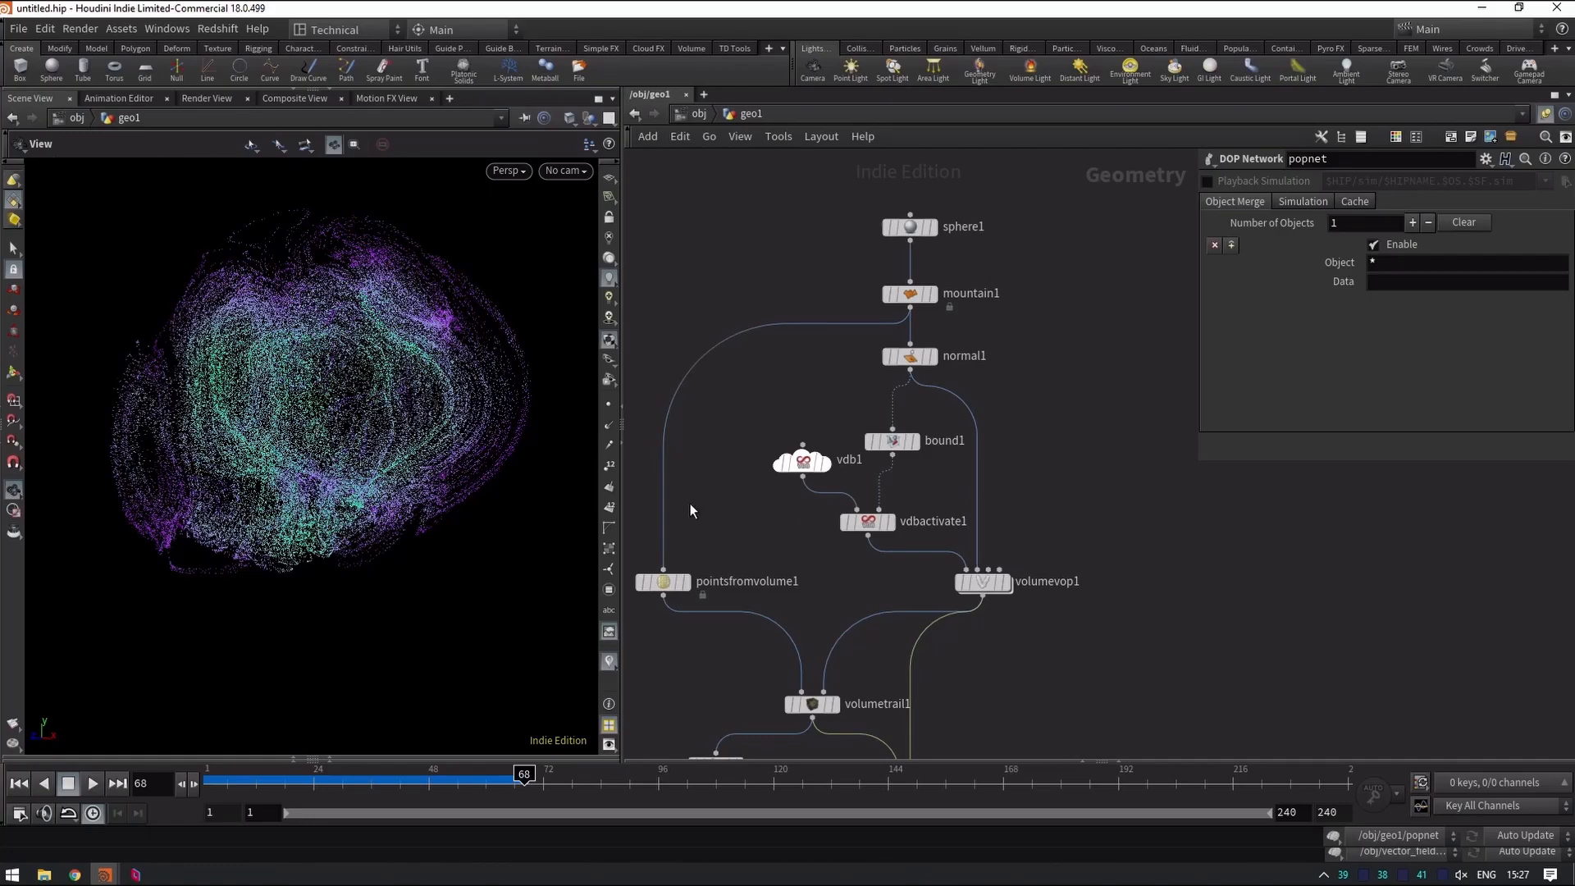
pyautogui.click(807, 459)
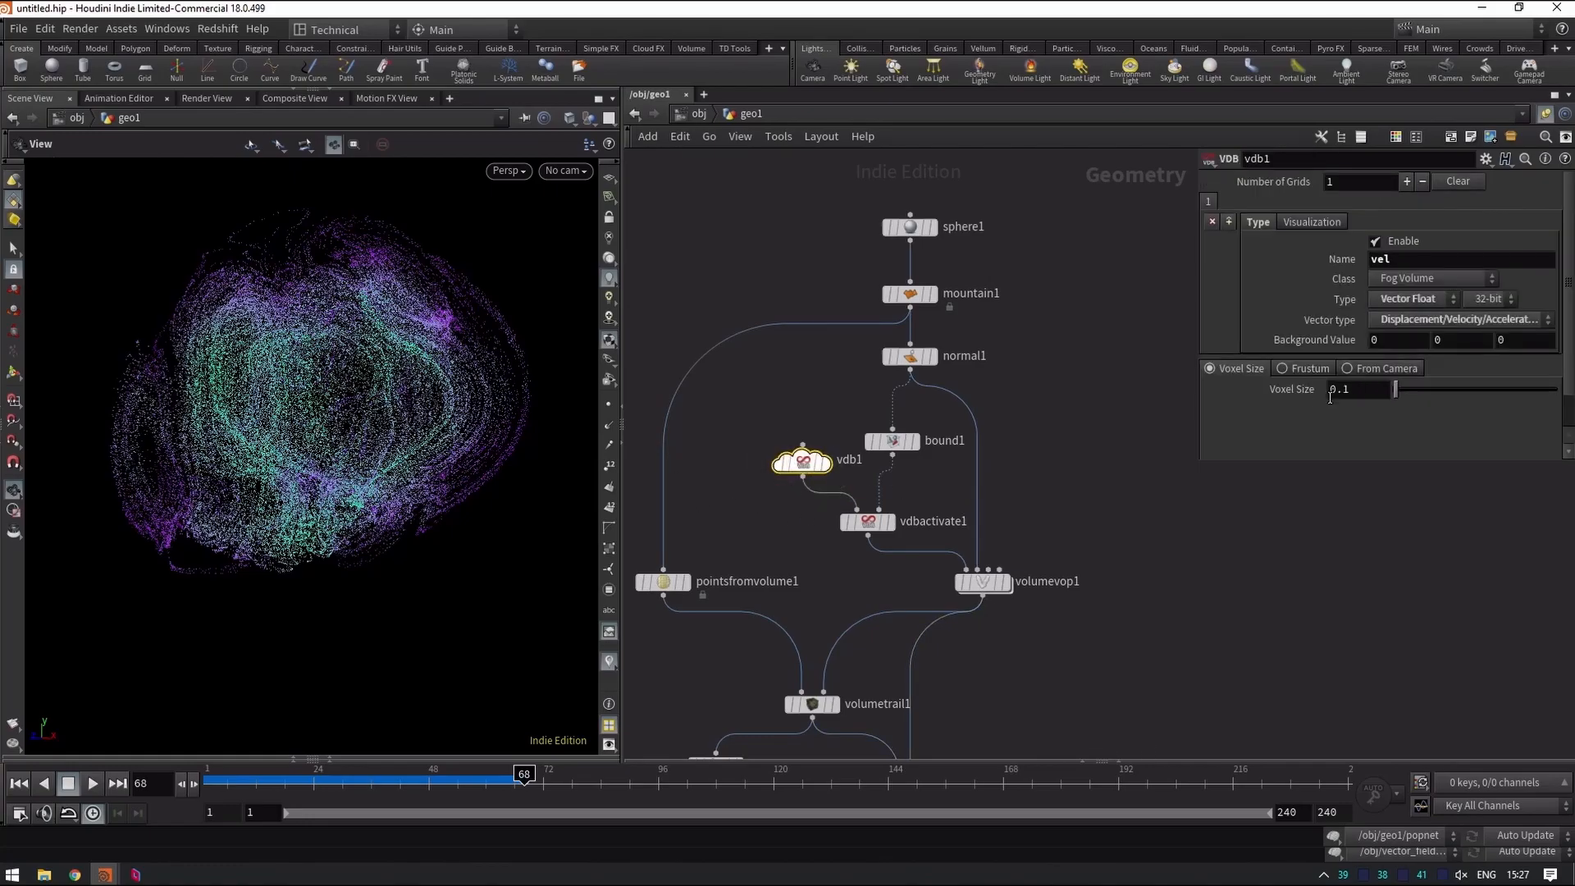
pyautogui.click(1362, 389)
pyautogui.press('BackSpace')
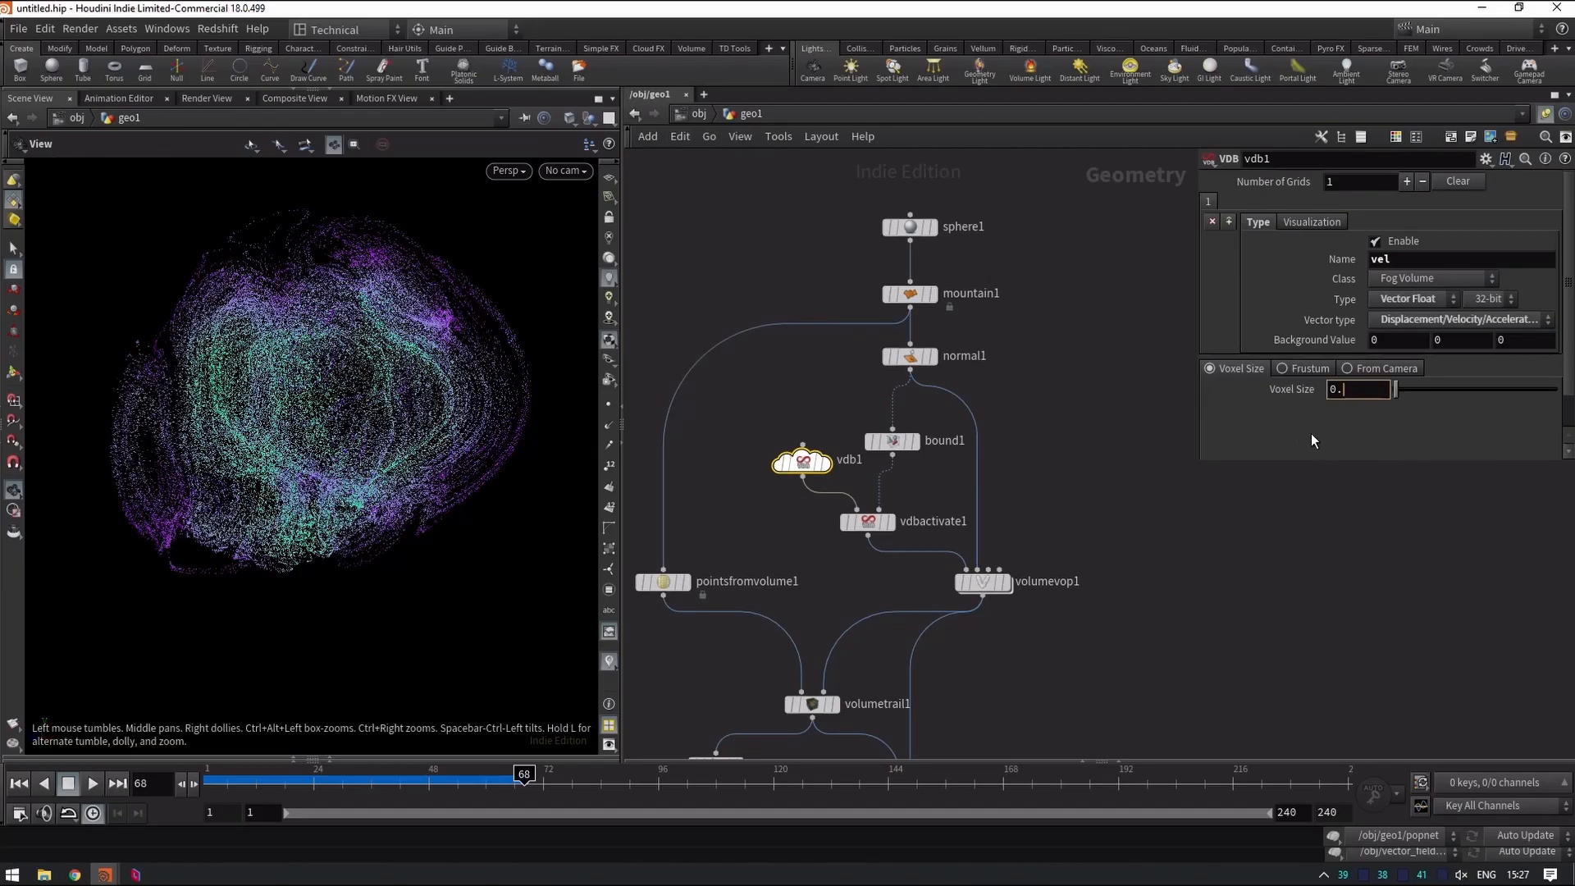
pyautogui.press('Return')
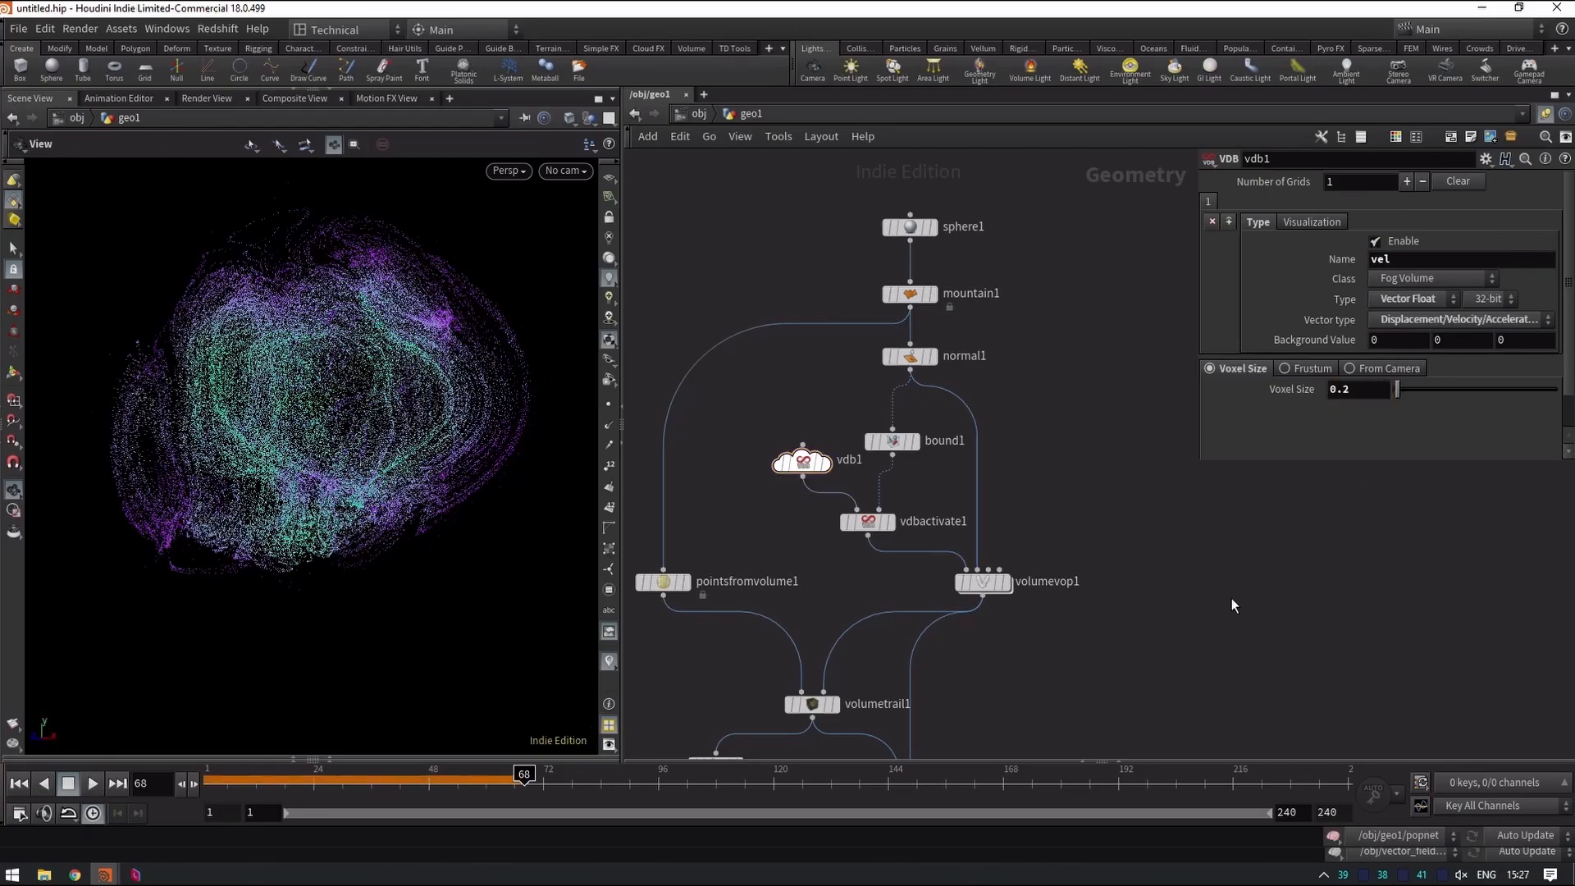
# Rewind, display mountain1, set its noise Time to $T / 20, and play the timeline to check the deformation.
pyautogui.hotkey('ctrl', 'Left')
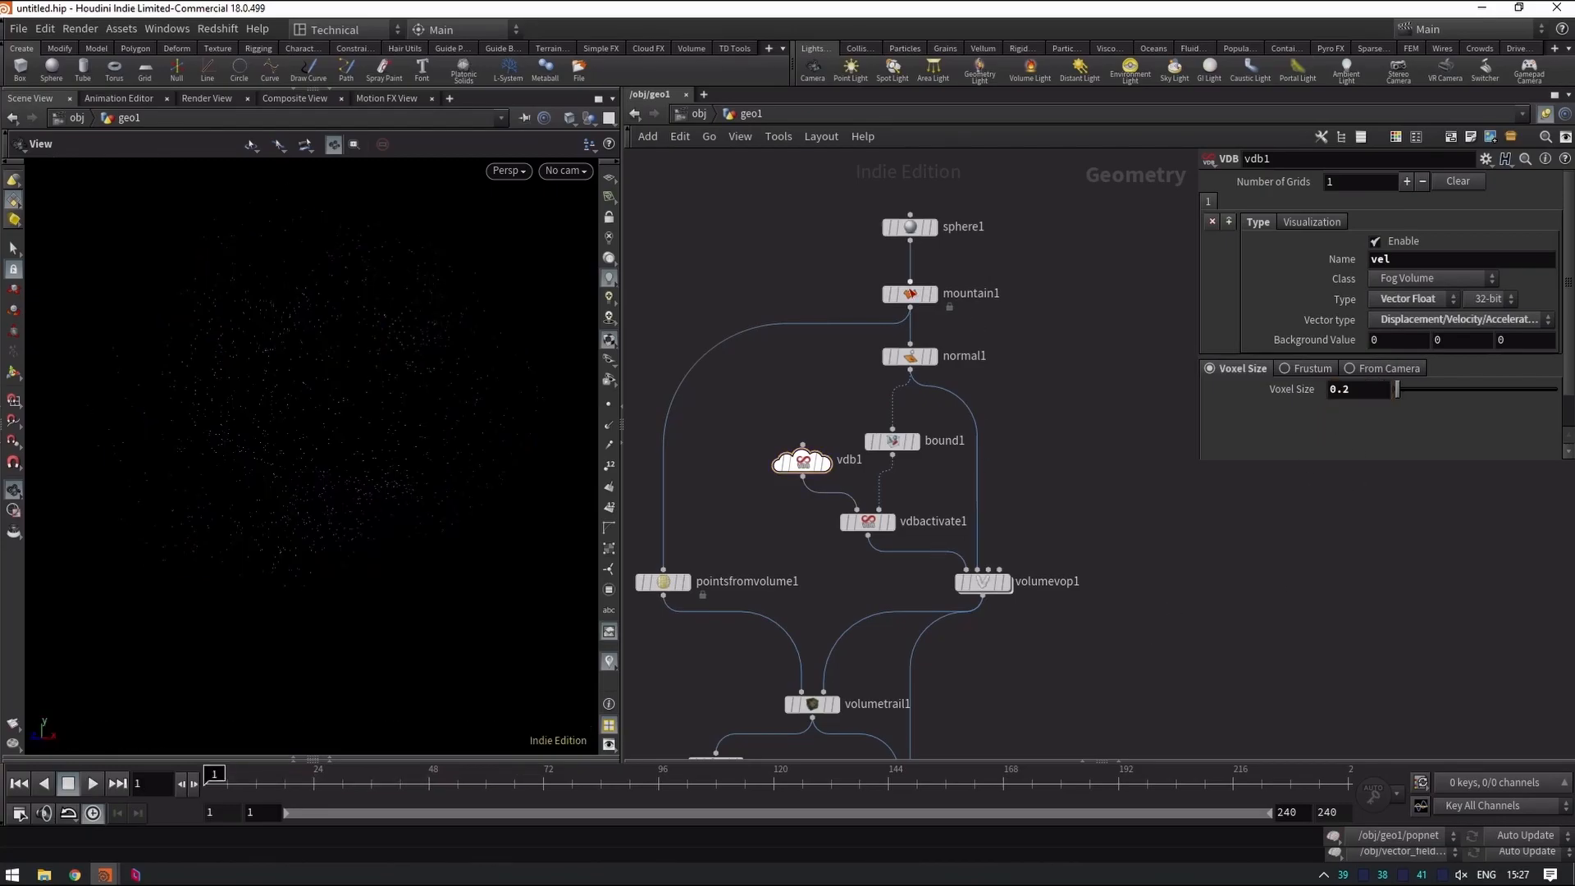
pyautogui.click(909, 295)
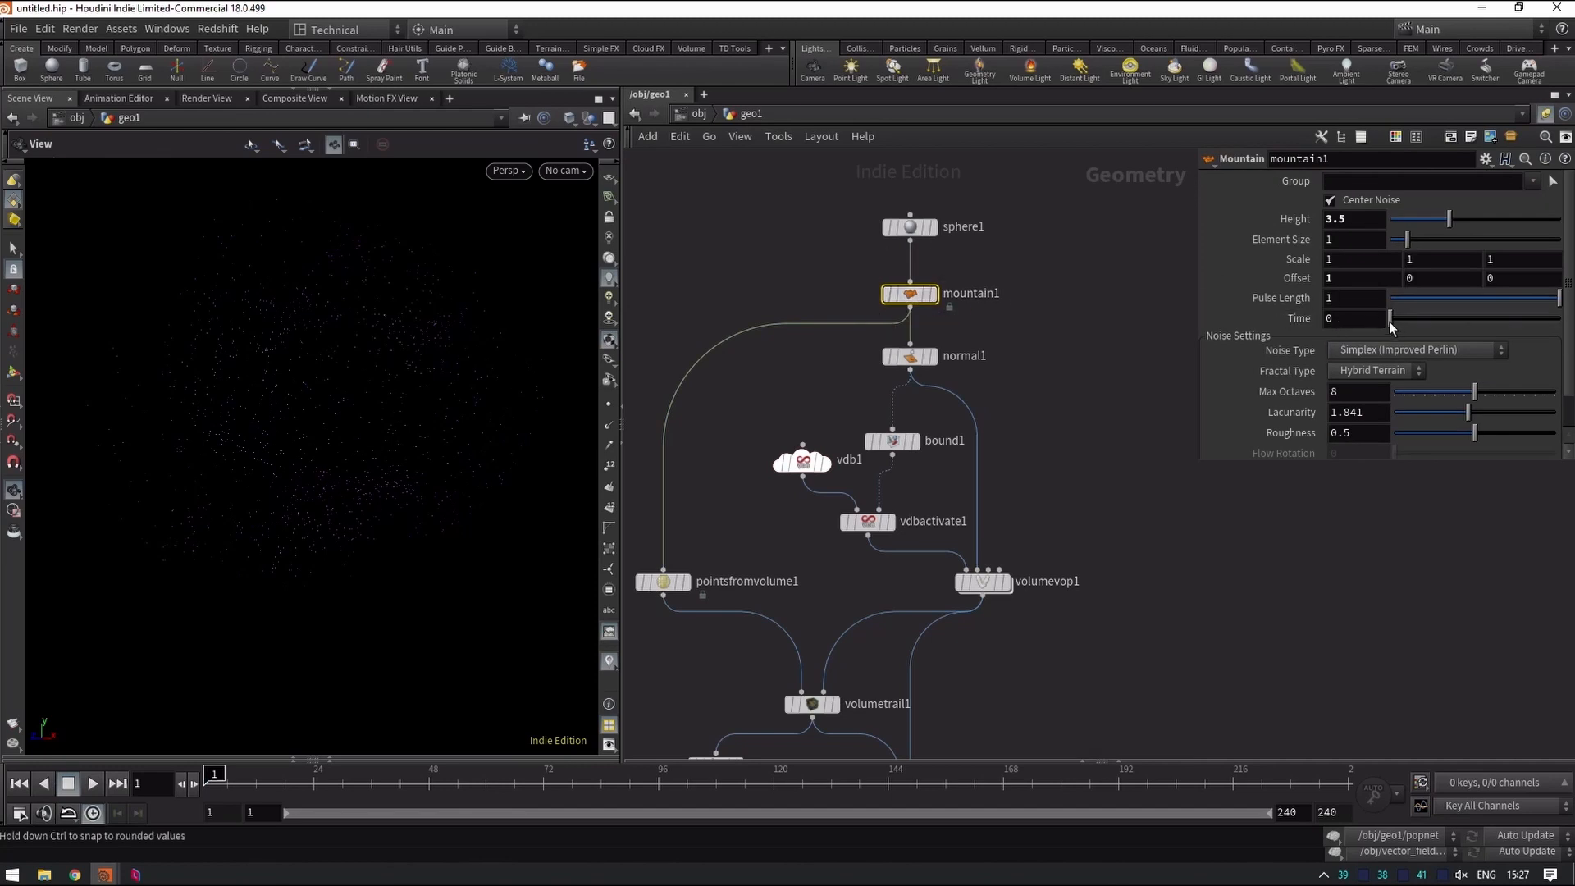
pyautogui.click(936, 295)
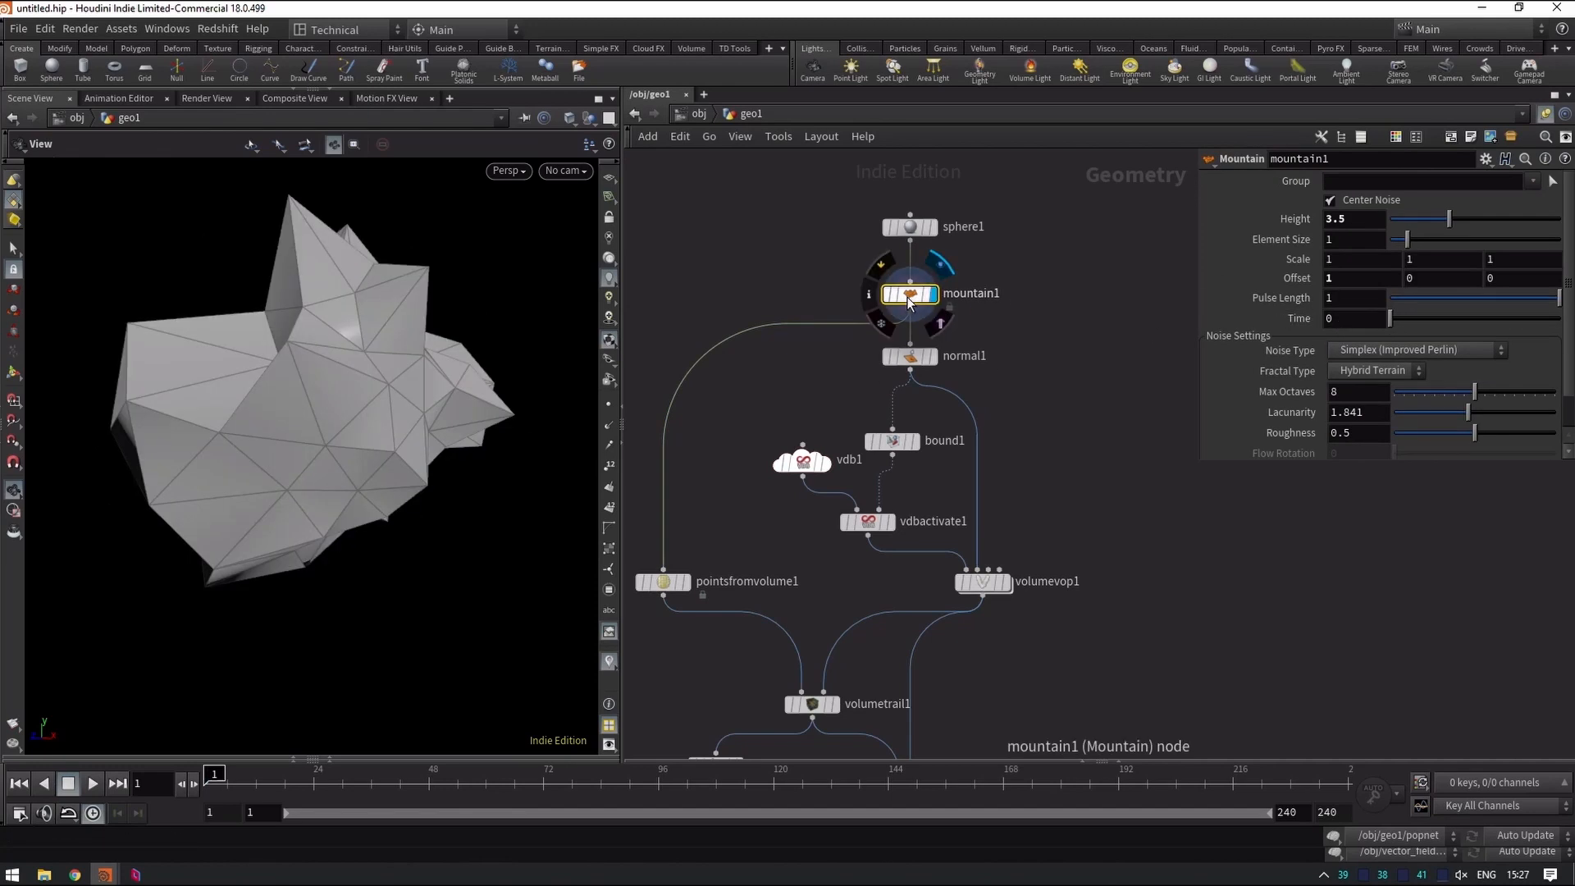
pyautogui.doubleClick(1343, 322)
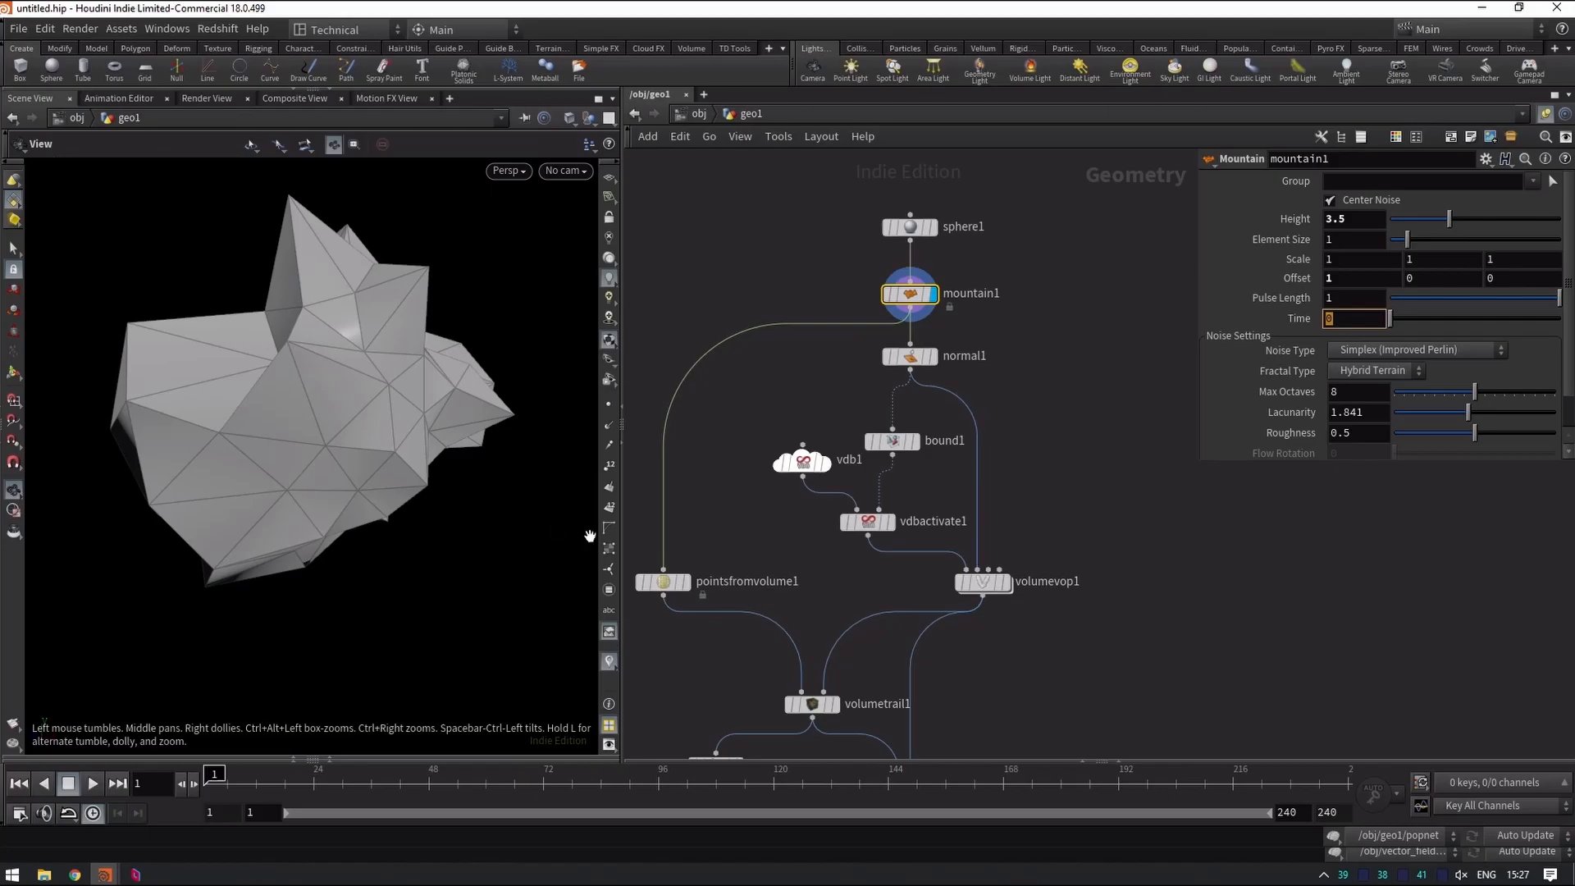
pyautogui.press('BackSpace')
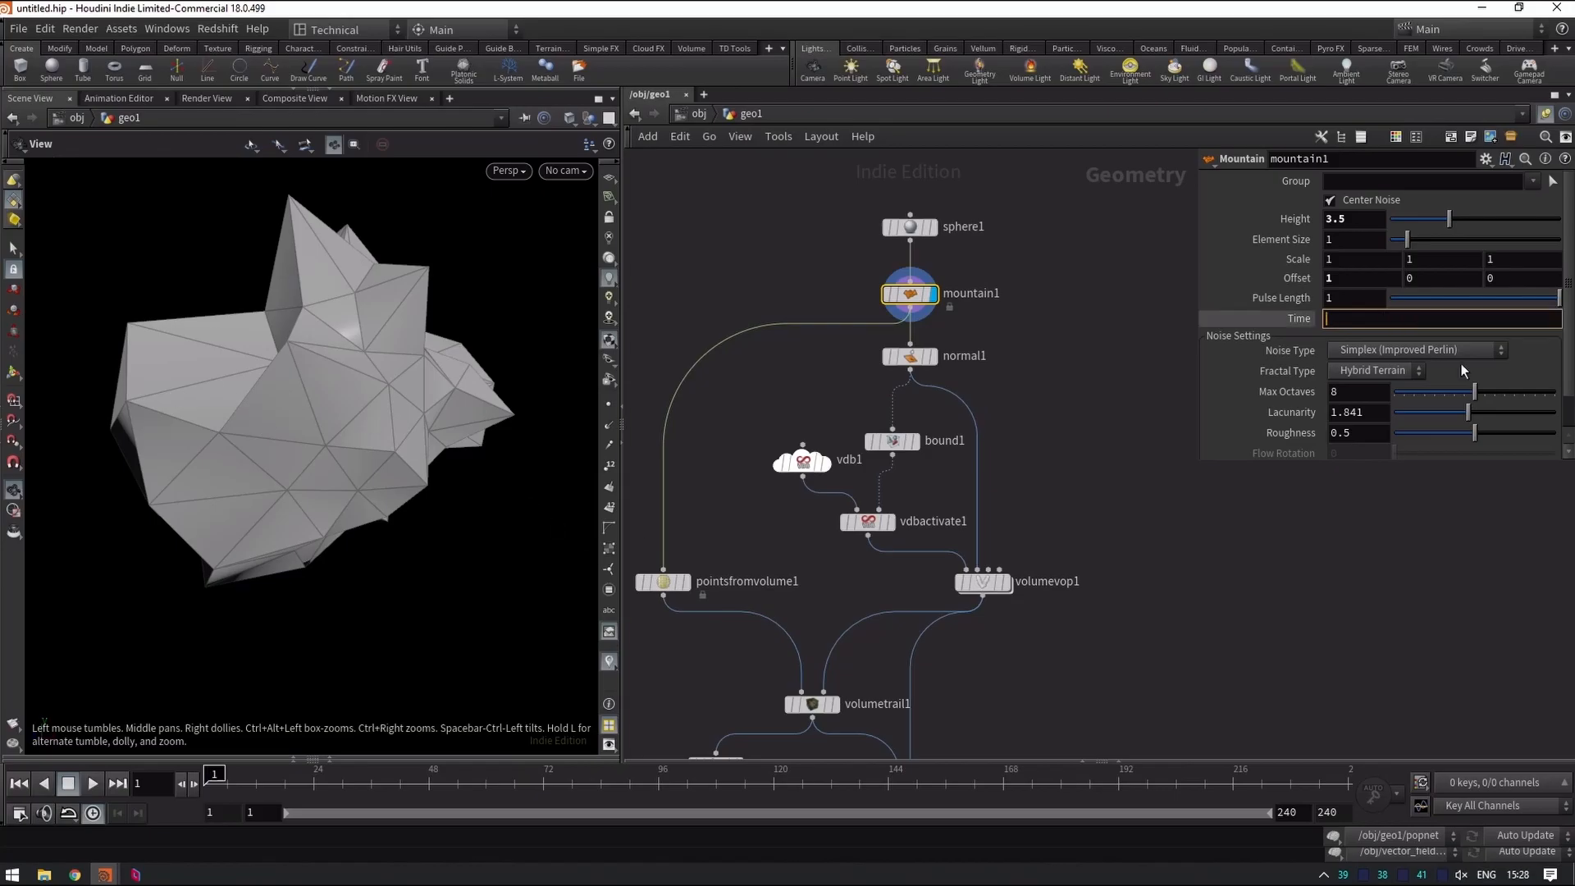
pyautogui.write('$T')
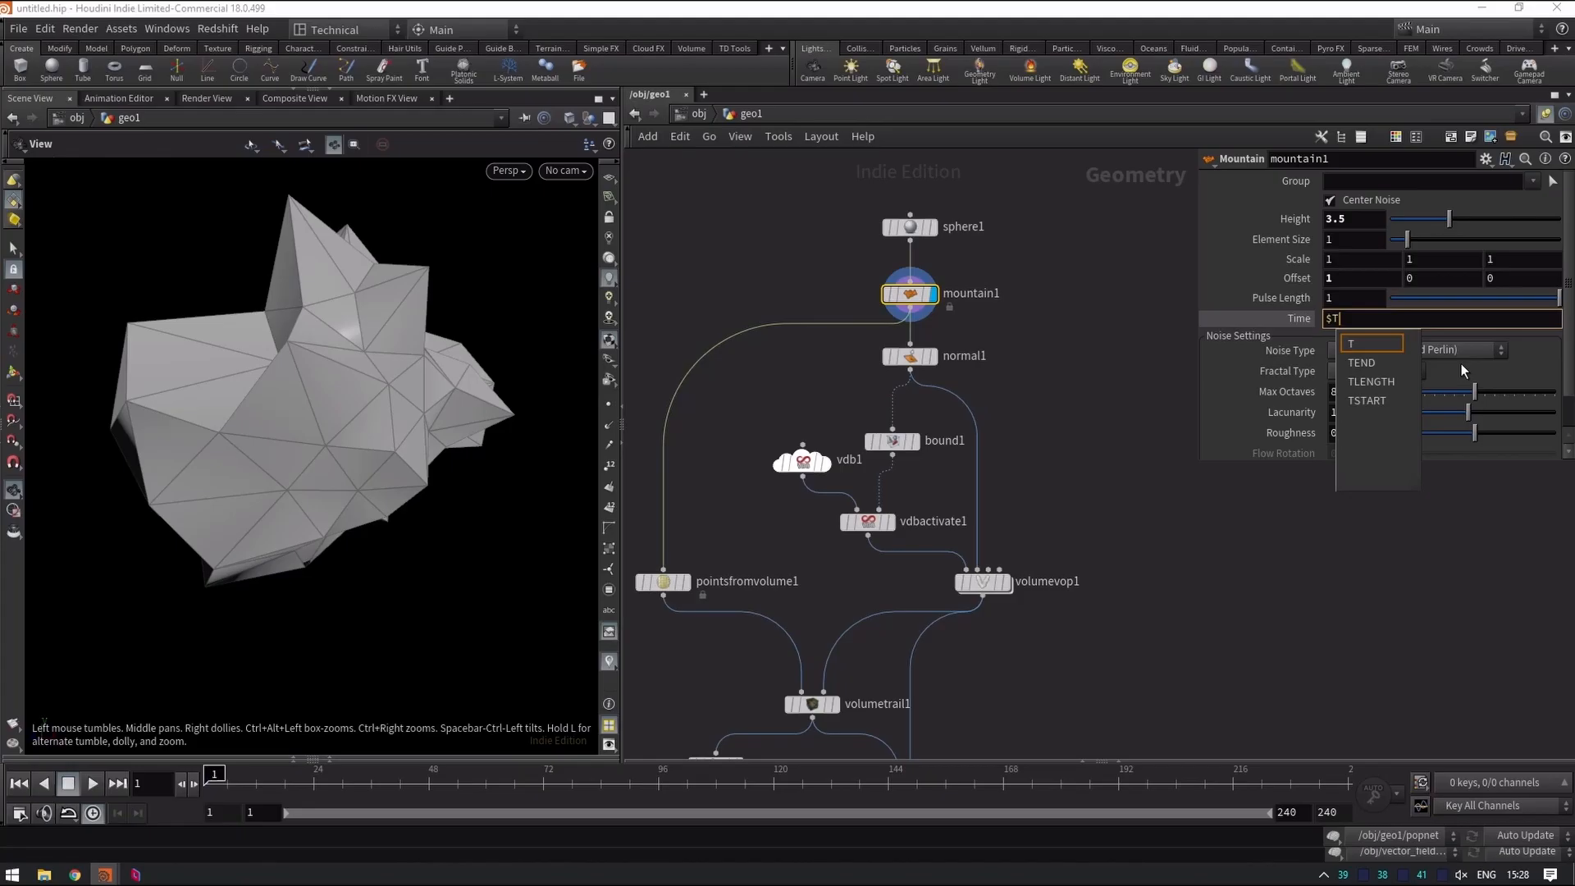
pyautogui.write(' / 20')
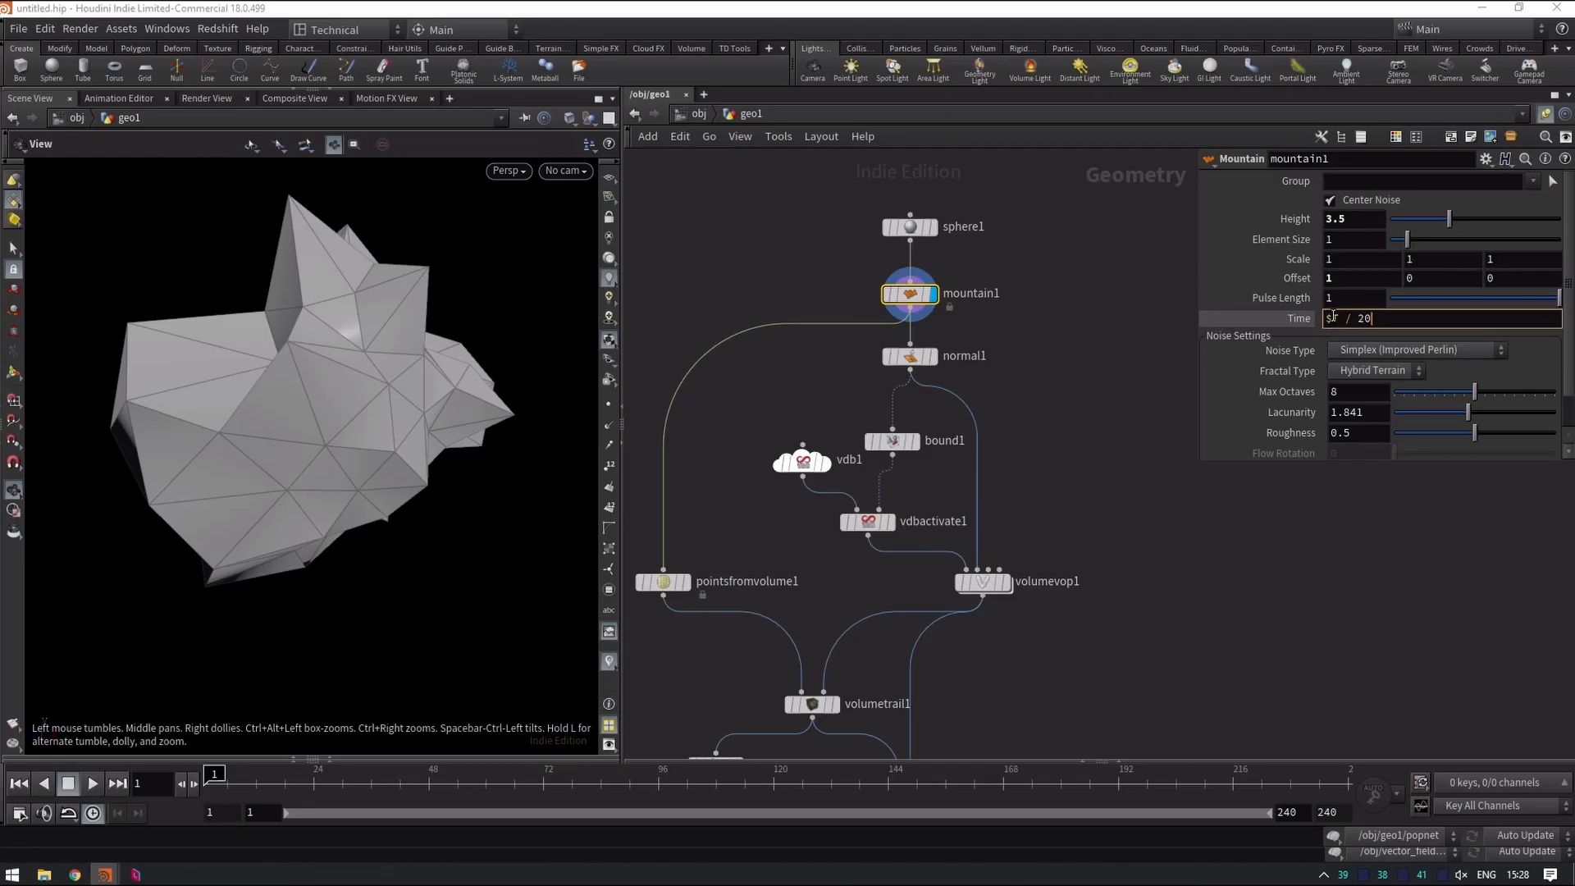
pyautogui.press('Return')
pyautogui.press('Up')
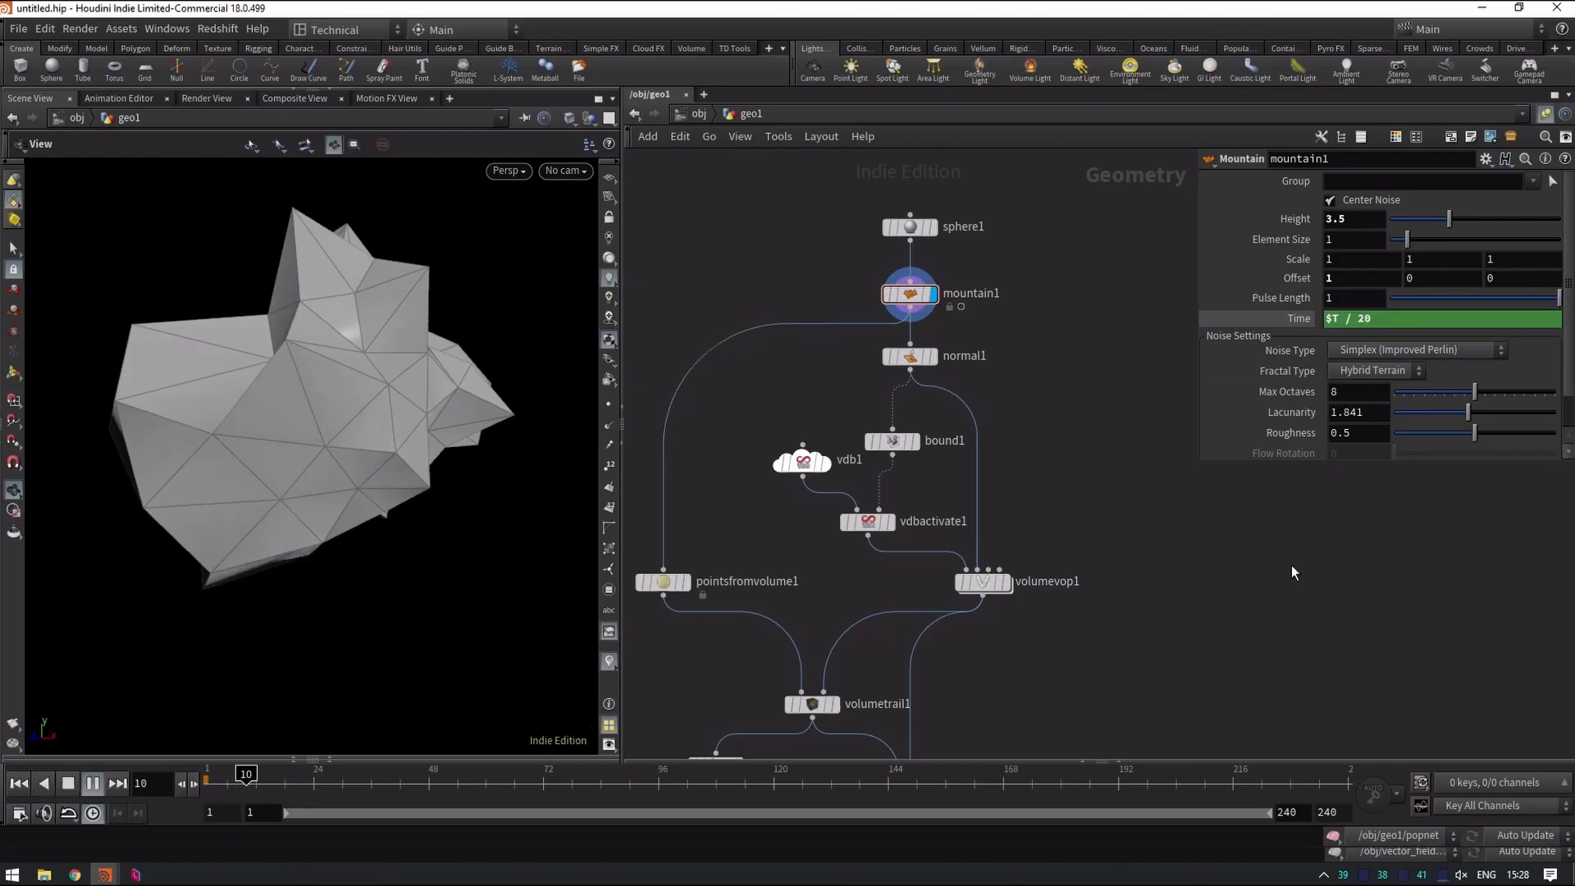
pyautogui.moveTo(884, 535)
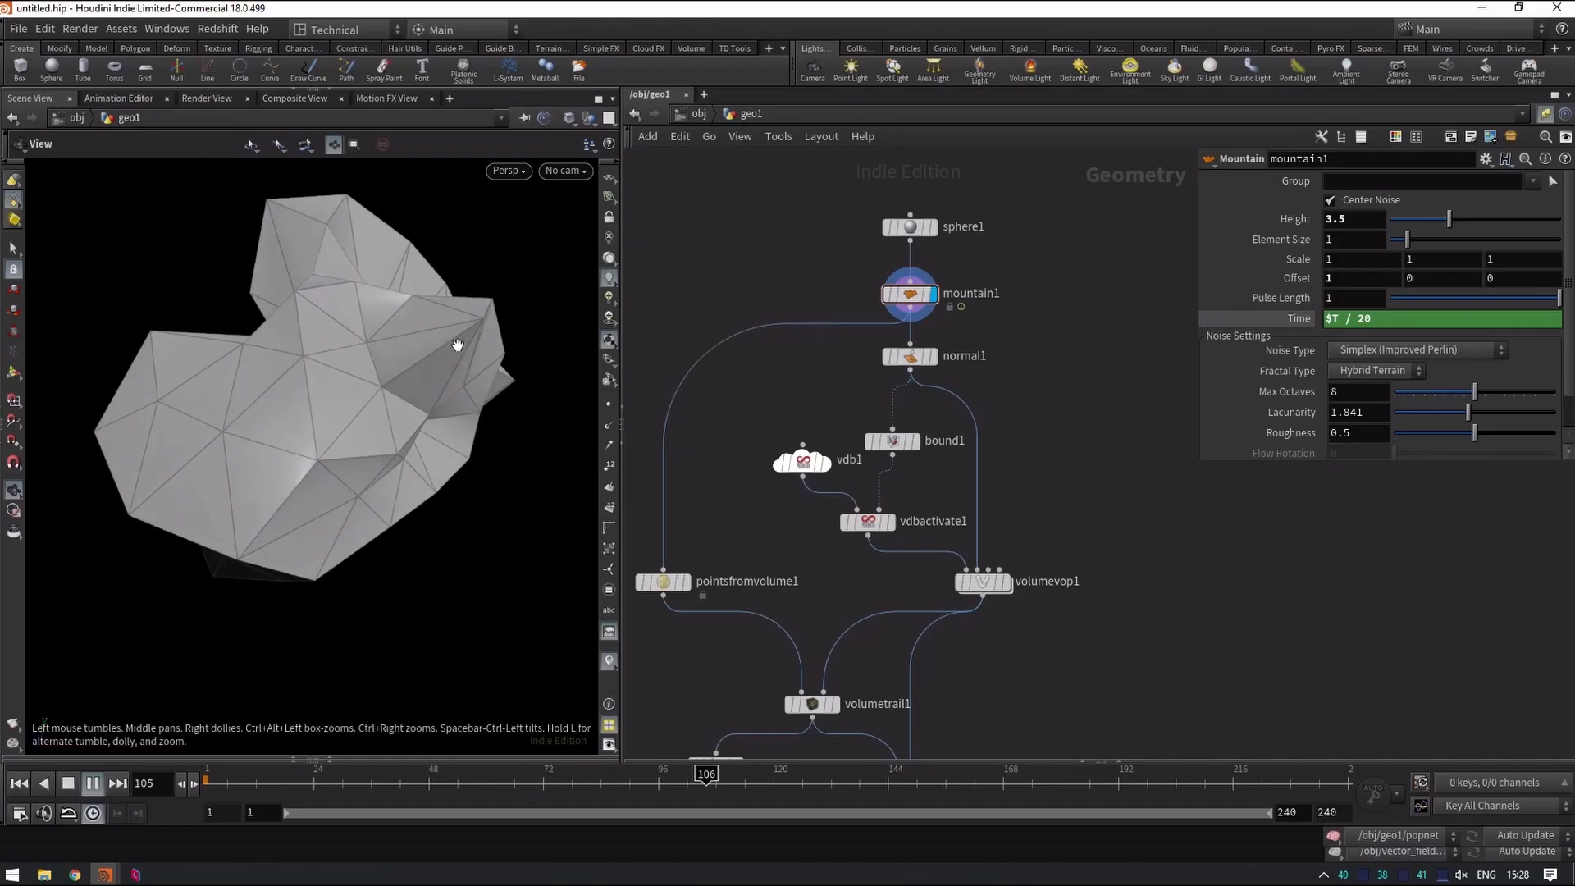
pyautogui.press('Up')
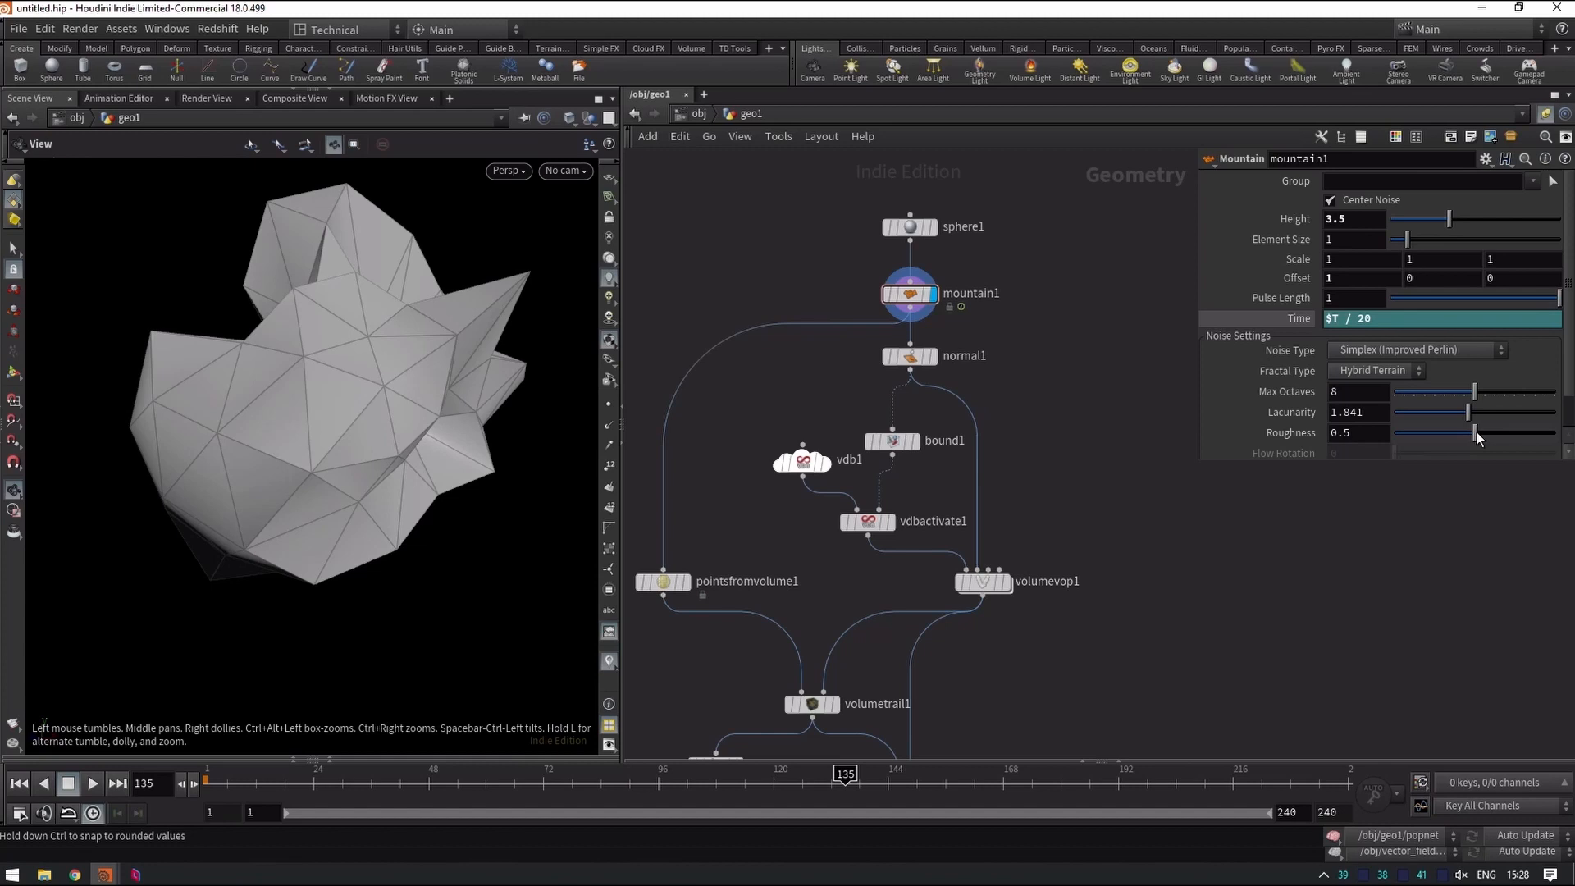
# Lower mountain1's Roughness to 0 and play the animation to check the smoother shape.
pyautogui.moveTo(1476, 435); pyautogui.dragTo(1393, 435)
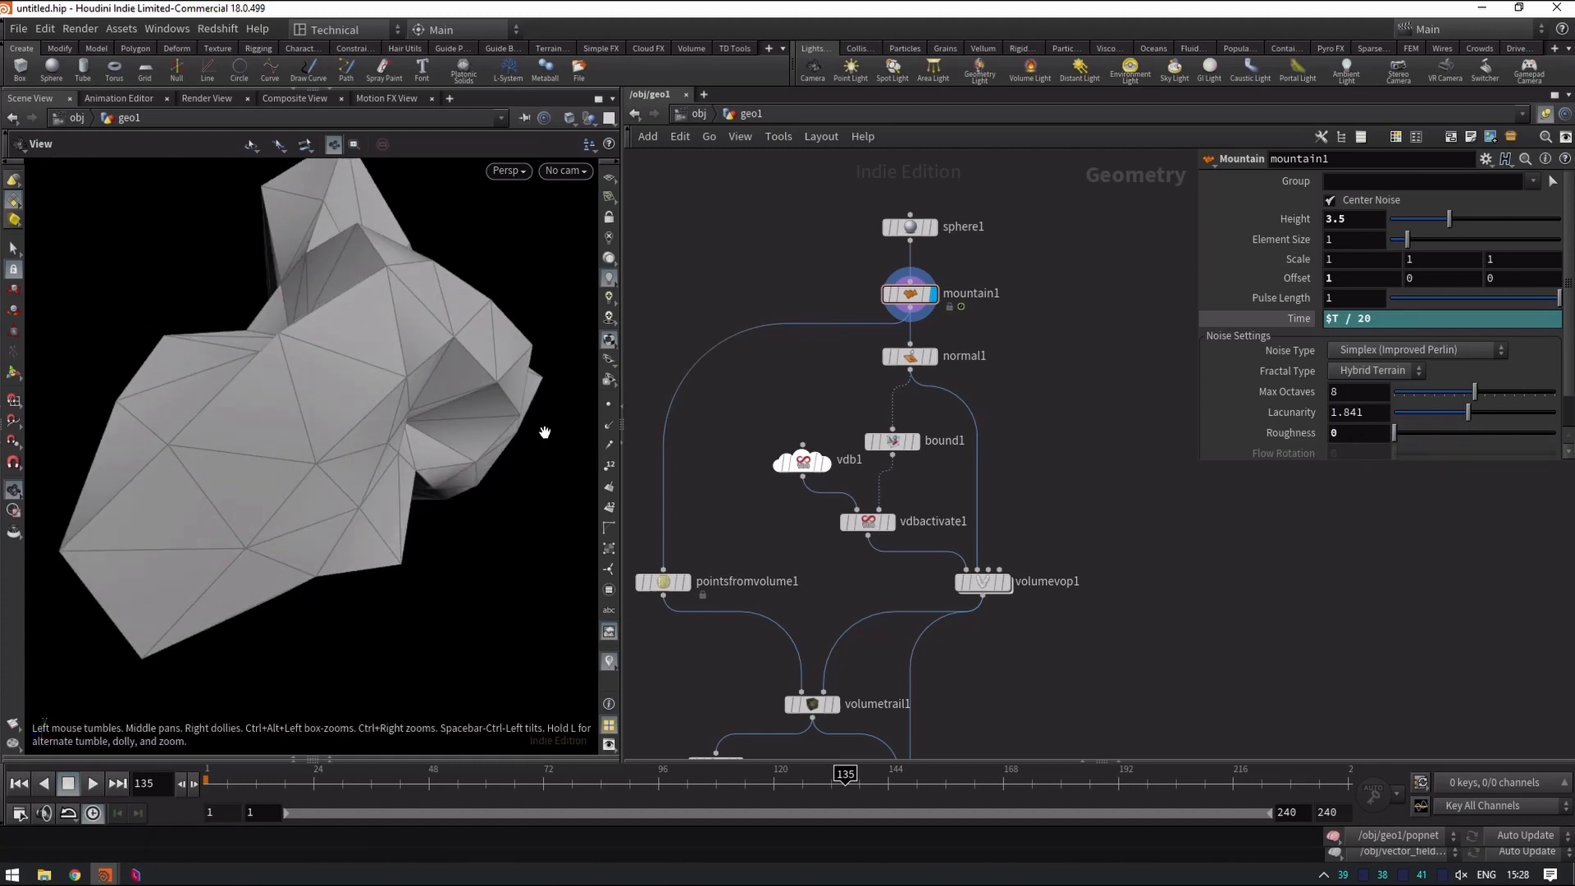
pyautogui.press('Up')
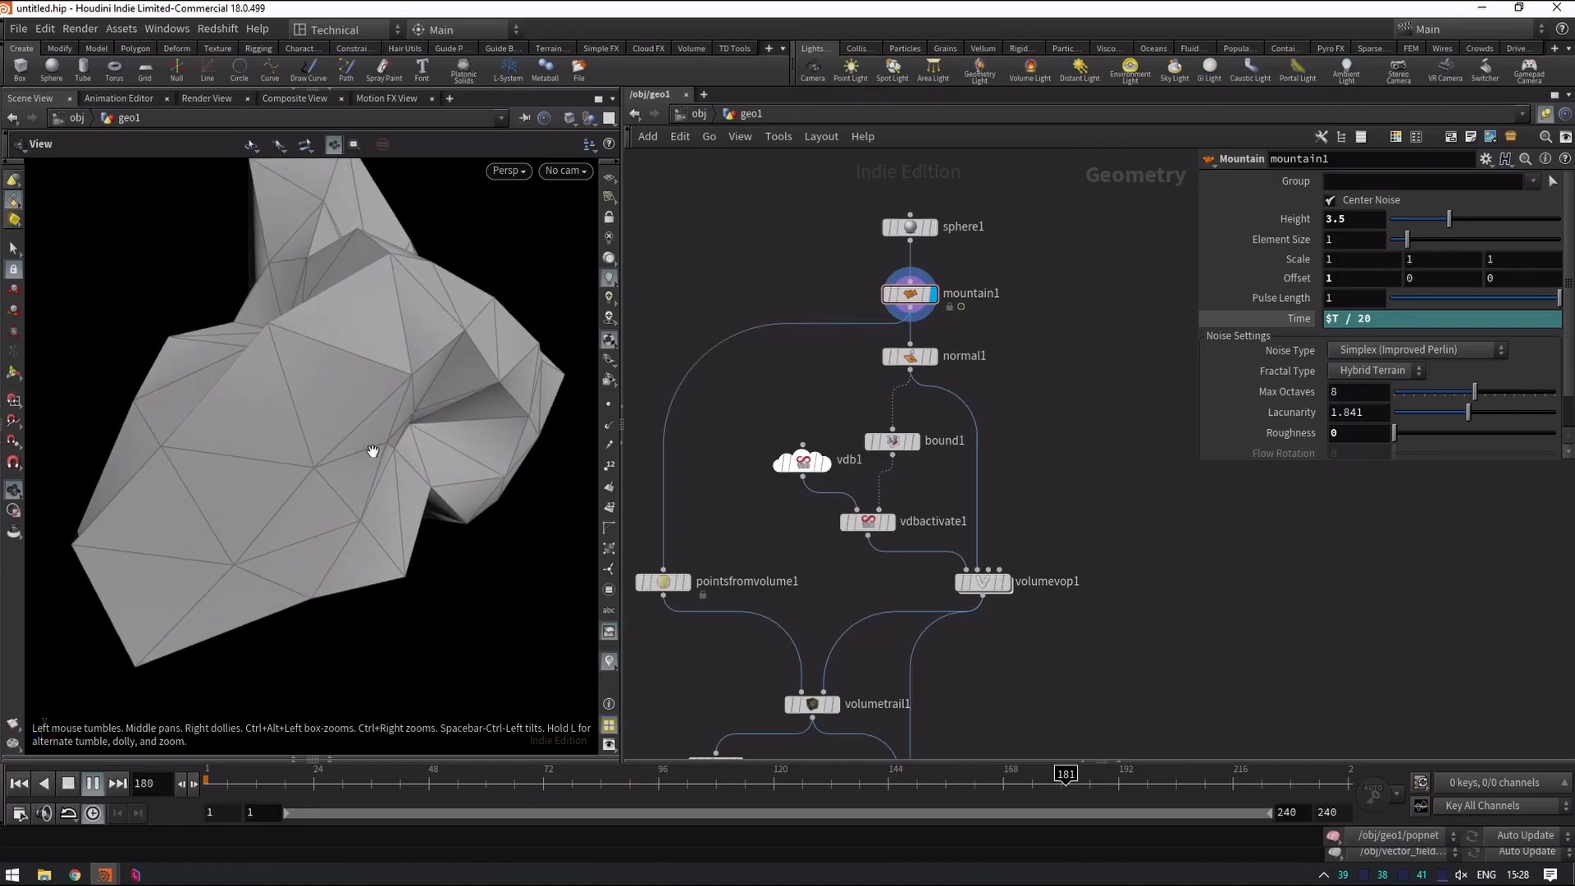
pyautogui.press('Up')
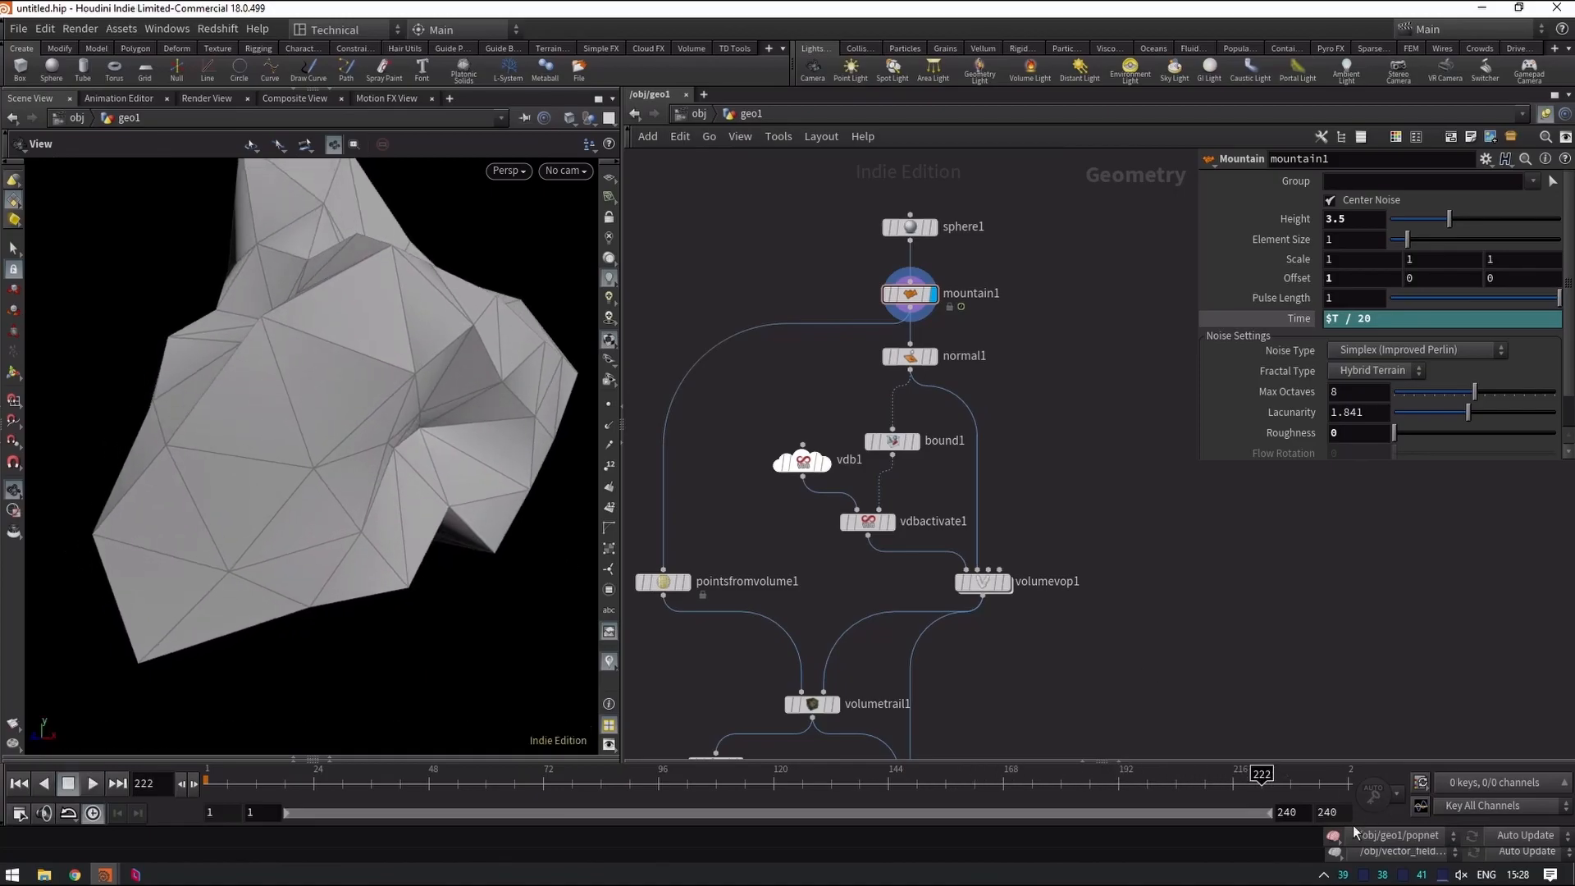
# Extend the timeline's end frame to 600 and play the deforming shape past the former range.
pyautogui.press('Return')
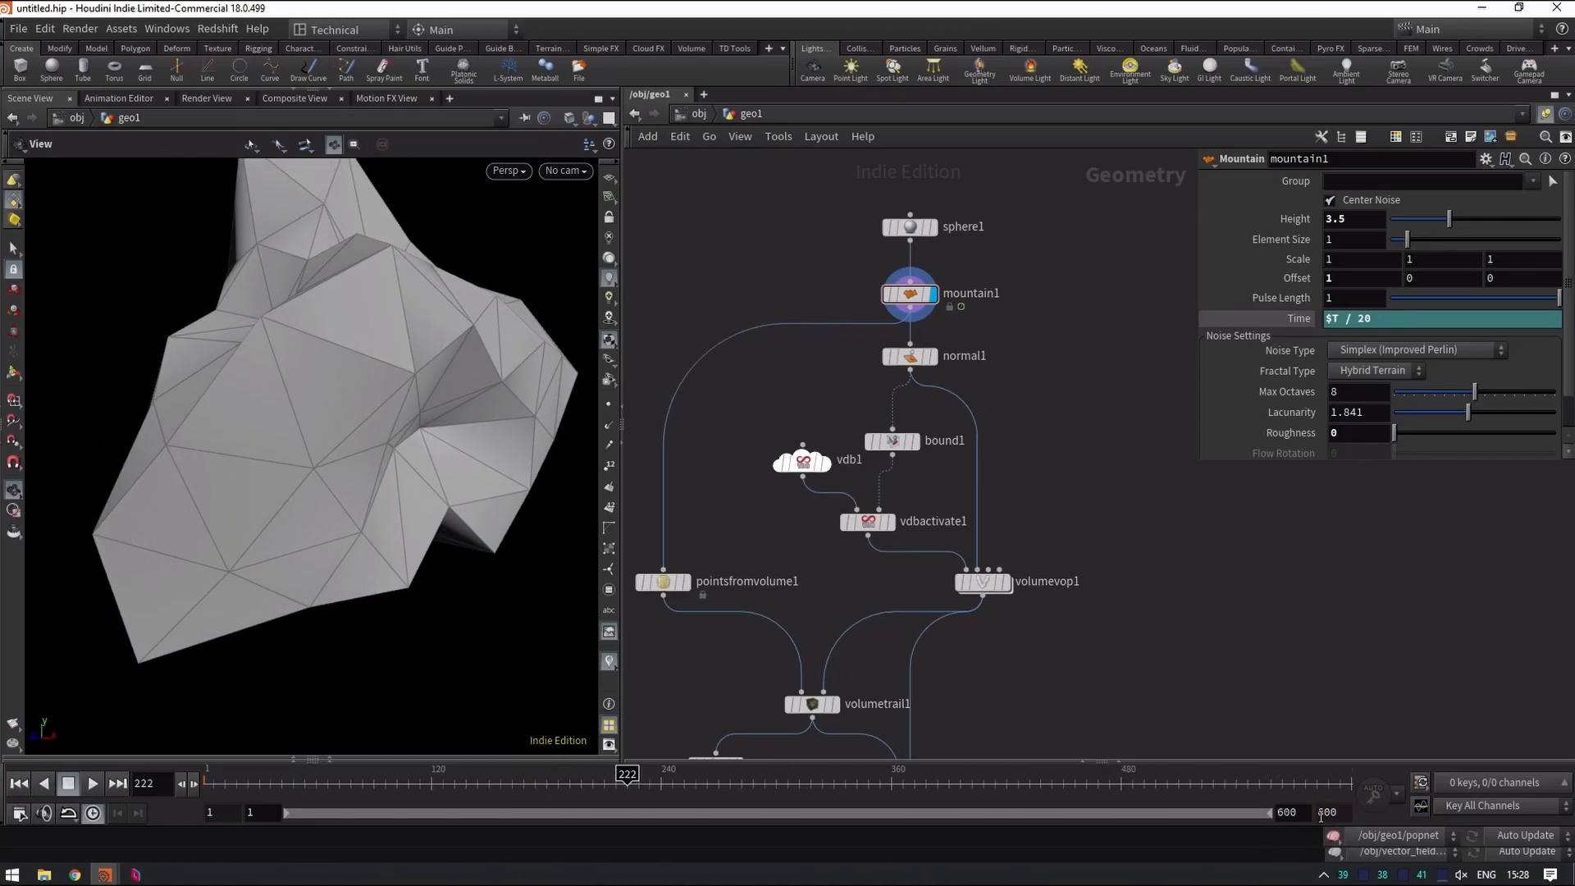
pyautogui.press('Up')
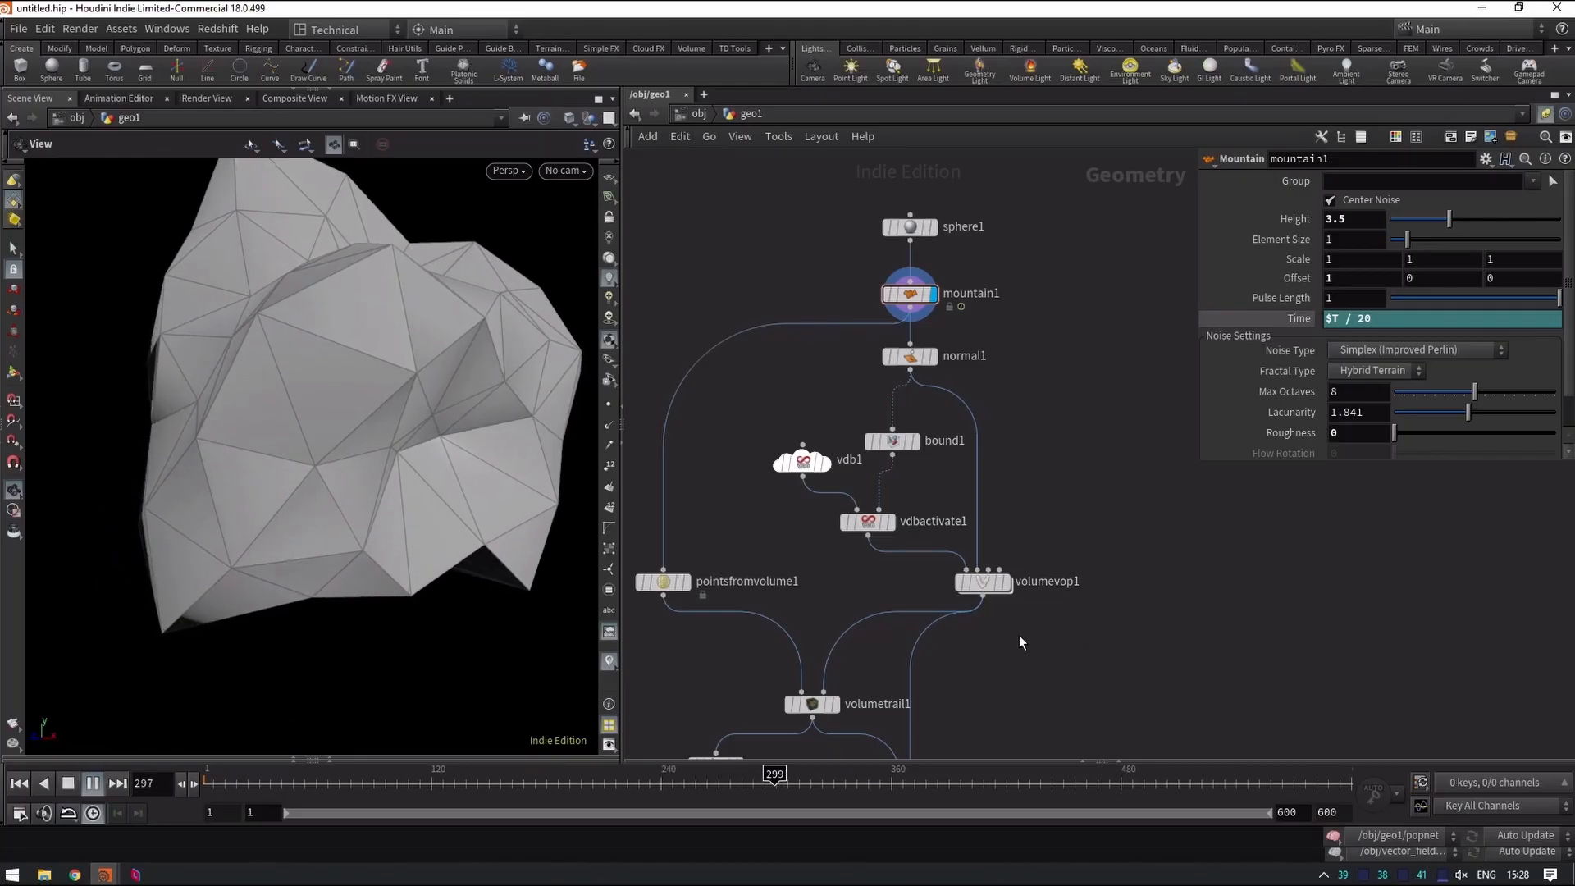
pyautogui.press('Up')
# Display volumetrail1, switch the display to color1, and play the timeline to examine the animated colored trails.
pyautogui.click(835, 705)
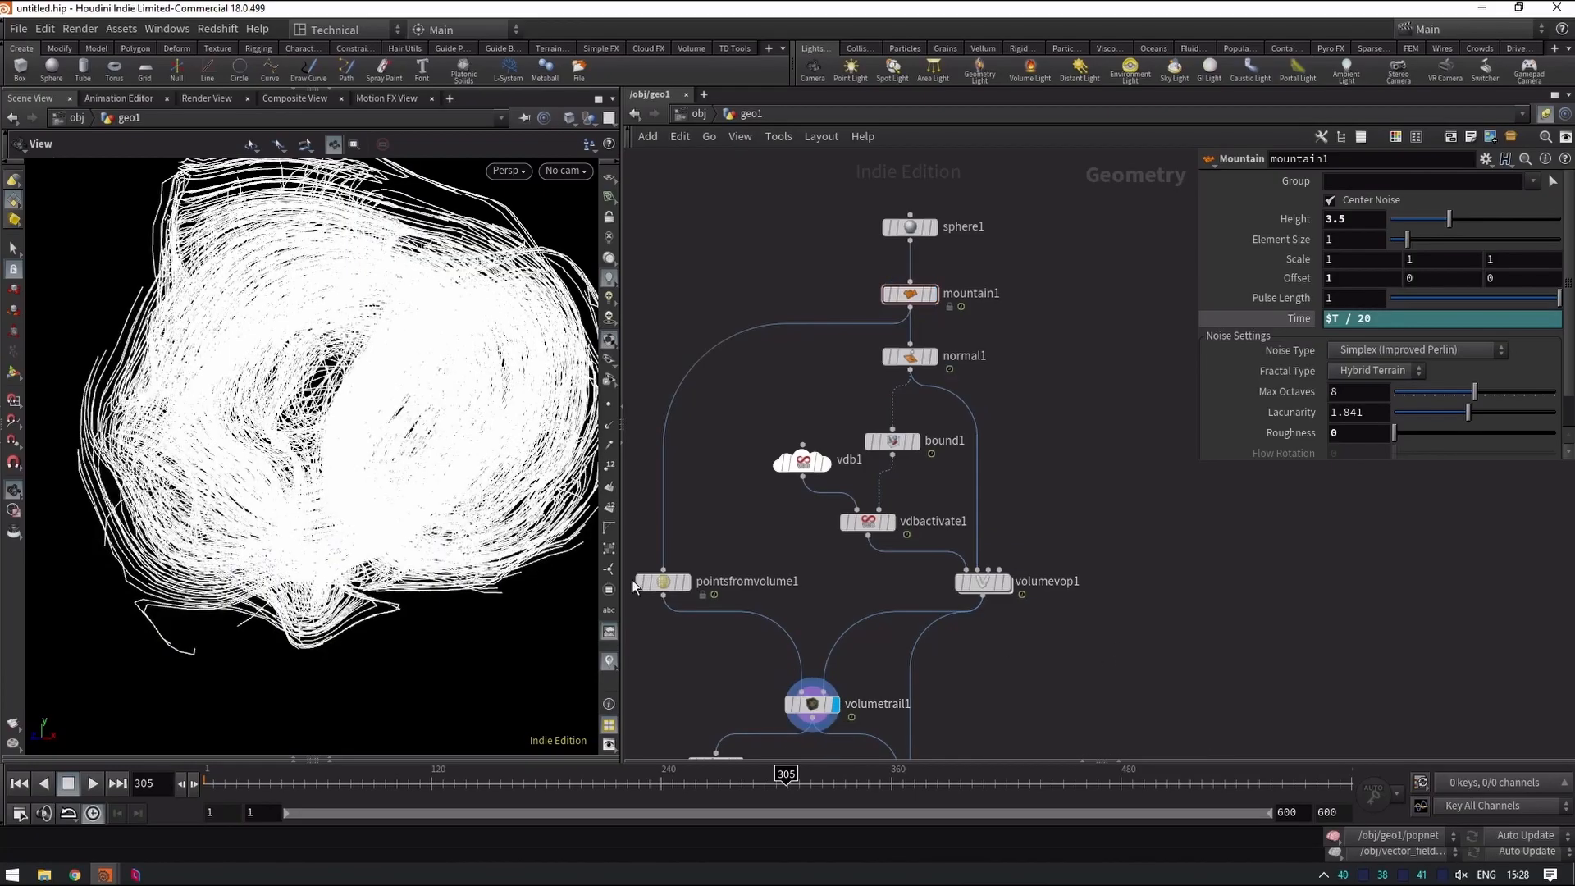
pyautogui.moveTo(1089, 658); pyautogui.dragTo(1104, 475, button='middle')
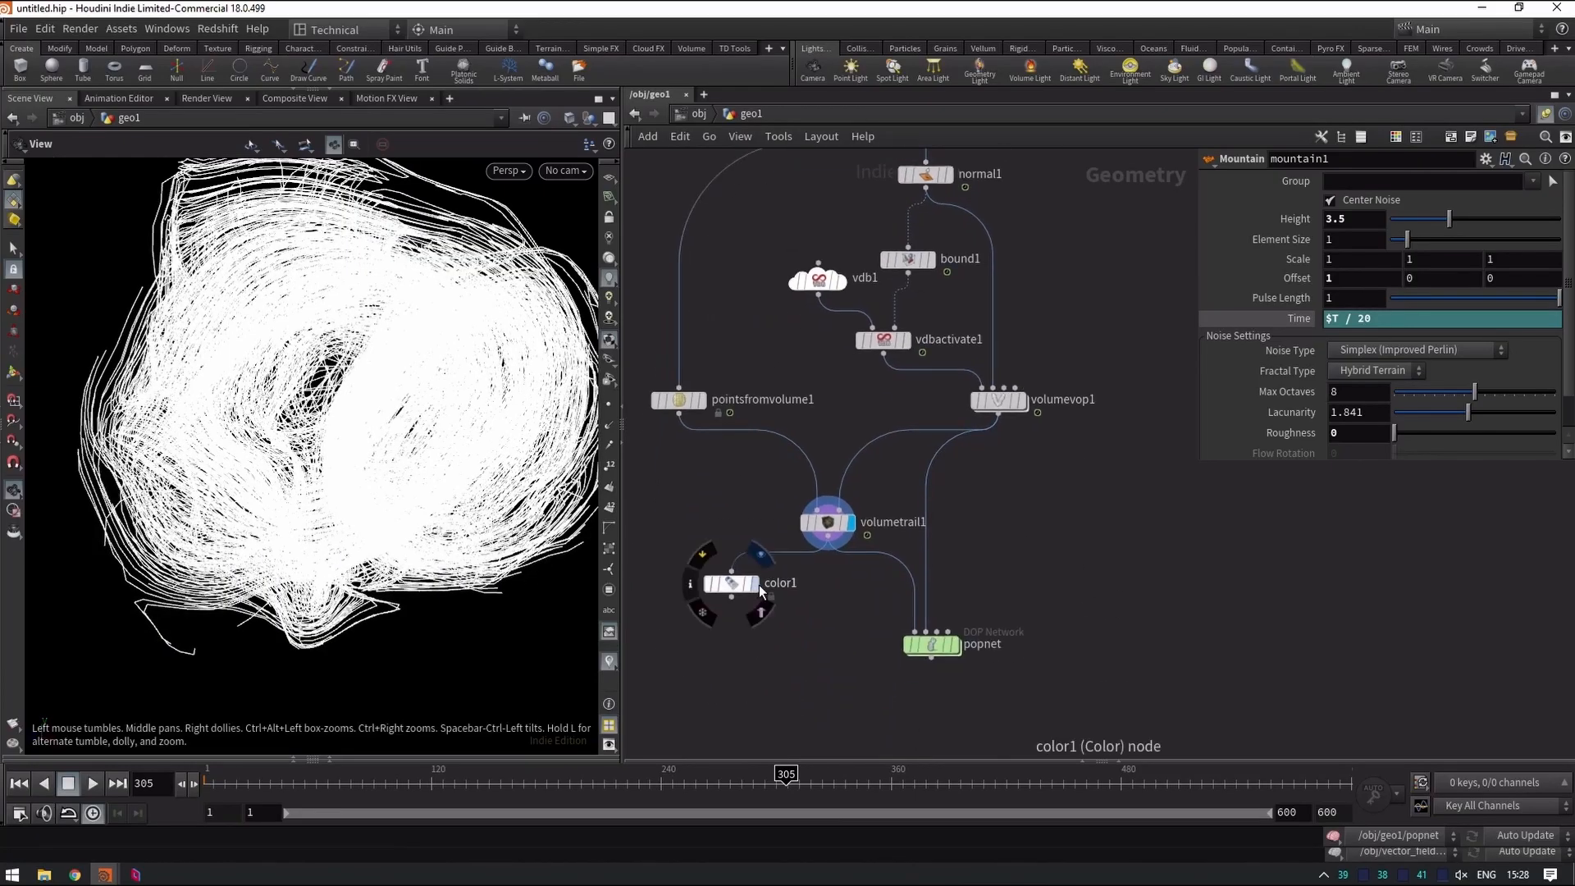
pyautogui.click(756, 584)
pyautogui.press('Up')
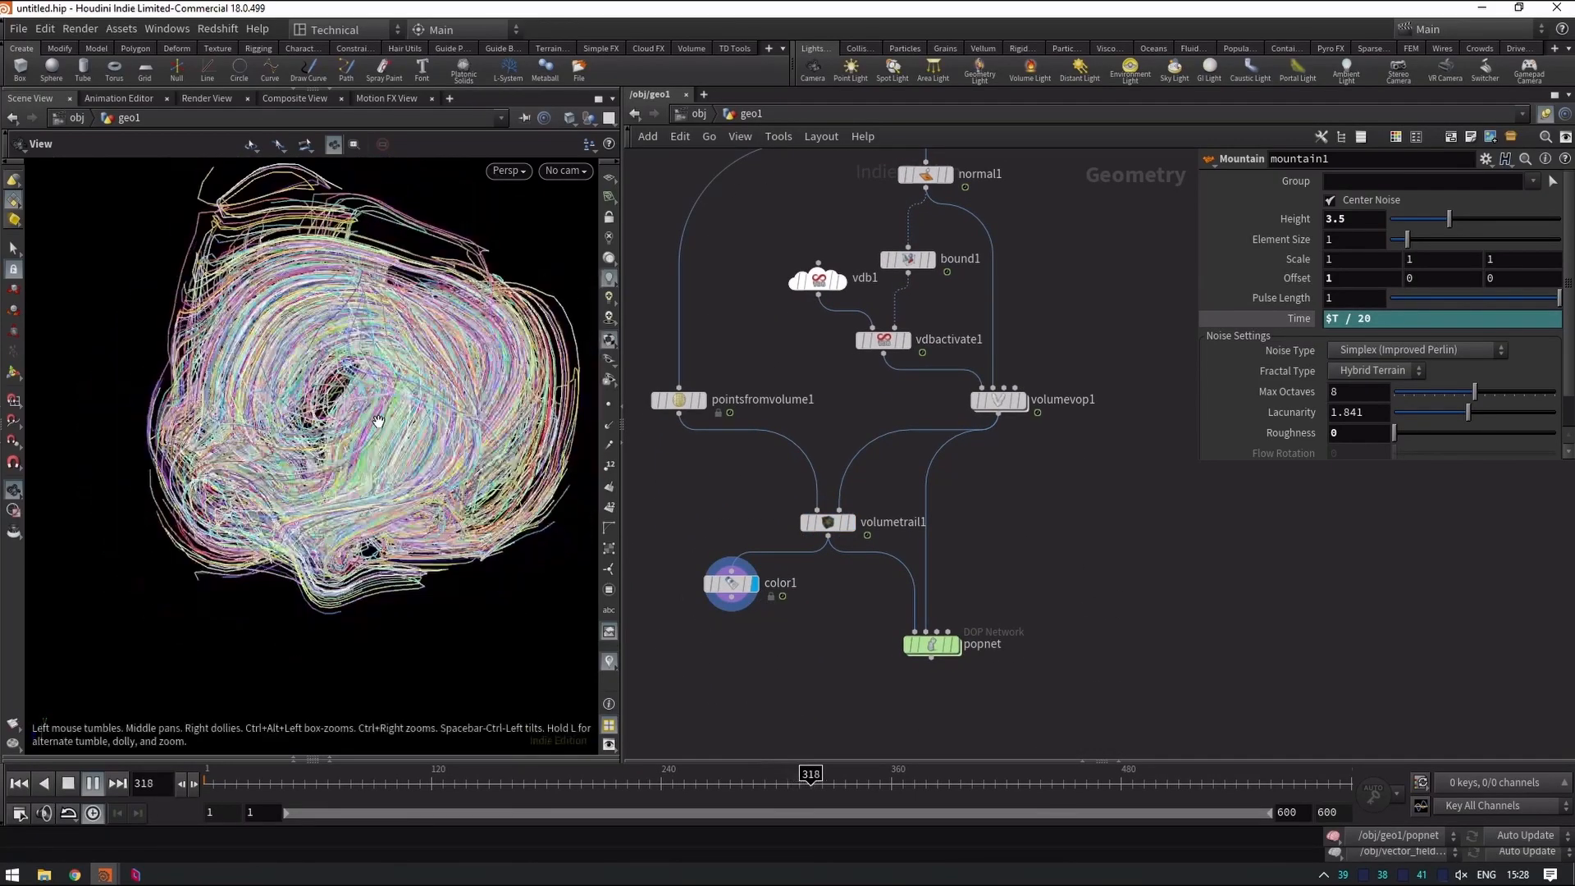
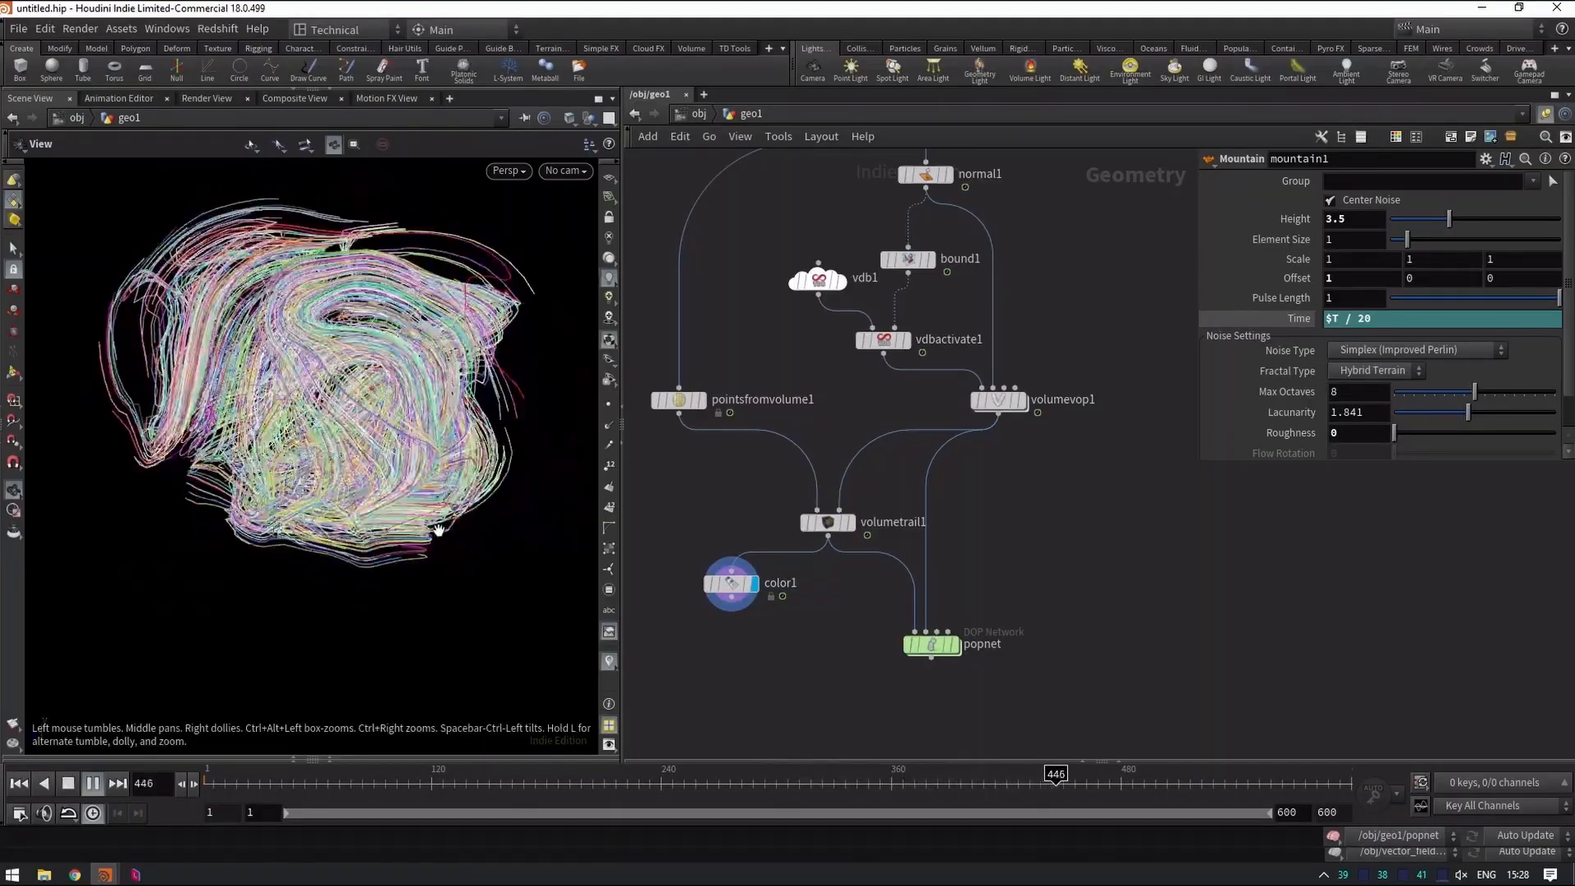
pyautogui.press('Up')
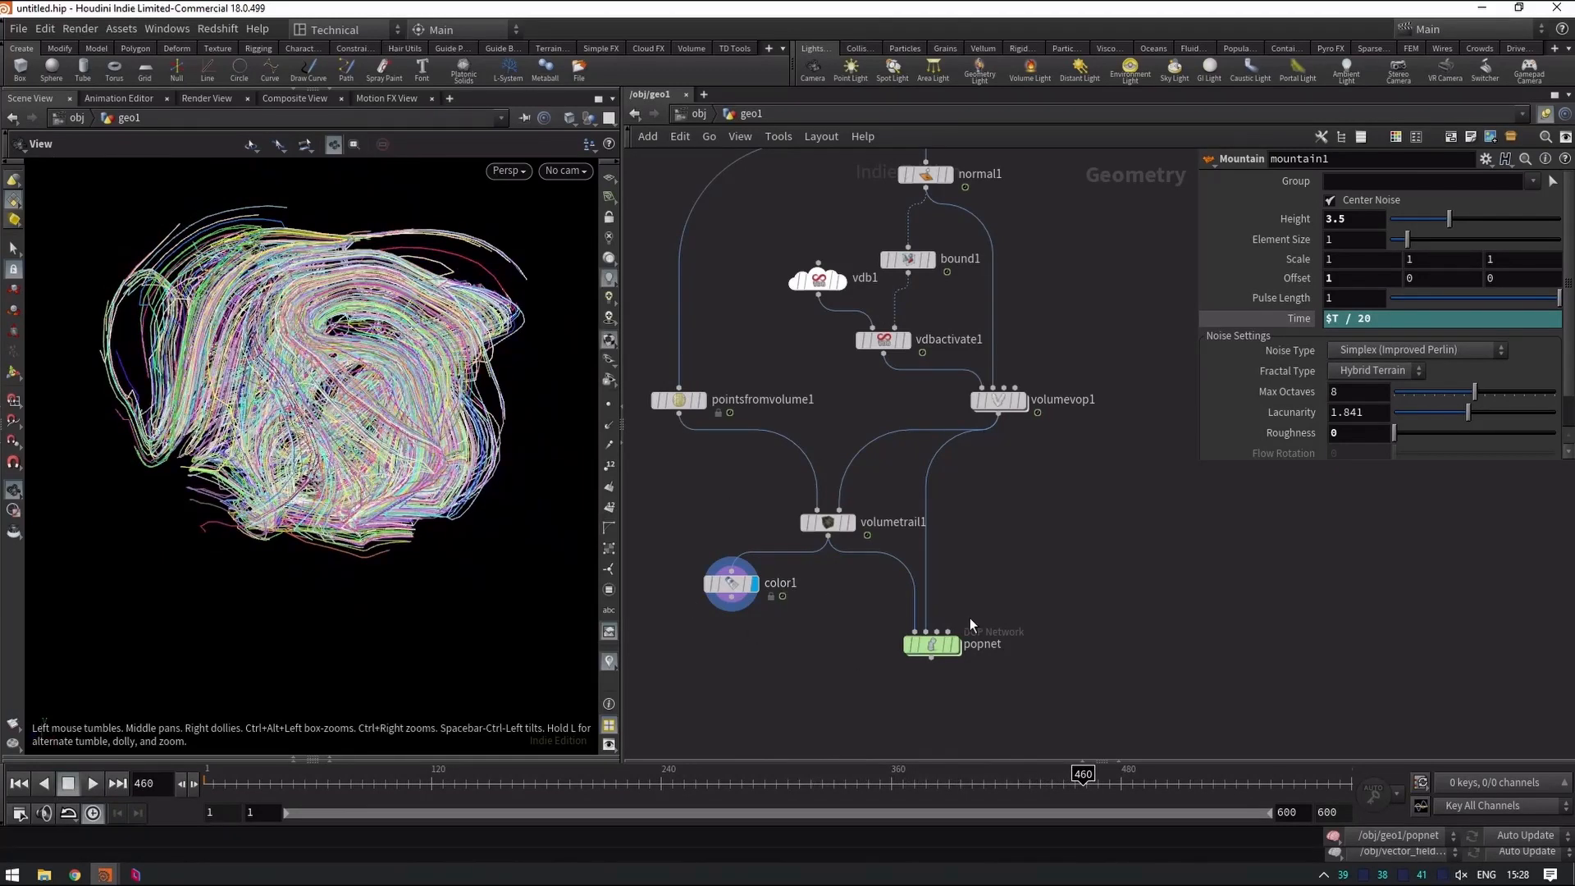
# Display the popnet node and play the particle simulation through the animated vector field.
pyautogui.moveTo(967, 628)
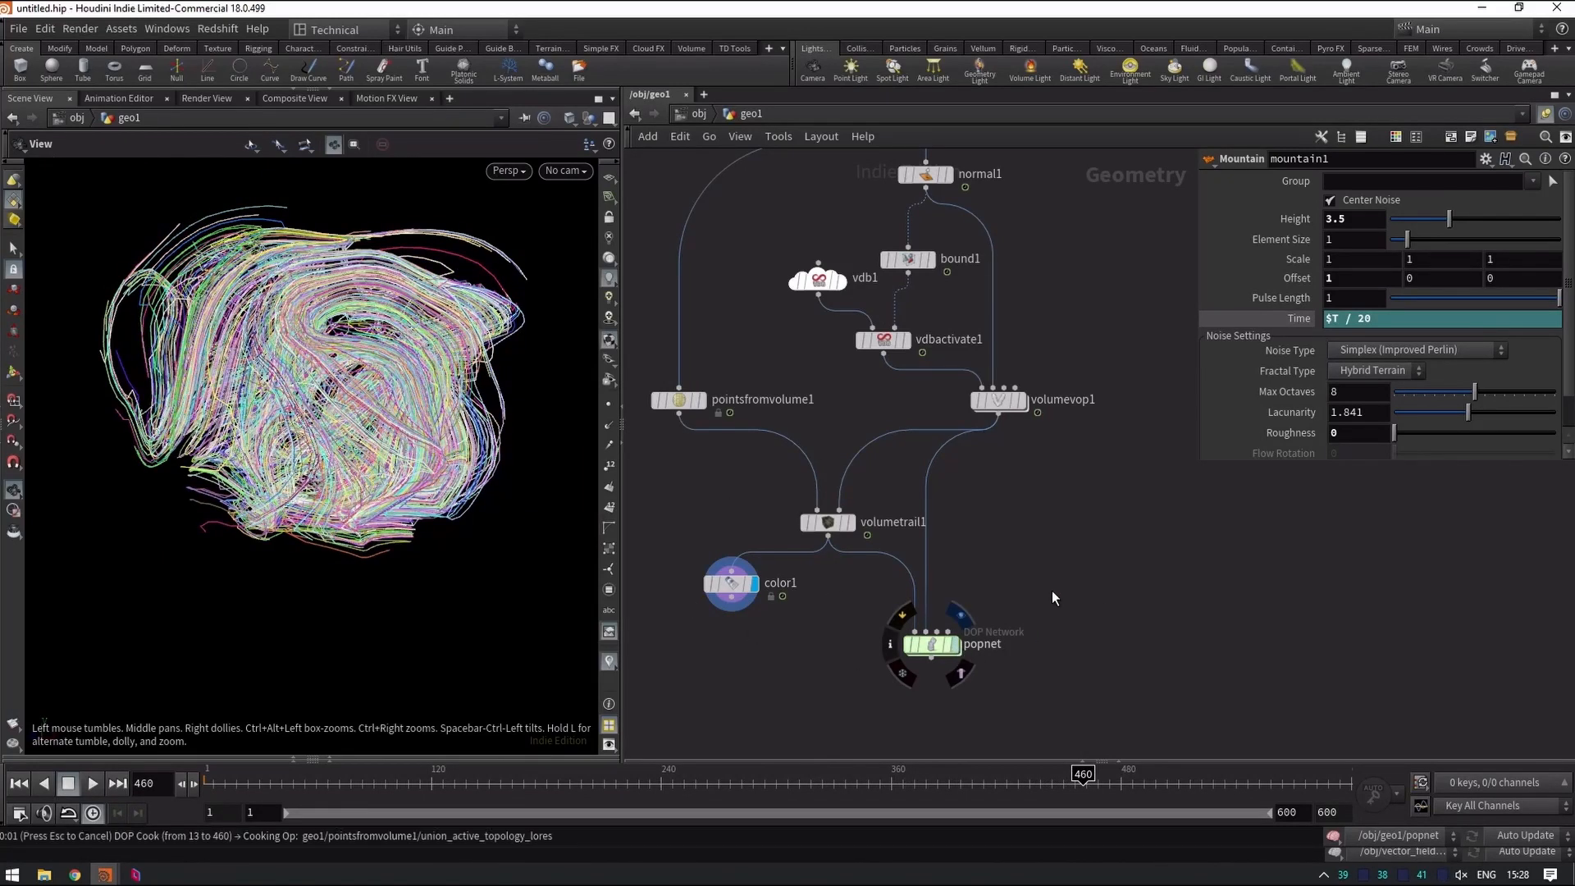
pyautogui.click(931, 644)
pyautogui.click(960, 615)
pyautogui.press('Up')
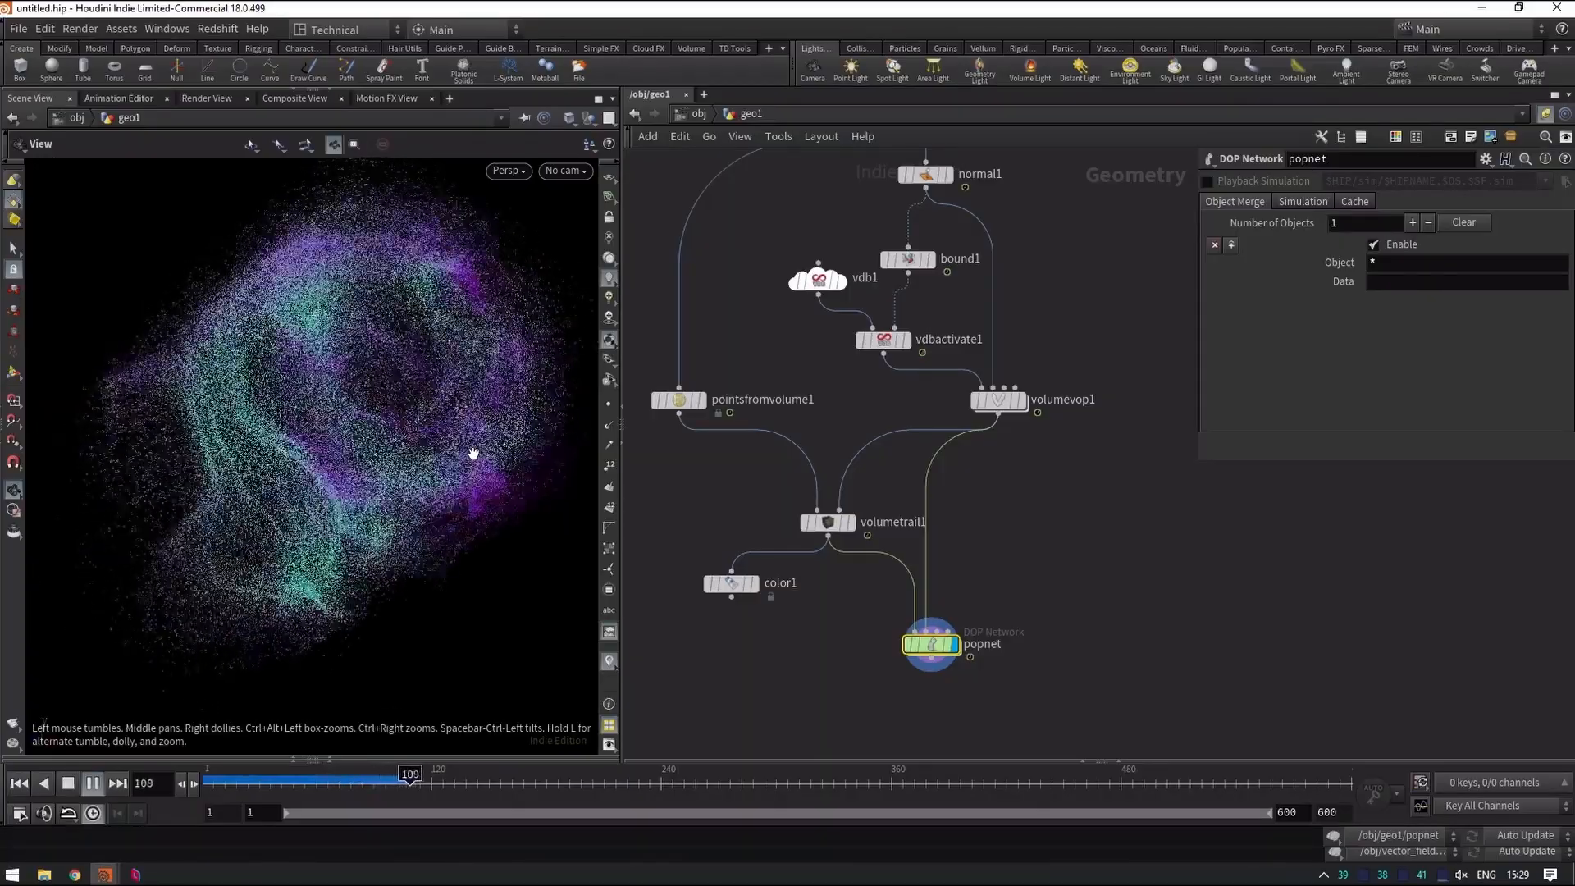
# Slightly increase the particle point size in the viewport's geometry display options and view the particles from another angle.
pyautogui.press('d')
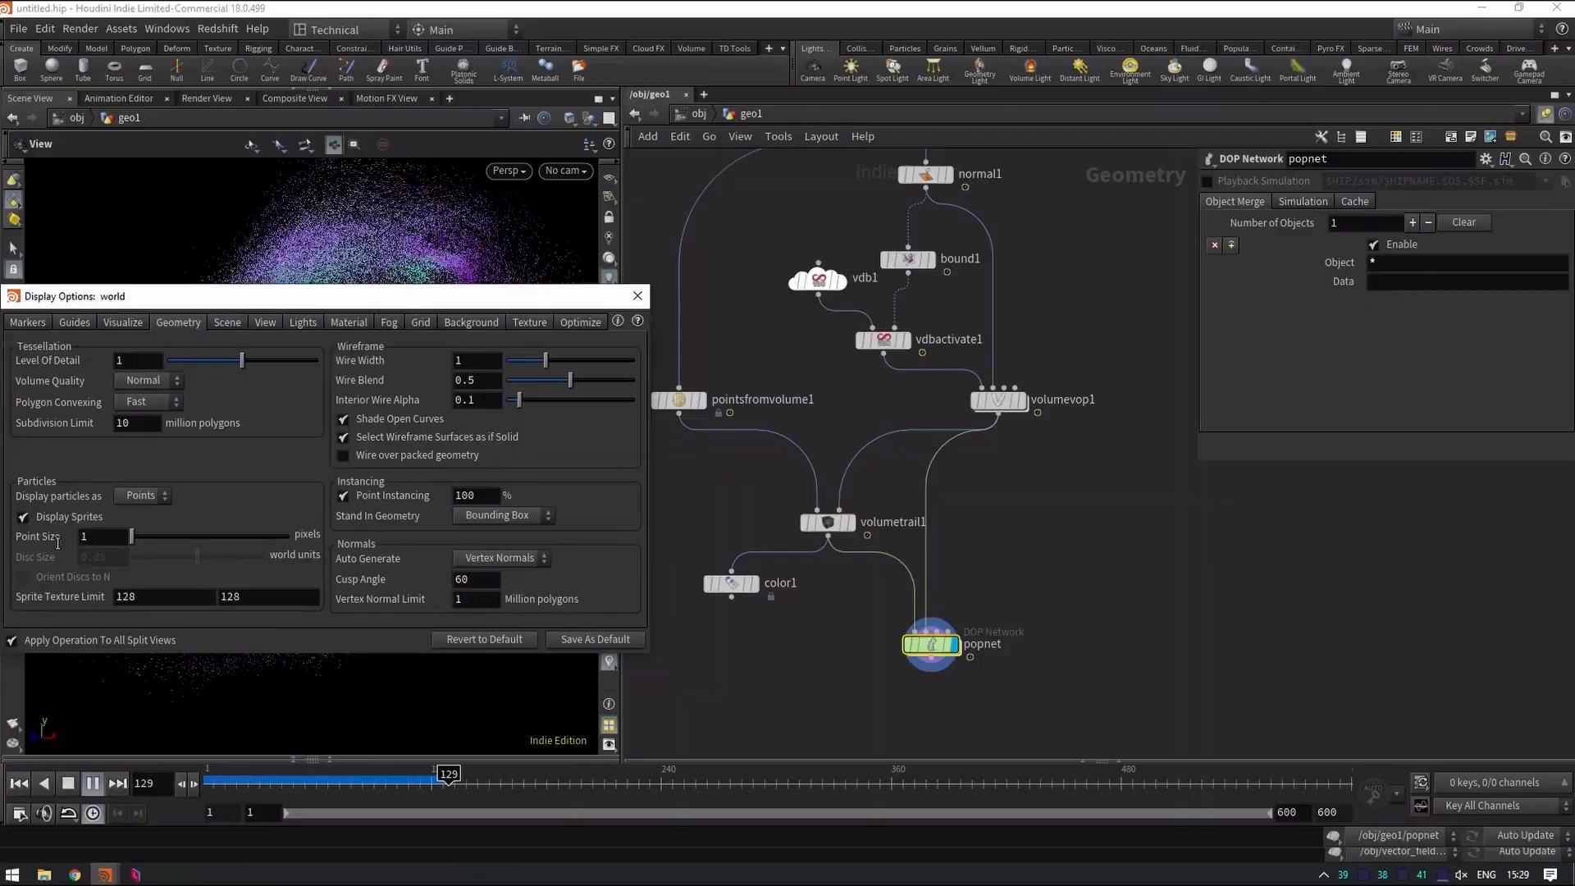
pyautogui.moveTo(132, 535); pyautogui.dragTo(148, 536)
pyautogui.click(637, 296)
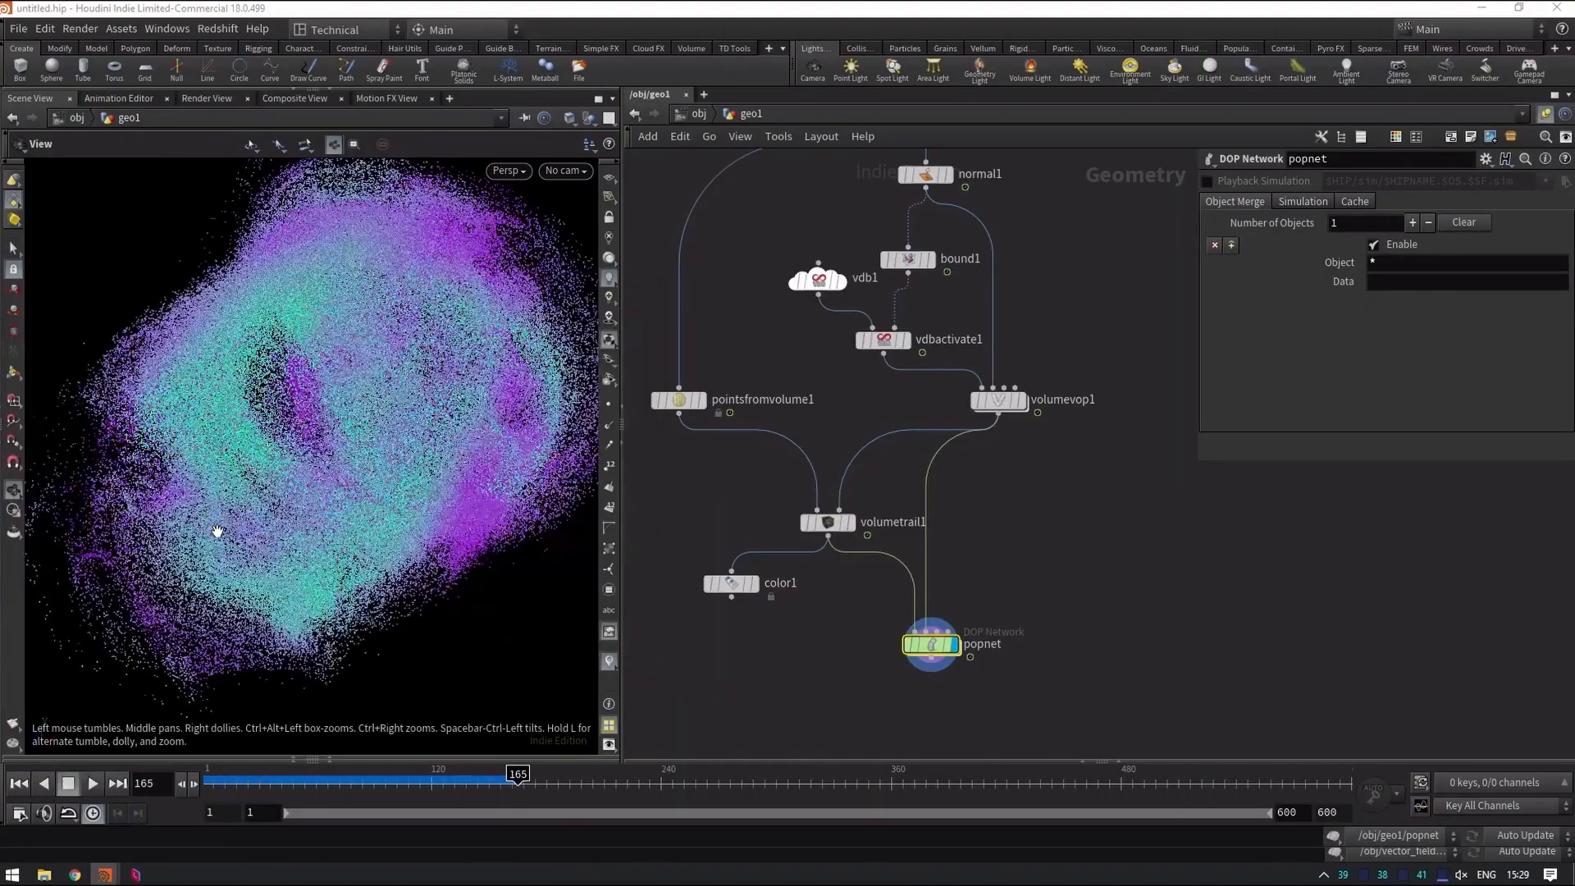
pyautogui.moveTo(402, 434); pyautogui.dragTo(369, 404)
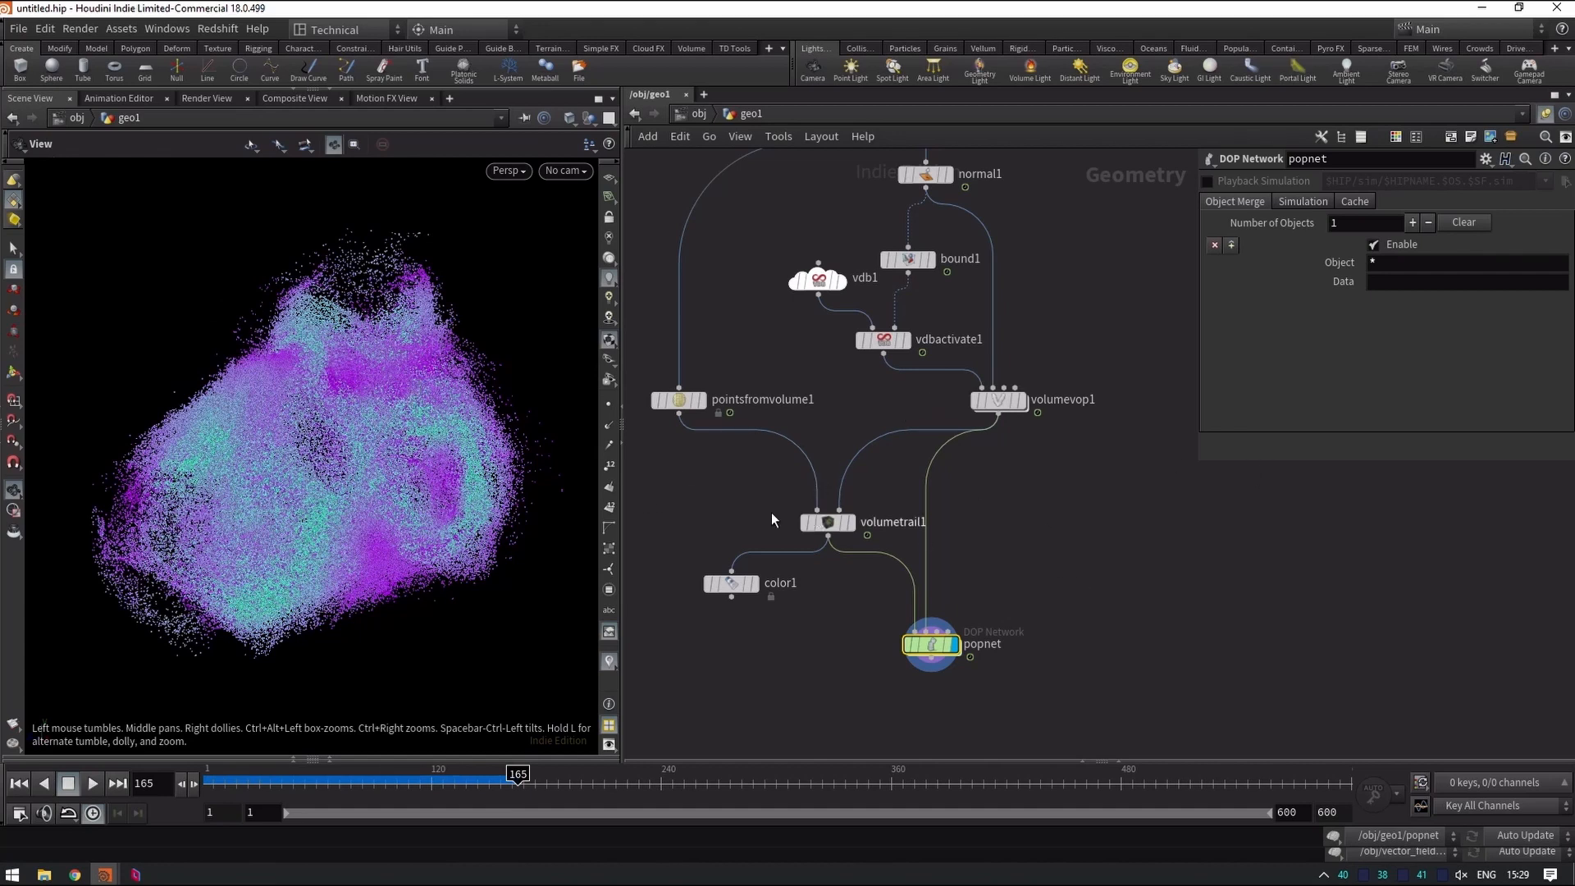
# Inside popnet, set source_first_input's constant birth rate to 10000, replay the simulation from the start, and rewind.
pyautogui.doubleClick(936, 645)
pyautogui.doubleClick(1345, 289)
pyautogui.write('10000')
pyautogui.press('Return')
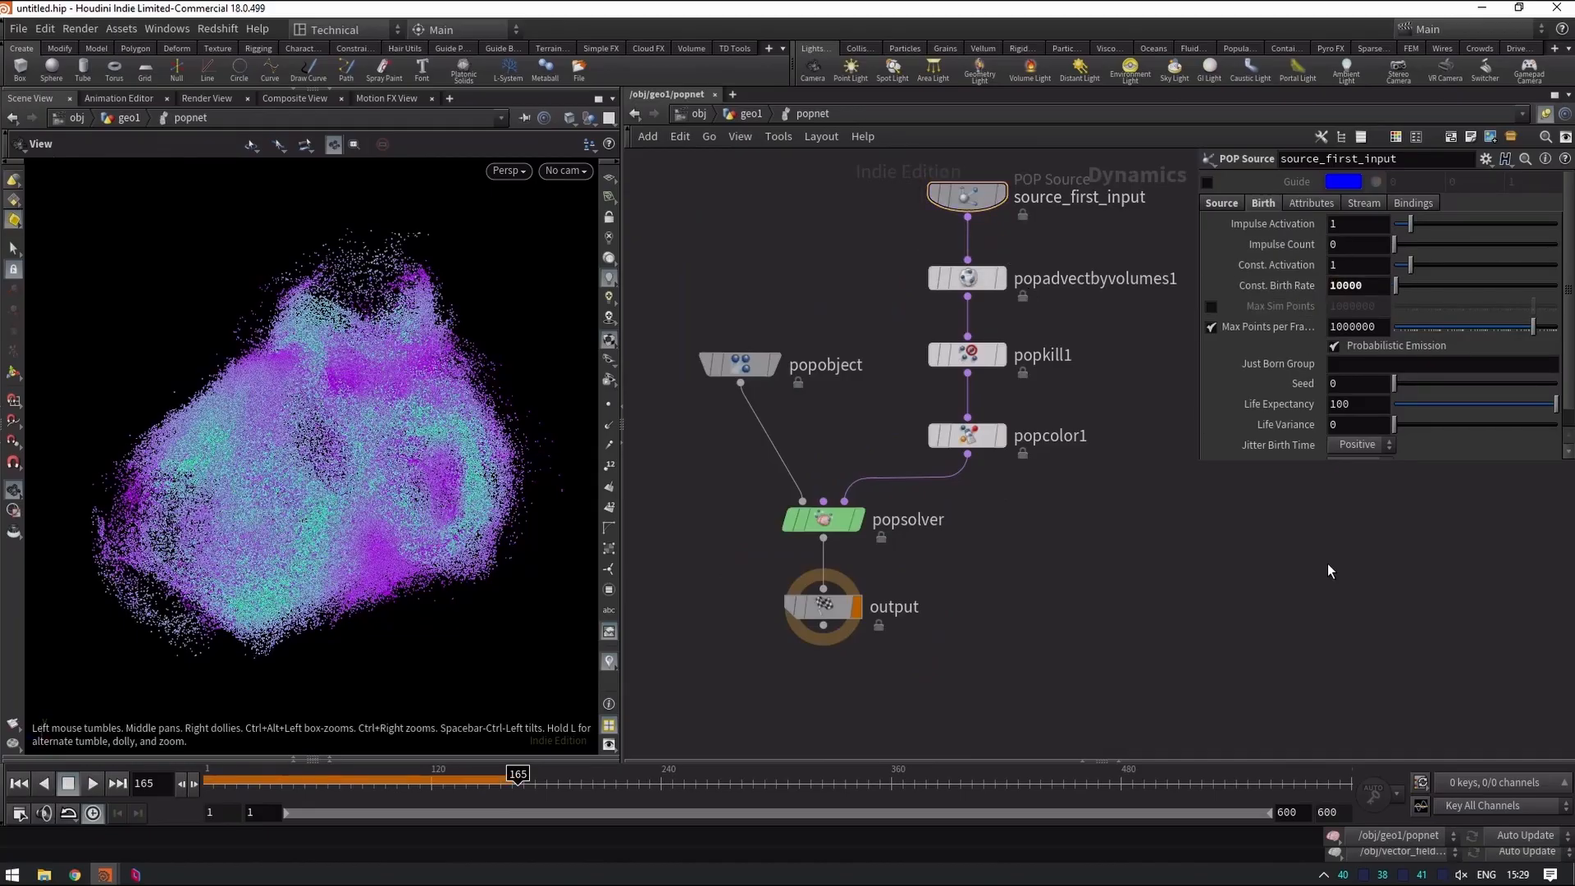
pyautogui.hotkey('ctrl', 'Up')
pyautogui.press('Up')
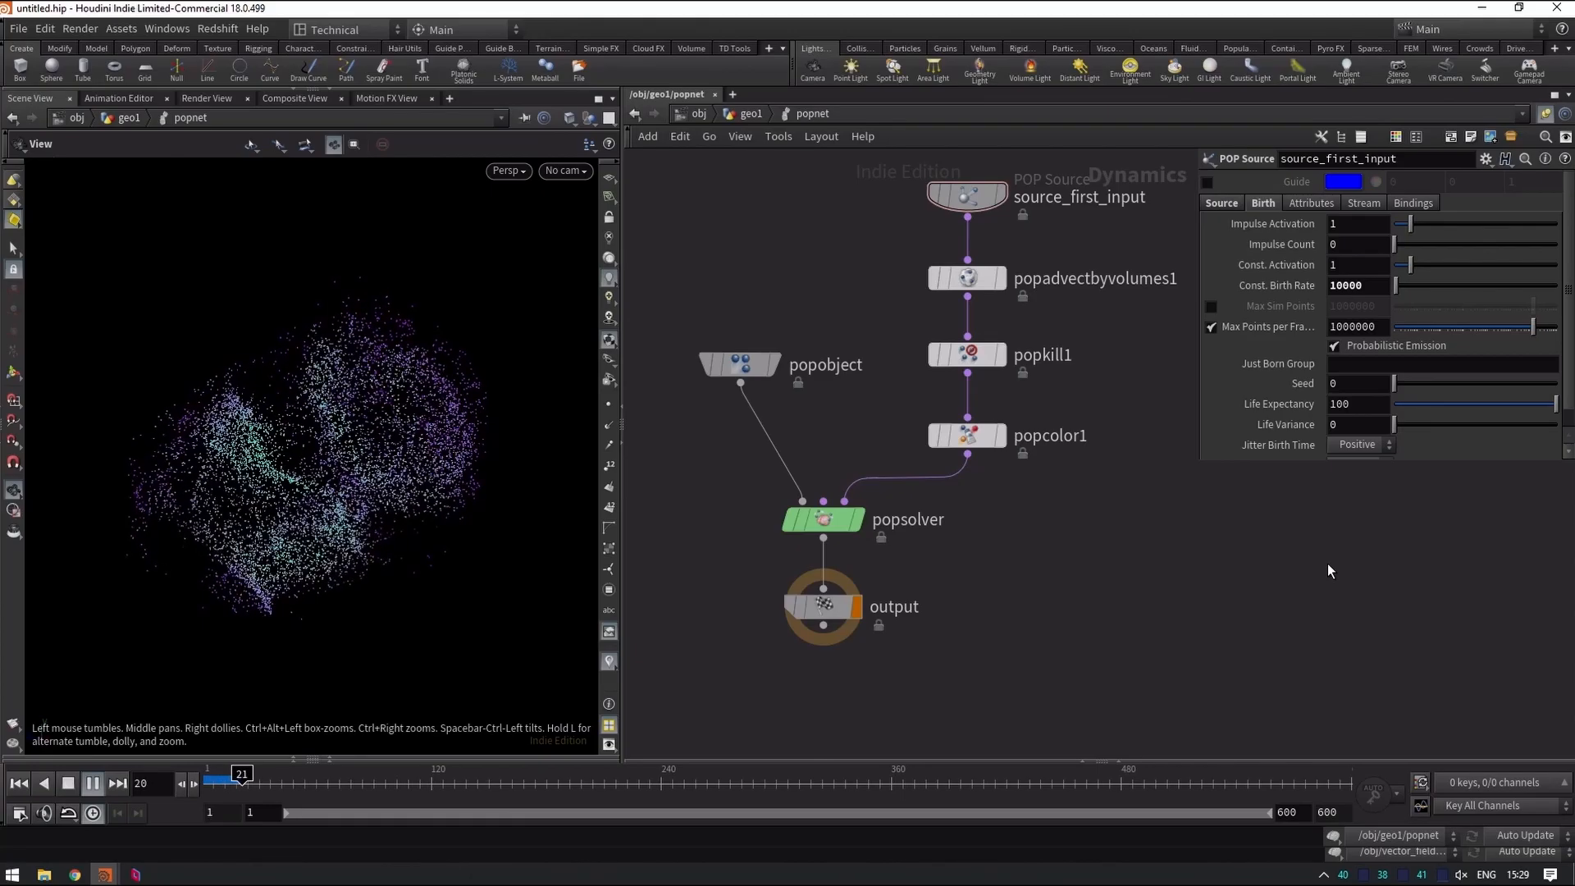
pyautogui.hotkey('ctrl', 'Up')
# Return to the geo1 network and move sphere1, mountain1 and normal1 up together to make room above bound1.
pyautogui.press('u')
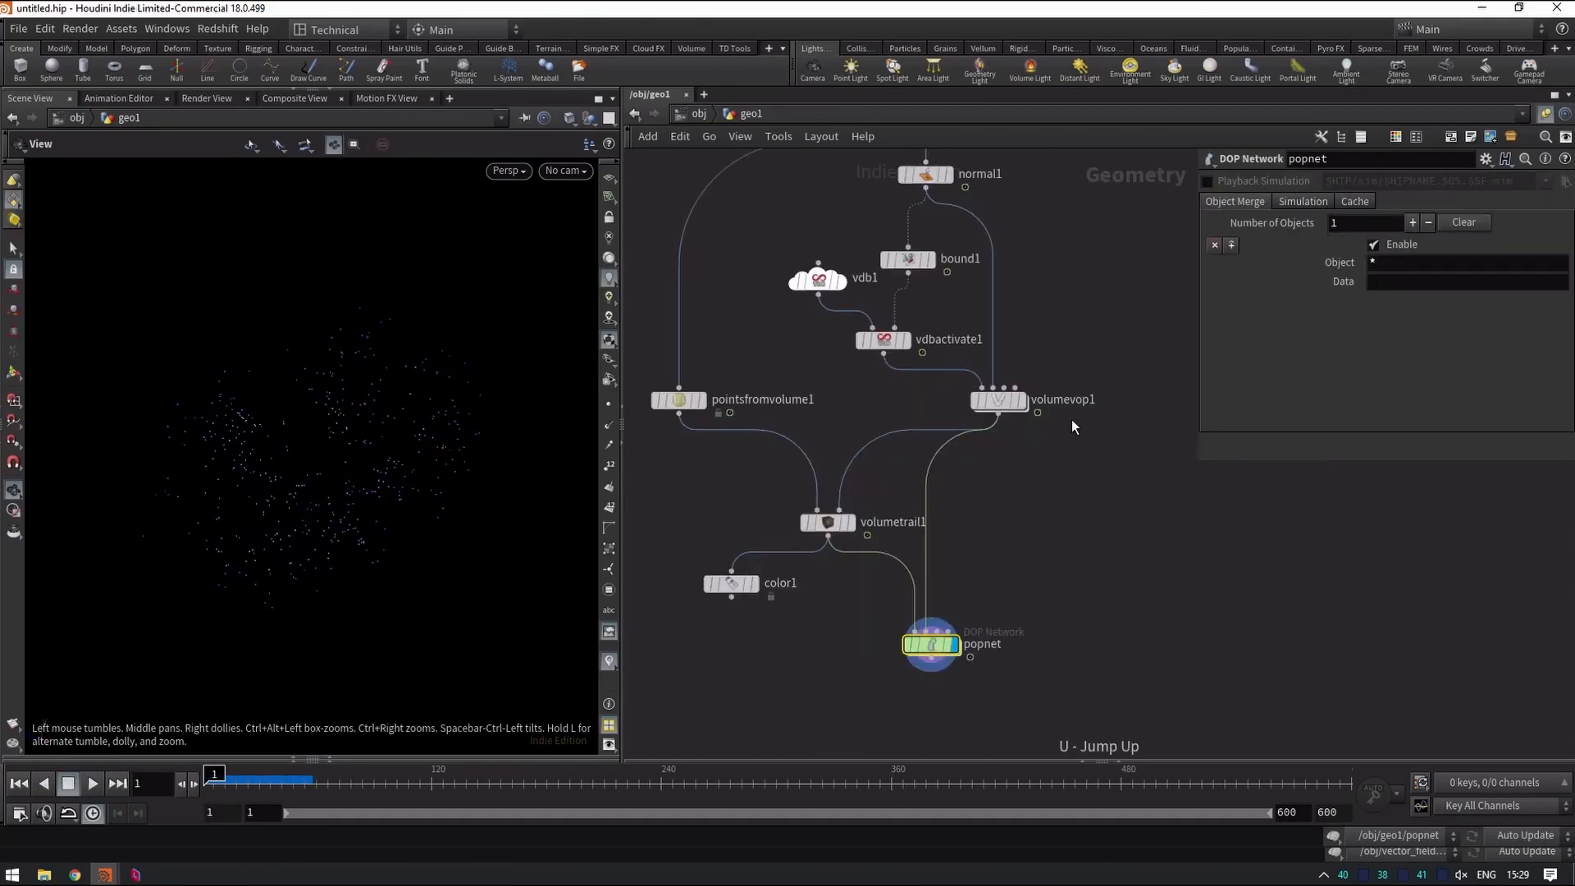
pyautogui.moveTo(885, 328); pyautogui.dragTo(883, 295)
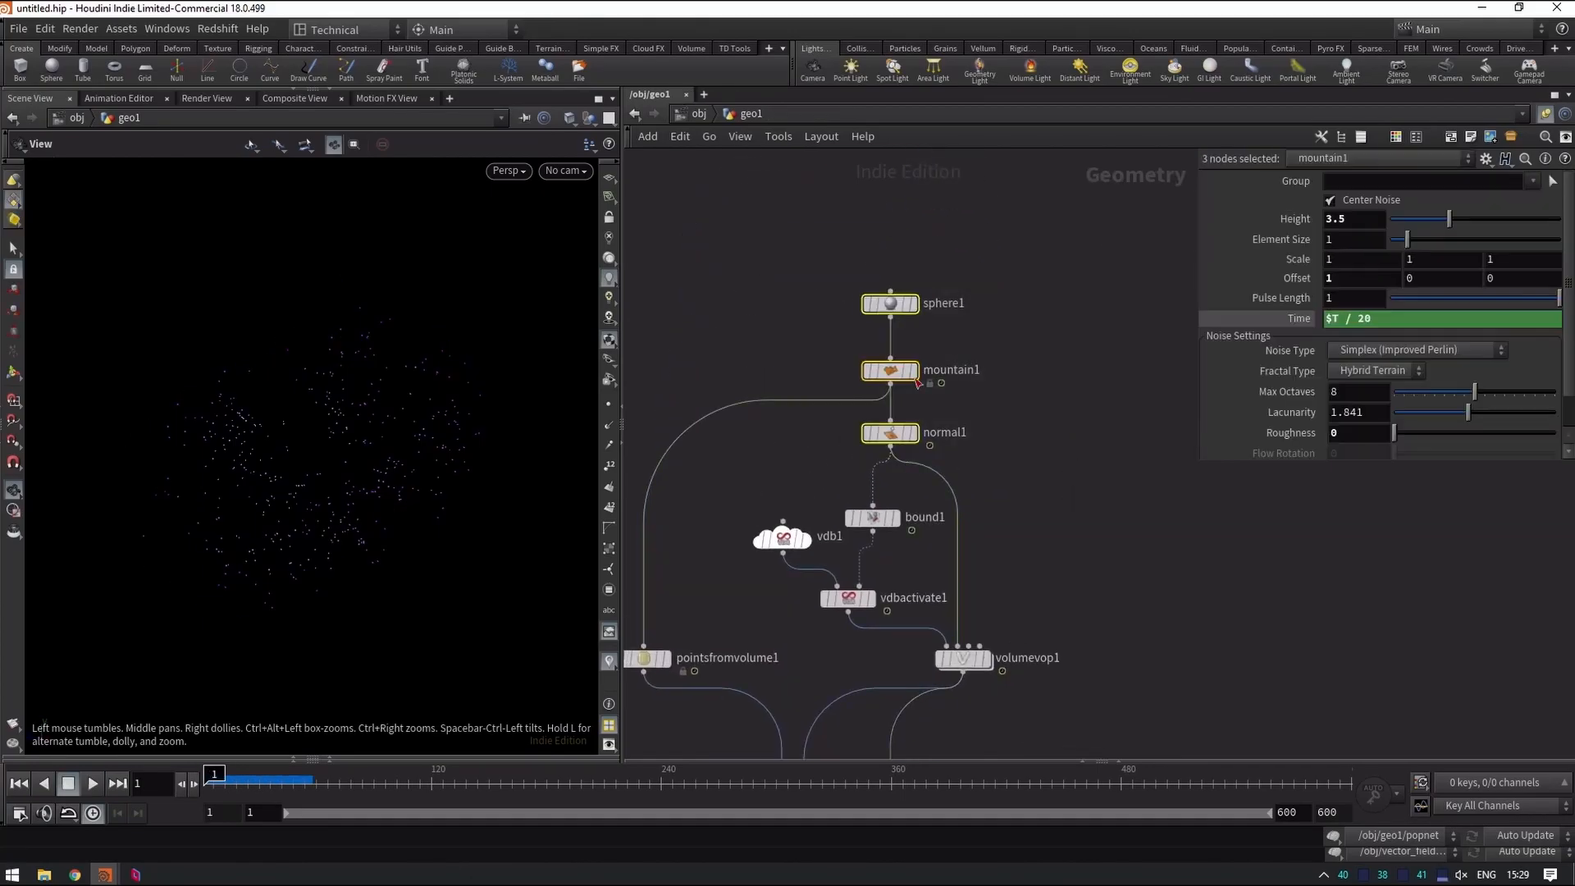
pyautogui.moveTo(893, 435); pyautogui.dragTo(920, 364)
pyautogui.click(955, 361)
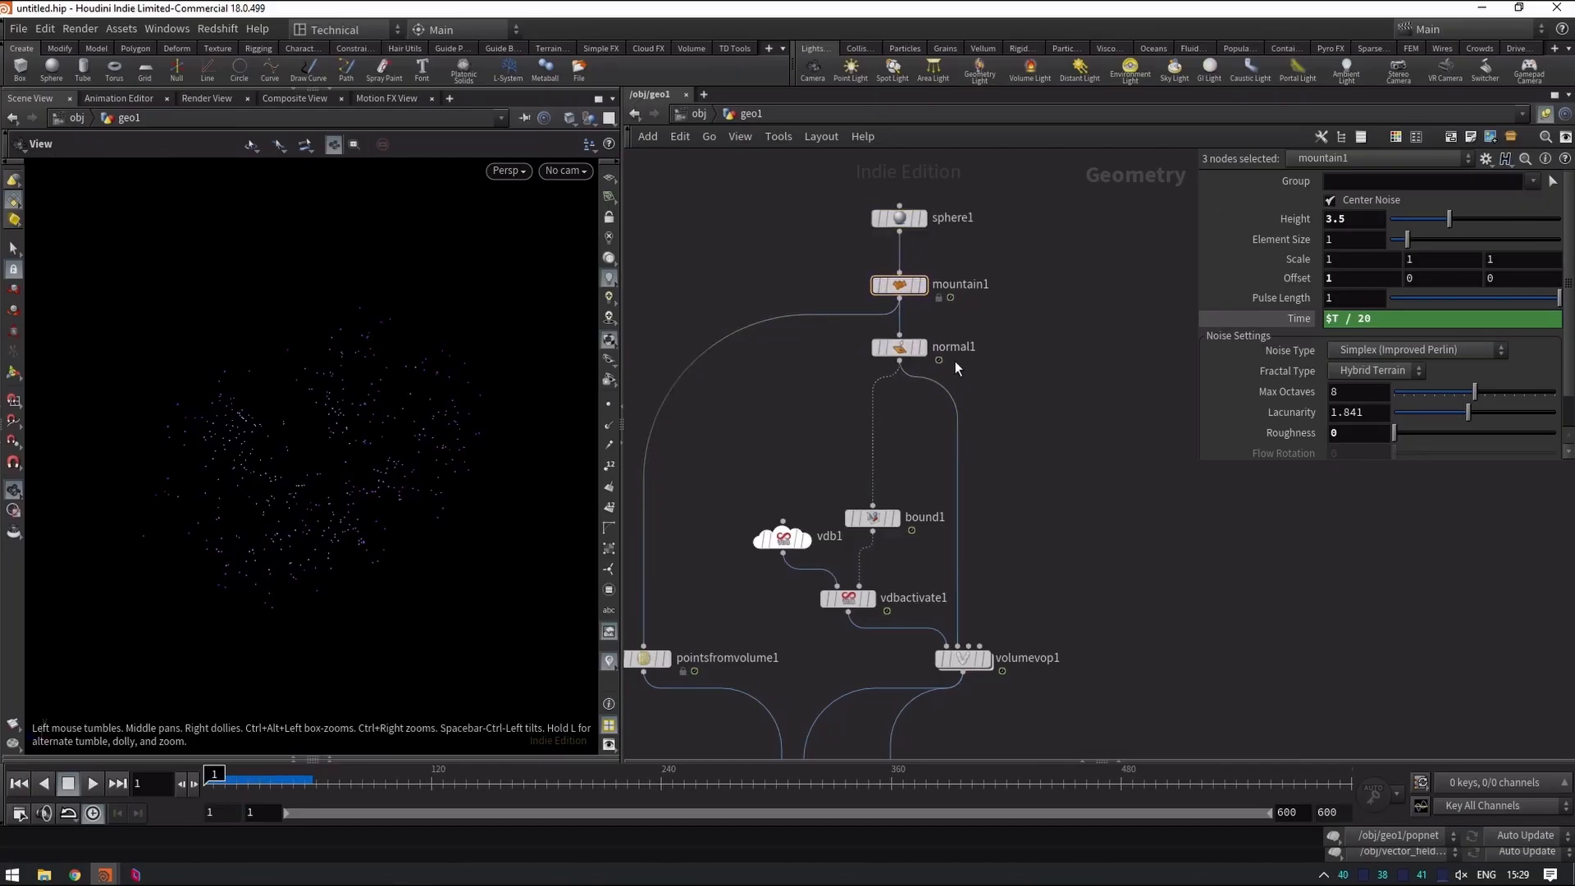
# Add a Merge node directly below normal1, feeding both bound1 and volumevop1.
pyautogui.press('Tab')
pyautogui.write('merge')
pyautogui.press('Return')
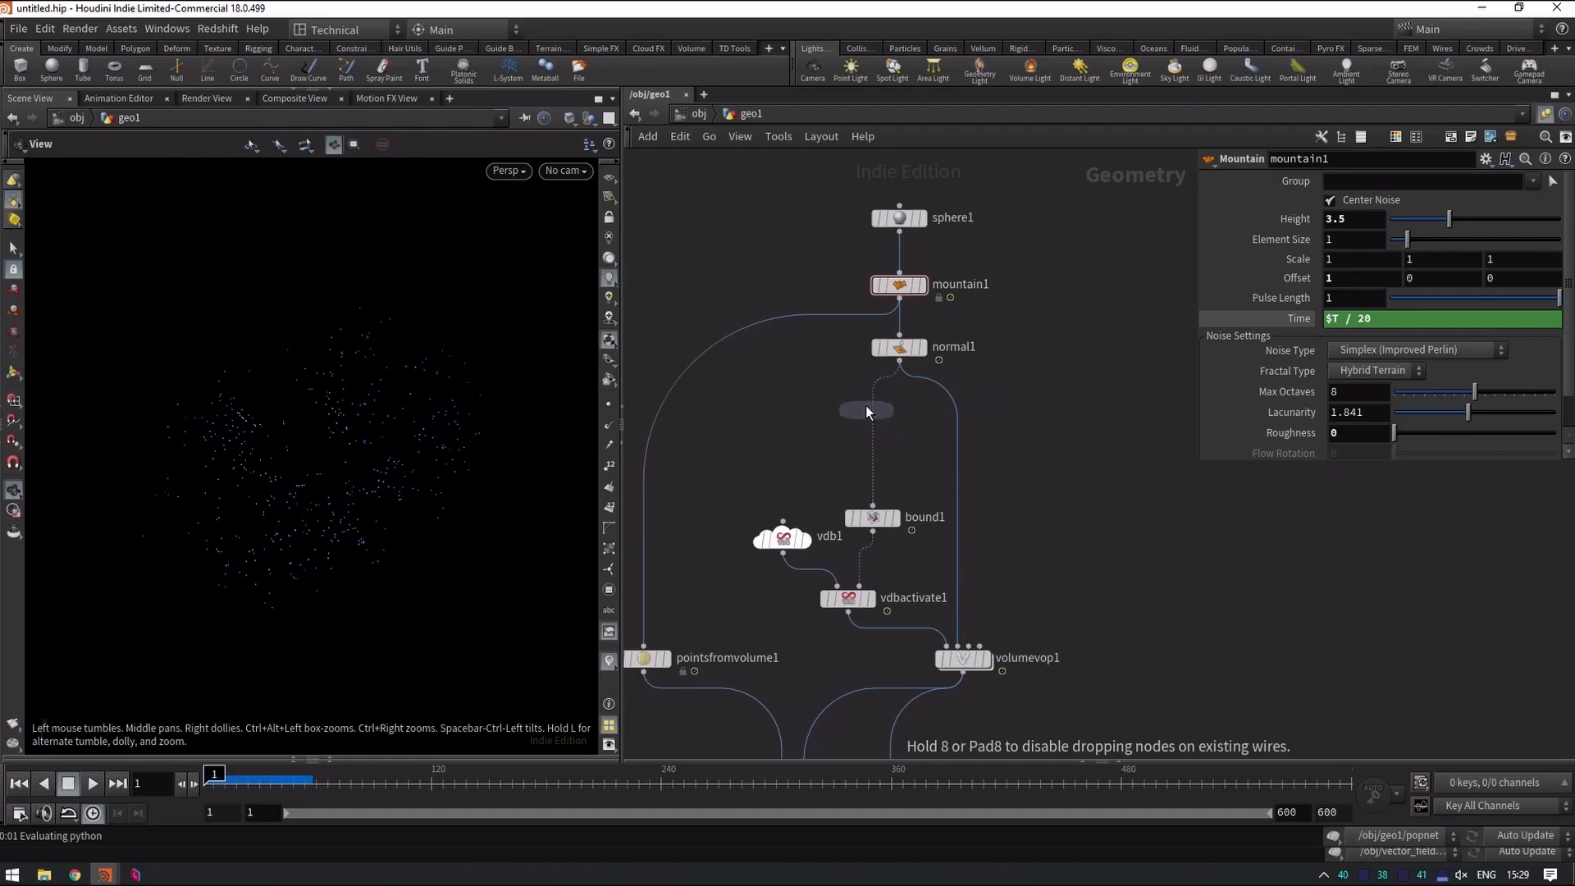
pyautogui.click(873, 408)
pyautogui.moveTo(875, 412)
pyautogui.mouseDown()
pyautogui.moveTo(927, 417)
pyautogui.moveTo(900, 424)
pyautogui.mouseUp()
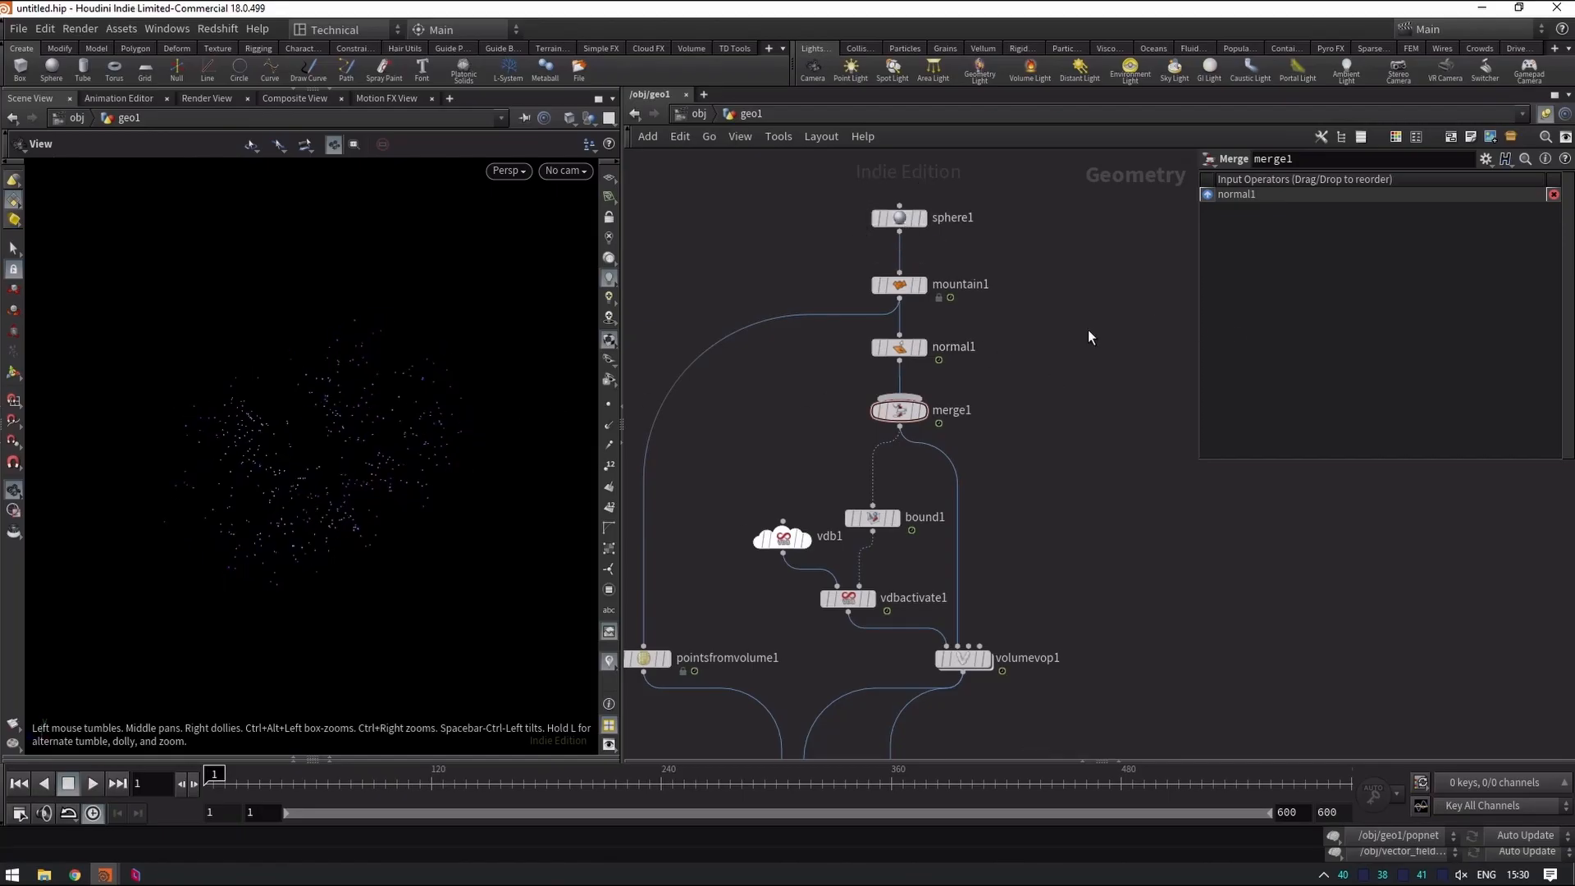
# Add a Curve node beside normal1 and draw a zigzag polygon curve across the particle cloud in the viewport.
pyautogui.press('Tab')
pyautogui.press('Return')
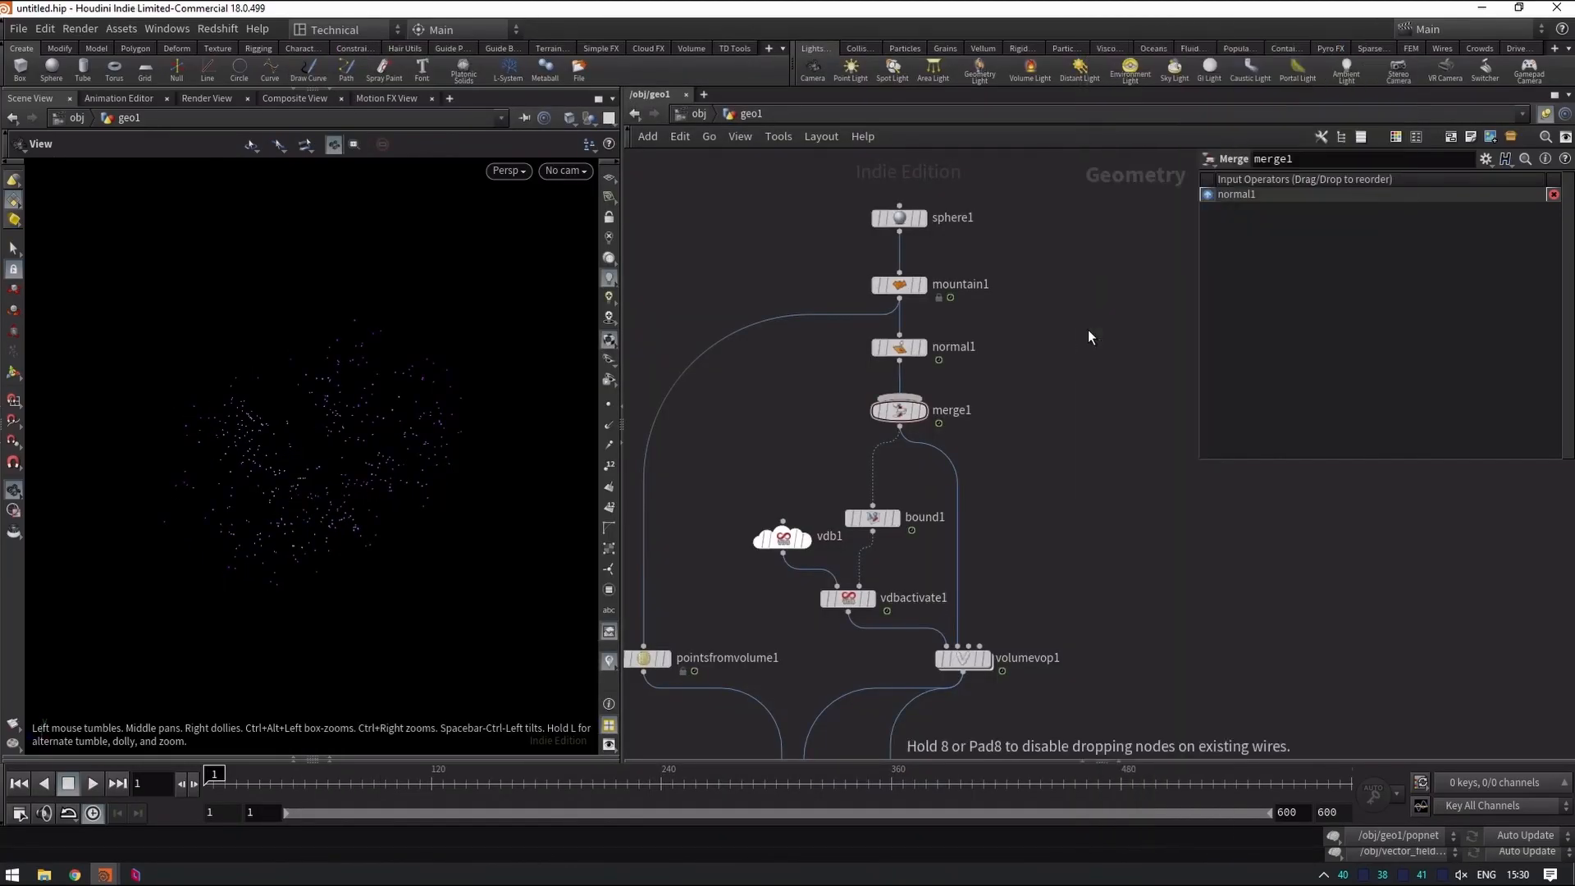
pyautogui.click(1088, 330)
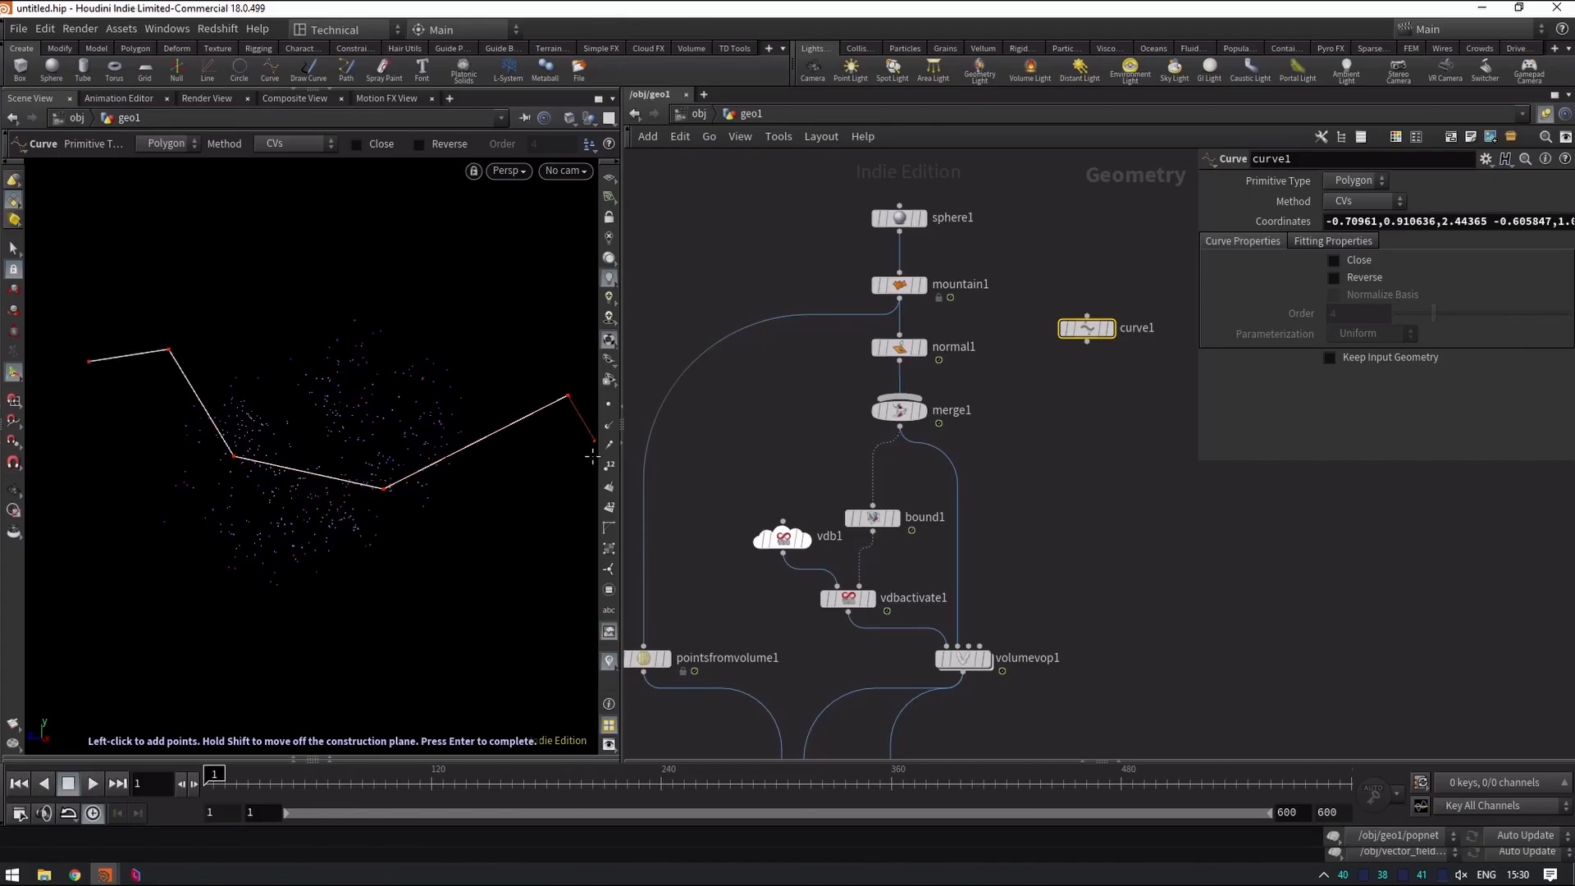
pyautogui.press('Return')
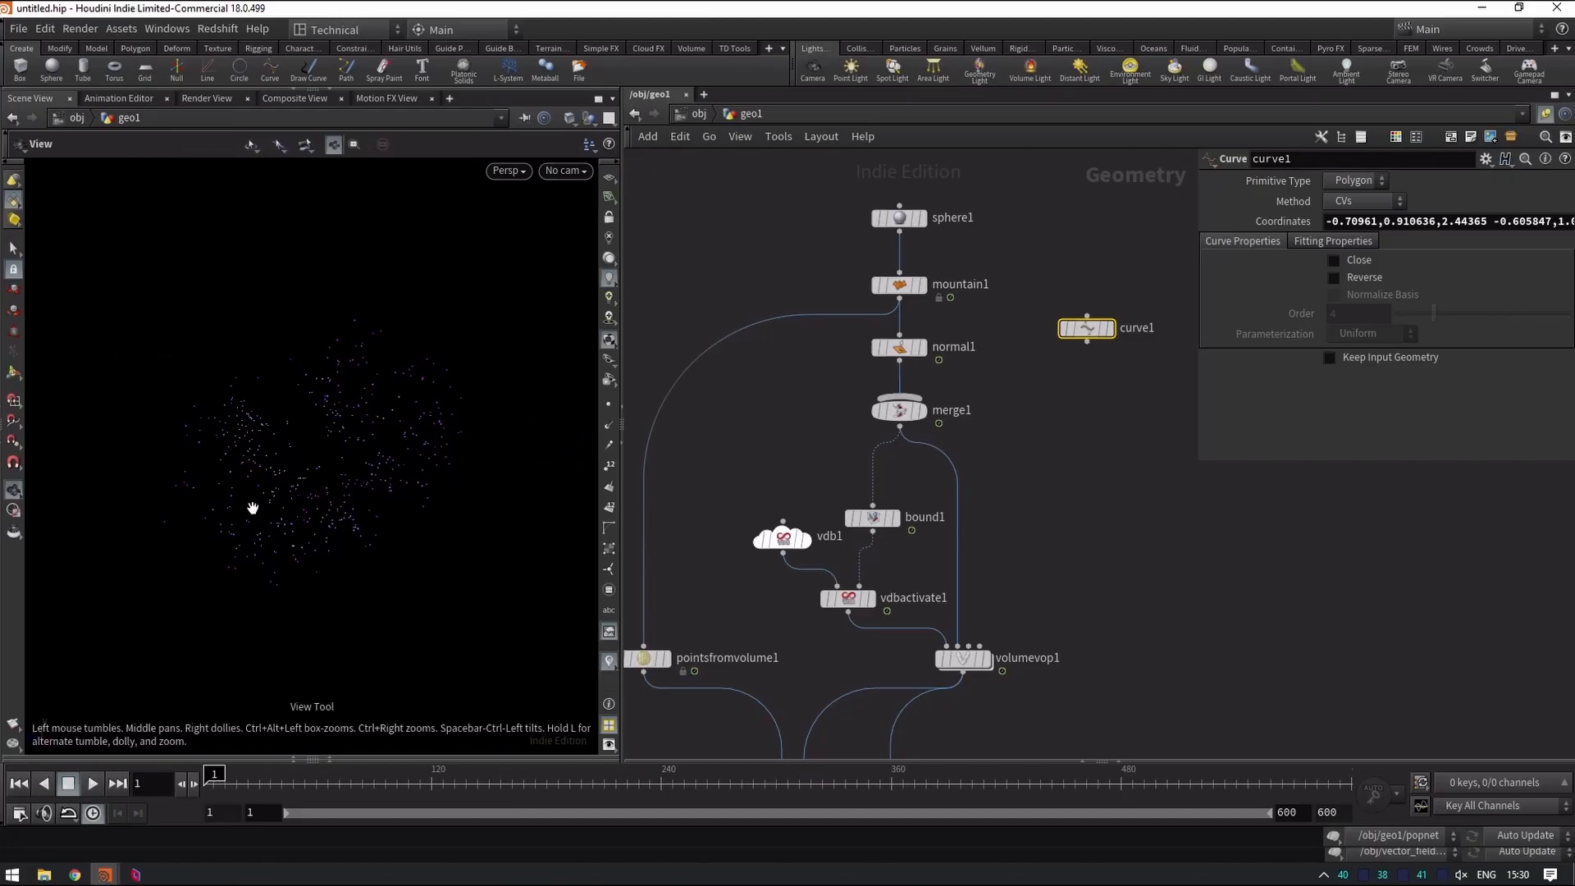
# Display curve1, add a Resample node directly below it, wire curve1 into it and display the resampled result.
pyautogui.click(1108, 329)
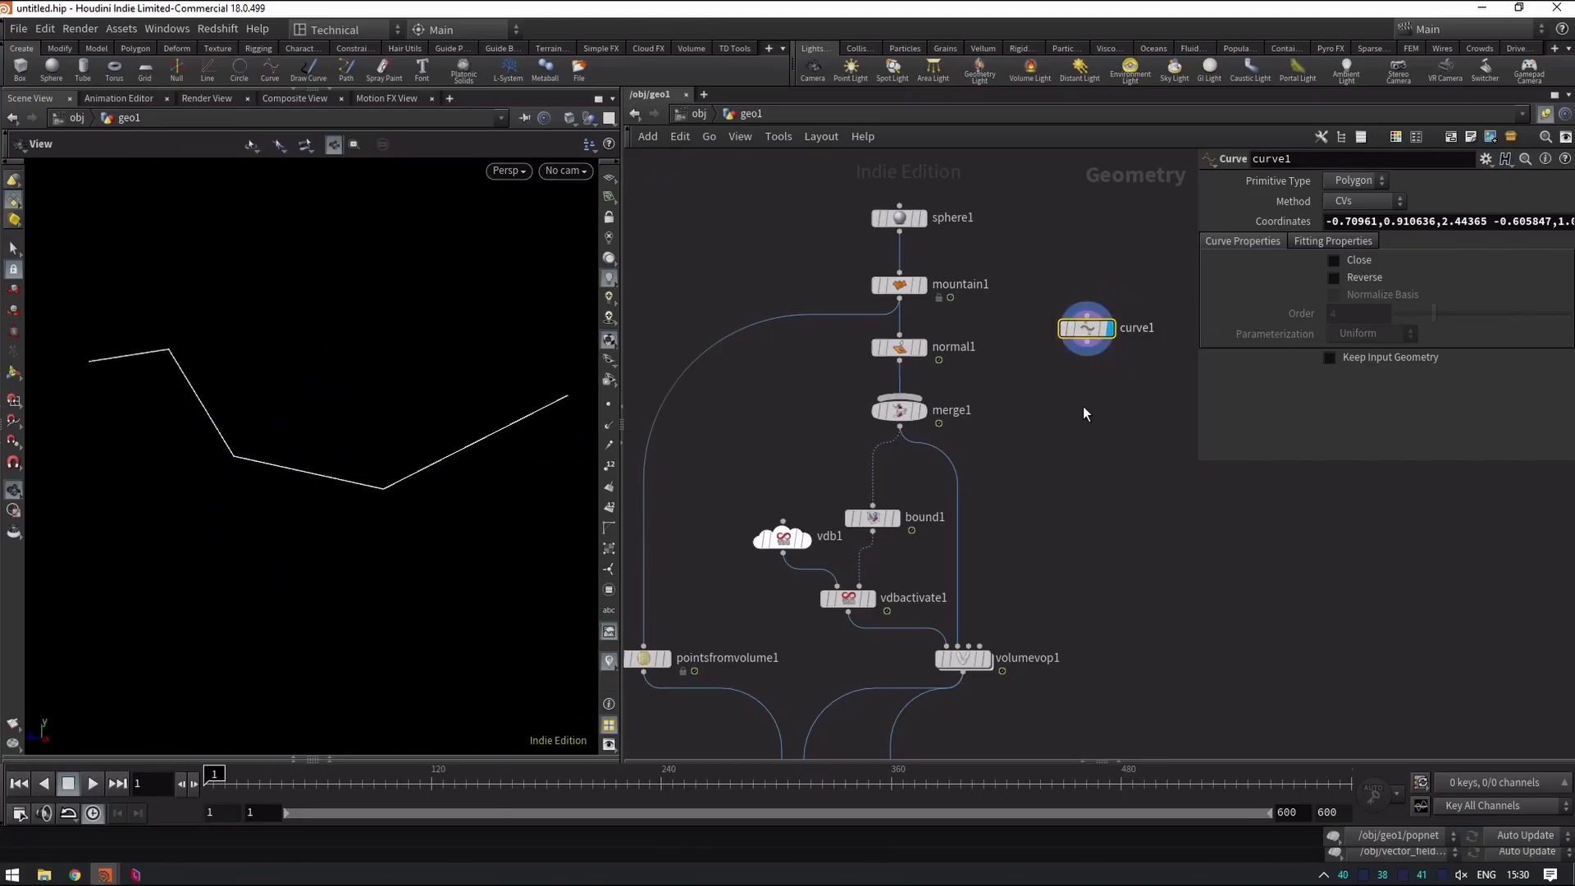
pyautogui.press('Tab')
pyautogui.write('resample')
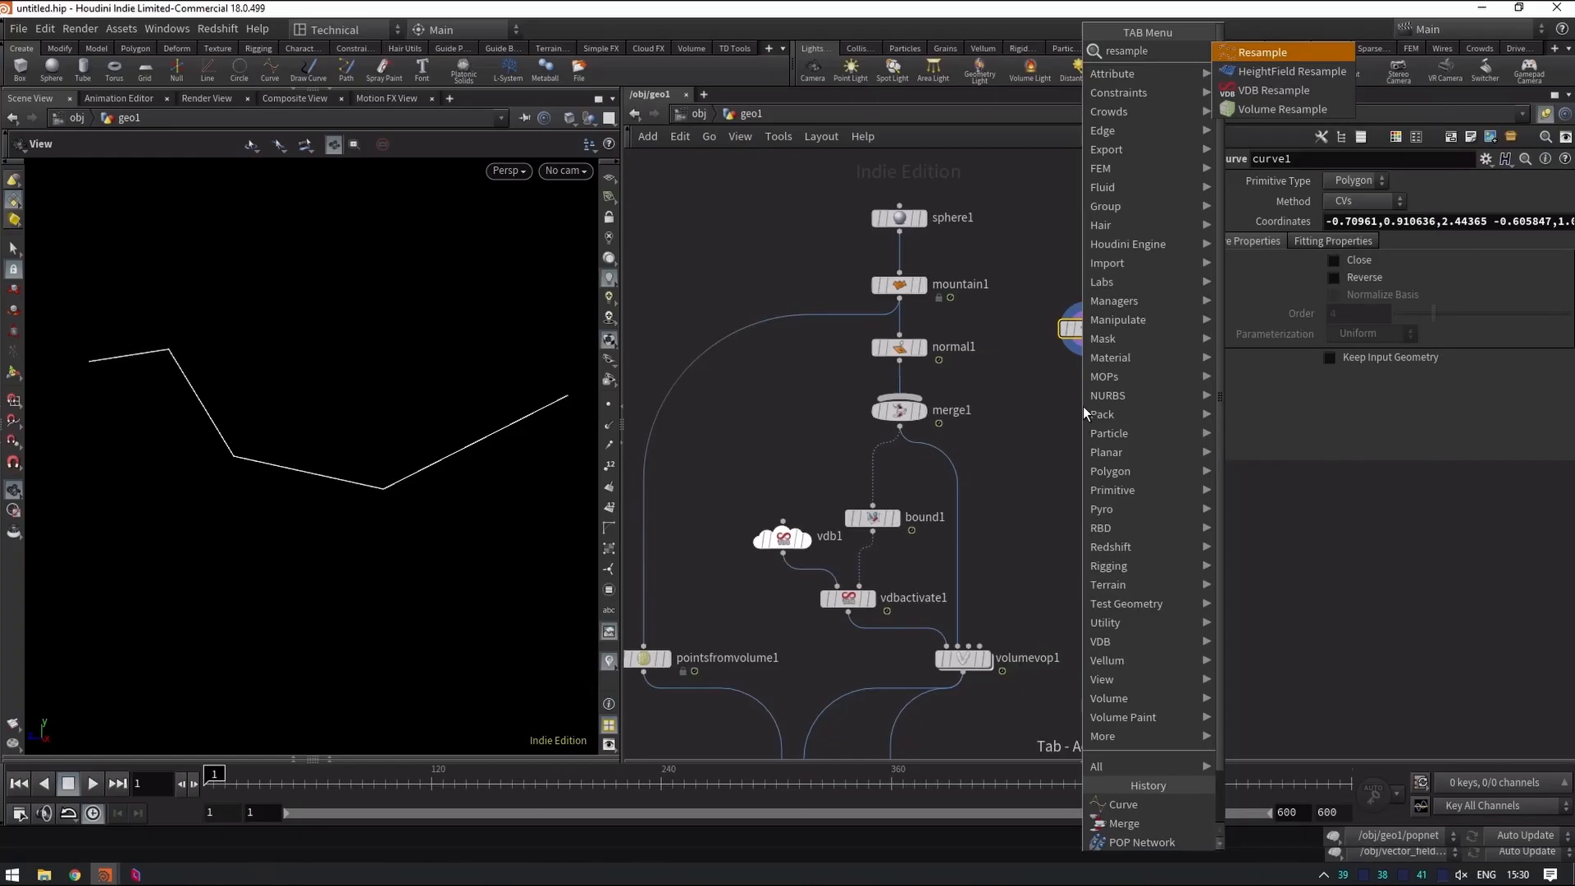
pyautogui.press('Return')
pyautogui.click(1087, 403)
pyautogui.click(1087, 354)
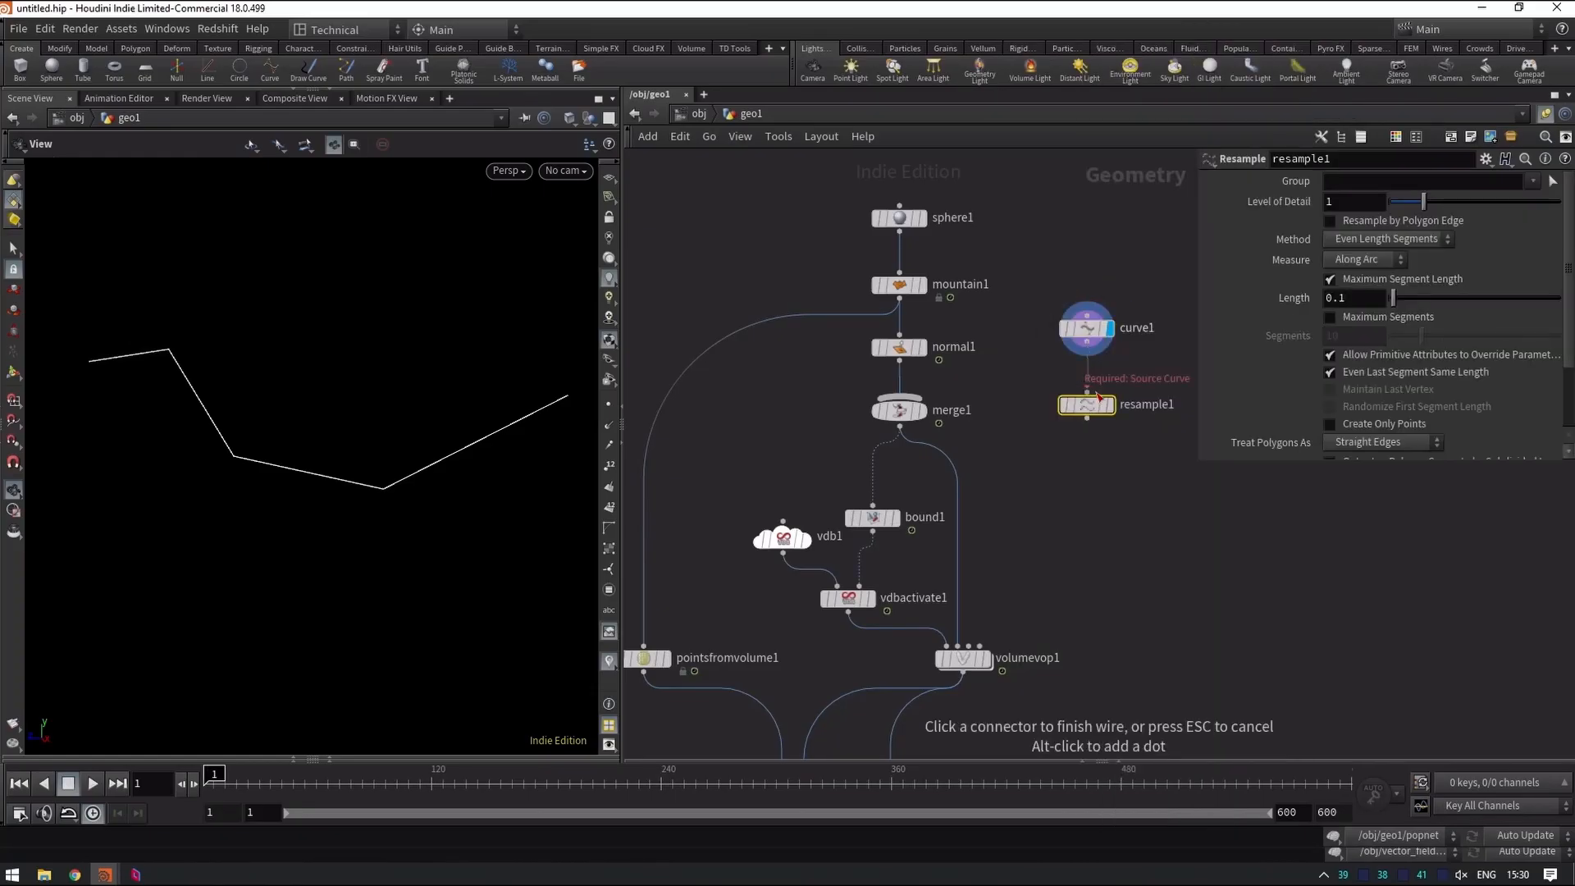
pyautogui.click(1087, 394)
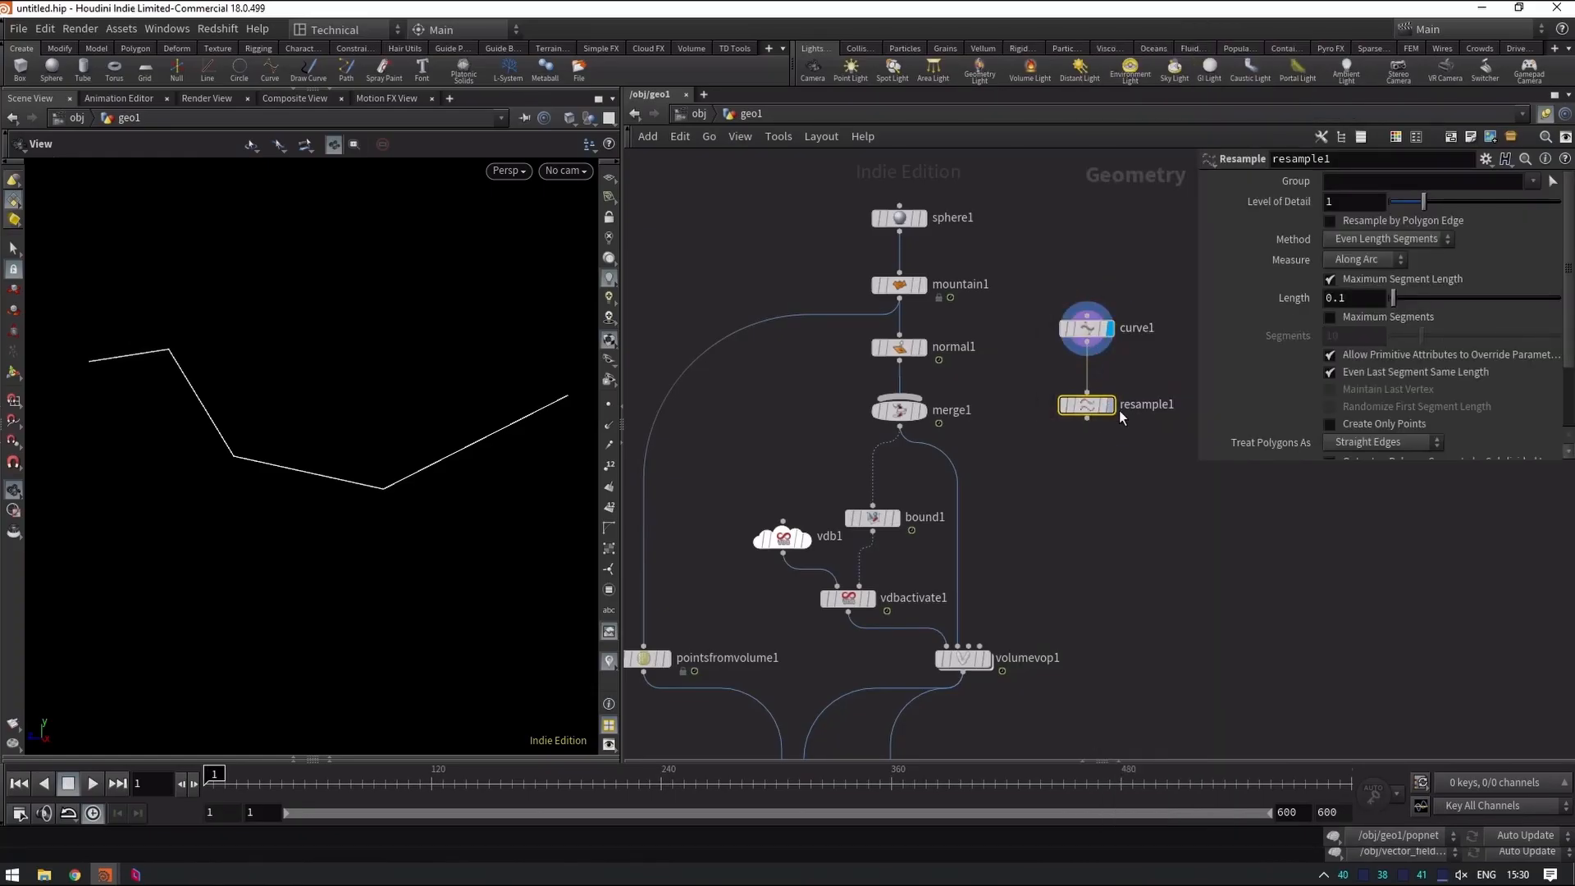
pyautogui.click(1108, 404)
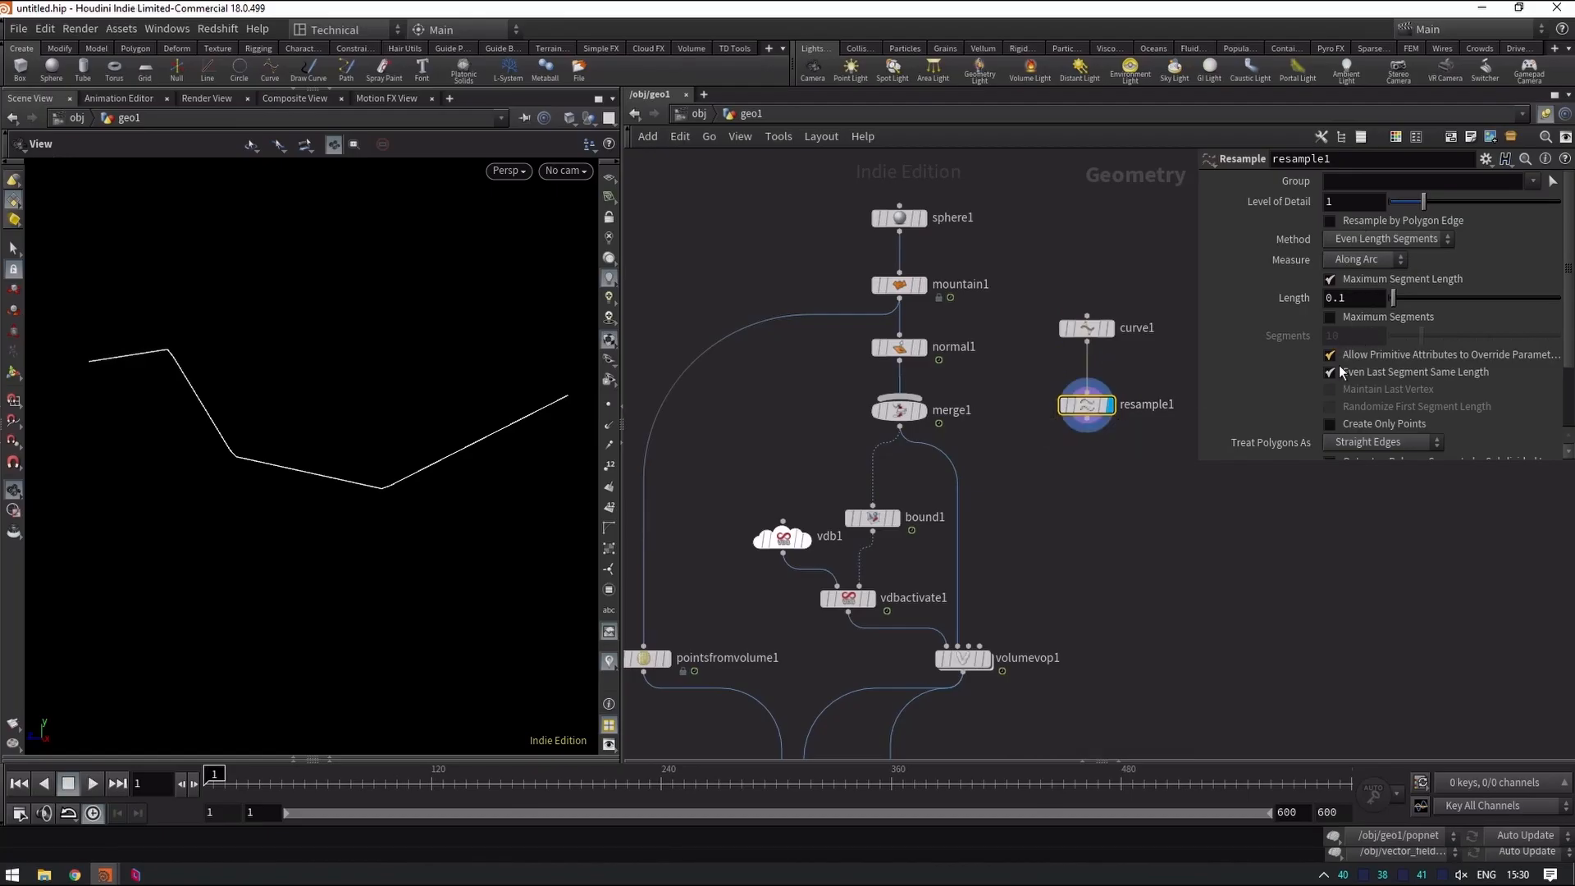
# Set resample1 to treat polygons as Subdivision Curves and enable its tangent attribute under the name N.
pyautogui.click(1378, 443)
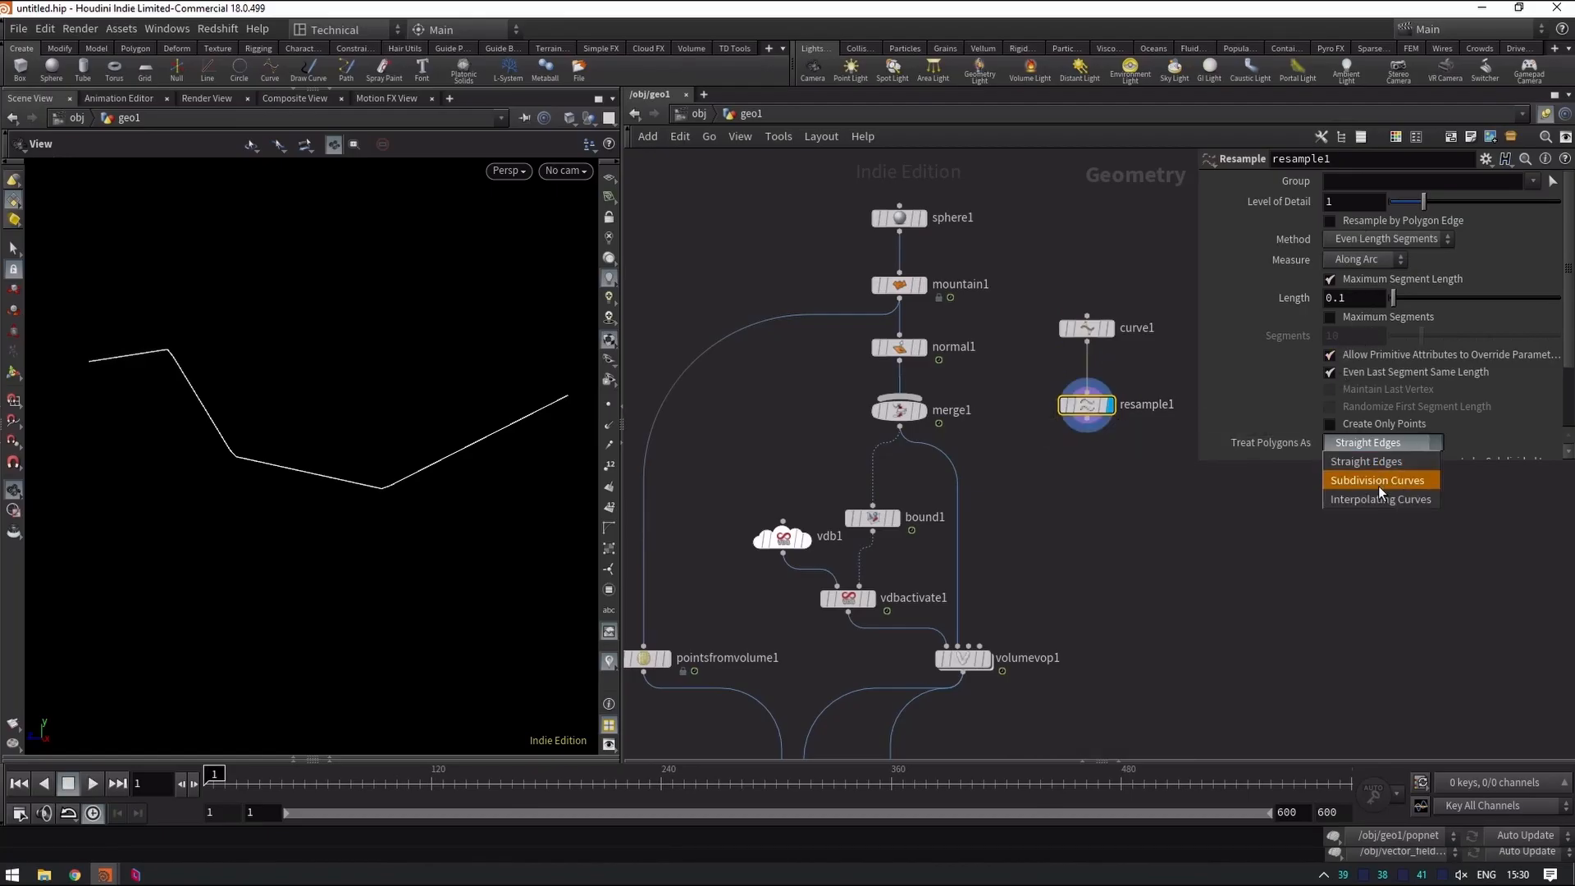
pyautogui.click(1379, 484)
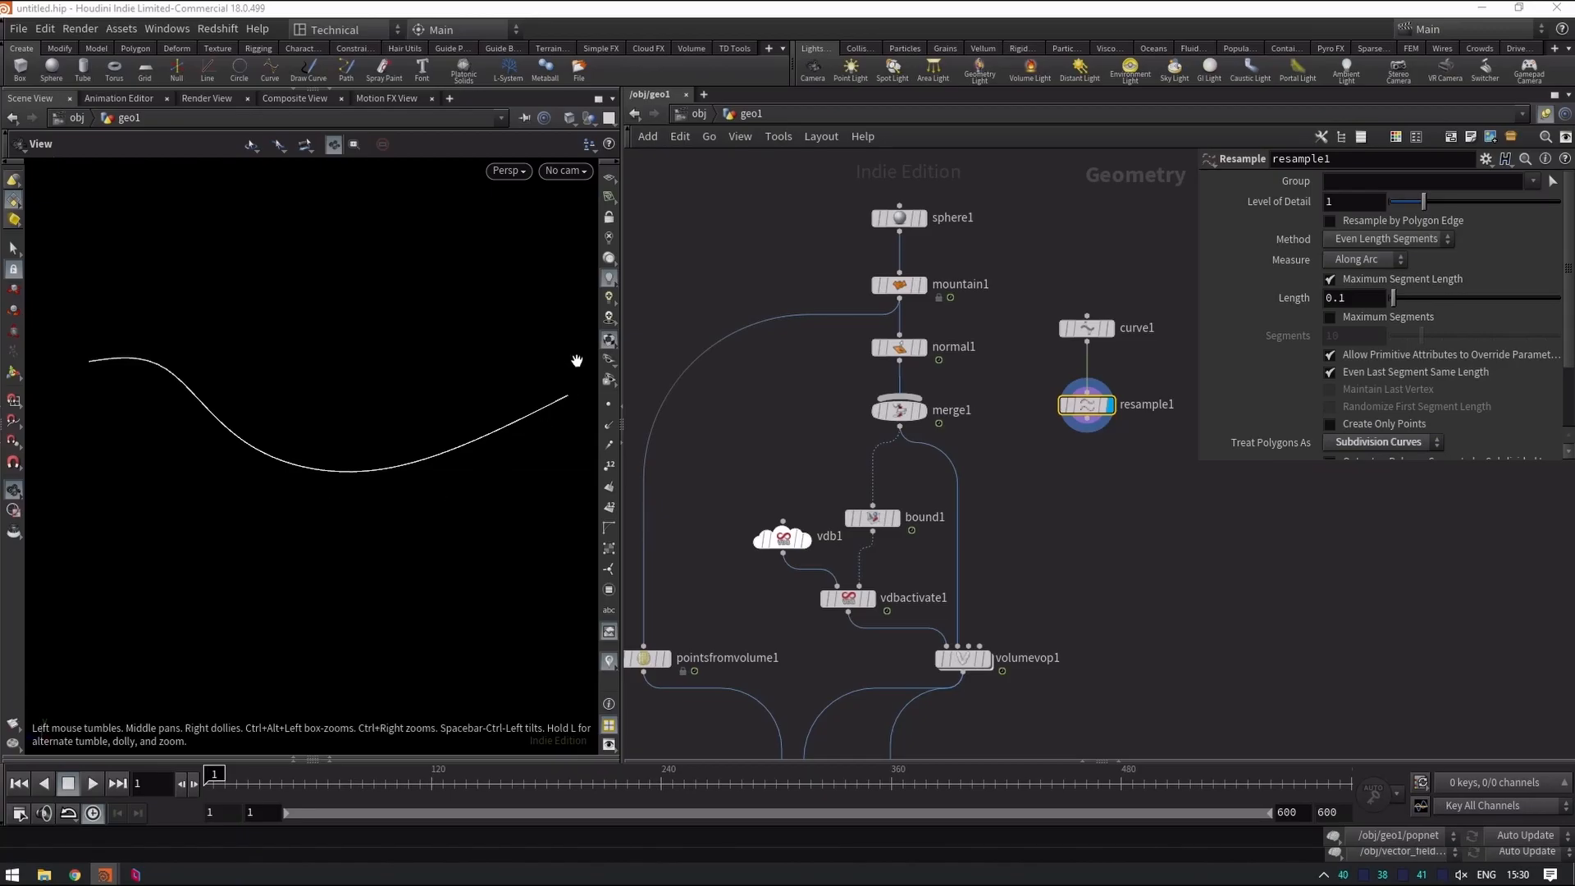
pyautogui.click(610, 407)
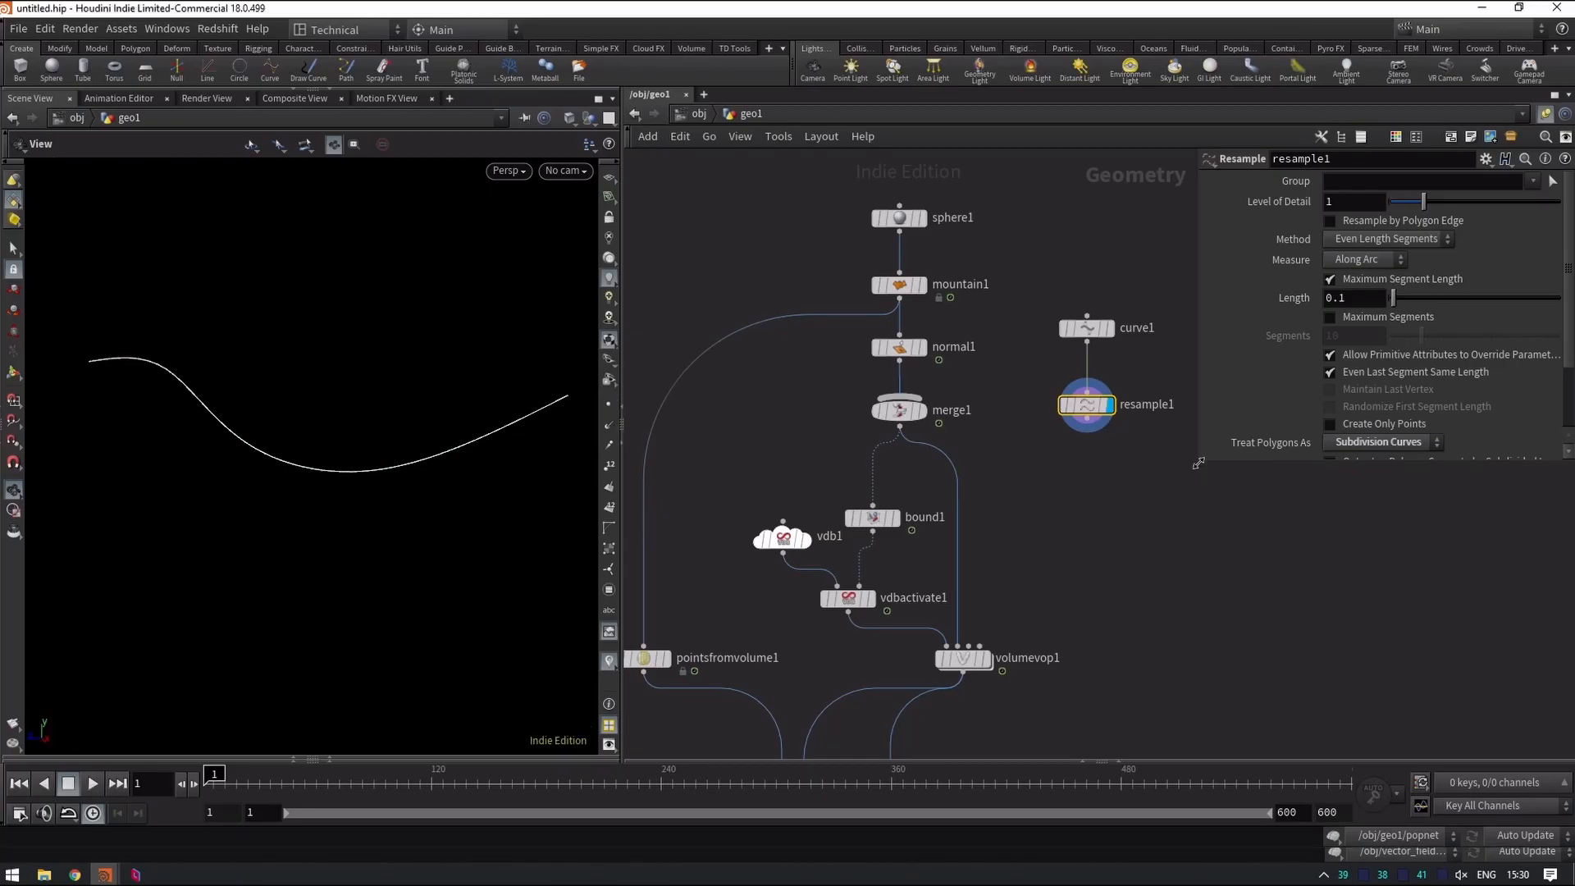
pyautogui.moveTo(1199, 464); pyautogui.dragTo(1207, 621)
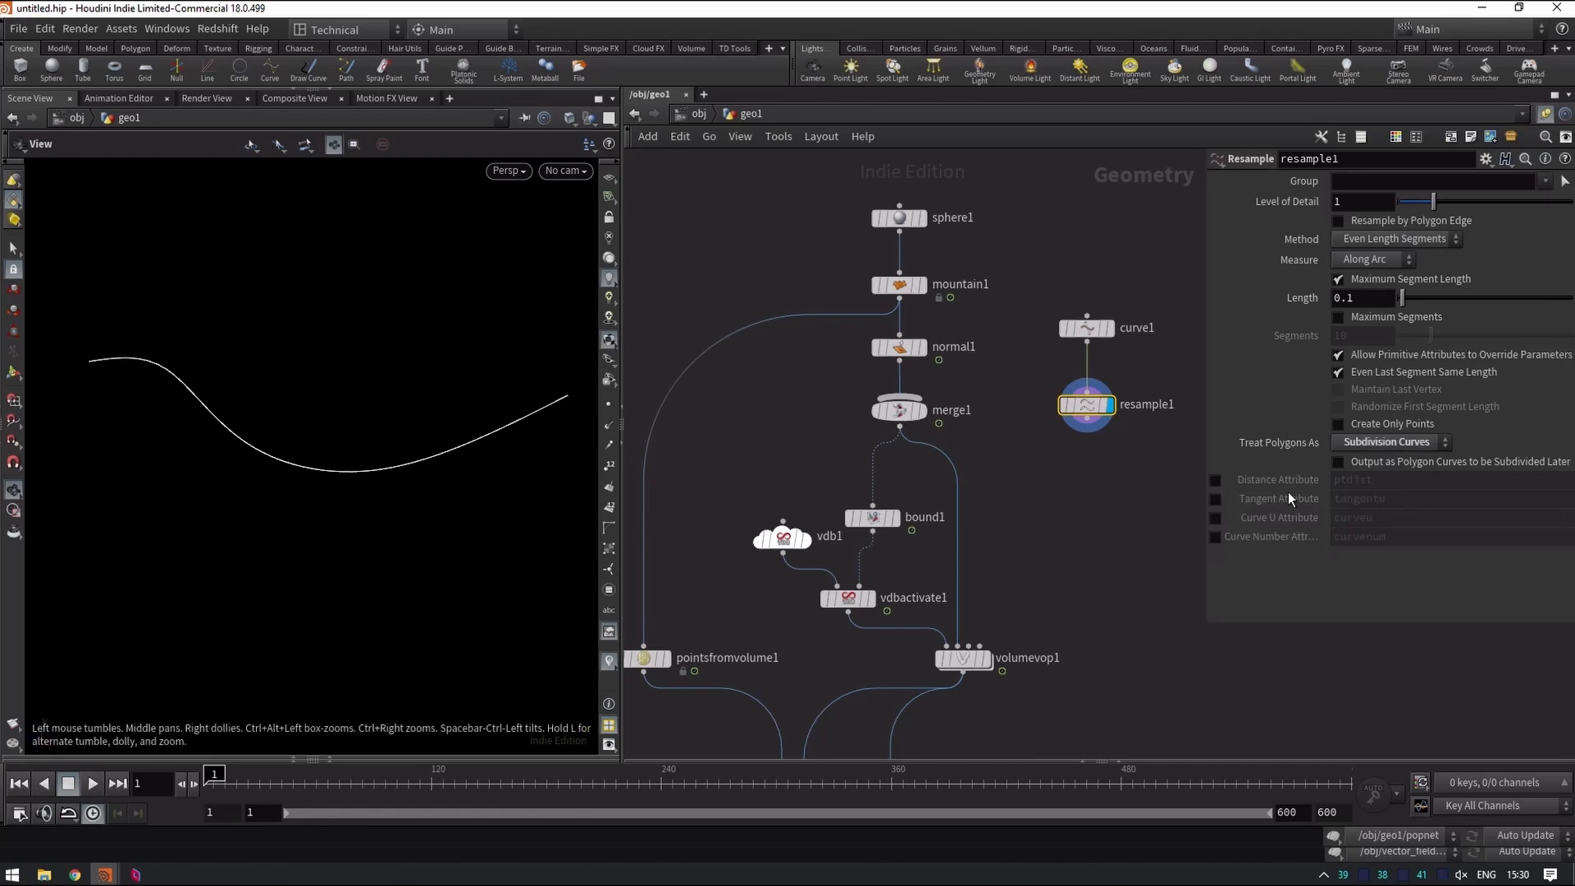
pyautogui.click(1216, 500)
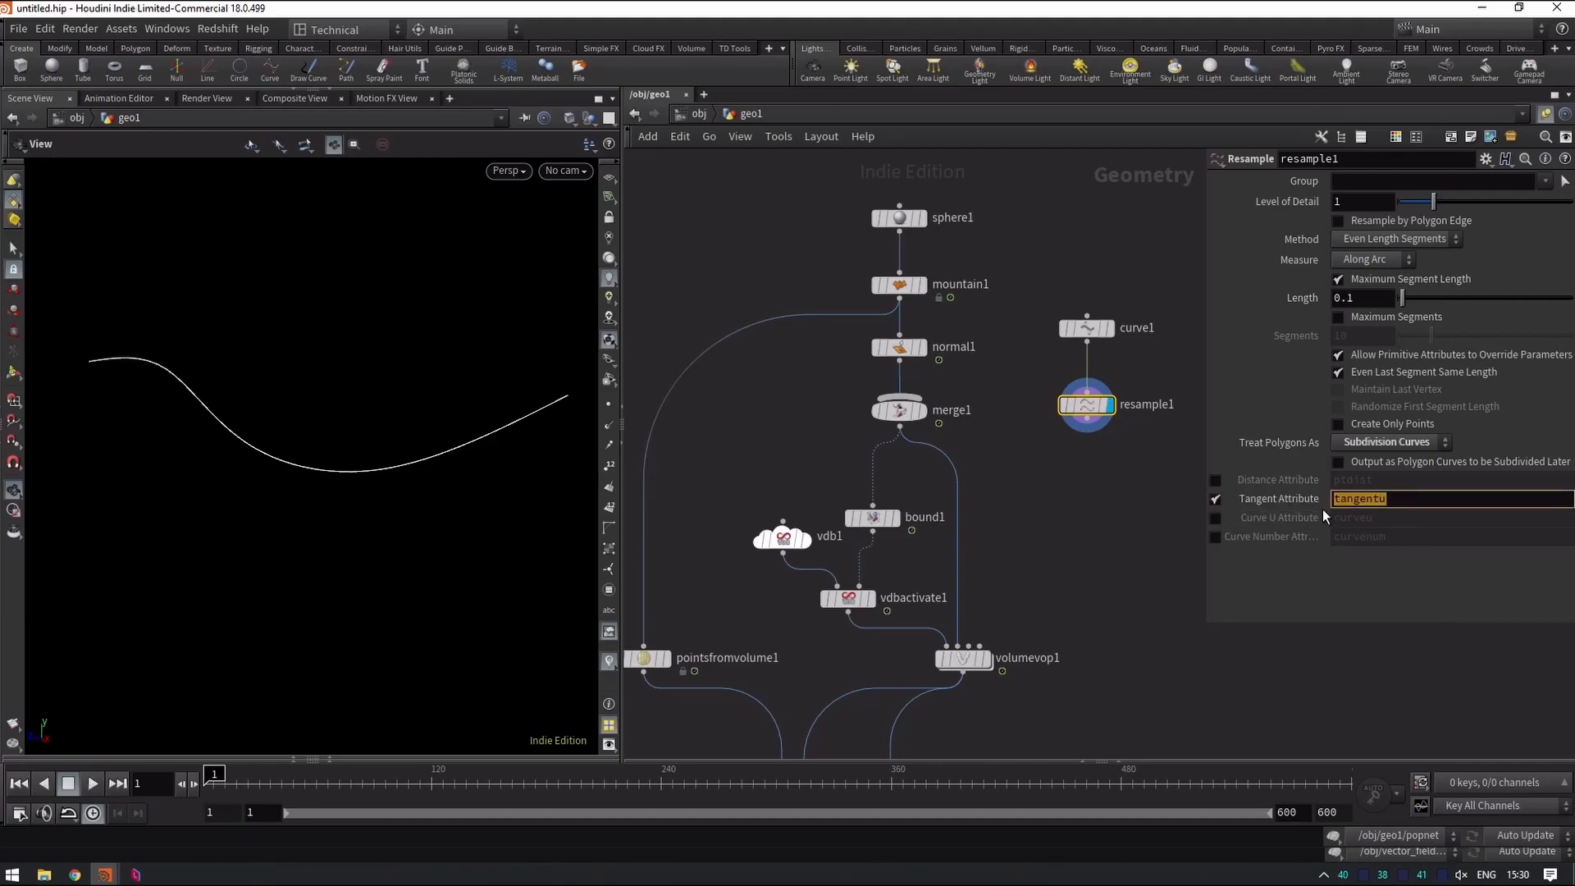
pyautogui.press('Return')
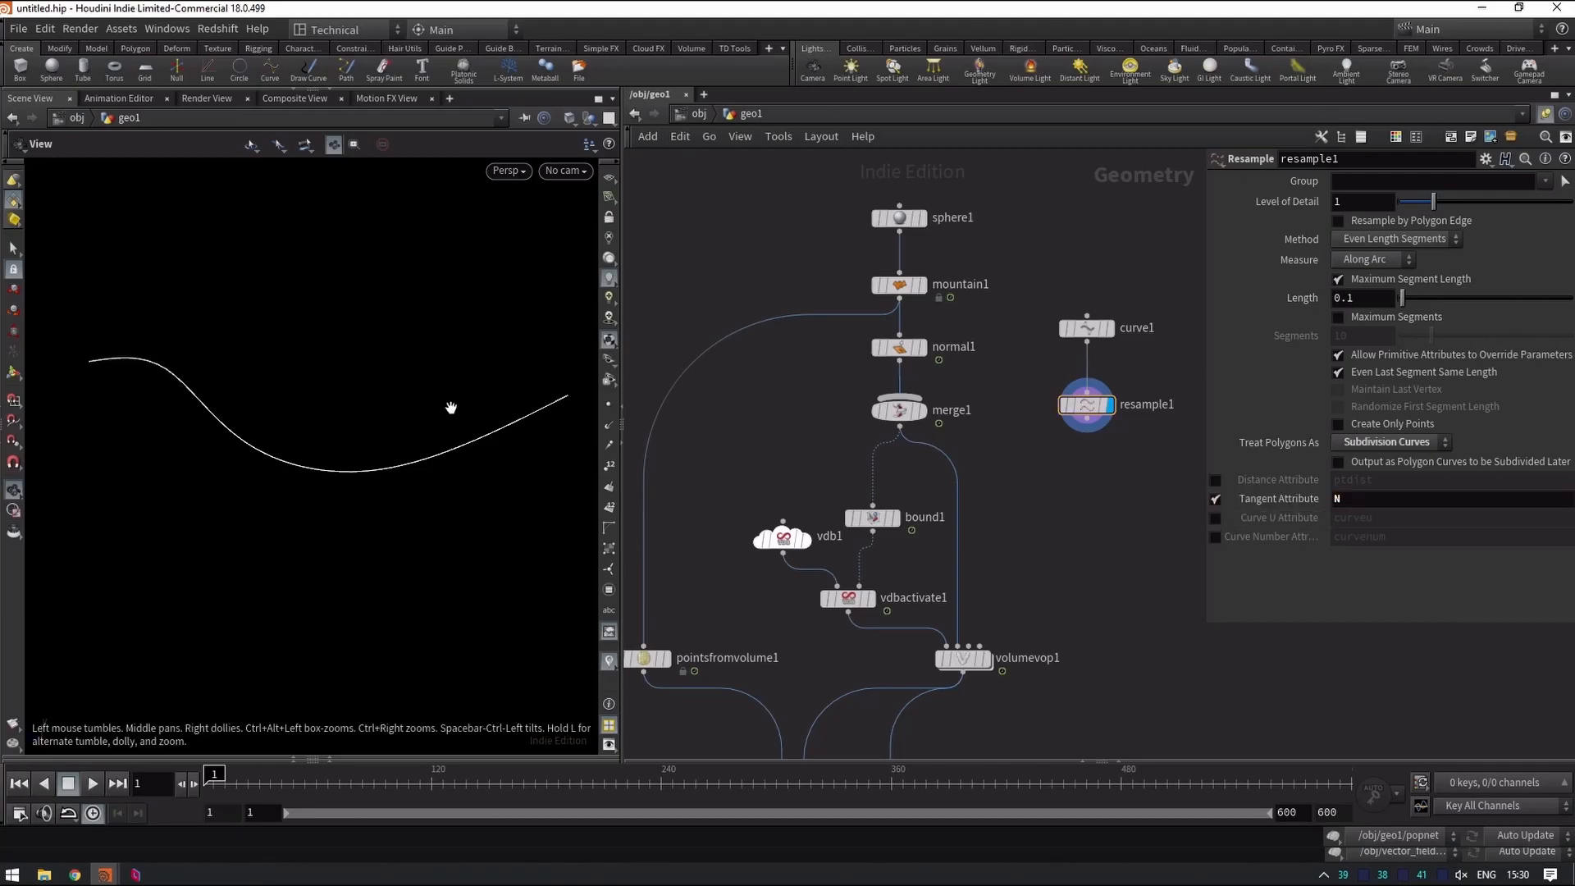
pyautogui.moveTo(436, 432); pyautogui.dragTo(574, 398)
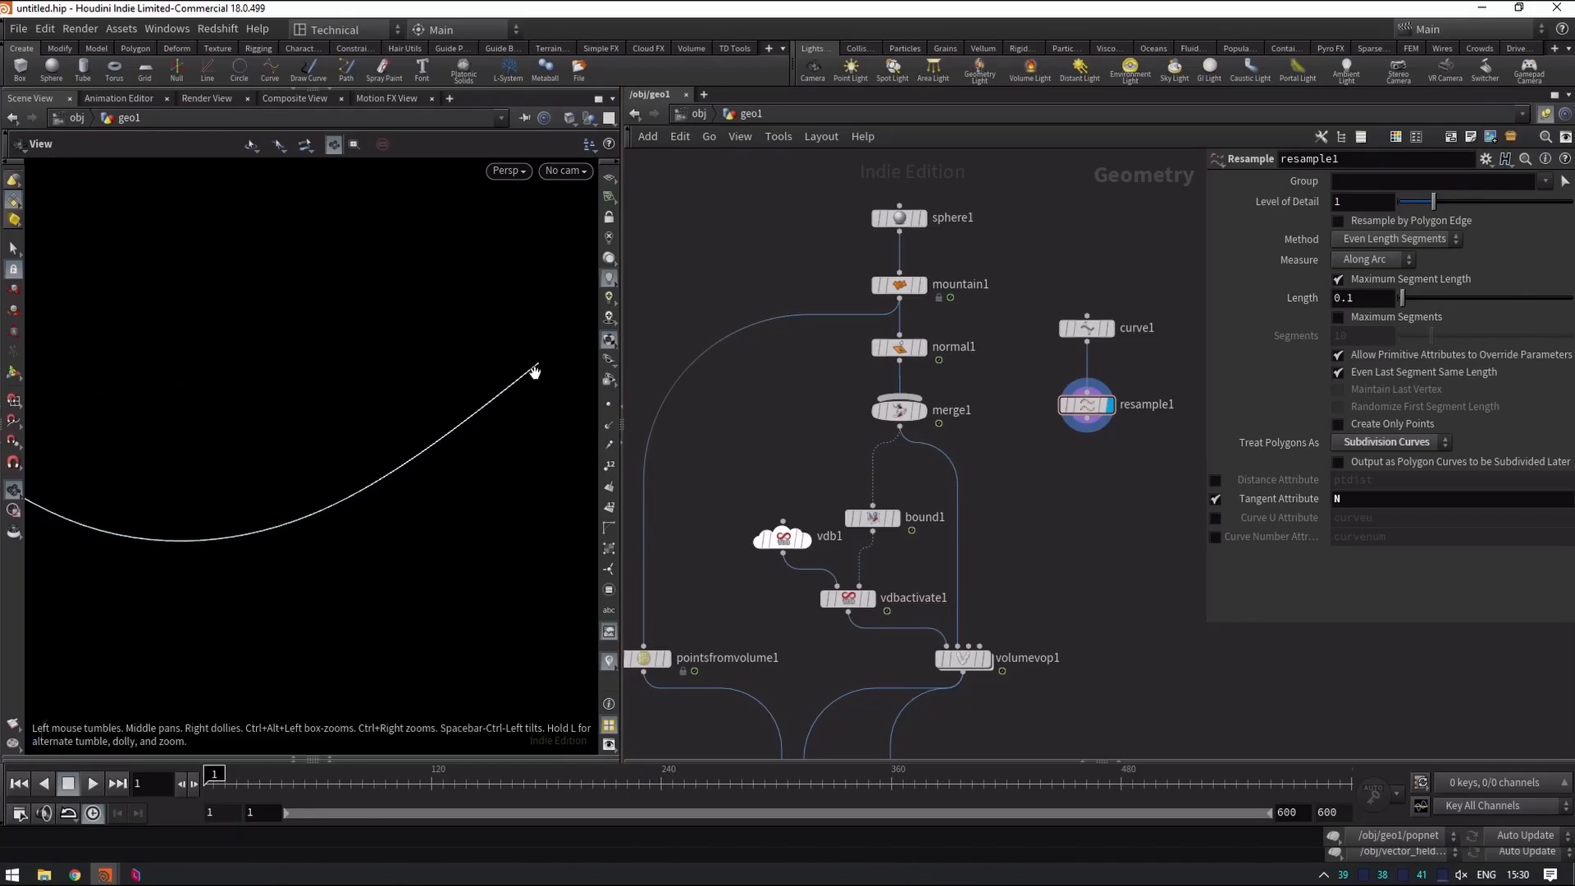
pyautogui.moveTo(423, 464); pyautogui.dragTo(531, 524)
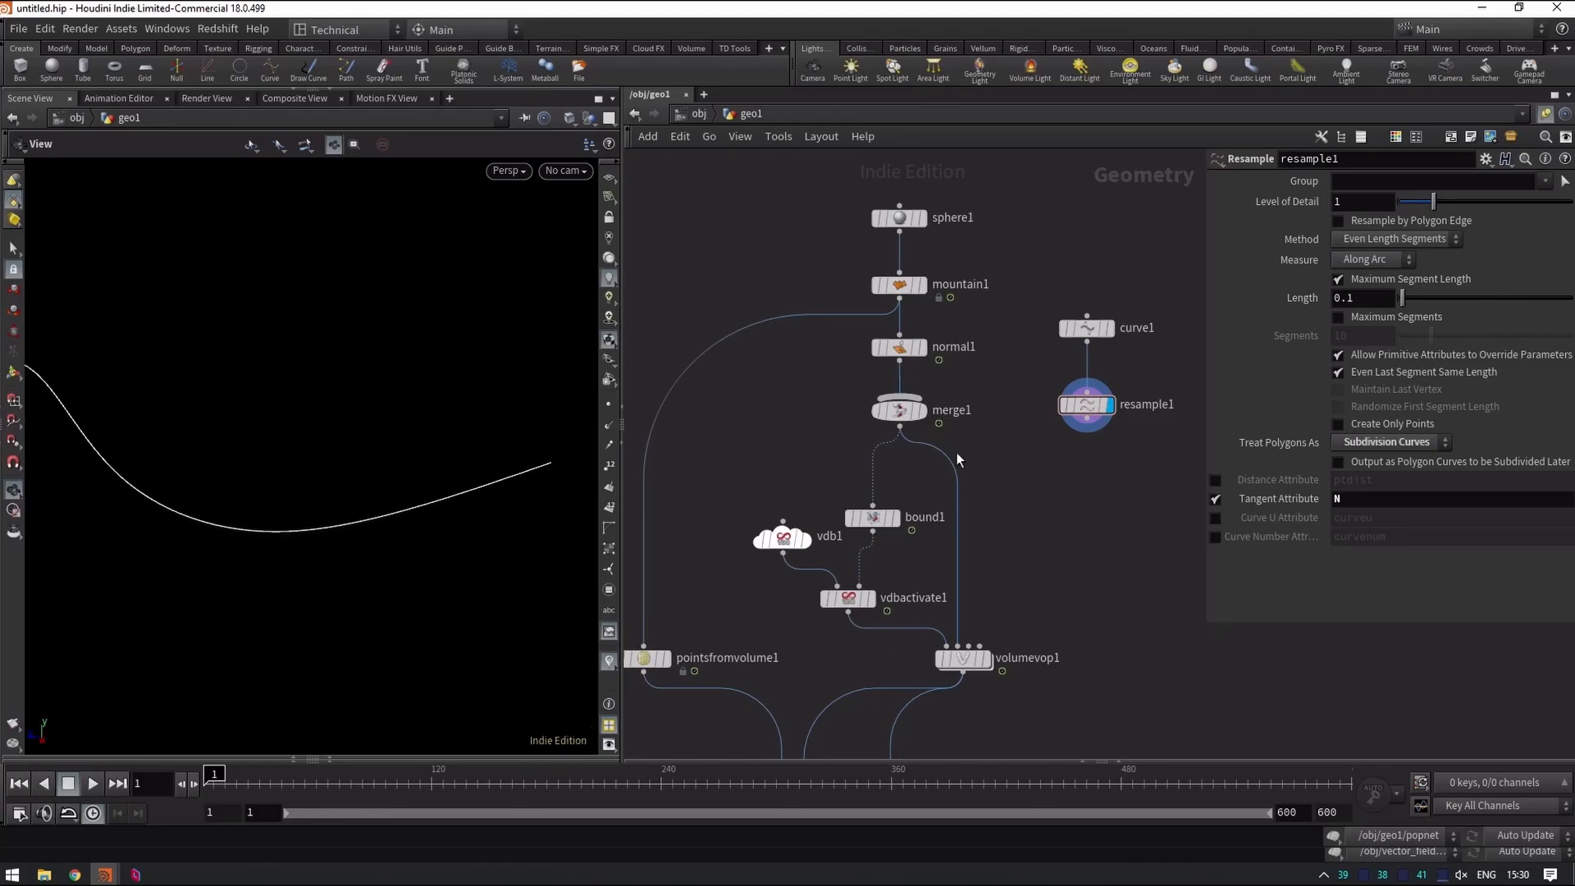
# Move curve1 and resample1 closer beside normal1 and wire resample1 into merge1.
pyautogui.moveTo(1152, 475); pyautogui.dragTo(1042, 260)
pyautogui.press('l')
pyautogui.moveTo(1102, 413); pyautogui.dragTo(1063, 355)
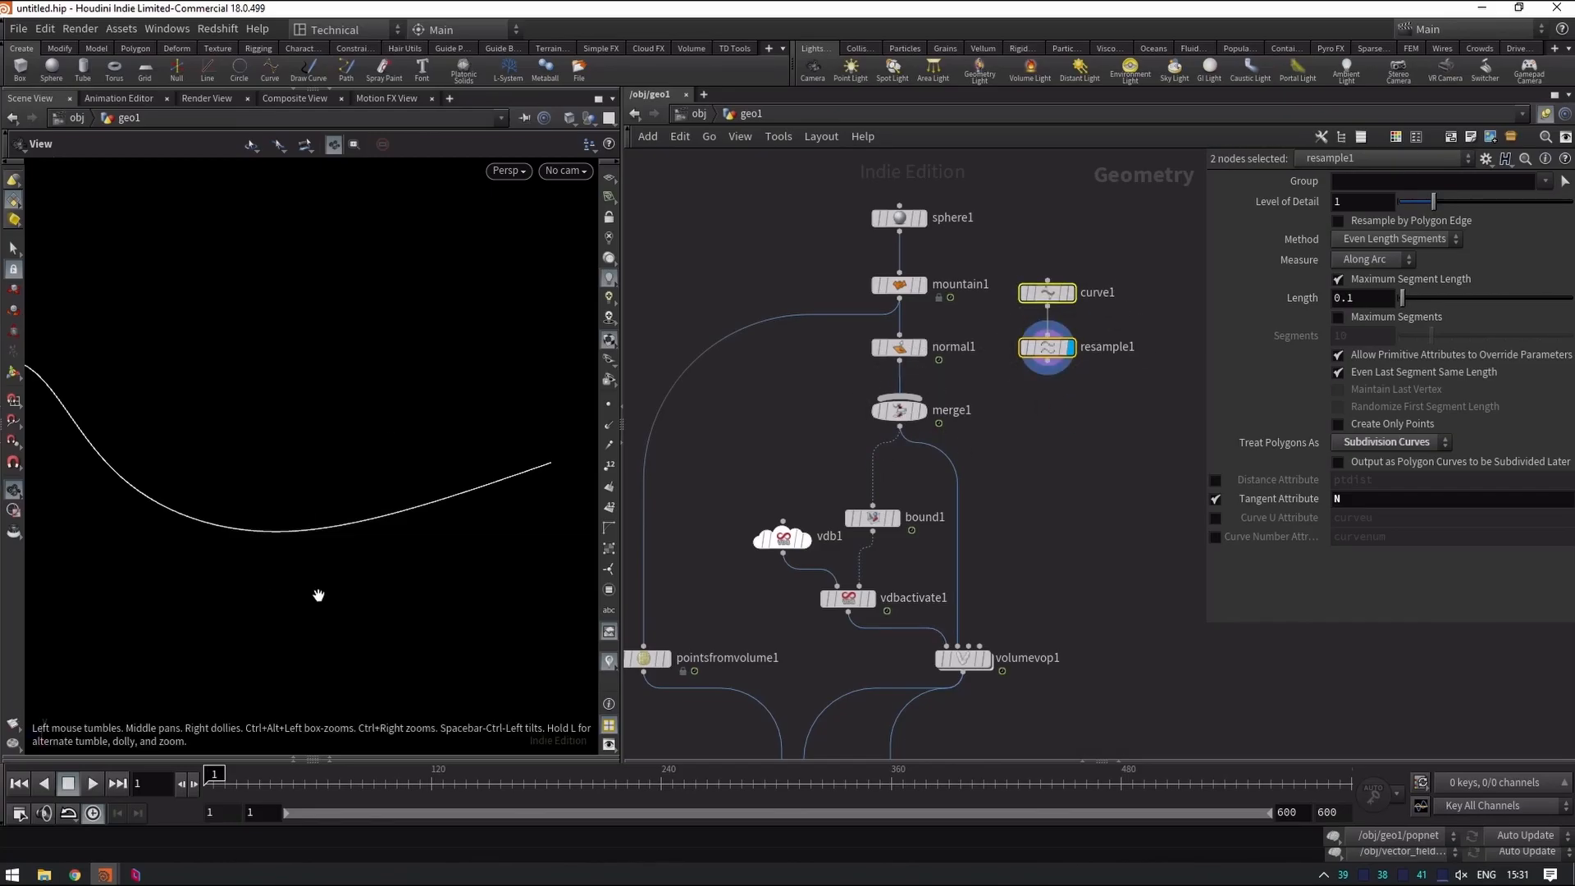
pyautogui.click(1047, 363)
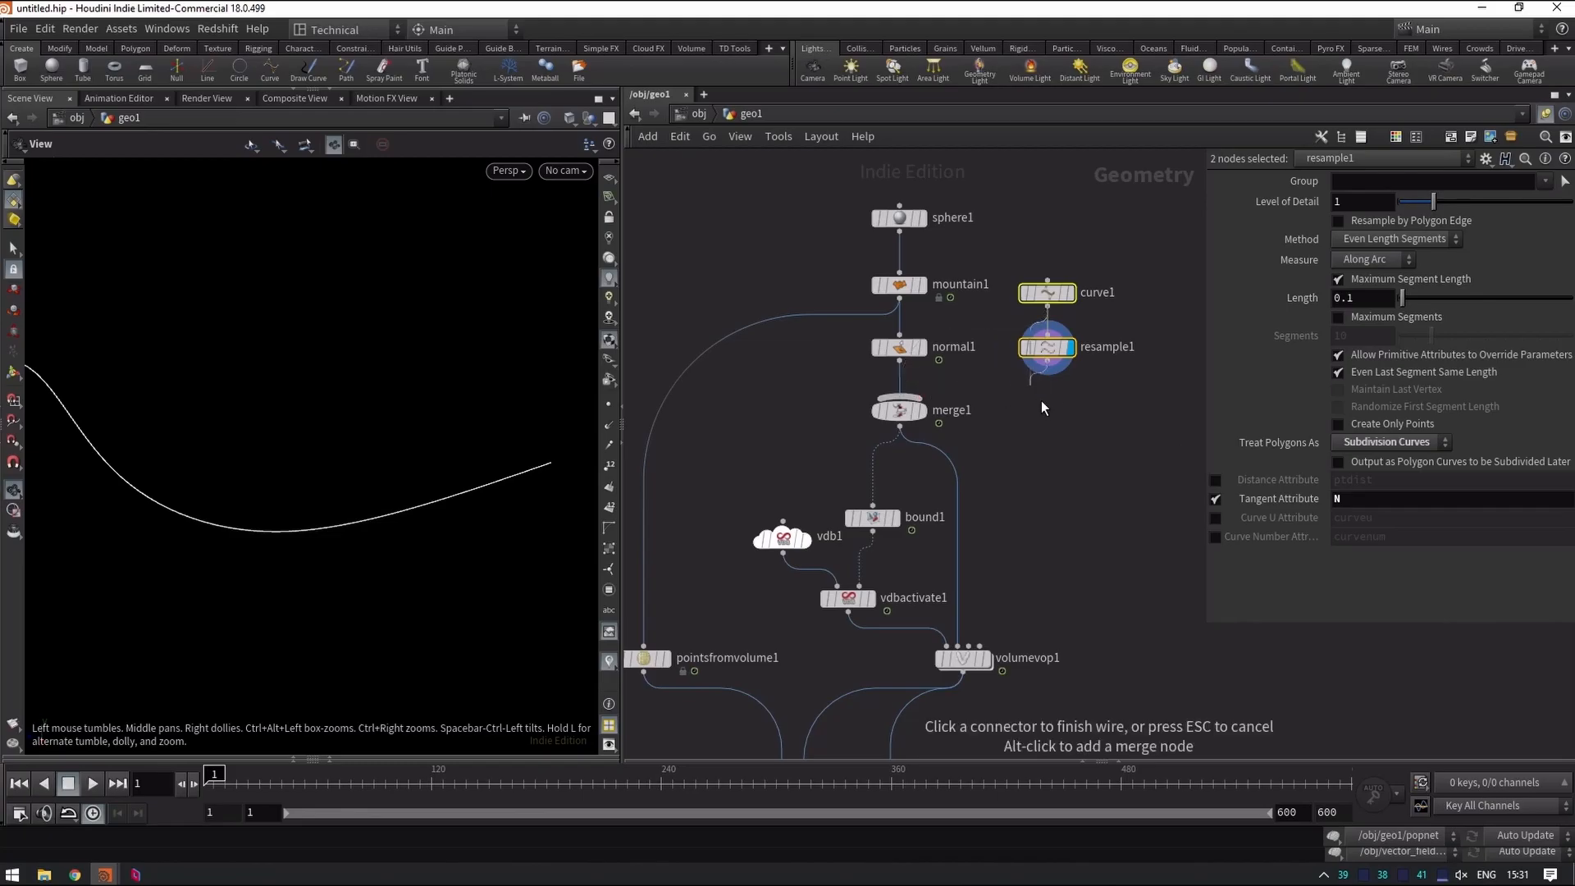
pyautogui.click(1022, 392)
pyautogui.moveTo(1024, 438); pyautogui.dragTo(1125, 330, button='middle')
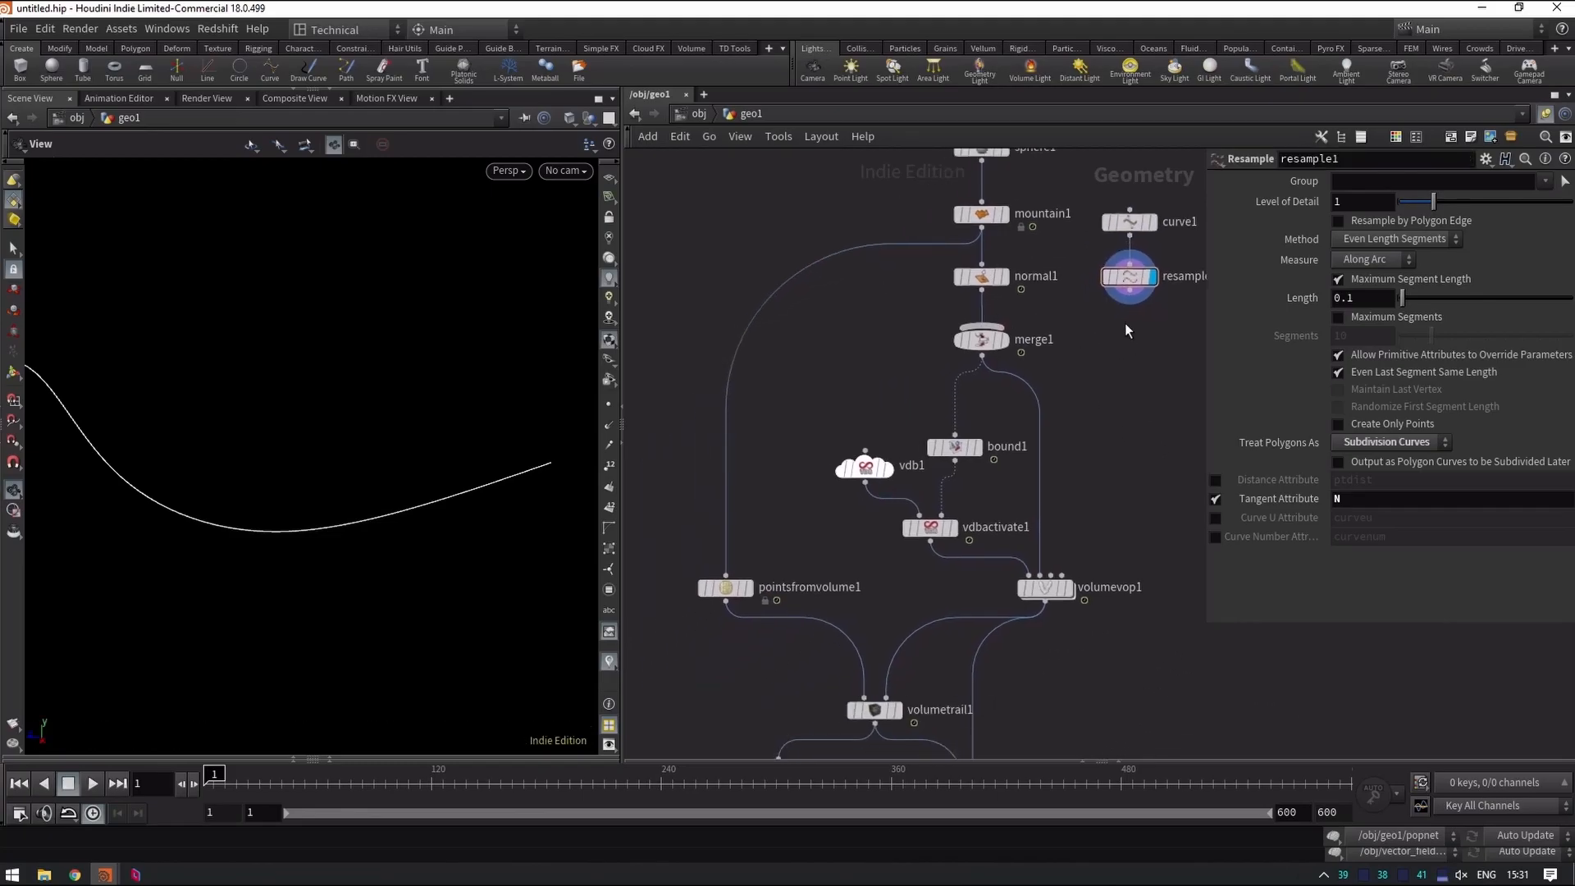
pyautogui.click(1129, 291)
pyautogui.click(988, 327)
# Display color1 and examine how the merged curve affects the volume trails from several angles.
pyautogui.moveTo(1014, 703); pyautogui.dragTo(1087, 562, button='middle')
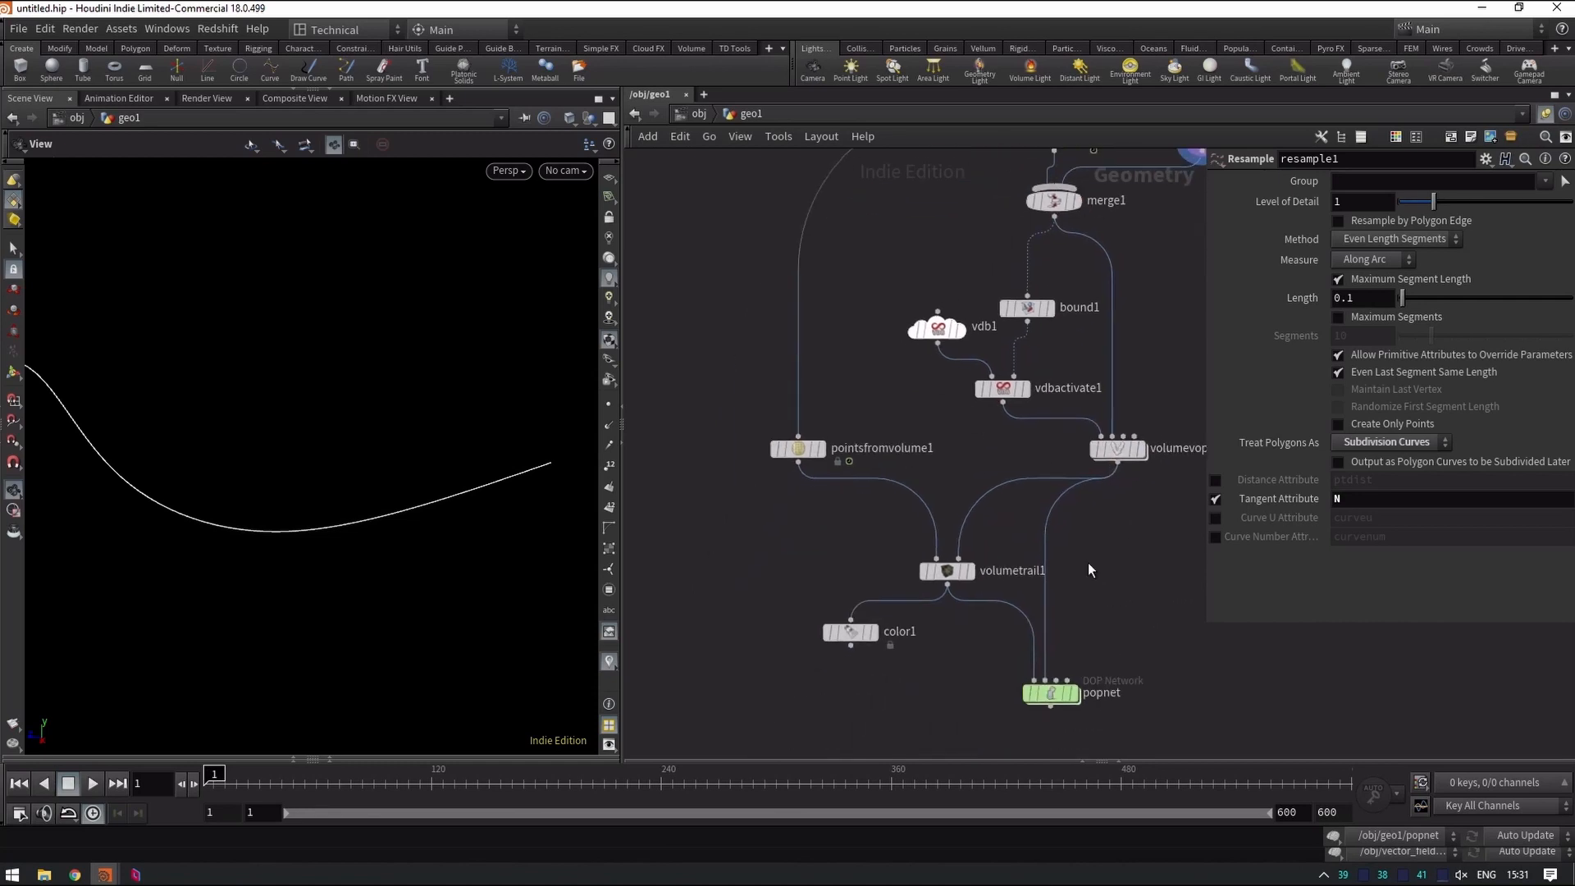
pyautogui.click(969, 570)
pyautogui.moveTo(953, 669); pyautogui.dragTo(906, 560, button='middle')
pyautogui.click(828, 530)
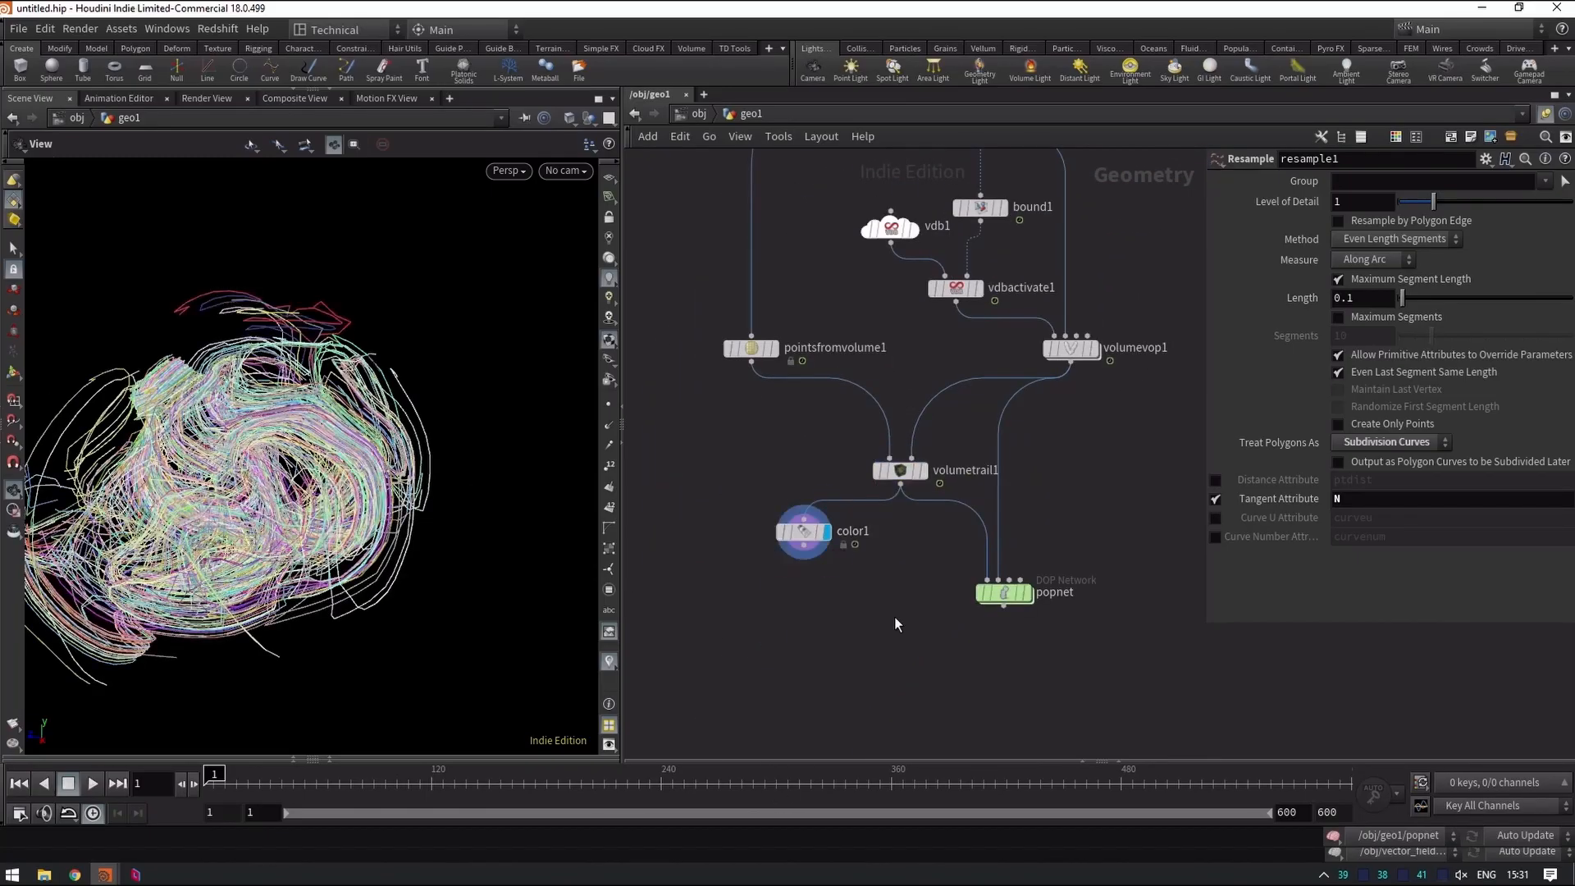
pyautogui.moveTo(303, 485); pyautogui.dragTo(443, 463)
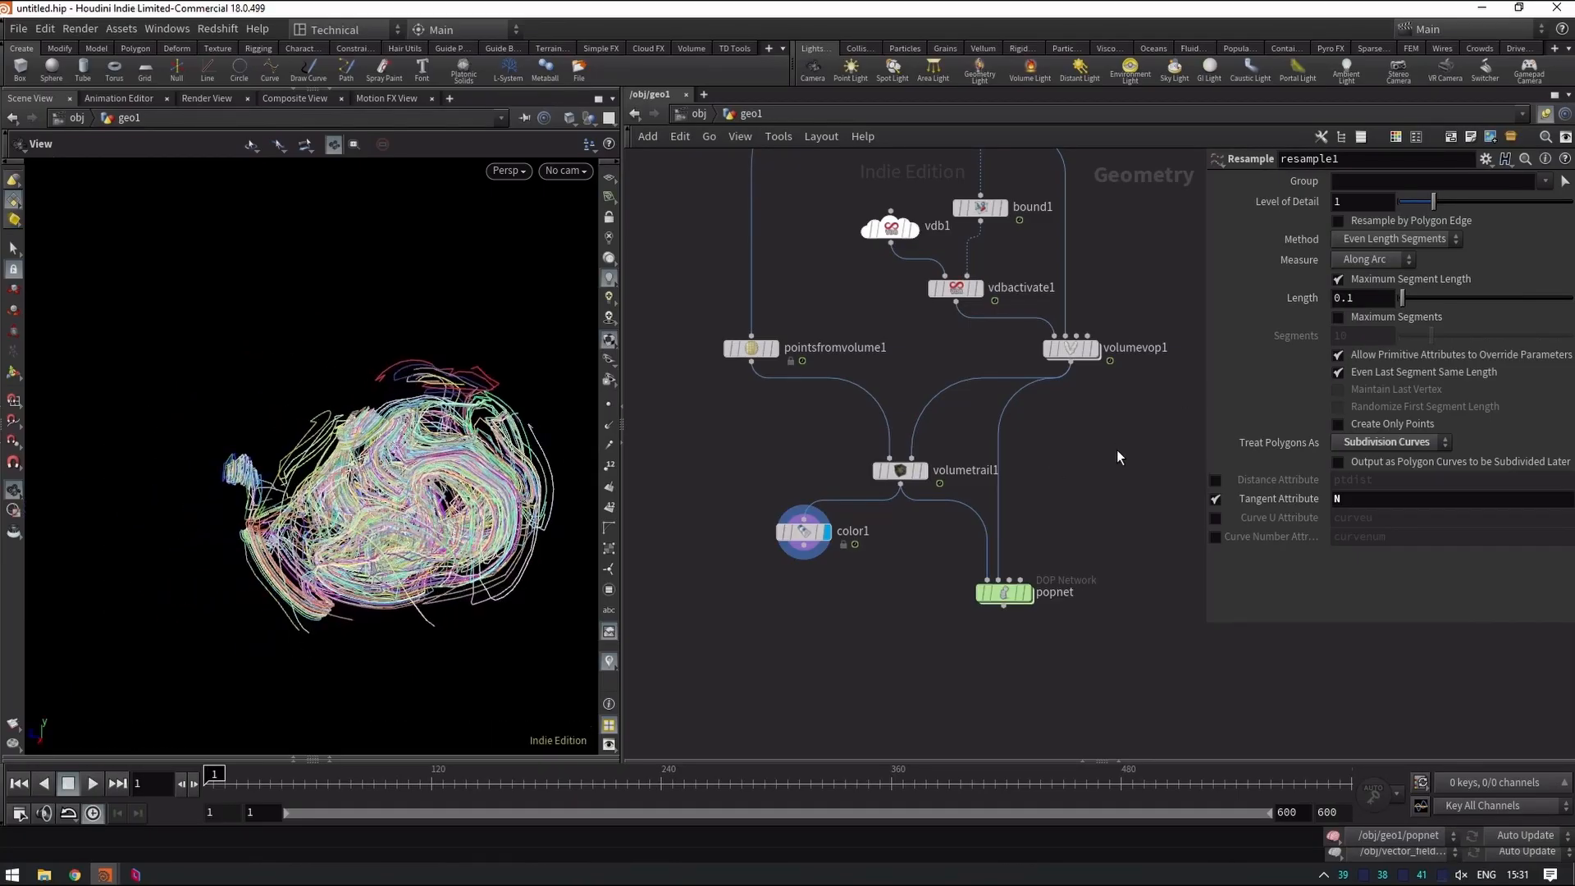
pyautogui.press('f')
pyautogui.click(995, 349)
pyautogui.moveTo(402, 509); pyautogui.dragTo(320, 525)
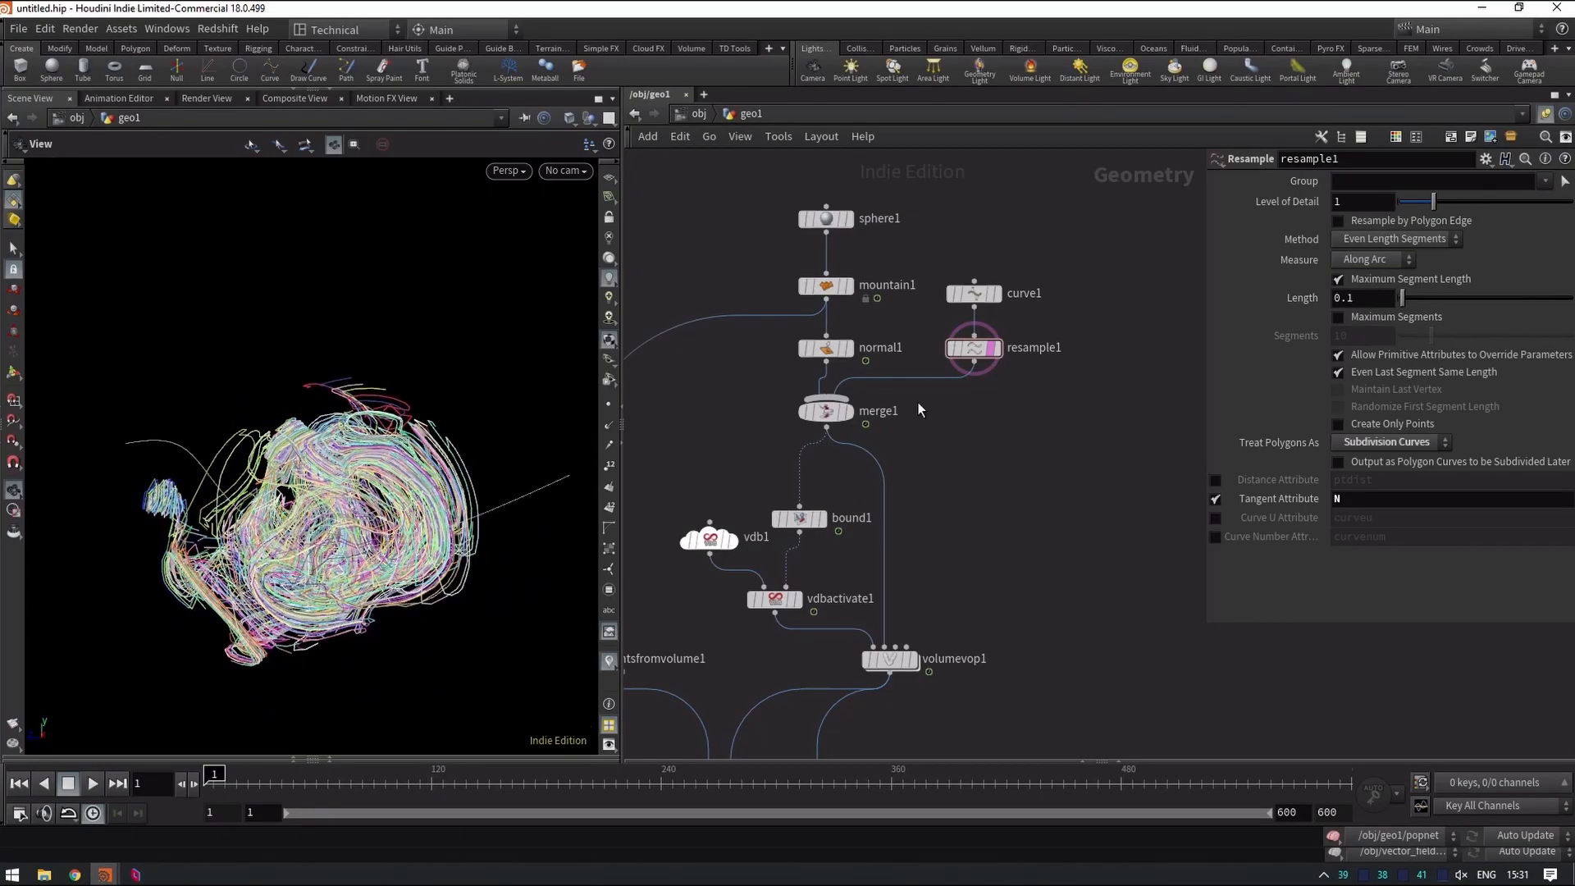
# Select curve1 and reposition its points in the viewport so the curve runs differently around the trails.
pyautogui.click(981, 304)
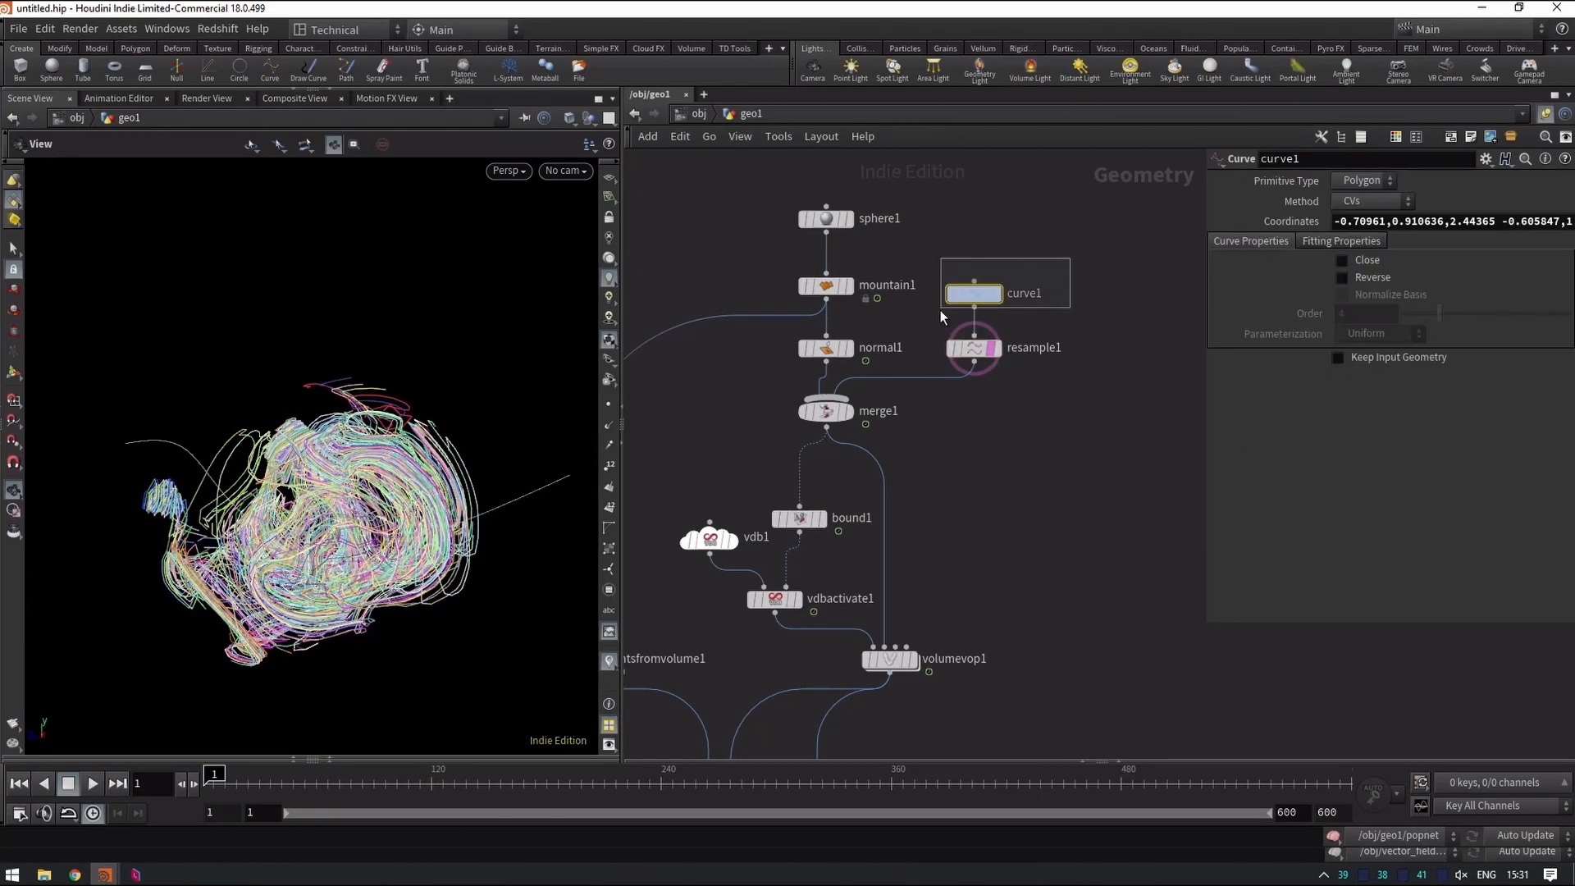
pyautogui.press('Return')
pyautogui.moveTo(561, 492); pyautogui.dragTo(353, 148)
pyautogui.press('Escape')
pyautogui.moveTo(295, 525); pyautogui.dragTo(344, 611)
pyautogui.press('Return')
pyautogui.moveTo(361, 315); pyautogui.dragTo(566, 365)
pyautogui.moveTo(246, 483); pyautogui.dragTo(383, 362)
pyautogui.press('space')
pyautogui.press('space')
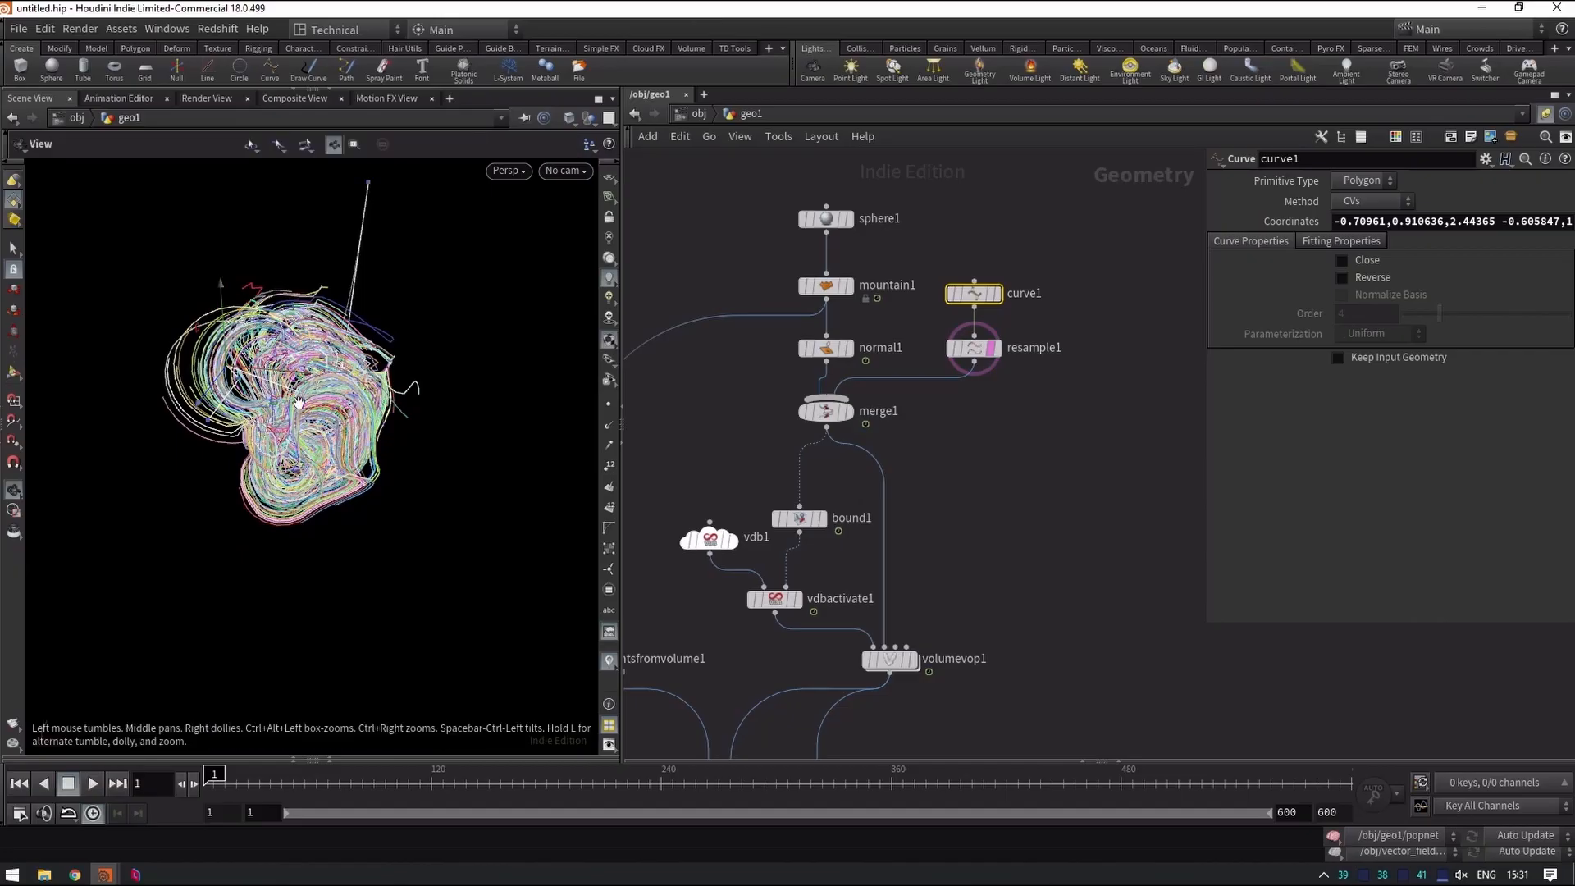
pyautogui.moveTo(246, 377); pyautogui.dragTo(218, 370)
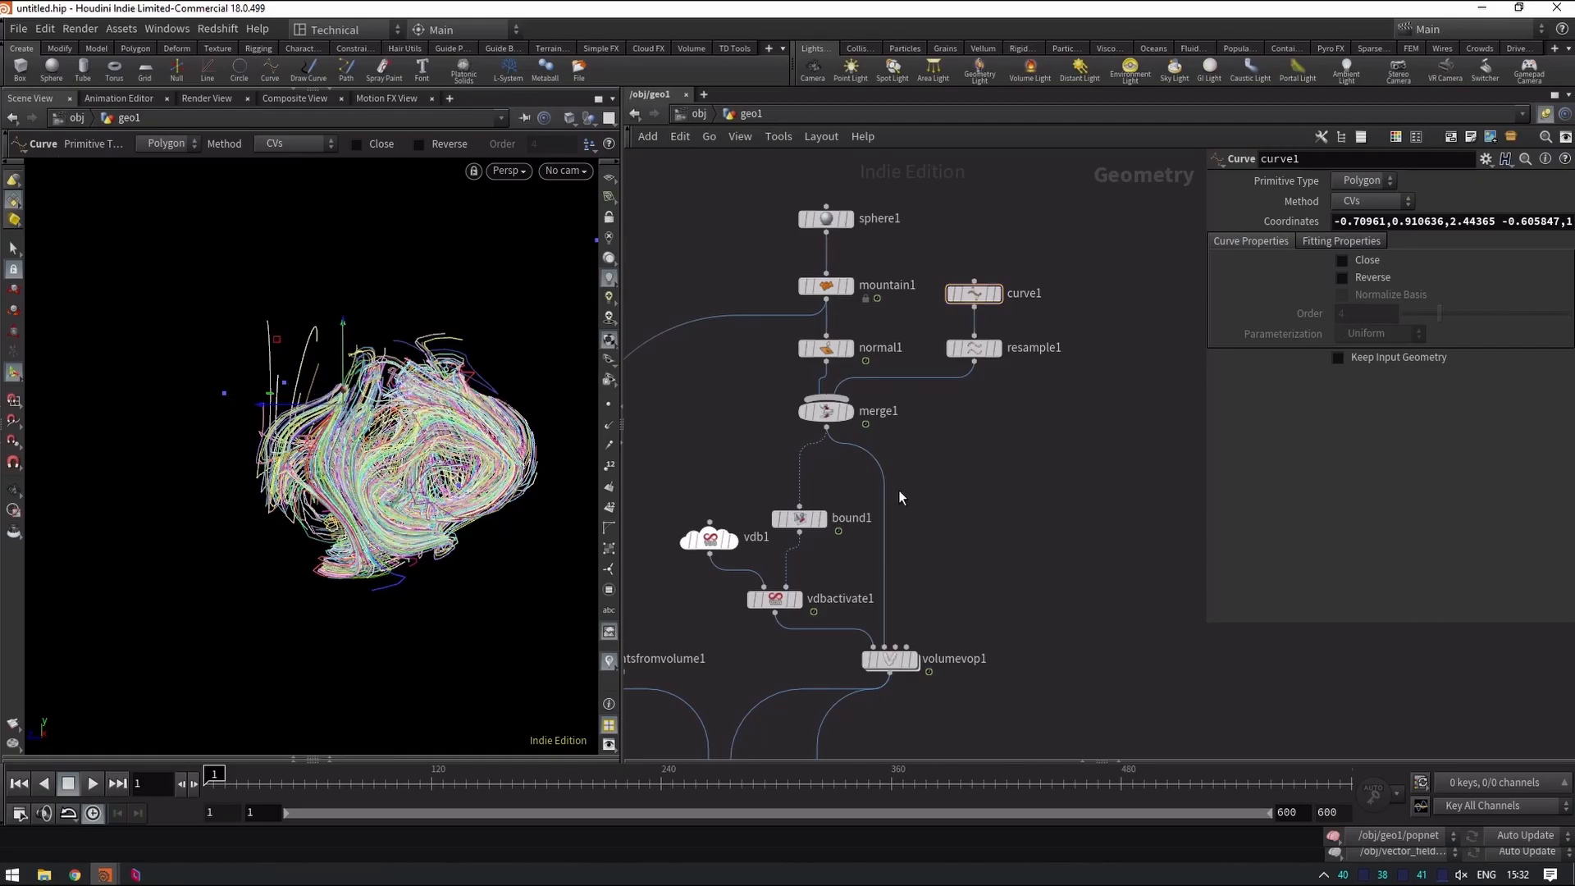
pyautogui.press('Escape')
pyautogui.moveTo(443, 386); pyautogui.dragTo(361, 349)
# Display popnet, play the particle simulation with the curve-influenced field, and rewind to the first frame.
pyautogui.moveTo(953, 558); pyautogui.dragTo(1010, 287, button='middle')
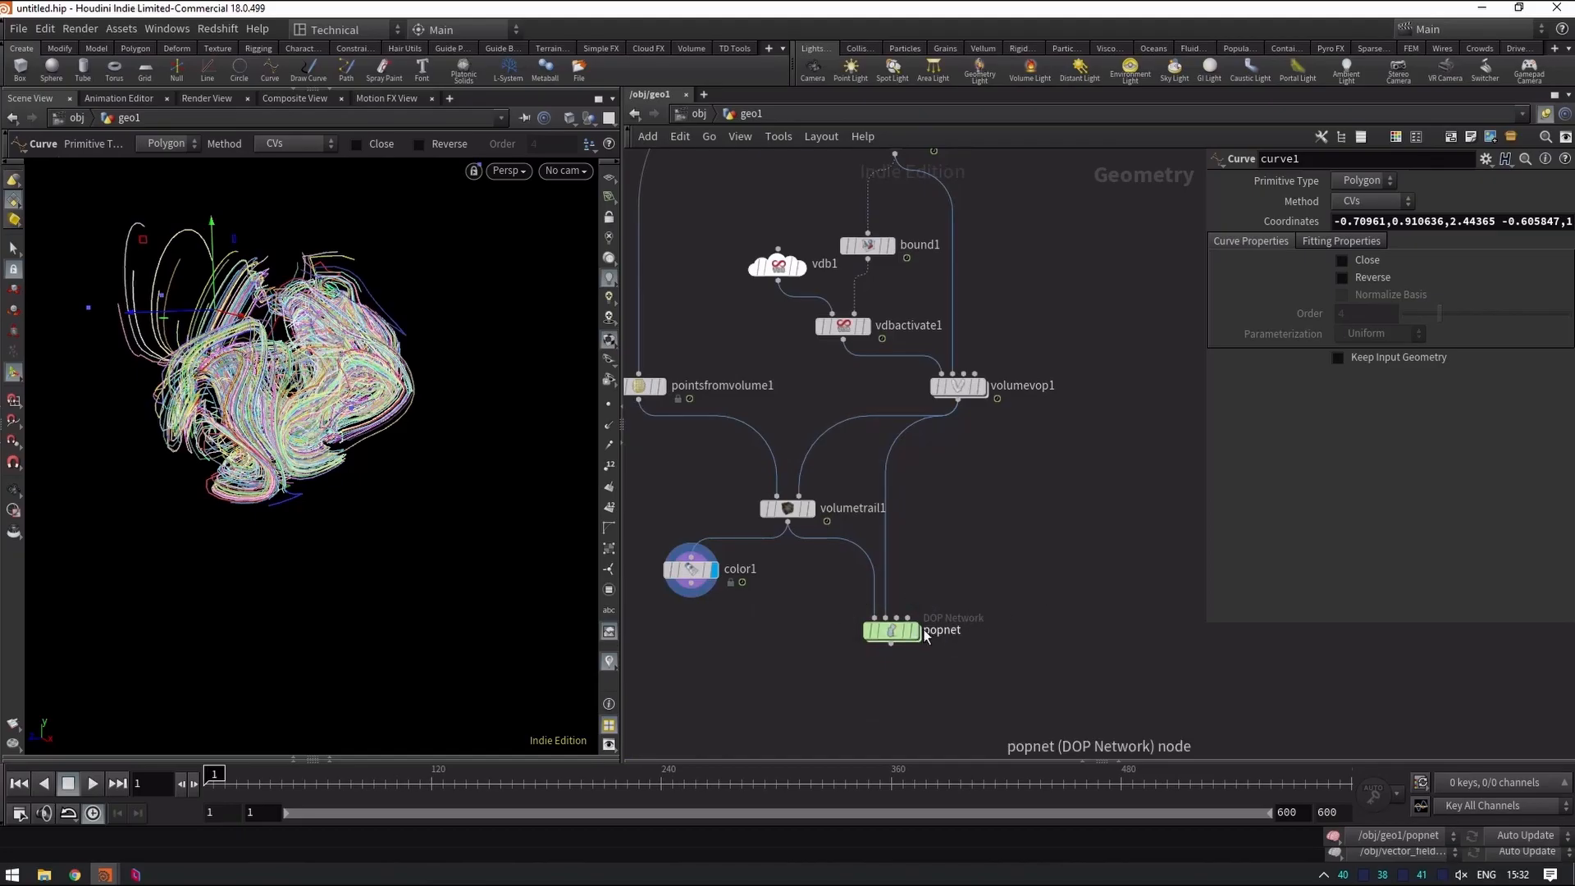
pyautogui.click(916, 631)
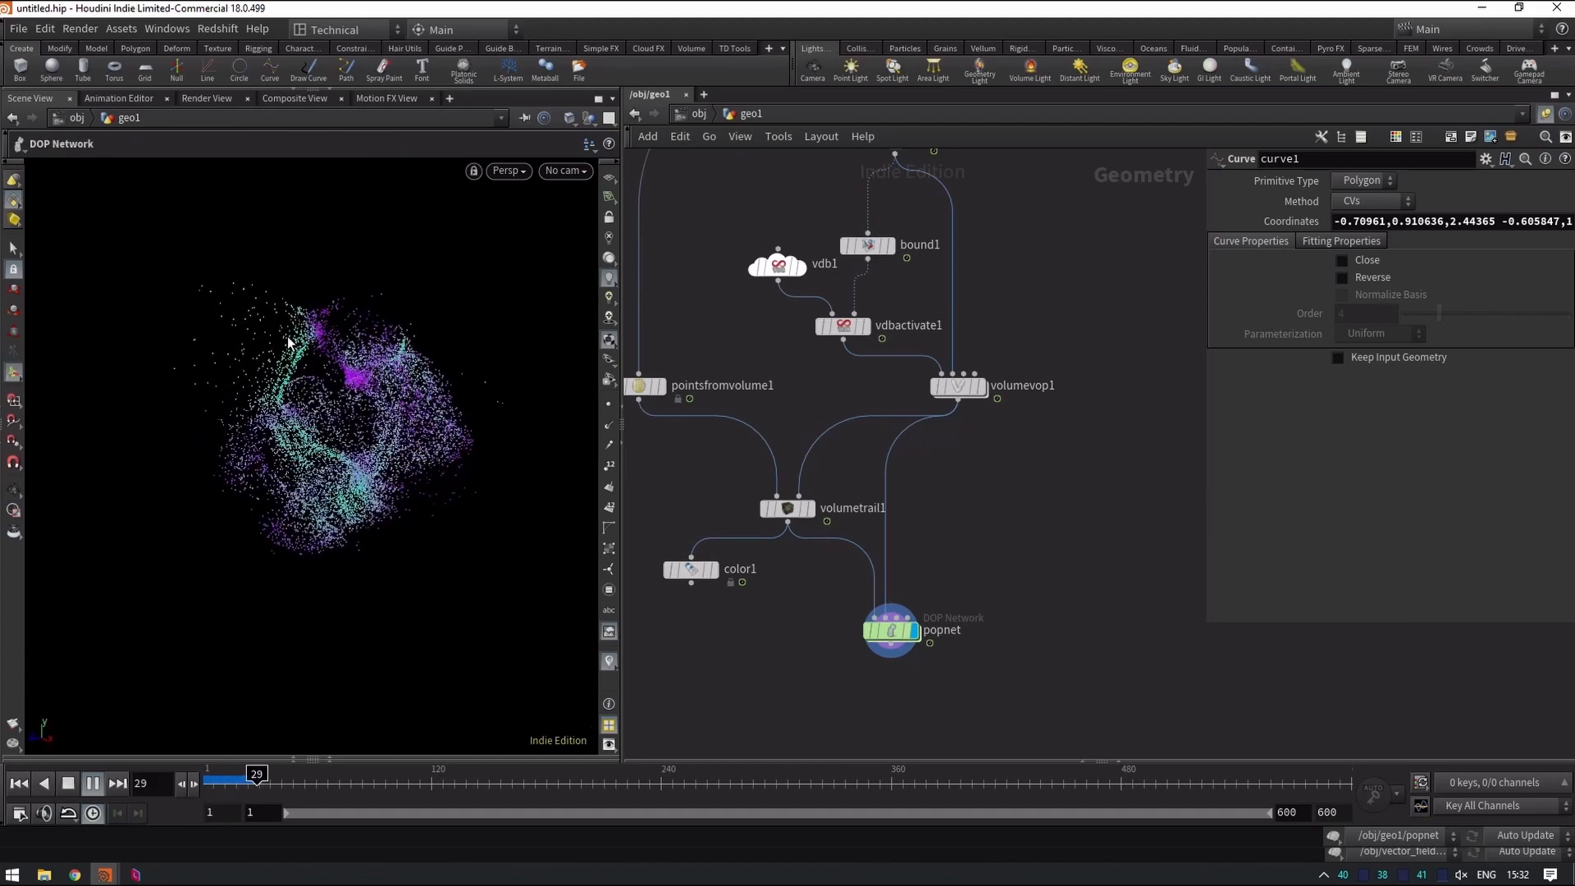
pyautogui.press('Escape')
pyautogui.moveTo(239, 362); pyautogui.dragTo(346, 365)
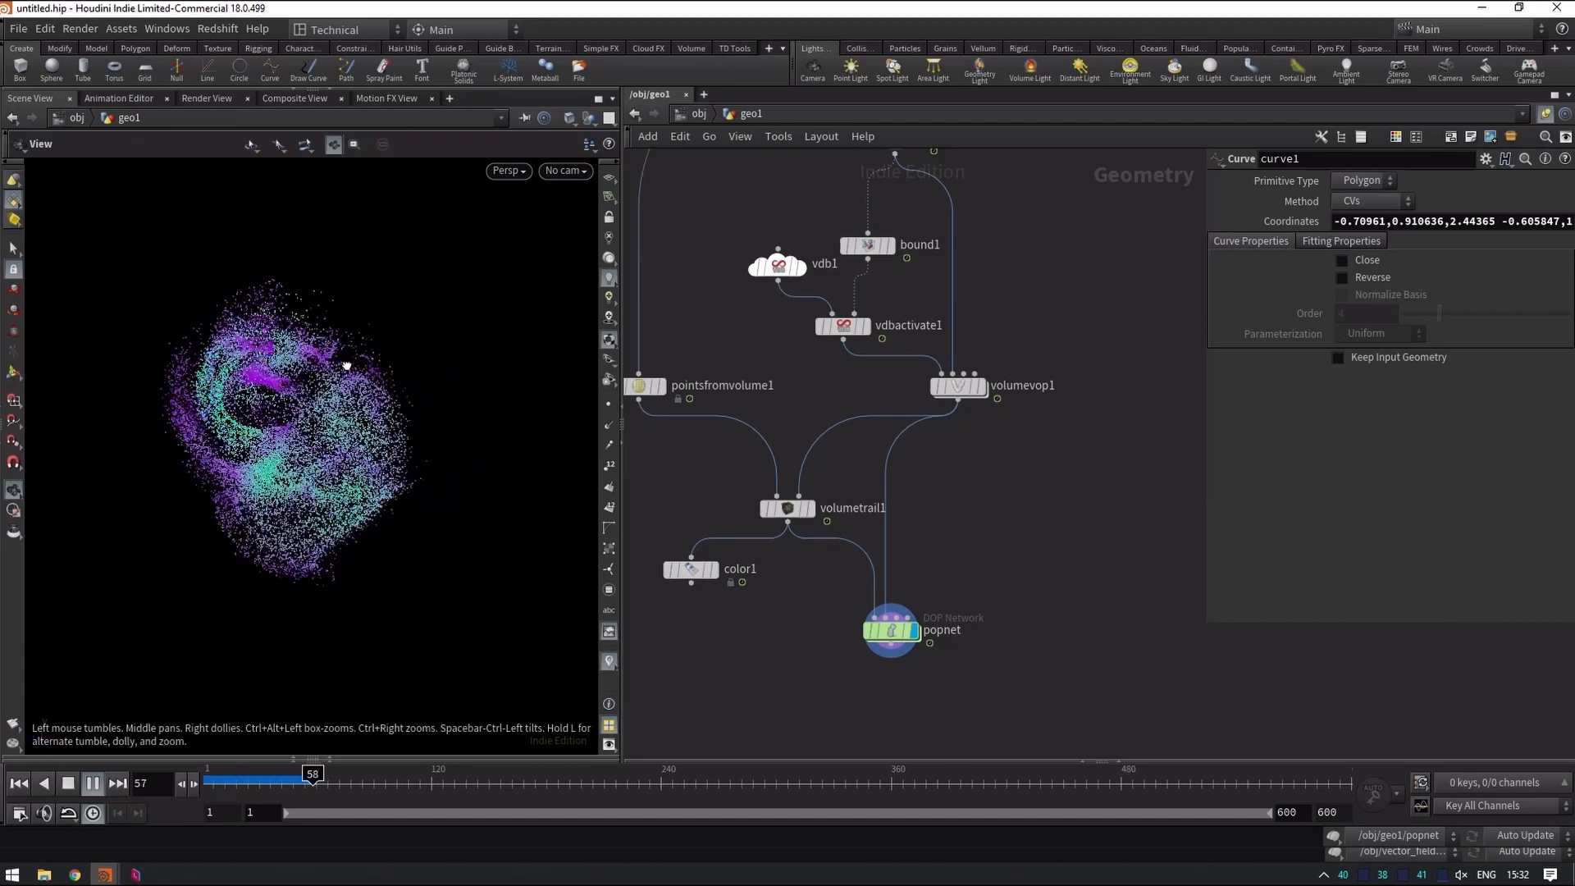
pyautogui.press('Return')
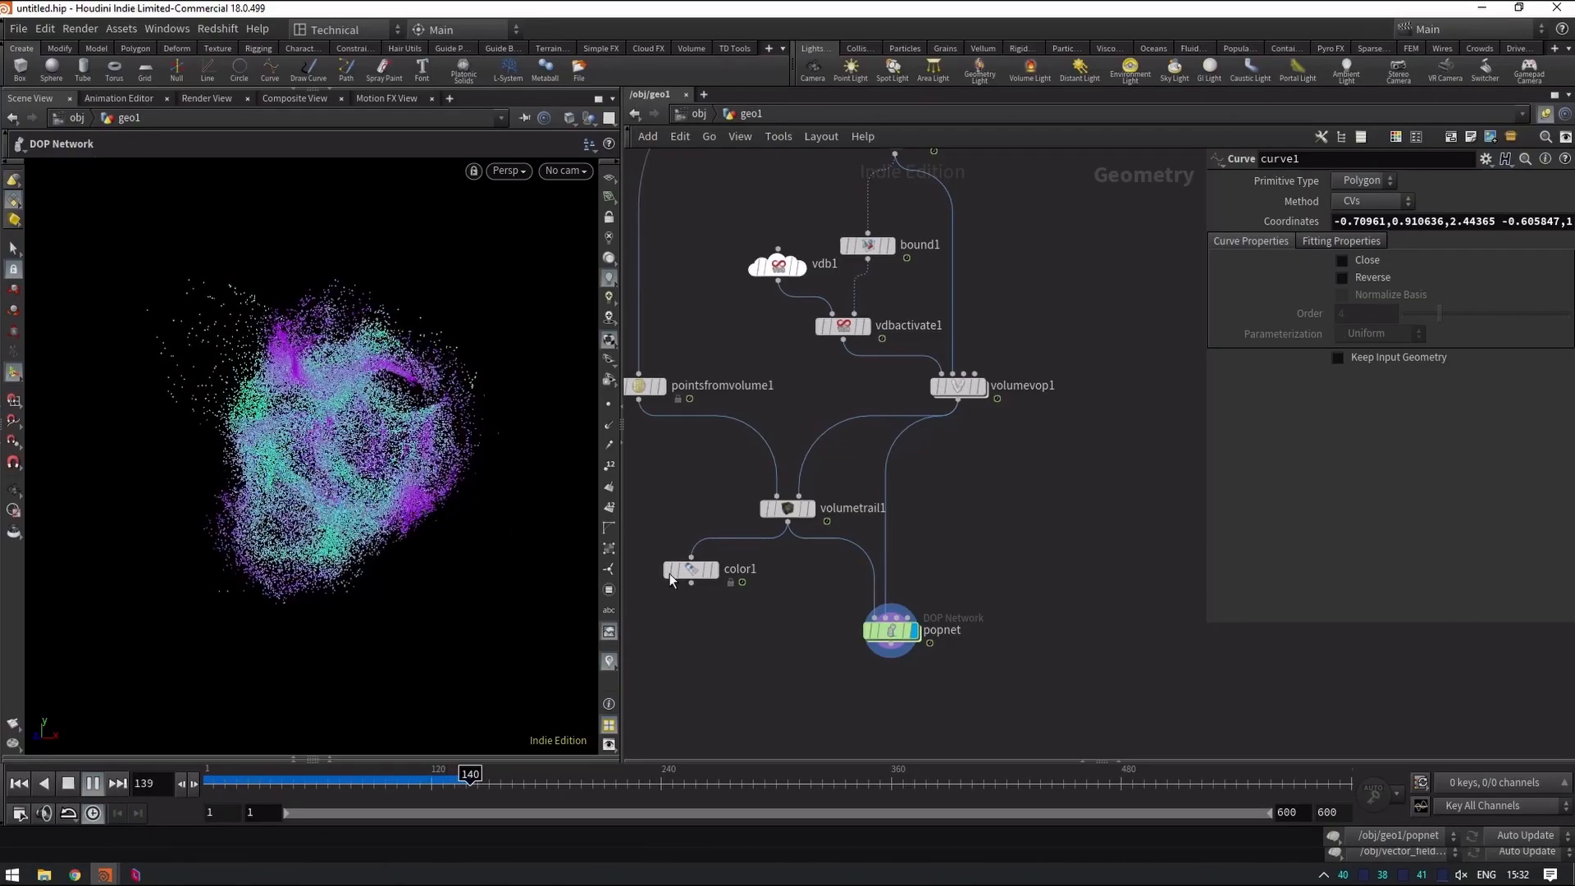
pyautogui.moveTo(785, 510)
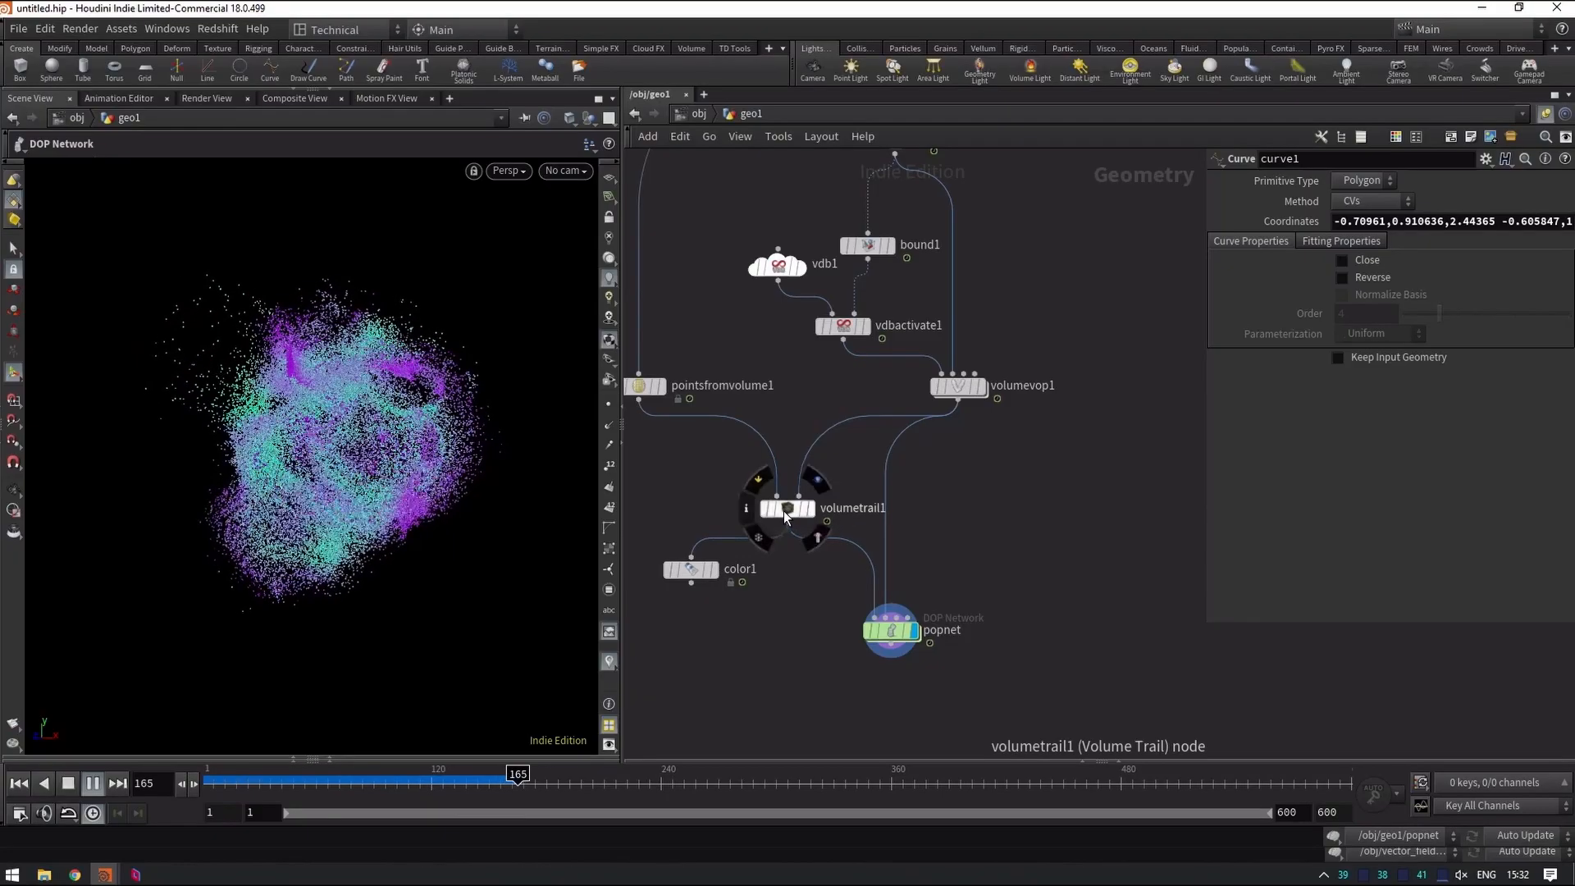
pyautogui.press('Up')
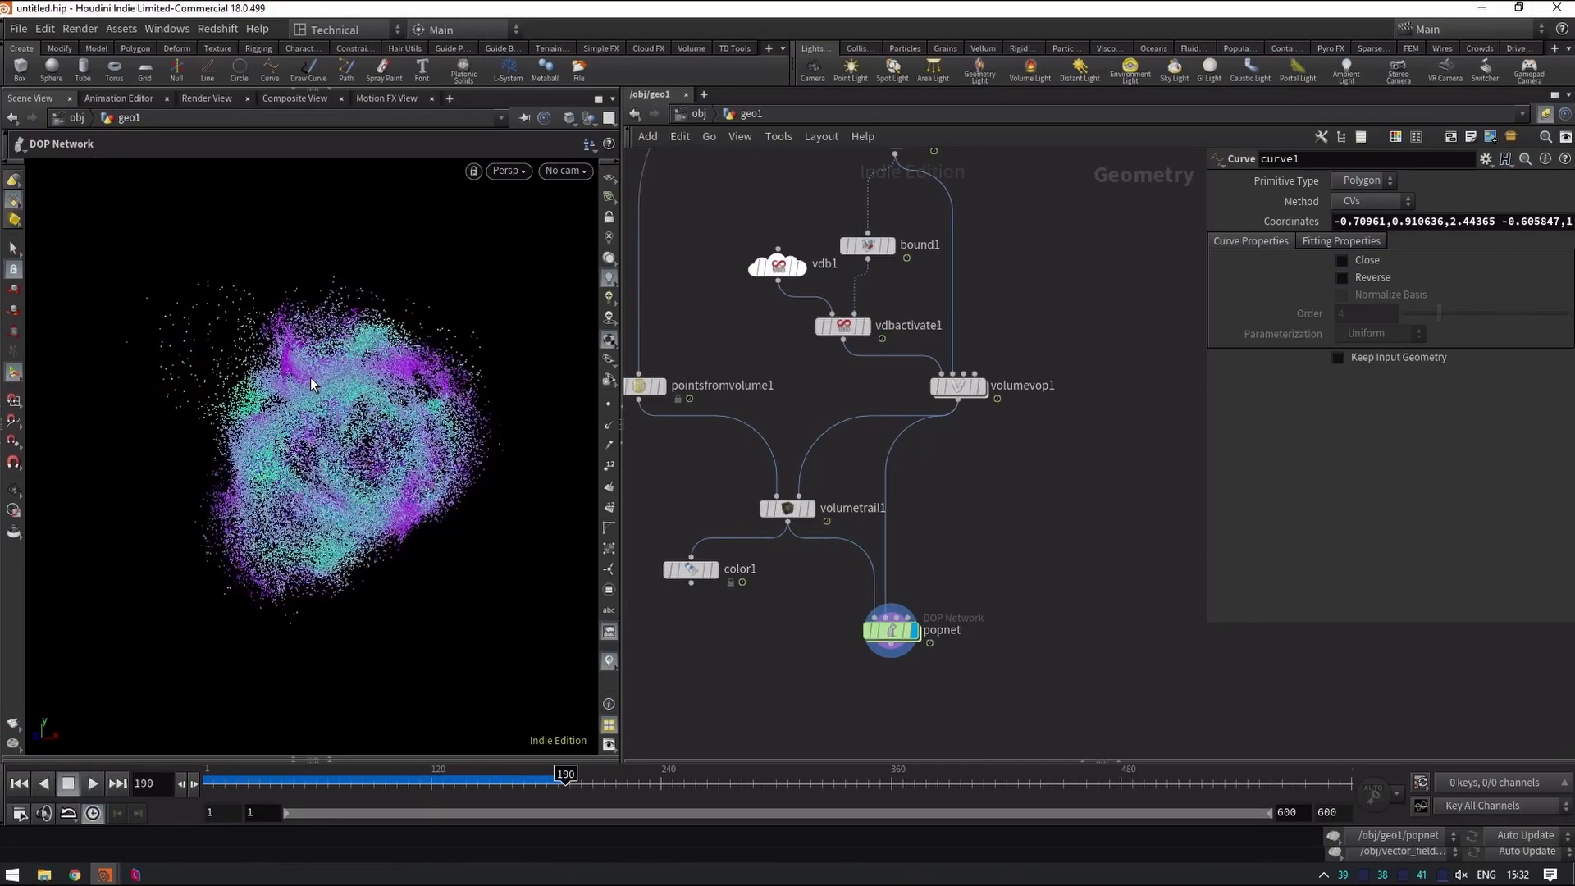
pyautogui.hotkey('ctrl', 'Up')
# Move popnet down to make room and add a Circle node below volumetrail1.
pyautogui.moveTo(890, 630); pyautogui.dragTo(947, 689)
pyautogui.press('Tab')
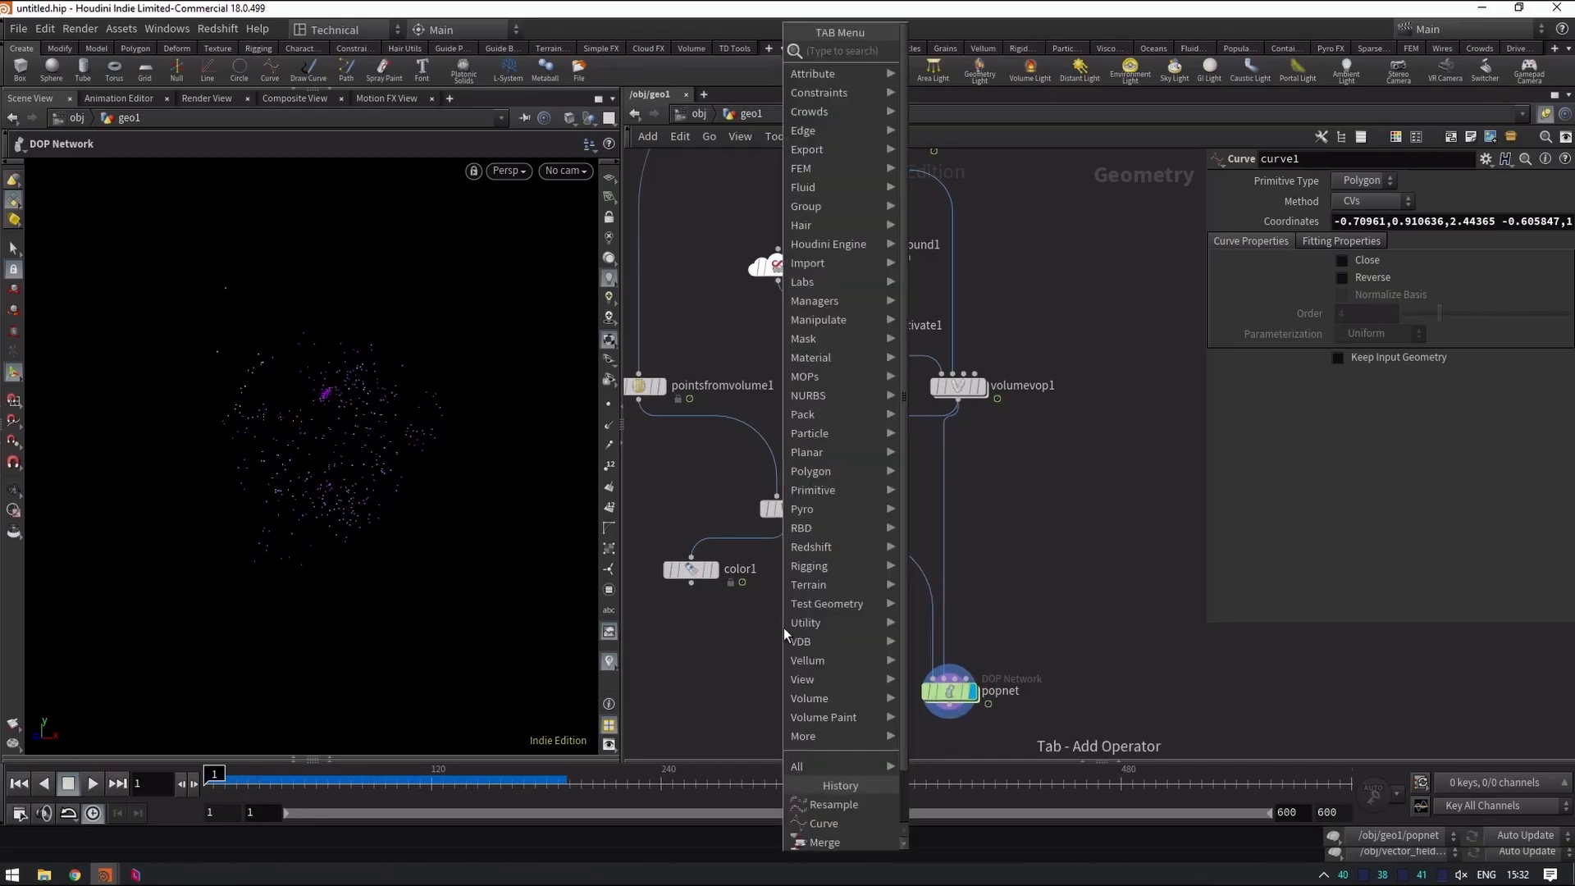
pyautogui.write('cir')
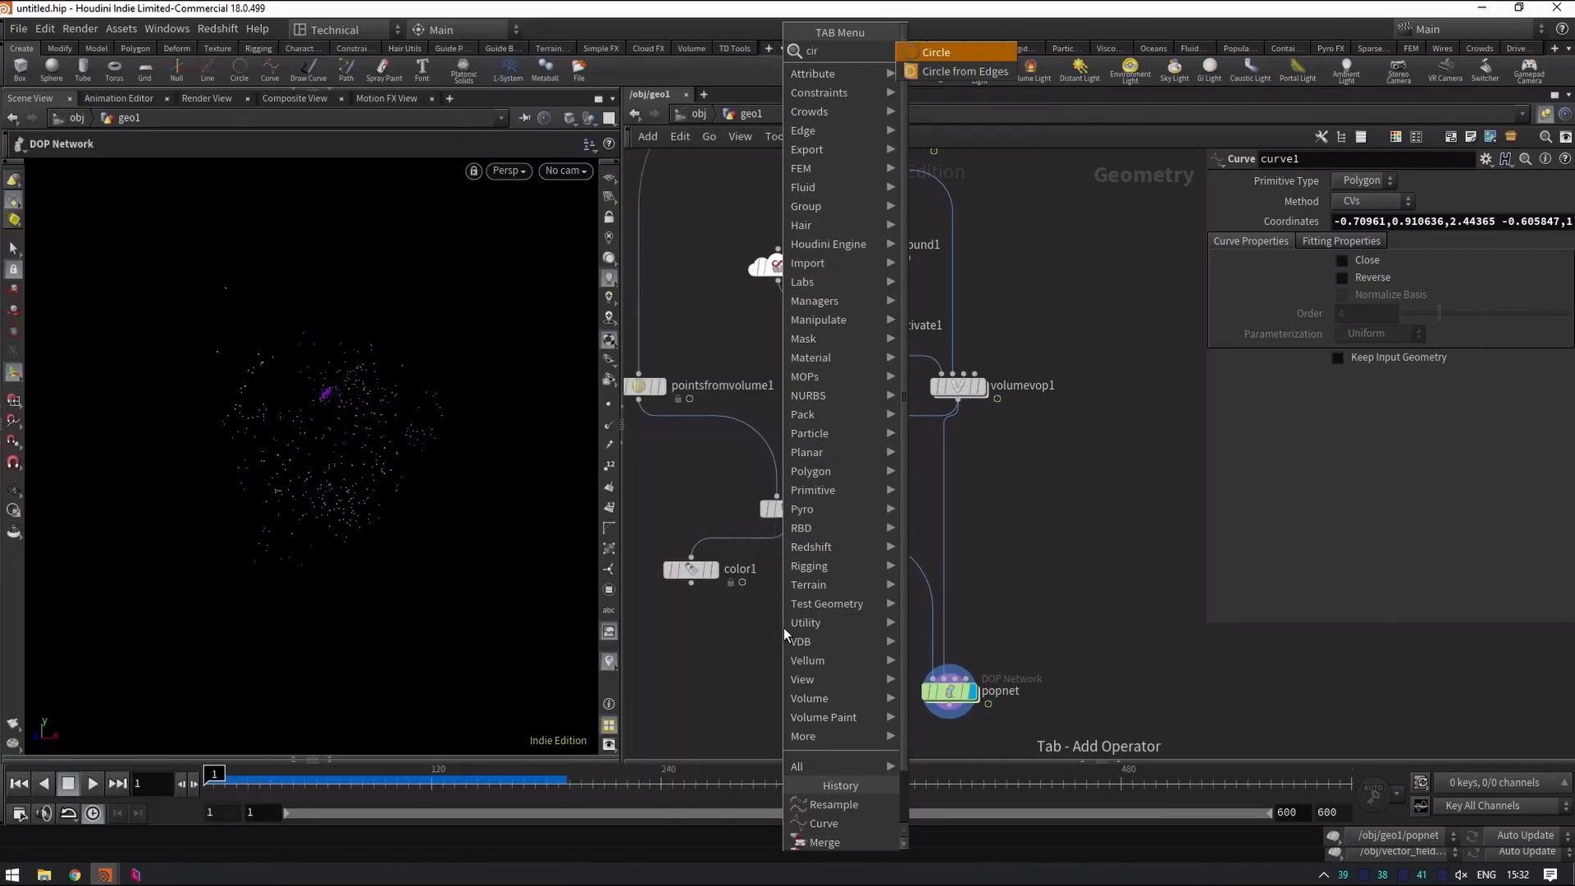
pyautogui.write('cl')
pyautogui.press('Return')
pyautogui.click(784, 628)
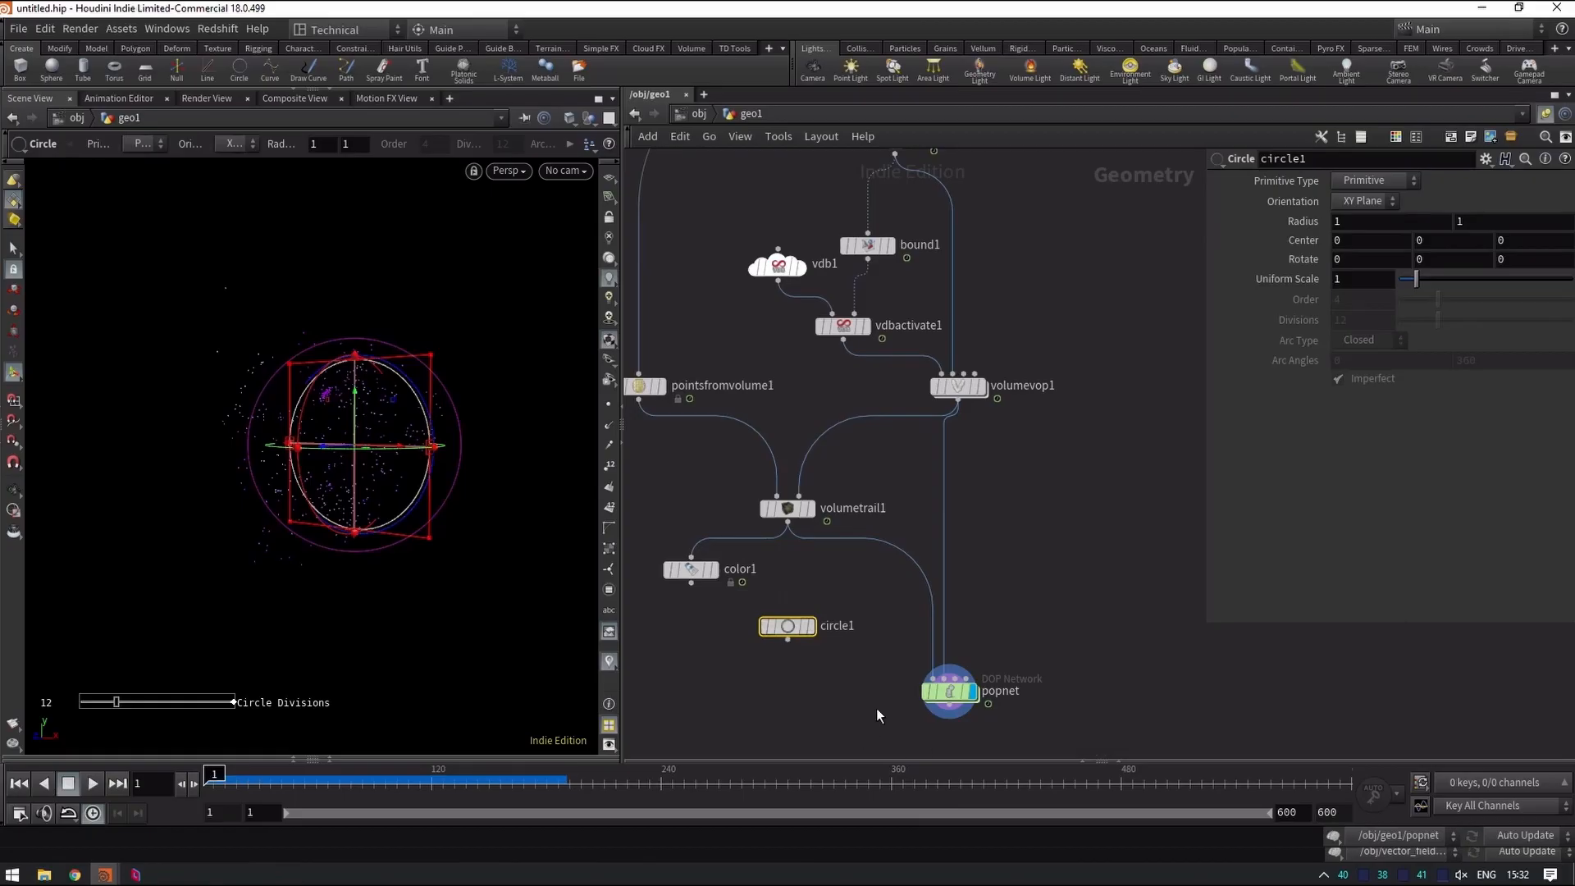
# Set circle1's uniform scale to 0.2 and wire it into popnet's first input in place of volumetrail1.
pyautogui.doubleClick(1341, 279)
pyautogui.write('0.2')
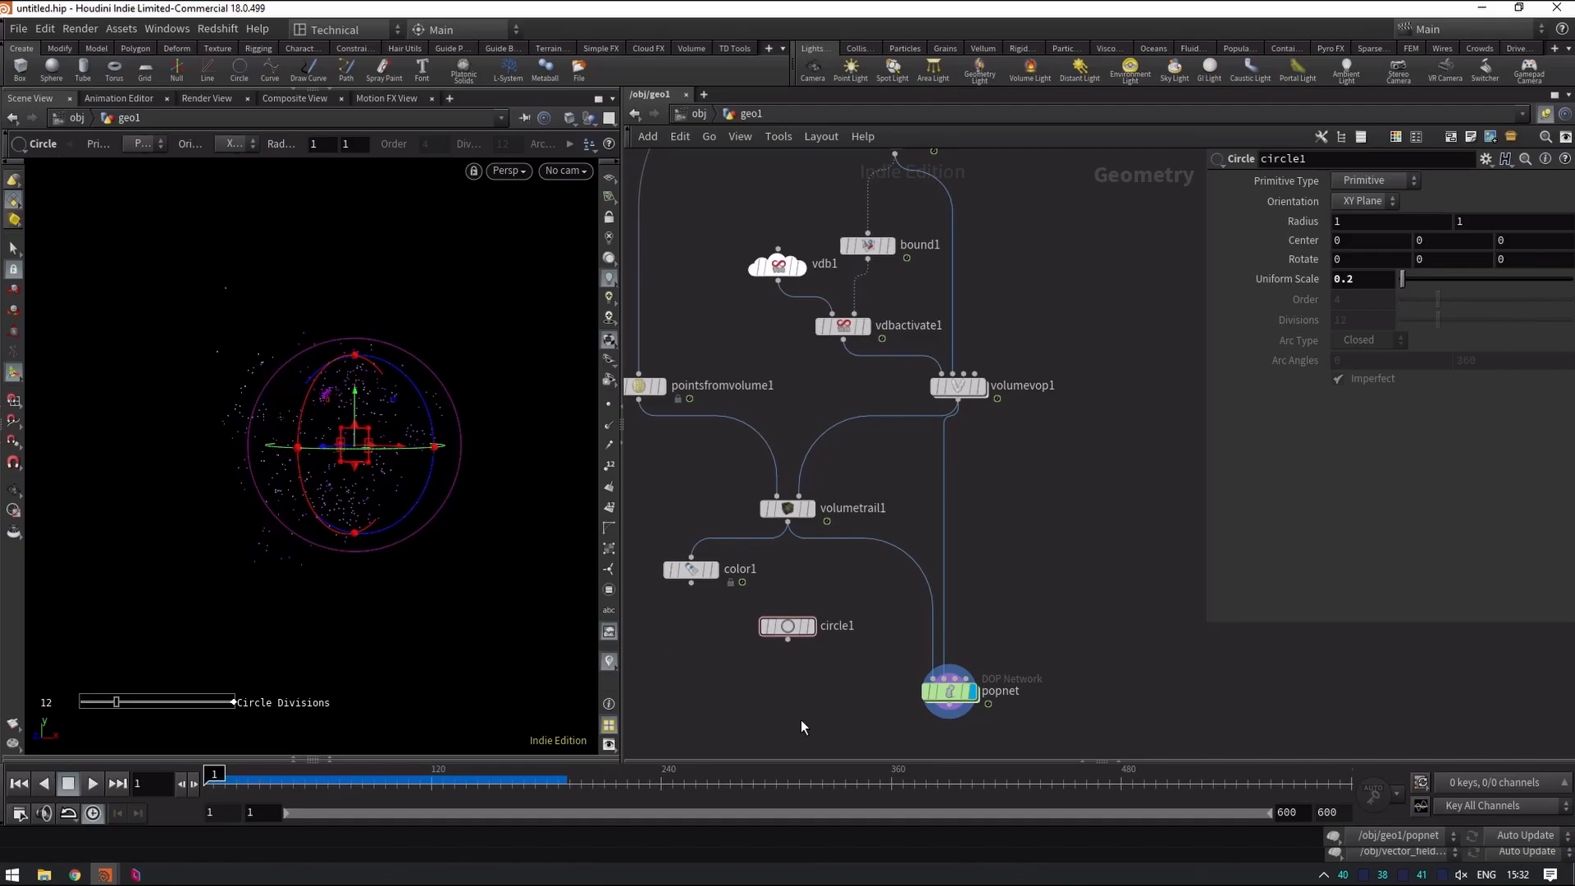
pyautogui.click(787, 641)
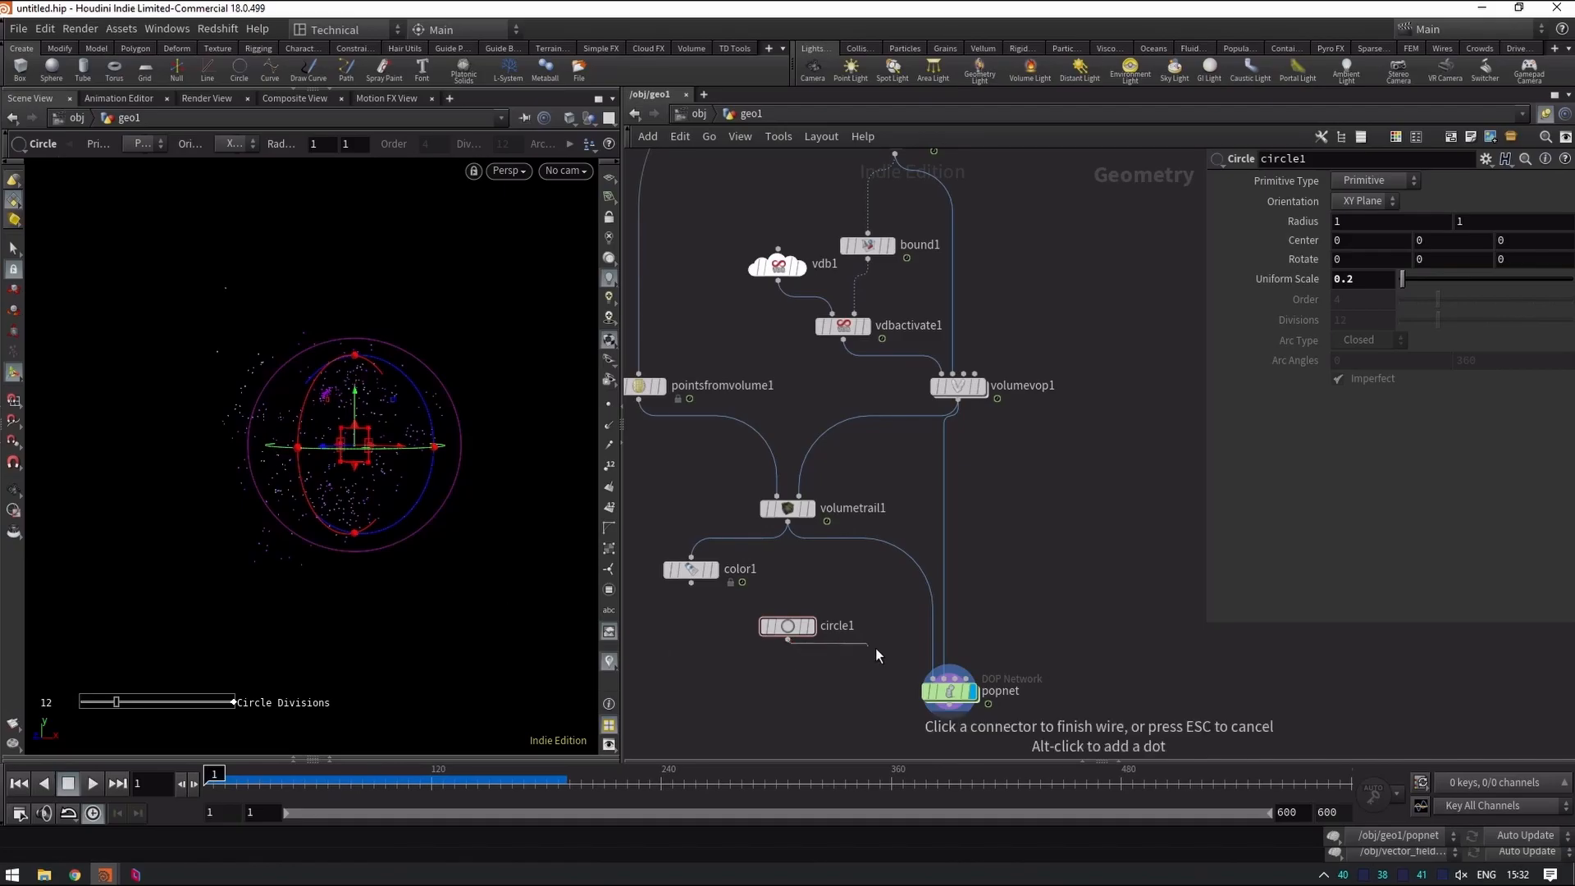
pyautogui.click(937, 680)
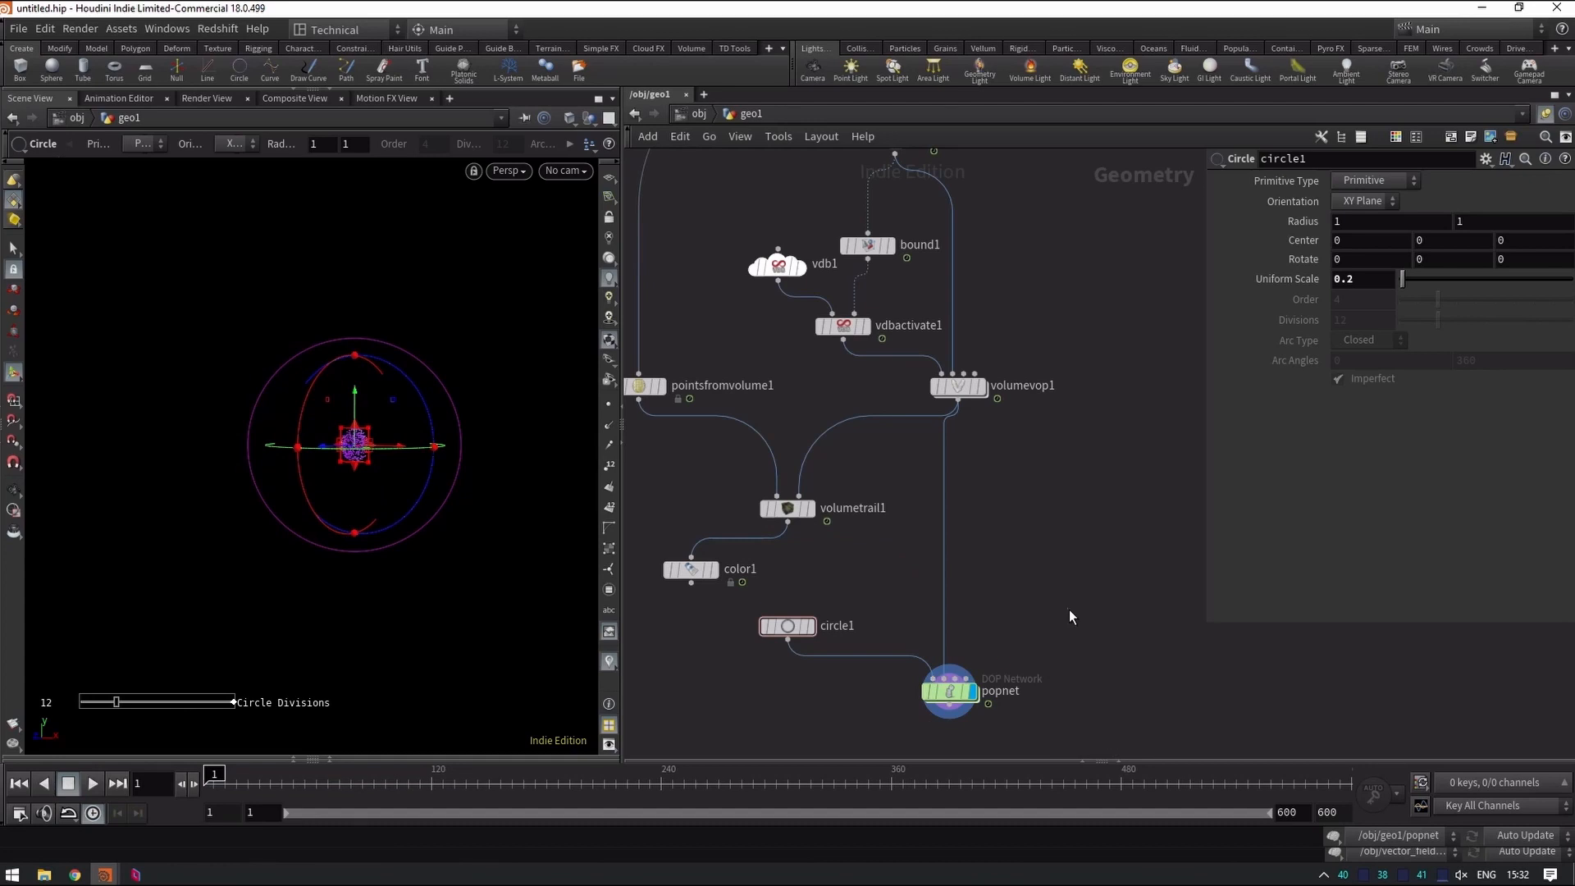
# Select popnet and play the simulation emitted from the small circle, examining the growing particle shape from several angles.
pyautogui.moveTo(357, 441); pyautogui.dragTo(388, 447)
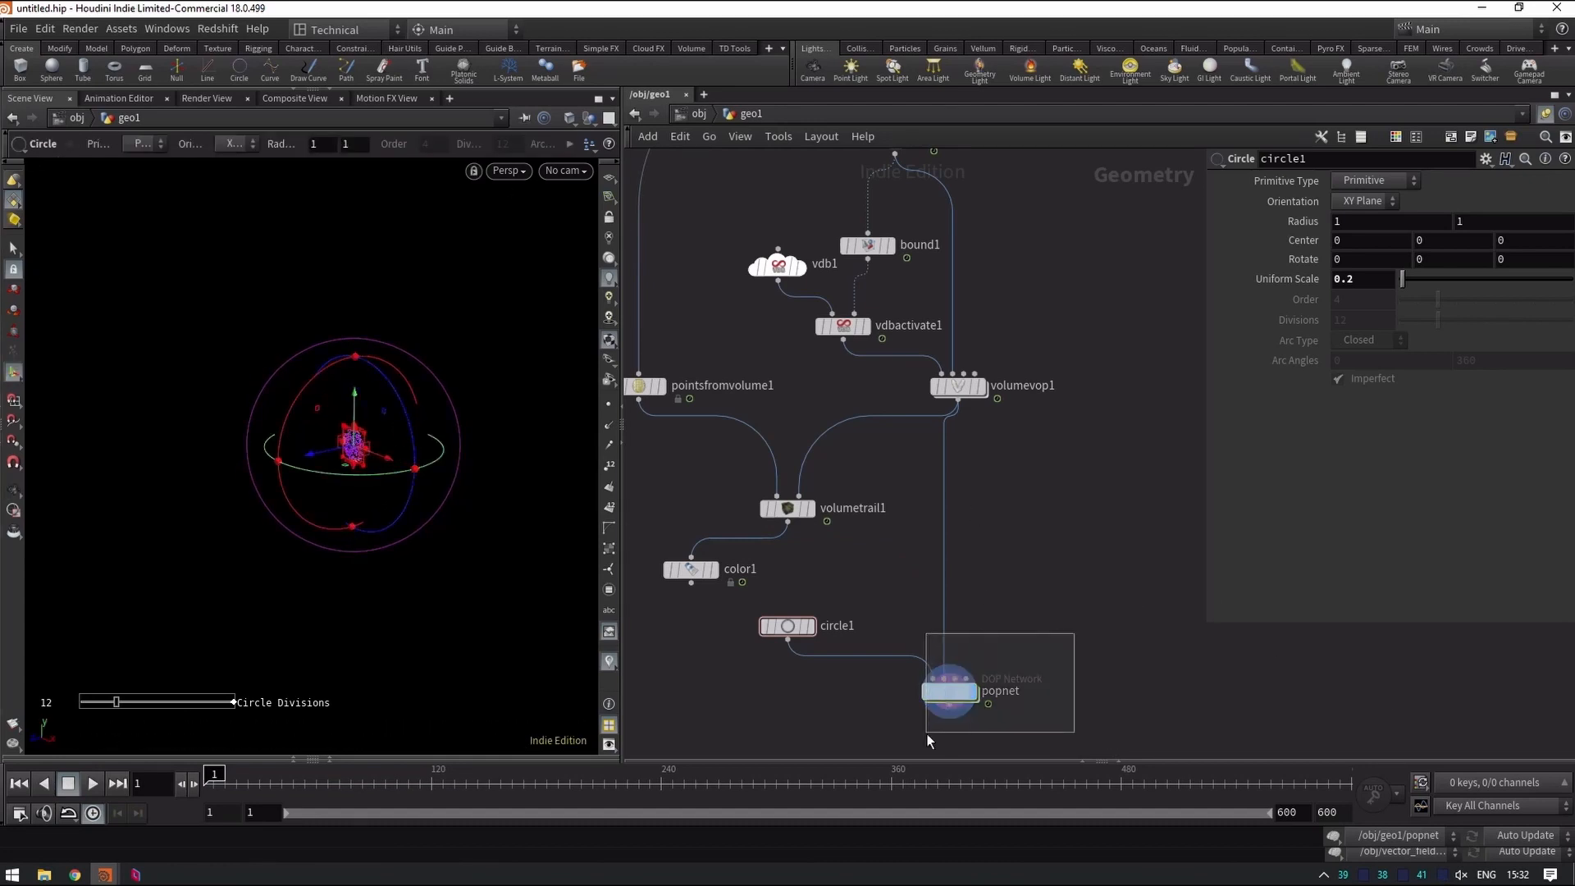
pyautogui.moveTo(927, 734); pyautogui.dragTo(928, 732)
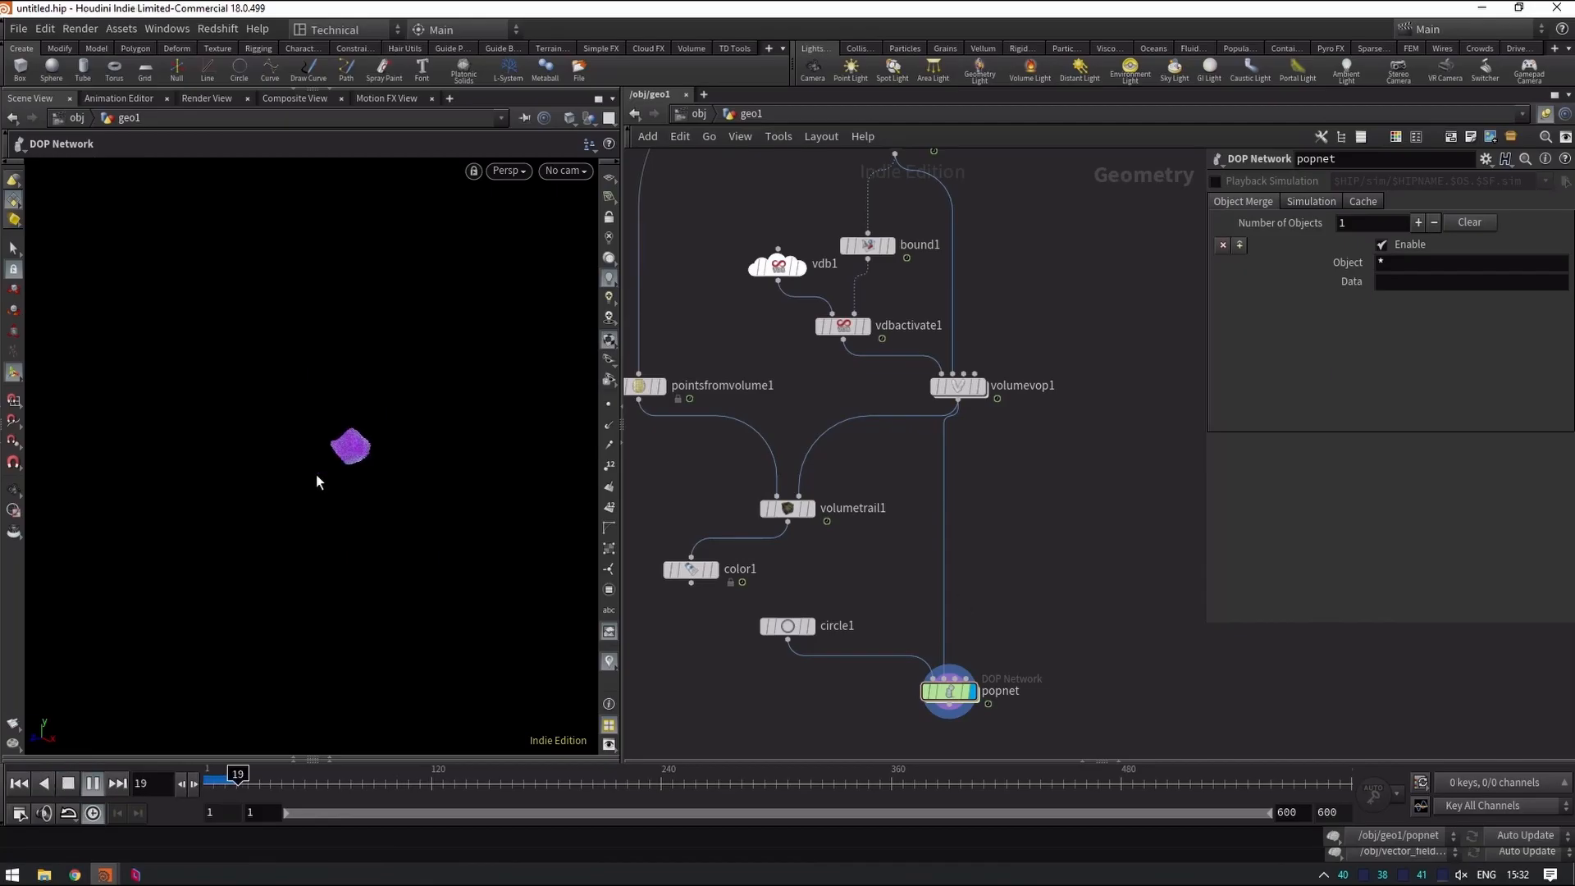
pyautogui.press('Escape')
pyautogui.press('Return')
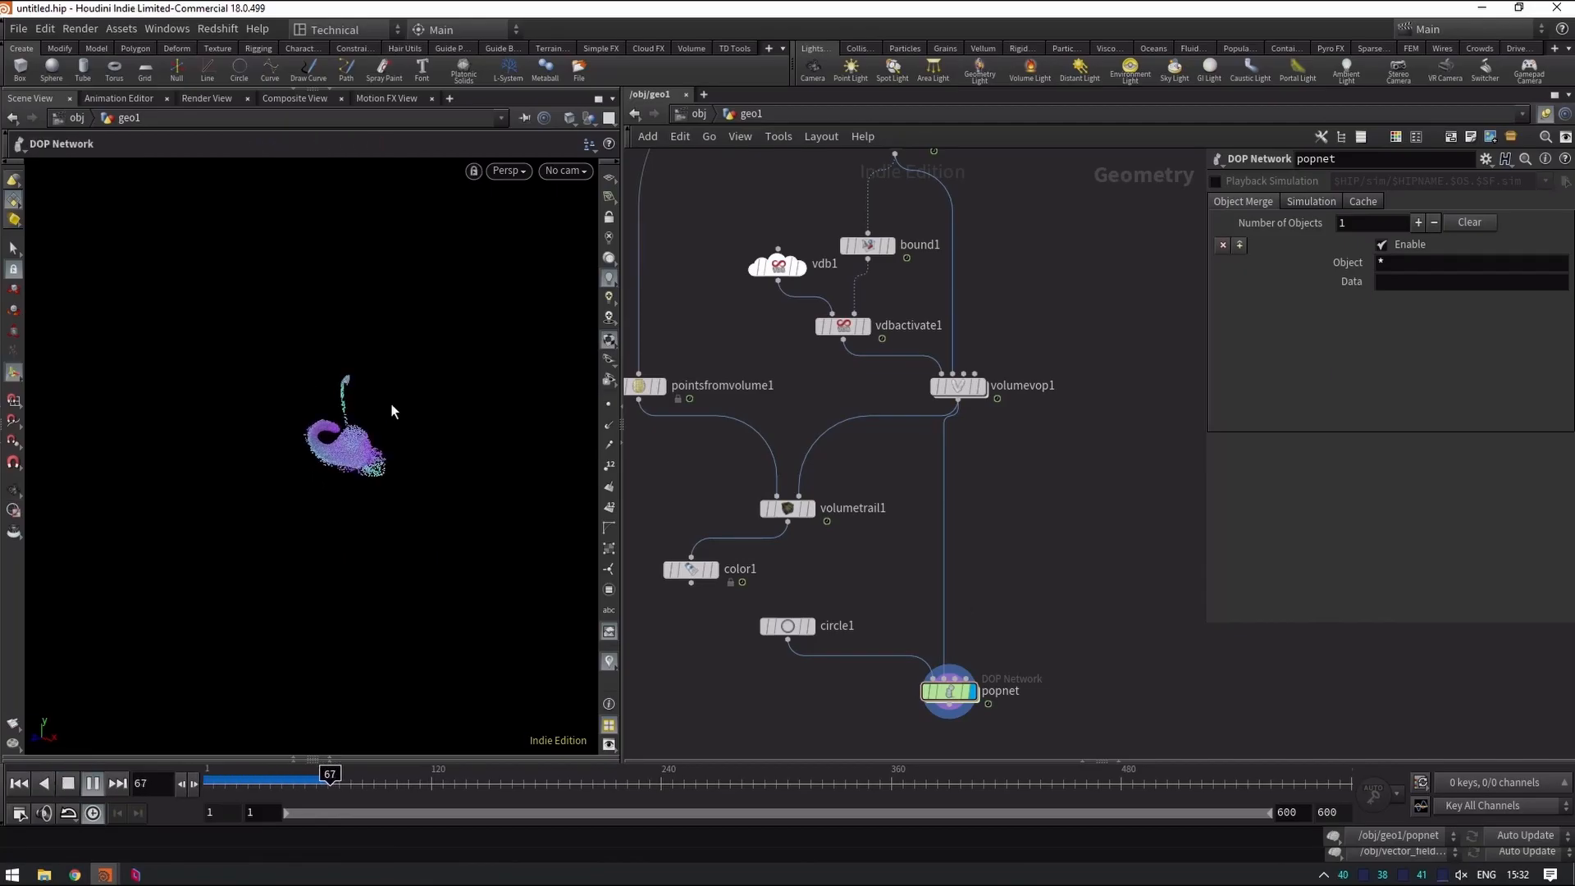
pyautogui.moveTo(400, 402); pyautogui.dragTo(367, 453)
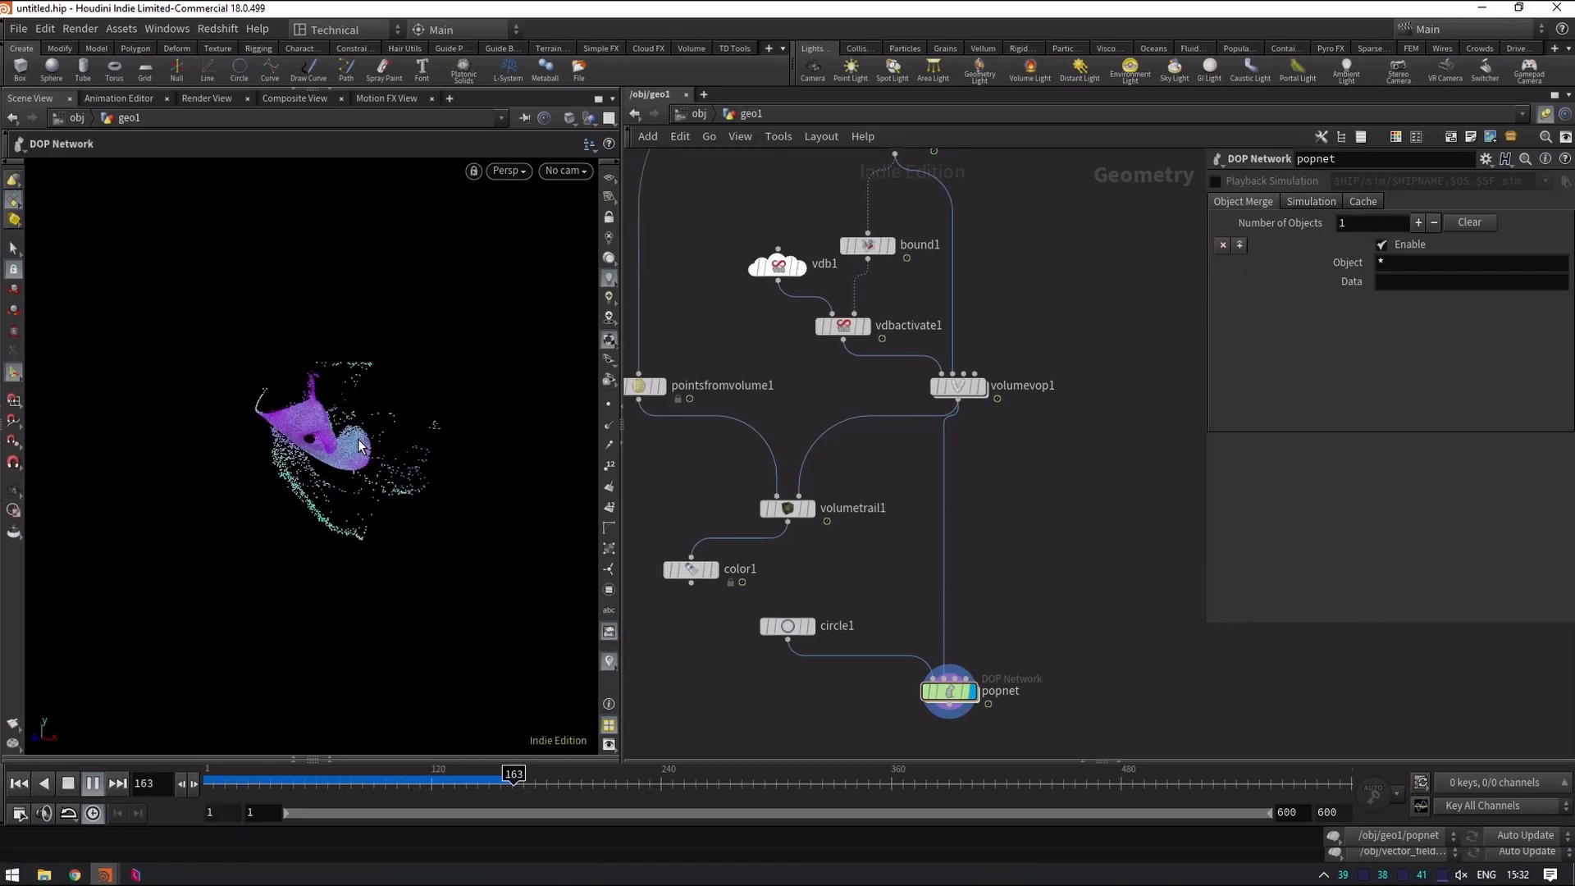
pyautogui.press('Escape')
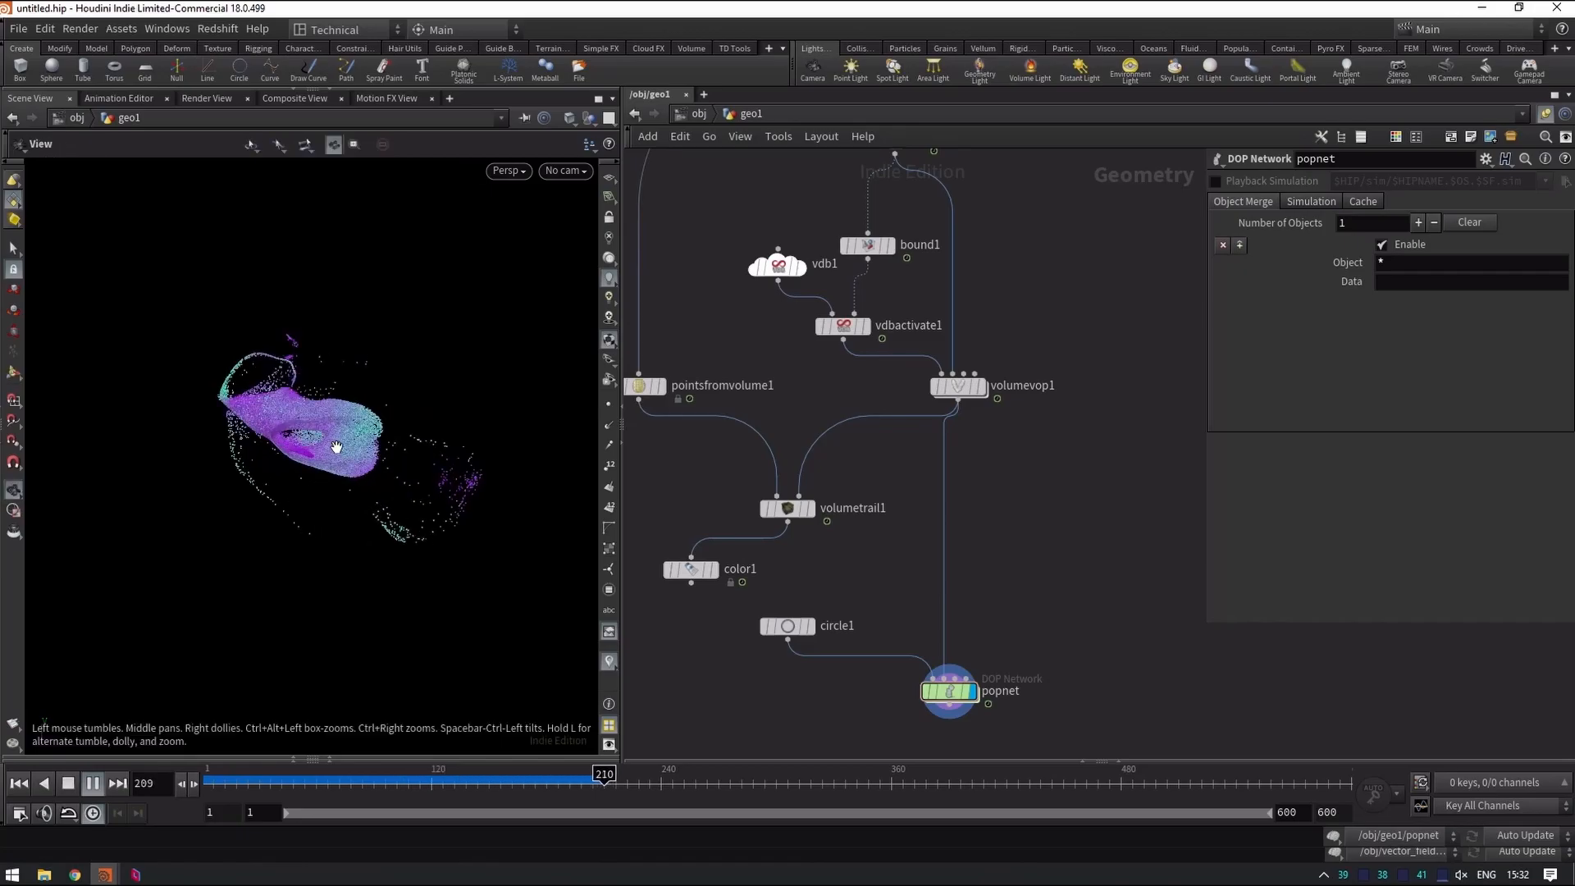
pyautogui.moveTo(334, 444); pyautogui.dragTo(372, 450)
pyautogui.press('Return')
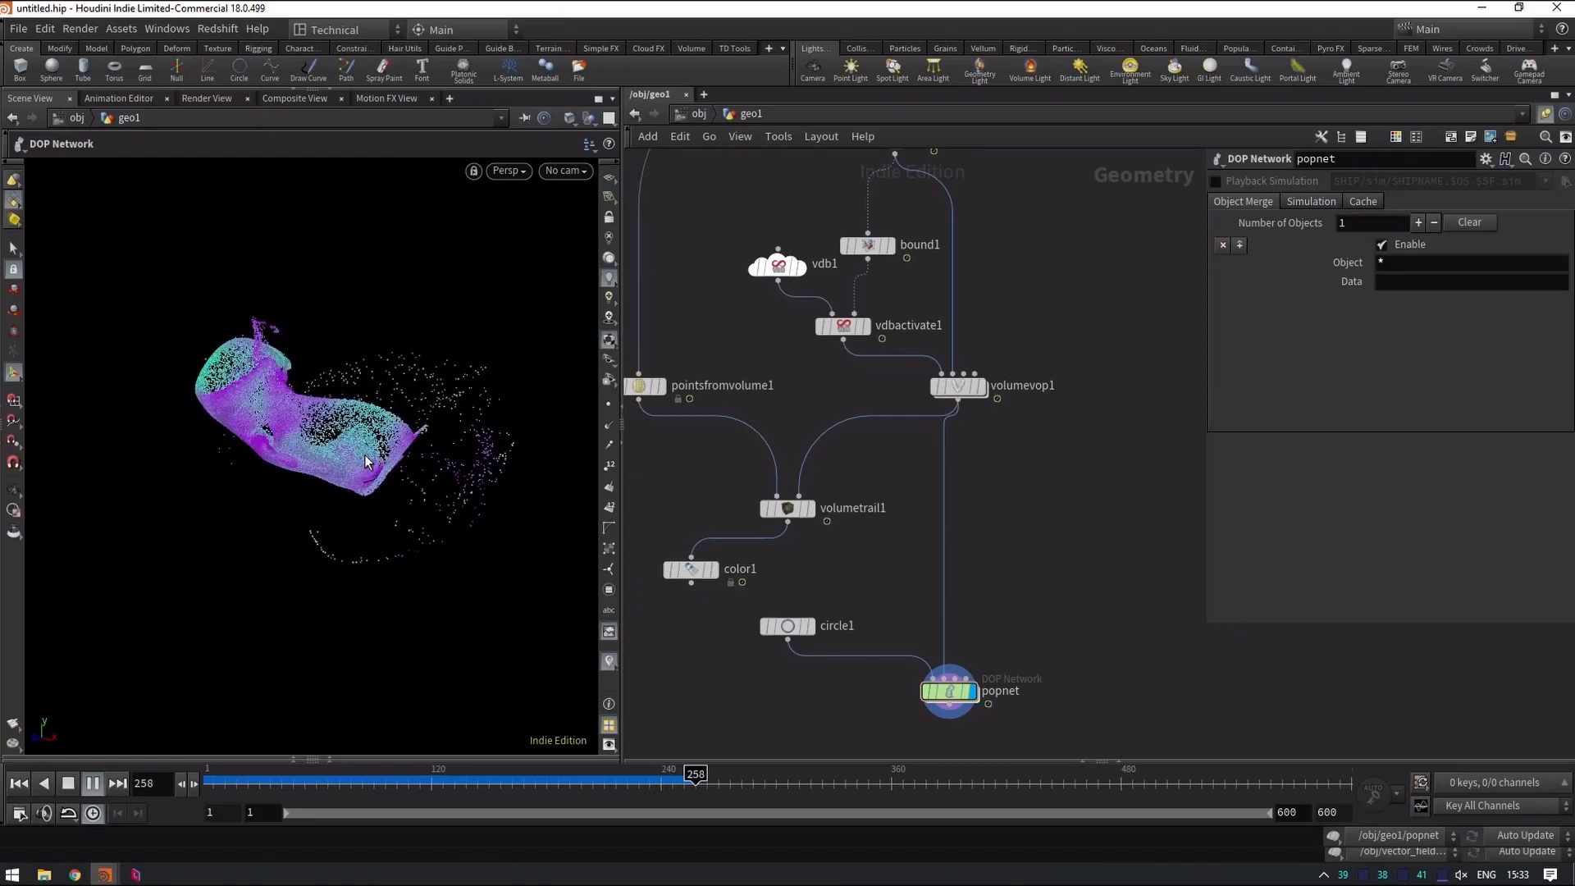
pyautogui.press('Escape')
pyautogui.moveTo(364, 455); pyautogui.dragTo(383, 427)
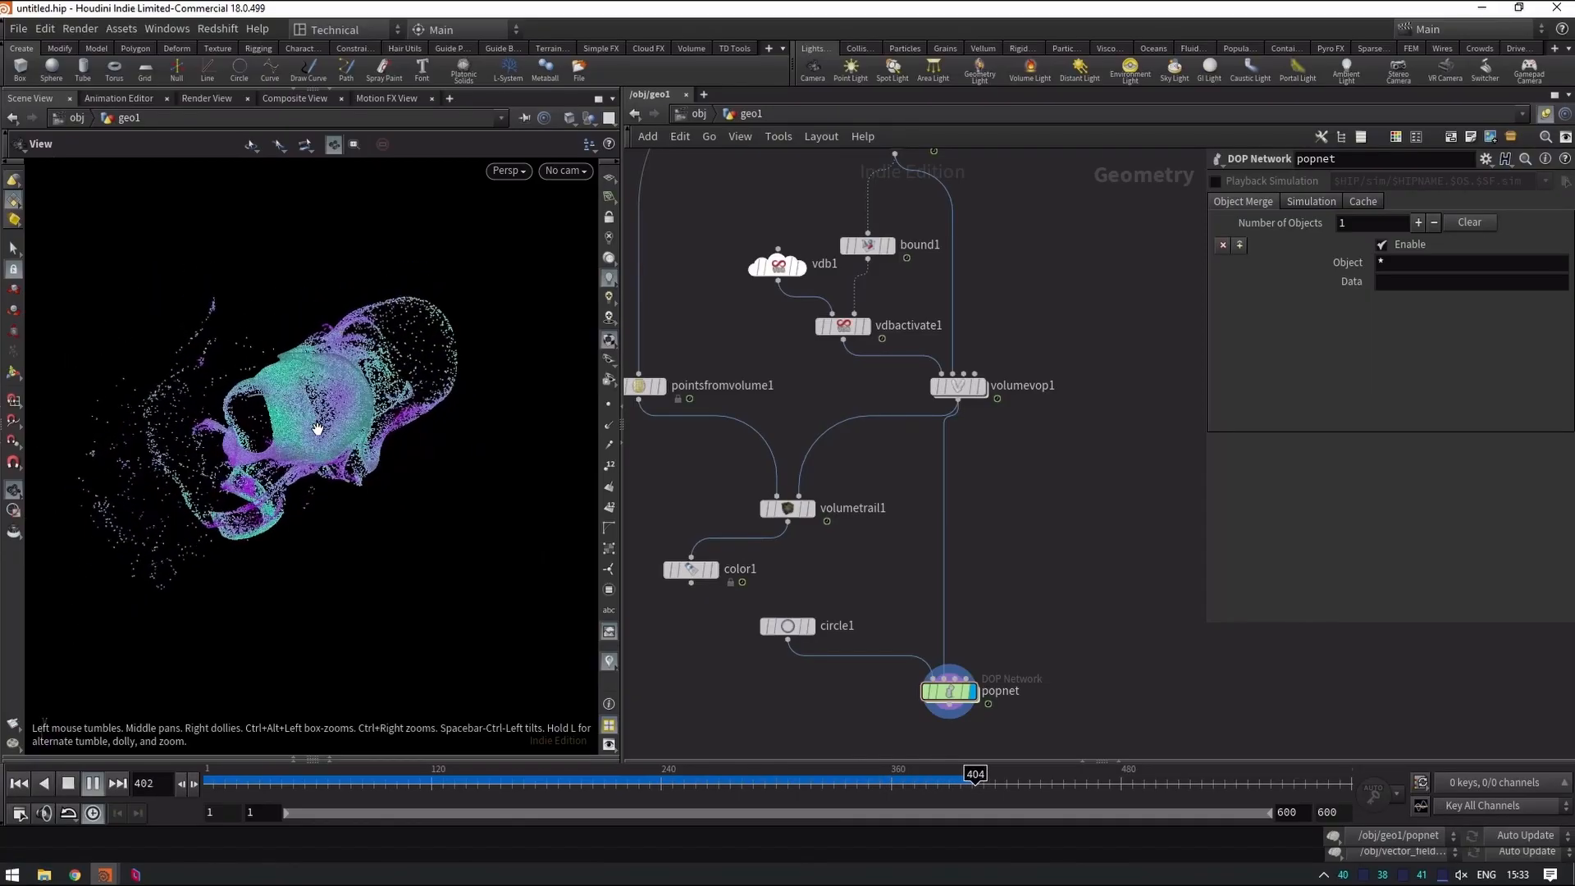
# Set circle1's uniform scale to 1, replay the particle simulation, and pause it to examine the particles from several angles.
pyautogui.press('Escape')
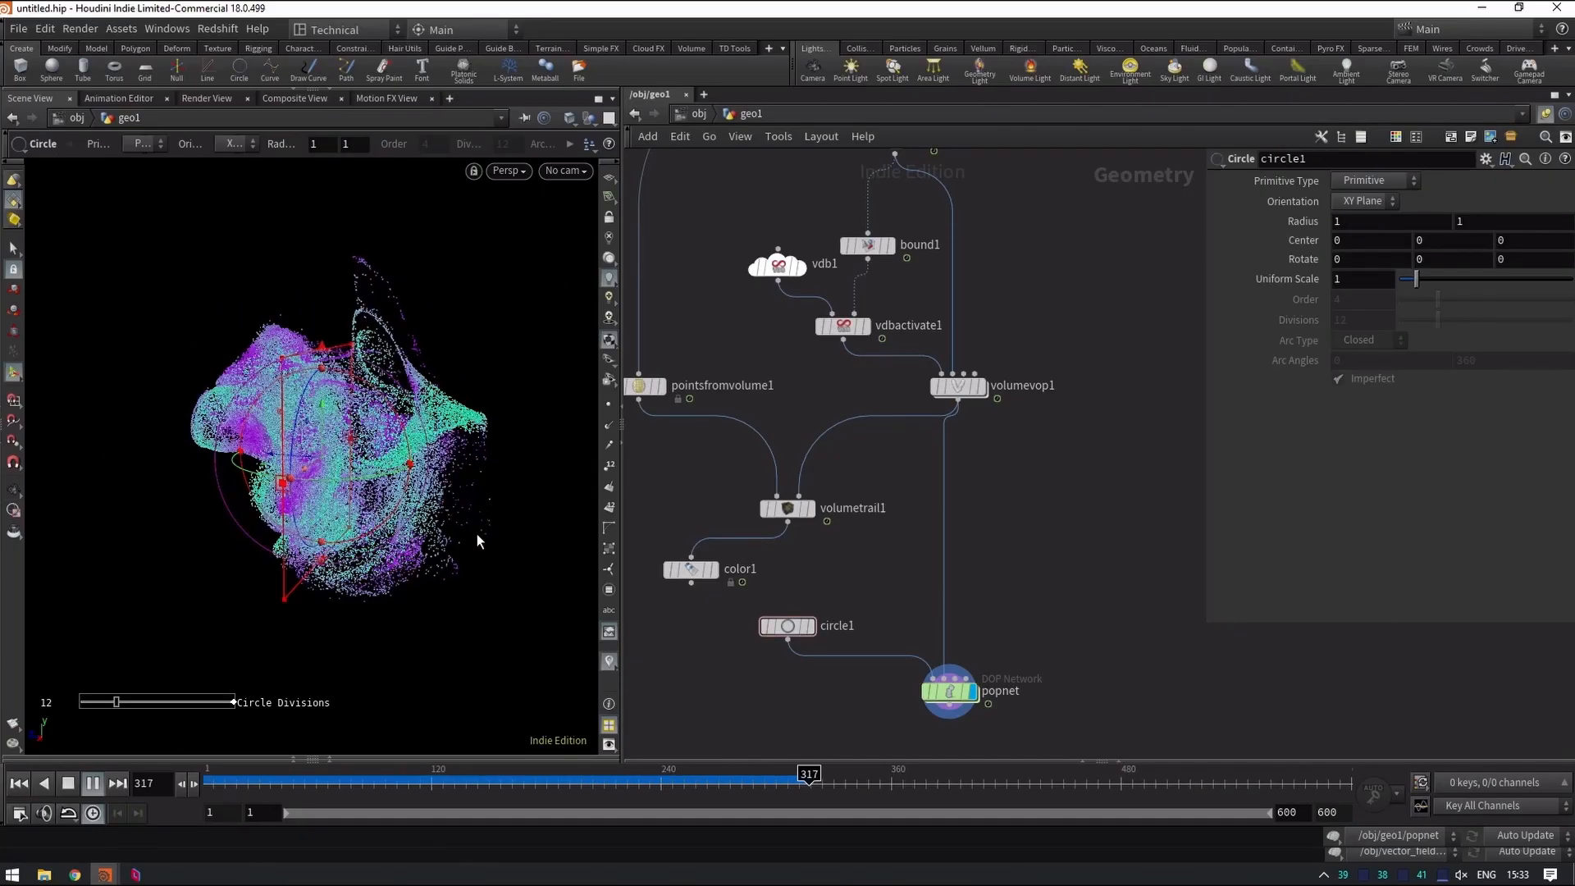
pyautogui.press('Up')
pyautogui.press('Escape')
pyautogui.moveTo(326, 447); pyautogui.dragTo(328, 488)
pyautogui.press('Return')
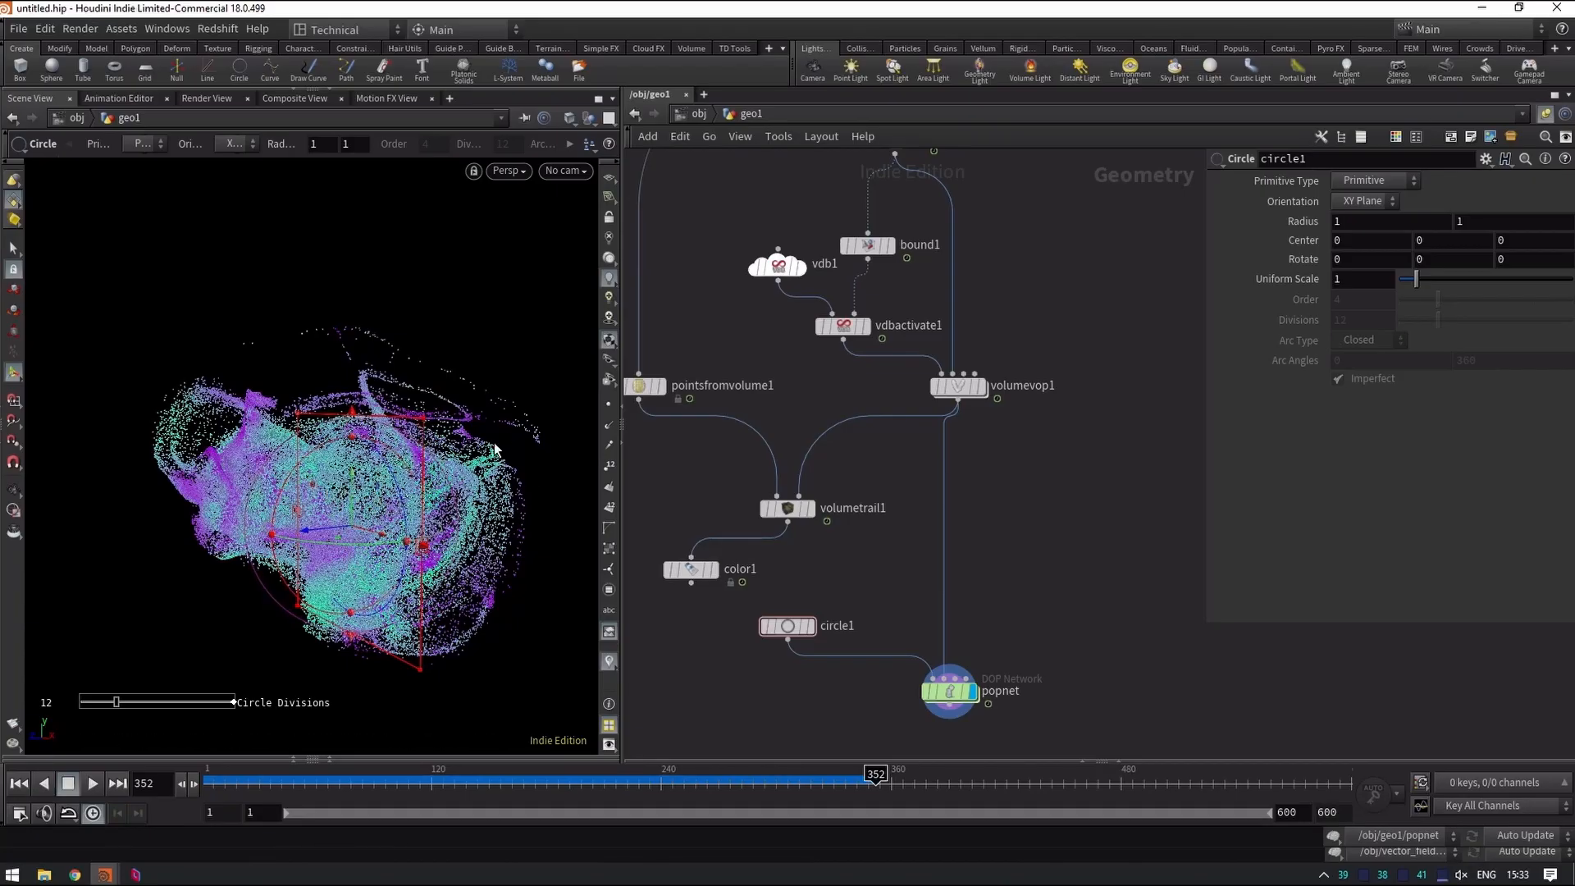
pyautogui.press('Escape')
pyautogui.moveTo(355, 468); pyautogui.dragTo(390, 428)
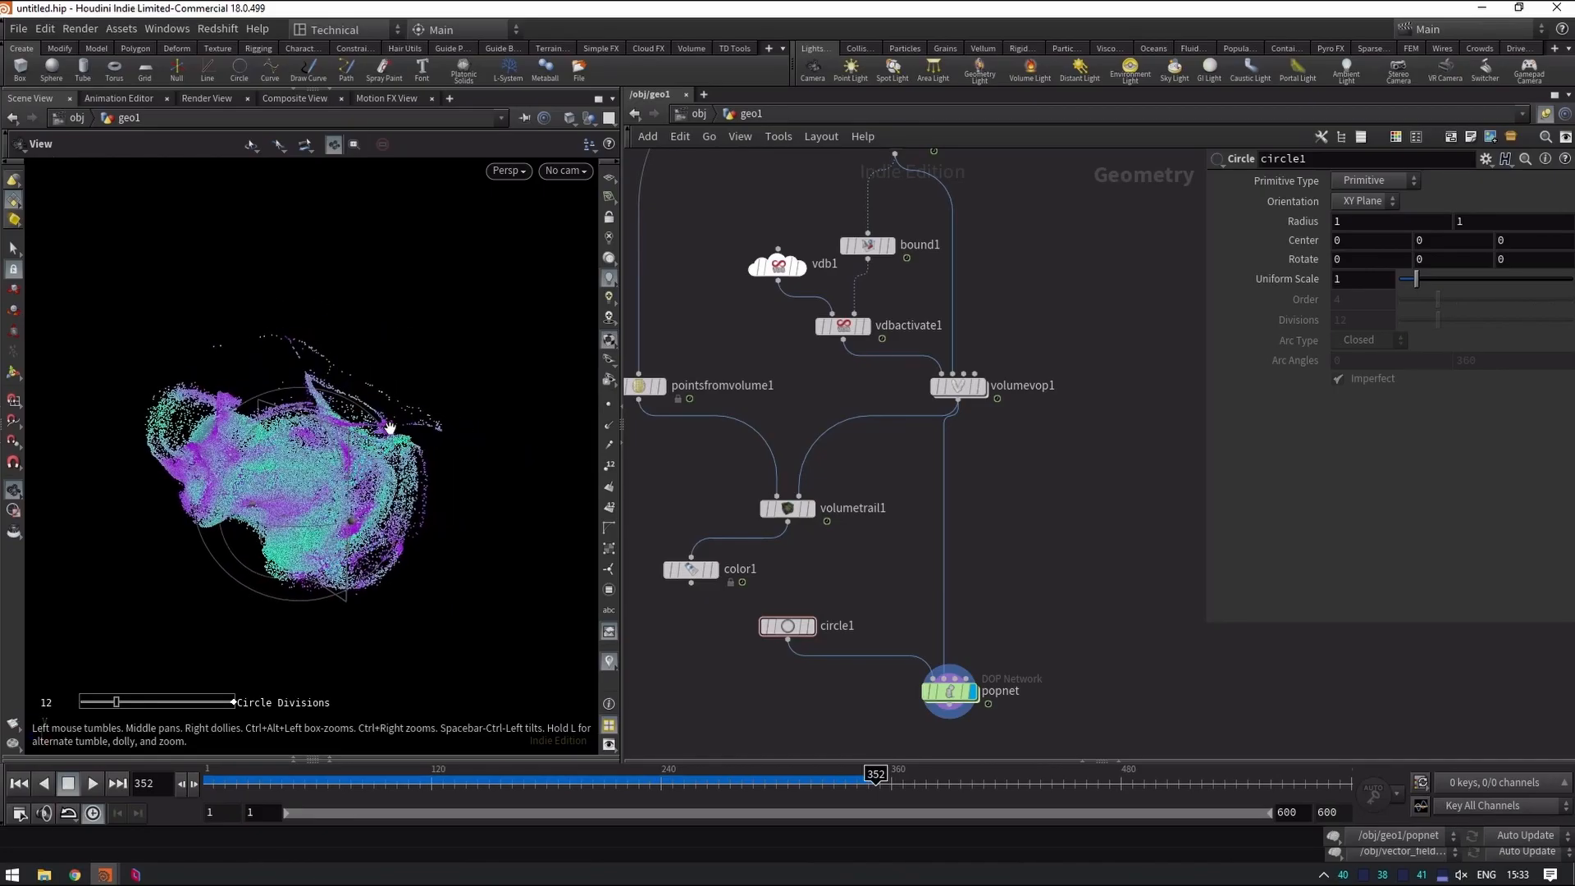
pyautogui.press('Return')
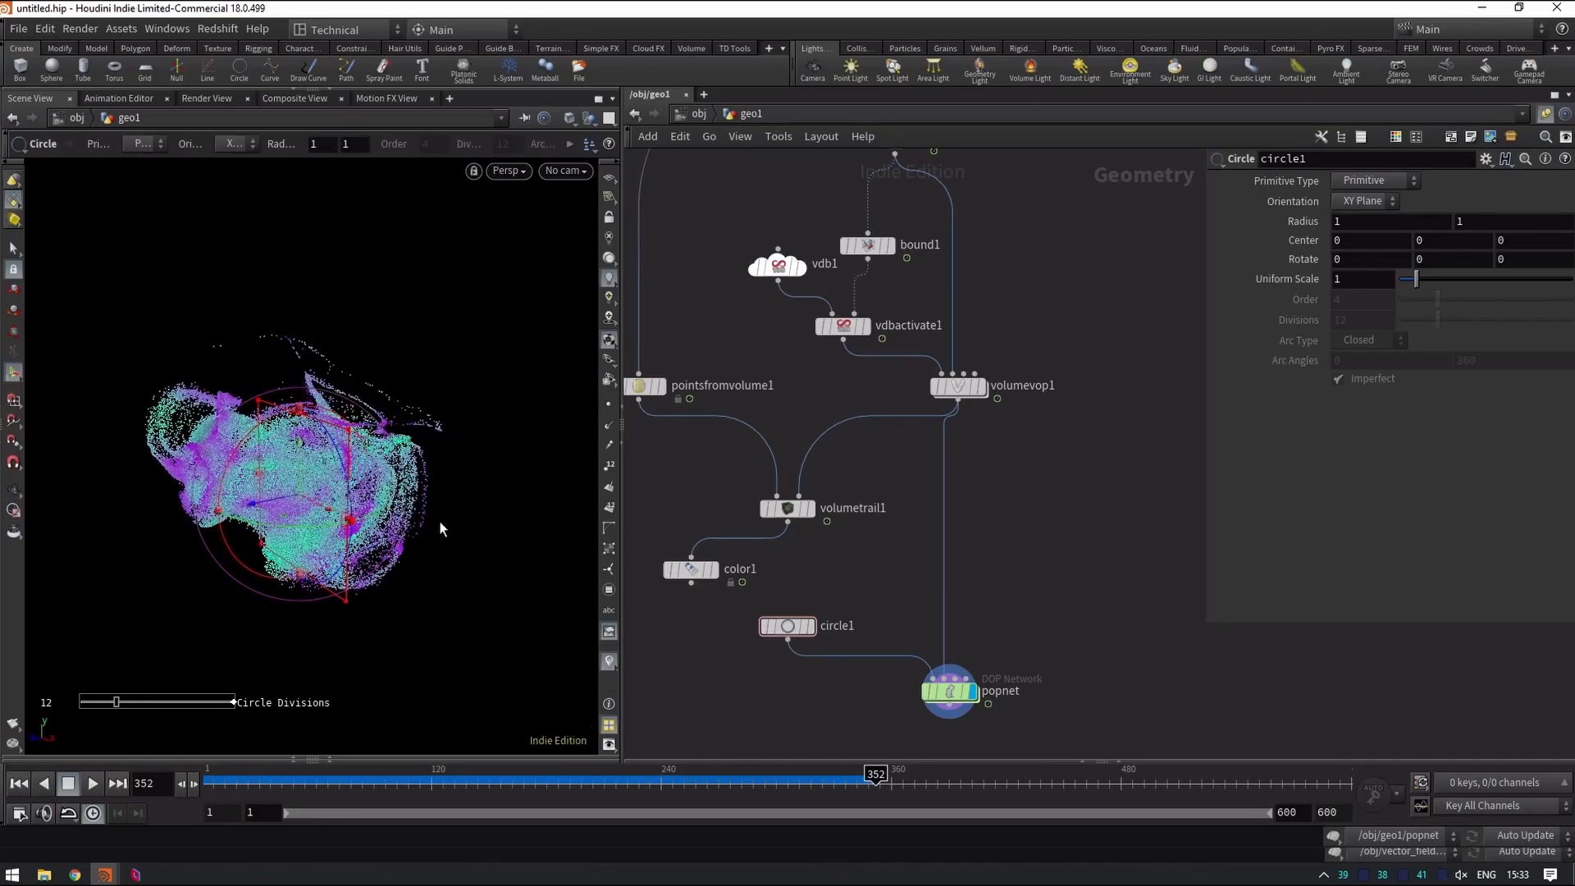